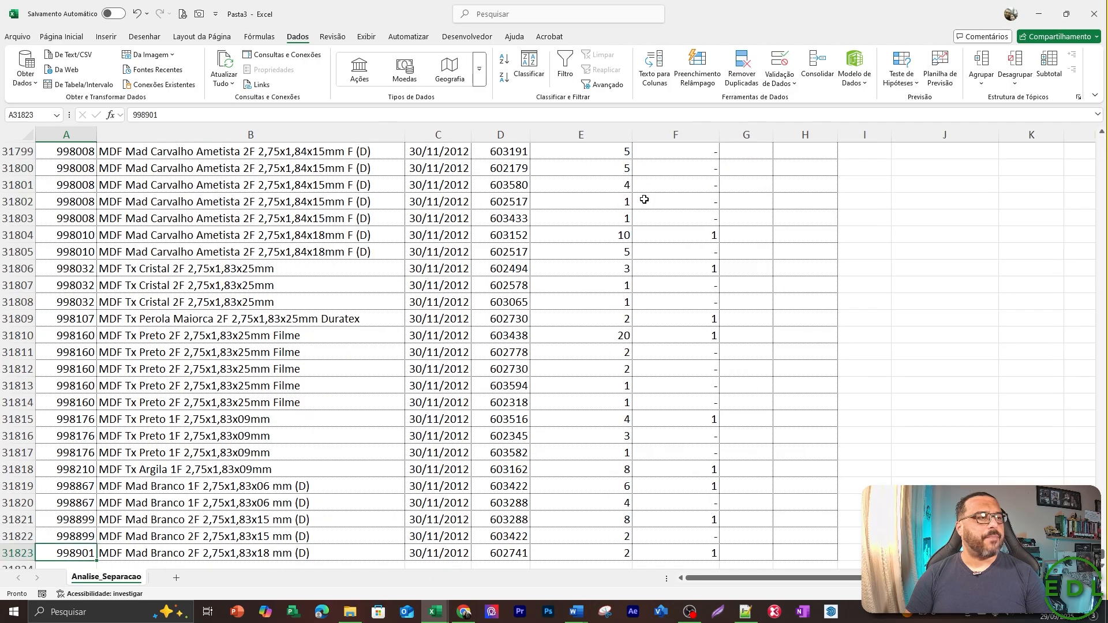
Examine the full extent of the CODIGO column and the headers of the order data table.
{"action": "key", "text": "ctrl+Up"}
{"action": "key", "text": "ctrl+shift+Down"}
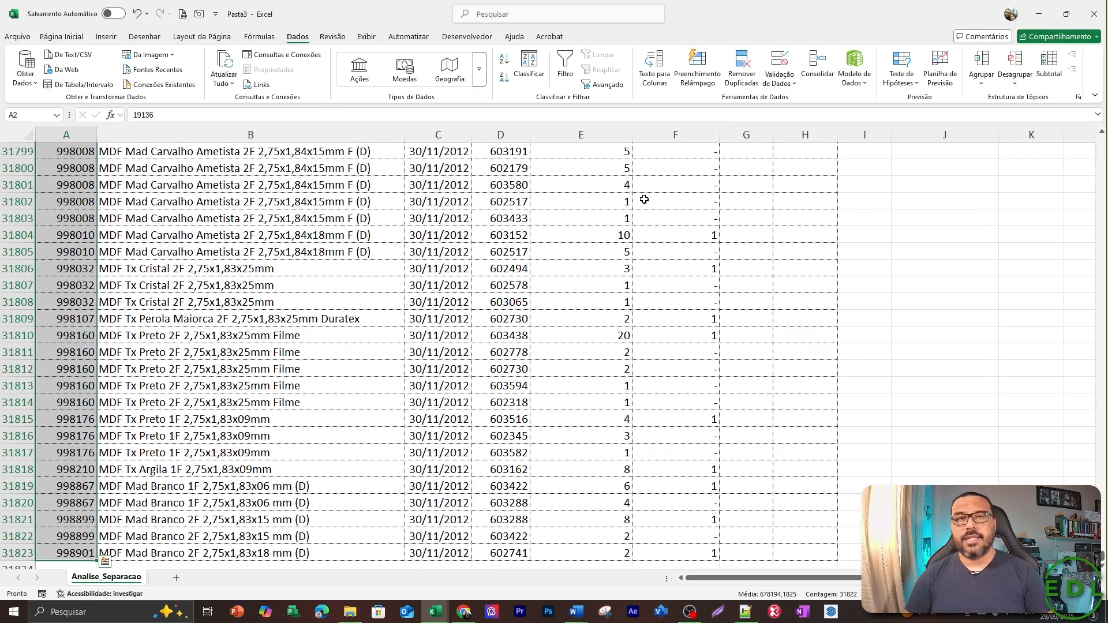
{"action": "key", "text": "ctrl+Home"}
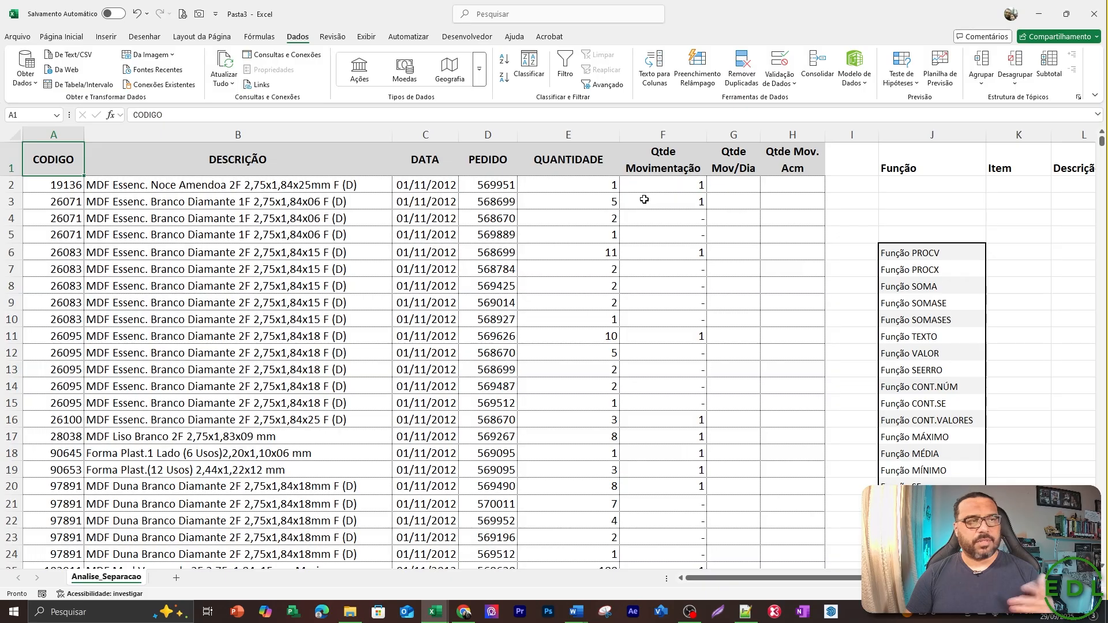
{"action": "key", "text": "Right"}
{"action": "key", "text": "Right"}
{"action": "key", "text": "Right"}
{"action": "key", "text": "Right"}
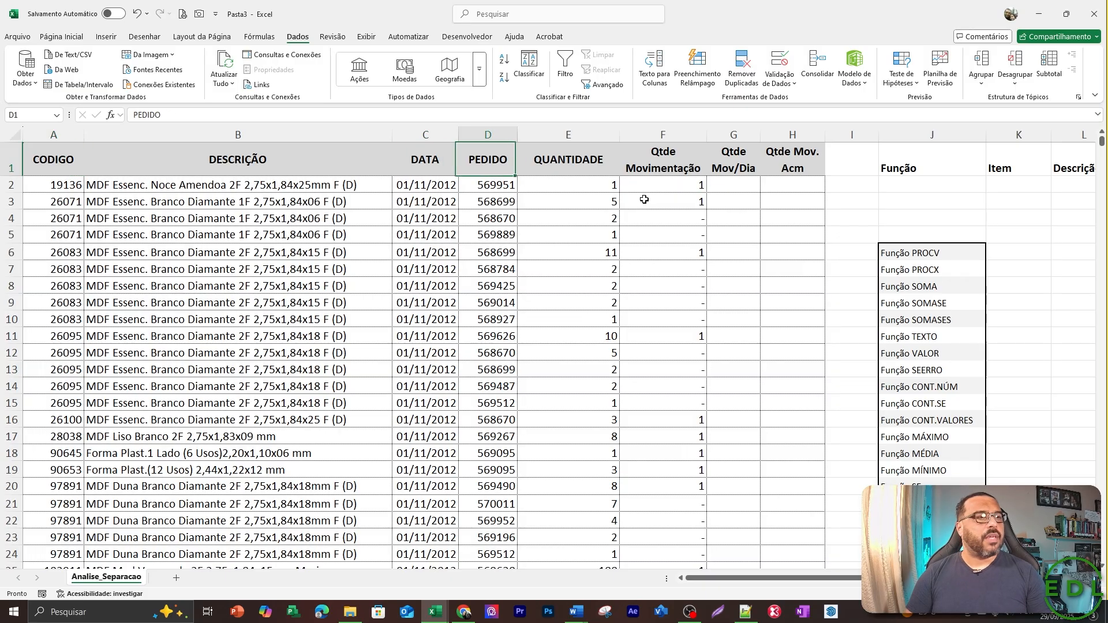
{"action": "key", "text": "Left"}
{"action": "key", "text": "Left"}
{"action": "key", "text": "Left"}
{"action": "key", "text": "Left"}
{"action": "key", "text": "Right"}
{"action": "key", "text": "Right"}
{"action": "key", "text": "Right"}
{"action": "key", "text": "Right"}
{"action": "key", "text": "Right"}
{"action": "key", "text": "Right"}
{"action": "key", "text": "Right"}
{"action": "key", "text": "Right"}
{"action": "key", "text": "Right"}
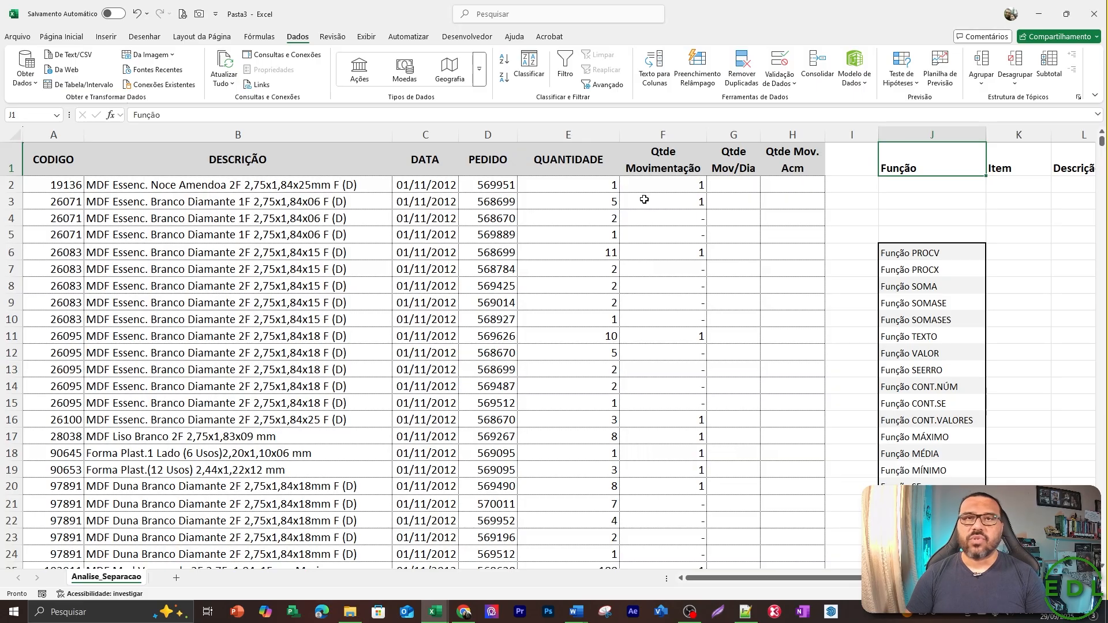
Review the lookup headers in row 1 from Função to Qtde.
{"action": "key", "text": "Right"}
{"action": "key", "text": "Right"}
{"action": "key", "text": "Right"}
{"action": "key", "text": "Right"}
{"action": "key", "text": "Right"}
{"action": "key", "text": "Left"}
{"action": "key", "text": "Left"}
{"action": "key", "text": "Left"}
{"action": "key", "text": "Left"}
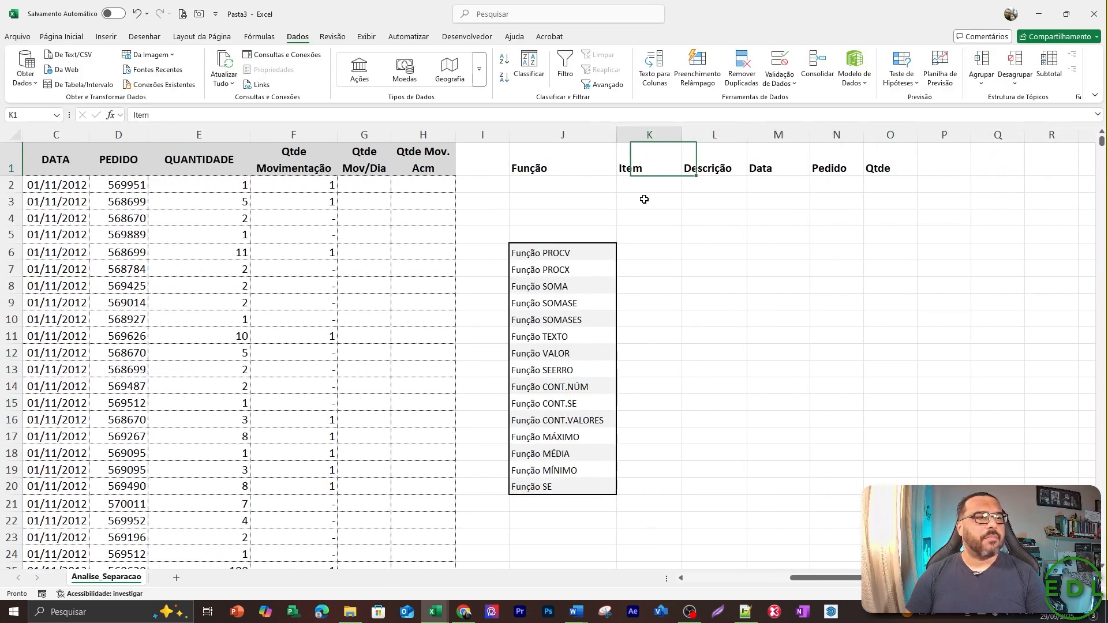
{"action": "key", "text": "Left"}
Go through the list of functions in J6:J20, from Função PROCV to Função SE.
{"action": "key", "text": "Down"}
{"action": "key", "text": "Down"}
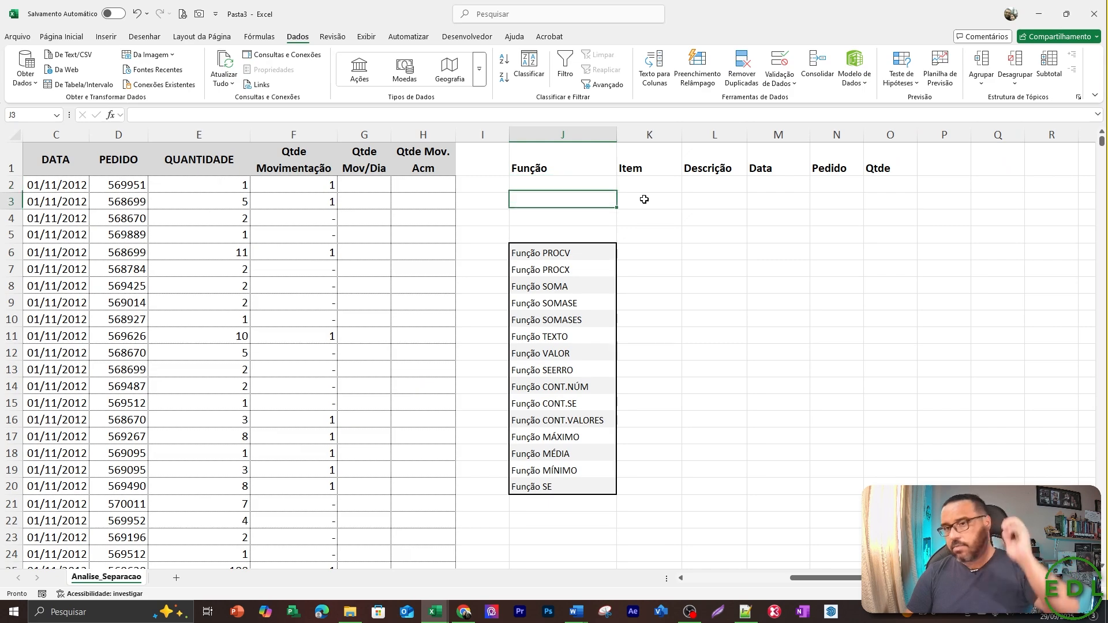
{"action": "key", "text": "Down"}
{"action": "key", "text": "Down"}
{"action": "key", "text": "Down"}
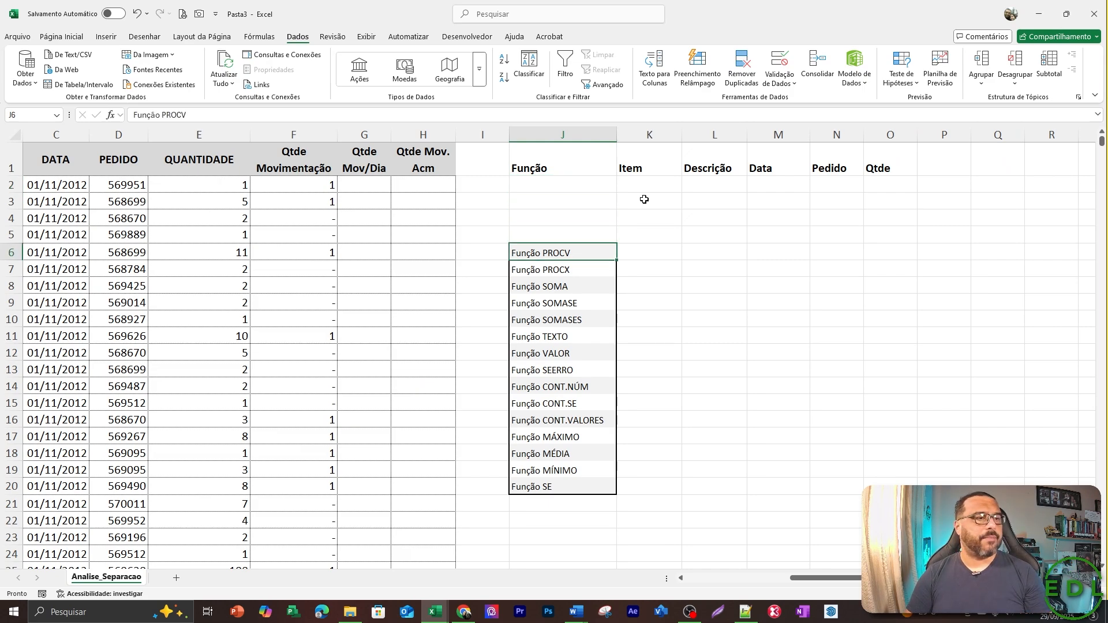
{"action": "key", "text": "Down"}
{"action": "key", "text": "Down"}
{"action": "key", "text": "Down"}
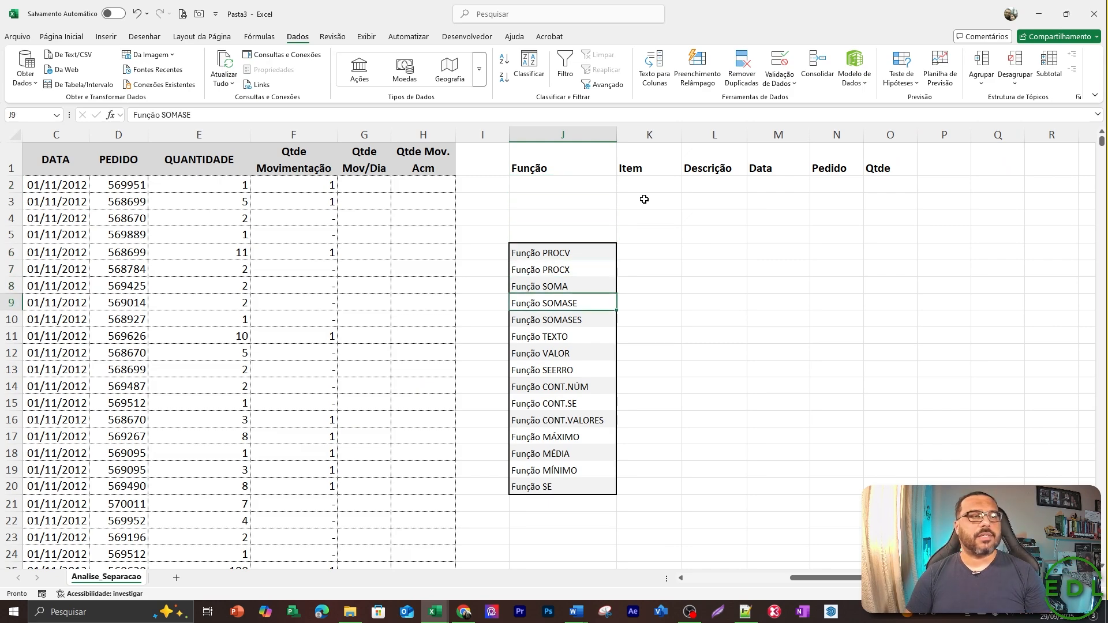
{"action": "key", "text": "Down"}
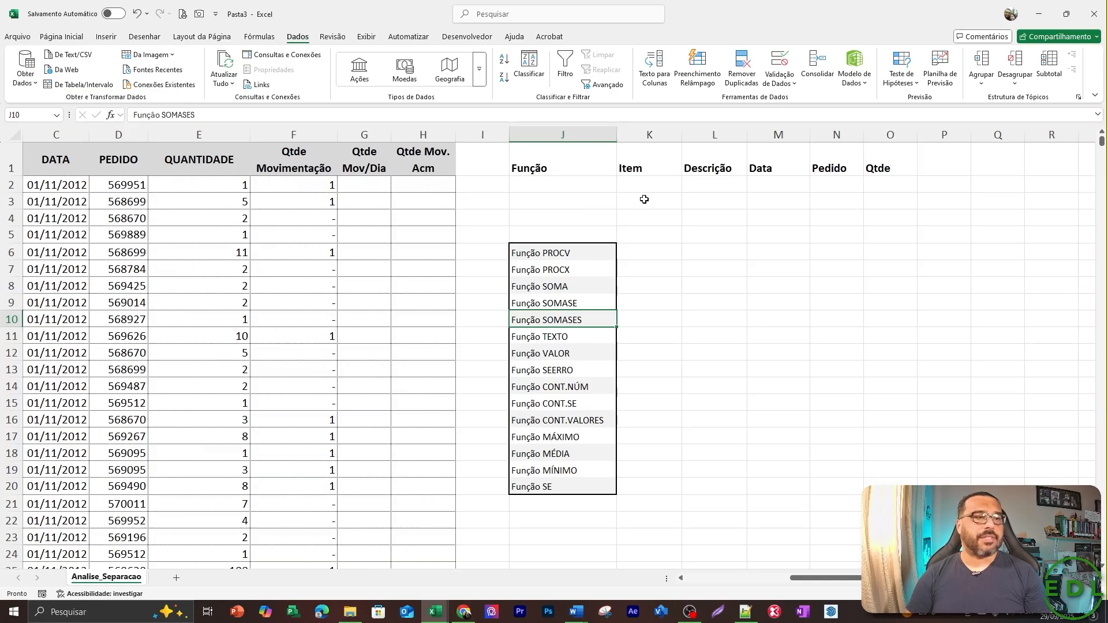
{"action": "key", "text": "Down"}
{"action": "key", "text": "Down"}
{"action": "key", "text": "Down"}
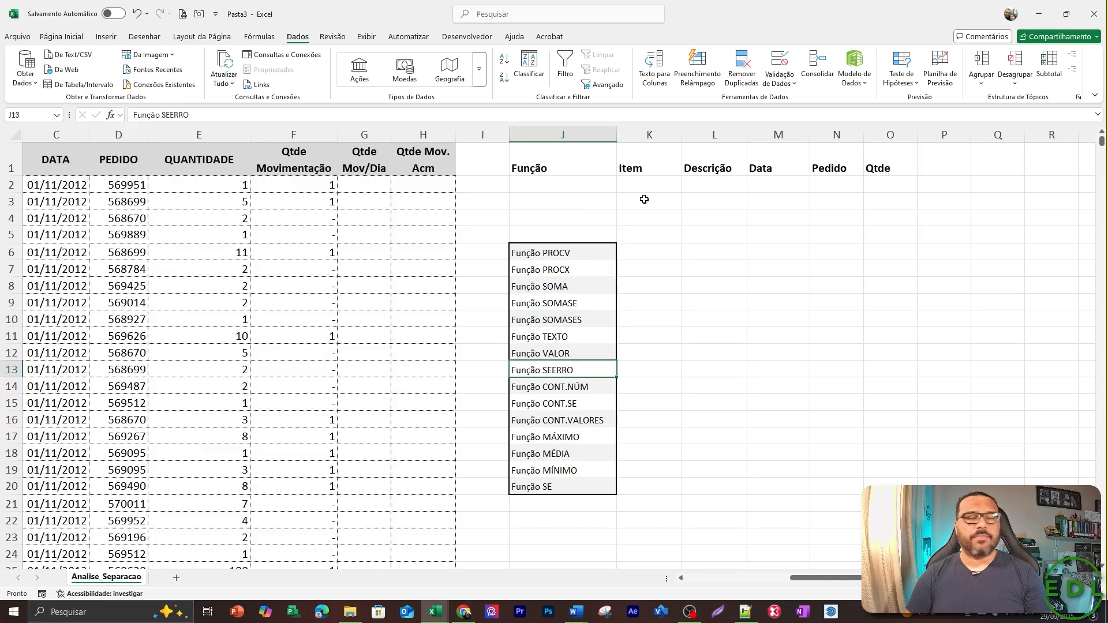
{"action": "key", "text": "Down"}
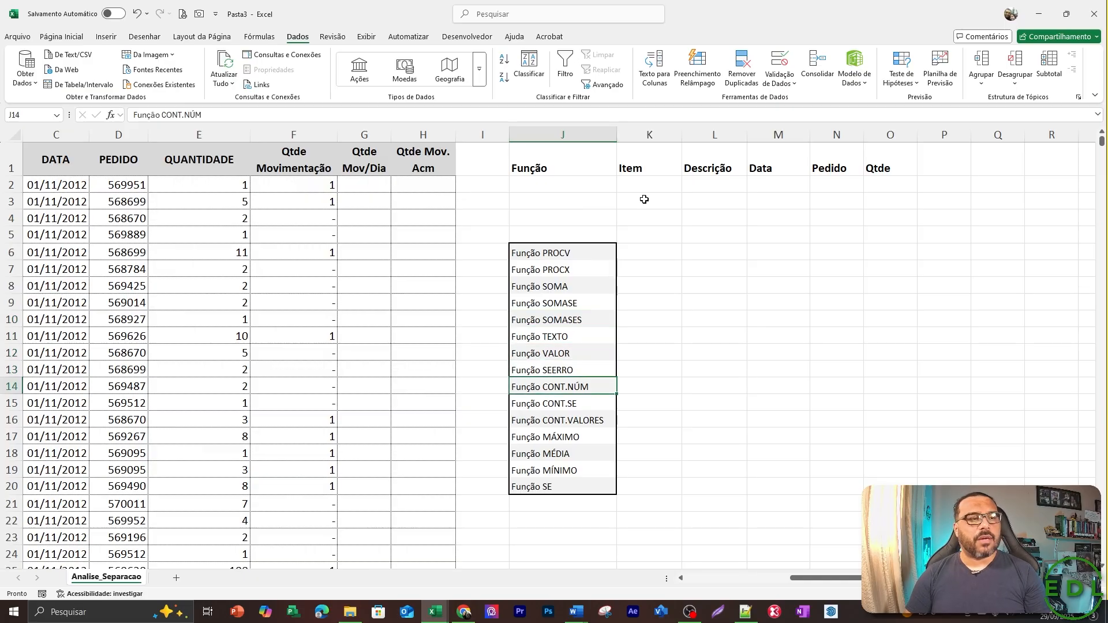
{"action": "key", "text": "Down"}
{"action": "key", "text": "Down"}
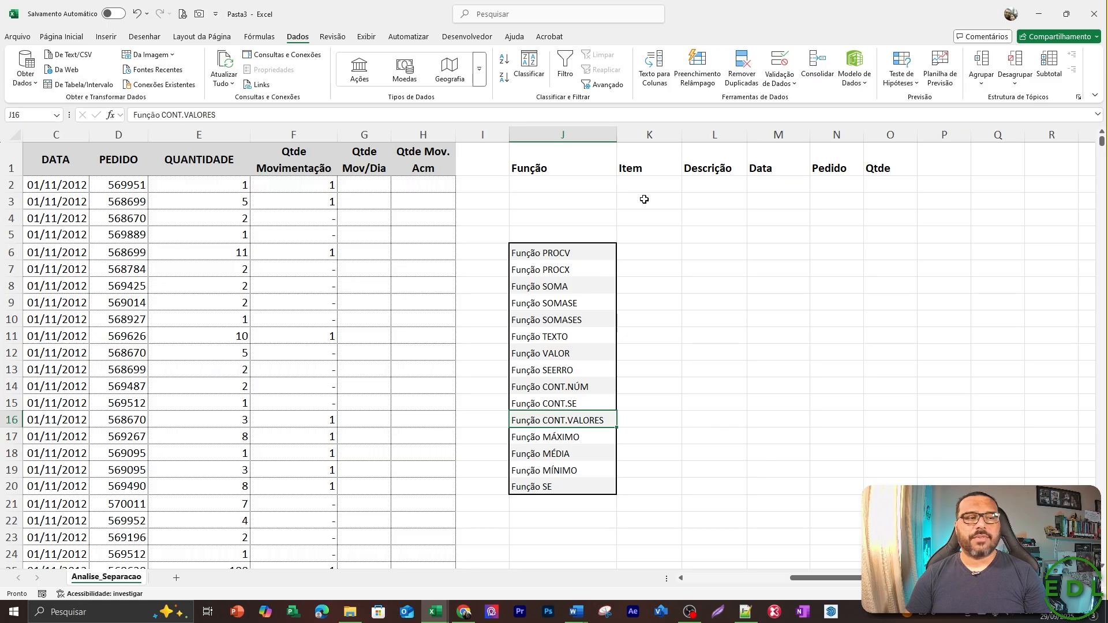
{"action": "key", "text": "Down"}
{"action": "key", "text": "Down"}
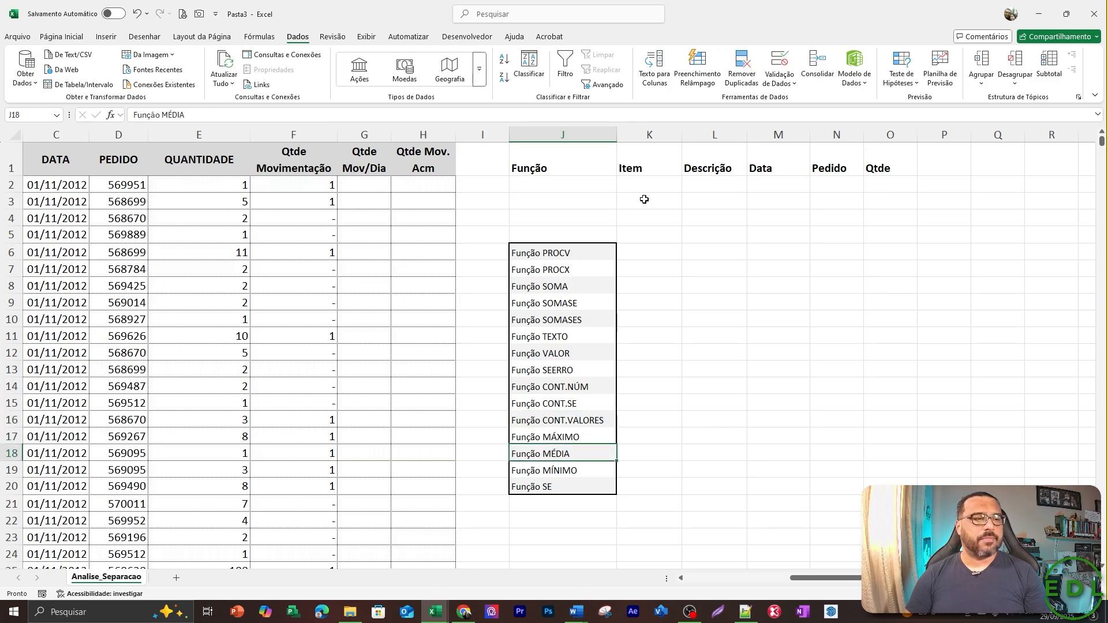
{"action": "key", "text": "Down"}
{"action": "key", "text": "Down"}
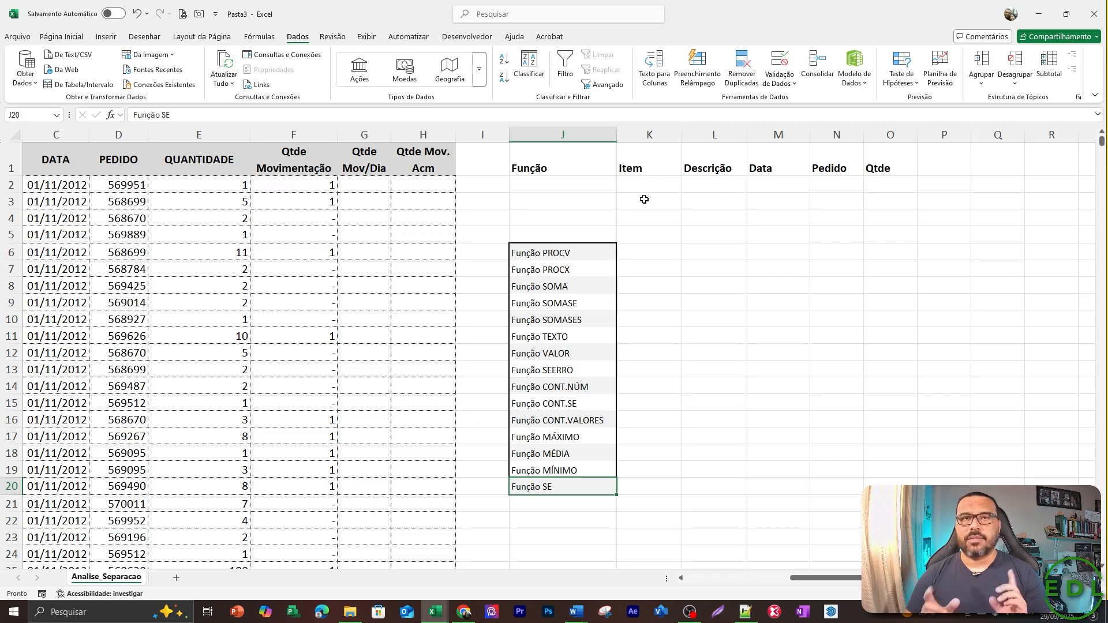
Choose Função PROCV for the function selection in cell J2.
{"action": "key", "text": "ctrl+Up"}
{"action": "key", "text": "Up"}
{"action": "key", "text": "Up"}
{"action": "key", "text": "Up"}
{"action": "key", "text": "Up"}
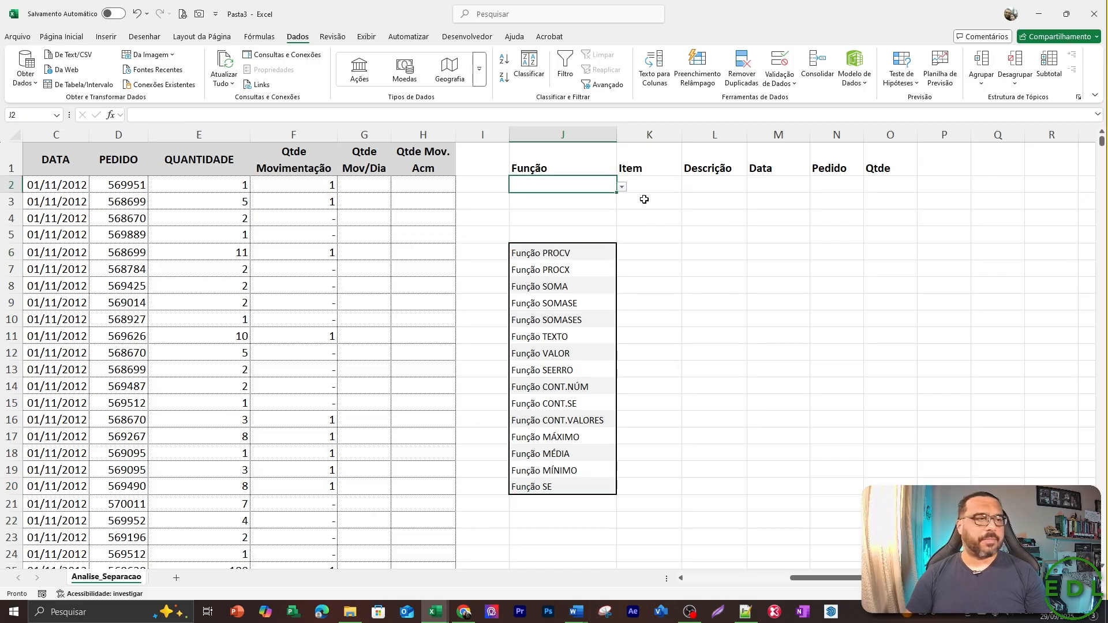
{"action": "key", "text": "alt+Down"}
{"action": "key", "text": "Down"}
{"action": "key", "text": "Return"}
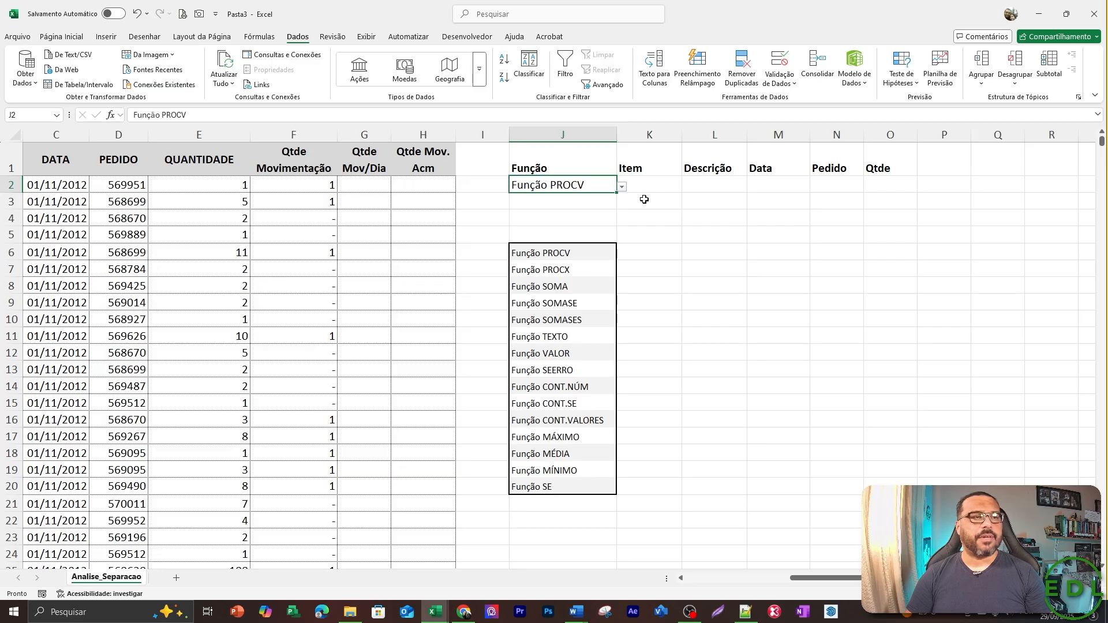
Copy the product code 19136 from A2 and paste it as a value under Item in K2.
{"action": "key", "text": "Right"}
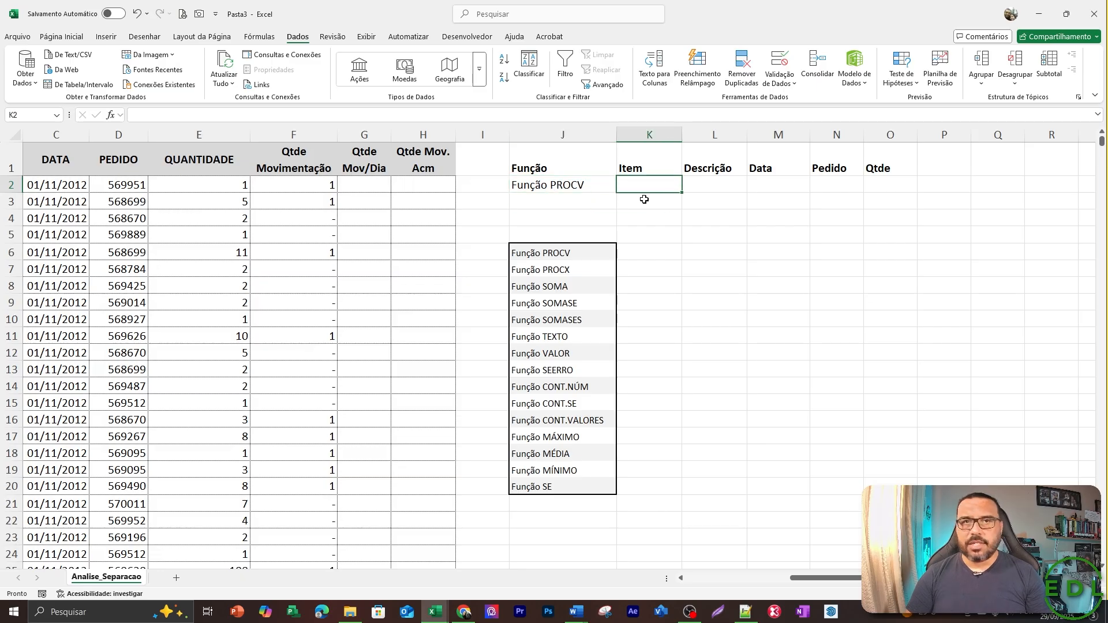
{"action": "key", "text": "Left"}
{"action": "key", "text": "Left"}
{"action": "key", "text": "Left"}
{"action": "key", "text": "Left"}
{"action": "key", "text": "Left"}
{"action": "key", "text": "Left"}
{"action": "key", "text": "Left"}
{"action": "key", "text": "Left"}
{"action": "key", "text": "Left"}
{"action": "key", "text": "Left"}
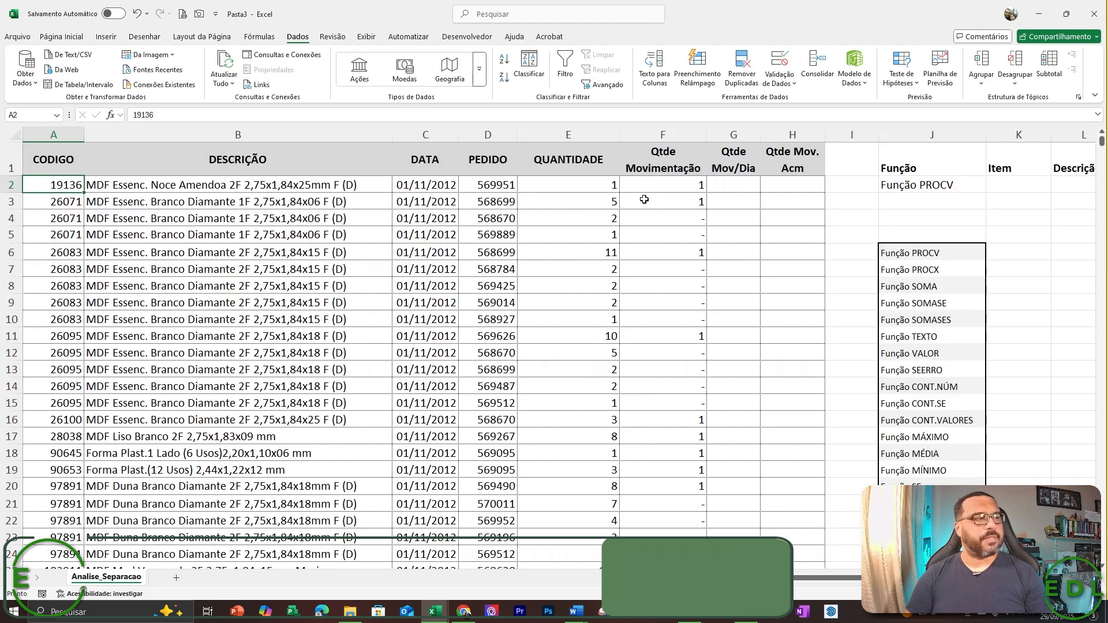
{"action": "key", "text": "ctrl+c"}
{"action": "key", "text": "Right"}
{"action": "key", "text": "Right"}
{"action": "key", "text": "Right"}
{"action": "key", "text": "Right"}
{"action": "key", "text": "Right"}
{"action": "key", "text": "Right"}
{"action": "key", "text": "Right"}
{"action": "key", "text": "Right"}
{"action": "key", "text": "Right"}
{"action": "key", "text": "Right"}
{"action": "key", "text": "Right"}
{"action": "key", "text": "Right"}
{"action": "key", "text": "Right"}
{"action": "key", "text": "Right"}
{"action": "key", "text": "Right"}
{"action": "key", "text": "Right"}
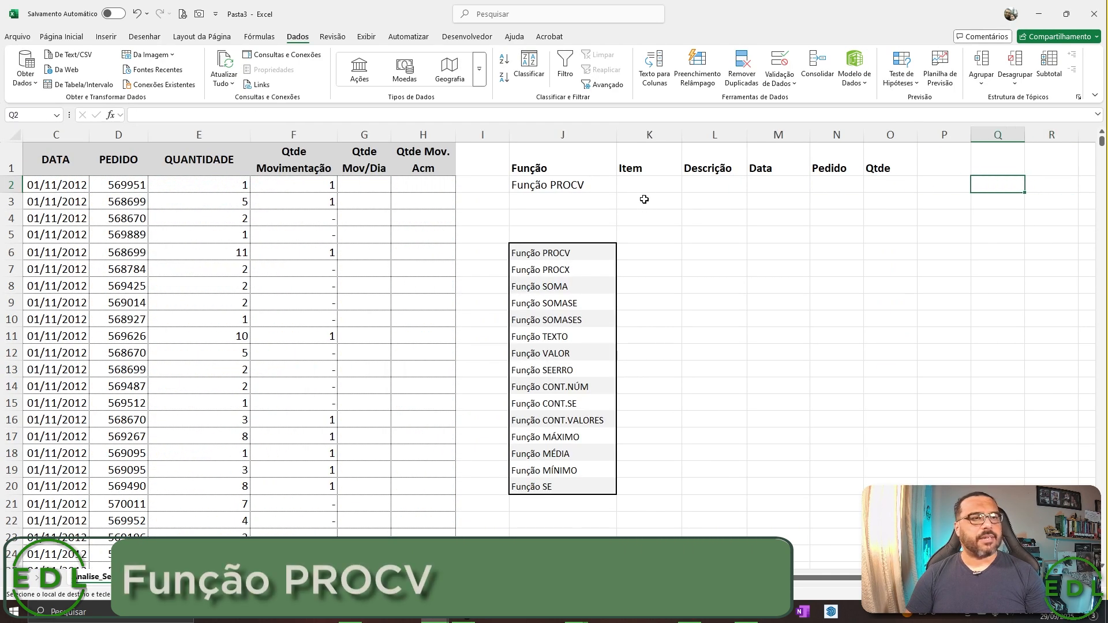
{"action": "key", "text": "Left"}
{"action": "key", "text": "Left"}
{"action": "key", "text": "Left"}
{"action": "key", "text": "Left"}
{"action": "key", "text": "Left"}
{"action": "key", "text": "Left"}
{"action": "key", "text": "alt"}
{"action": "key", "text": "c"}
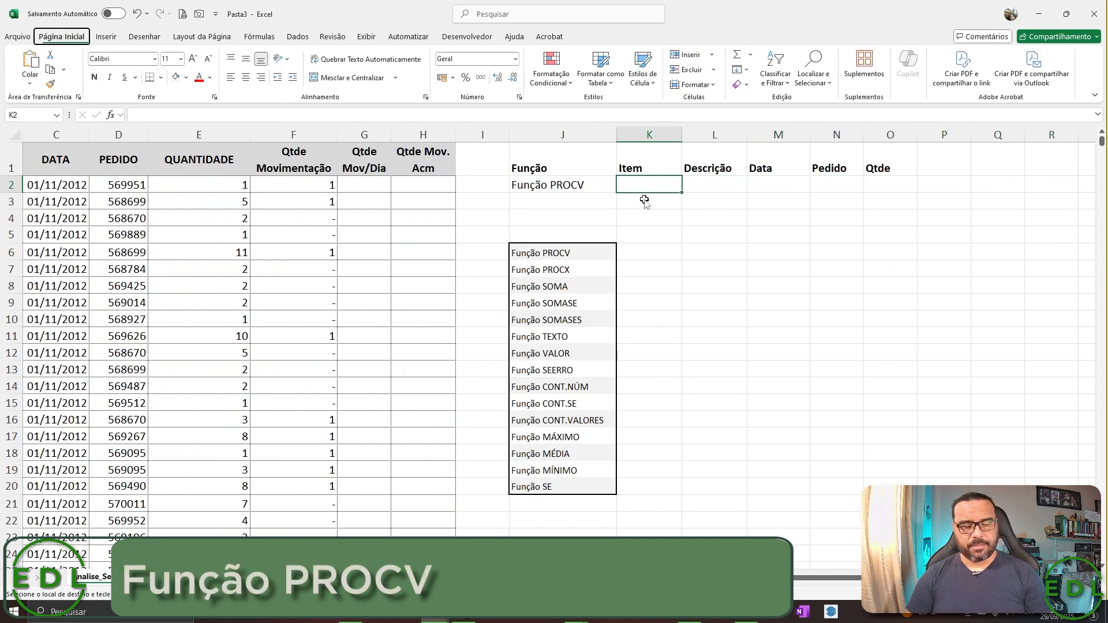
{"action": "key", "text": "v"}
{"action": "key", "text": "v"}
Review the data table's headers and first row across the columns from CODIGO to Qtde Mov/Dia.
{"action": "key", "text": "Up"}
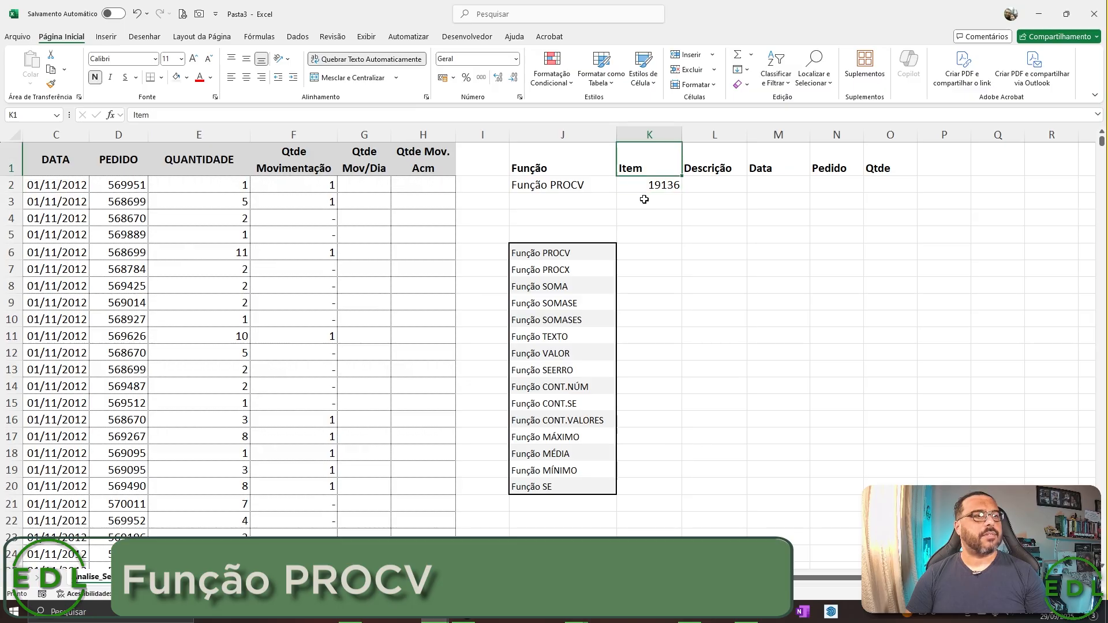
{"action": "key", "text": "Left"}
{"action": "key", "text": "ctrl+Home"}
{"action": "key", "text": "Down"}
{"action": "key", "text": "Right"}
{"action": "key", "text": "Right"}
{"action": "key", "text": "Right"}
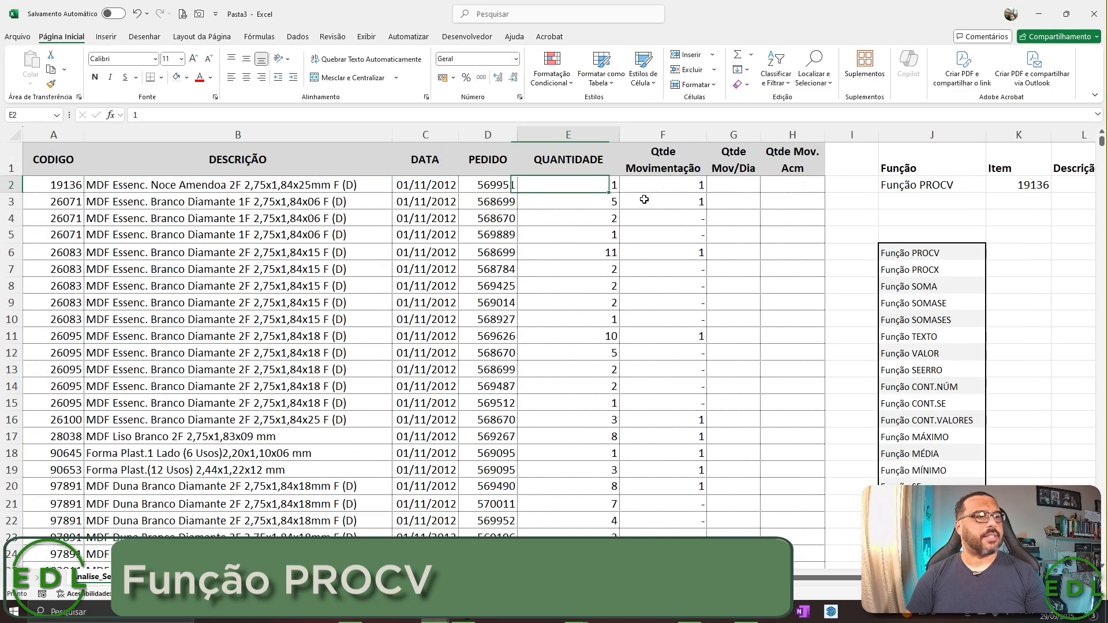
{"action": "key", "text": "Left"}
{"action": "key", "text": "Left"}
{"action": "key", "text": "ctrl+Home"}
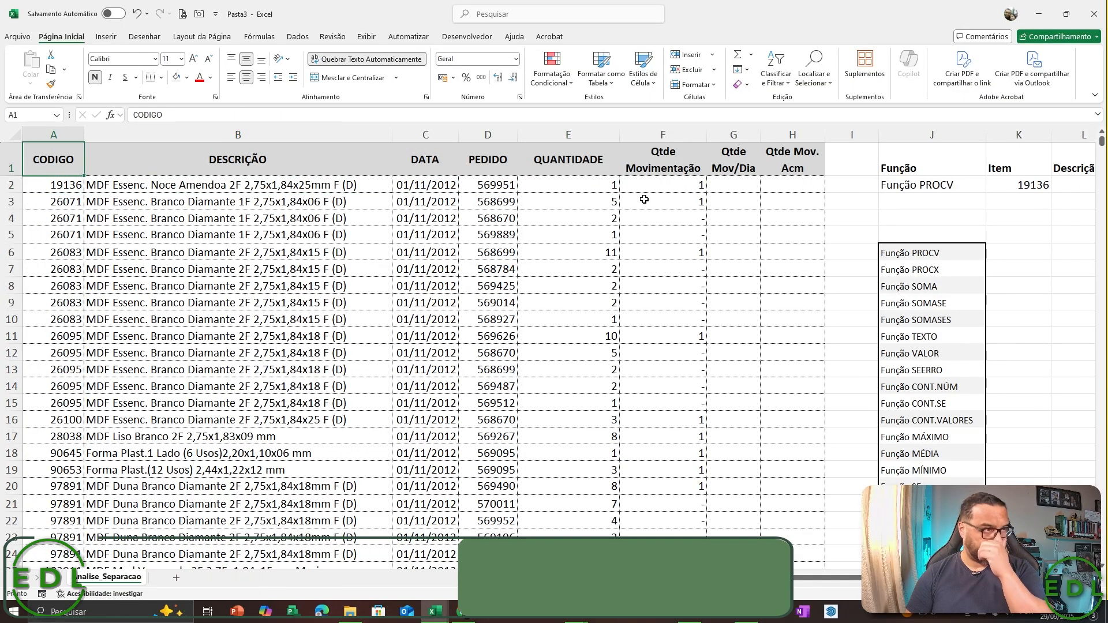
{"action": "key", "text": "Right"}
{"action": "key", "text": "Down"}
{"action": "key", "text": "Right"}
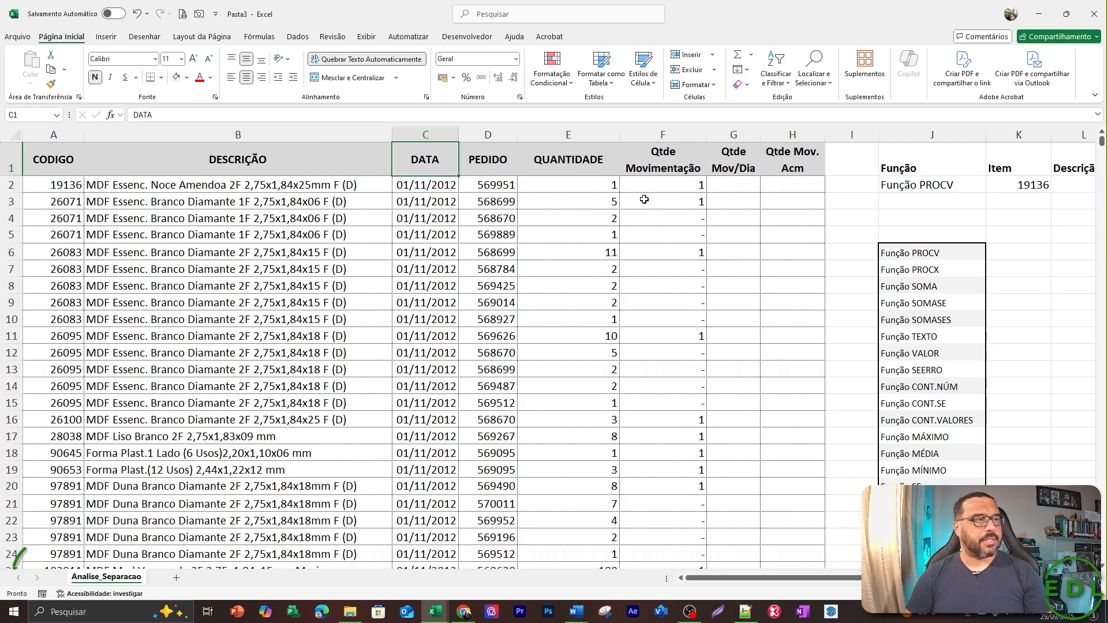
{"action": "key", "text": "Right"}
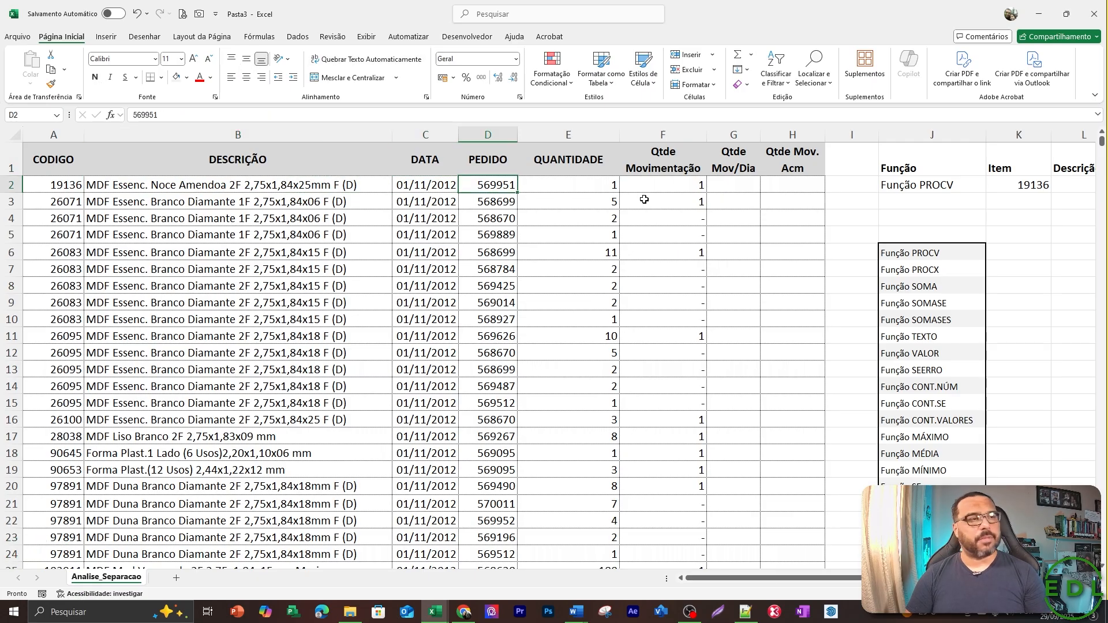
{"action": "key", "text": "Right"}
{"action": "key", "text": "Up"}
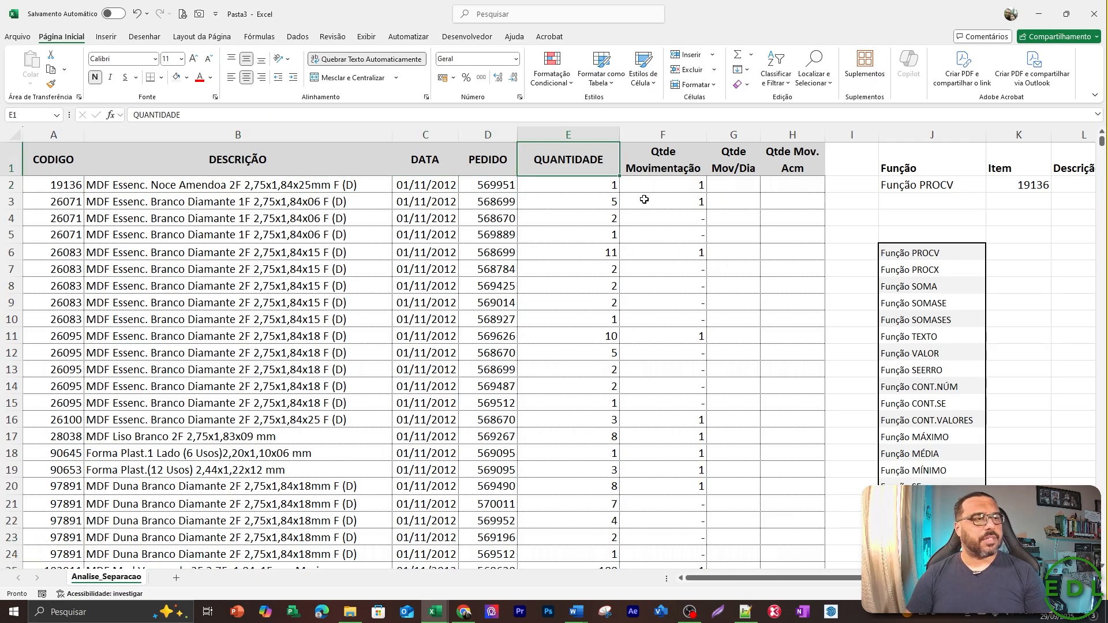
{"action": "key", "text": "Down"}
{"action": "key", "text": "Right"}
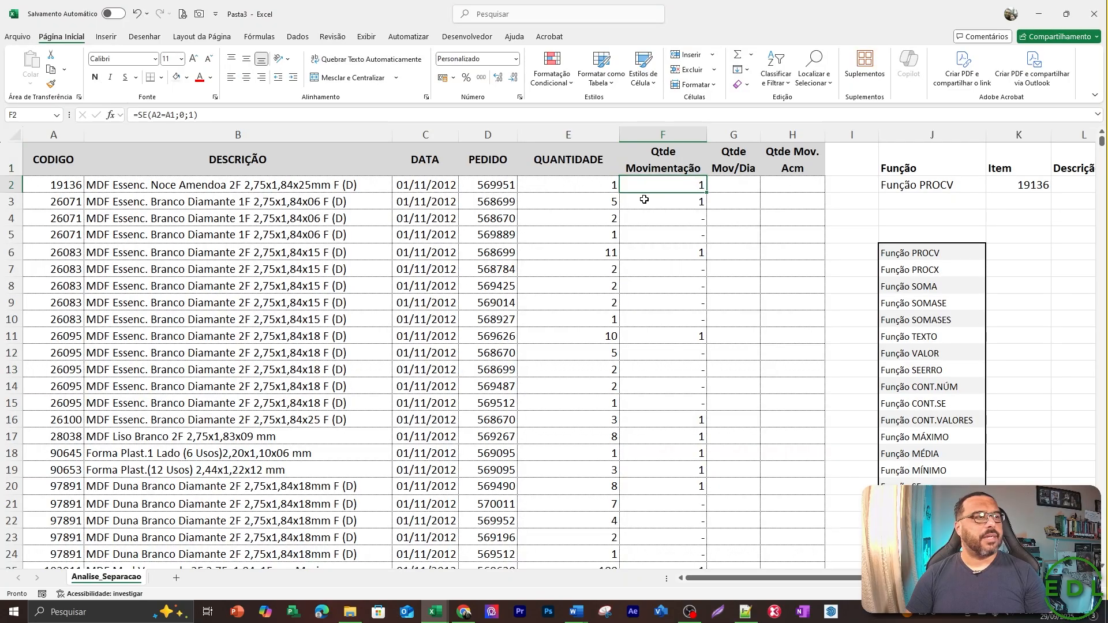
{"action": "key", "text": "Up"}
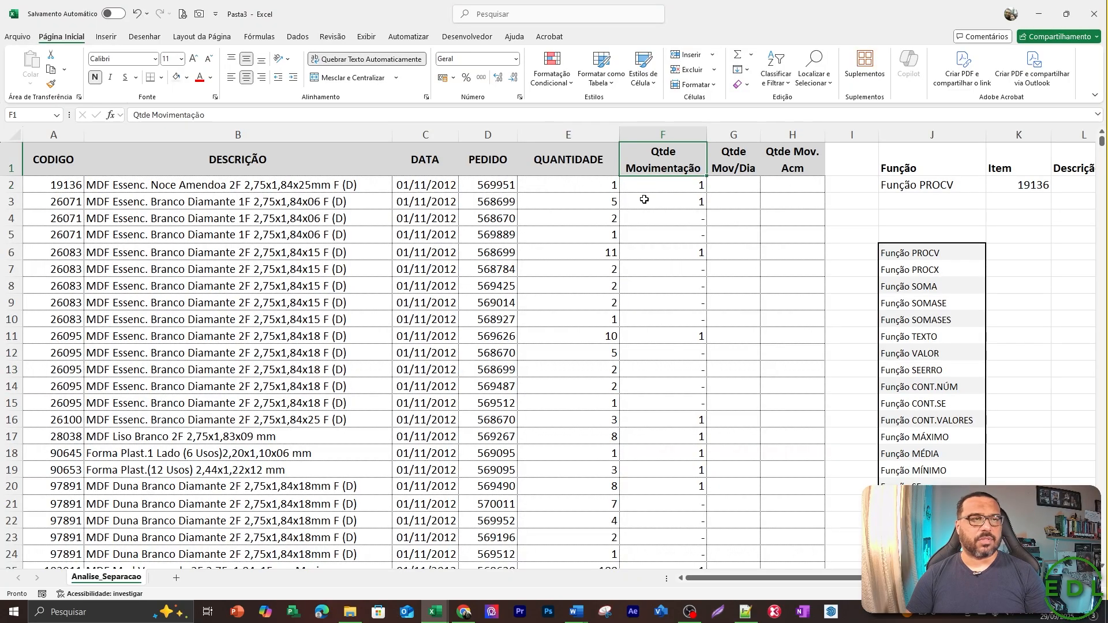
{"action": "key", "text": "Right"}
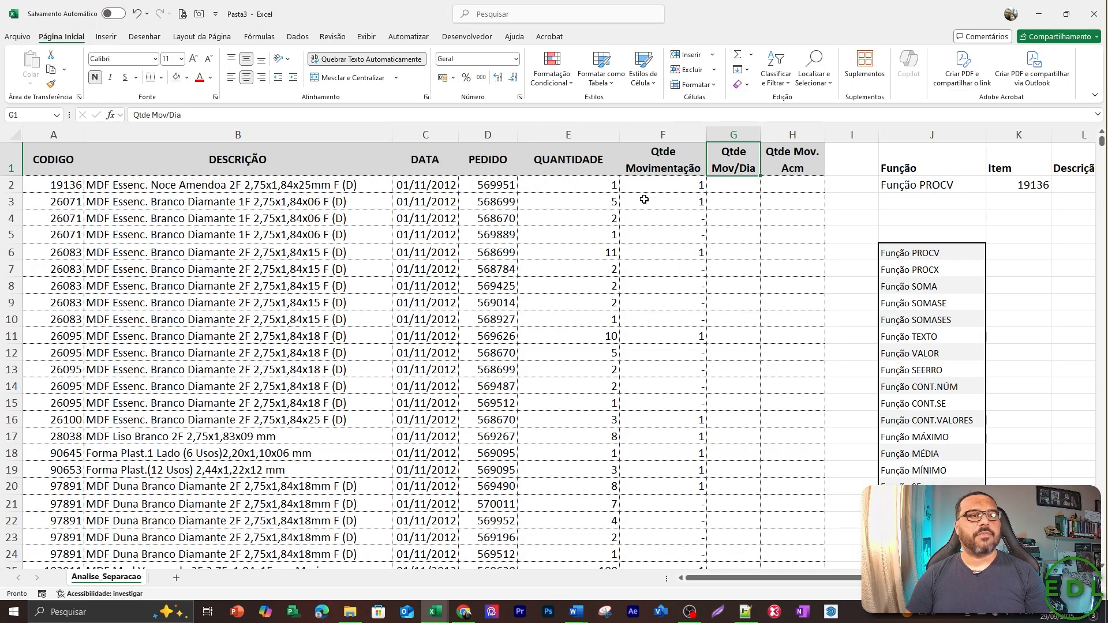
{"action": "key", "text": "Left"}
{"action": "key", "text": "Left"}
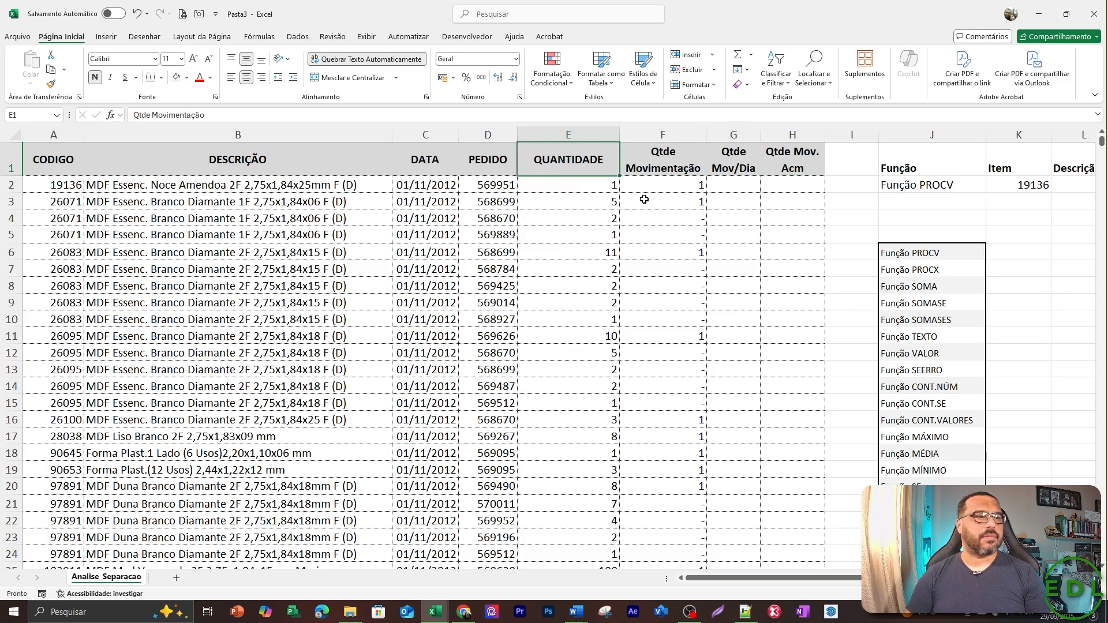
Select the data table from the CODIGO to the QUANTIDADE column, from the header down to the last row.
{"action": "key", "text": "Left"}
{"action": "key", "text": "Left"}
{"action": "key", "text": "Left"}
{"action": "key", "text": "Left"}
{"action": "key", "text": "shift+Right"}
{"action": "key", "text": "shift+Right"}
{"action": "key", "text": "shift+Right"}
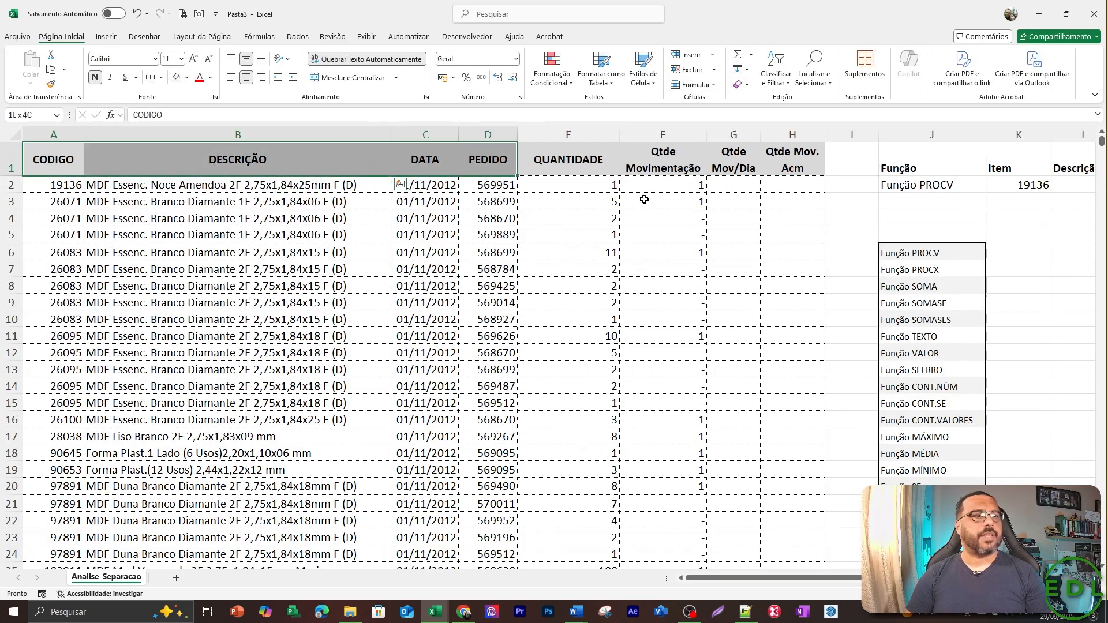
{"action": "key", "text": "shift+Right"}
{"action": "key", "text": "ctrl+shift+Down"}
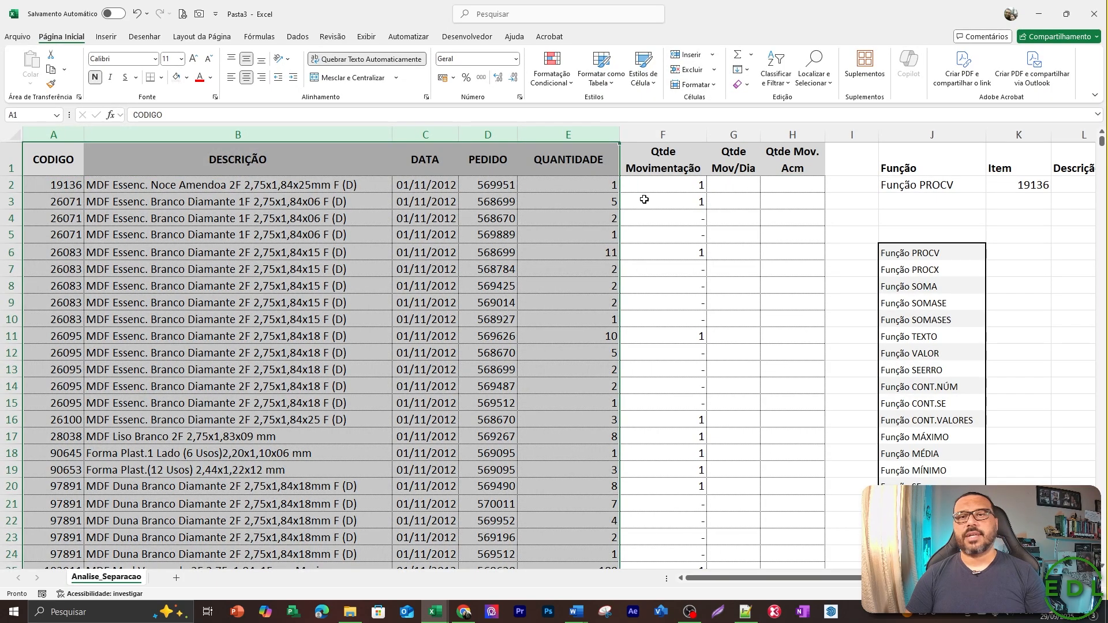
Check the lookup headers from Item to Qtde and return to the item code in K2.
{"action": "key", "text": "Right"}
{"action": "key", "text": "Right"}
{"action": "key", "text": "Right"}
{"action": "key", "text": "Right"}
{"action": "key", "text": "Right"}
{"action": "key", "text": "Right"}
{"action": "key", "text": "Right"}
{"action": "key", "text": "Right"}
{"action": "key", "text": "Right"}
{"action": "key", "text": "Right"}
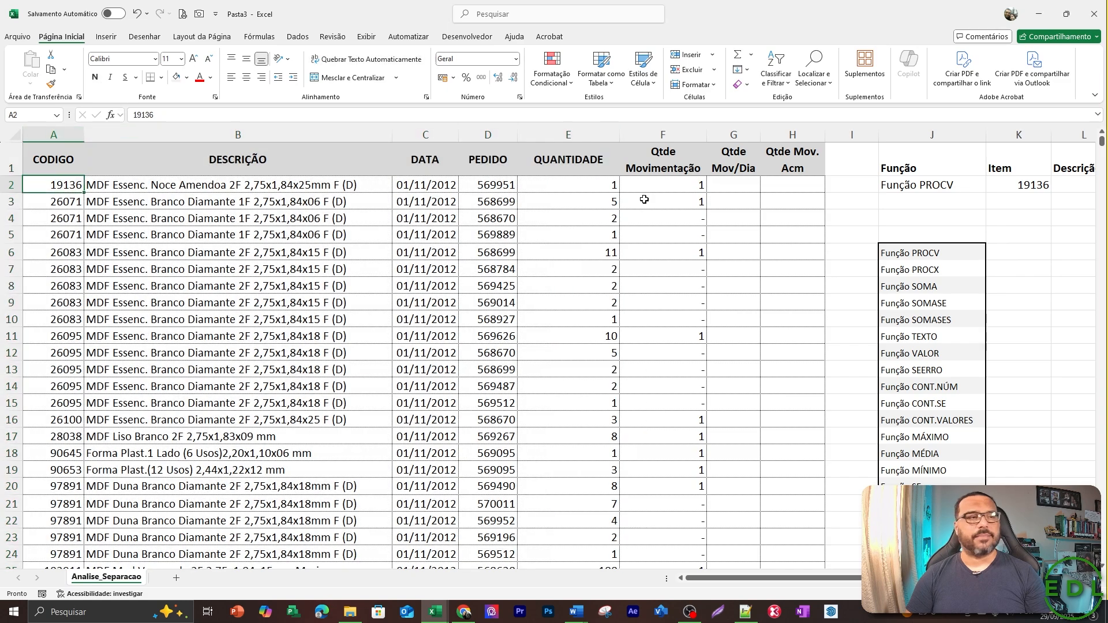
{"action": "key", "text": "Right"}
{"action": "key", "text": "Right"}
{"action": "key", "text": "Right"}
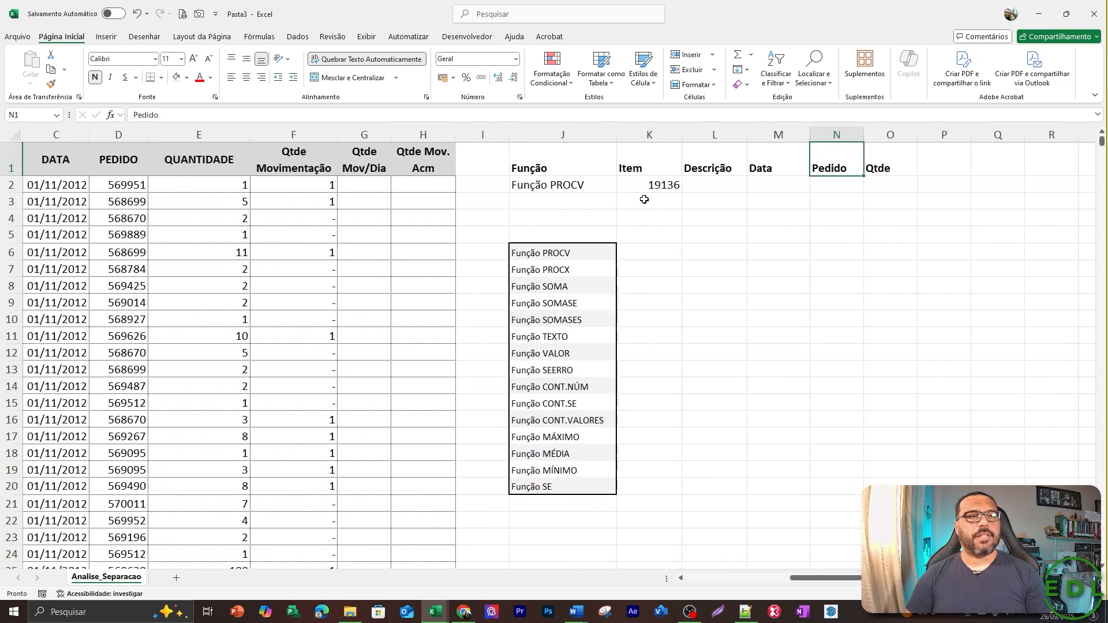
{"action": "key", "text": "Right"}
{"action": "key", "text": "Left"}
{"action": "key", "text": "Left"}
{"action": "key", "text": "Left"}
{"action": "key", "text": "Left"}
{"action": "key", "text": "Down"}
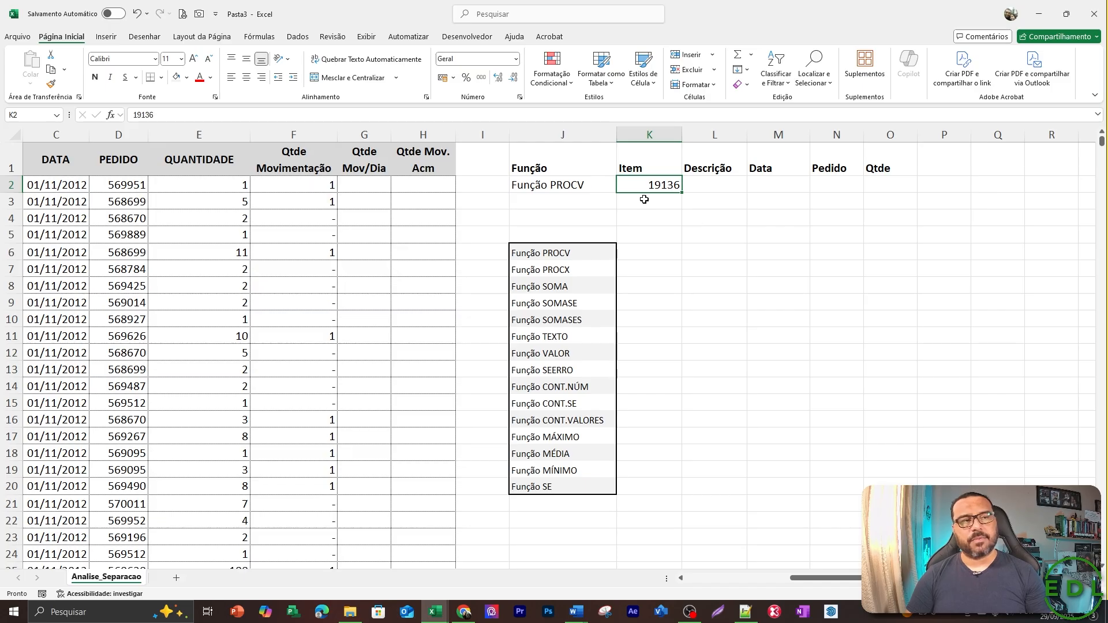
Compare the data table's headers with the lookup headers from Descrição to Qtde.
{"action": "key", "text": "Right"}
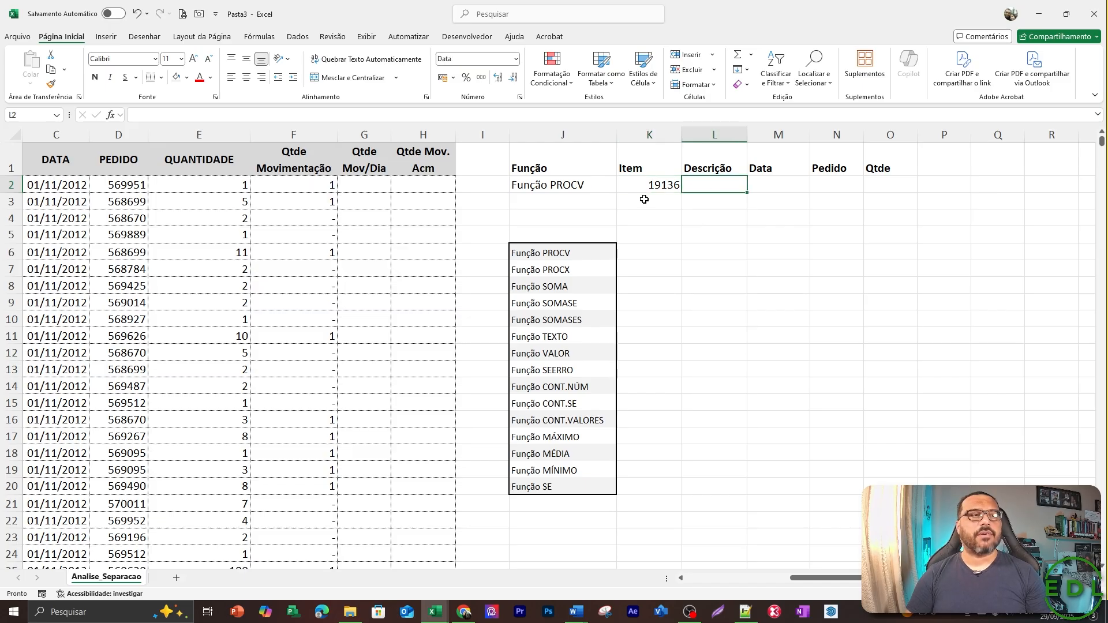
{"action": "key", "text": "Left"}
{"action": "key", "text": "Home"}
{"action": "key", "text": "Right"}
{"action": "key", "text": "Right"}
{"action": "key", "text": "Right"}
{"action": "key", "text": "Right"}
{"action": "key", "text": "Right"}
{"action": "key", "text": "Right"}
{"action": "key", "text": "Right"}
{"action": "key", "text": "Right"}
{"action": "key", "text": "Right"}
{"action": "key", "text": "Right"}
{"action": "key", "text": "Right"}
{"action": "key", "text": "Right"}
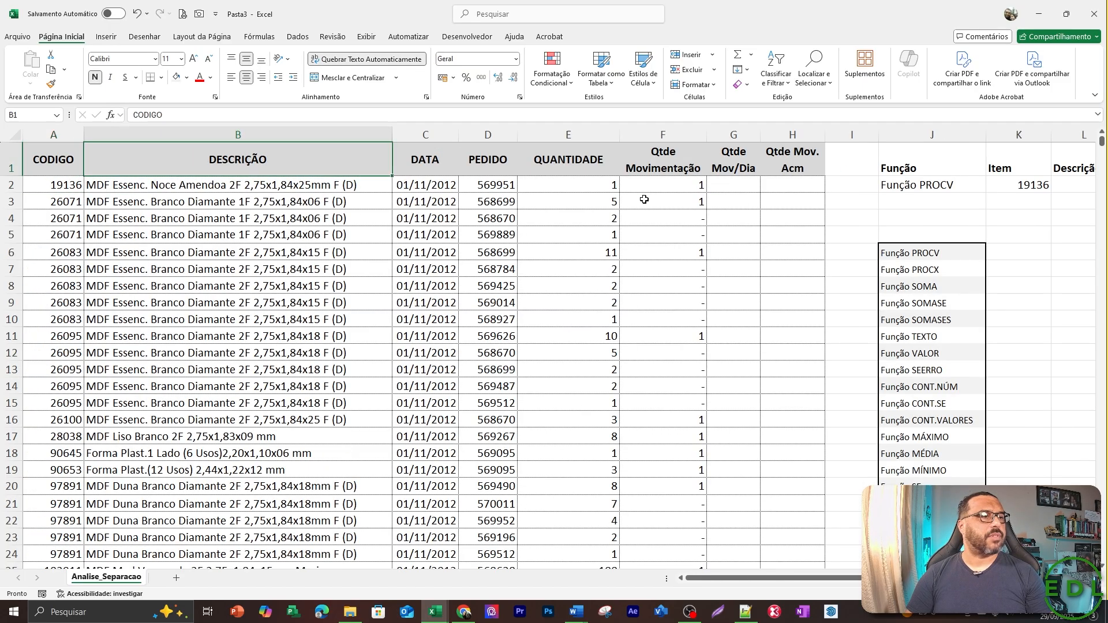
{"action": "key", "text": "Right"}
{"action": "key", "text": "Right"}
{"action": "key", "text": "Right"}
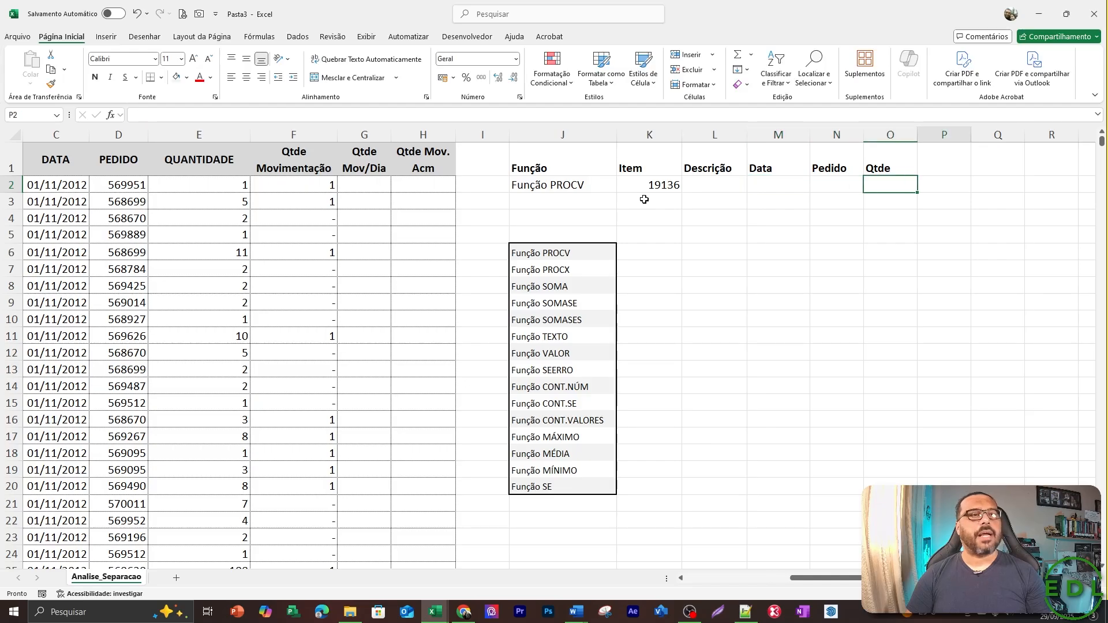
{"action": "key", "text": "Left"}
{"action": "key", "text": "Left"}
{"action": "key", "text": "Left"}
{"action": "key", "text": "Left"}
{"action": "key", "text": "Left"}
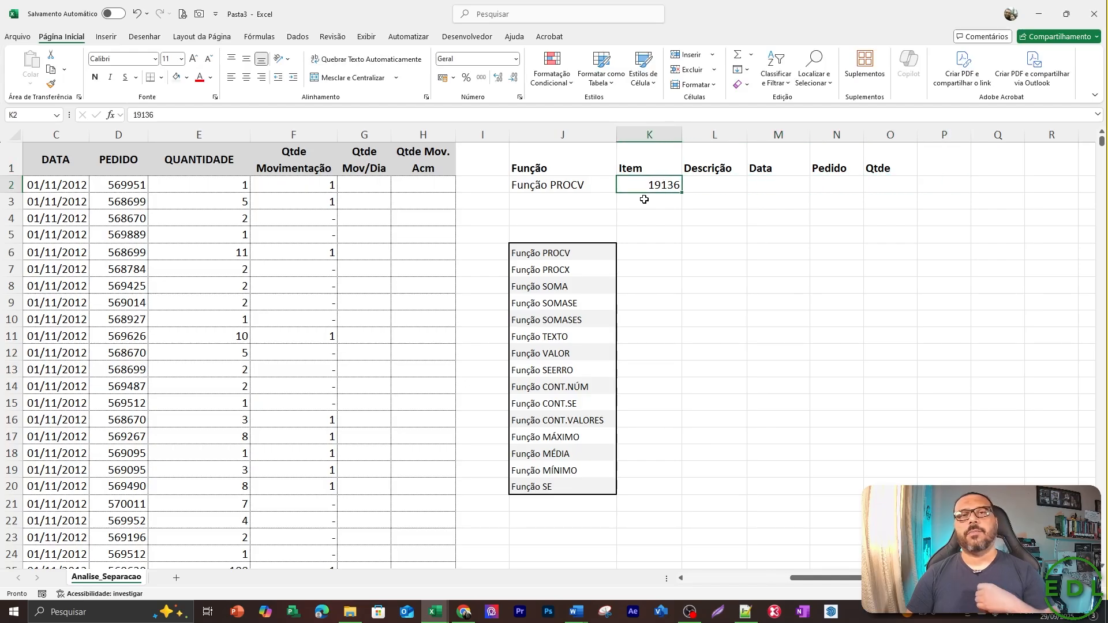
{"action": "key", "text": "Right"}
{"action": "key", "text": "Up"}
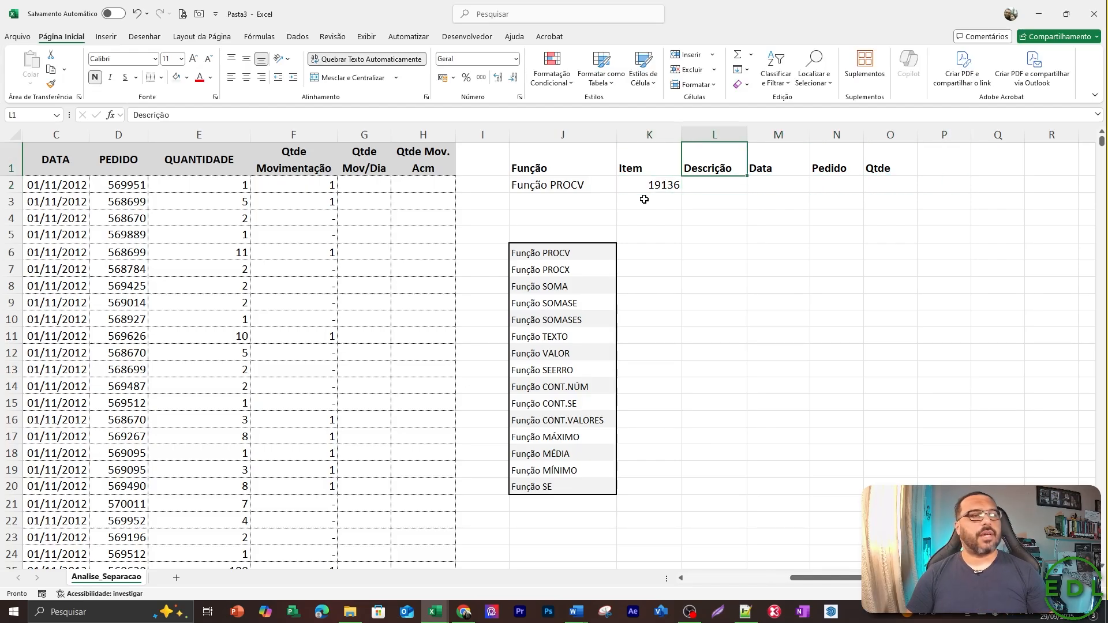
{"action": "key", "text": "Right"}
{"action": "key", "text": "Right"}
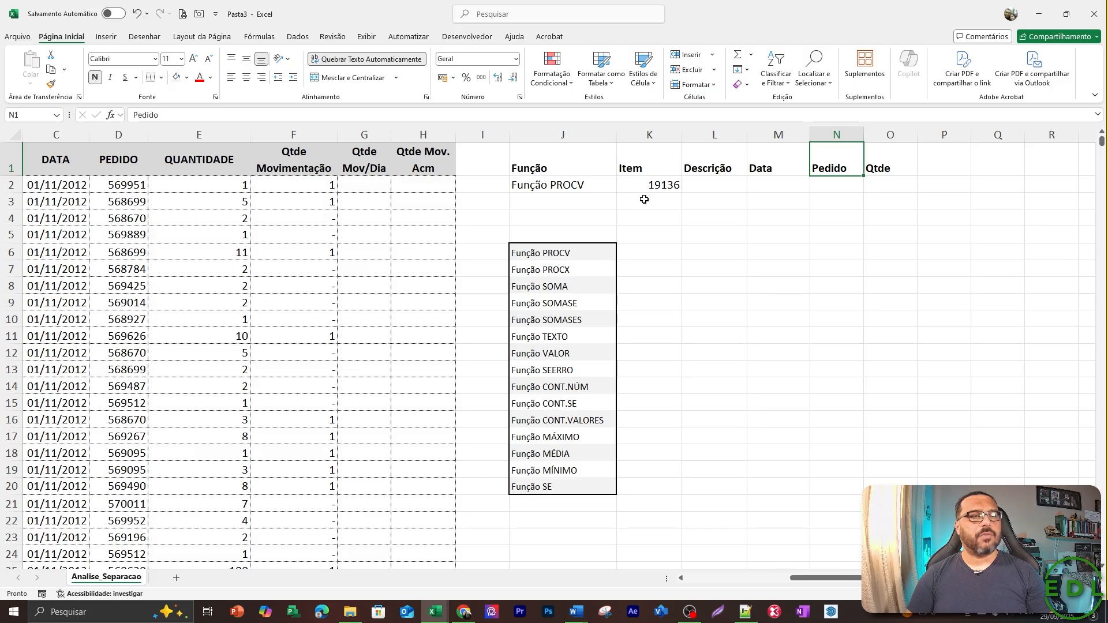
{"action": "key", "text": "Right"}
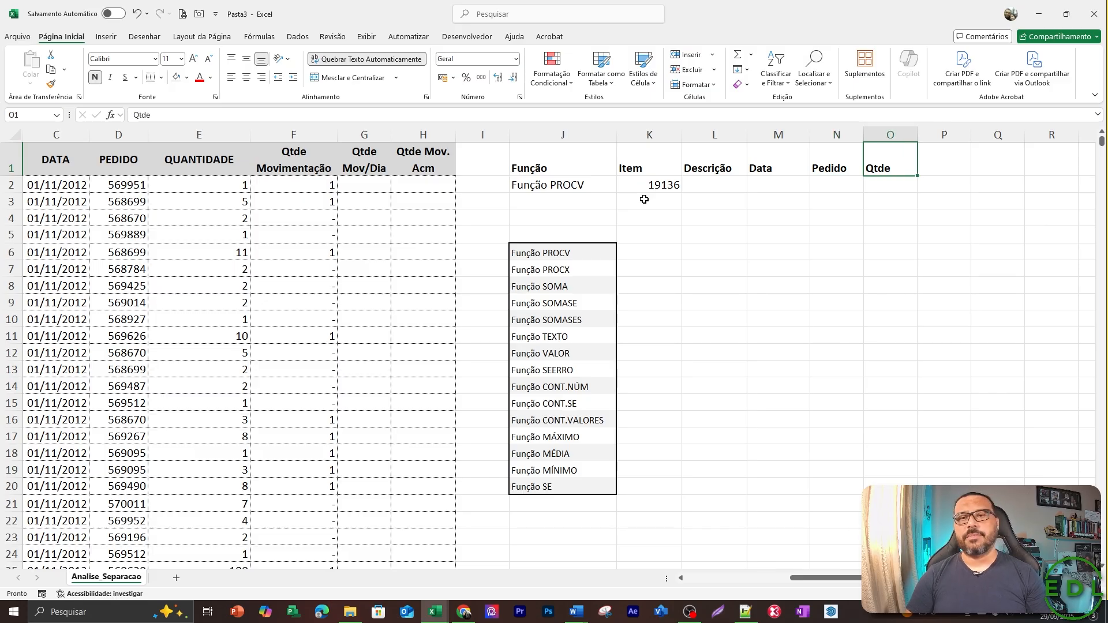
Start a PROCV formula in the Descrição cell L2 with the item code in K2 as the lookup value.
{"action": "key", "text": "Down"}
{"action": "key", "text": "Left"}
{"action": "key", "text": "Left"}
{"action": "key", "text": "Left"}
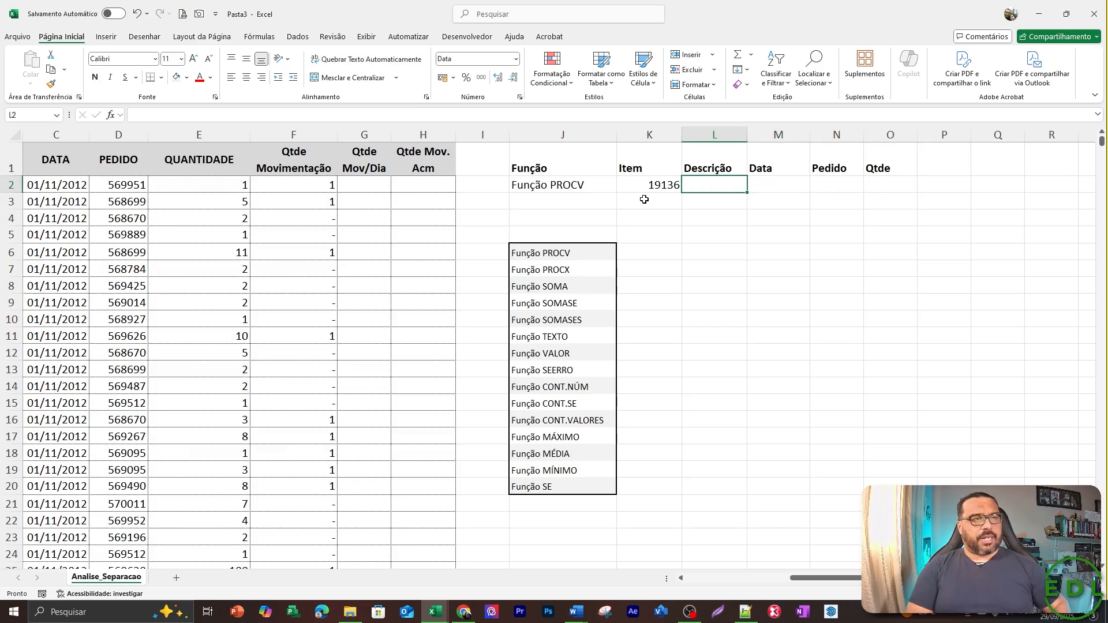
{"action": "type", "text": "="}
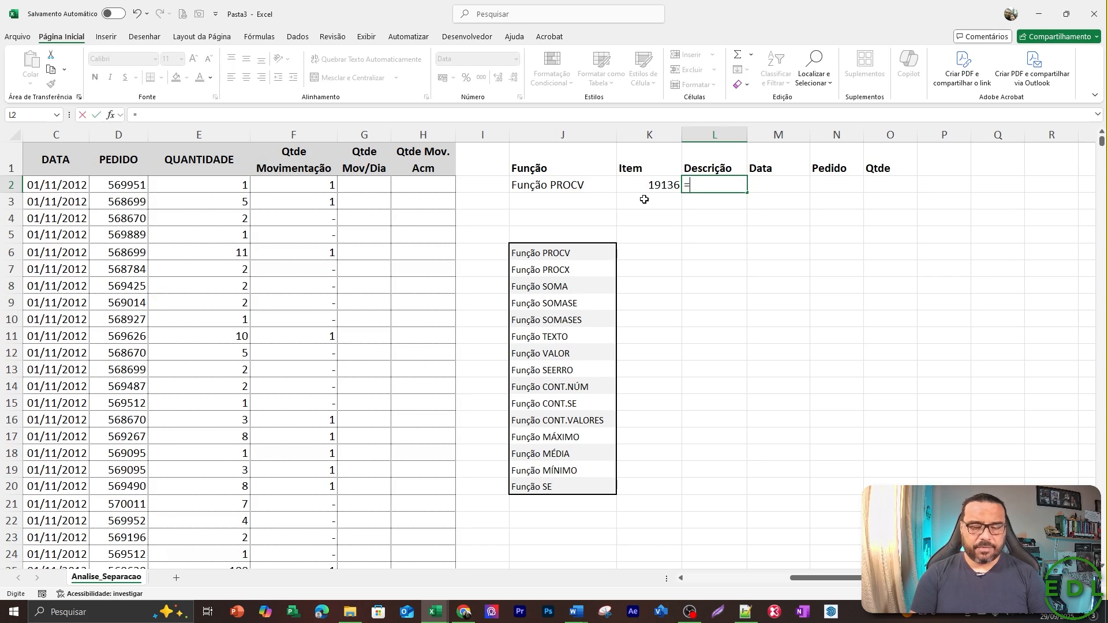
{"action": "type", "text": "procv("}
{"action": "key", "text": "Left"}
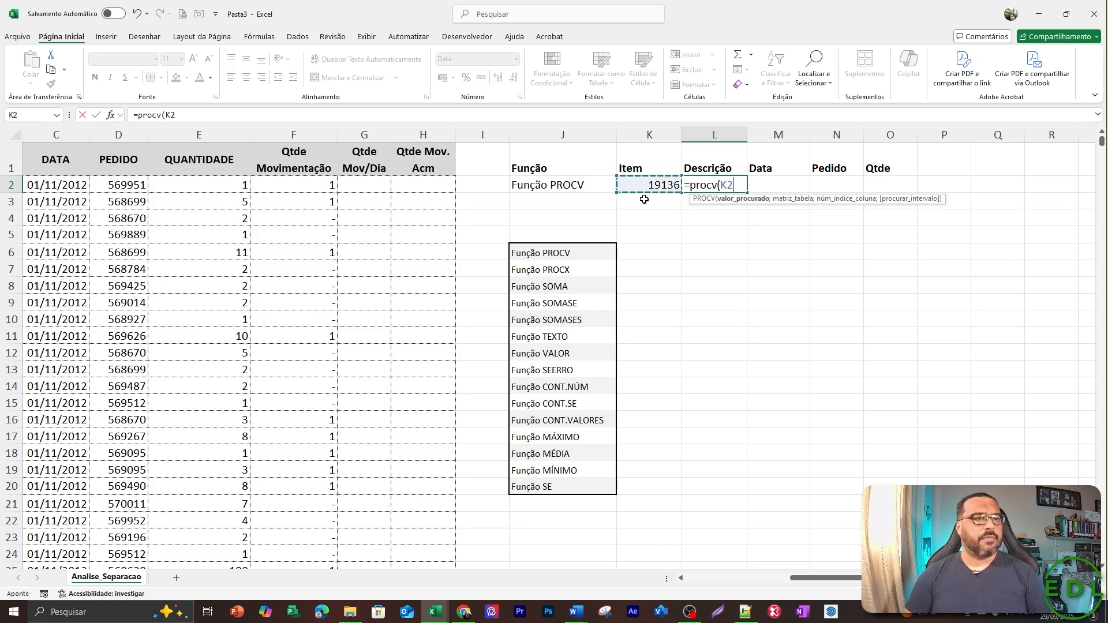
{"action": "type", "text": ";"}
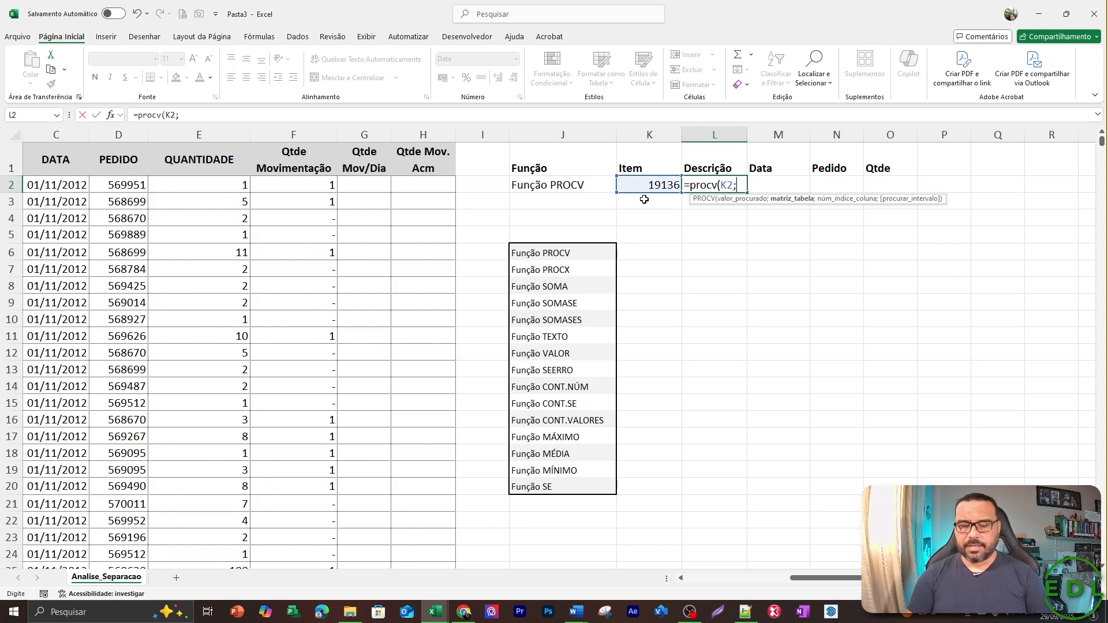
Set the PROCV table array to the whole columns A to E, locked as $A:$E.
{"action": "key", "text": "Home"}
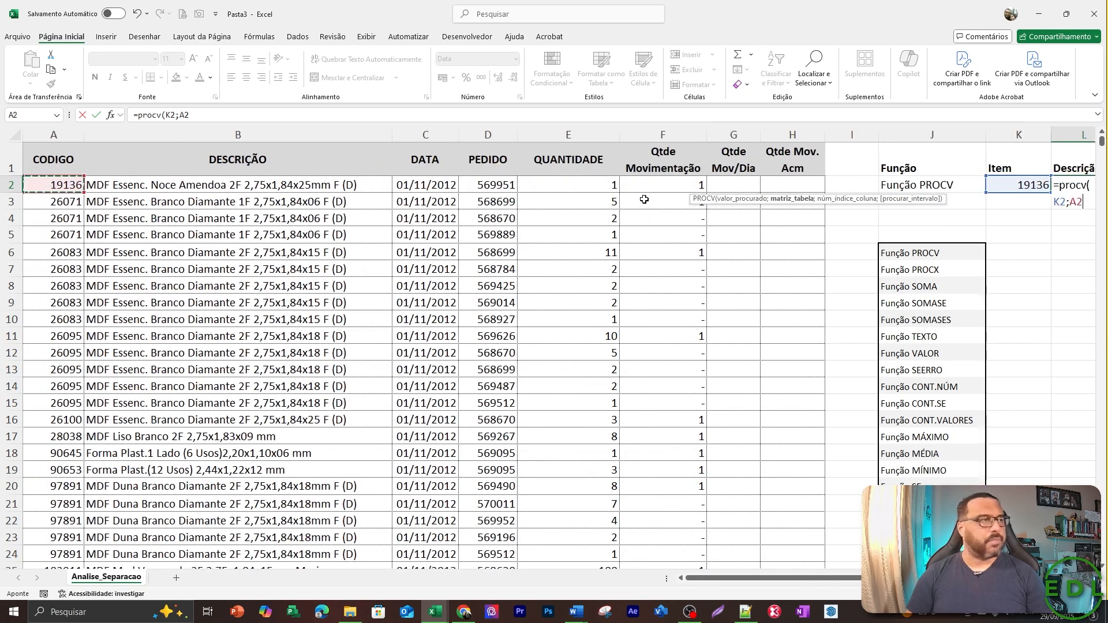
{"action": "key", "text": "ctrl+space"}
{"action": "key", "text": "shift+Right"}
{"action": "key", "text": "shift+Right"}
{"action": "key", "text": "shift+Right"}
{"action": "key", "text": "shift+Right"}
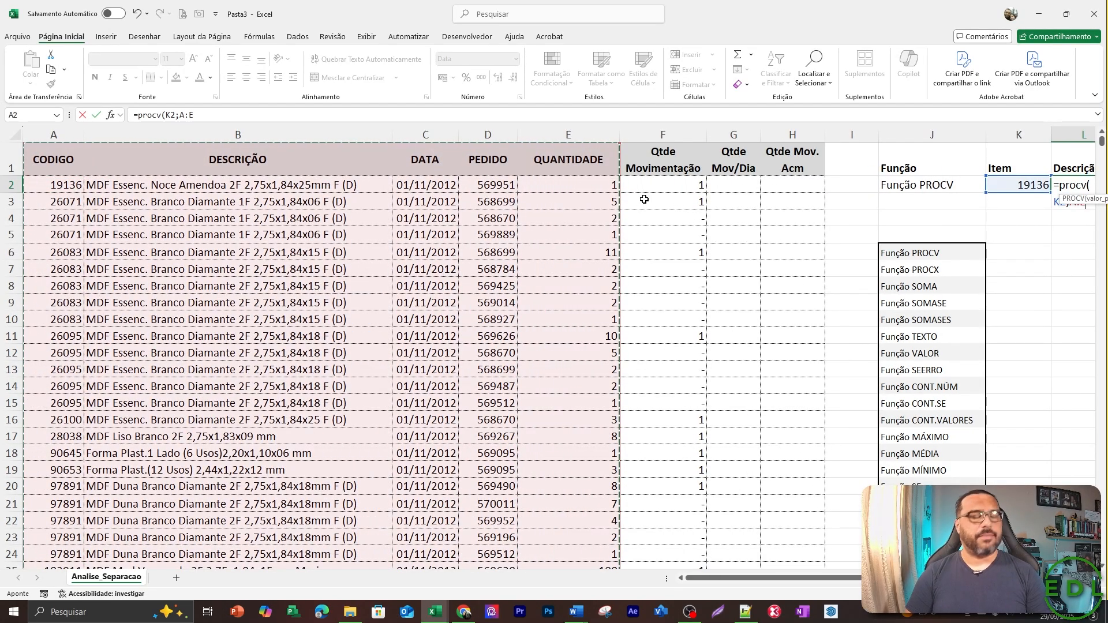
{"action": "key", "text": "F4"}
{"action": "type", "text": ";"}
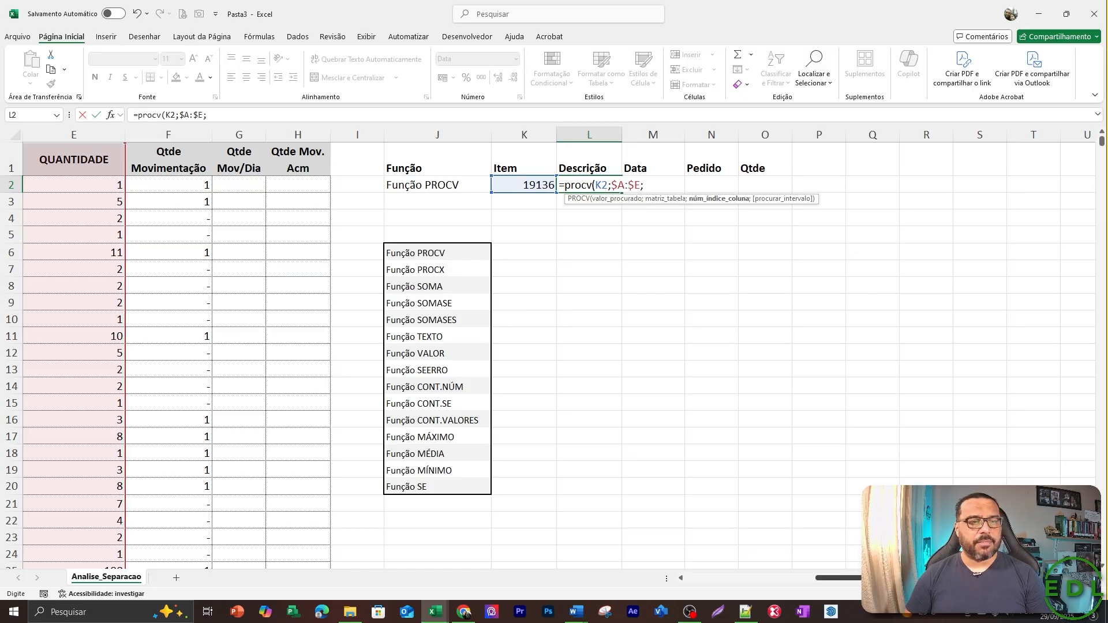
Complete the PROCV formula in L2 with column index 2 and exact match 0.
{"action": "left_click_drag", "start_coordinate": [930, 578], "coordinate": [894, 583]}
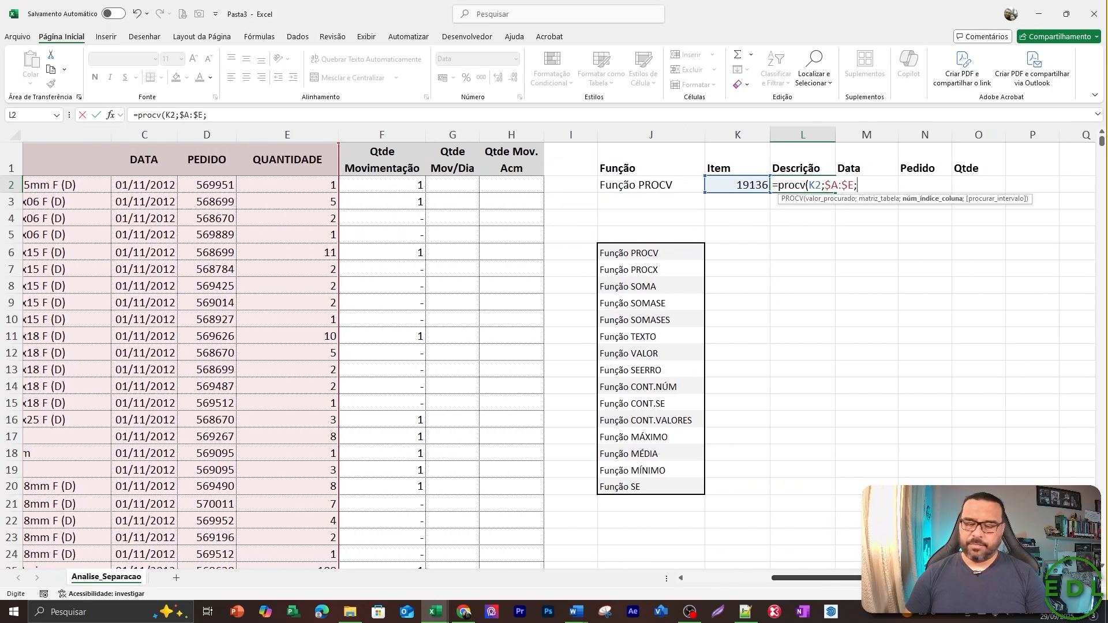
{"action": "type", "text": ";0"}
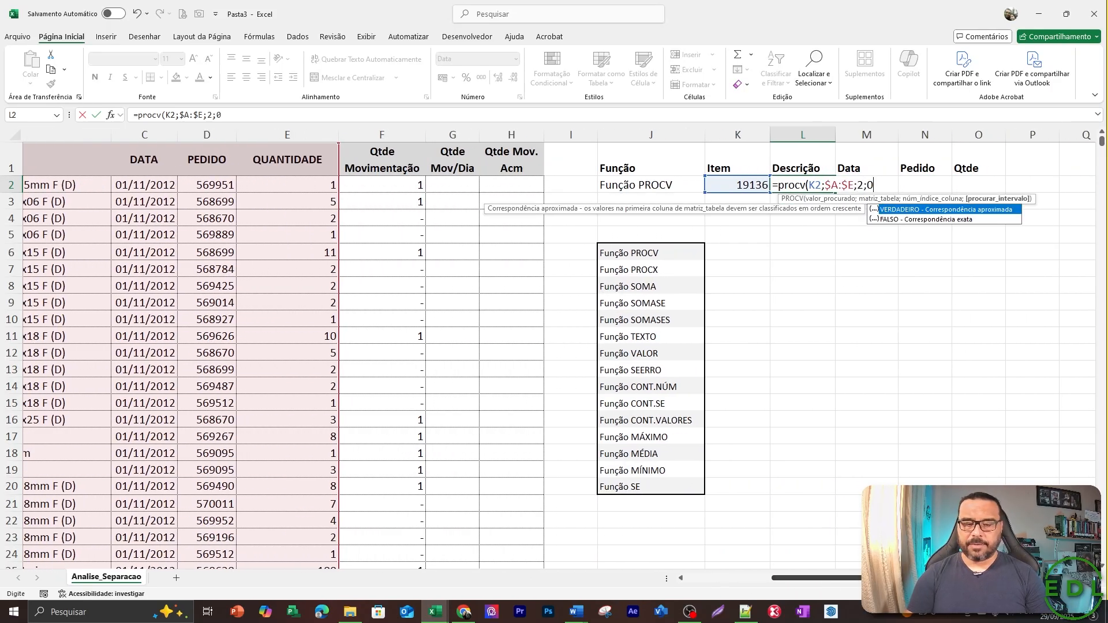
{"action": "key", "text": "Return"}
Autofit the Descrição column L to the width of the returned description.
{"action": "key", "text": "Up"}
{"action": "key", "text": "Right"}
{"action": "key", "text": "Right"}
{"action": "key", "text": "Right"}
{"action": "key", "text": "Right"}
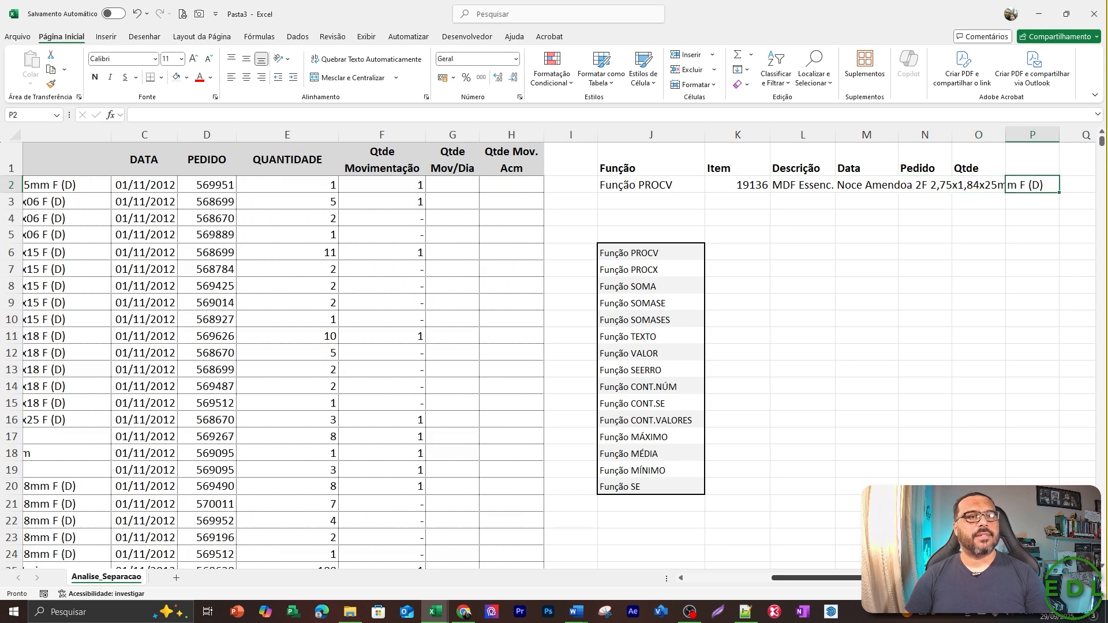
{"action": "key", "text": "Left"}
{"action": "key", "text": "Left"}
{"action": "key", "text": "Left"}
{"action": "key", "text": "Left"}
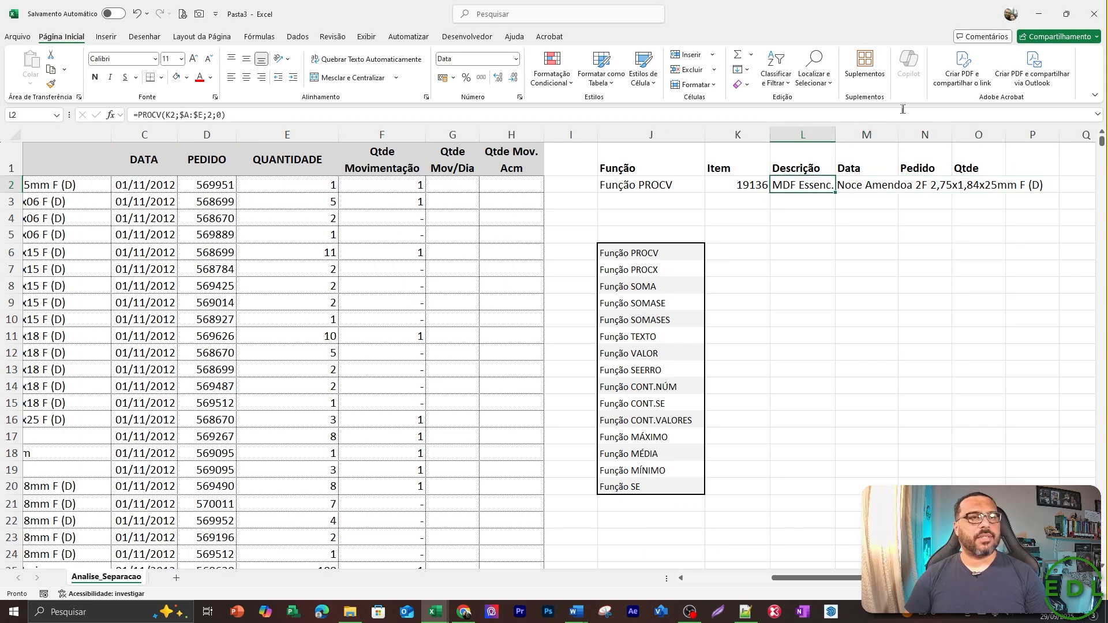
{"action": "double_click", "coordinate": [836, 128]}
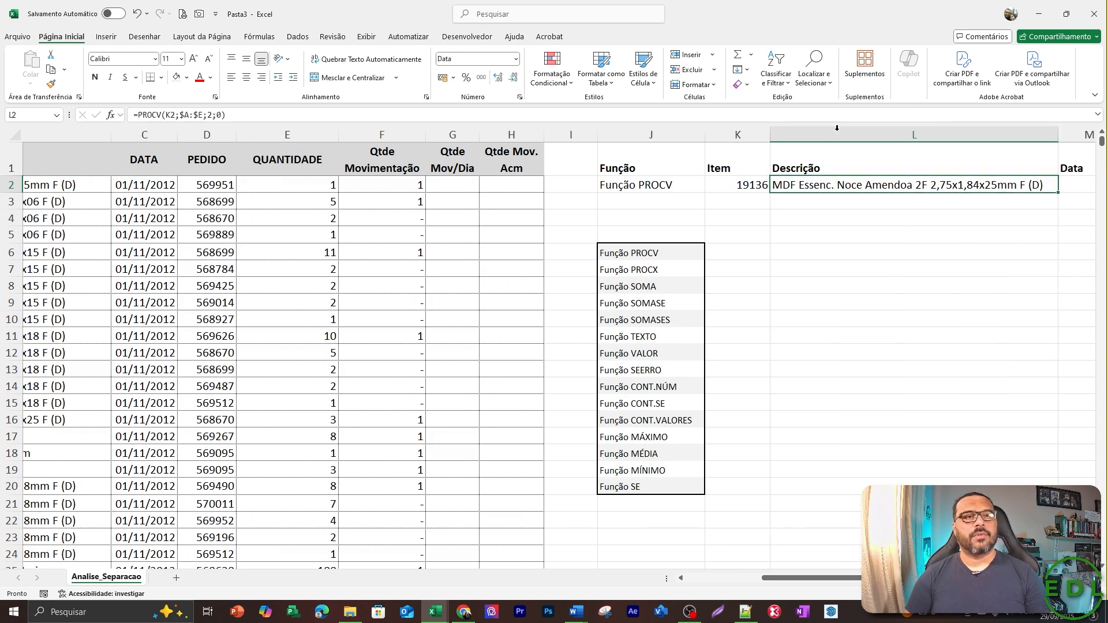
Check the lookup row's cells around the Descrição formula, from Item to Qtde.
{"action": "key", "text": "Right"}
{"action": "key", "text": "Right"}
{"action": "key", "text": "Right"}
{"action": "key", "text": "Left"}
{"action": "key", "text": "Left"}
{"action": "key", "text": "Left"}
{"action": "key", "text": "Left"}
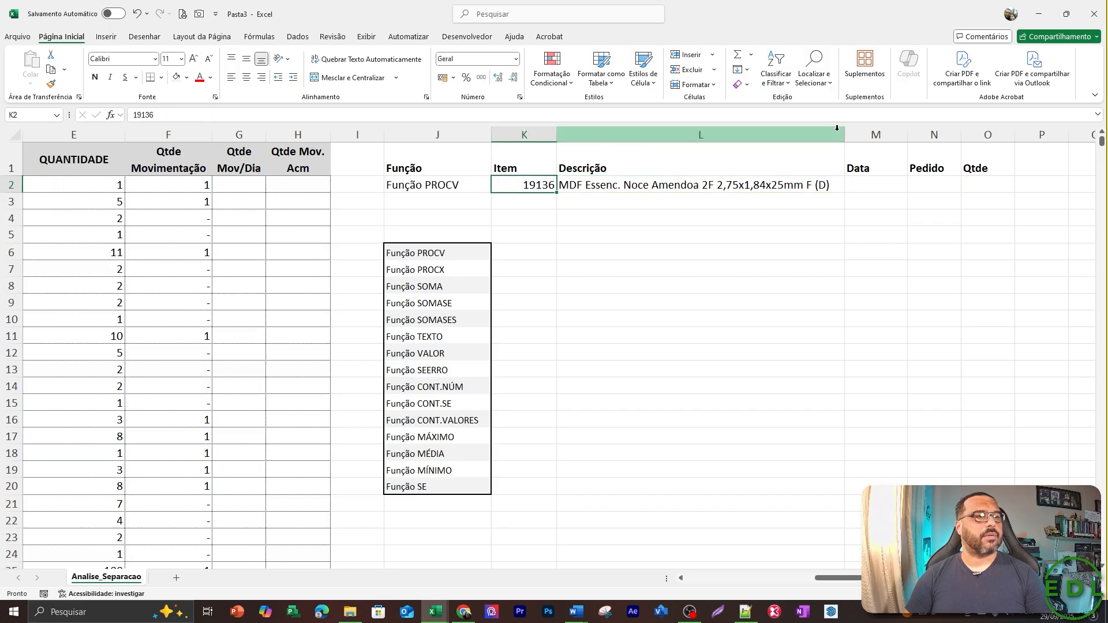
{"action": "key", "text": "Right"}
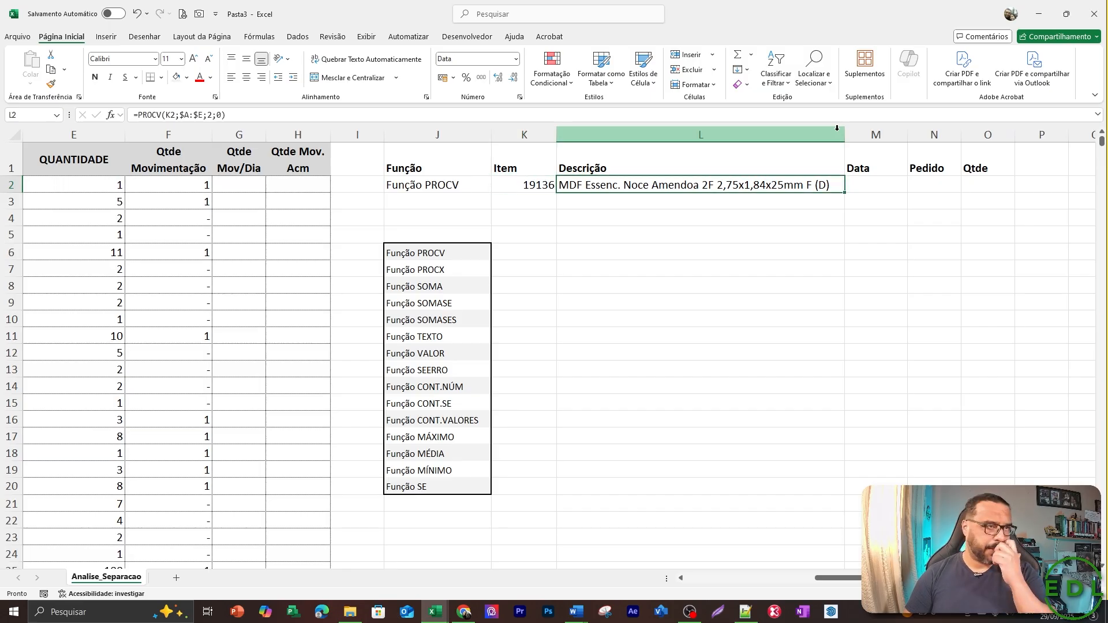
{"action": "key", "text": "Right"}
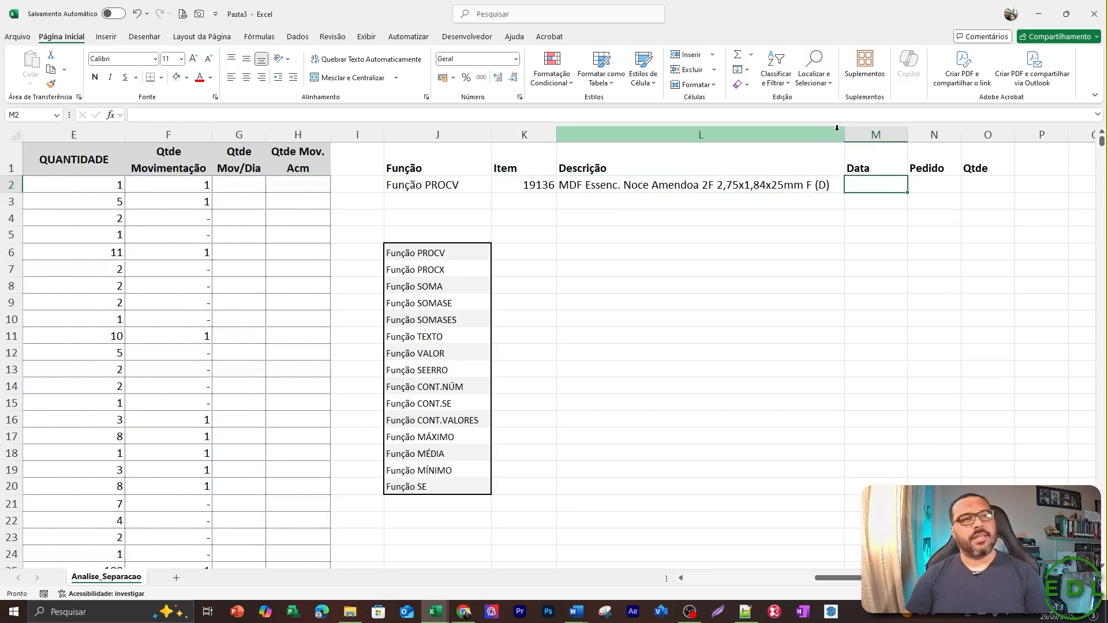
Lock the lookup value's column as $K2 in the Descrição PROCV formula in L2.
{"action": "key", "text": "Left"}
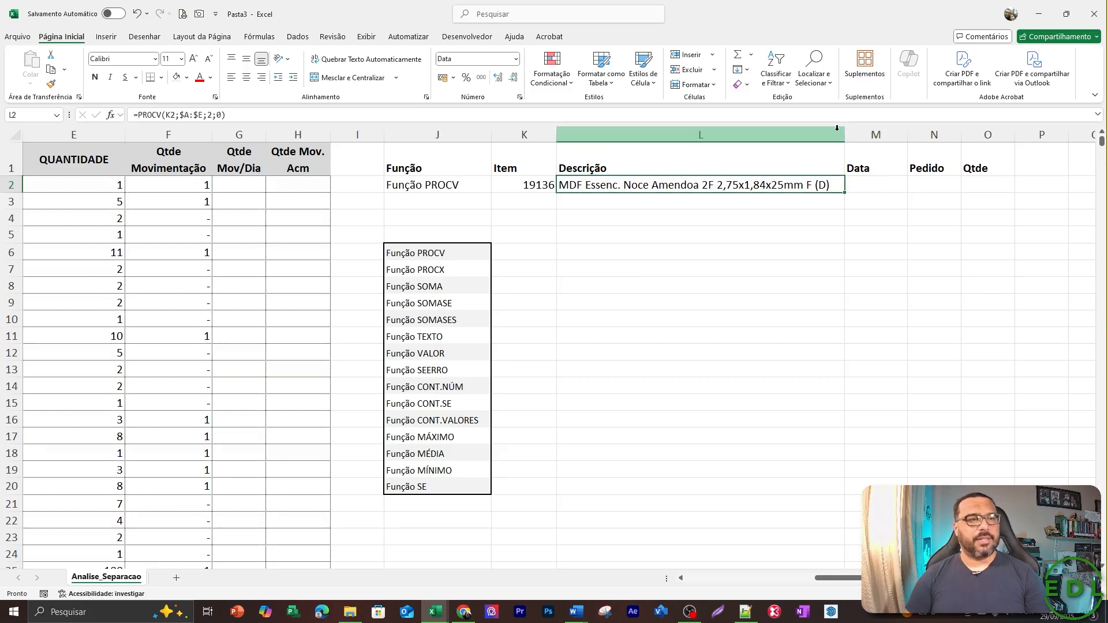
{"action": "key", "text": "F2"}
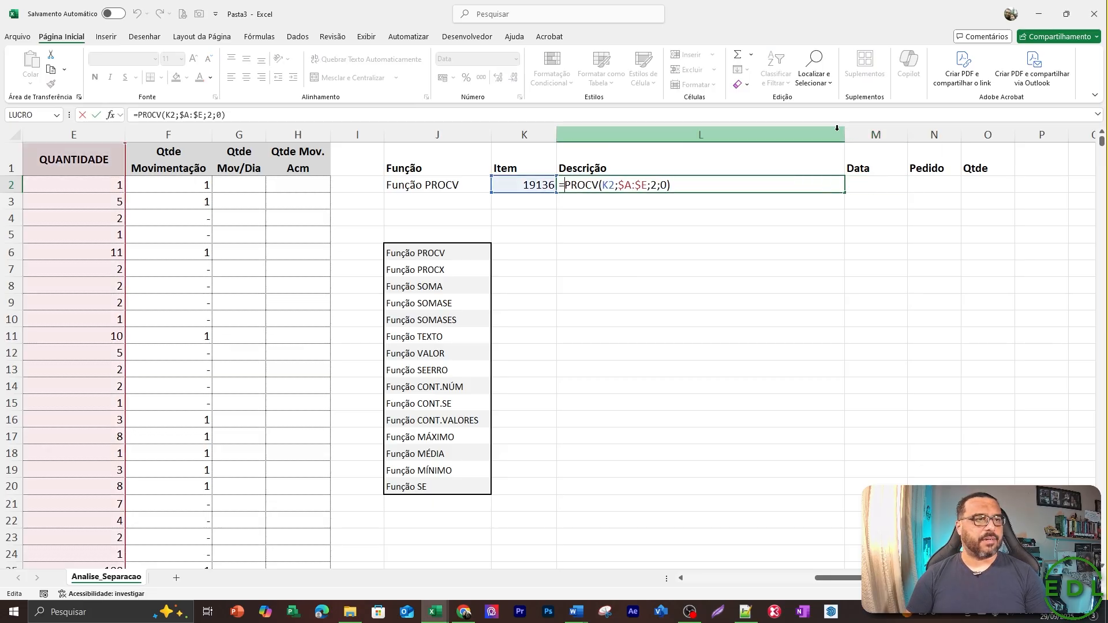
{"action": "key", "text": "Right"}
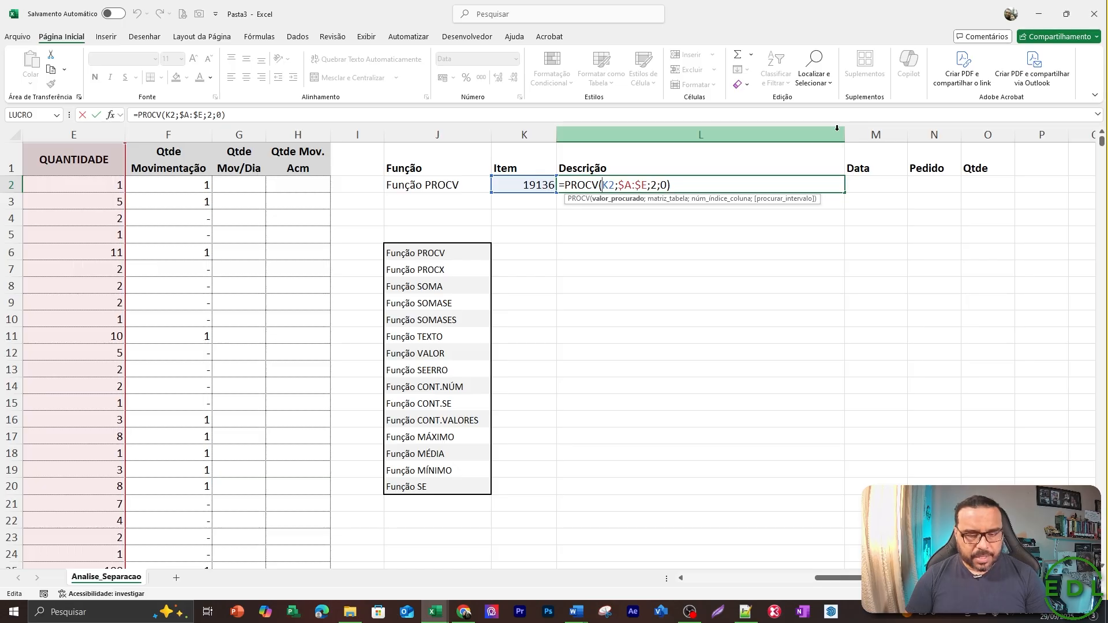
{"action": "type", "text": "$"}
{"action": "key", "text": "ctrl+Return"}
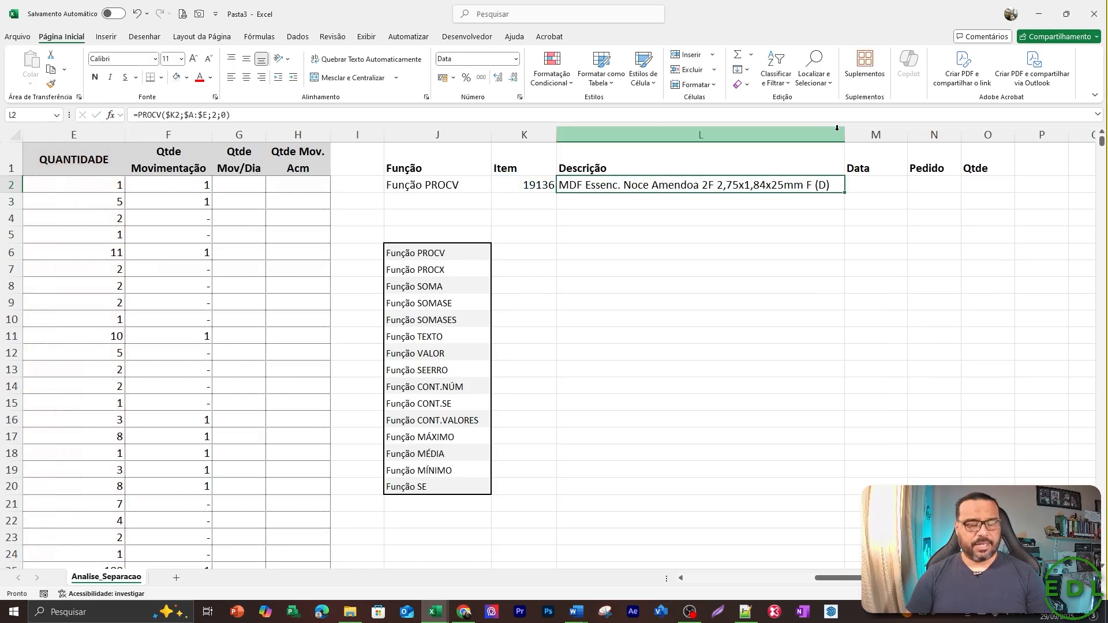
Copy the PROCV formula from L2 into the Data cell M2.
{"action": "key", "text": "ctrl+c"}
{"action": "key", "text": "Right"}
{"action": "key", "text": "Return"}
Set the column index of the PROCV formula in M2 to 3 and autofit the Data column.
{"action": "key", "text": "F2"}
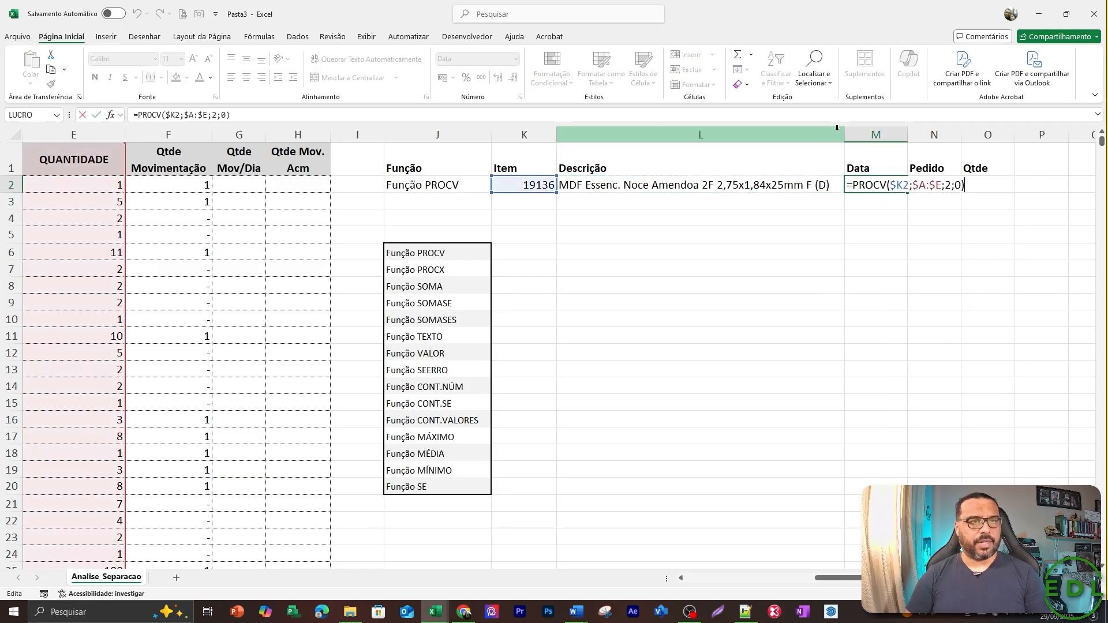
{"action": "key", "text": "Left"}
{"action": "key", "text": "Left"}
{"action": "key", "text": "Left"}
{"action": "key", "text": "Left"}
{"action": "key", "text": "Left"}
{"action": "key", "text": "Right"}
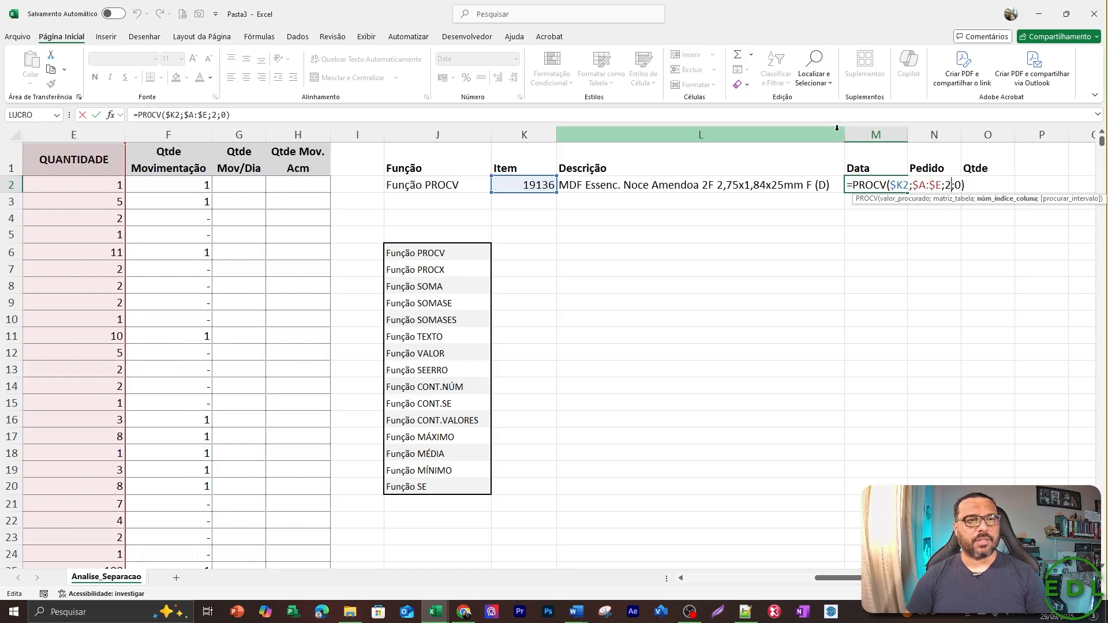
{"action": "key", "text": "BackSpace"}
{"action": "type", "text": "3"}
{"action": "key", "text": "Return"}
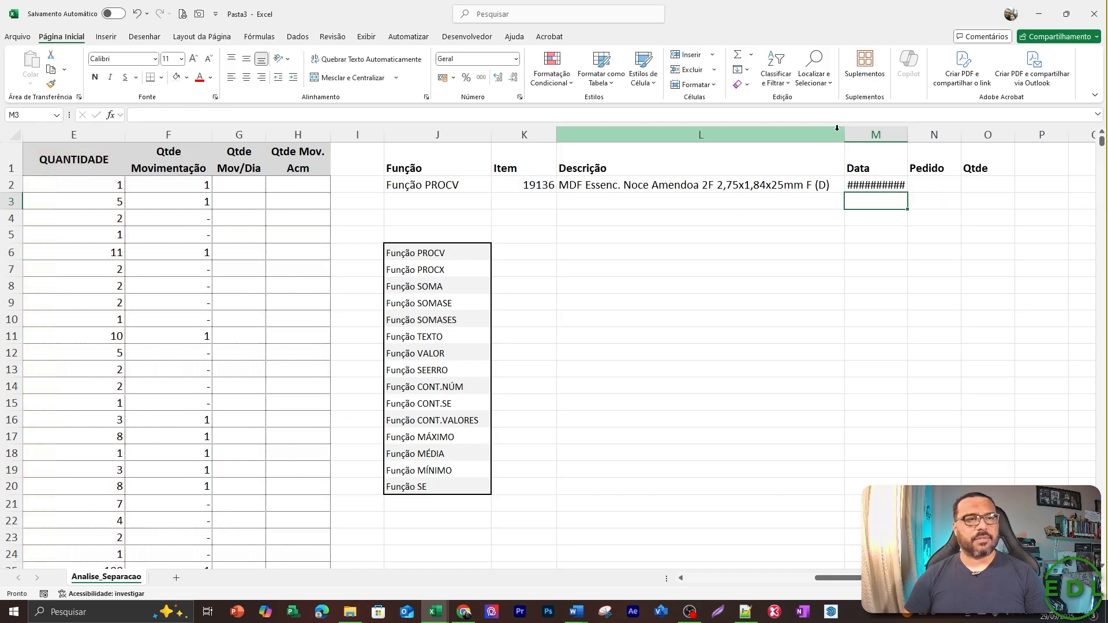
{"action": "key", "text": "Up"}
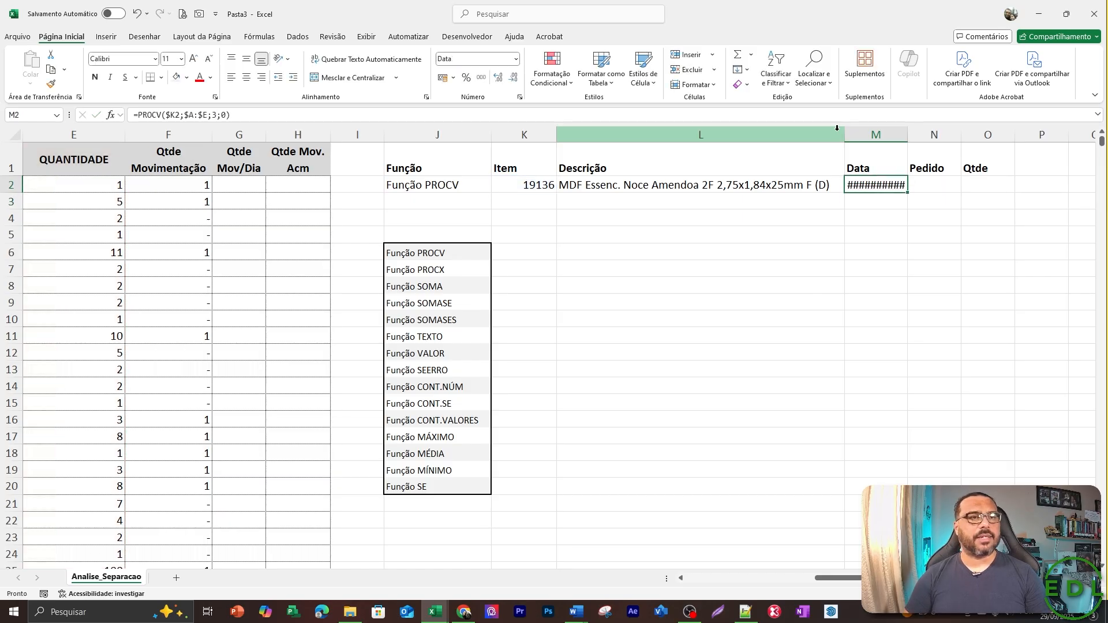
{"action": "double_click", "coordinate": [907, 132]}
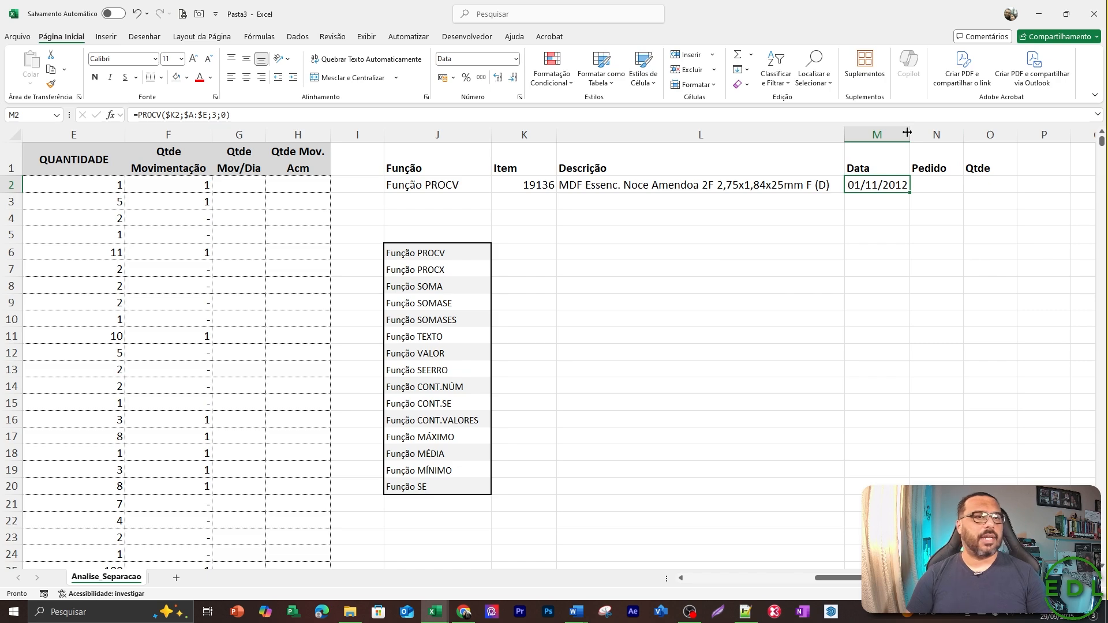
Fill the Data formula into the Pedido cell N2 and set its PROCV column index to 4.
{"action": "key", "text": "Right"}
{"action": "key", "text": "ctrl+r"}
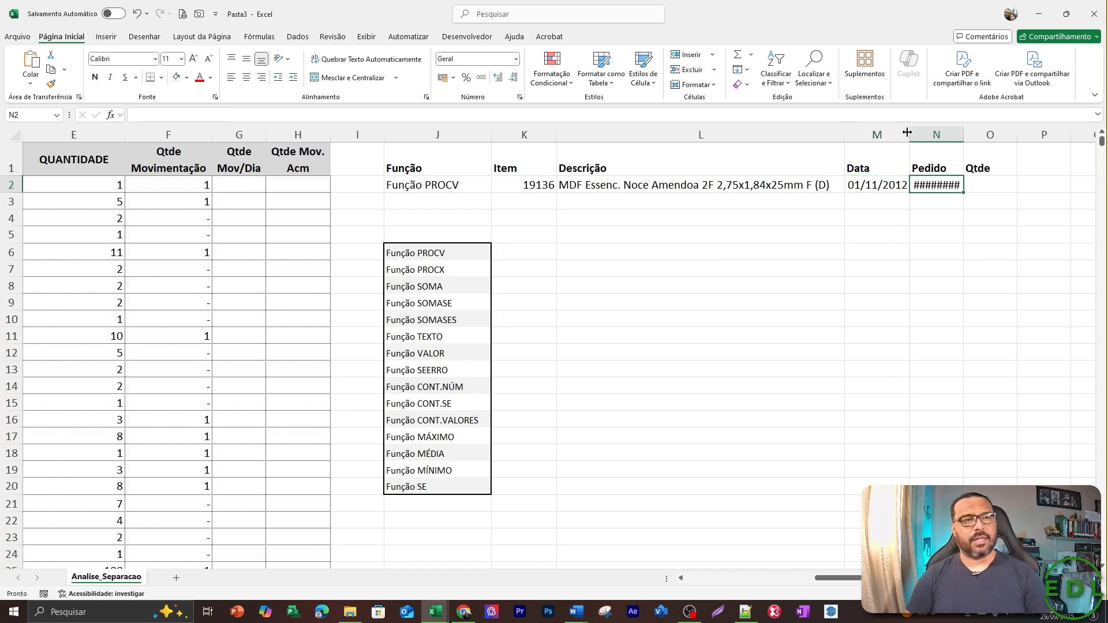
{"action": "key", "text": "F2"}
{"action": "key", "text": "Left"}
{"action": "key", "text": "Left"}
{"action": "key", "text": "Left"}
{"action": "key", "text": "Left"}
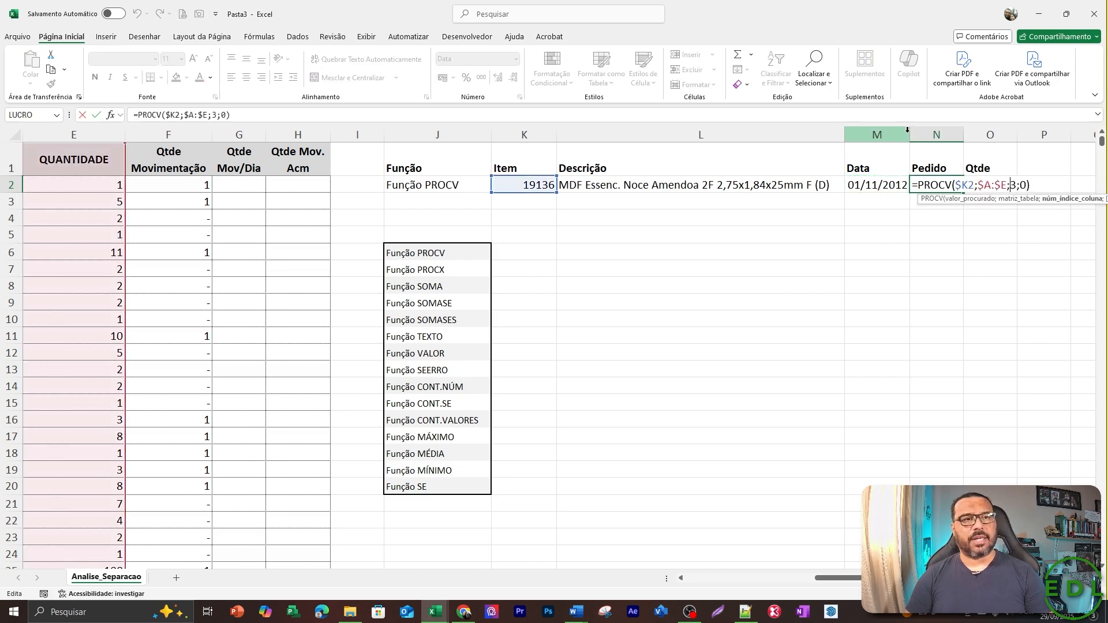
{"action": "key", "text": "Delete"}
{"action": "type", "text": "4"}
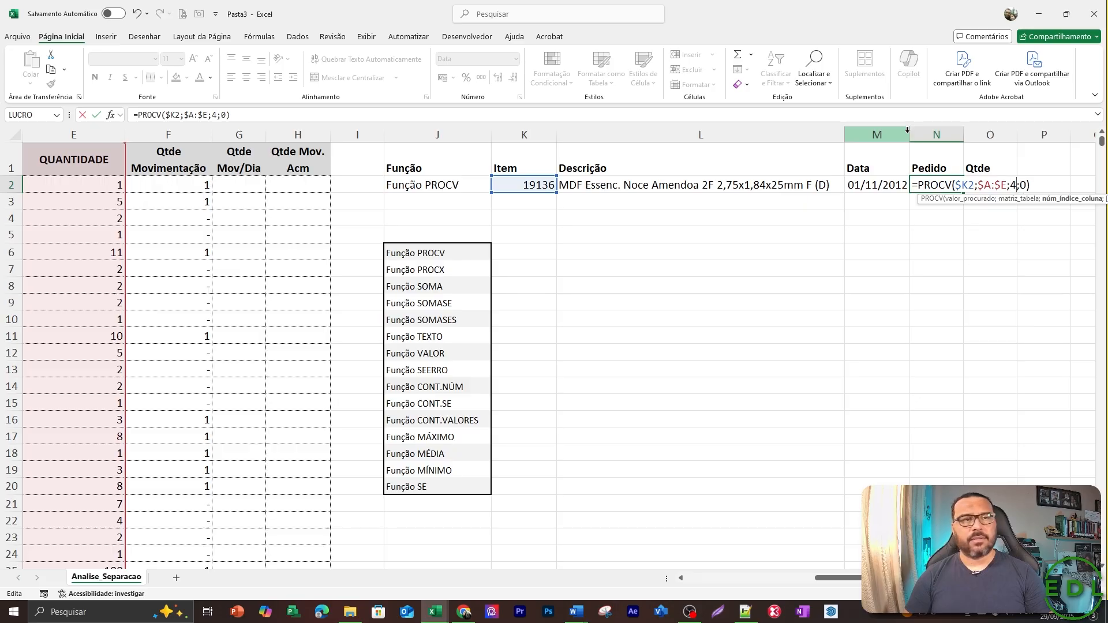
{"action": "key", "text": "ctrl+Return"}
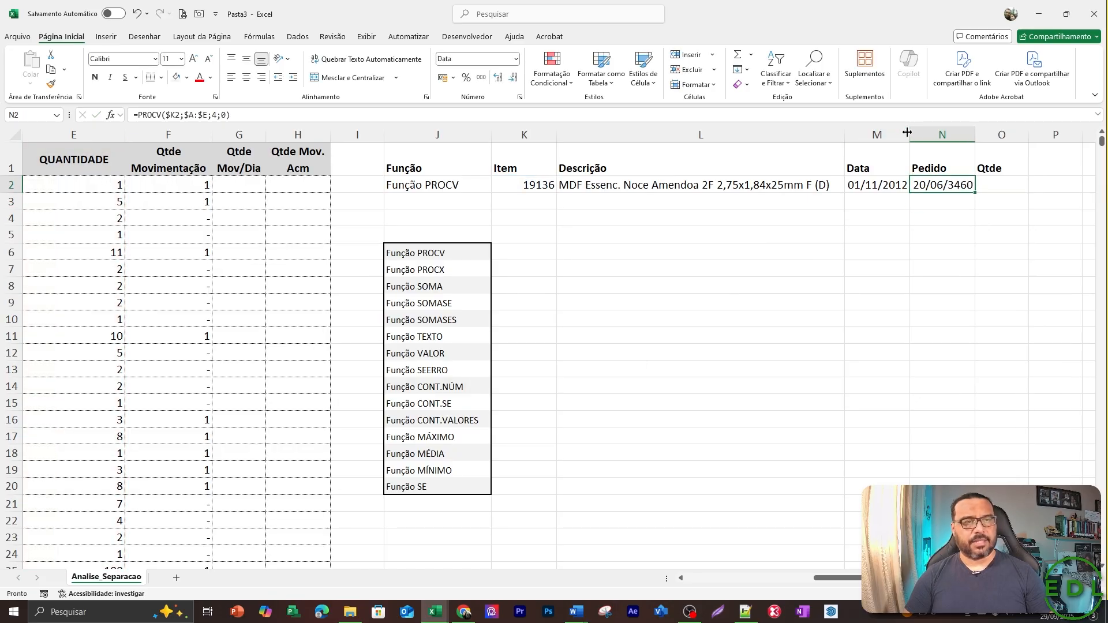
Format the Pedido cell N2 as a Número with 0 decimal places.
{"action": "key", "text": "ctrl+1"}
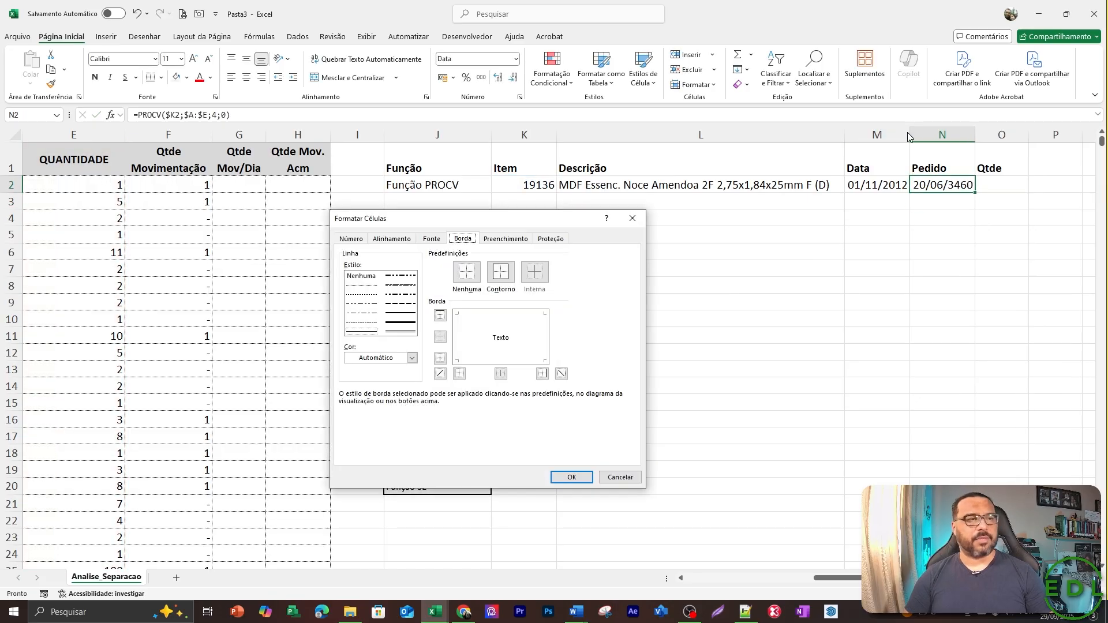
{"action": "left_click", "coordinate": [346, 238]}
{"action": "left_click", "coordinate": [352, 271]}
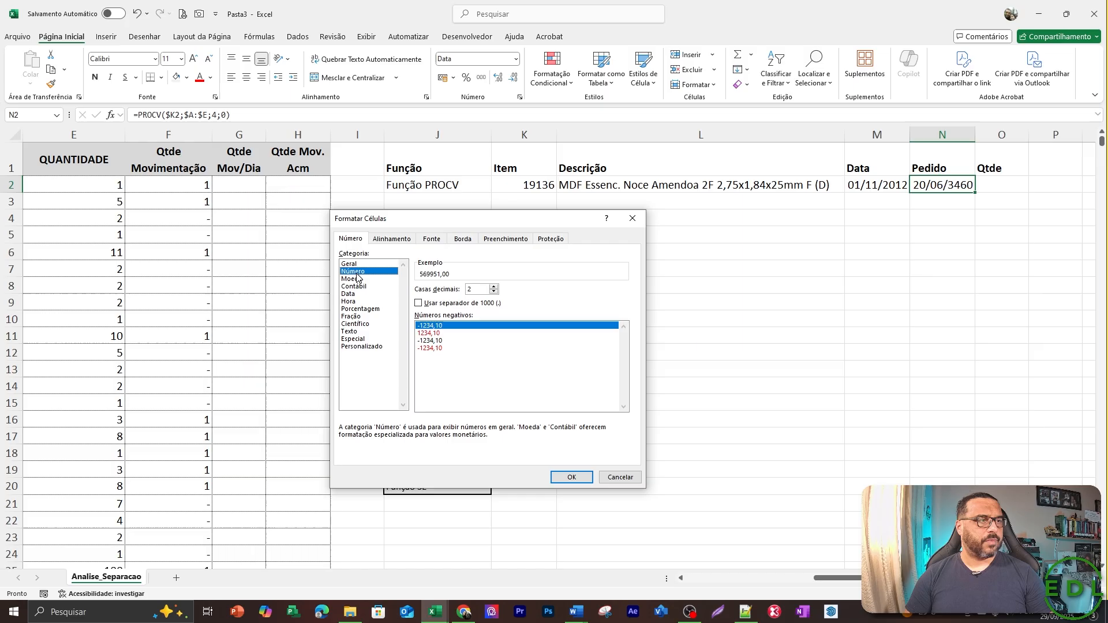
{"action": "double_click", "coordinate": [493, 292]}
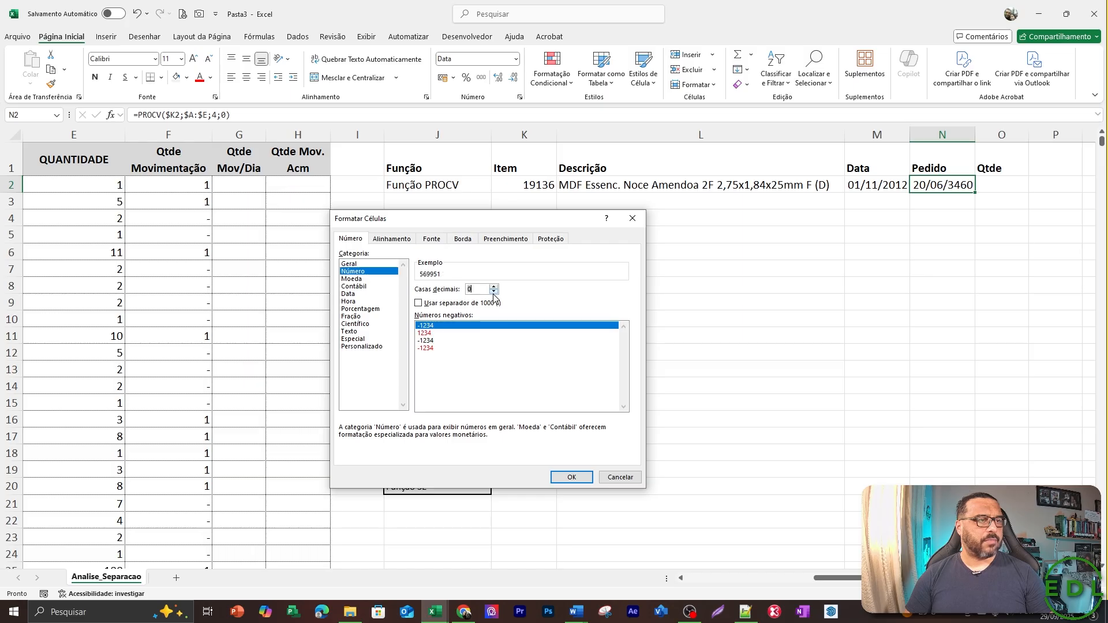
{"action": "left_click", "coordinate": [574, 479]}
Copy the PROCV formula from N2 into the Qtde cell O2 and point its column index at the QUANTIDADE column.
{"action": "key", "text": "Left"}
{"action": "key", "text": "Left"}
{"action": "key", "text": "Right"}
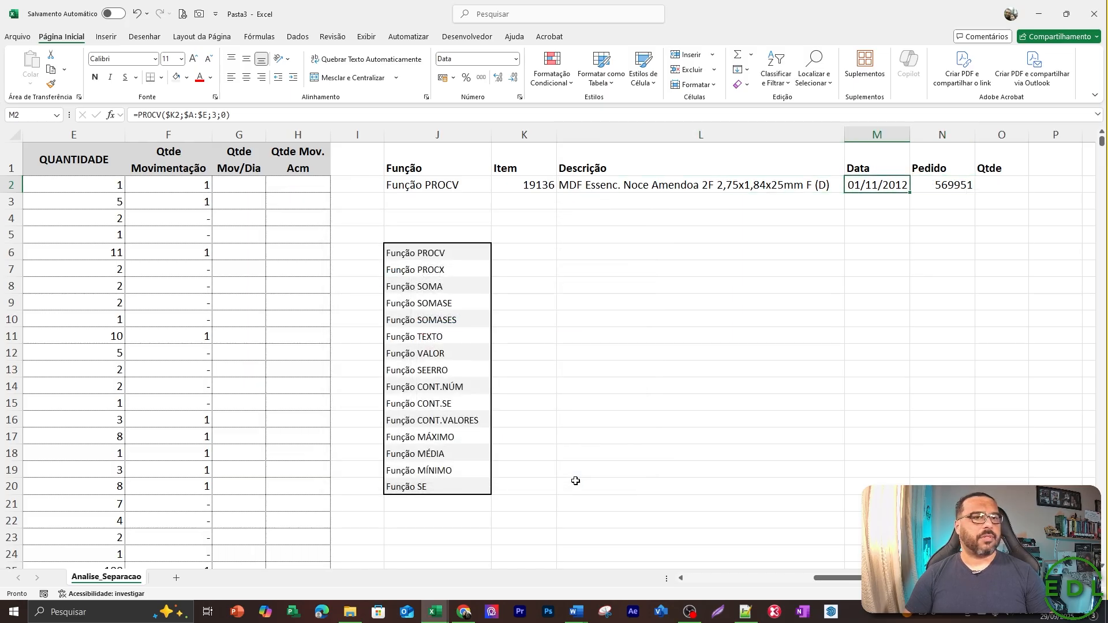
{"action": "key", "text": "Right"}
{"action": "key", "text": "Right"}
{"action": "key", "text": "Left"}
{"action": "key", "text": "ctrl+c"}
{"action": "key", "text": "Right"}
{"action": "key", "text": "Return"}
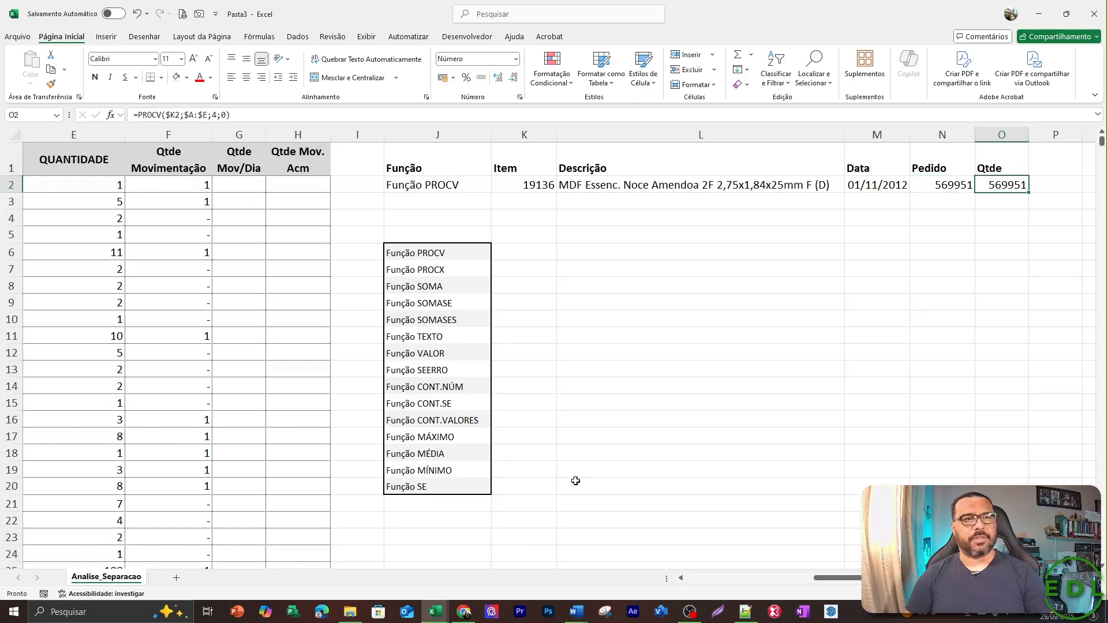
{"action": "key", "text": "F2"}
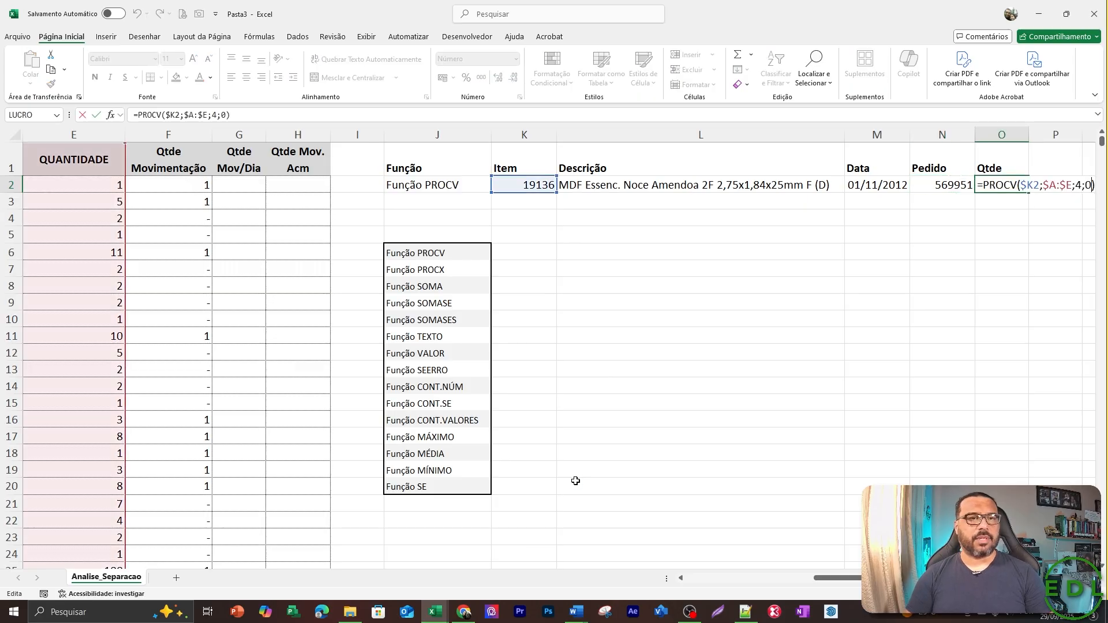
{"action": "key", "text": "BackSpace"}
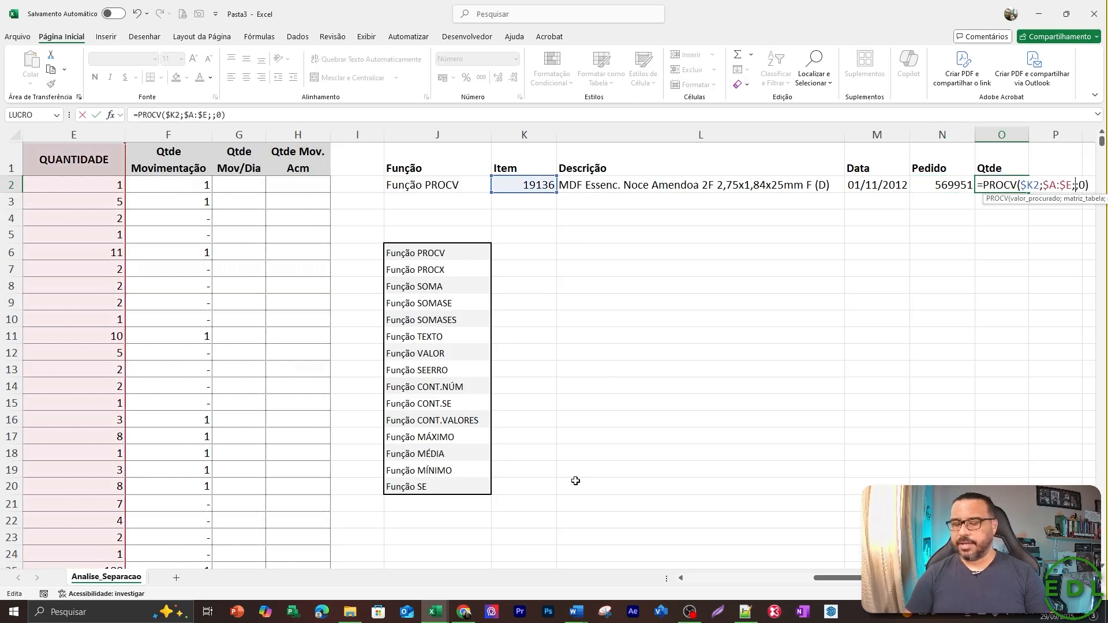
{"action": "type", "text": "3"}
{"action": "key", "text": "Return"}
Review row 2 of the source table, from the DATA column to Qtde Movimentação, against the PROCV results.
{"action": "key", "text": "Up"}
{"action": "key", "text": "Left"}
{"action": "key", "text": "Left"}
{"action": "key", "text": "Left"}
{"action": "key", "text": "Left"}
{"action": "key", "text": "Left"}
{"action": "key", "text": "Left"}
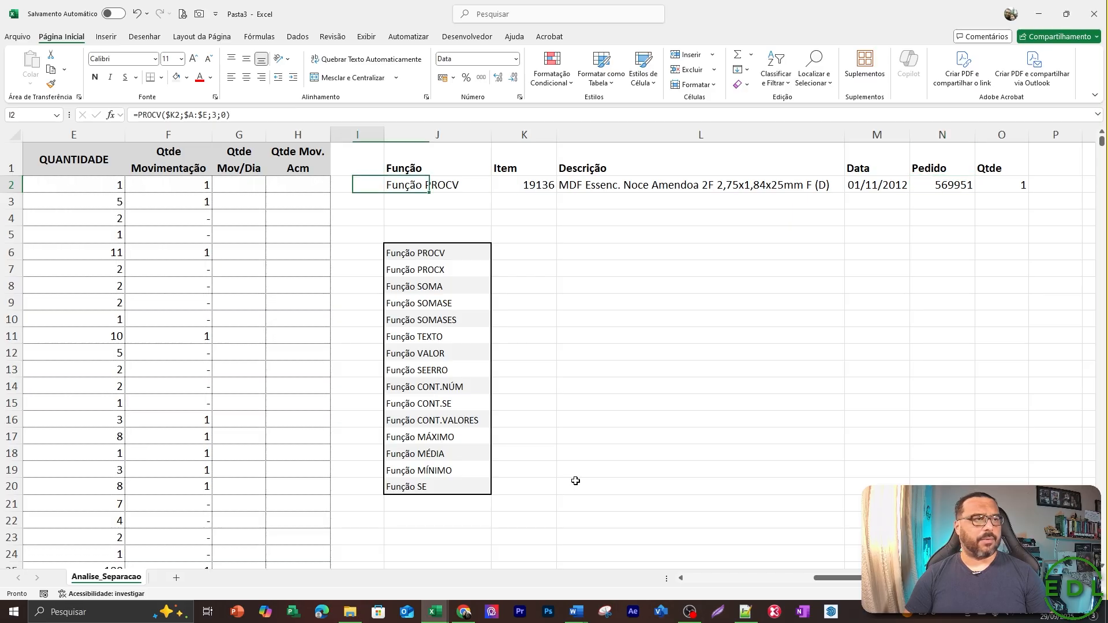
{"action": "key", "text": "Left"}
{"action": "key", "text": "Left"}
{"action": "key", "text": "Left"}
{"action": "key", "text": "Left"}
{"action": "key", "text": "Left"}
{"action": "key", "text": "Left"}
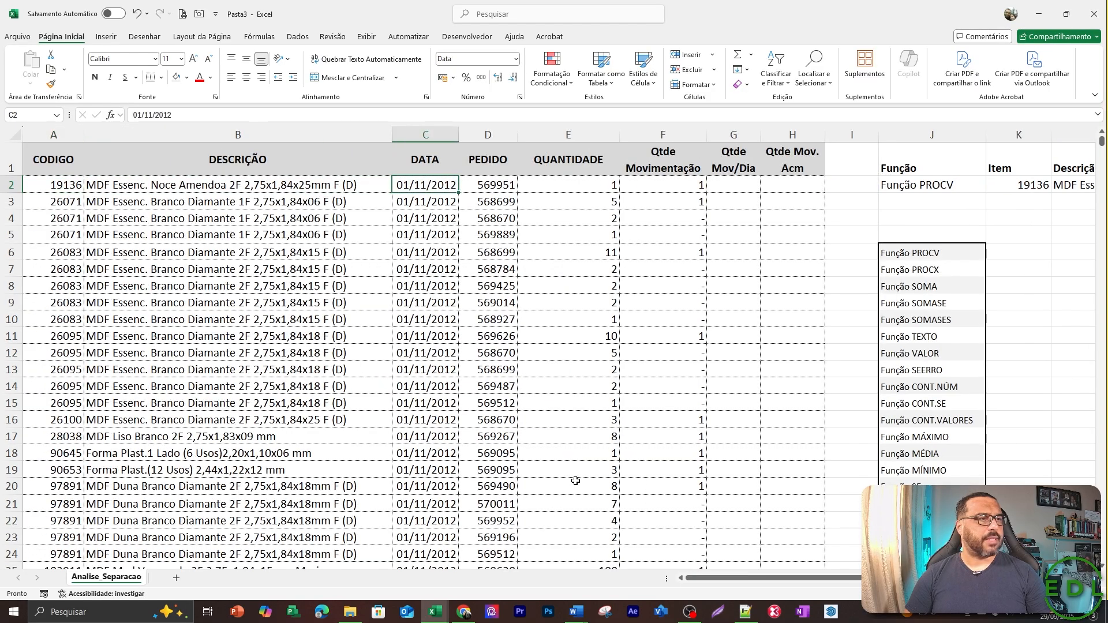
{"action": "key", "text": "Right"}
{"action": "key", "text": "Right"}
{"action": "key", "text": "Right"}
{"action": "key", "text": "Right"}
{"action": "key", "text": "Left"}
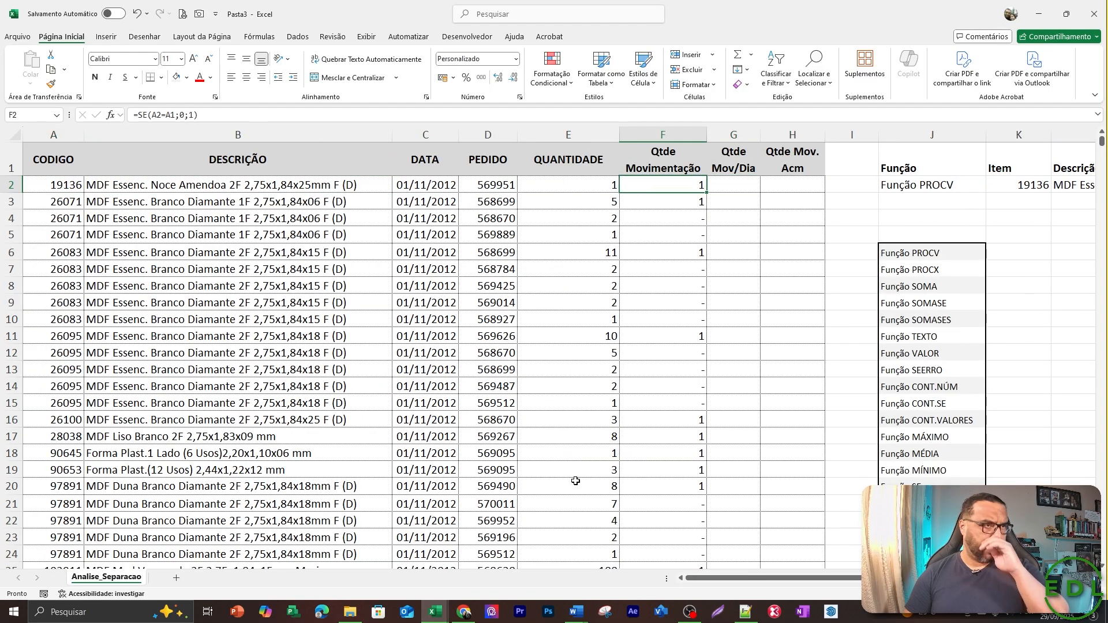
{"action": "key", "text": "Left"}
{"action": "key", "text": "Right"}
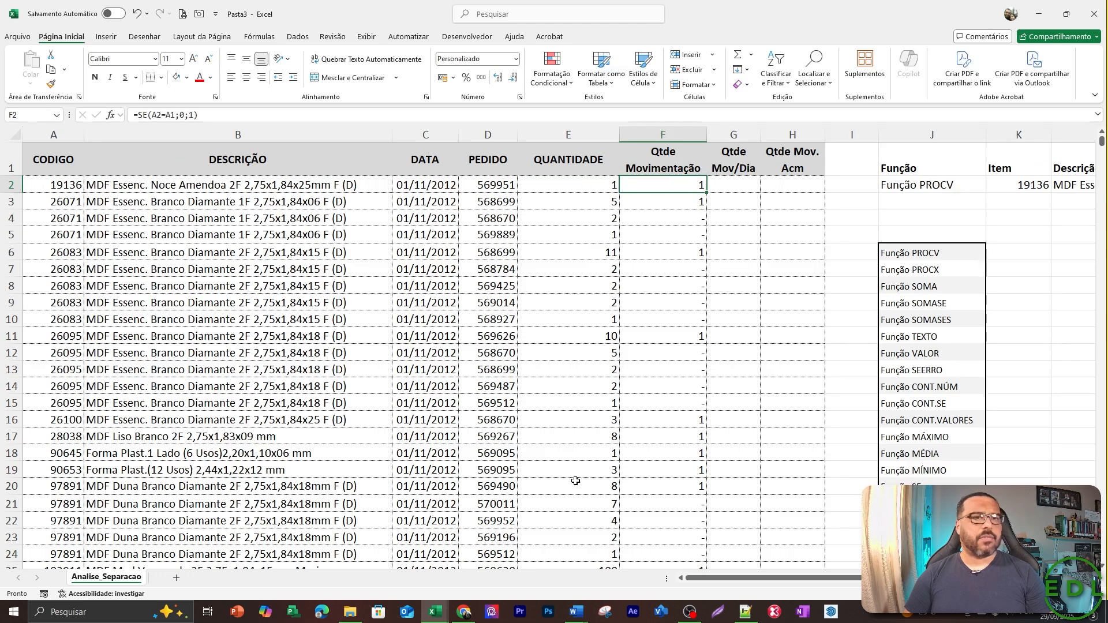
{"action": "key", "text": "Right"}
{"action": "key", "text": "Right"}
{"action": "key", "text": "Right"}
{"action": "key", "text": "Right"}
{"action": "key", "text": "Right"}
{"action": "key", "text": "Right"}
{"action": "key", "text": "Right"}
{"action": "key", "text": "Right"}
{"action": "key", "text": "Right"}
{"action": "key", "text": "Right"}
{"action": "key", "text": "Left"}
{"action": "key", "text": "Left"}
{"action": "key", "text": "Left"}
{"action": "key", "text": "Left"}
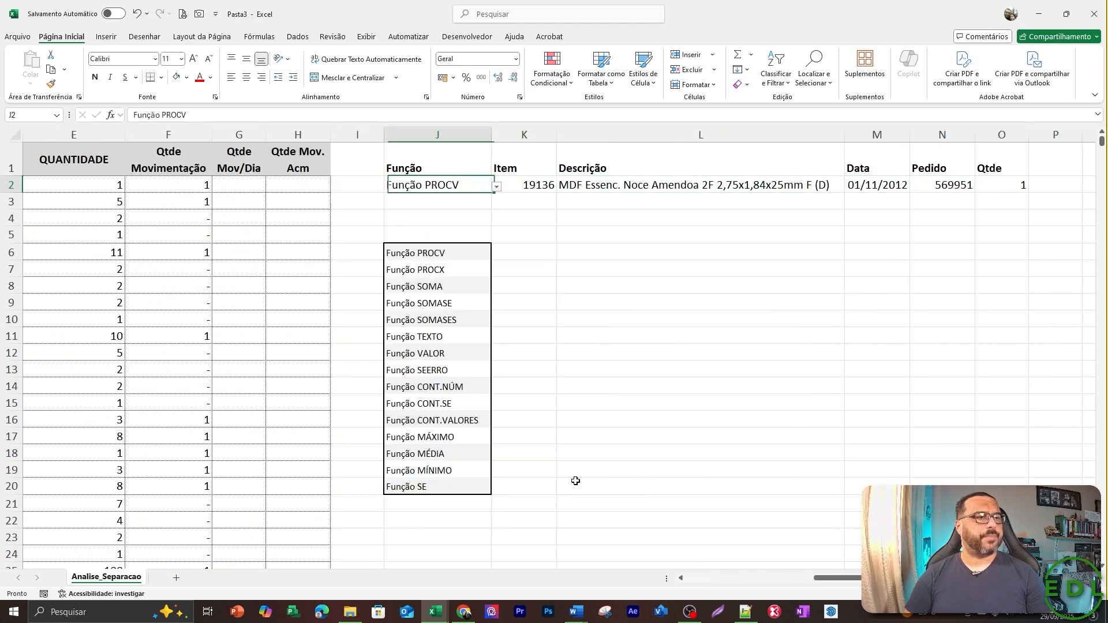
Clear the PROCV formulas from the Data, Pedido and Qtde cells M2:O2, keeping the Descrição formula in L2.
{"action": "key", "text": "Right"}
{"action": "key", "text": "Right"}
{"action": "key", "text": "ctrl+shift+Right"}
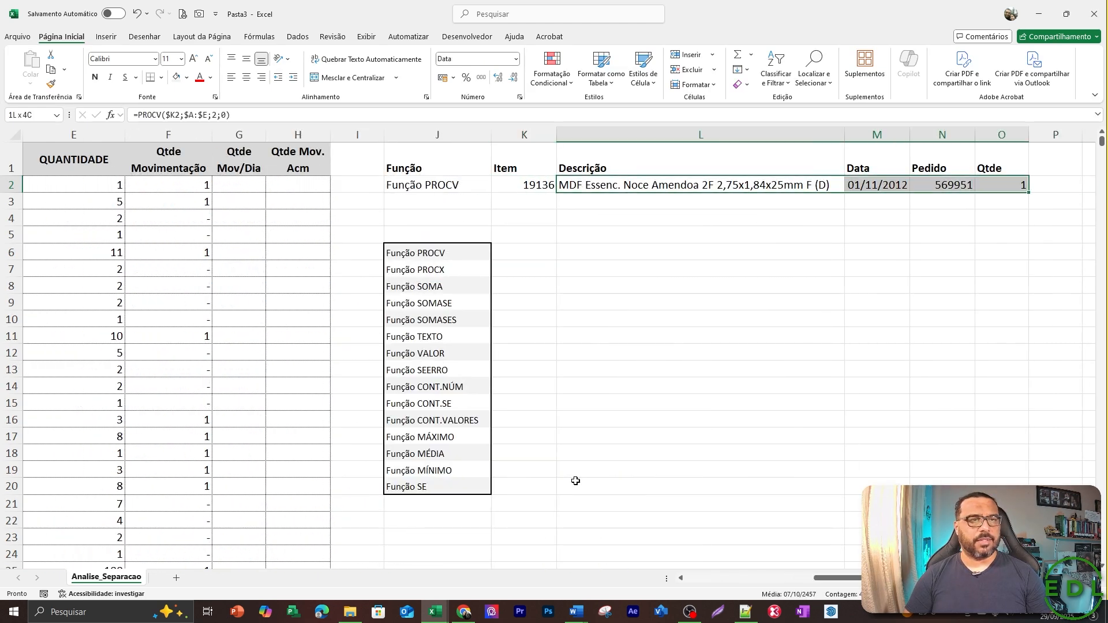
{"action": "key", "text": "Right"}
{"action": "key", "text": "Right"}
{"action": "key", "text": "Left"}
{"action": "key", "text": "ctrl+shift+Right"}
{"action": "key", "text": "Delete"}
{"action": "key", "text": "Left"}
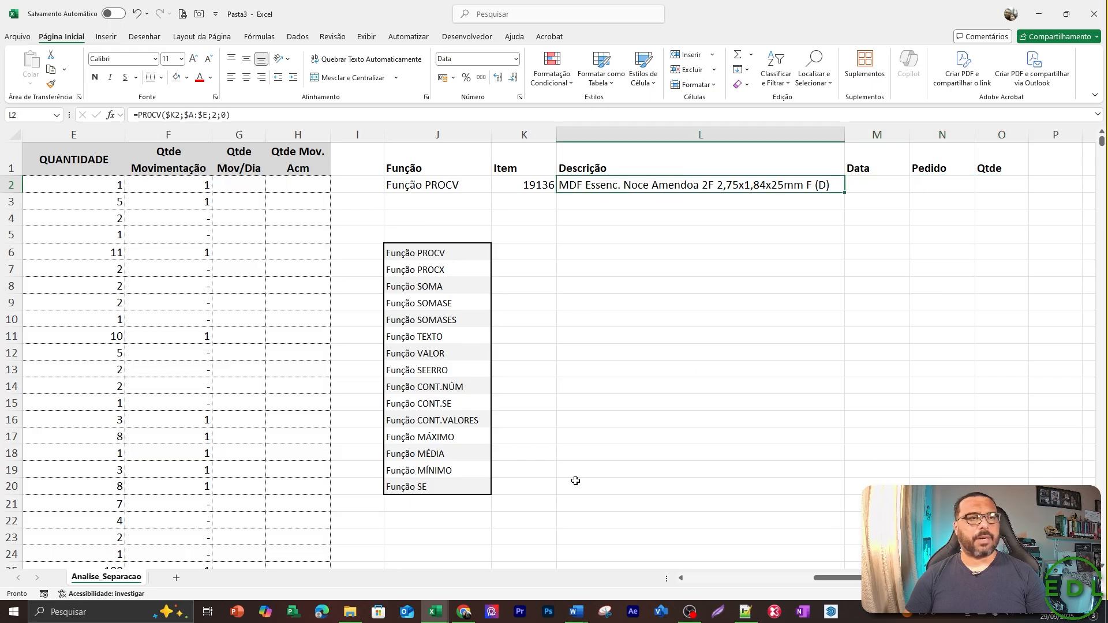
{"action": "key", "text": "Right"}
{"action": "key", "text": "Right"}
{"action": "key", "text": "Right"}
{"action": "key", "text": "Left"}
{"action": "key", "text": "Left"}
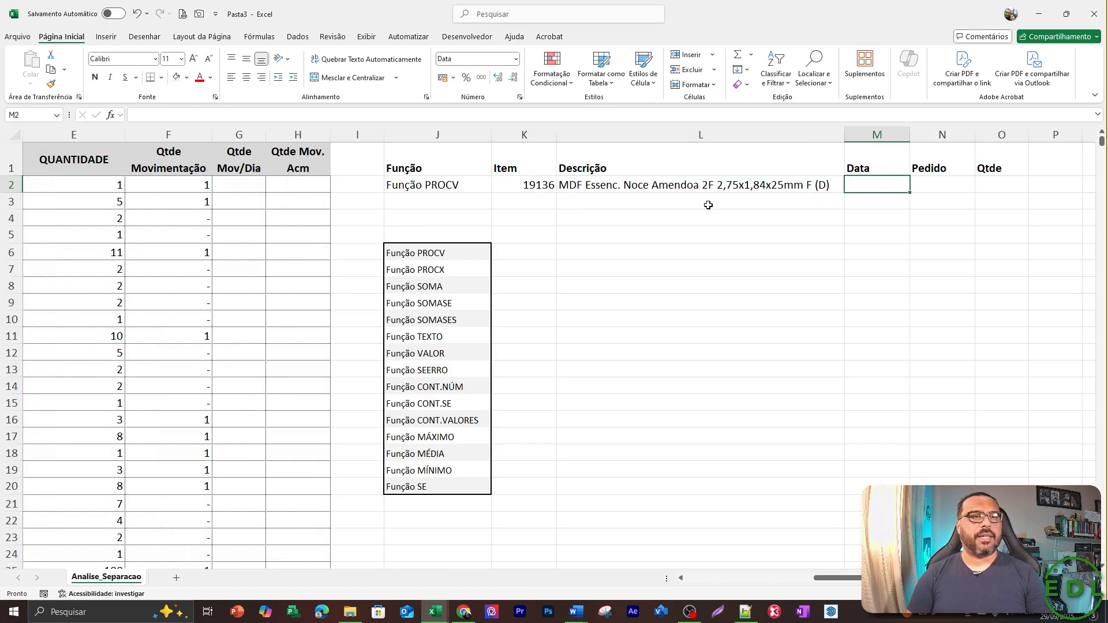
Replace the column index of the PROCV formula in L2 with an empty pair of array braces {}.
{"action": "key", "text": "Left"}
{"action": "key", "text": "F2"}
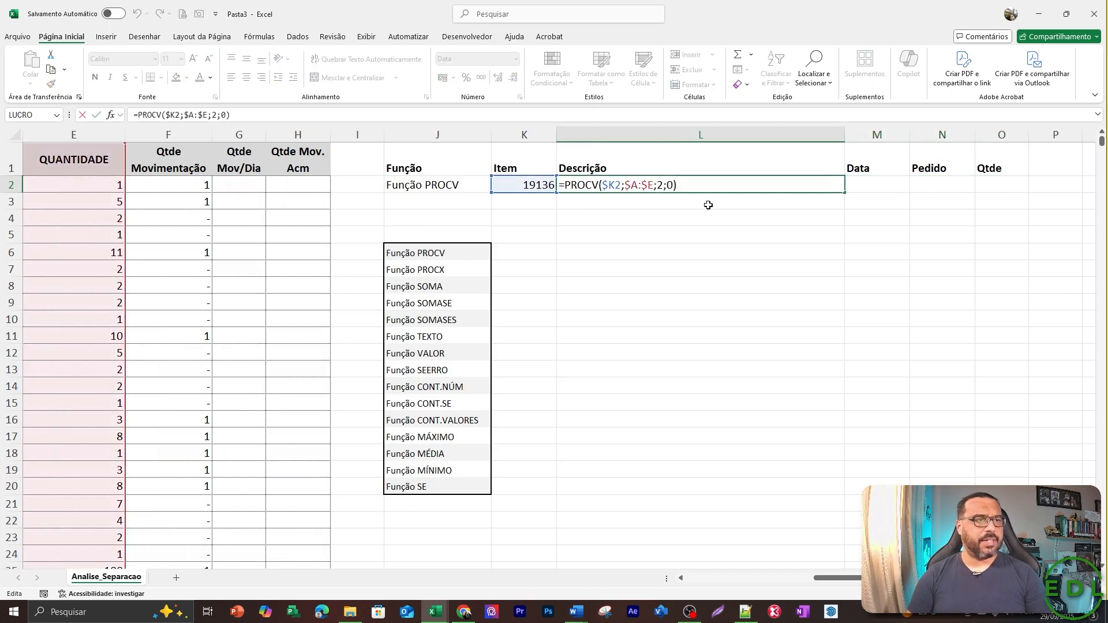
{"action": "key", "text": "Left"}
{"action": "key", "text": "Left"}
{"action": "key", "text": "Left"}
{"action": "key", "text": "BackSpace"}
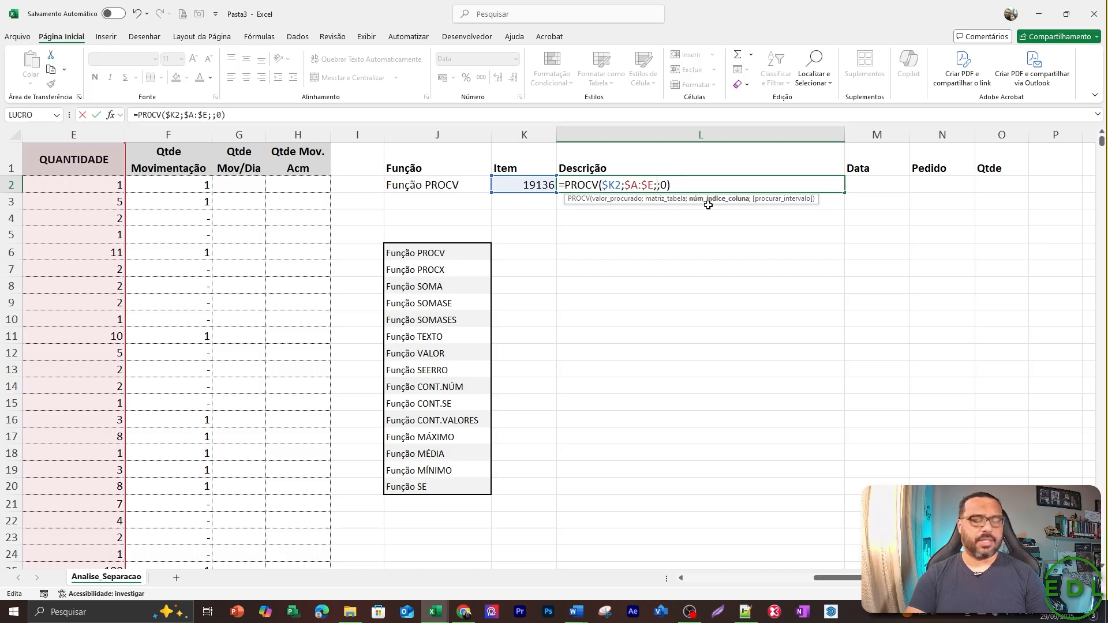
{"action": "type", "text": "{"}
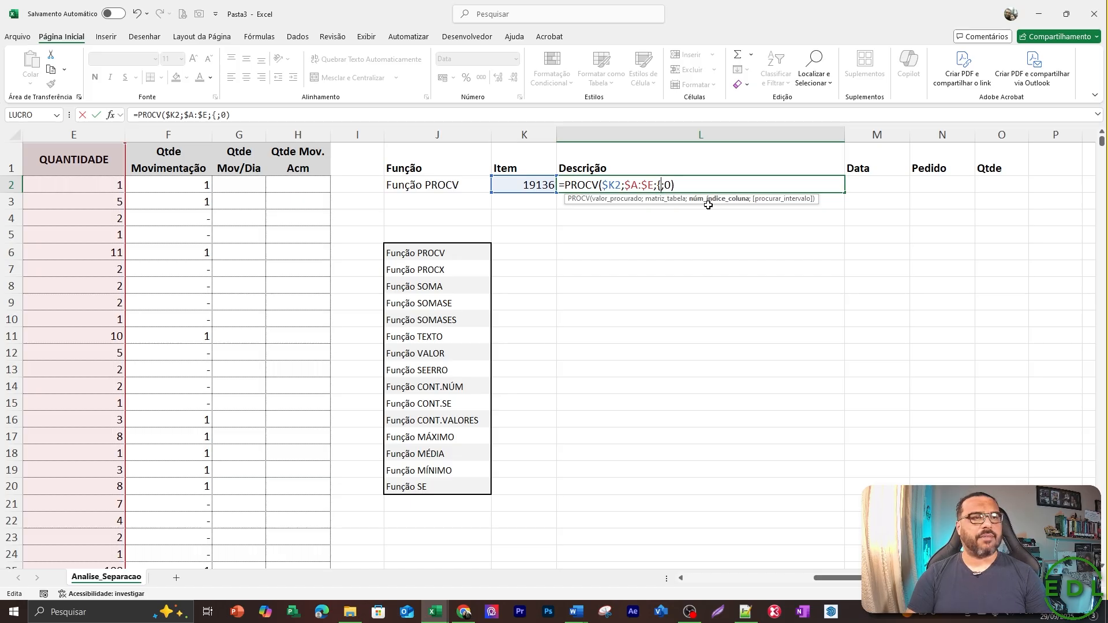
{"action": "type", "text": "}"}
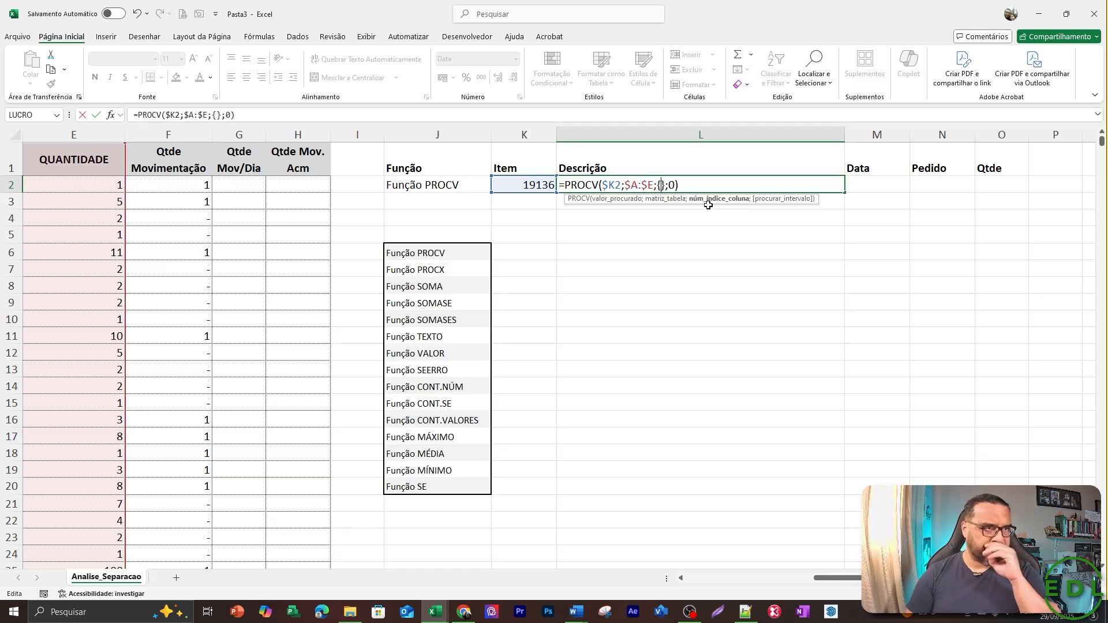
Fill the column index array of the L2 PROCV formula with {2\3\4\5} and enter the formula.
{"action": "key", "text": "Left"}
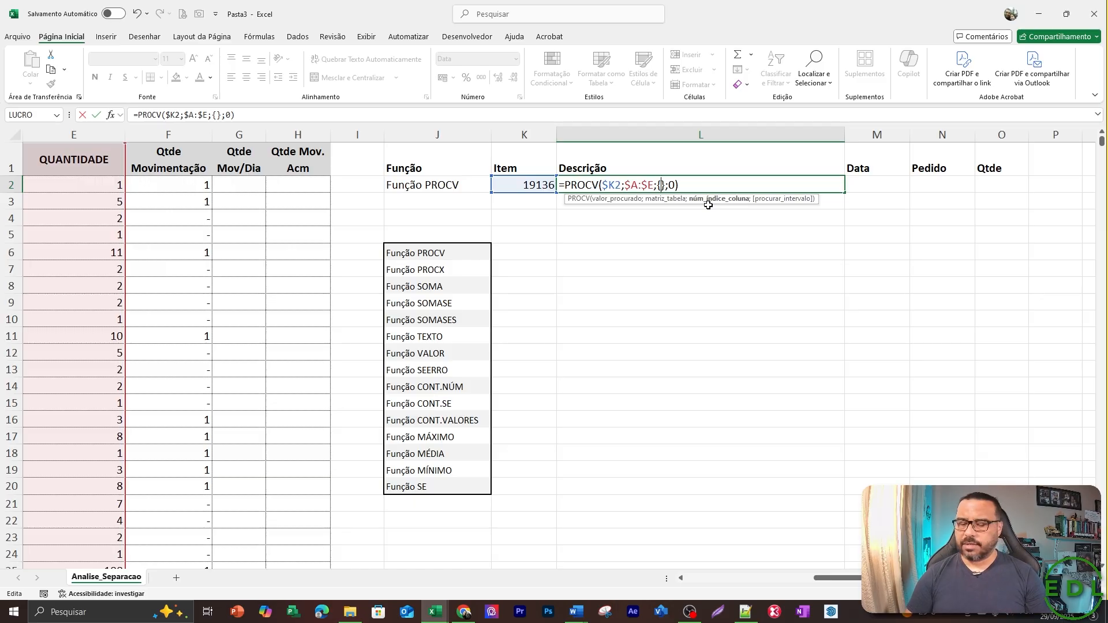
{"action": "type", "text": "2"}
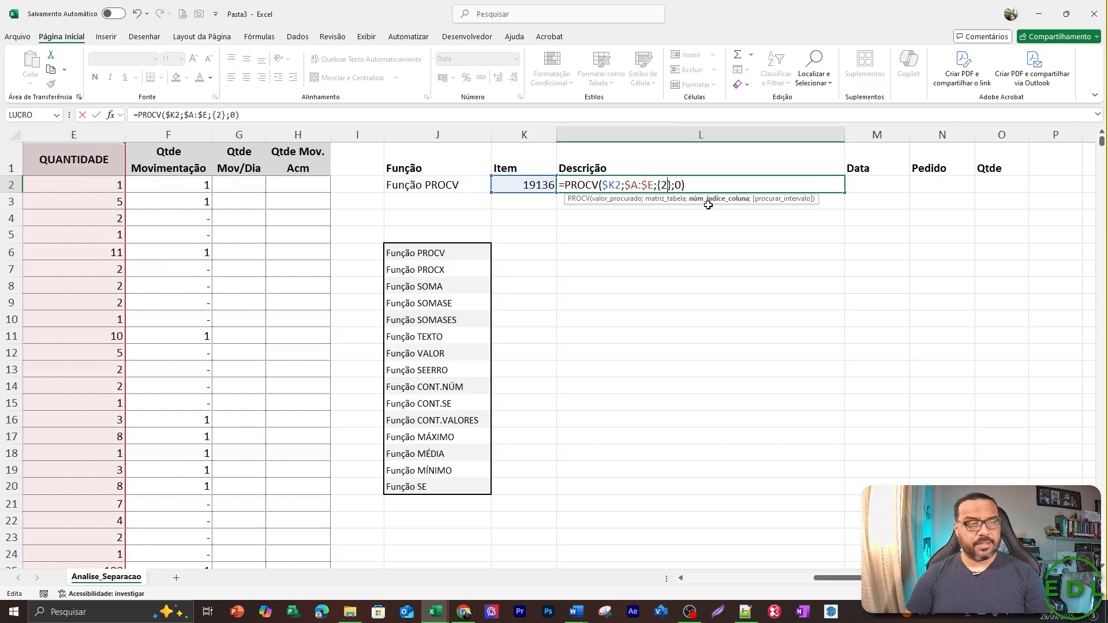
{"action": "type", "text": "\\3"}
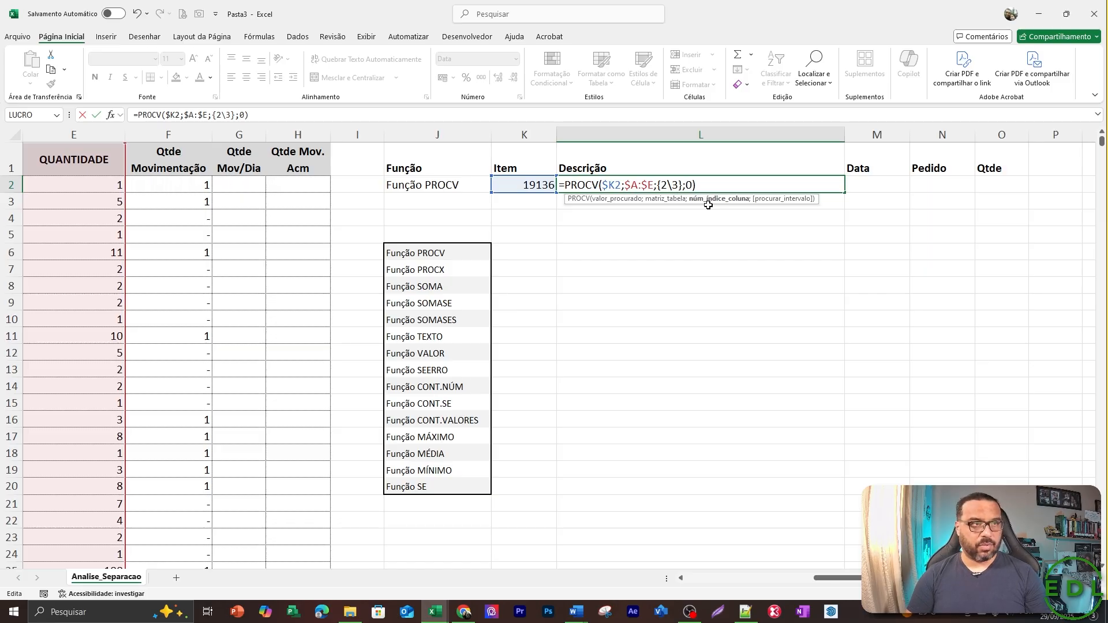
{"action": "type", "text": "\\"}
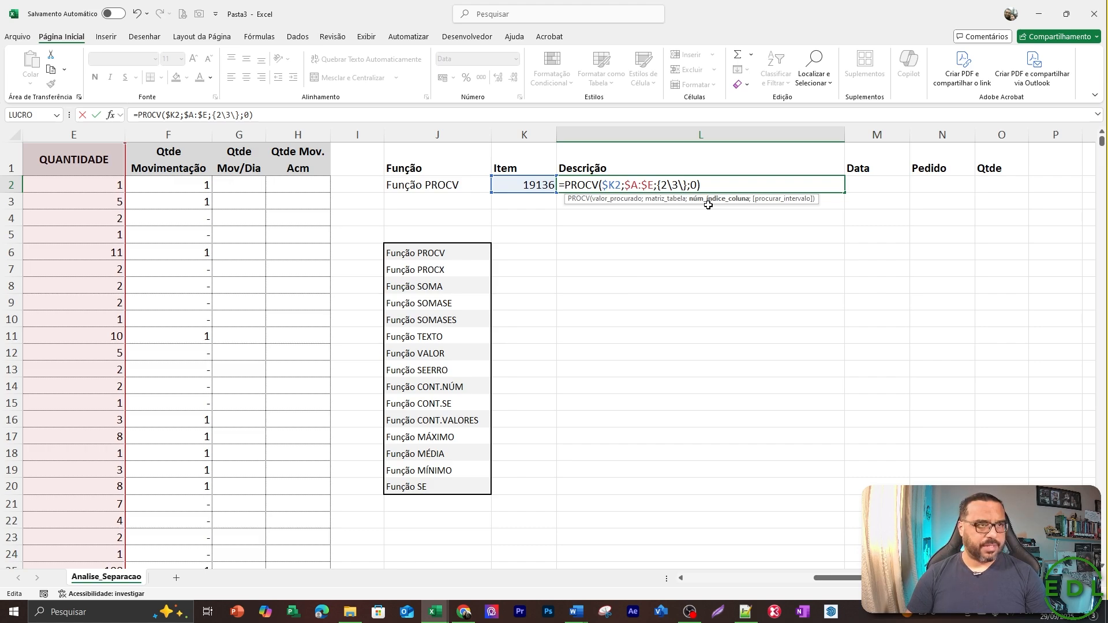
{"action": "type", "text": "4\\"}
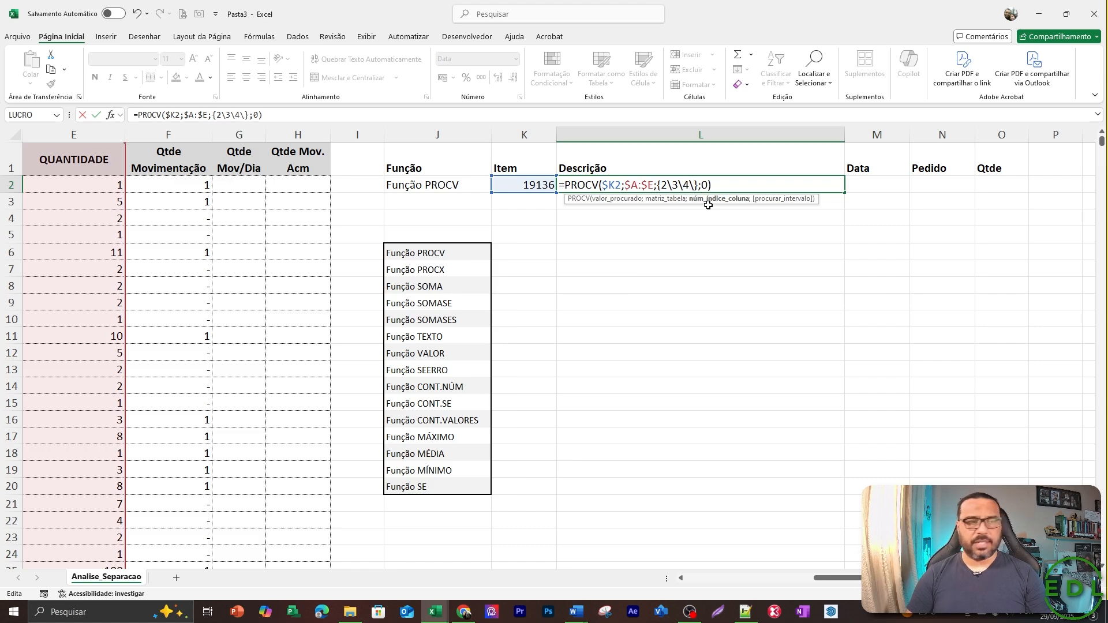
{"action": "type", "text": "5"}
{"action": "key", "text": "Return"}
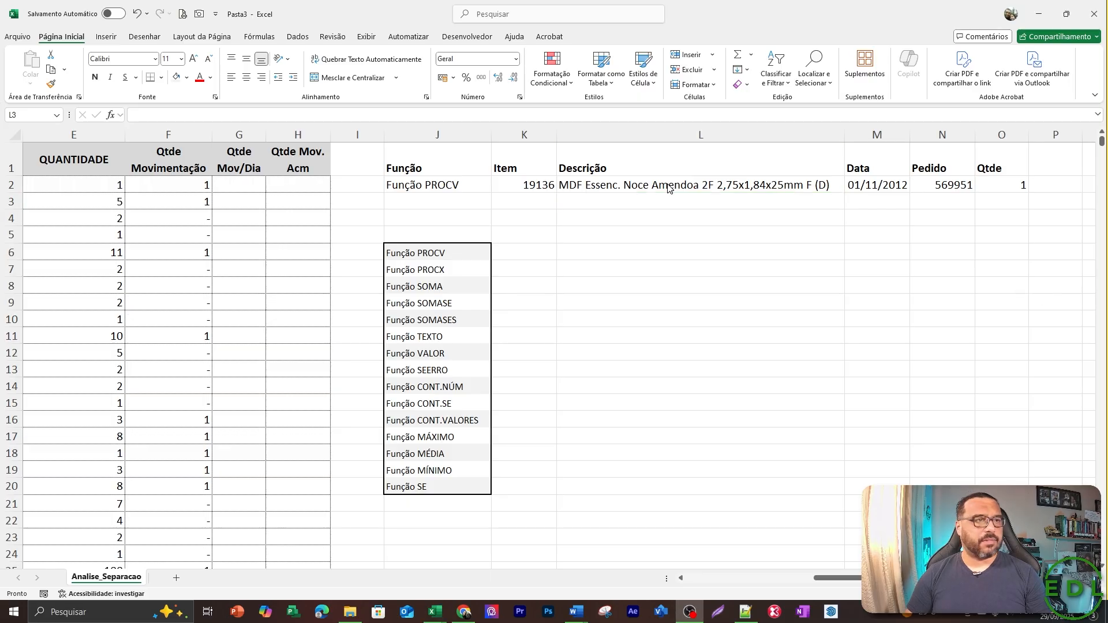
Replace the backslash separators in the L2 formula's column index array with semicolons, making it {2;3;4;5}.
{"action": "key", "text": "Up"}
{"action": "key", "text": "Left"}
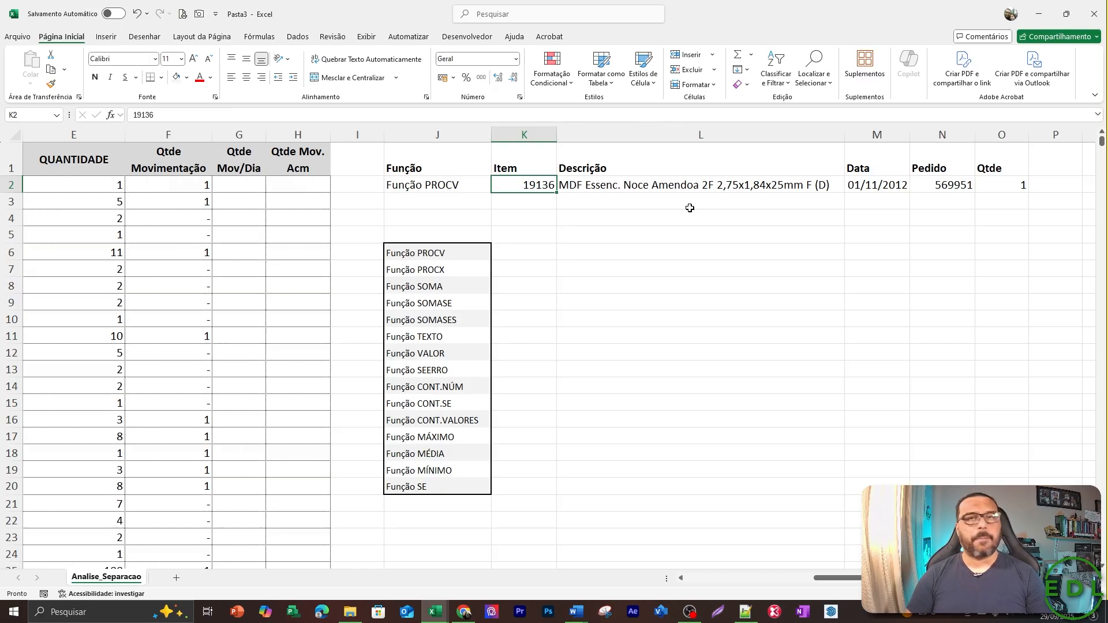
{"action": "key", "text": "Right"}
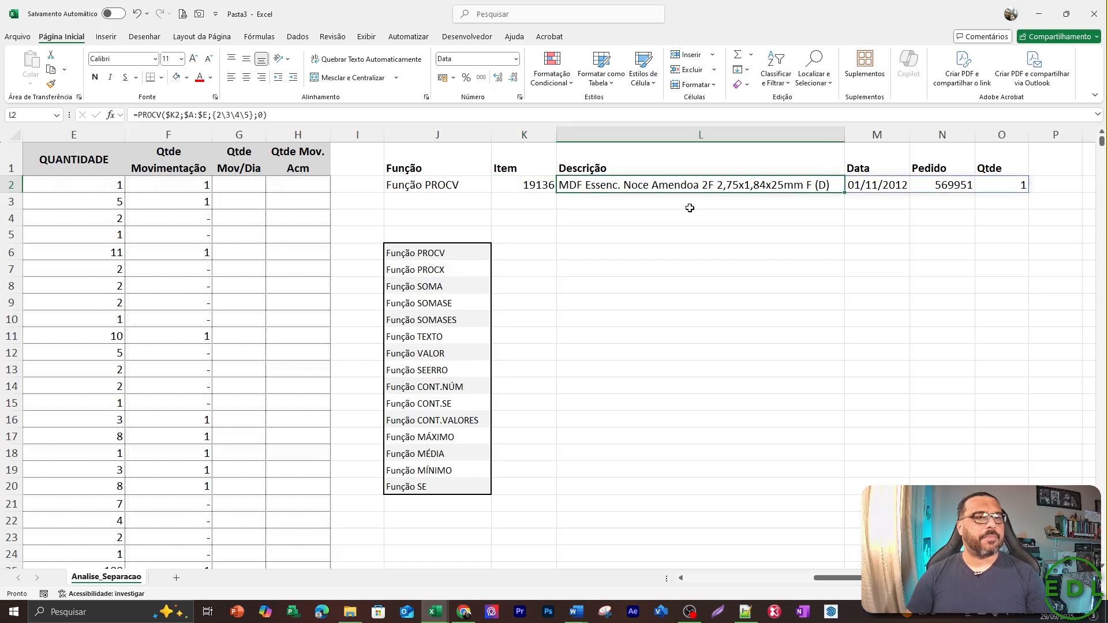
{"action": "key", "text": "F2"}
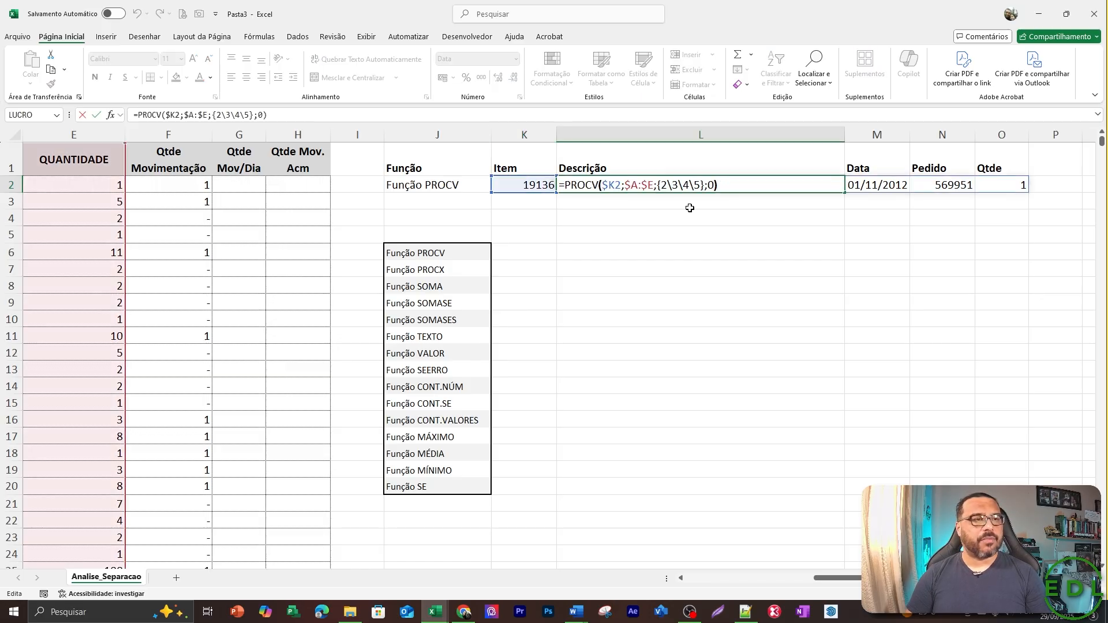
{"action": "key", "text": "Left"}
{"action": "key", "text": "Left"}
{"action": "key", "text": "Left"}
{"action": "key", "text": "Left"}
{"action": "key", "text": "Left"}
{"action": "key", "text": "Left"}
{"action": "key", "text": "Left"}
{"action": "key", "text": "Left"}
{"action": "key", "text": "Left"}
{"action": "key", "text": "BackSpace"}
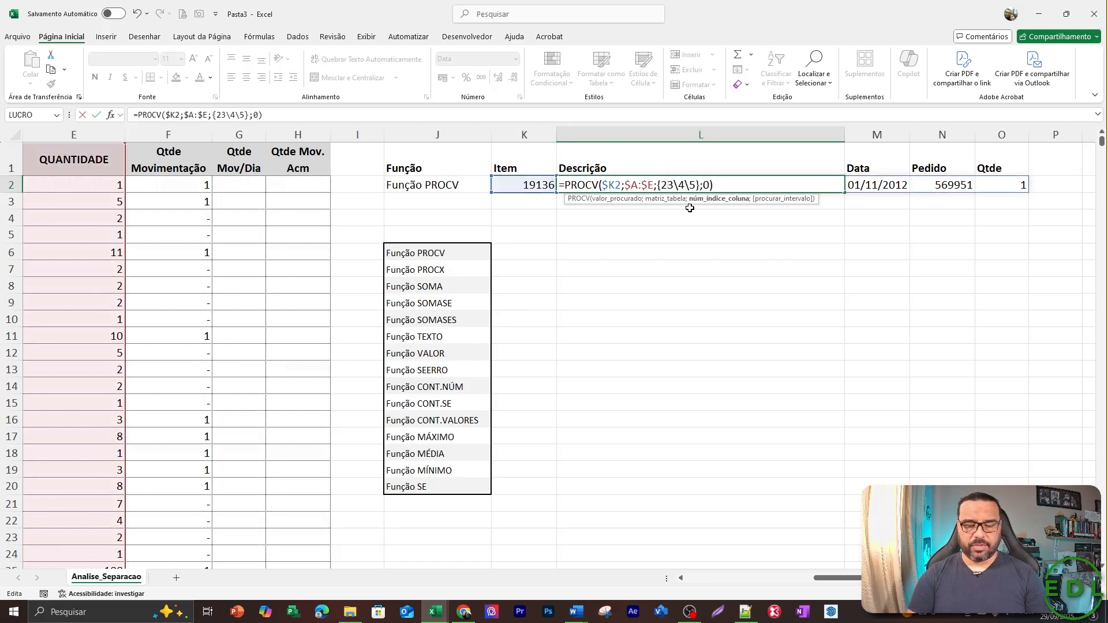
{"action": "type", "text": ";"}
{"action": "key", "text": "Right"}
{"action": "key", "text": "Right"}
{"action": "key", "text": "BackSpace"}
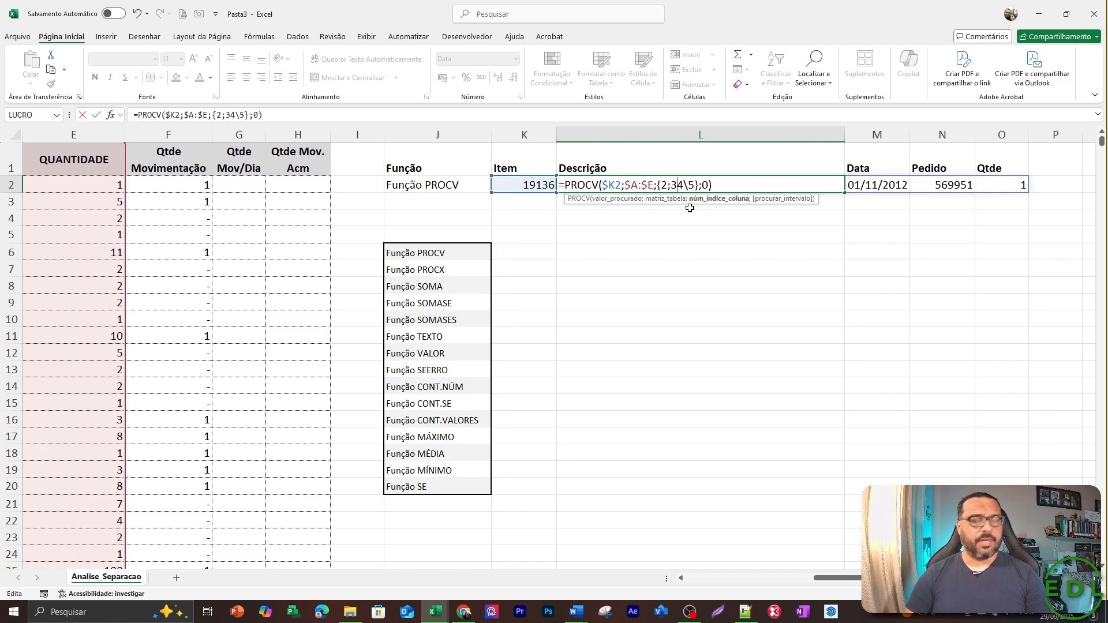
{"action": "type", "text": ";"}
{"action": "key", "text": "Right"}
{"action": "key", "text": "Right"}
{"action": "key", "text": "BackSpace"}
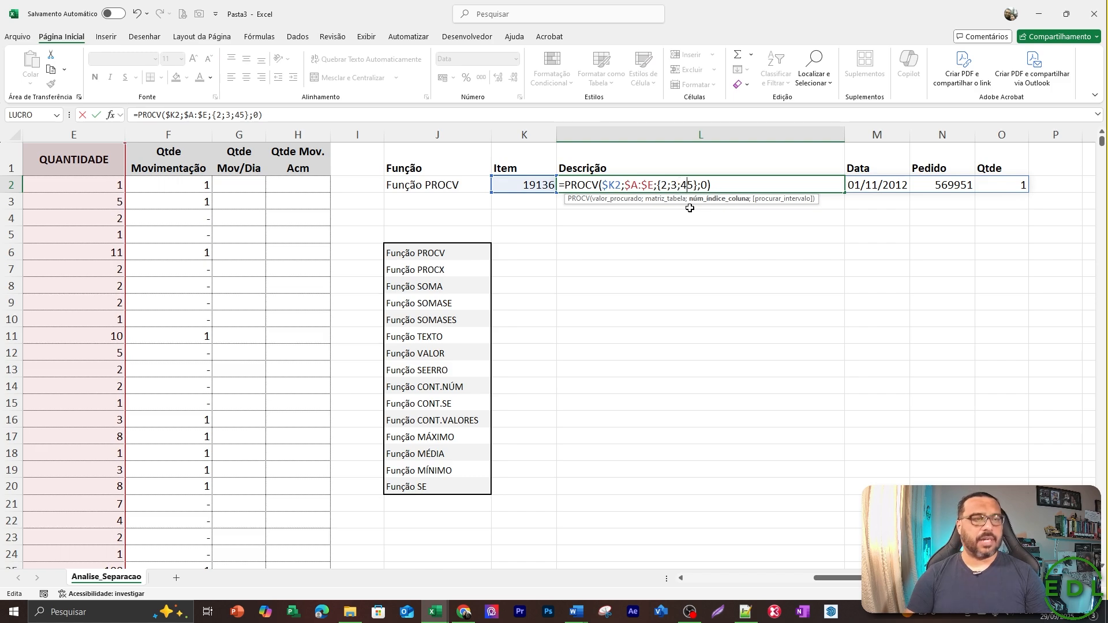
{"action": "type", "text": ";"}
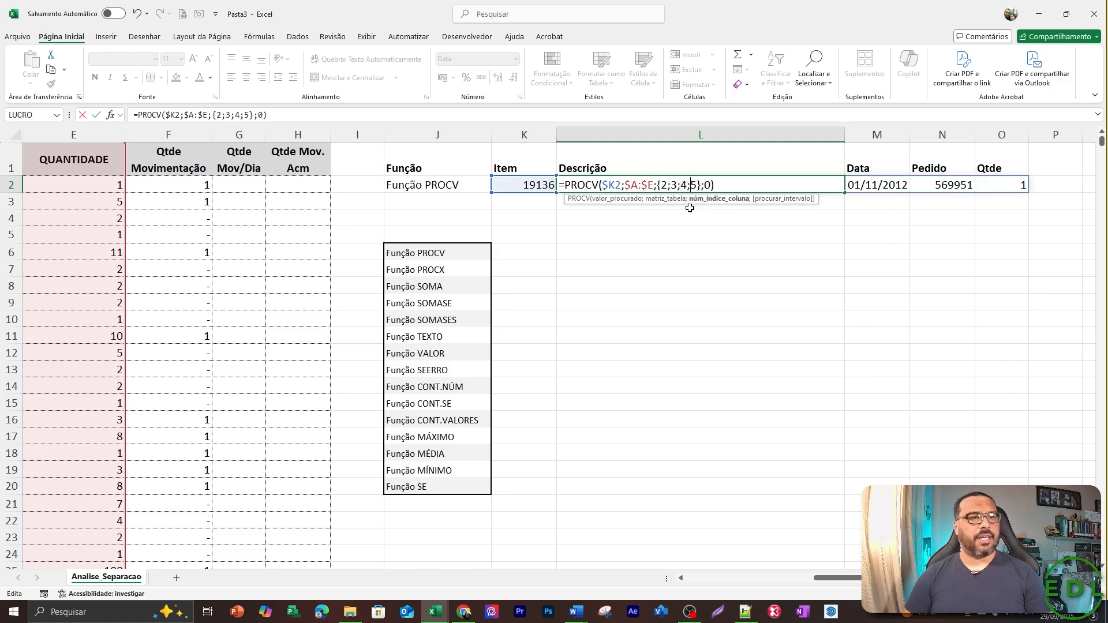
{"action": "key", "text": "Return"}
Examine how the array PROCV results are laid out down the Descrição column in L2:L5.
{"action": "key", "text": "Up"}
{"action": "key", "text": "Down"}
{"action": "key", "text": "Down"}
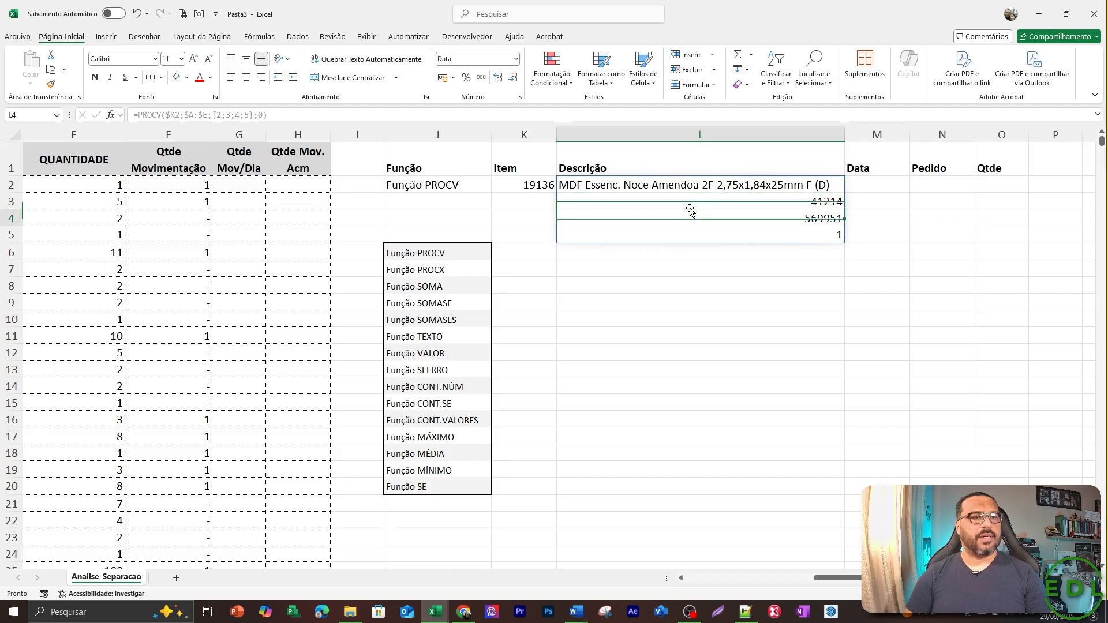
{"action": "key", "text": "shift+Down"}
{"action": "key", "text": "Up"}
{"action": "key", "text": "Up"}
{"action": "key", "text": "shift+Down"}
{"action": "key", "text": "shift+Down"}
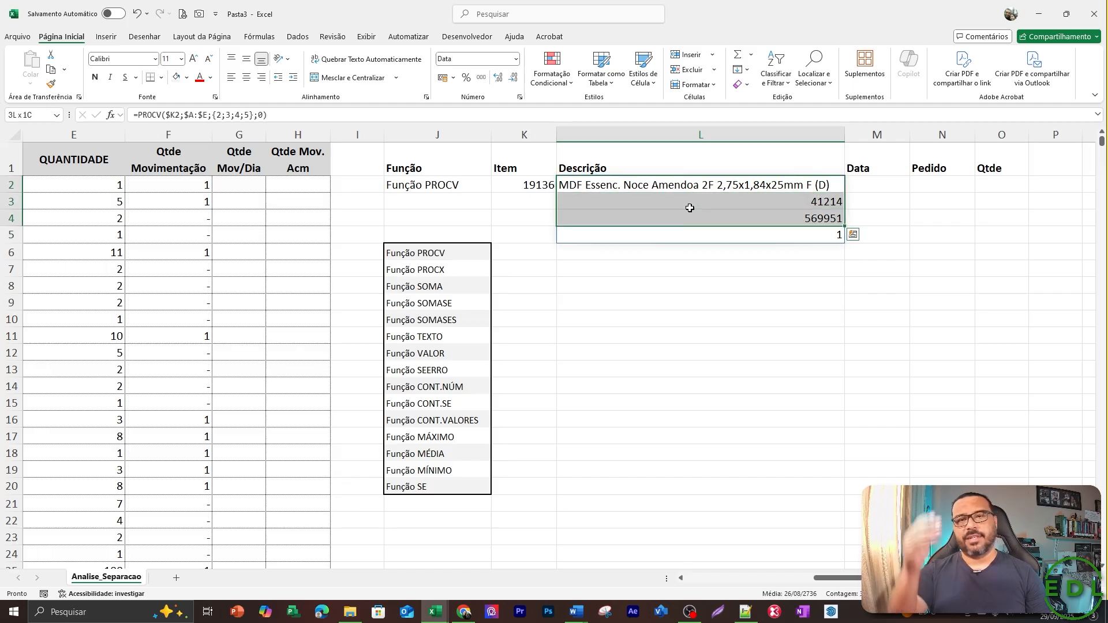
{"action": "left_click", "coordinate": [690, 207]}
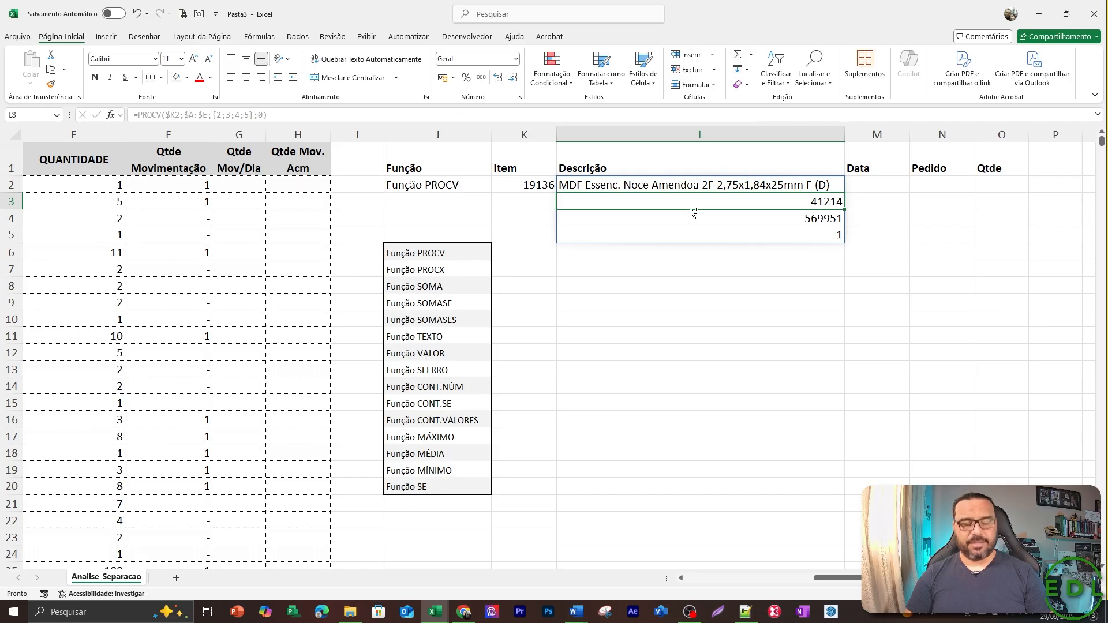
Undo the separator change in the L2 PROCV formula and review its column index array.
{"action": "key", "text": "ctrl+z"}
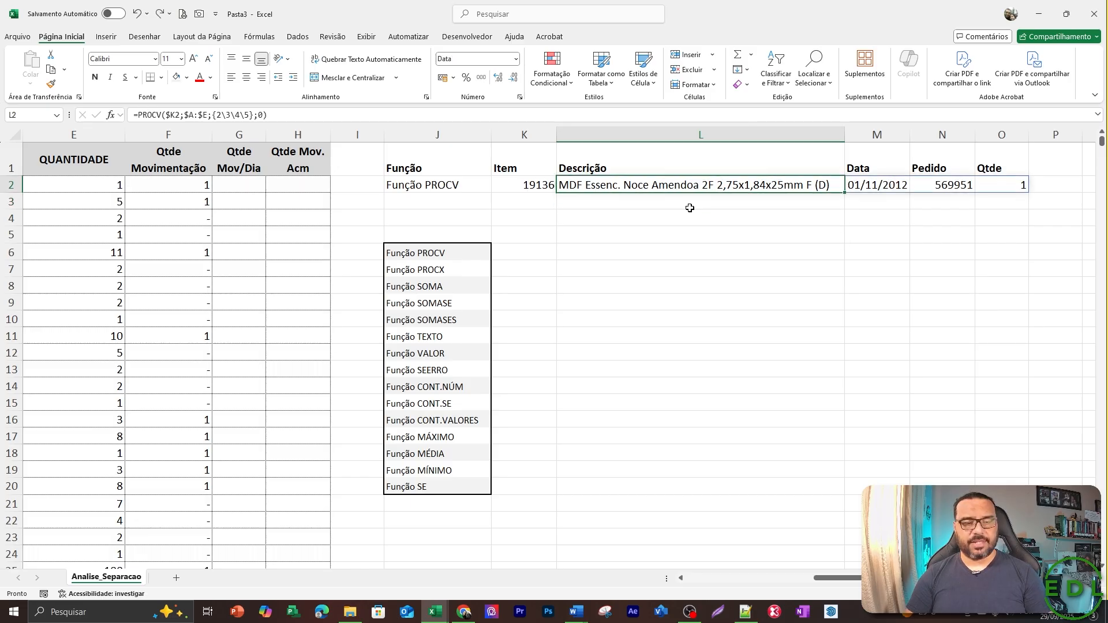
{"action": "key", "text": "F2"}
{"action": "key", "text": "Left"}
{"action": "key", "text": "Left"}
{"action": "key", "text": "Left"}
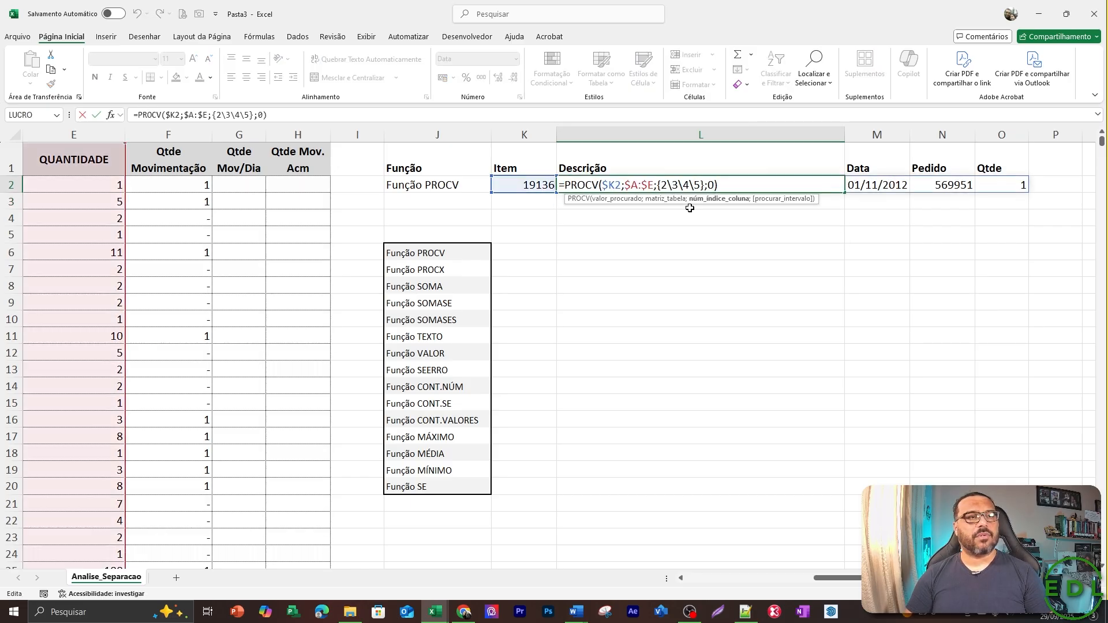
{"action": "key", "text": "Escape"}
{"action": "key", "text": "Left"}
{"action": "key", "text": "Right"}
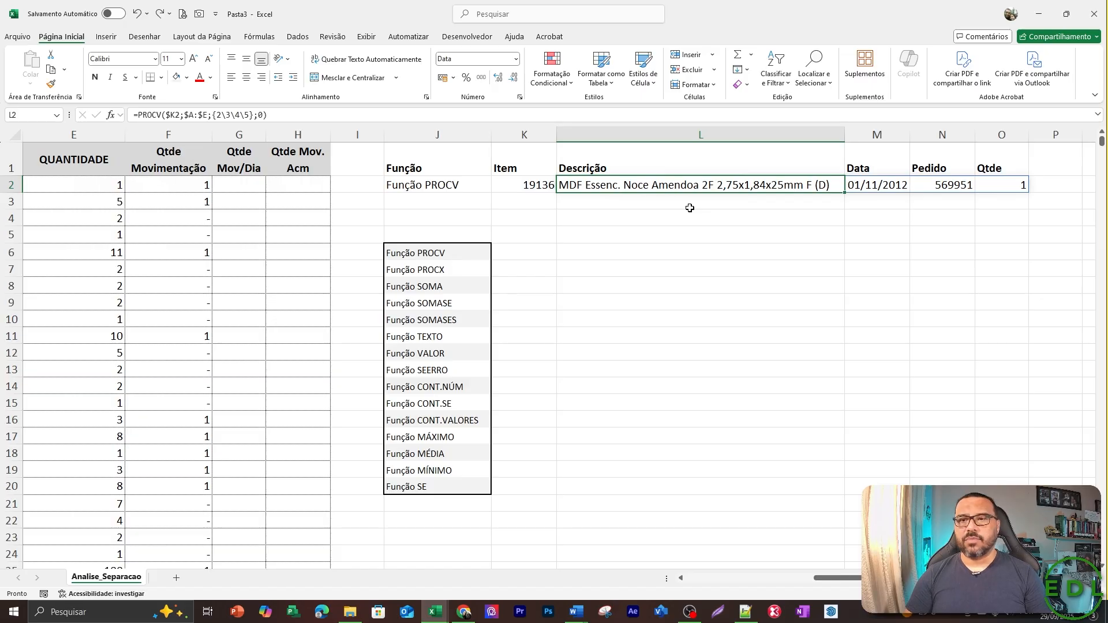
Clear the PROCV formula and its results from the Descrição to Qtde cells in row 2.
{"action": "key", "text": "Left"}
{"action": "key", "text": "Left"}
{"action": "key", "text": "Right"}
{"action": "key", "text": "Right"}
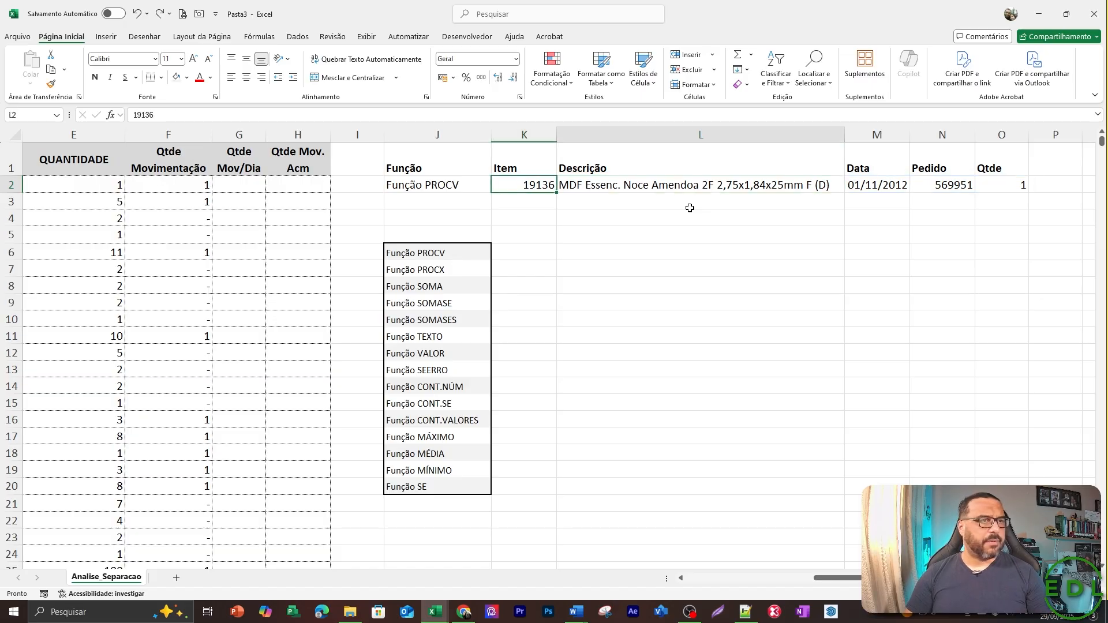
{"action": "key", "text": "ctrl+shift+Right"}
{"action": "key", "text": "Delete"}
{"action": "key", "text": "Left"}
{"action": "key", "text": "Right"}
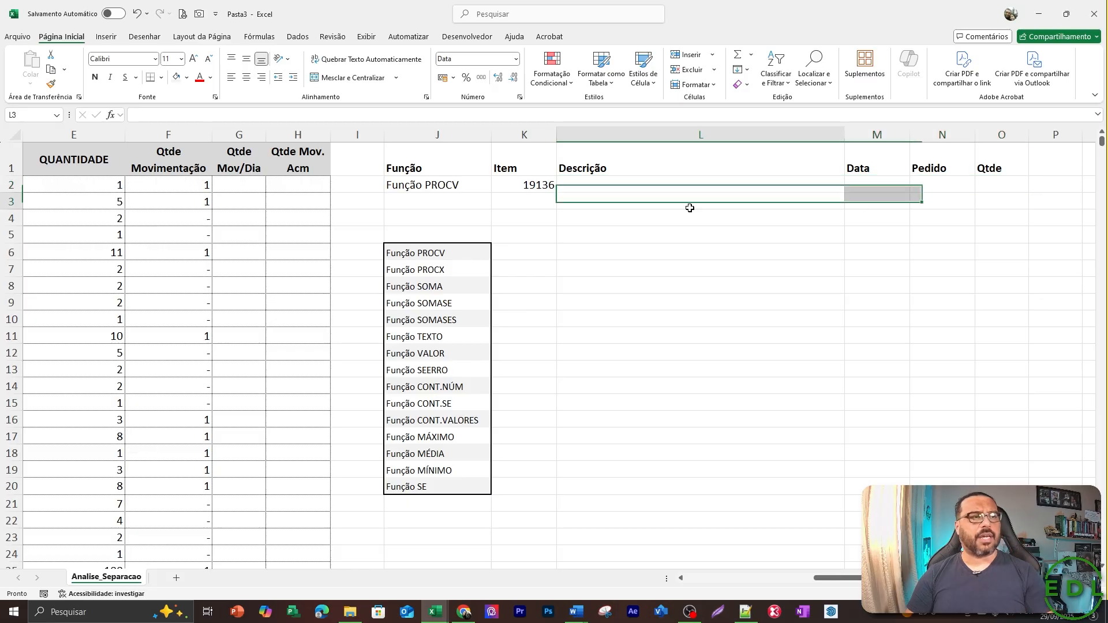
Set the function selector in J2 to Função PROCX and clear the item code in K2.
{"action": "key", "text": "Left"}
{"action": "key", "text": "Left"}
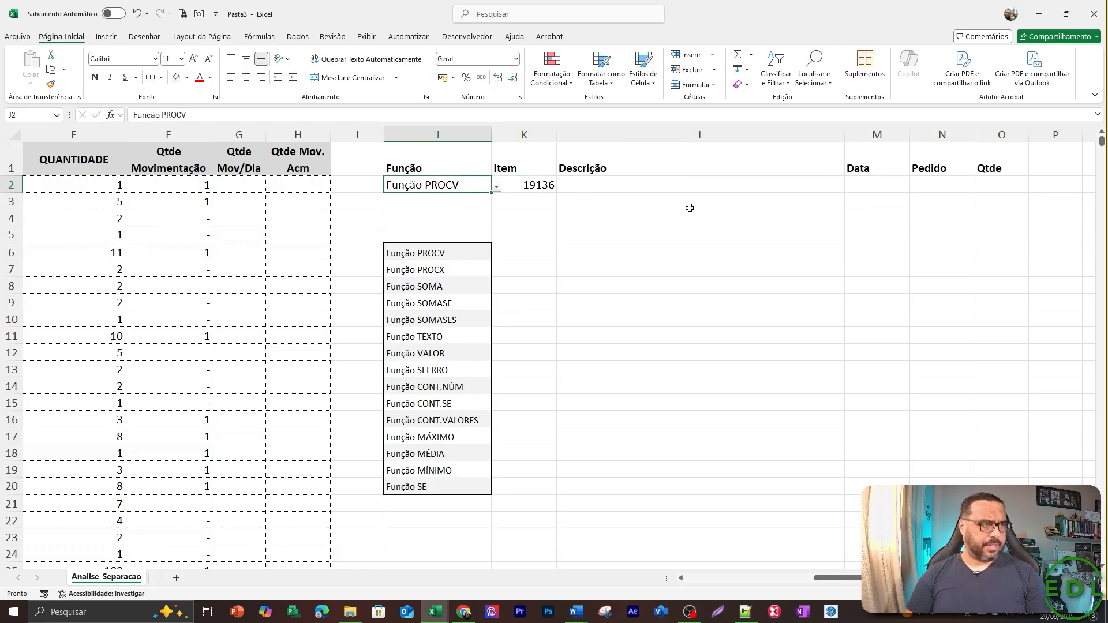
{"action": "key", "text": "alt+Down"}
{"action": "key", "text": "Down"}
{"action": "key", "text": "Return"}
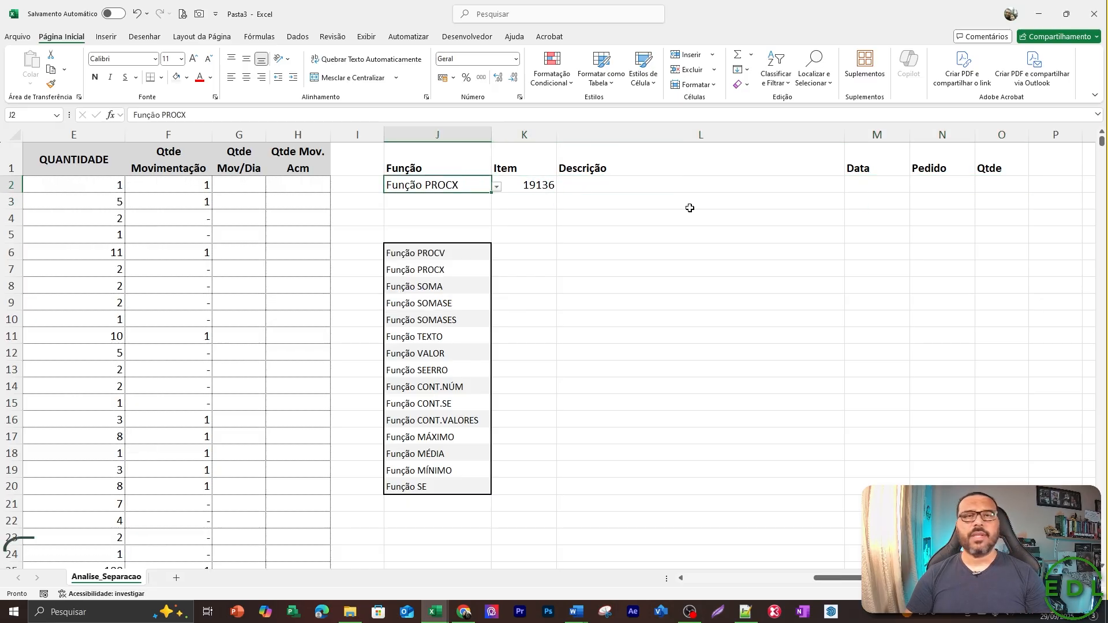
{"action": "key", "text": "Right"}
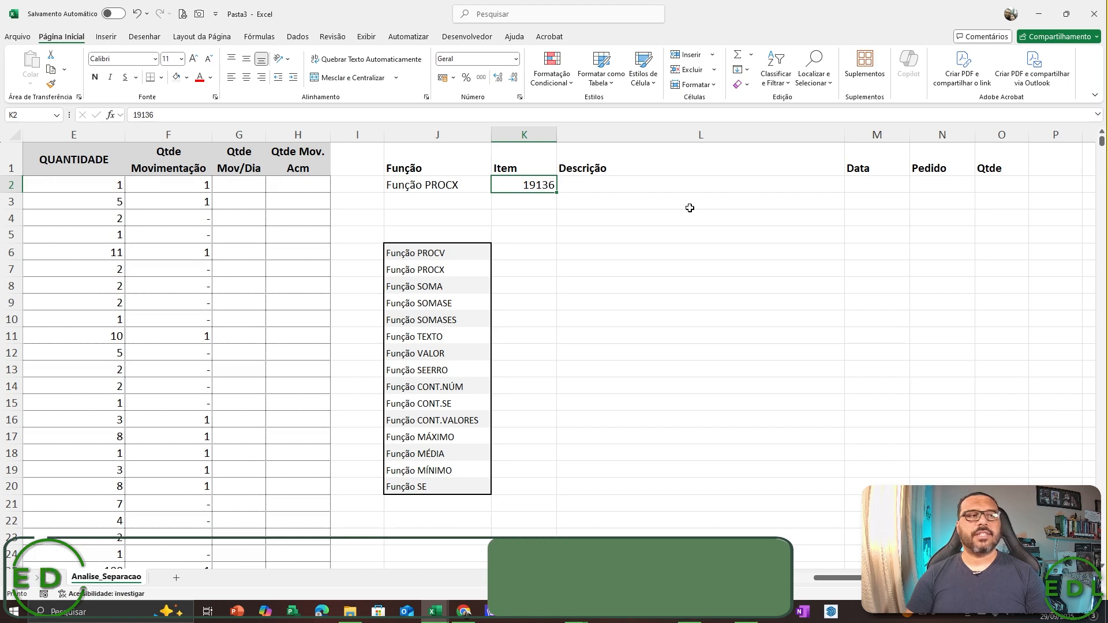
{"action": "key", "text": "Delete"}
Copy the order number from D3 of the source table and paste it as values only into the Pedido cell N2.
{"action": "key", "text": "Left"}
{"action": "key", "text": "Home"}
{"action": "key", "text": "Right"}
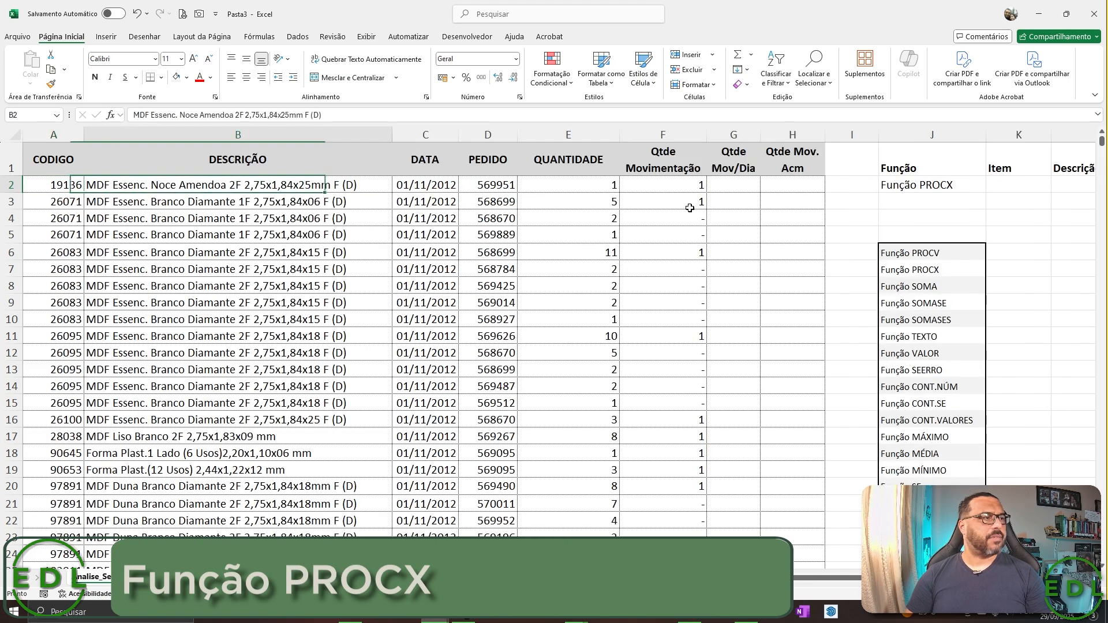
{"action": "key", "text": "Right"}
{"action": "key", "text": "Right"}
{"action": "key", "text": "Left"}
{"action": "key", "text": "Right"}
{"action": "key", "text": "Down"}
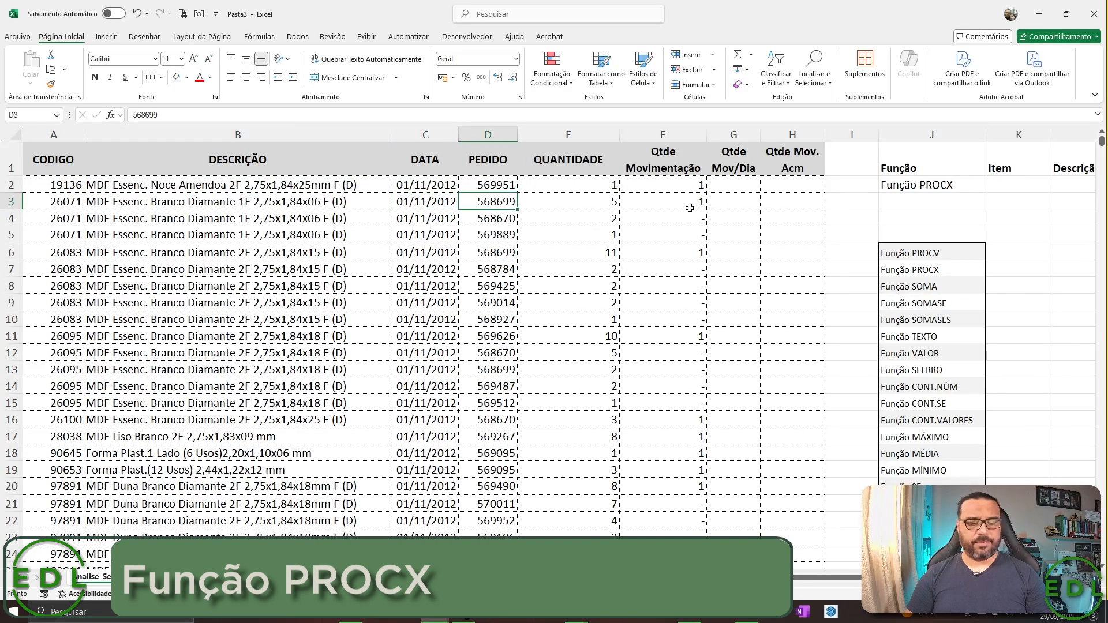
{"action": "key", "text": "ctrl+c"}
{"action": "key", "text": "Right"}
{"action": "key", "text": "Right"}
{"action": "key", "text": "Right"}
{"action": "key", "text": "Right"}
{"action": "key", "text": "Right"}
{"action": "key", "text": "Right"}
{"action": "key", "text": "Right"}
{"action": "key", "text": "Right"}
{"action": "key", "text": "Right"}
{"action": "key", "text": "Right"}
{"action": "key", "text": "Right"}
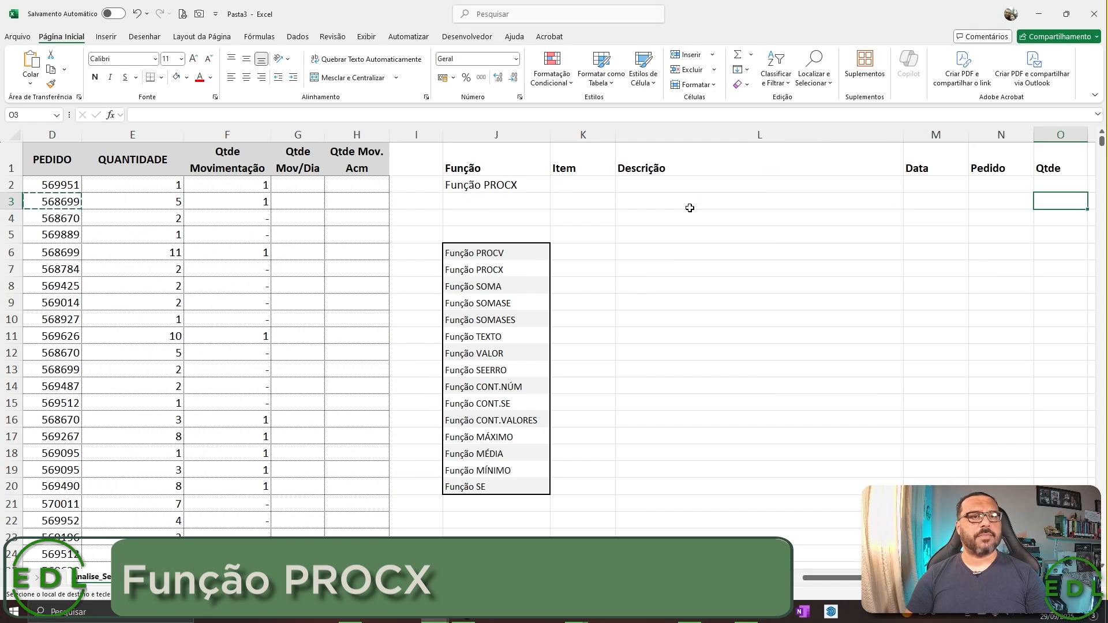
{"action": "key", "text": "Up"}
{"action": "key", "text": "Left"}
{"action": "key", "text": "alt+h"}
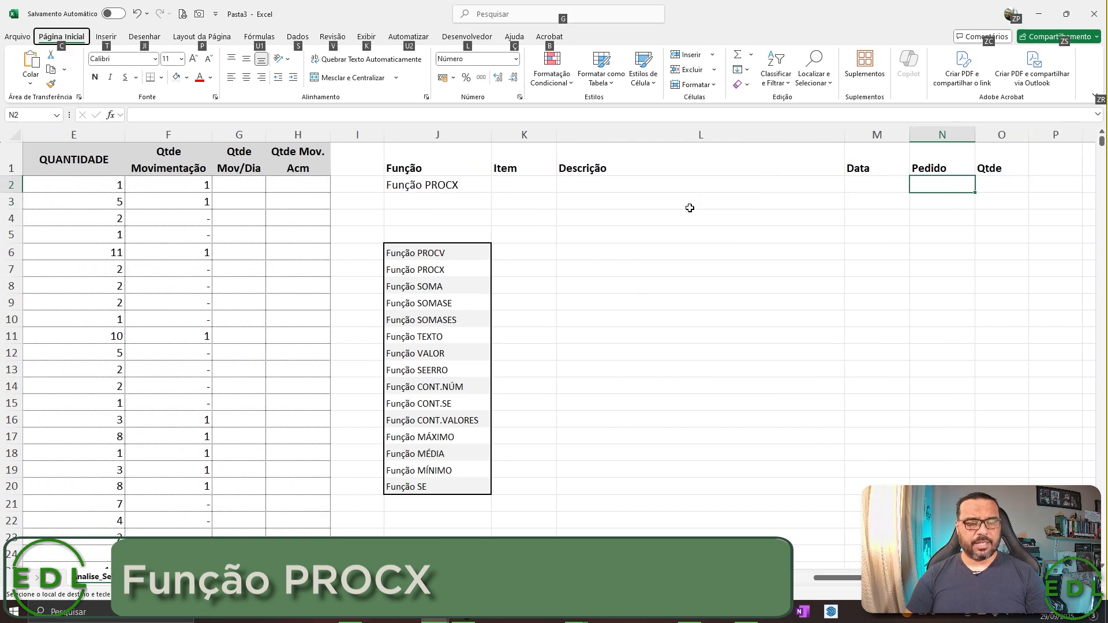
{"action": "key", "text": "v"}
{"action": "key", "text": "v"}
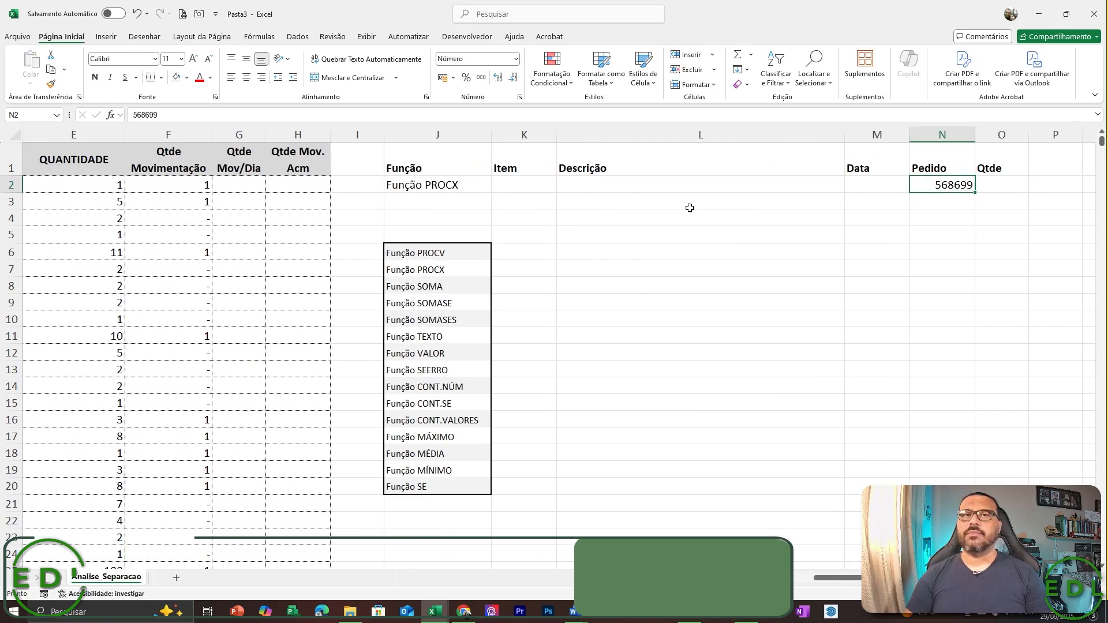
Start a PROCX formula in the Item cell K2 with N2 as the lookup value.
{"action": "key", "text": "Left"}
{"action": "key", "text": "Left"}
{"action": "key", "text": "Left"}
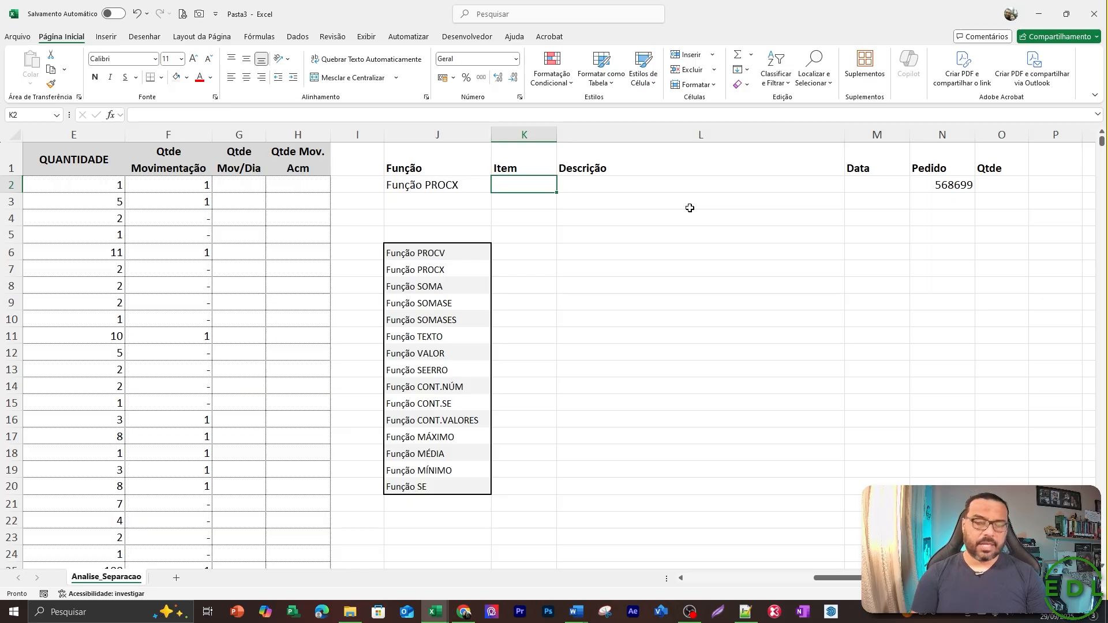
{"action": "type", "text": "=procx"}
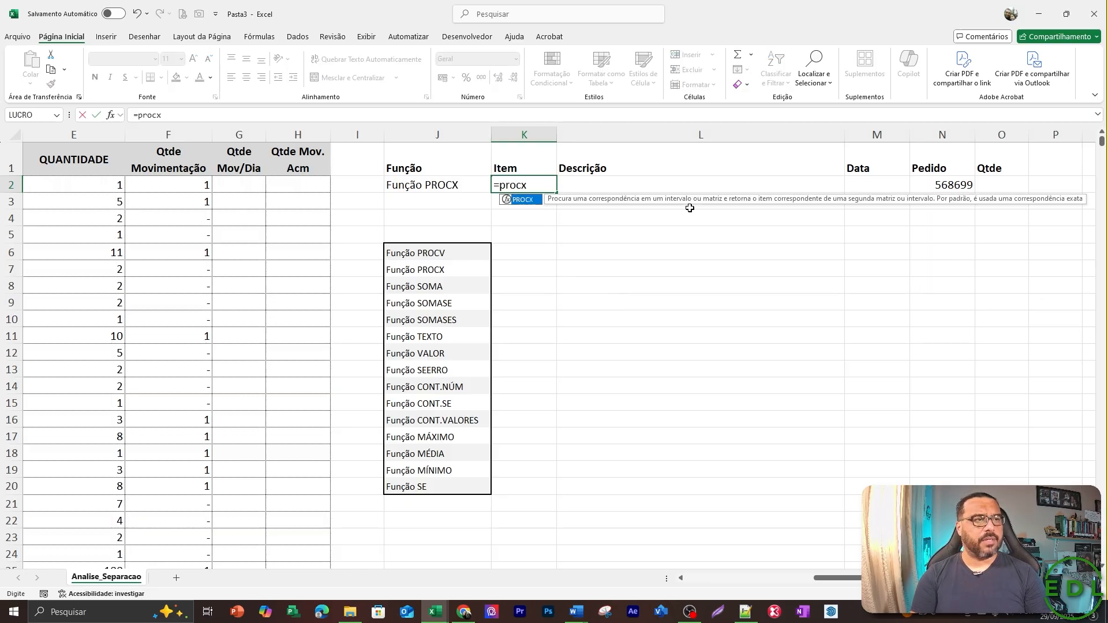
{"action": "key", "text": "BackSpace"}
{"action": "type", "text": "x("}
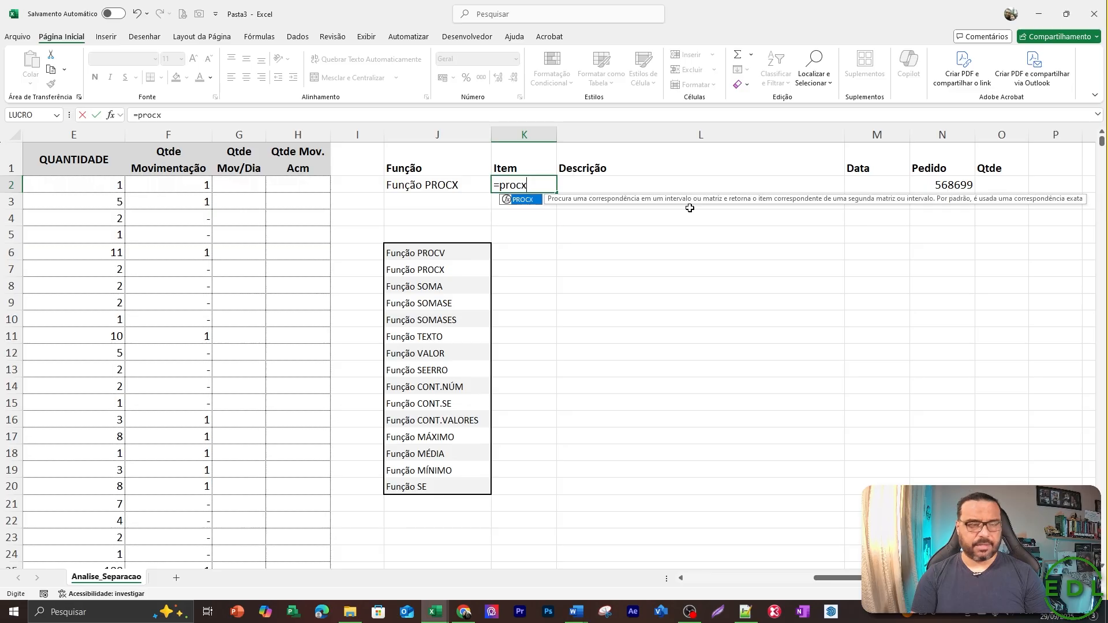
{"action": "key", "text": "Right"}
{"action": "key", "text": "Right"}
{"action": "key", "text": "Right"}
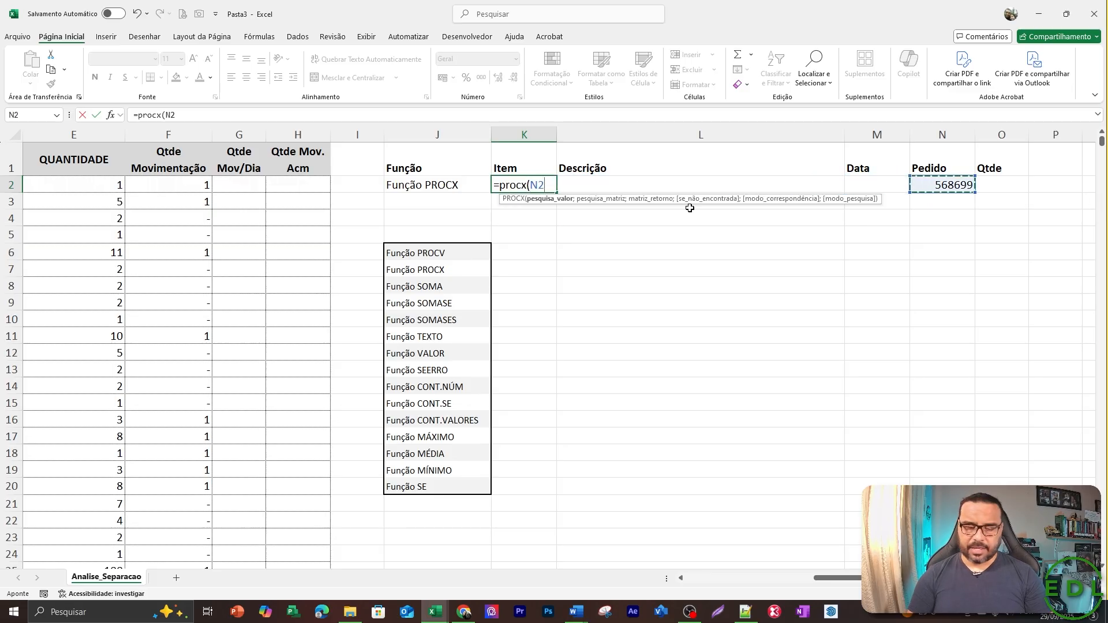
Set the lookup array of the K2 PROCX formula to the whole PEDIDO column as the absolute reference $D:$D.
{"action": "type", "text": ";"}
{"action": "key", "text": "Left"}
{"action": "key", "text": "Left"}
{"action": "key", "text": "Left"}
{"action": "key", "text": "Left"}
{"action": "key", "text": "Left"}
{"action": "key", "text": "Left"}
{"action": "key", "text": "Left"}
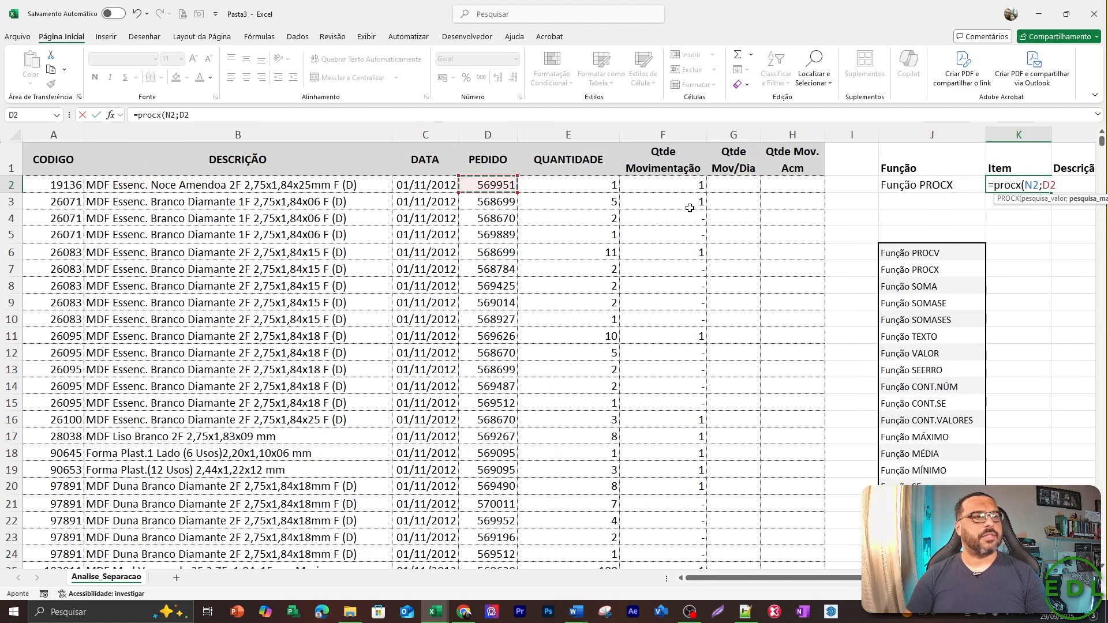
{"action": "key", "text": "ctrl+space"}
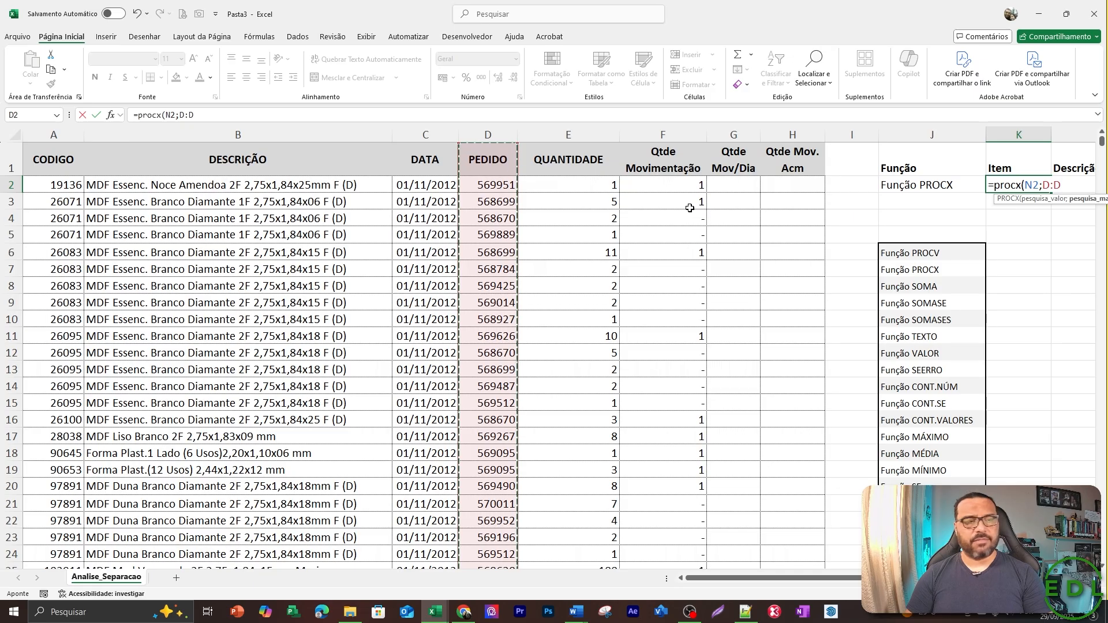
{"action": "key", "text": "F4"}
{"action": "type", "text": ";"}
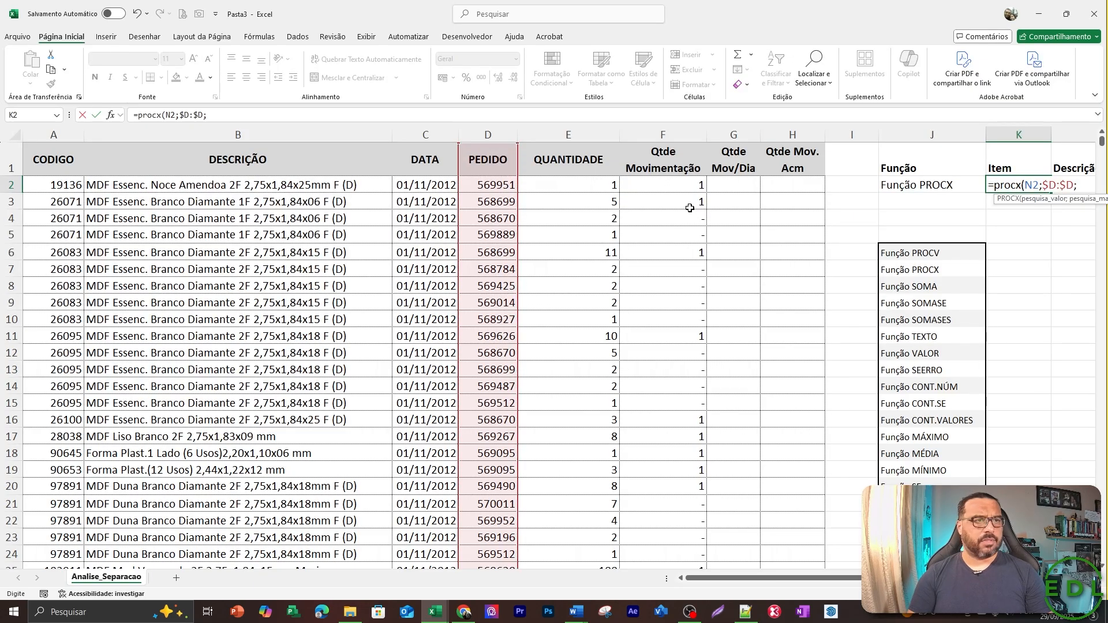
Set the return array of the K2 PROCX formula to the whole CODIGO column as the absolute reference $A:$A.
{"action": "key", "text": "Right"}
{"action": "key", "text": "Right"}
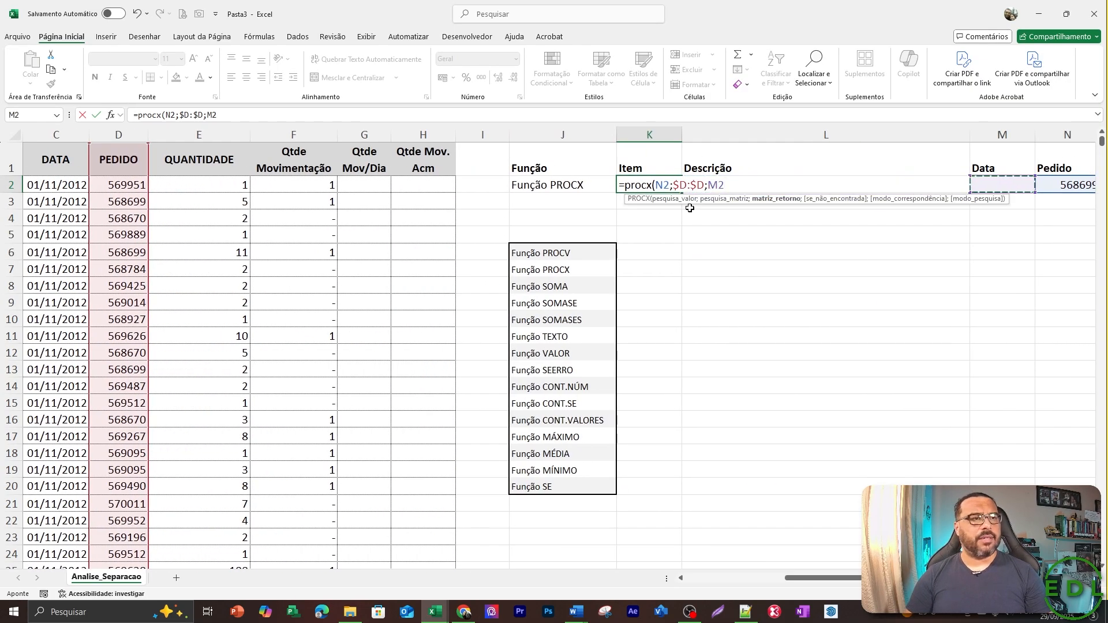
{"action": "key", "text": "Left"}
{"action": "key", "text": "BackSpace"}
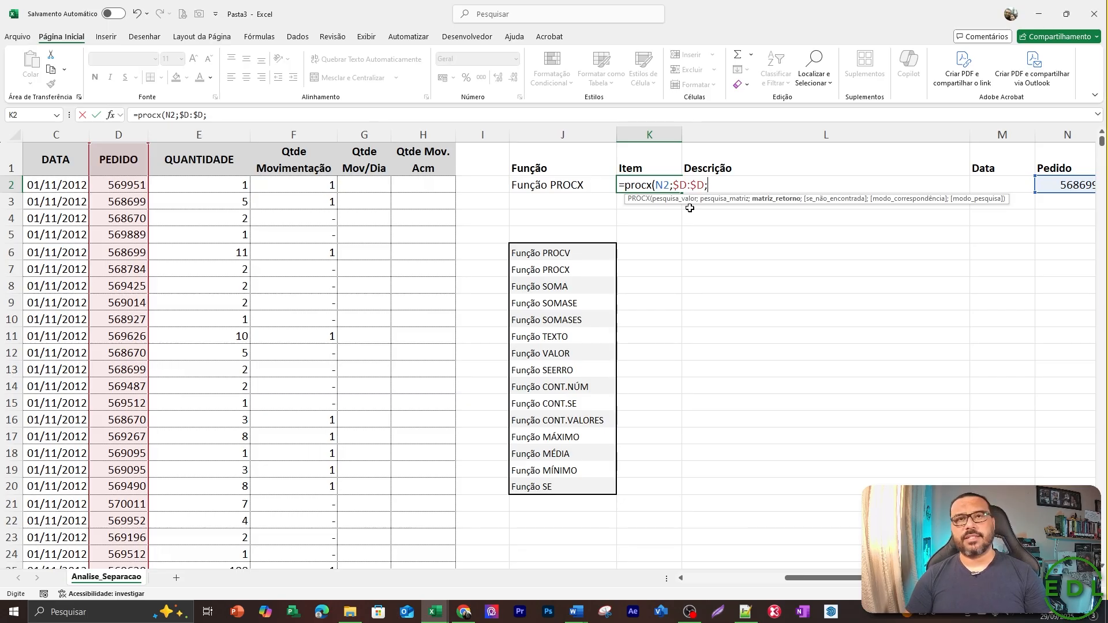
{"action": "key", "text": "Left"}
{"action": "key", "text": "Left"}
{"action": "key", "text": "Left"}
{"action": "key", "text": "Left"}
{"action": "key", "text": "Left"}
{"action": "key", "text": "Left"}
{"action": "key", "text": "Left"}
{"action": "key", "text": "Left"}
{"action": "key", "text": "Left"}
{"action": "key", "text": "Left"}
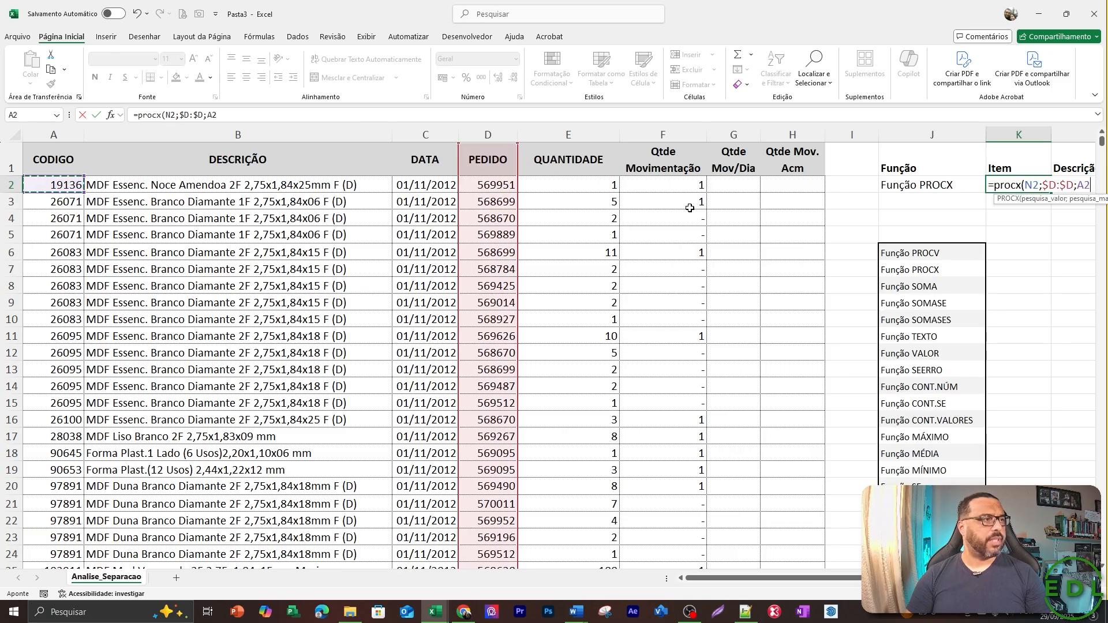
{"action": "key", "text": "ctrl+space"}
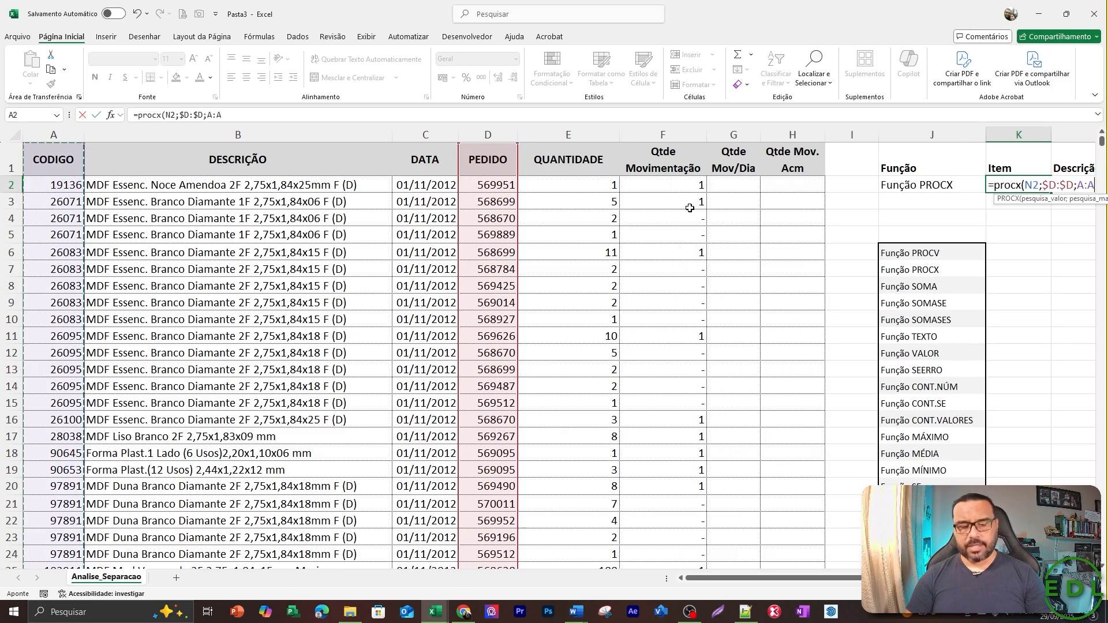
{"action": "key", "text": "F4"}
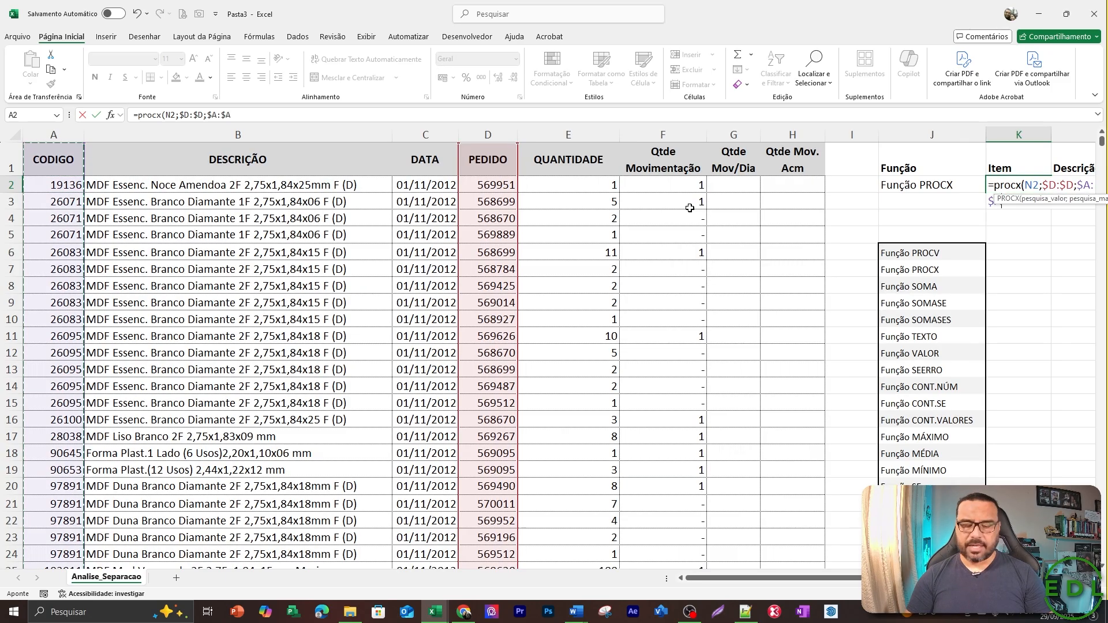
{"action": "type", "text": ";"}
Leave the PROCX not-found argument empty, set match mode 0 and search mode 1, and enter the formula in K2.
{"action": "key", "text": "Right"}
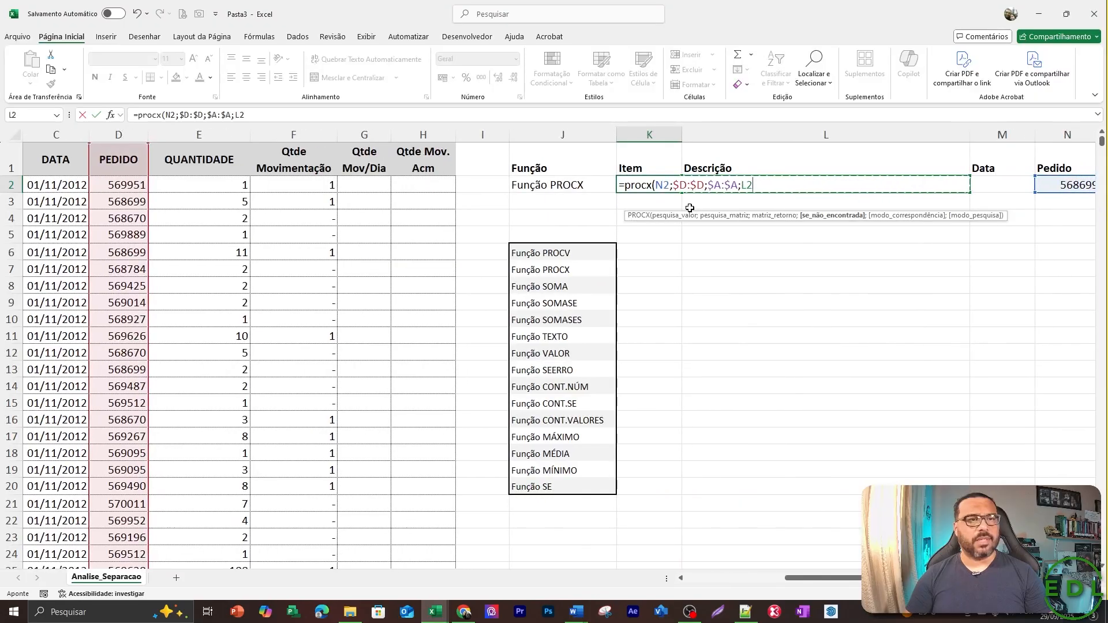
{"action": "key", "text": "BackSpace"}
{"action": "key", "text": "BackSpace"}
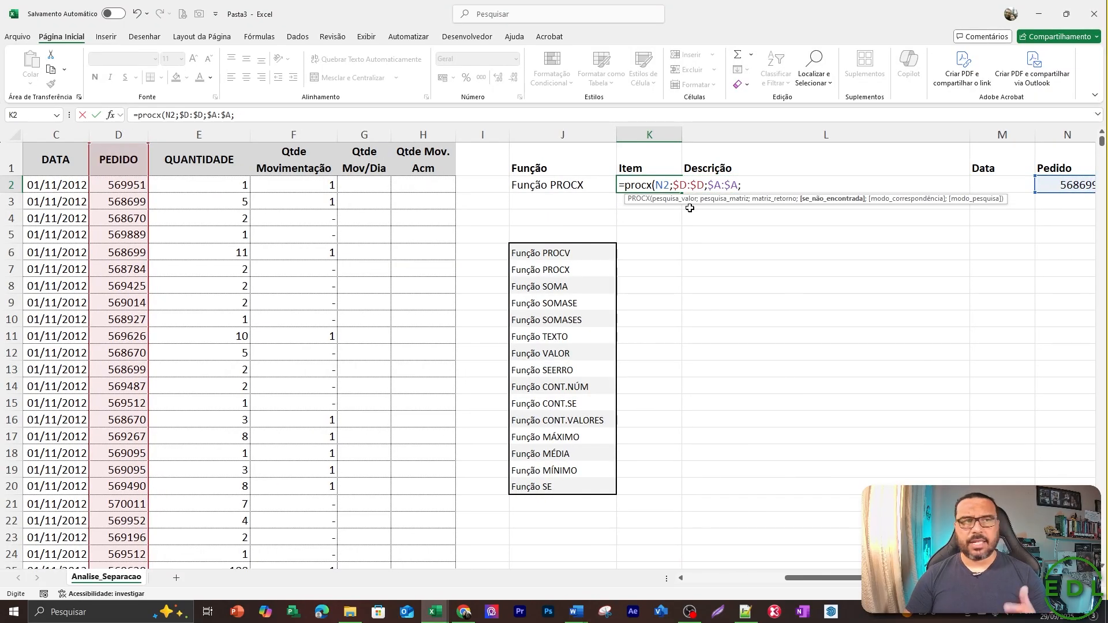
{"action": "type", "text": ";"}
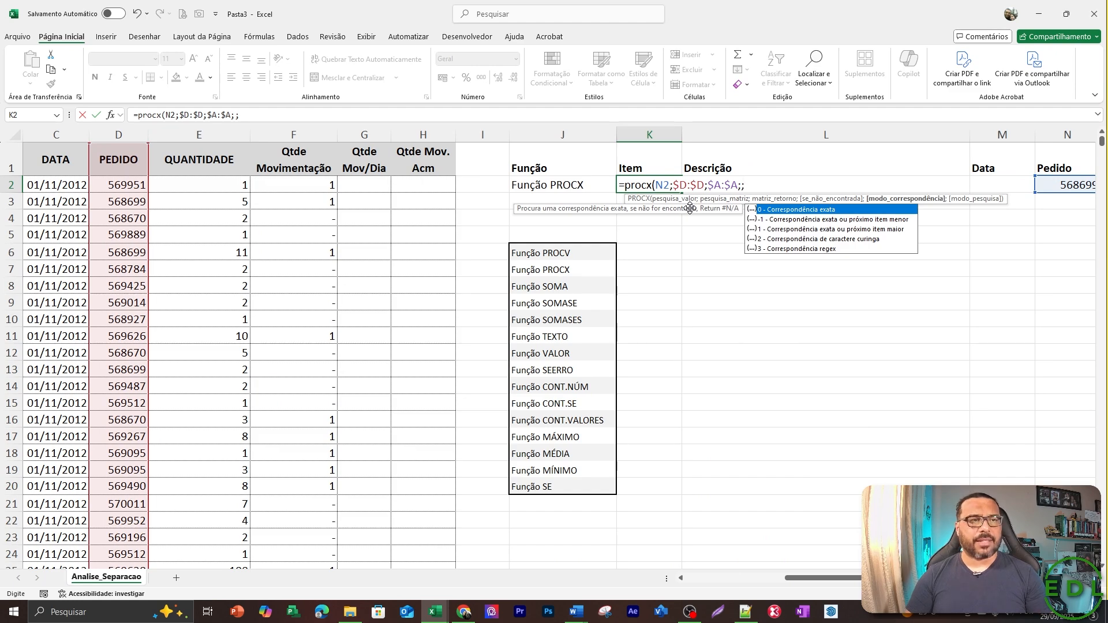
{"action": "type", "text": "0"}
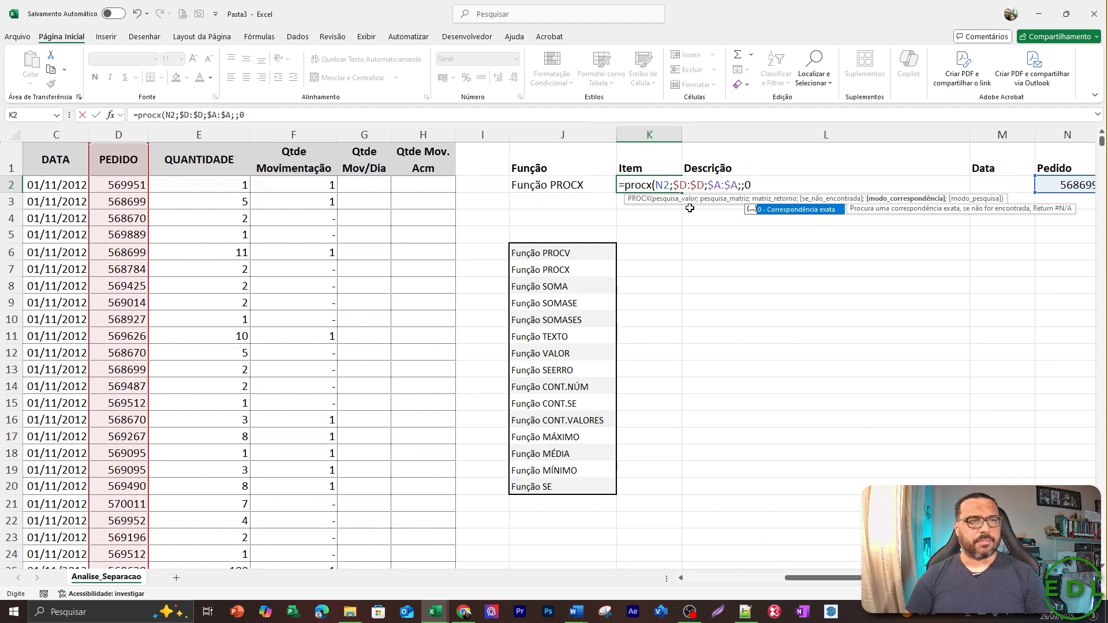
{"action": "type", "text": ";"}
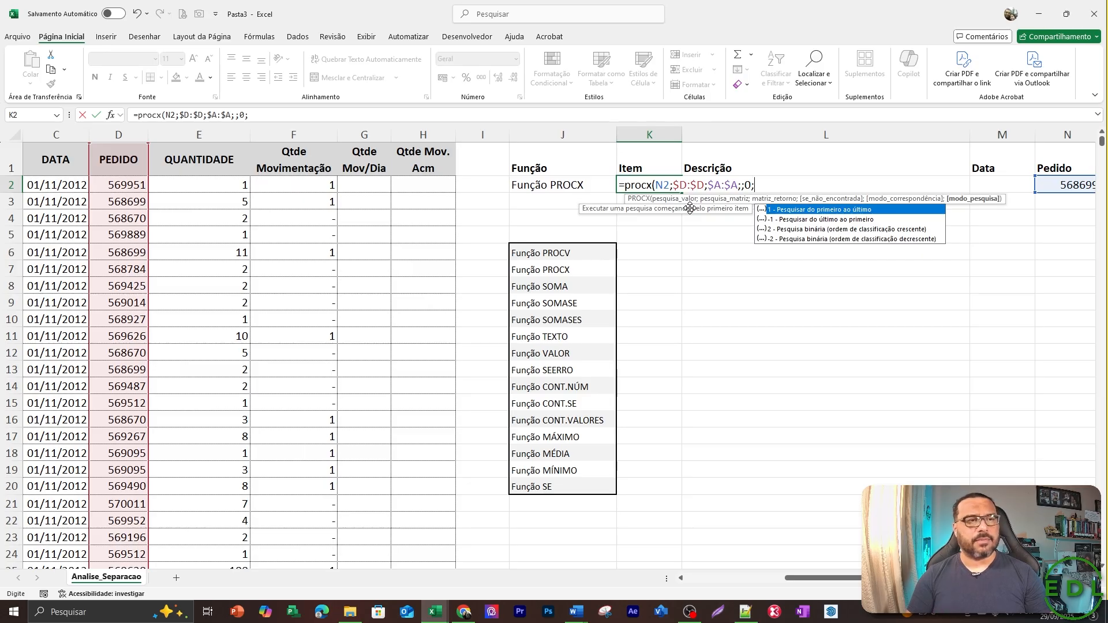
{"action": "type", "text": "1)"}
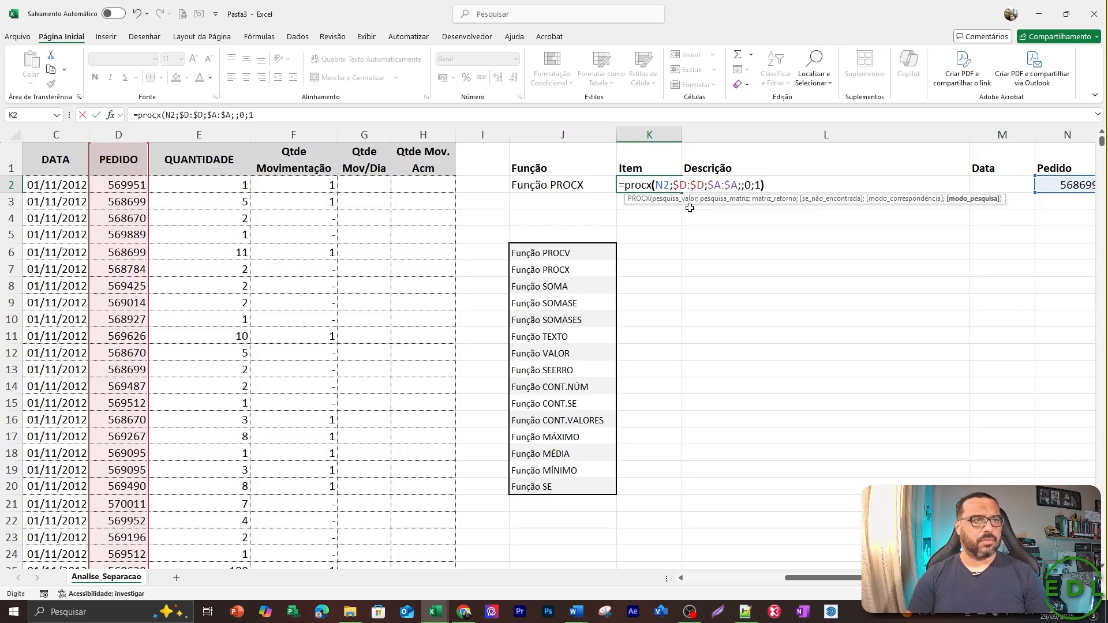
{"action": "key", "text": "Return"}
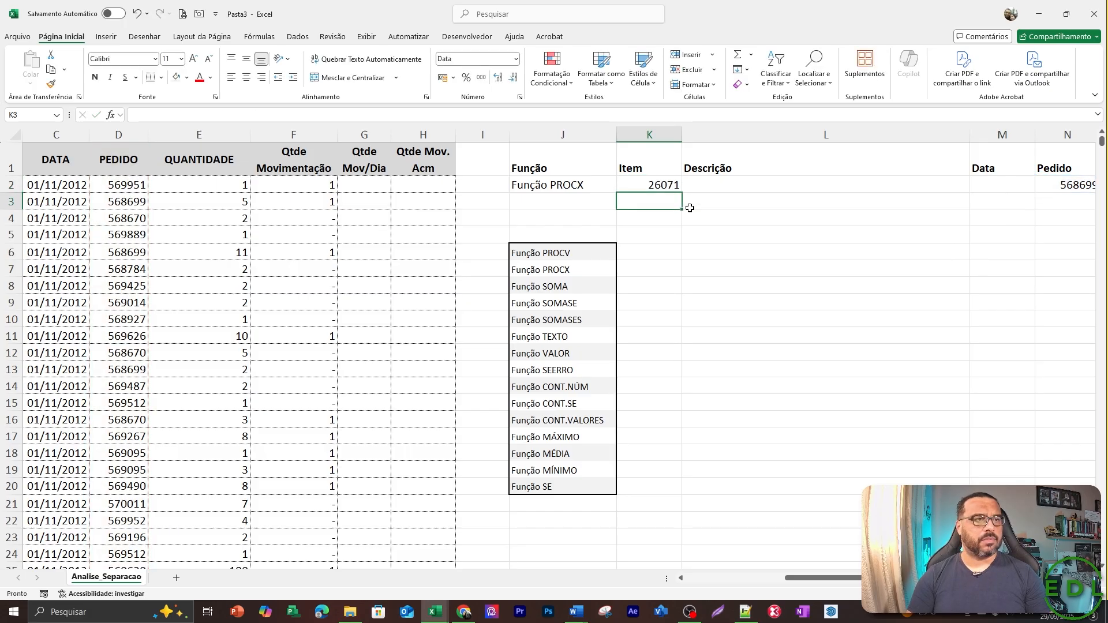
Compare the PROCX result in K2 and the order in N2 with the matching row of the source table.
{"action": "key", "text": "Up"}
{"action": "key", "text": "Left"}
{"action": "key", "text": "Right"}
{"action": "key", "text": "Right"}
{"action": "key", "text": "Right"}
{"action": "key", "text": "Right"}
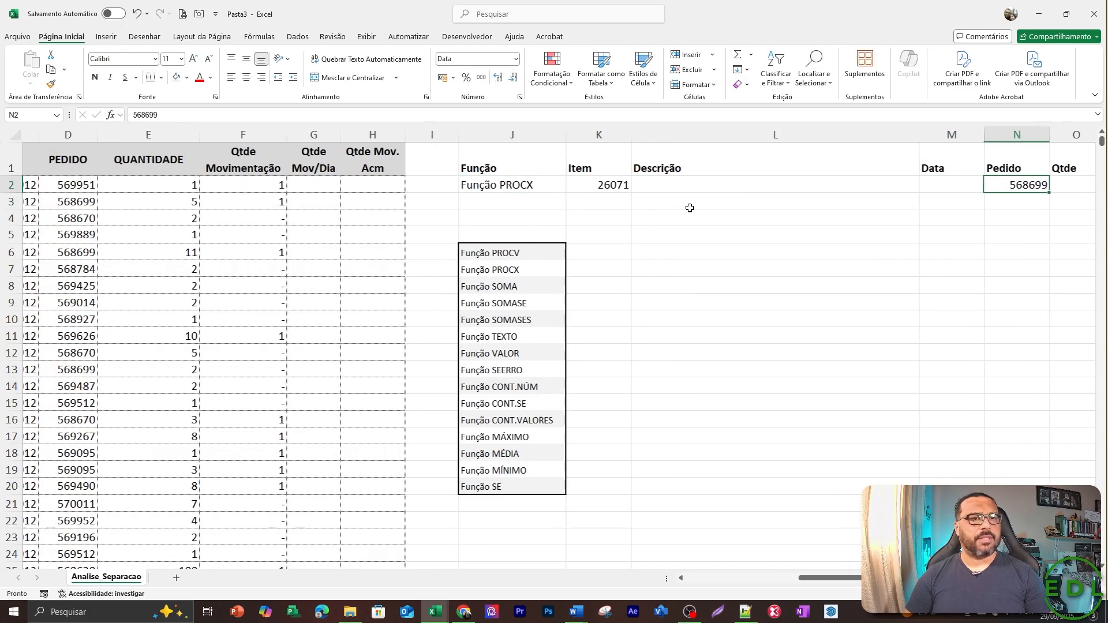
{"action": "key", "text": "Left"}
{"action": "key", "text": "Left"}
{"action": "key", "text": "Left"}
{"action": "key", "text": "Left"}
{"action": "key", "text": "Left"}
{"action": "key", "text": "Left"}
{"action": "key", "text": "Left"}
{"action": "key", "text": "Left"}
{"action": "key", "text": "Left"}
{"action": "key", "text": "Left"}
{"action": "key", "text": "Left"}
{"action": "key", "text": "Left"}
{"action": "key", "text": "Left"}
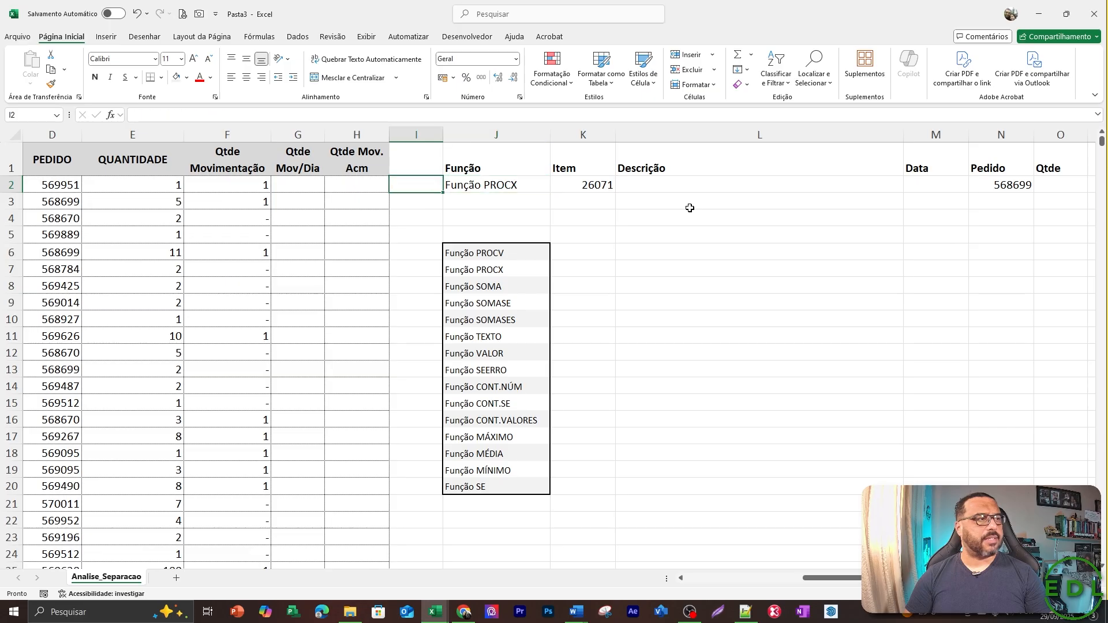
{"action": "key", "text": "Down"}
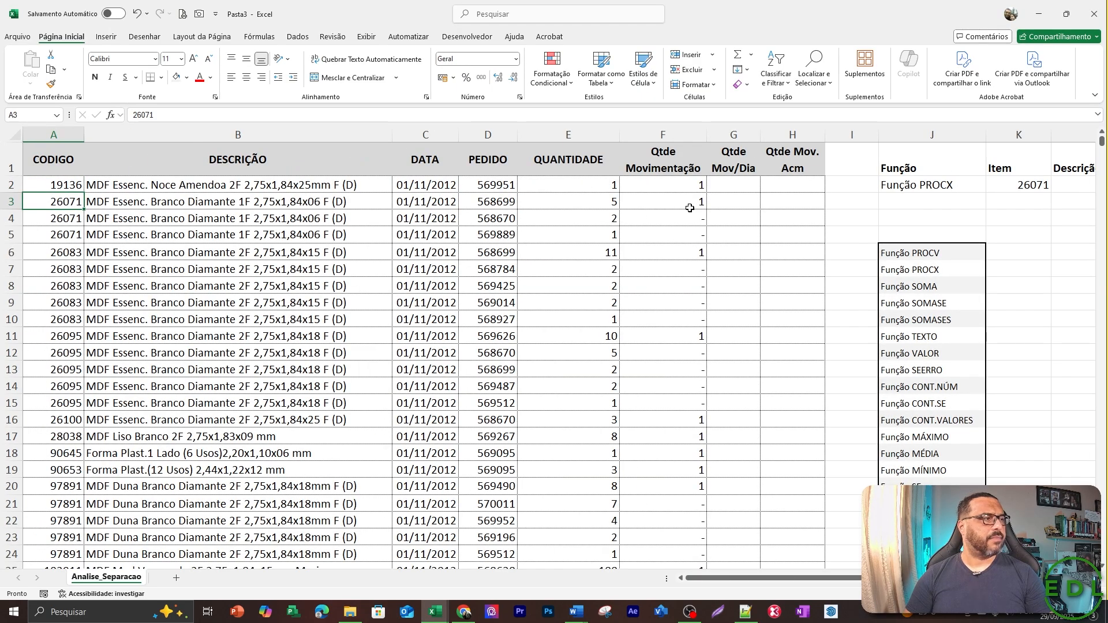
Examine row 3 of the source table from CODIGO to PEDIDO and the PROCX formula in K2.
{"action": "key", "text": "shift+Right"}
{"action": "key", "text": "shift+Right"}
{"action": "key", "text": "shift+Right"}
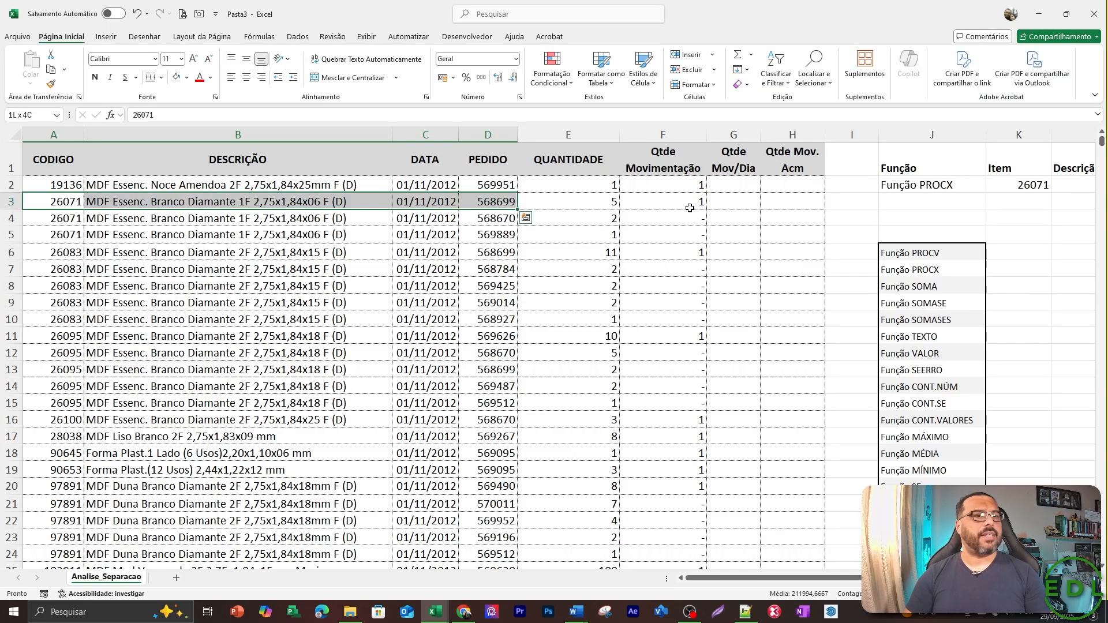
{"action": "key", "text": "Right"}
{"action": "key", "text": "Right"}
{"action": "key", "text": "Right"}
{"action": "key", "text": "Right"}
{"action": "key", "text": "Right"}
{"action": "key", "text": "Right"}
{"action": "key", "text": "Right"}
{"action": "key", "text": "Right"}
{"action": "key", "text": "Right"}
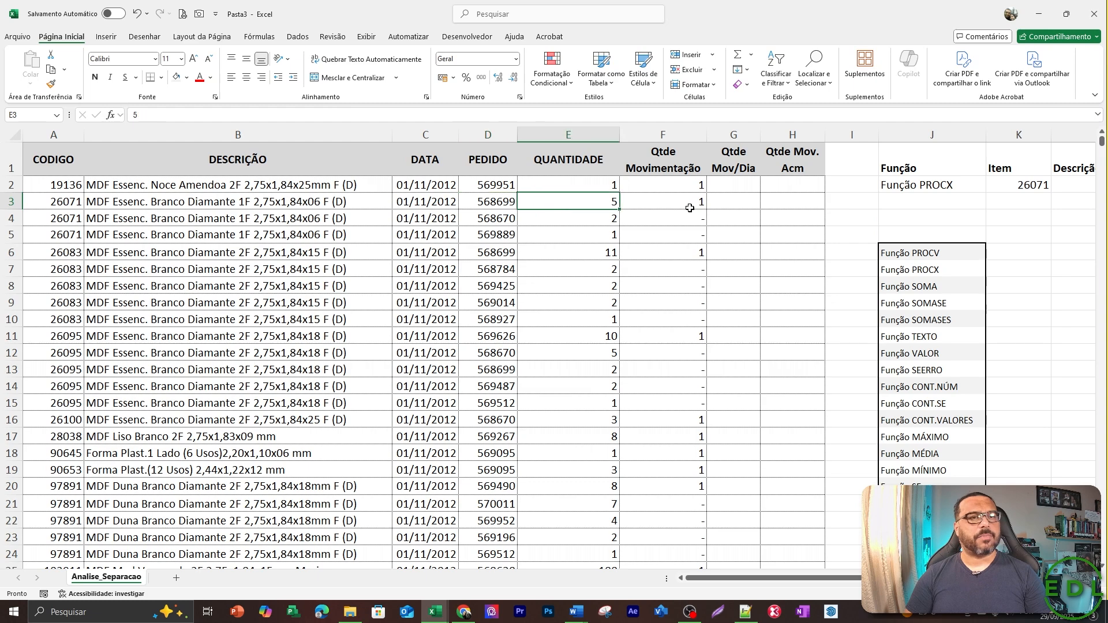
{"action": "key", "text": "Up"}
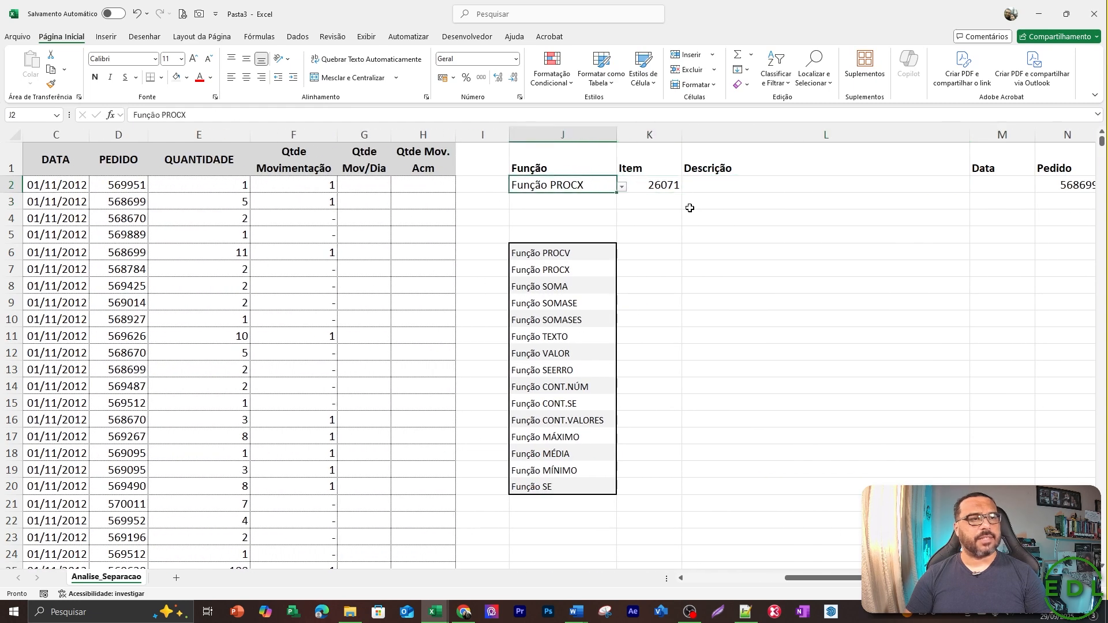
{"action": "key", "text": "Right"}
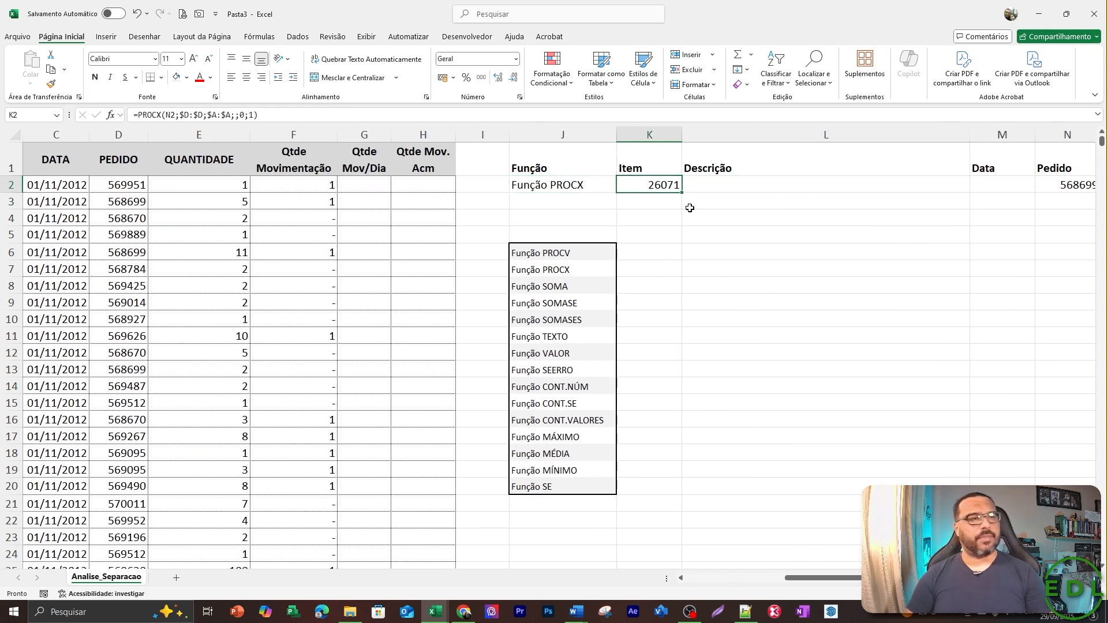
{"action": "key", "text": "Right"}
{"action": "key", "text": "Right"}
{"action": "key", "text": "Right"}
{"action": "key", "text": "Right"}
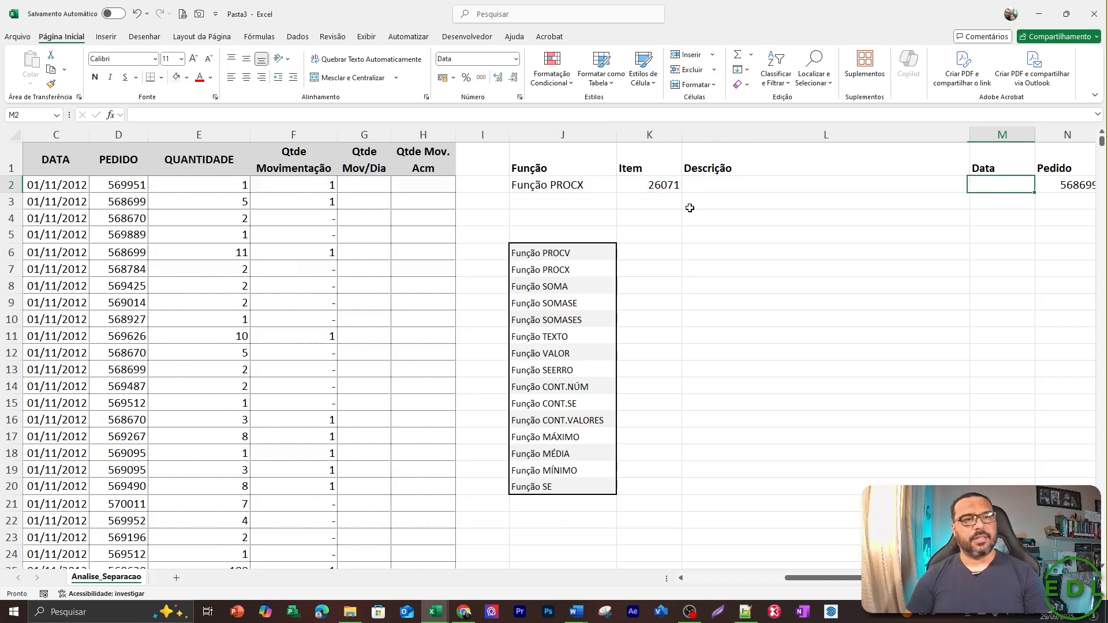
Examine the PEDIDO lookup column and the CODIGO return column referenced by the PROCX formula.
{"action": "key", "text": "Left"}
{"action": "key", "text": "Left"}
{"action": "key", "text": "Left"}
{"action": "key", "text": "Left"}
{"action": "key", "text": "Left"}
{"action": "key", "text": "Left"}
{"action": "key", "text": "Left"}
{"action": "key", "text": "Left"}
{"action": "key", "text": "Left"}
{"action": "key", "text": "Left"}
{"action": "key", "text": "Left"}
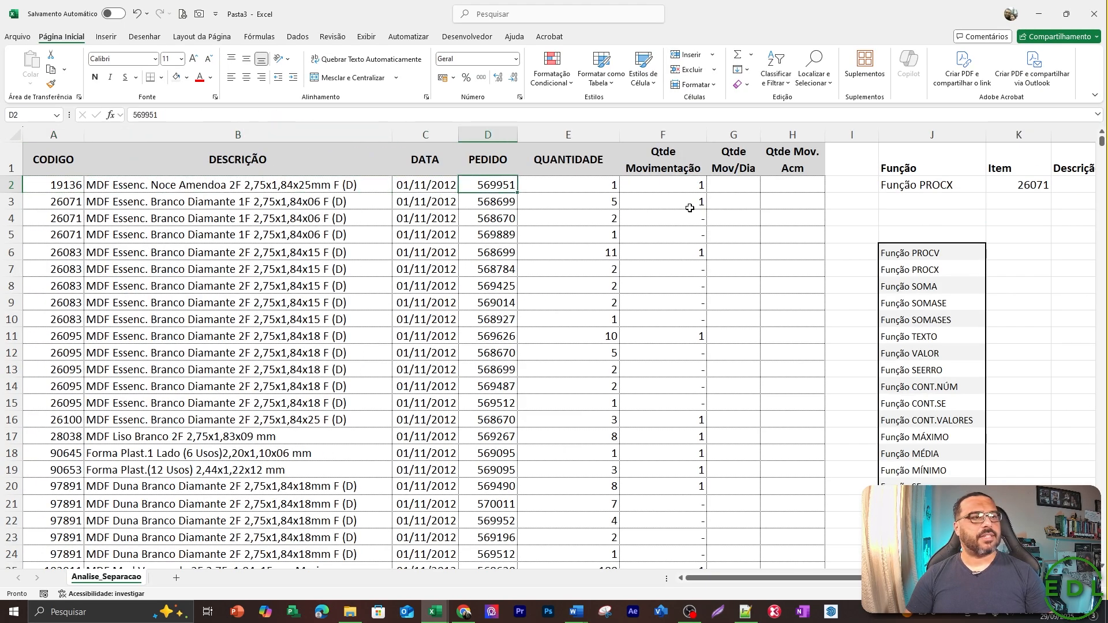
{"action": "key", "text": "ctrl+shift+Down"}
{"action": "key", "text": "Left"}
{"action": "key", "text": "Left"}
{"action": "key", "text": "Left"}
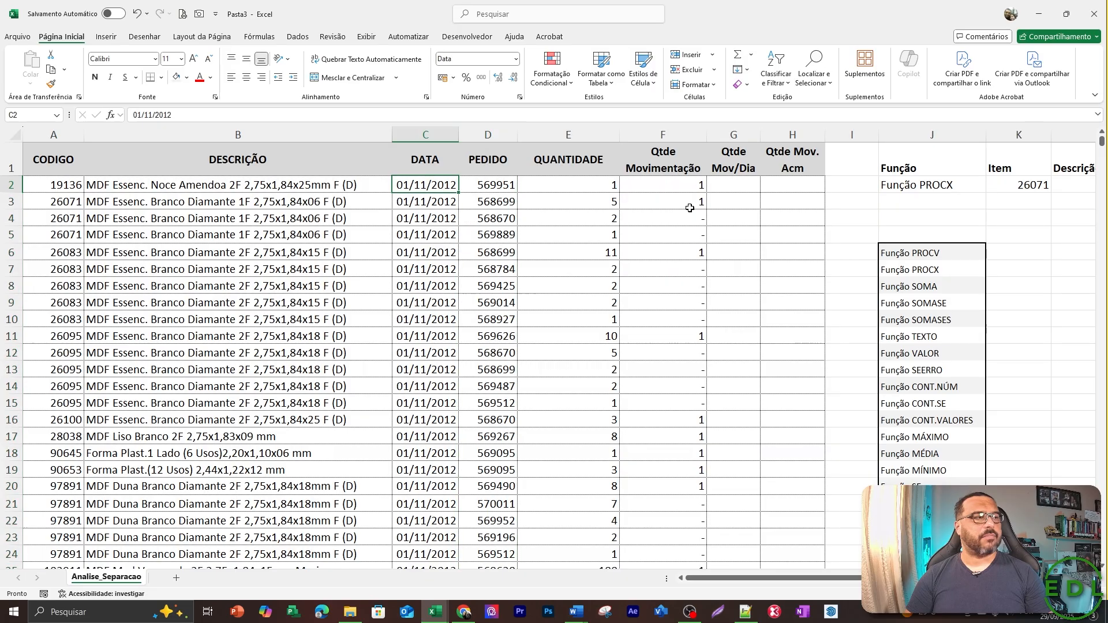
{"action": "key", "text": "ctrl+shift+Down"}
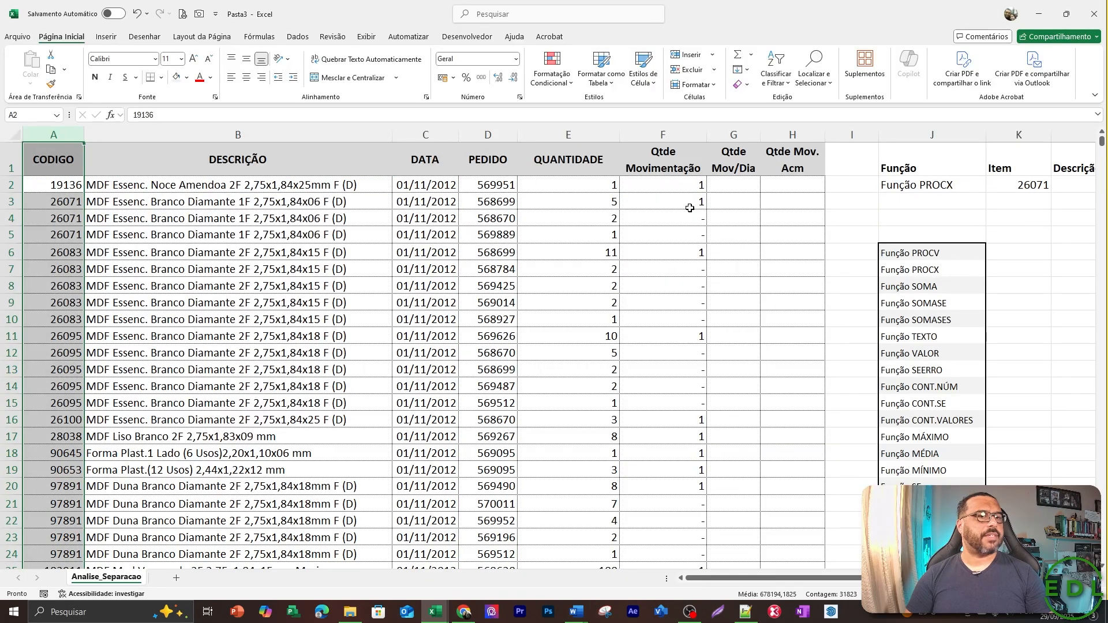
{"action": "key", "text": "Right"}
{"action": "key", "text": "Right"}
{"action": "key", "text": "Right"}
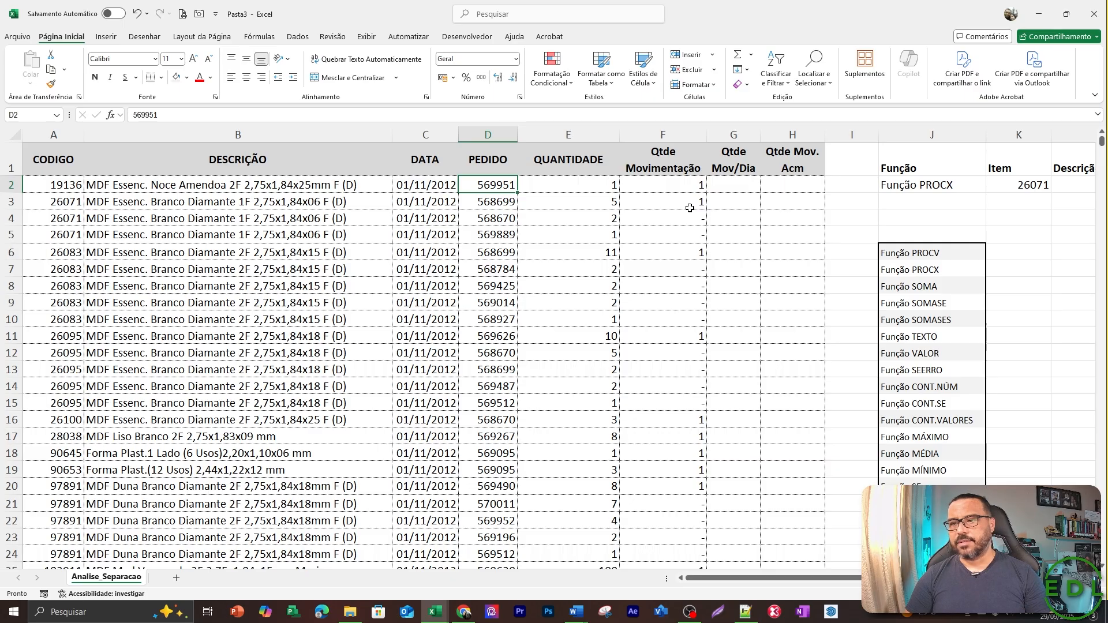
Review the PROCX formula in K2 and the empty Descrição cell beside it.
{"action": "key", "text": "Right"}
{"action": "key", "text": "Right"}
{"action": "key", "text": "Right"}
{"action": "key", "text": "Right"}
{"action": "key", "text": "Right"}
{"action": "key", "text": "Right"}
{"action": "key", "text": "Right"}
{"action": "key", "text": "Right"}
{"action": "key", "text": "Left"}
{"action": "key", "text": "Left"}
{"action": "key", "text": "Left"}
{"action": "key", "text": "Left"}
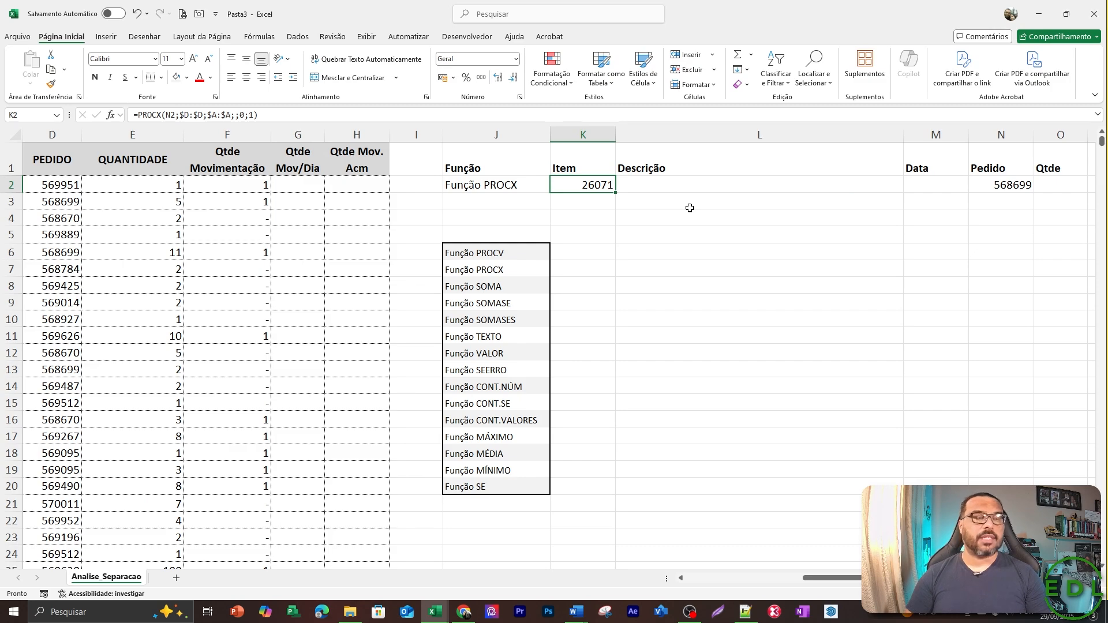
{"action": "key", "text": "Right"}
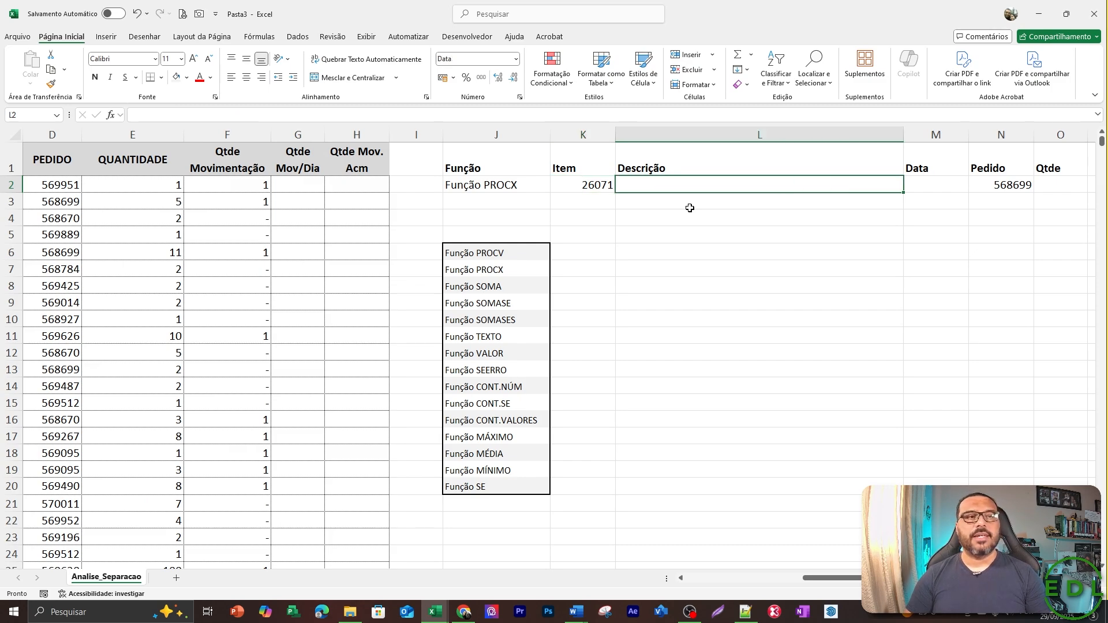
{"action": "key", "text": "Left"}
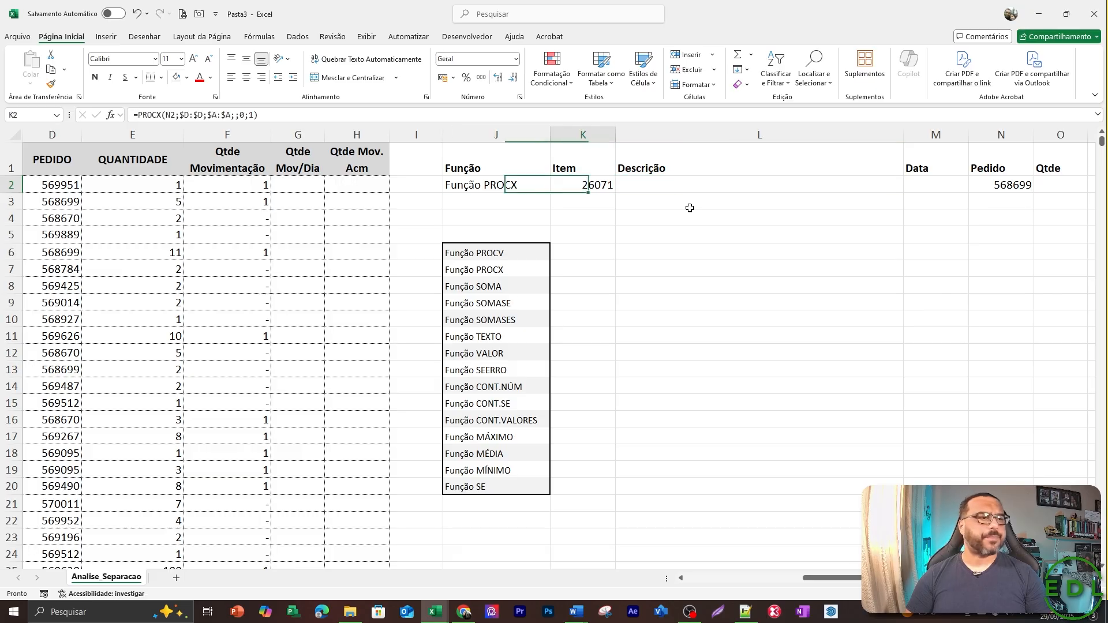
Clear the PROCX example from J2:N2, including the function name, item and order.
{"action": "key", "text": "Left"}
{"action": "key", "text": "Down"}
{"action": "key", "text": "Down"}
{"action": "key", "text": "Down"}
{"action": "key", "text": "Down"}
{"action": "key", "text": "Down"}
{"action": "key", "text": "Down"}
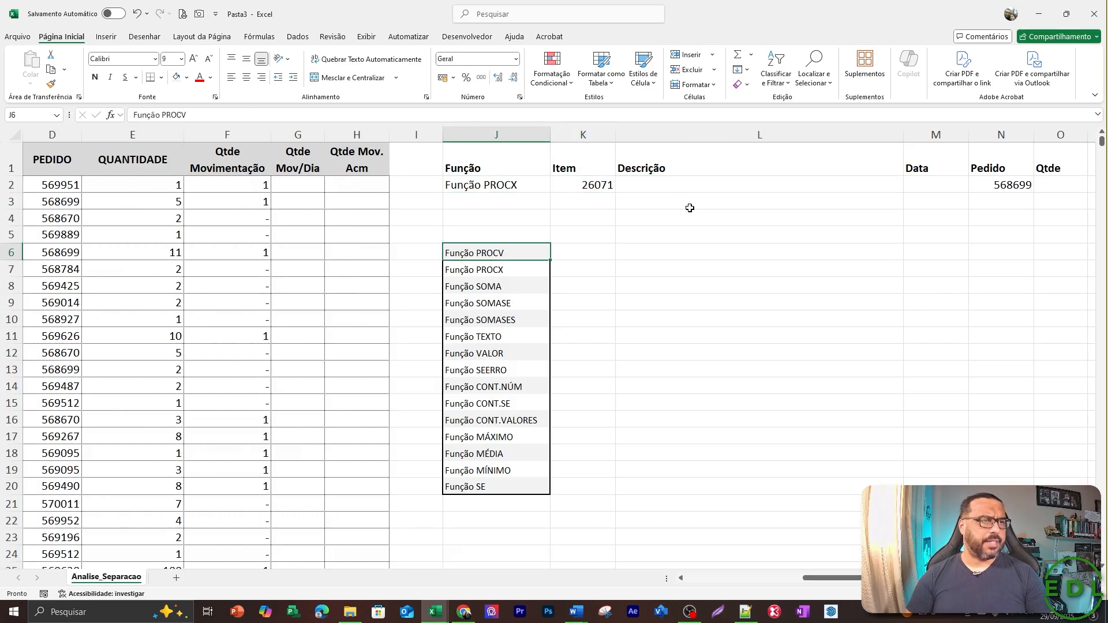
{"action": "key", "text": "Up"}
{"action": "key", "text": "Up"}
{"action": "key", "text": "Up"}
{"action": "key", "text": "Up"}
{"action": "key", "text": "Up"}
{"action": "key", "text": "Up"}
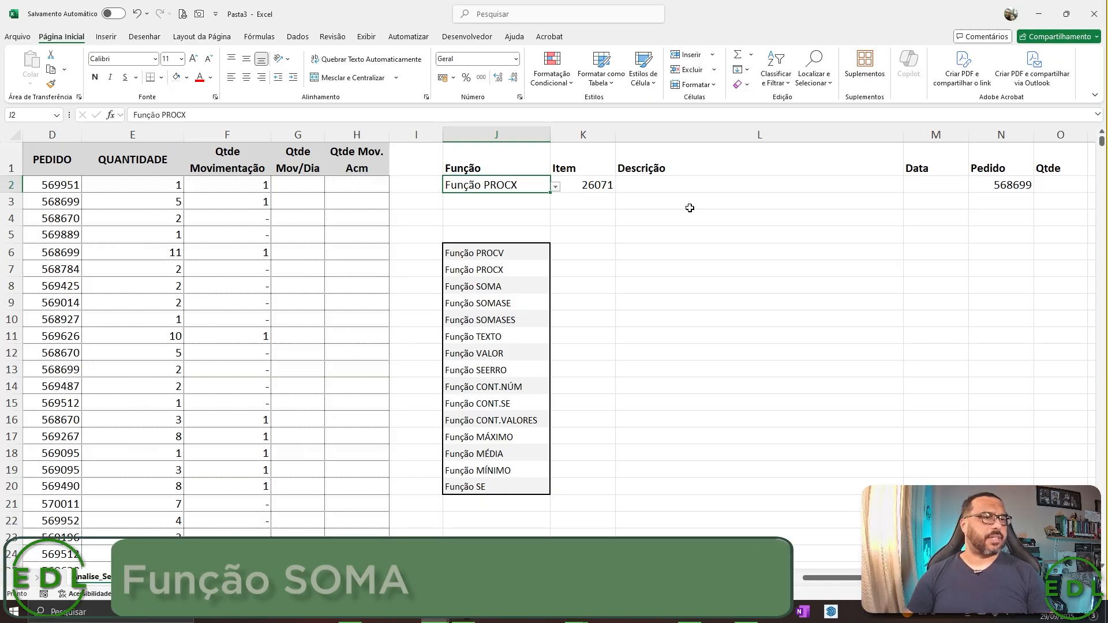
{"action": "key", "text": "shift+Right"}
{"action": "key", "text": "shift+Right"}
{"action": "key", "text": "shift+Right"}
{"action": "key", "text": "shift+Right"}
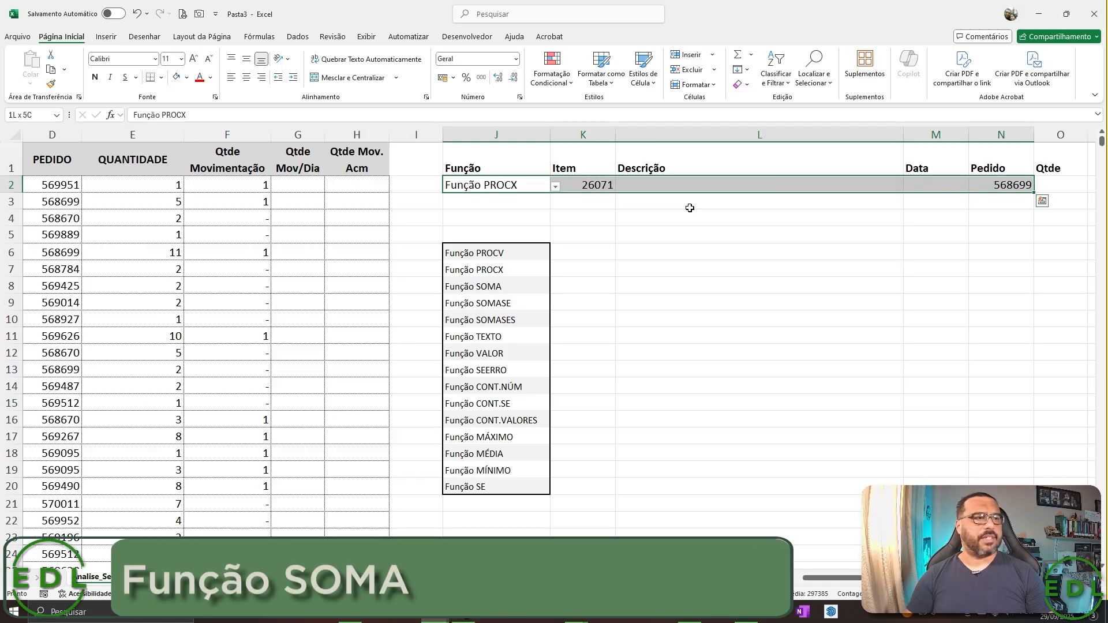
{"action": "key", "text": "Delete"}
Examine the repeated item codes in A3:A5 of the CODIGO column.
{"action": "key", "text": "Down"}
{"action": "key", "text": "Down"}
{"action": "key", "text": "Right"}
{"action": "key", "text": "Left"}
{"action": "key", "text": "Left"}
{"action": "key", "text": "Left"}
{"action": "key", "text": "Left"}
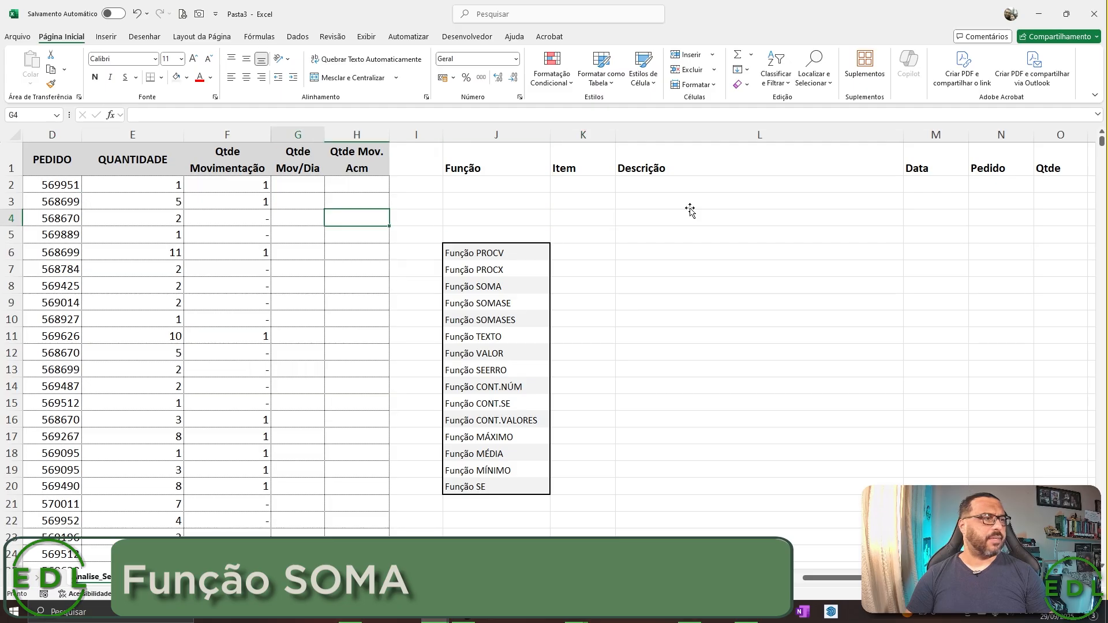
{"action": "key", "text": "Home"}
{"action": "key", "text": "Up"}
{"action": "key", "text": "shift+Down"}
{"action": "key", "text": "shift+Down"}
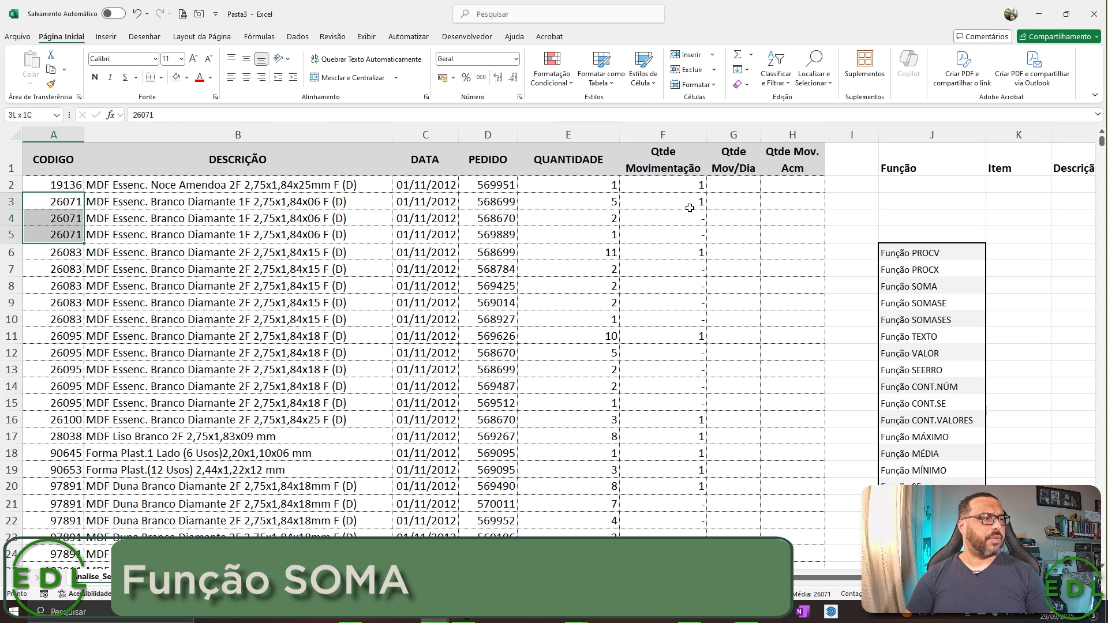
Copy the five source rows for item 26083 from CODIGO through QUANTIDADE, A6:E10.
{"action": "key", "text": "Down"}
{"action": "key", "text": "Down"}
{"action": "key", "text": "Down"}
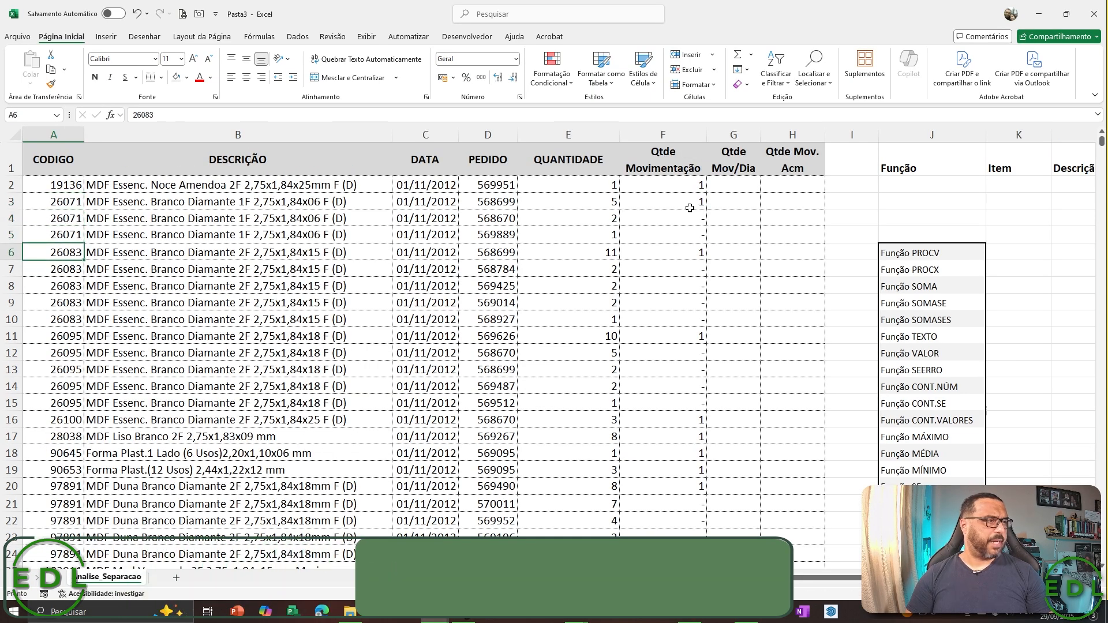
{"action": "key", "text": "shift+Down"}
{"action": "key", "text": "shift+Down"}
{"action": "key", "text": "shift+Down"}
{"action": "key", "text": "shift+Down"}
{"action": "key", "text": "shift+Right"}
{"action": "key", "text": "shift+Right"}
{"action": "key", "text": "shift+Right"}
{"action": "key", "text": "shift+Right"}
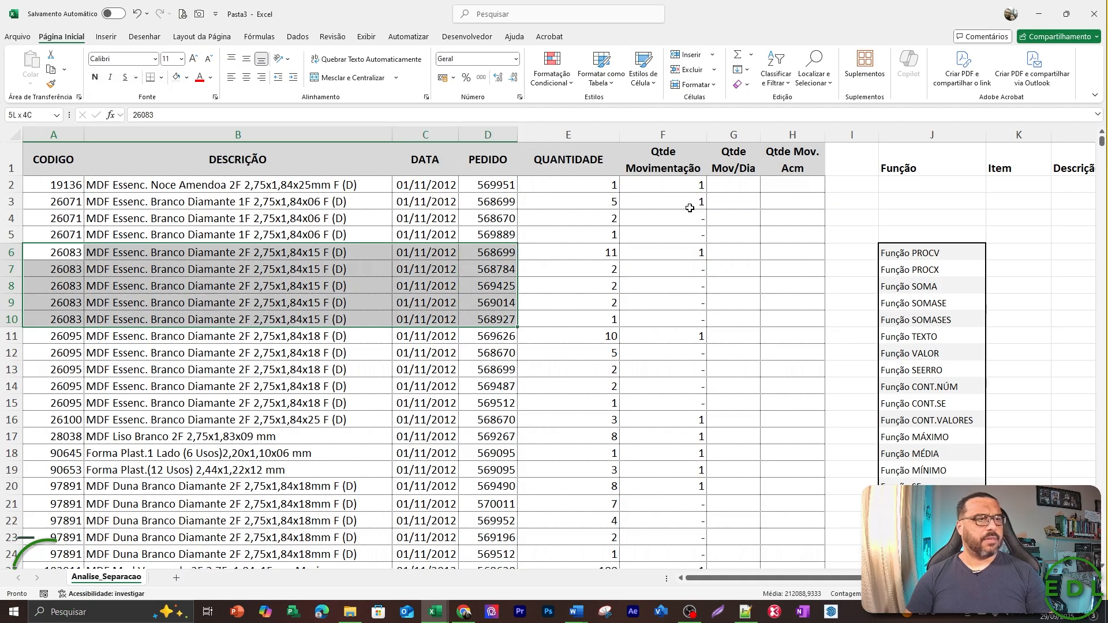
{"action": "key", "text": "ctrl+c"}
Paste the copied item rows as values into the results area starting at K2.
{"action": "key", "text": "Up"}
{"action": "key", "text": "Right"}
{"action": "key", "text": "Right"}
{"action": "key", "text": "Right"}
{"action": "key", "text": "Right"}
{"action": "key", "text": "Right"}
{"action": "key", "text": "Right"}
{"action": "key", "text": "Right"}
{"action": "key", "text": "Right"}
{"action": "key", "text": "Right"}
{"action": "key", "text": "Right"}
{"action": "key", "text": "Right"}
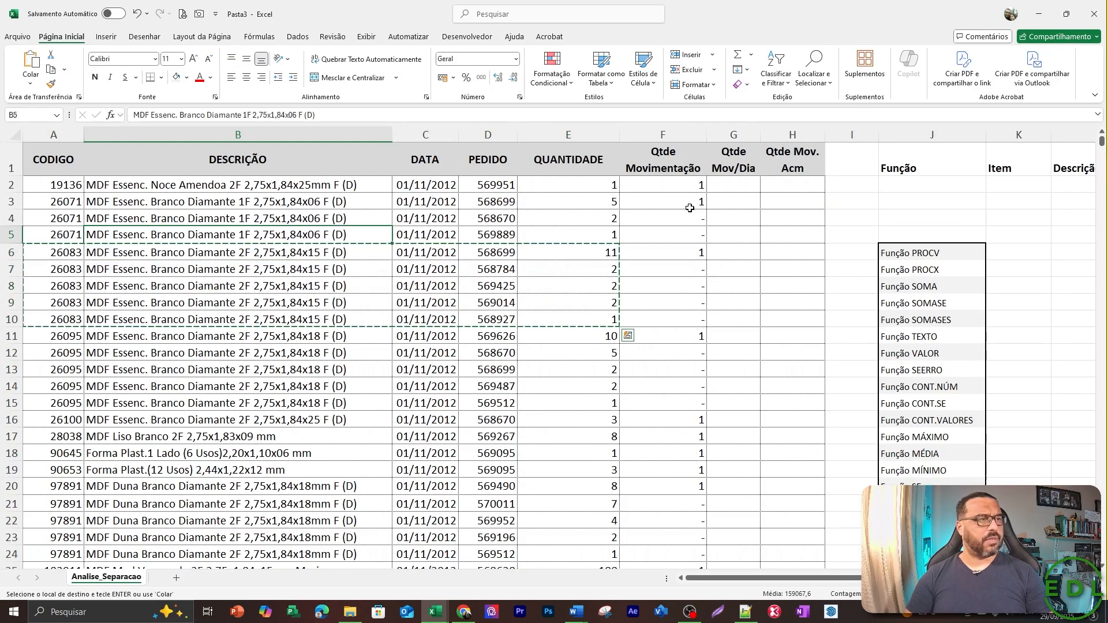
{"action": "key", "text": "Up"}
{"action": "key", "text": "Up"}
{"action": "key", "text": "Up"}
{"action": "key", "text": "Left"}
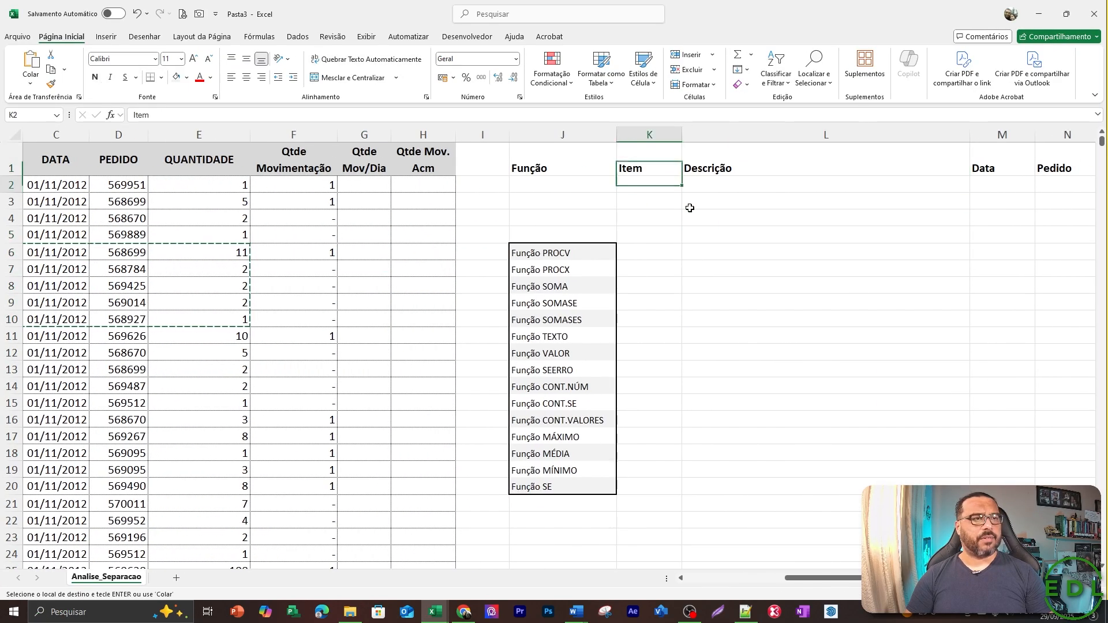
{"action": "key", "text": "alt+c"}
{"action": "key", "text": "v"}
{"action": "key", "text": "v"}
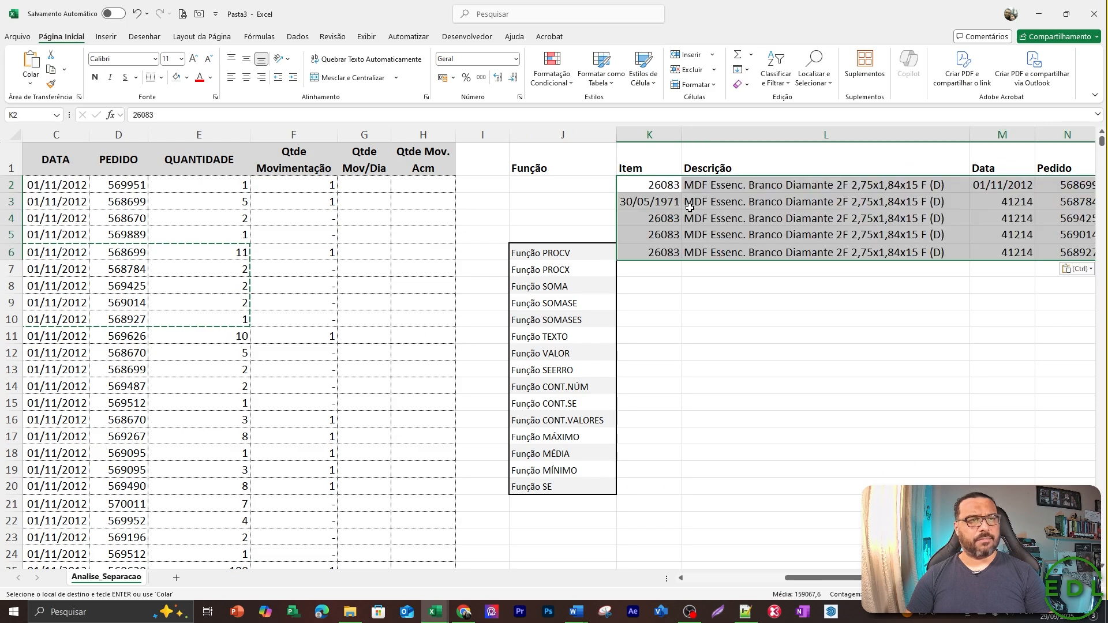
{"action": "key", "text": "Escape"}
Copy the date format of M2 onto the Data cells M3:M6 by pasting formats only.
{"action": "key", "text": "Right"}
{"action": "key", "text": "Right"}
{"action": "key", "text": "Right"}
{"action": "key", "text": "Left"}
{"action": "key", "text": "ctrl+c"}
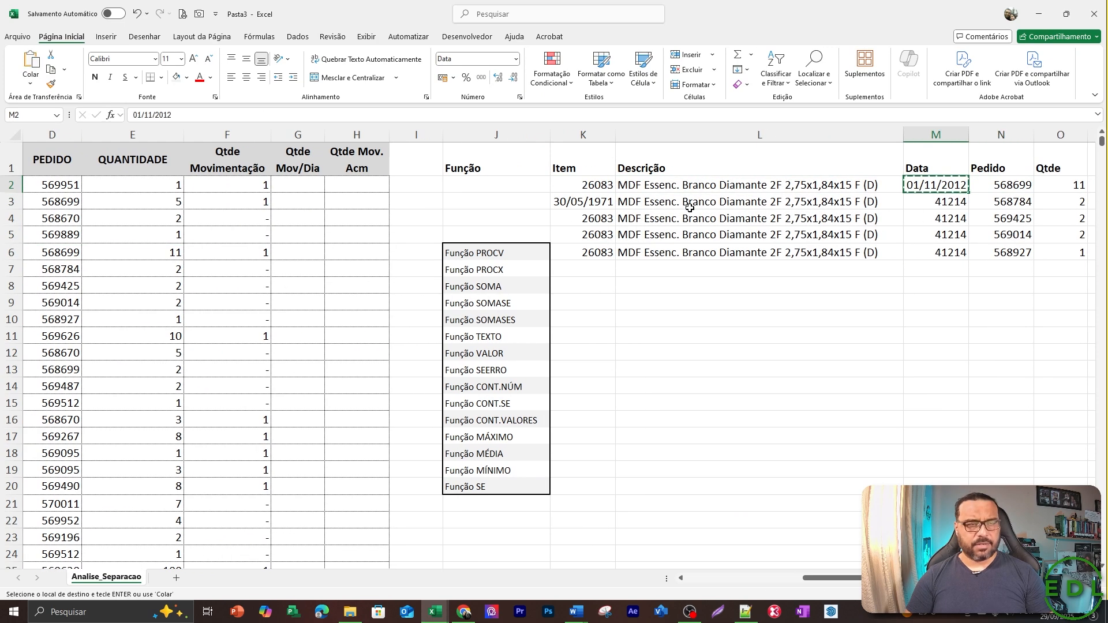
{"action": "key", "text": "Down"}
{"action": "key", "text": "shift+Down"}
{"action": "key", "text": "shift+Down"}
{"action": "key", "text": "shift+Down"}
{"action": "key", "text": "alt+c"}
{"action": "key", "text": "v"}
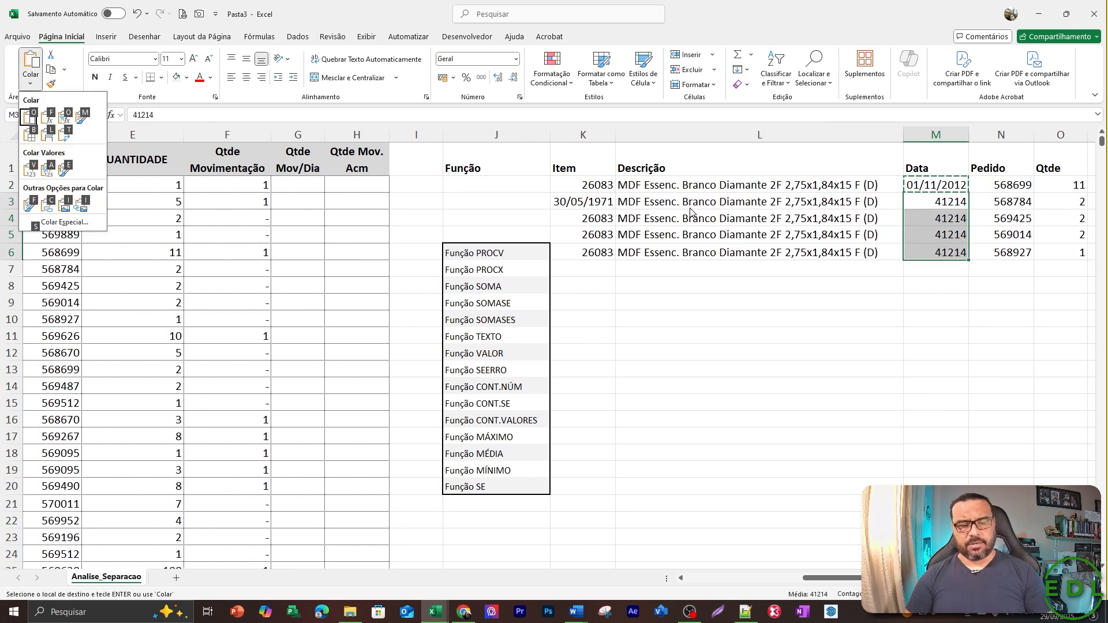
{"action": "key", "text": "e"}
{"action": "key", "text": "t"}
{"action": "key", "text": "Return"}
{"action": "key", "text": "Right"}
{"action": "key", "text": "Right"}
{"action": "key", "text": "Right"}
{"action": "key", "text": "Right"}
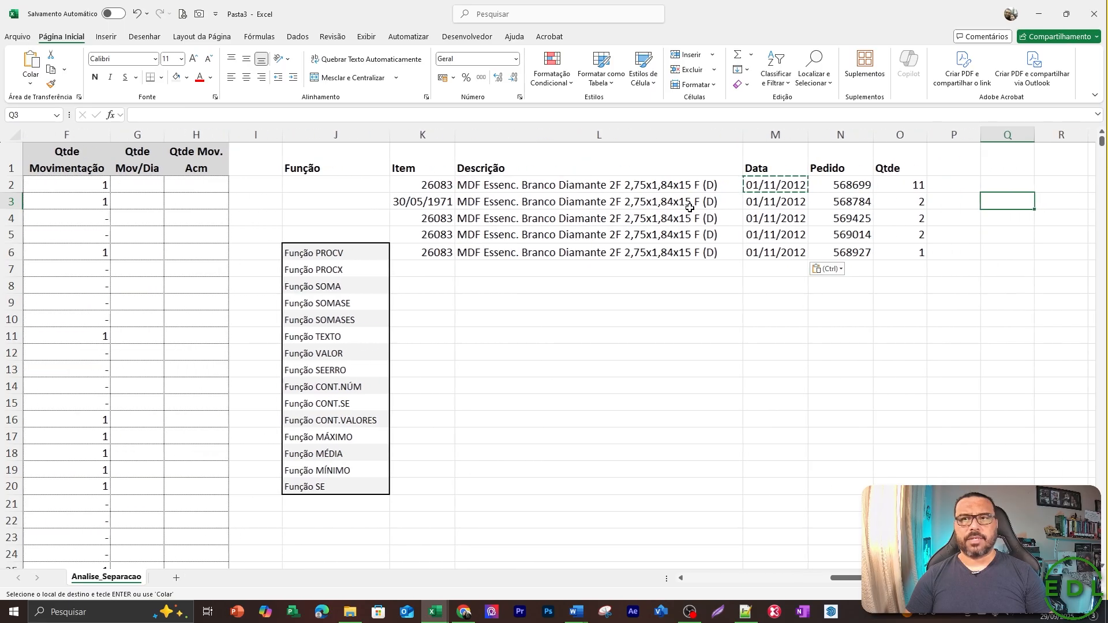
Copy the number format of K2 onto the Item cell K3 with the Formatos paste-special option.
{"action": "key", "text": "Left"}
{"action": "key", "text": "Left"}
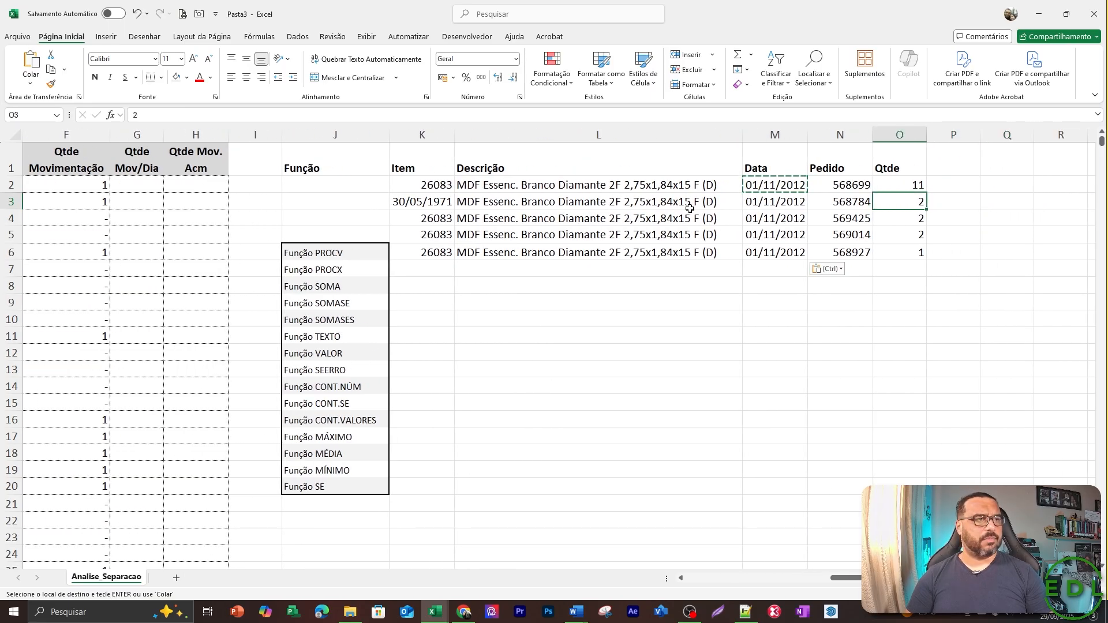
{"action": "key", "text": "Left"}
{"action": "key", "text": "Left"}
{"action": "key", "text": "Left"}
{"action": "key", "text": "Left"}
{"action": "key", "text": "Left"}
{"action": "key", "text": "Left"}
{"action": "key", "text": "Right"}
{"action": "key", "text": "Right"}
{"action": "key", "text": "Up"}
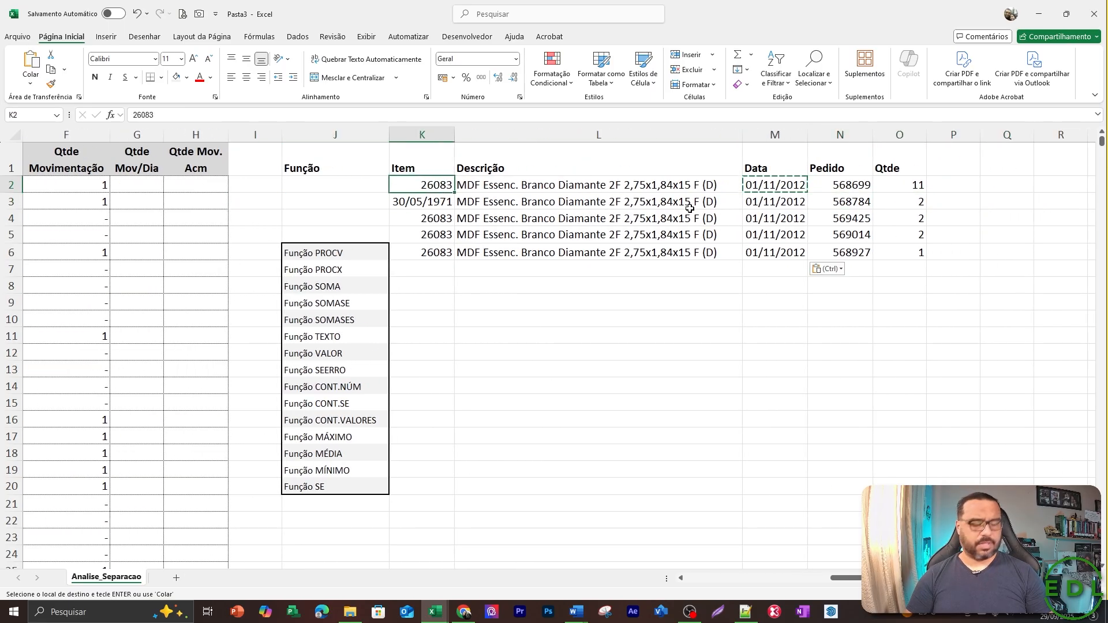
{"action": "key", "text": "ctrl+c"}
{"action": "key", "text": "Down"}
{"action": "key", "text": "alt"}
{"action": "key", "text": "c"}
{"action": "key", "text": "v"}
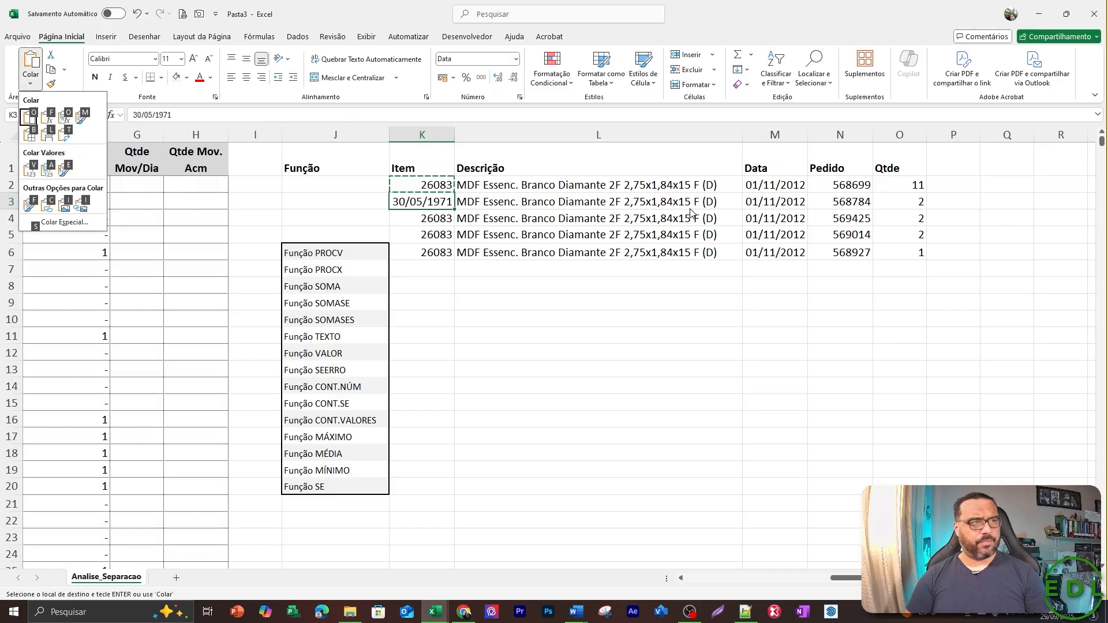
{"action": "key", "text": "s"}
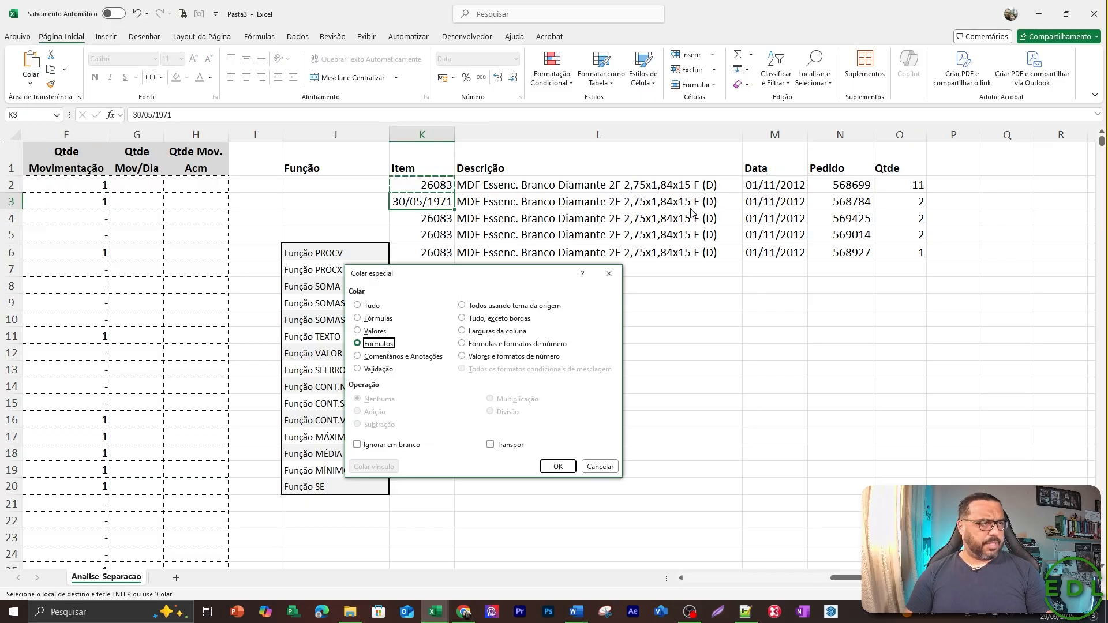
{"action": "key", "text": "Return"}
Check the pasted rows in K2:O6 from the item codes across to the orders.
{"action": "key", "text": "Down"}
{"action": "key", "text": "Down"}
{"action": "key", "text": "Down"}
{"action": "key", "text": "Up"}
{"action": "key", "text": "Up"}
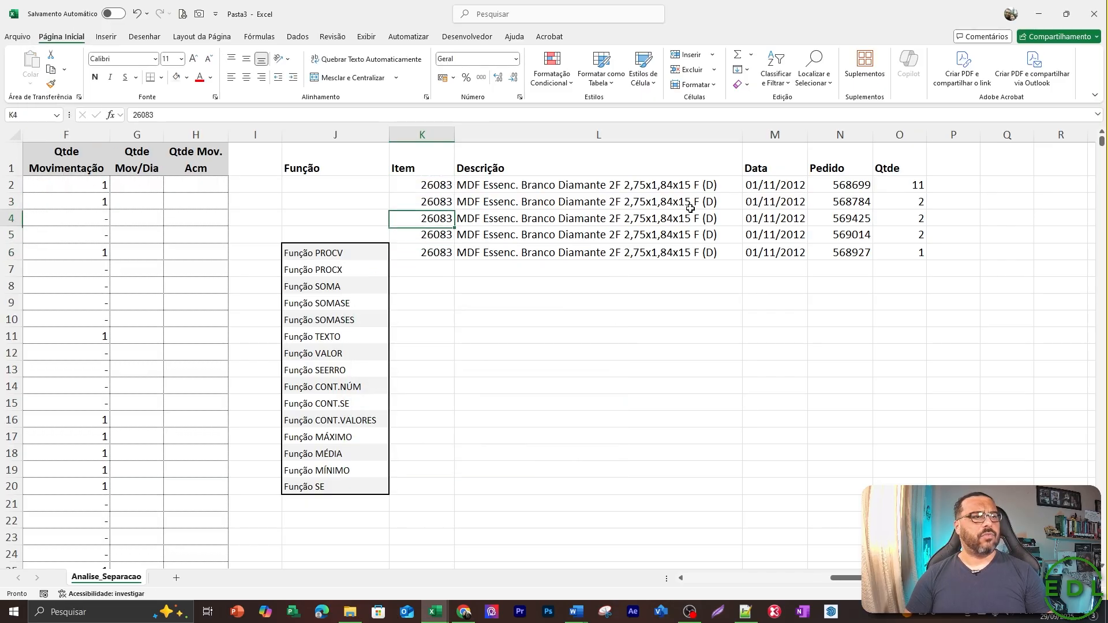
{"action": "key", "text": "Up"}
{"action": "key", "text": "Up"}
Total the quantities in O2:O6 with a SOMA formula in O7.
{"action": "key", "text": "Down"}
{"action": "key", "text": "Down"}
{"action": "key", "text": "Down"}
{"action": "key", "text": "Right"}
{"action": "key", "text": "Right"}
{"action": "key", "text": "Right"}
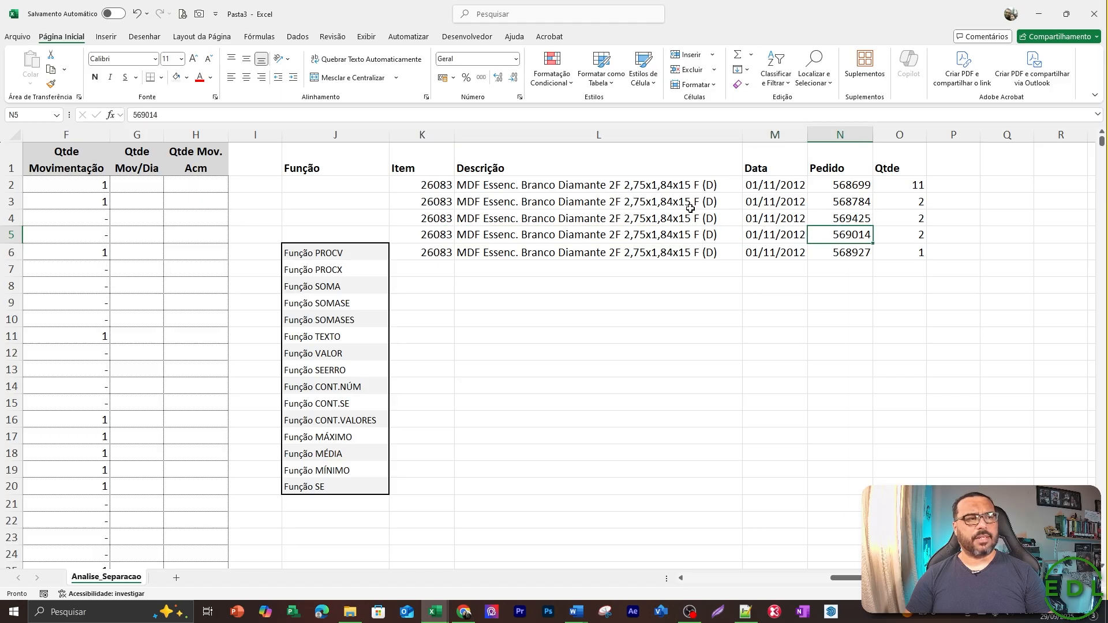
{"action": "key", "text": "Down"}
{"action": "key", "text": "Left"}
{"action": "key", "text": "Left"}
{"action": "key", "text": "Left"}
{"action": "key", "text": "Left"}
{"action": "key", "text": "Left"}
{"action": "key", "text": "Down"}
{"action": "key", "text": "Down"}
{"action": "key", "text": "Down"}
{"action": "key", "text": "Right"}
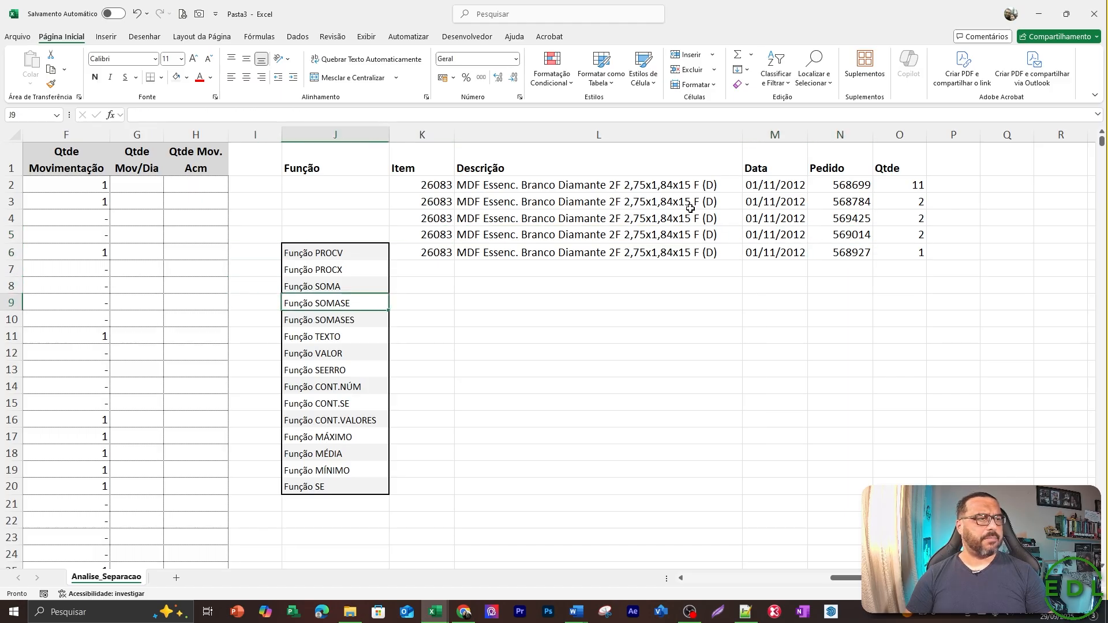
{"action": "key", "text": "Up"}
{"action": "key", "text": "Right"}
{"action": "key", "text": "Right"}
{"action": "key", "text": "Right"}
{"action": "key", "text": "Right"}
{"action": "key", "text": "Right"}
{"action": "key", "text": "Up"}
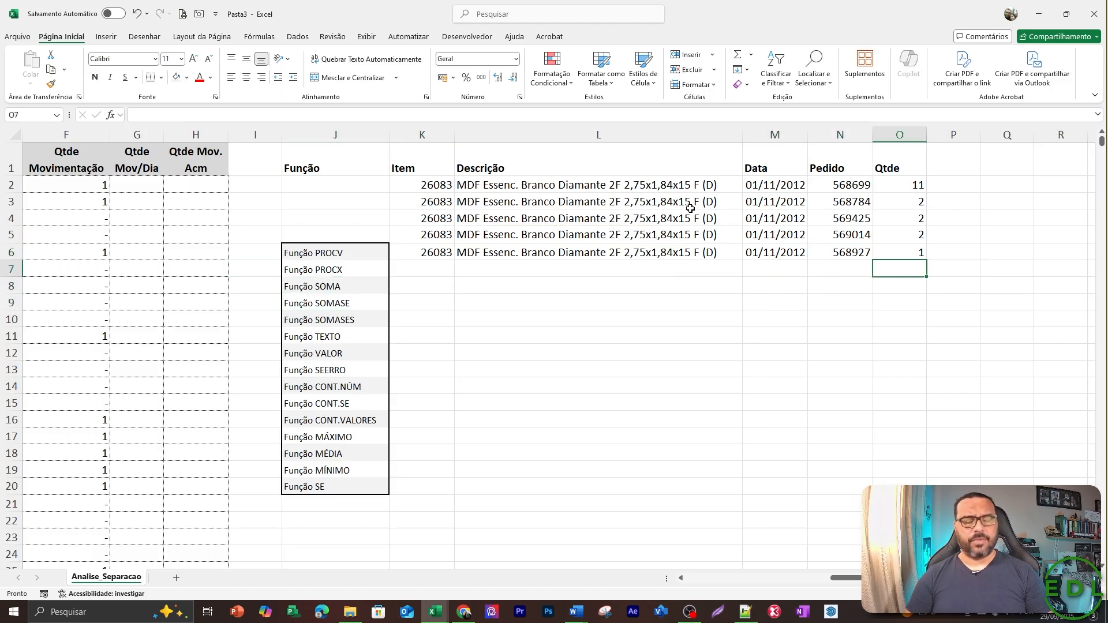
{"action": "type", "text": "="}
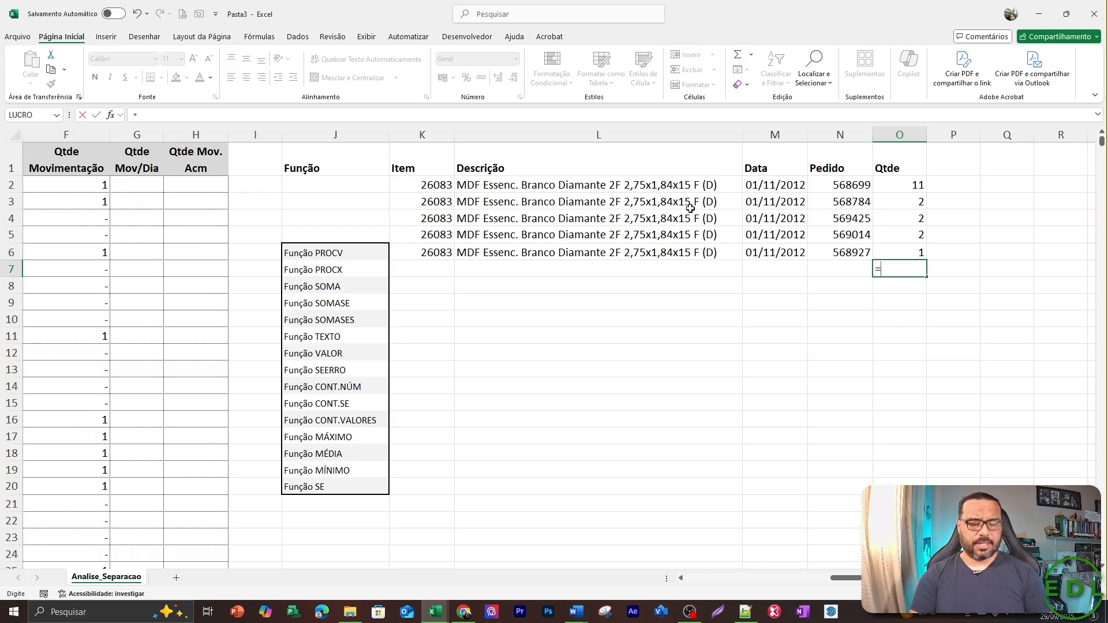
{"action": "type", "text": "soma("}
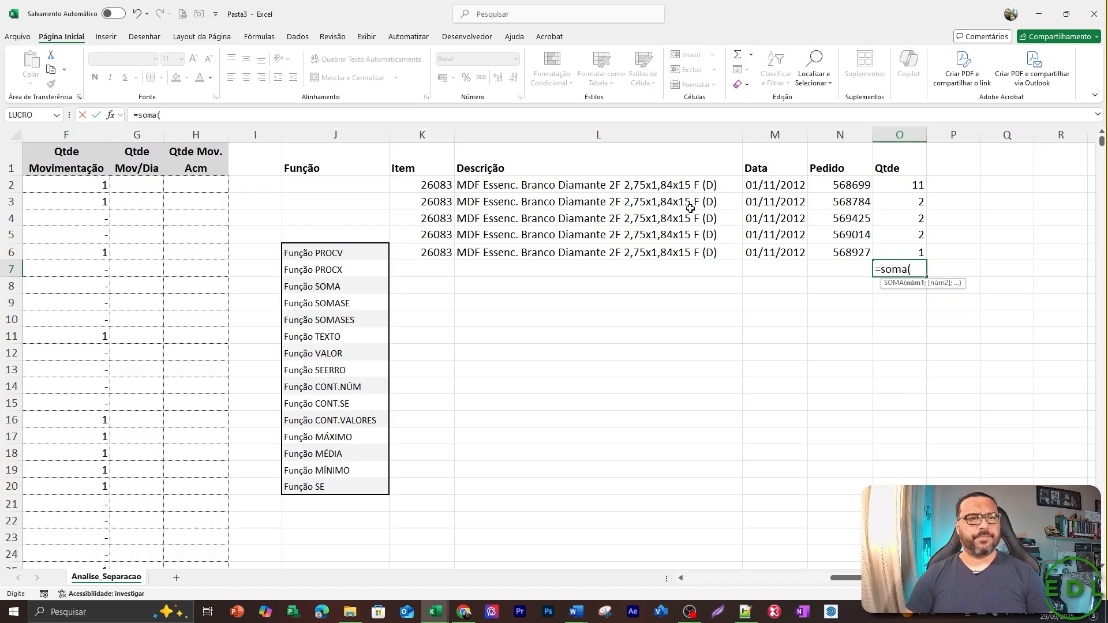
{"action": "key", "text": "Up"}
{"action": "key", "text": "shift+Up"}
{"action": "key", "text": "shift+Up"}
{"action": "key", "text": "shift+Up"}
{"action": "key", "text": "shift+Up"}
{"action": "key", "text": "Return"}
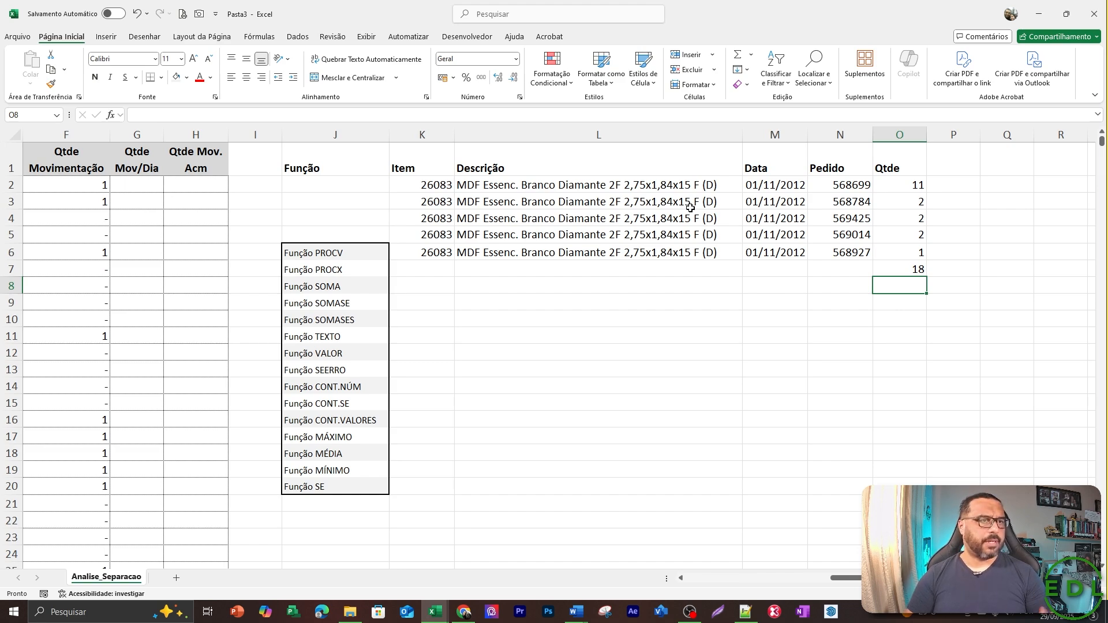
Check the source quantities of item 26083 in column E of the order table.
{"action": "key", "text": "Left"}
{"action": "key", "text": "Left"}
{"action": "key", "text": "Left"}
{"action": "key", "text": "Left"}
{"action": "key", "text": "Left"}
{"action": "key", "text": "Left"}
{"action": "key", "text": "Left"}
{"action": "key", "text": "Left"}
{"action": "key", "text": "Left"}
{"action": "key", "text": "Left"}
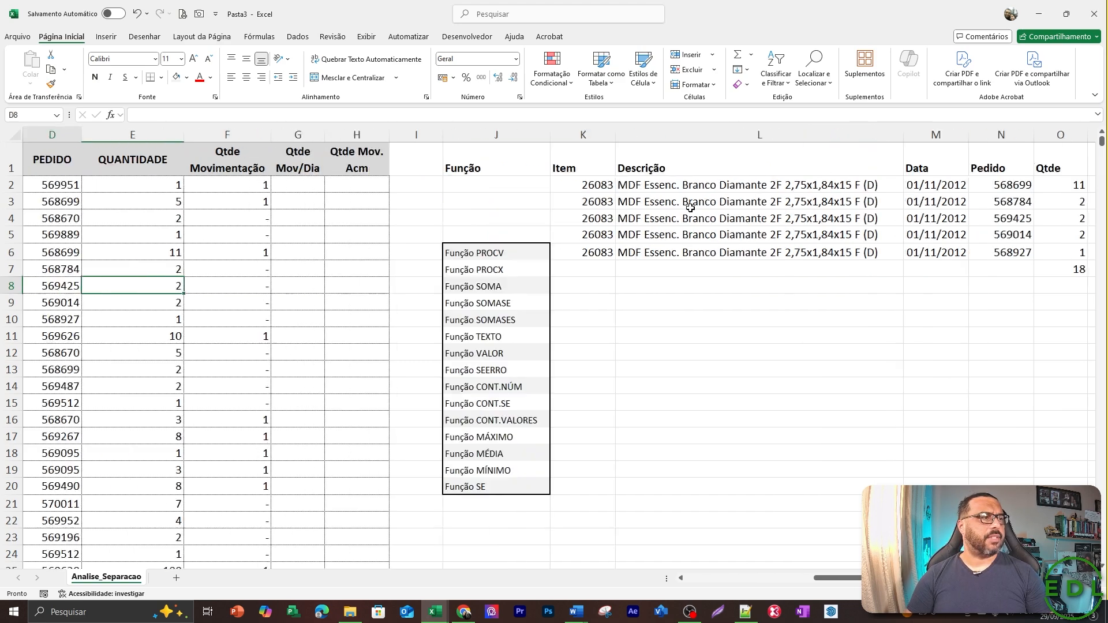
{"action": "key", "text": "Up"}
{"action": "key", "text": "Up"}
{"action": "key", "text": "Up"}
{"action": "key", "text": "Down"}
{"action": "key", "text": "Down"}
{"action": "key", "text": "Down"}
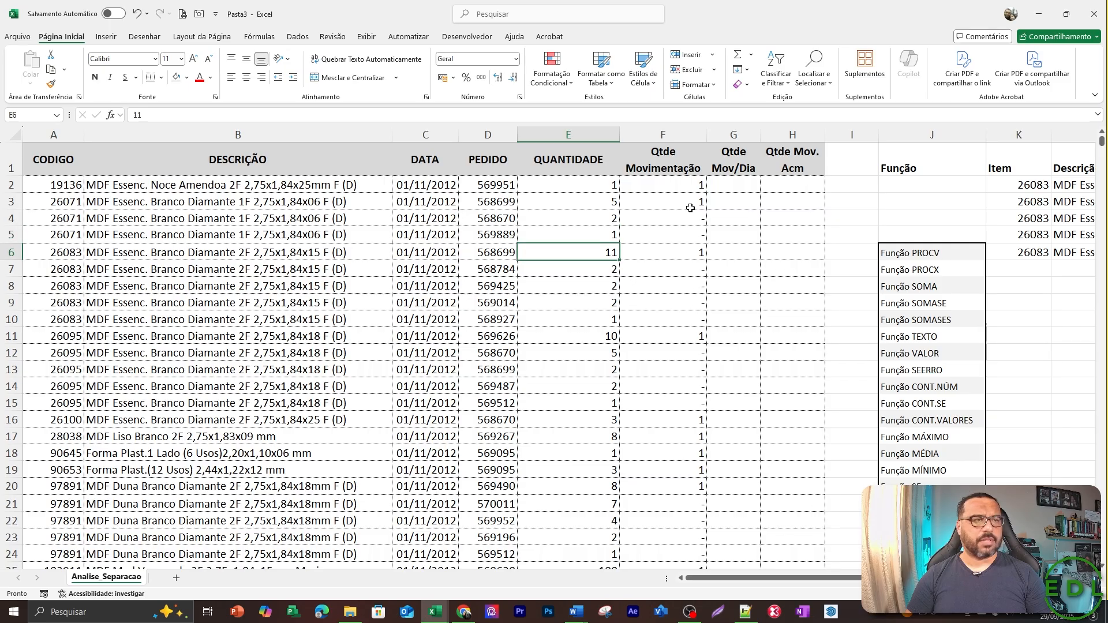
{"action": "key", "text": "Right"}
{"action": "key", "text": "Right"}
{"action": "key", "text": "Right"}
{"action": "key", "text": "Right"}
{"action": "key", "text": "Right"}
{"action": "key", "text": "Right"}
{"action": "key", "text": "Right"}
{"action": "key", "text": "Right"}
{"action": "key", "text": "Right"}
{"action": "key", "text": "Right"}
{"action": "key", "text": "Right"}
{"action": "key", "text": "Right"}
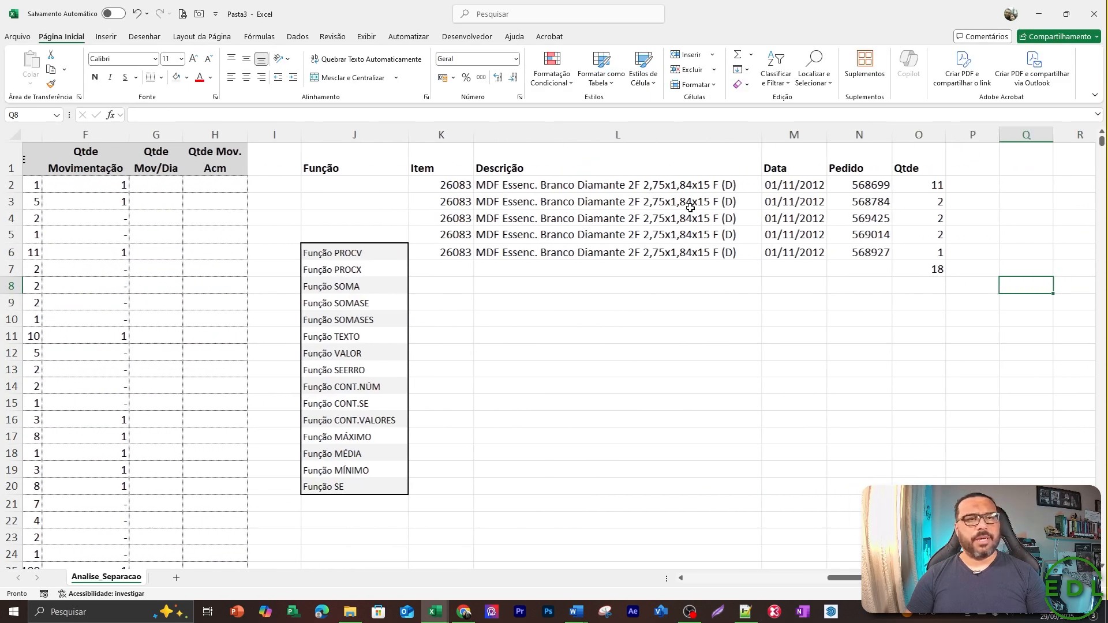
Clear the total in O7, insert an AutoSum of O2:O6 there, and undo that entry.
{"action": "key", "text": "Up"}
{"action": "key", "text": "Left"}
{"action": "key", "text": "Left"}
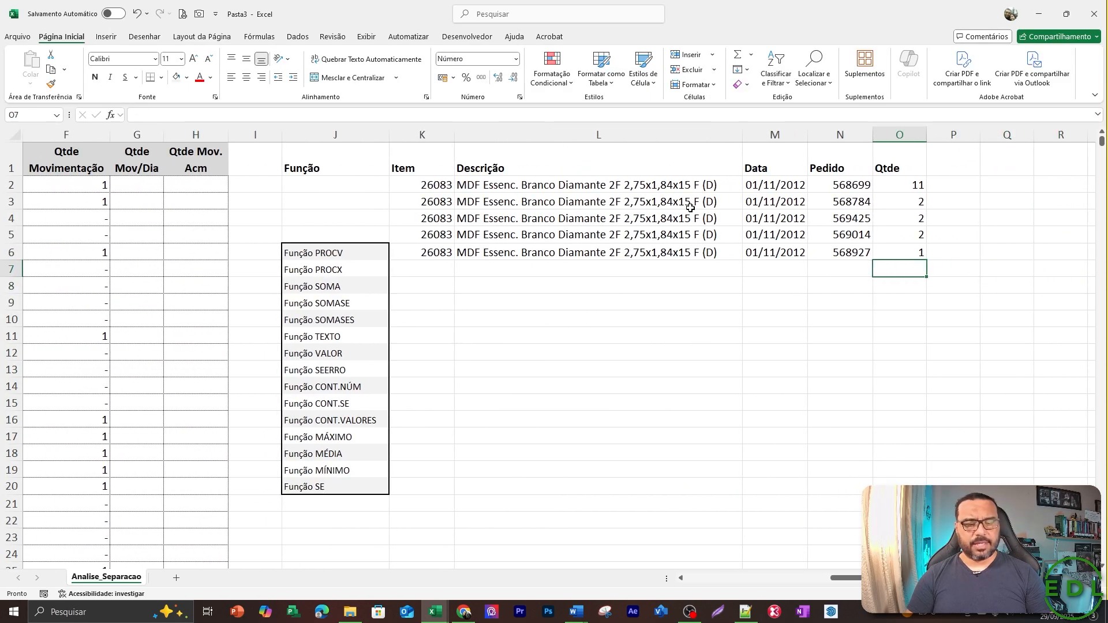
{"action": "key", "text": "alt+equal"}
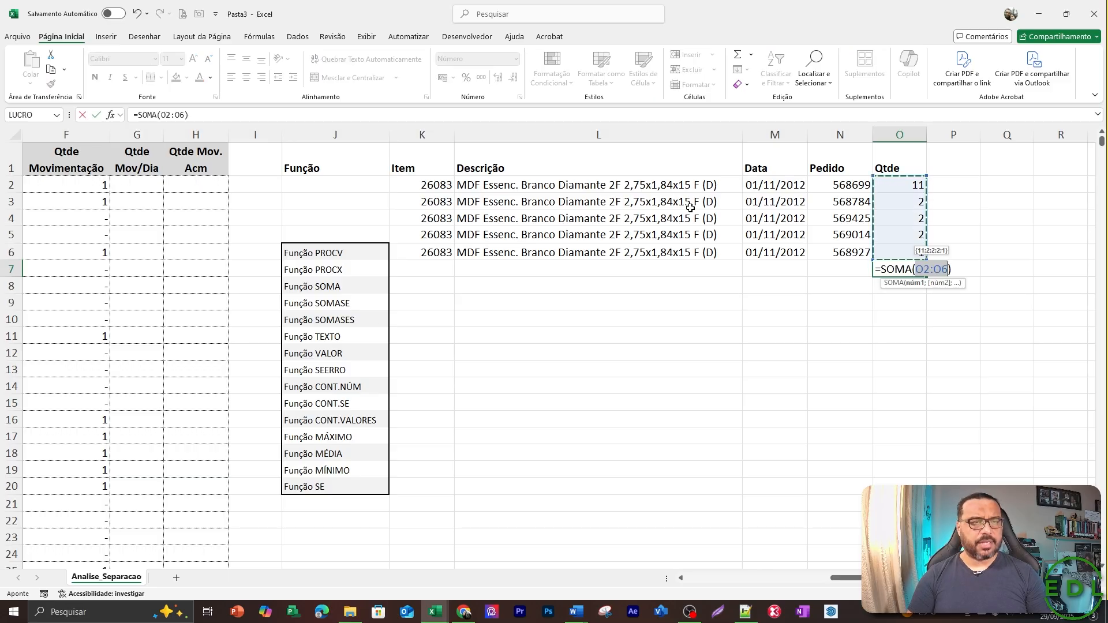
{"action": "key", "text": "Return"}
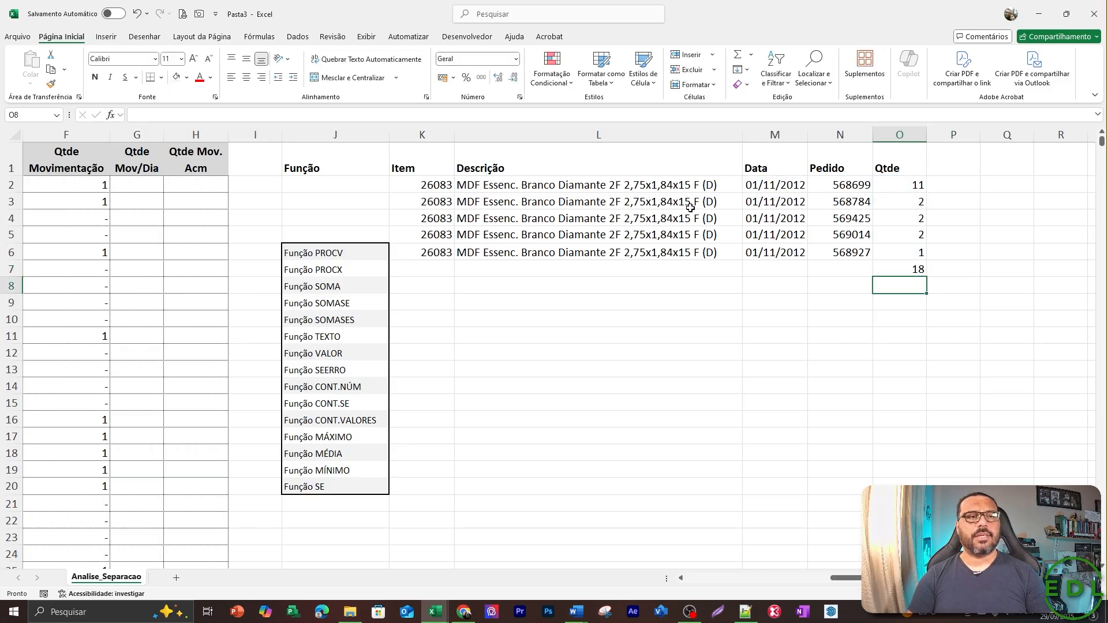
{"action": "key", "text": "ctrl+z"}
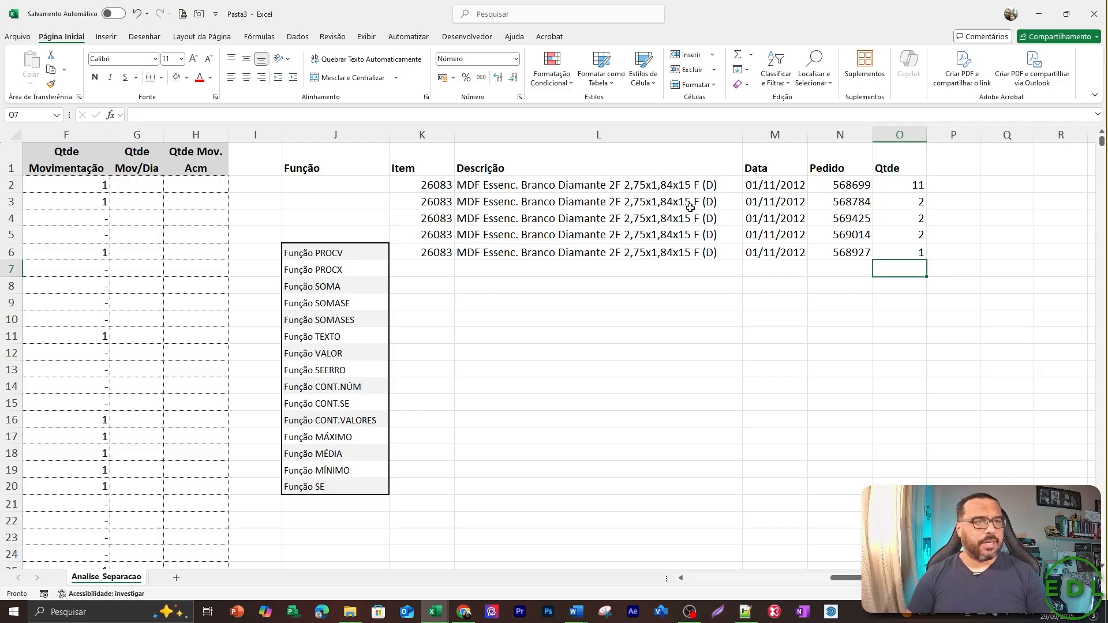
Clear the contents of the item 26083 rows in K2:O6 of the results area.
{"action": "key", "text": "Left"}
{"action": "key", "text": "Left"}
{"action": "key", "text": "Left"}
{"action": "key", "text": "Left"}
{"action": "key", "text": "Left"}
{"action": "key", "text": "Left"}
{"action": "key", "text": "Up"}
{"action": "key", "text": "Up"}
{"action": "key", "text": "Up"}
{"action": "key", "text": "Up"}
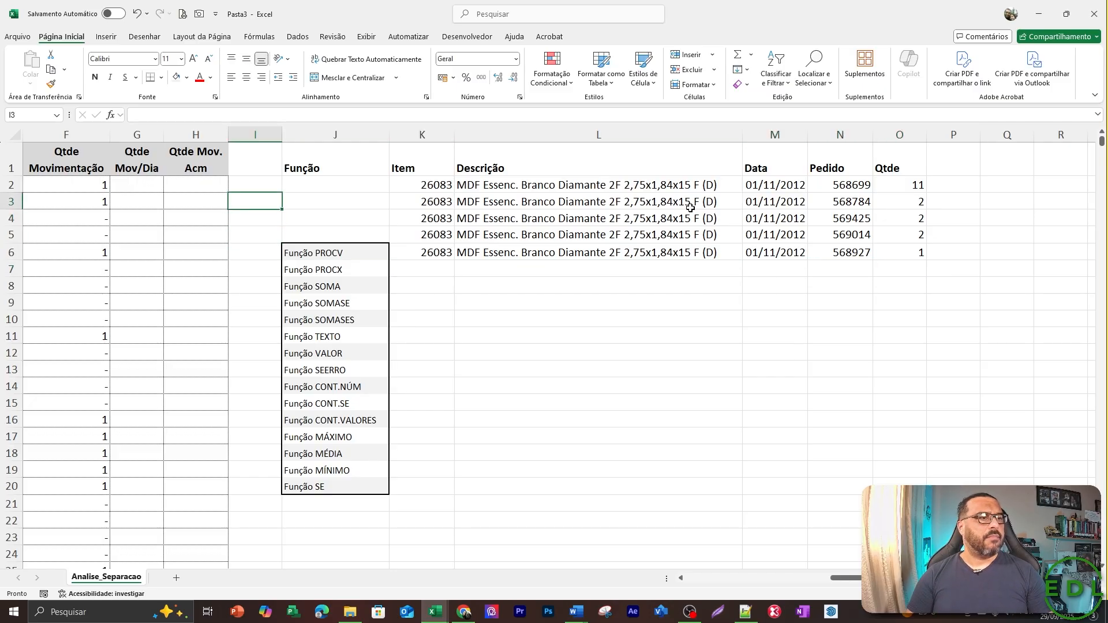
{"action": "key", "text": "Right"}
{"action": "key", "text": "Right"}
{"action": "key", "text": "Right"}
{"action": "key", "text": "Up"}
{"action": "key", "text": "Left"}
{"action": "key", "text": "ctrl+shift+Down"}
{"action": "key", "text": "ctrl+shift+Right"}
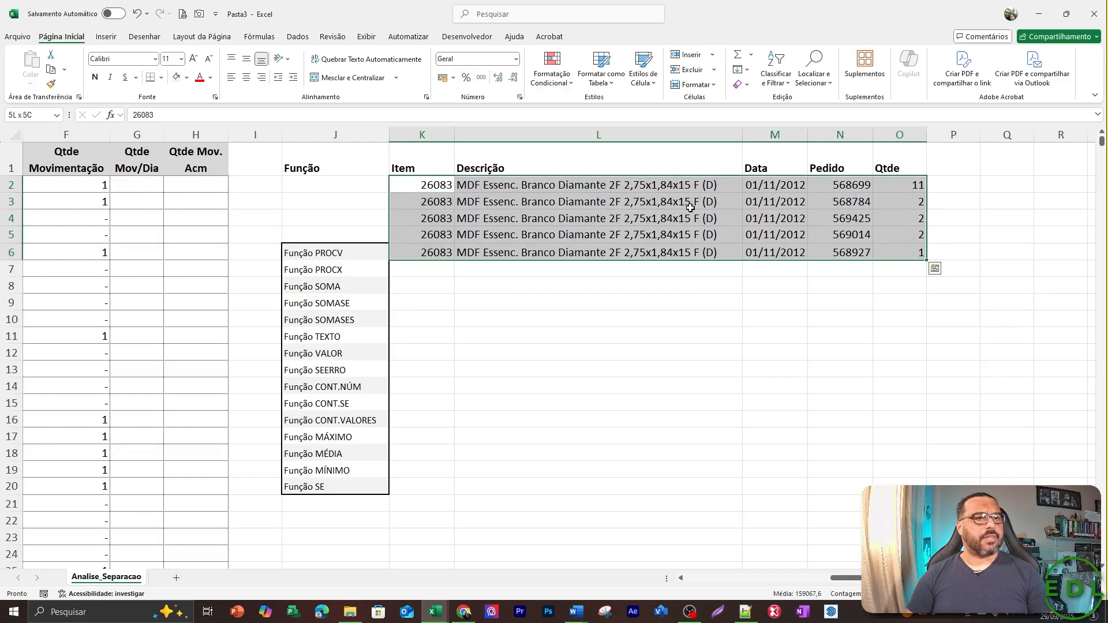
{"action": "key", "text": "Delete"}
Go to the Função SOMASE entry in the function list.
{"action": "key", "text": "Down"}
{"action": "key", "text": "Down"}
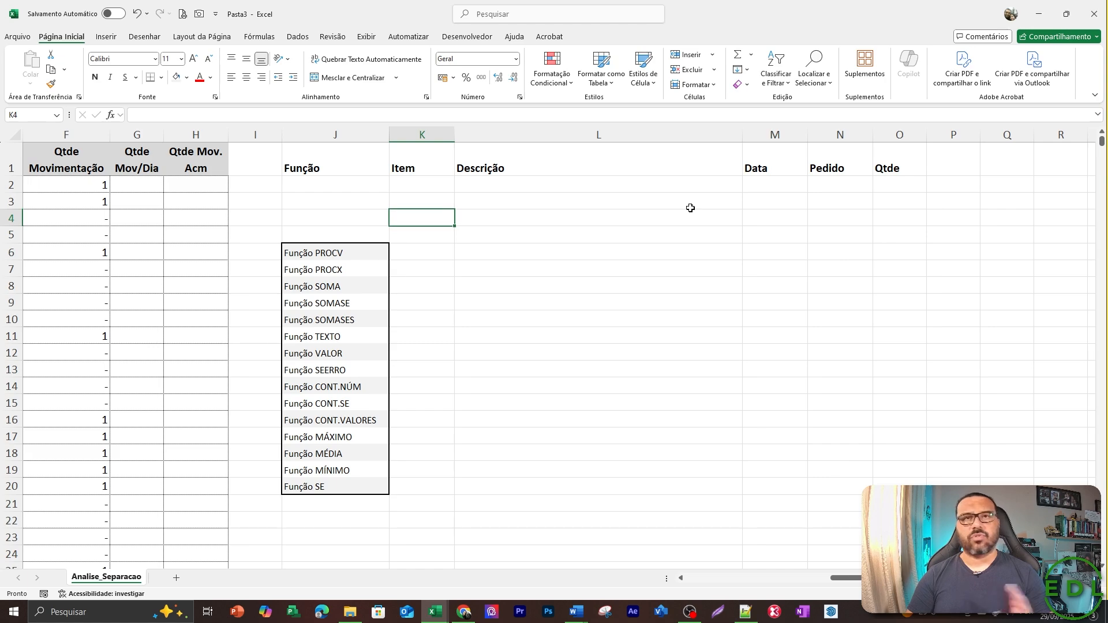
{"action": "key", "text": "Down"}
{"action": "key", "text": "Down"}
{"action": "key", "text": "Down"}
{"action": "key", "text": "Down"}
{"action": "key", "text": "Down"}
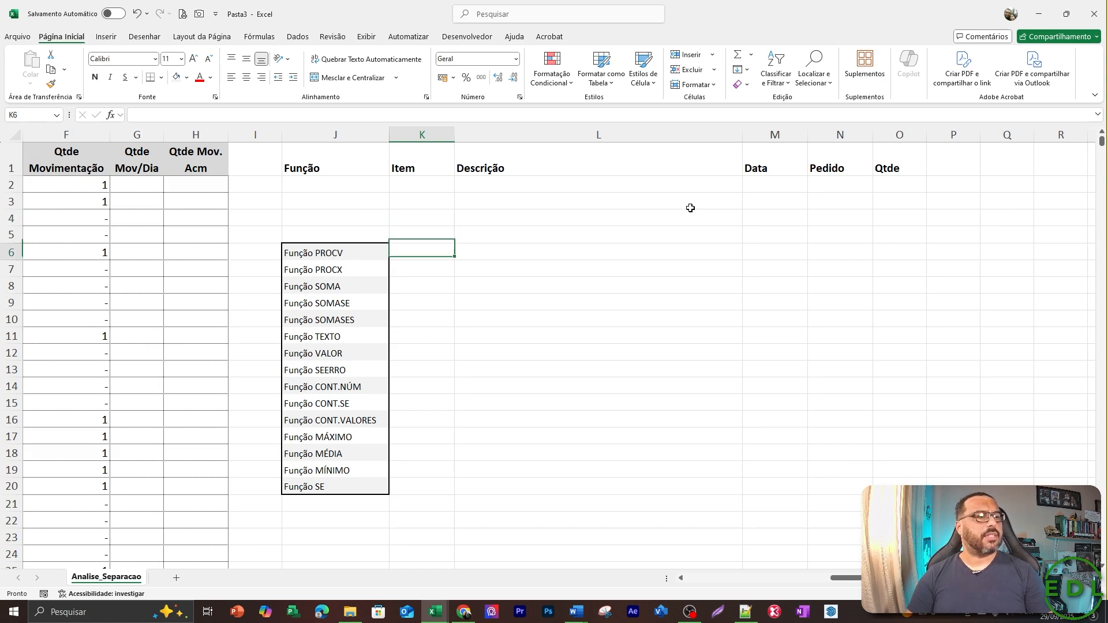
{"action": "key", "text": "Left"}
{"action": "key", "text": "Left"}
{"action": "key", "text": "Right"}
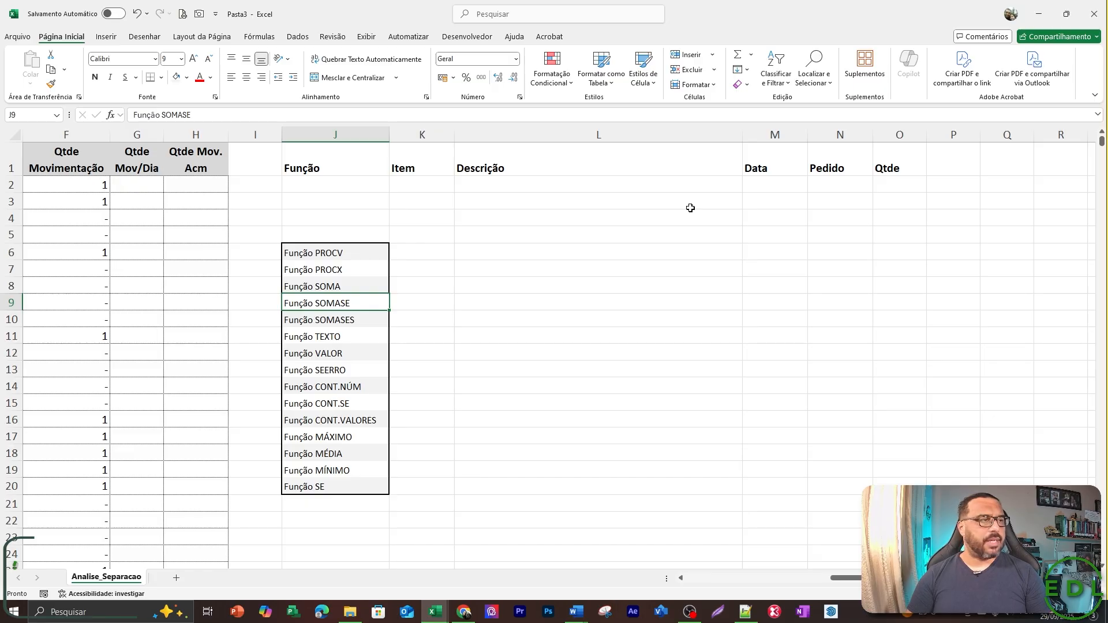
Look across the order table from the item codes to the movement quantities and along the empty results row 2.
{"action": "key", "text": "Up"}
{"action": "key", "text": "Left"}
{"action": "key", "text": "Left"}
{"action": "key", "text": "Left"}
{"action": "key", "text": "Left"}
{"action": "key", "text": "Left"}
{"action": "key", "text": "Left"}
{"action": "key", "text": "Left"}
{"action": "key", "text": "Left"}
{"action": "key", "text": "Left"}
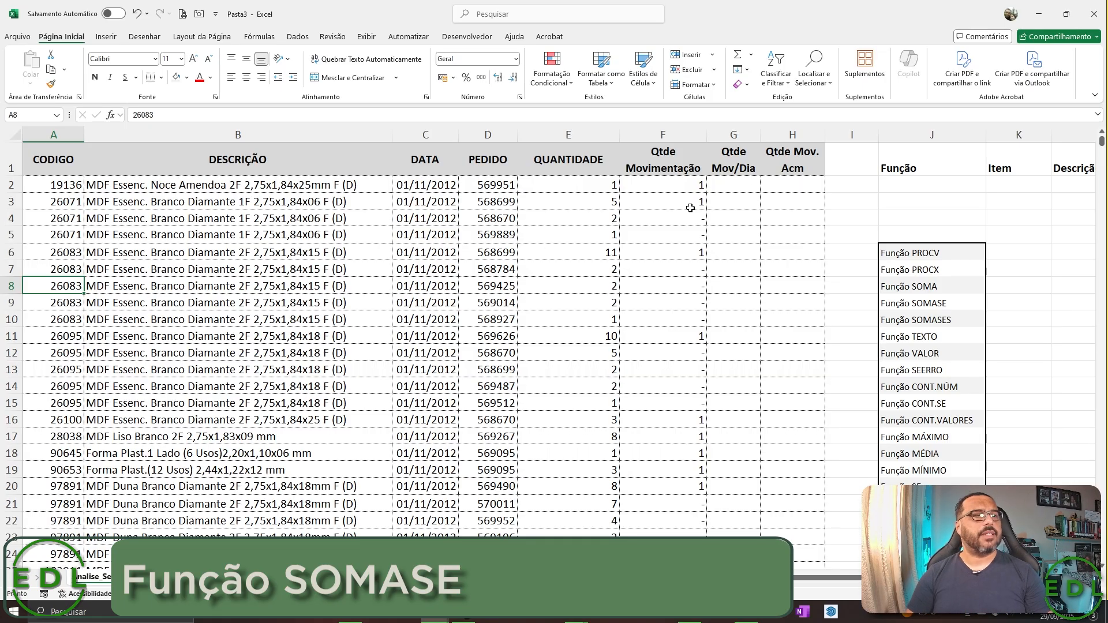
{"action": "key", "text": "Right"}
{"action": "key", "text": "Right"}
{"action": "key", "text": "Right"}
{"action": "key", "text": "Right"}
{"action": "key", "text": "Right"}
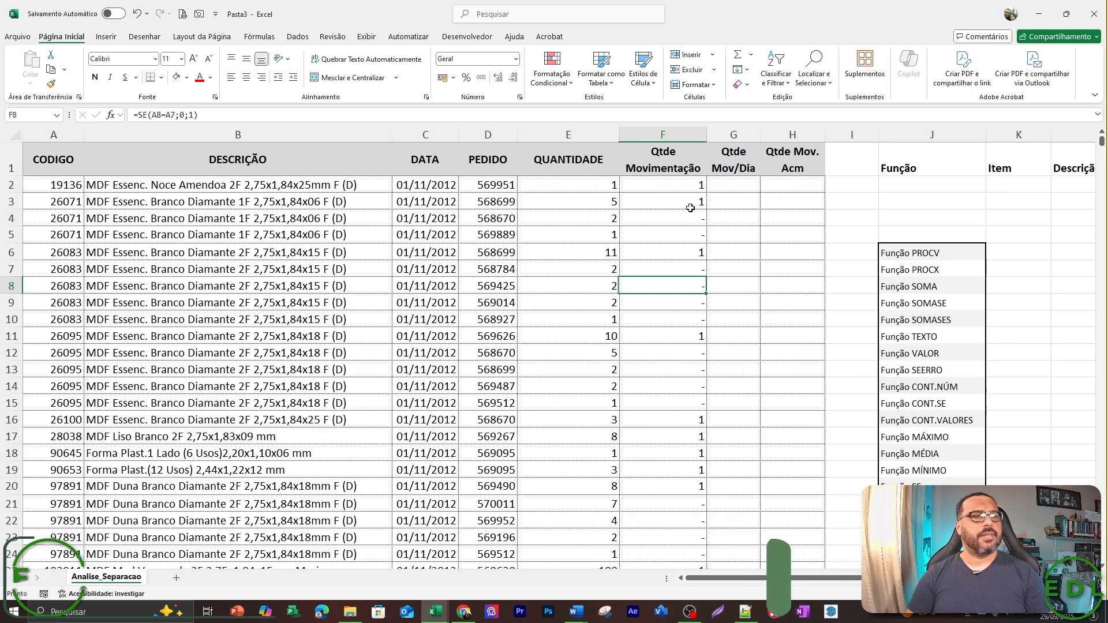
{"action": "key", "text": "Right"}
{"action": "key", "text": "Right"}
{"action": "key", "text": "Right"}
{"action": "key", "text": "Right"}
{"action": "key", "text": "Right"}
{"action": "key", "text": "Up"}
{"action": "key", "text": "Up"}
{"action": "key", "text": "Up"}
{"action": "key", "text": "Up"}
{"action": "key", "text": "Up"}
{"action": "key", "text": "Up"}
{"action": "key", "text": "Right"}
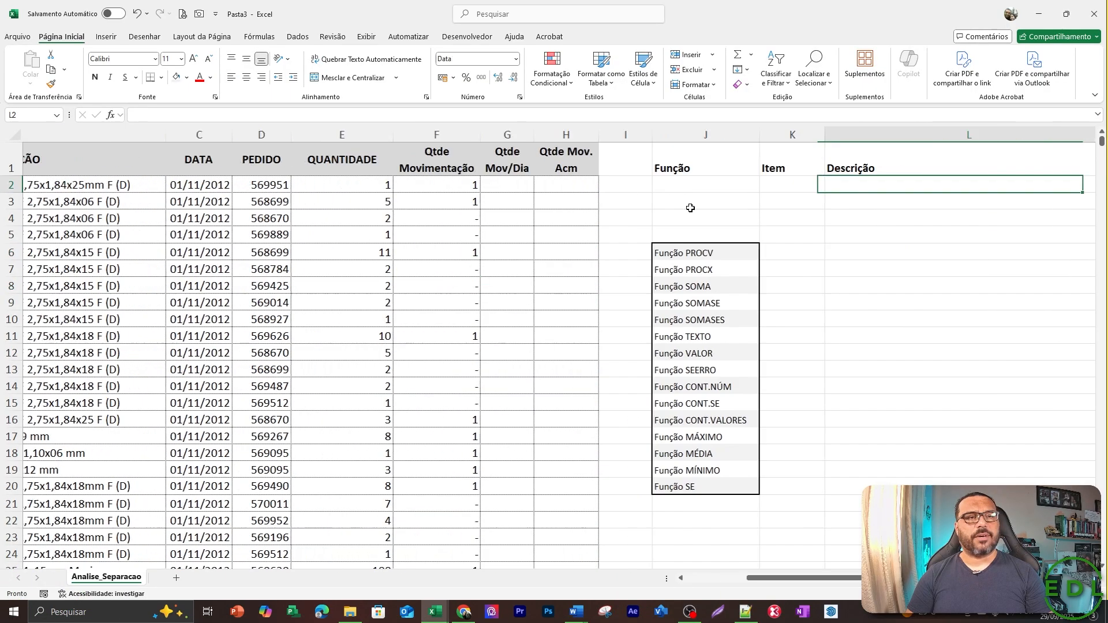
{"action": "key", "text": "Right"}
{"action": "key", "text": "Right"}
{"action": "key", "text": "Right"}
{"action": "key", "text": "Left"}
{"action": "key", "text": "Left"}
{"action": "key", "text": "Left"}
{"action": "key", "text": "Left"}
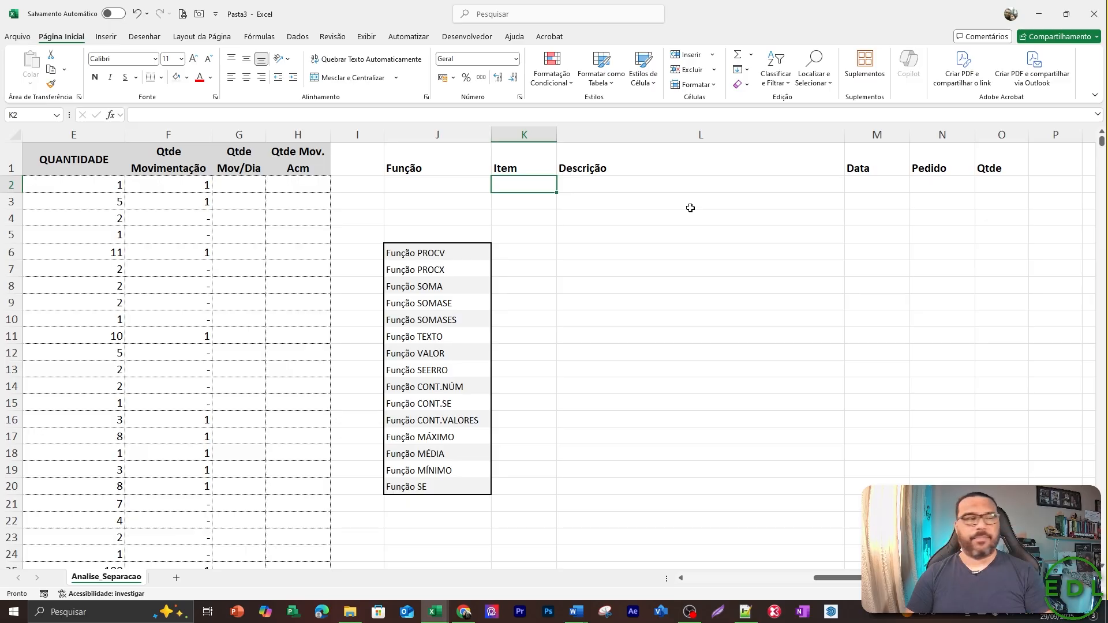
Copy item code 26071 from A3 into the Item cell K2.
{"action": "key", "text": "Home"}
{"action": "key", "text": "Down"}
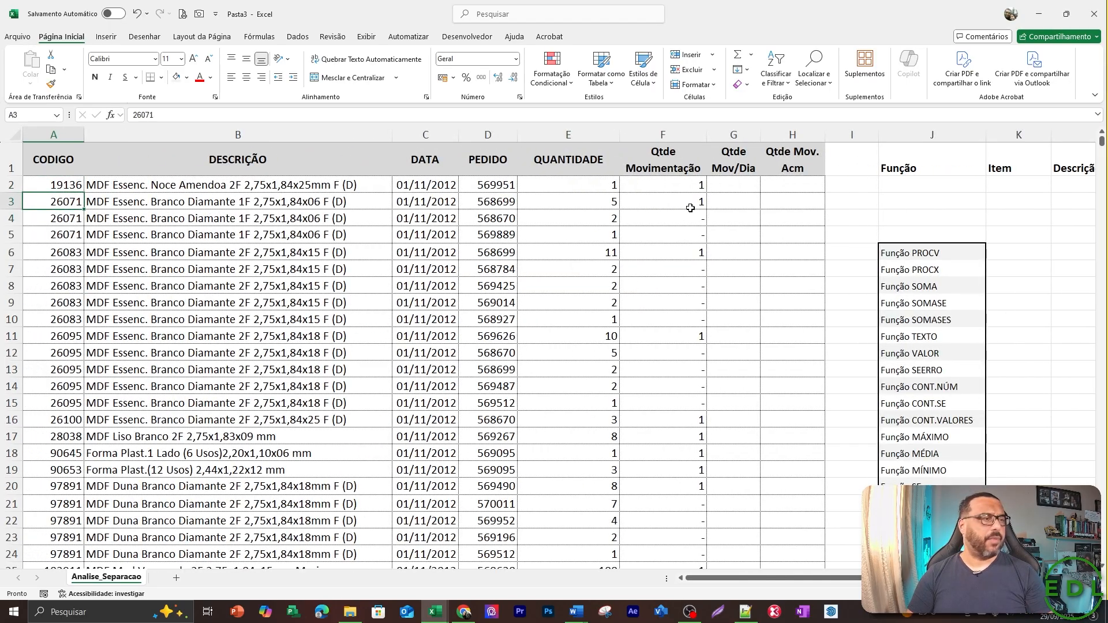
{"action": "key", "text": "ctrl+c"}
{"action": "key", "text": "Right"}
{"action": "key", "text": "Right"}
{"action": "key", "text": "Right"}
{"action": "key", "text": "Right"}
{"action": "key", "text": "Right"}
{"action": "key", "text": "Right"}
{"action": "key", "text": "Right"}
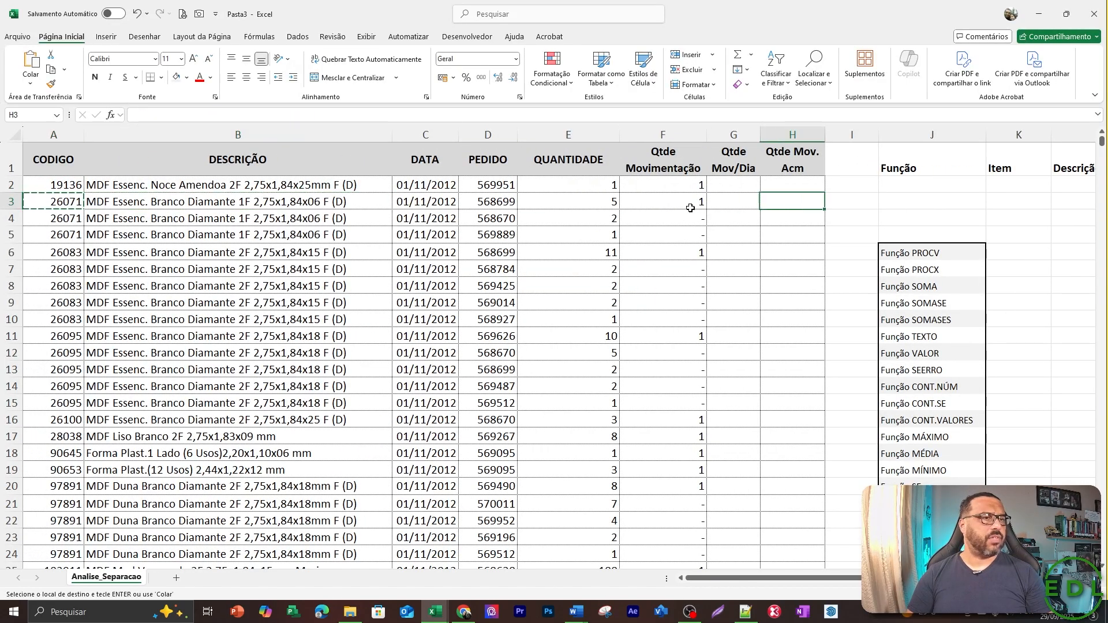
{"action": "key", "text": "Right"}
{"action": "key", "text": "Right"}
{"action": "key", "text": "Right"}
{"action": "key", "text": "Right"}
{"action": "key", "text": "Up"}
{"action": "key", "text": "Left"}
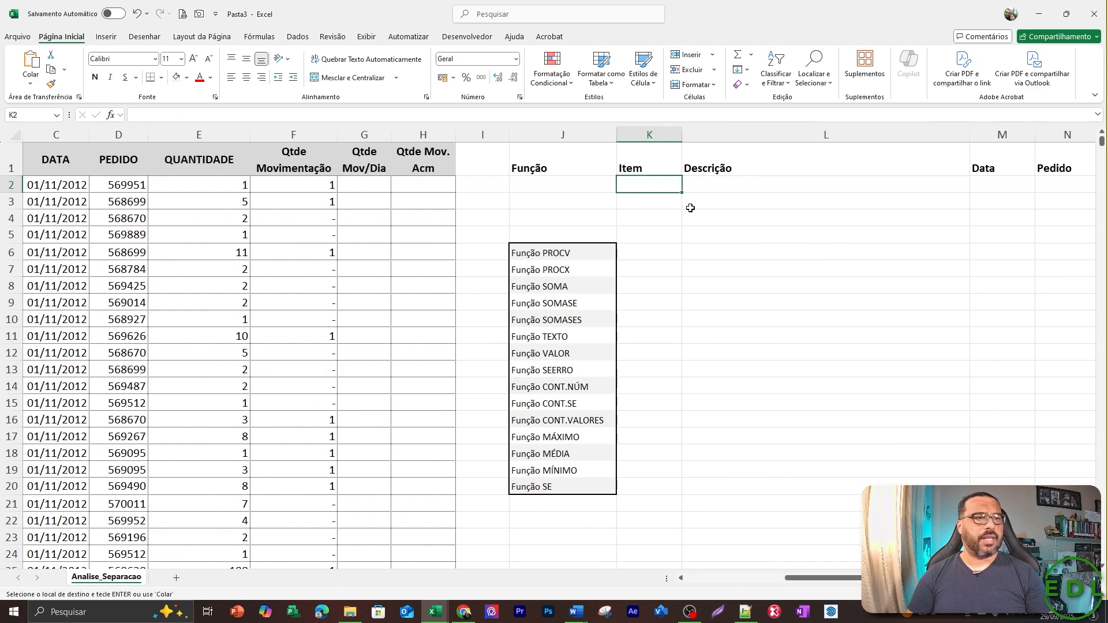
{"action": "key", "text": "ctrl+v"}
{"action": "key", "text": "Escape"}
{"action": "key", "text": "Down"}
{"action": "key", "text": "Left"}
{"action": "key", "text": "Left"}
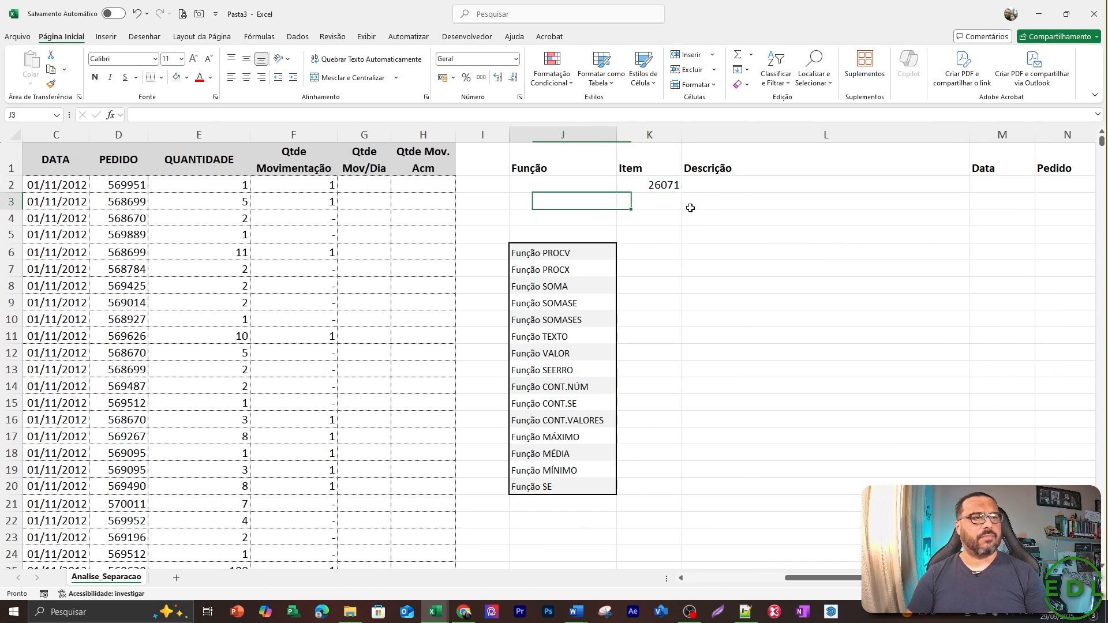
Copy the three item 26071 rows from code to quantity, A3:E5.
{"action": "key", "text": "Home"}
{"action": "key", "text": "shift+Down"}
{"action": "key", "text": "shift+Down"}
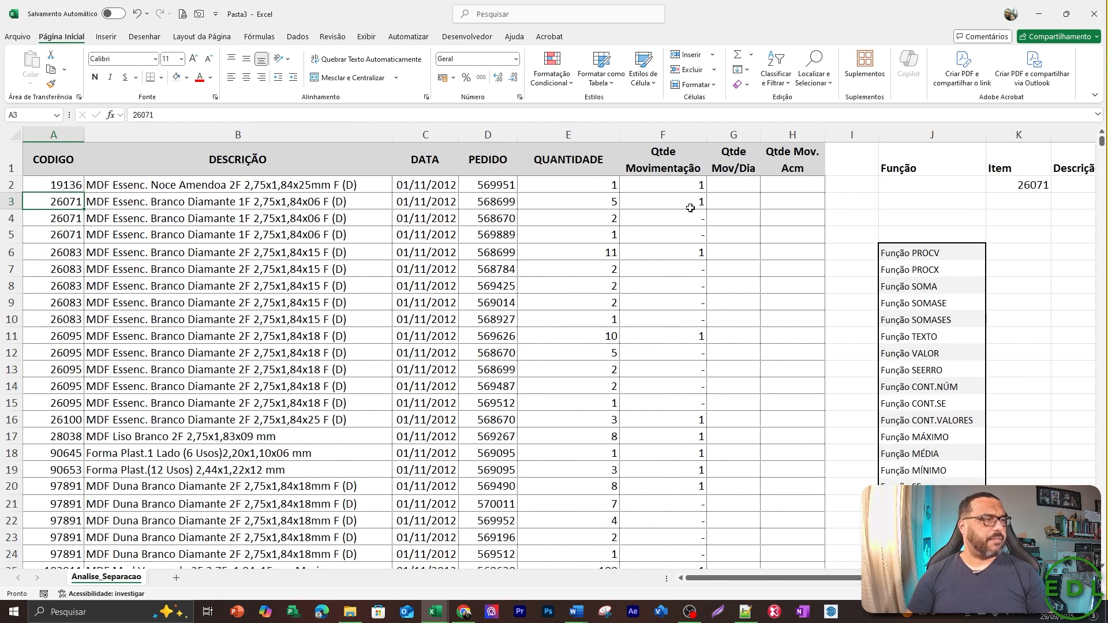
{"action": "key", "text": "shift+Right"}
{"action": "key", "text": "shift+Right"}
{"action": "key", "text": "shift+Right"}
{"action": "key", "text": "shift+Right"}
{"action": "key", "text": "shift+Right"}
{"action": "key", "text": "shift+Right"}
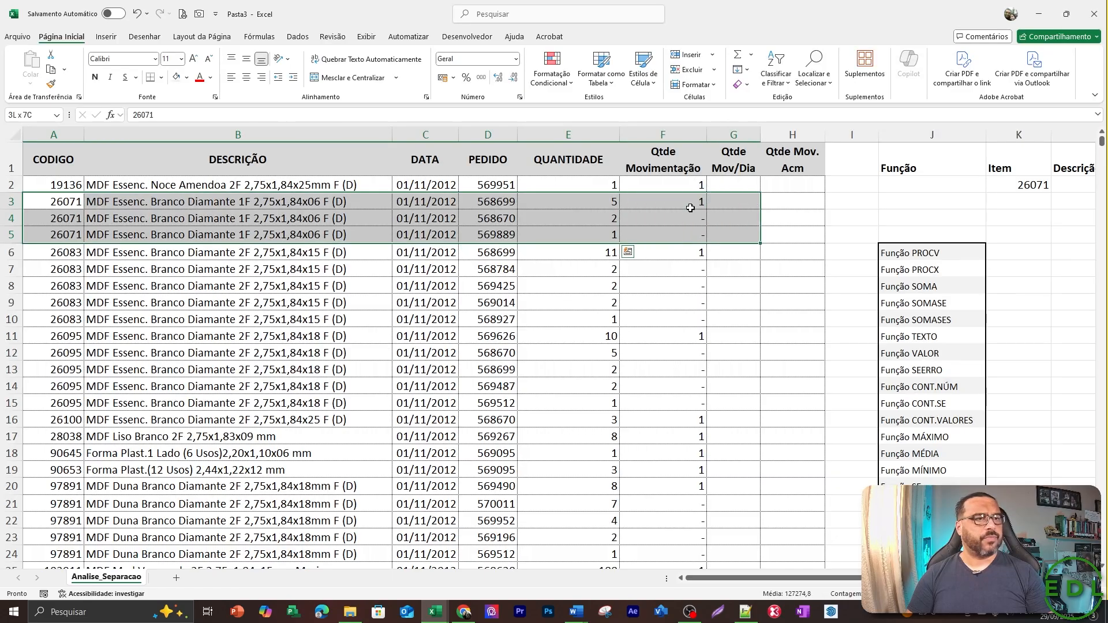
{"action": "key", "text": "shift+Left"}
{"action": "key", "text": "shift+Left"}
{"action": "key", "text": "ctrl+c"}
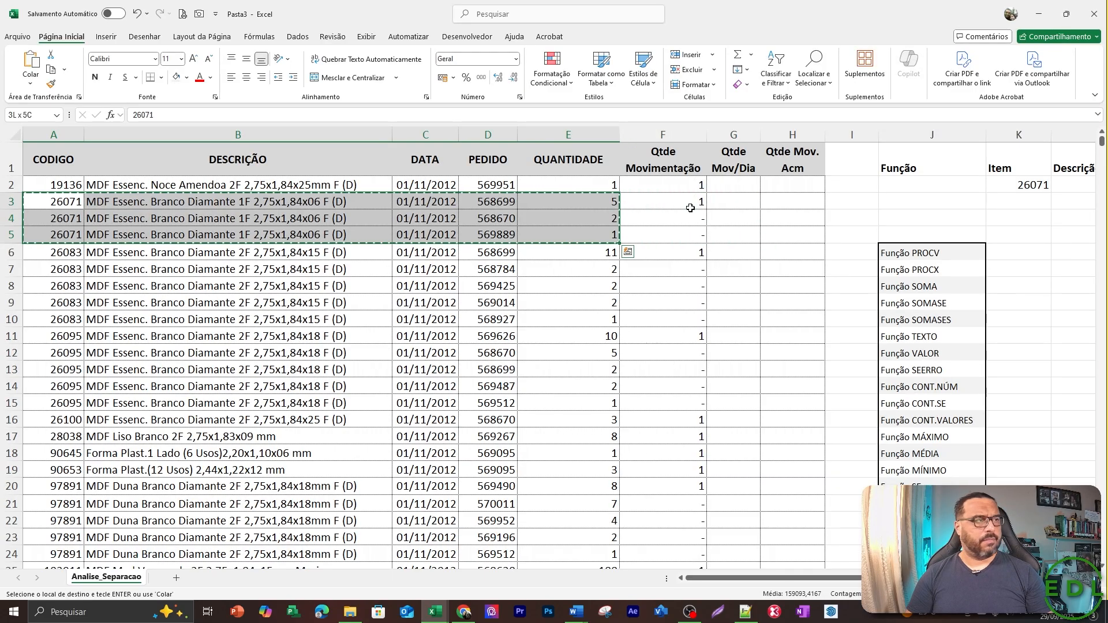
Paste the copied item 26071 rows as values into the results area starting at K5.
{"action": "key", "text": "Right"}
{"action": "key", "text": "Right"}
{"action": "key", "text": "Right"}
{"action": "key", "text": "Right"}
{"action": "key", "text": "Right"}
{"action": "key", "text": "Right"}
{"action": "key", "text": "Right"}
{"action": "key", "text": "Right"}
{"action": "key", "text": "Right"}
{"action": "key", "text": "Right"}
{"action": "key", "text": "Right"}
{"action": "key", "text": "Right"}
{"action": "key", "text": "Right"}
{"action": "key", "text": "Right"}
{"action": "key", "text": "Right"}
{"action": "key", "text": "Right"}
{"action": "key", "text": "Right"}
{"action": "key", "text": "Left"}
{"action": "key", "text": "Left"}
{"action": "key", "text": "Left"}
{"action": "key", "text": "Left"}
{"action": "key", "text": "Left"}
{"action": "key", "text": "Left"}
{"action": "key", "text": "Left"}
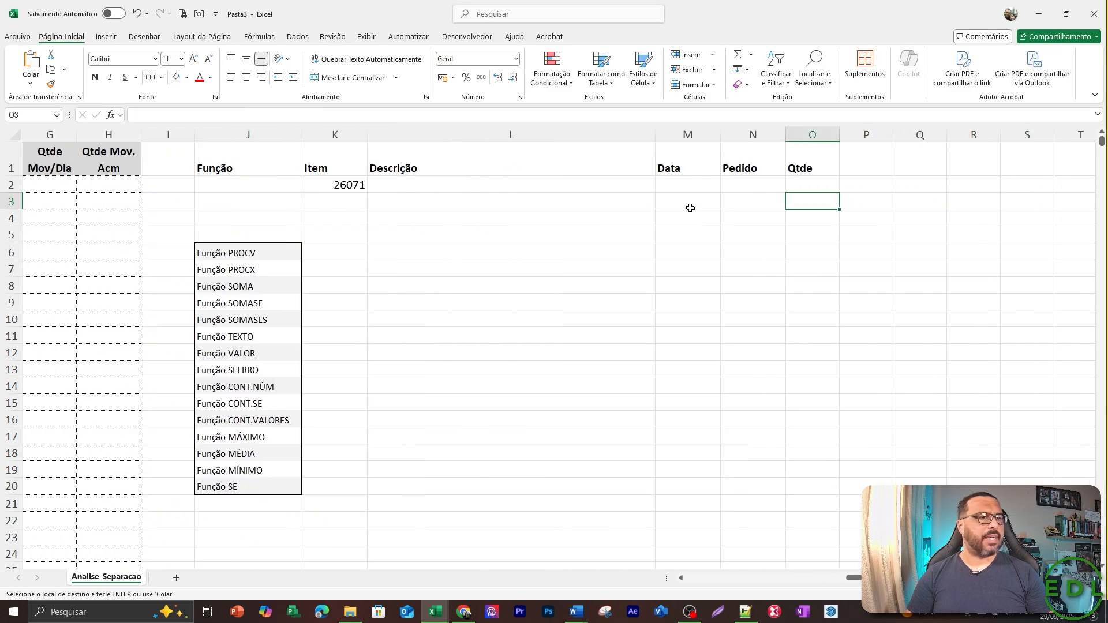
{"action": "key", "text": "Down"}
{"action": "key", "text": "Down"}
{"action": "key", "text": "Down"}
{"action": "key", "text": "Up"}
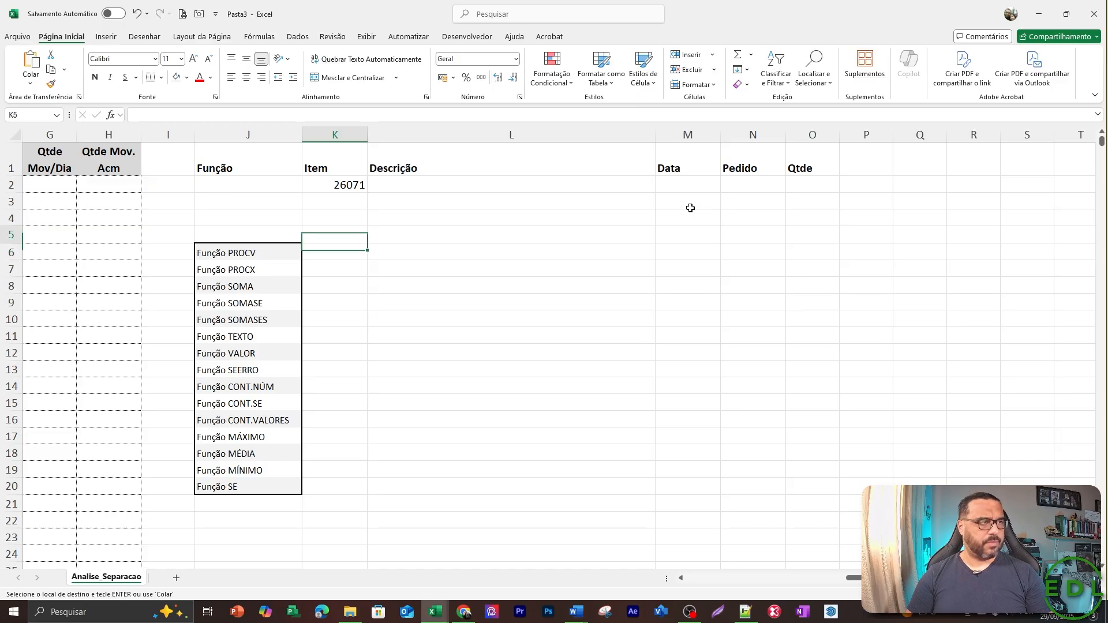
{"action": "key", "text": "alt"}
{"action": "key", "text": "c"}
{"action": "key", "text": "v"}
{"action": "key", "text": "v"}
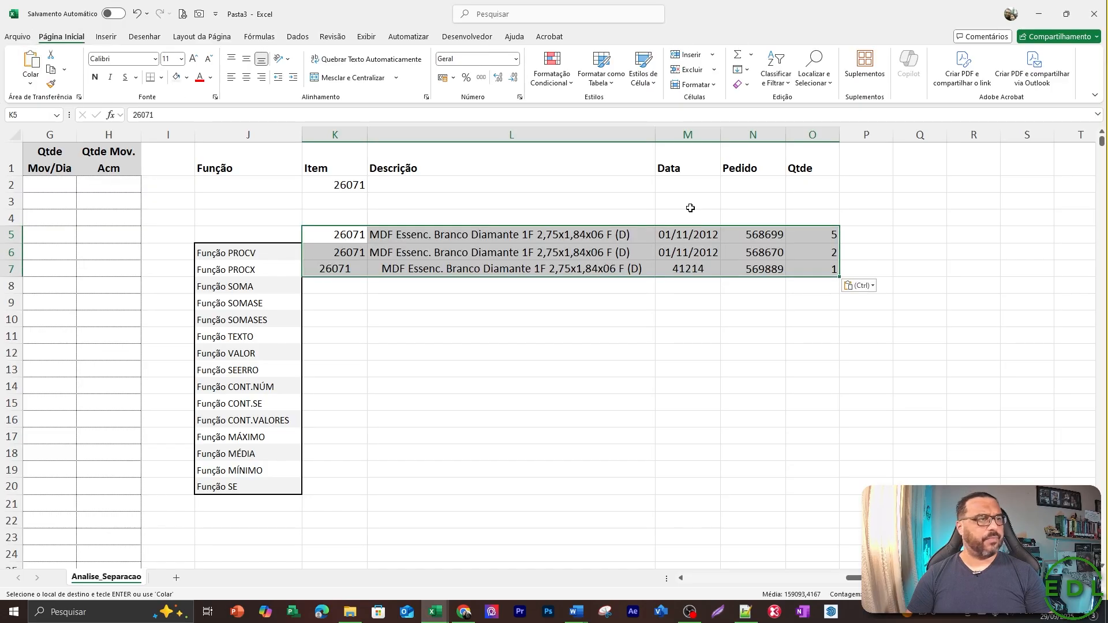
Copy the Item cell K6 onto K7 so the code matches the alignment of the rows above.
{"action": "key", "text": "Escape"}
{"action": "key", "text": "Down"}
{"action": "key", "text": "Up"}
{"action": "key", "text": "Down"}
{"action": "key", "text": "ctrl+c"}
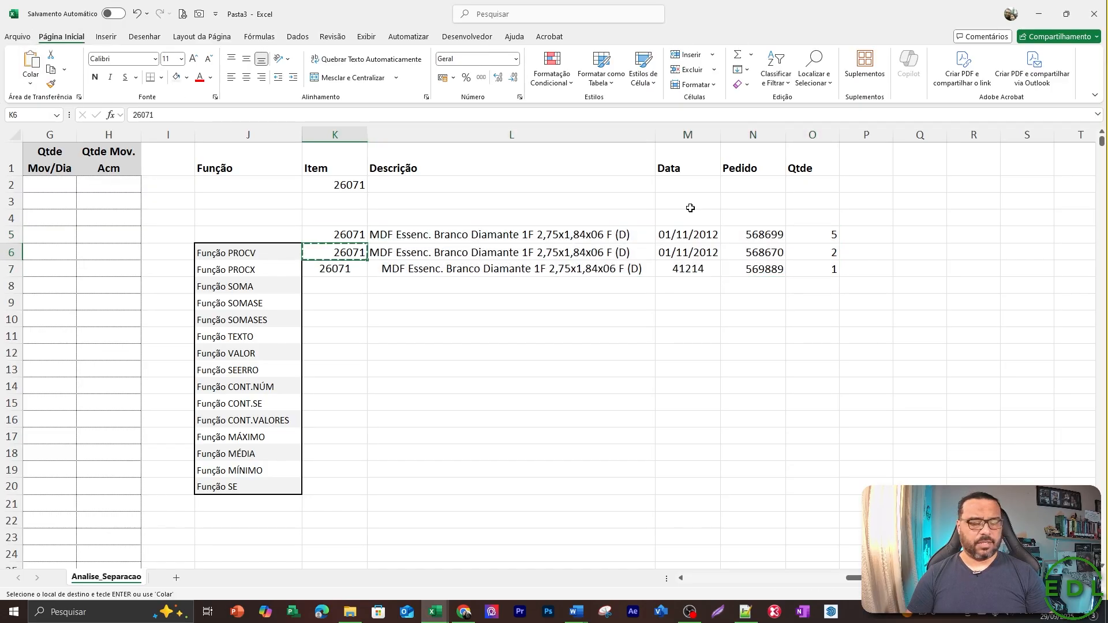
{"action": "key", "text": "Down"}
{"action": "key", "text": "Return"}
Copy the date cell M6 onto M7 in the Data column.
{"action": "key", "text": "Down"}
{"action": "key", "text": "Up"}
{"action": "key", "text": "Left"}
{"action": "key", "text": "Up"}
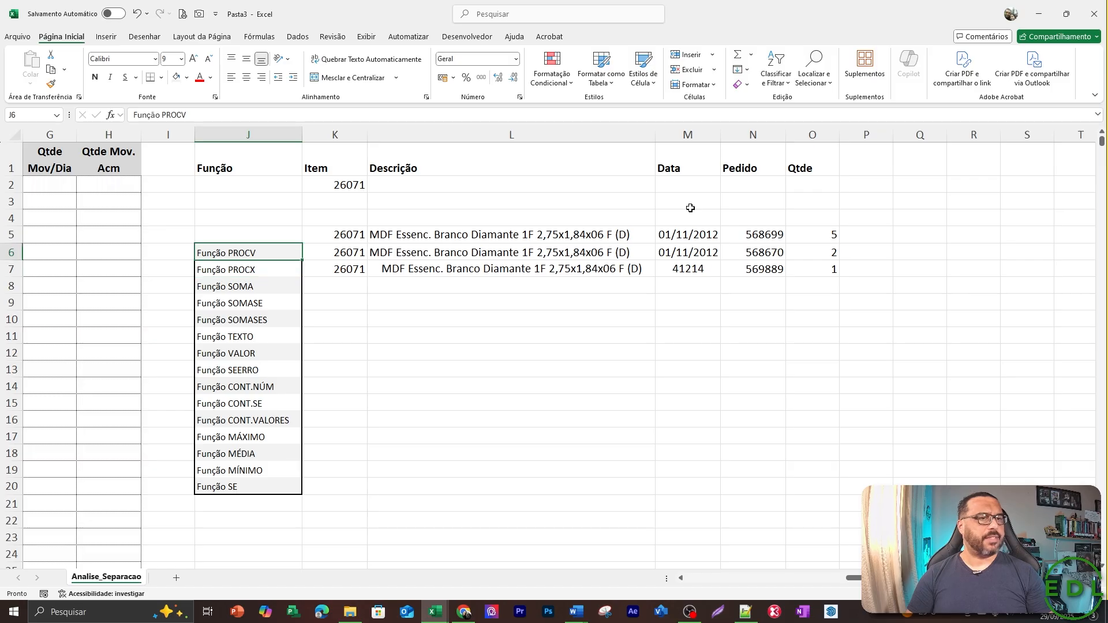
{"action": "key", "text": "Right"}
{"action": "key", "text": "Right"}
{"action": "key", "text": "Right"}
{"action": "key", "text": "Down"}
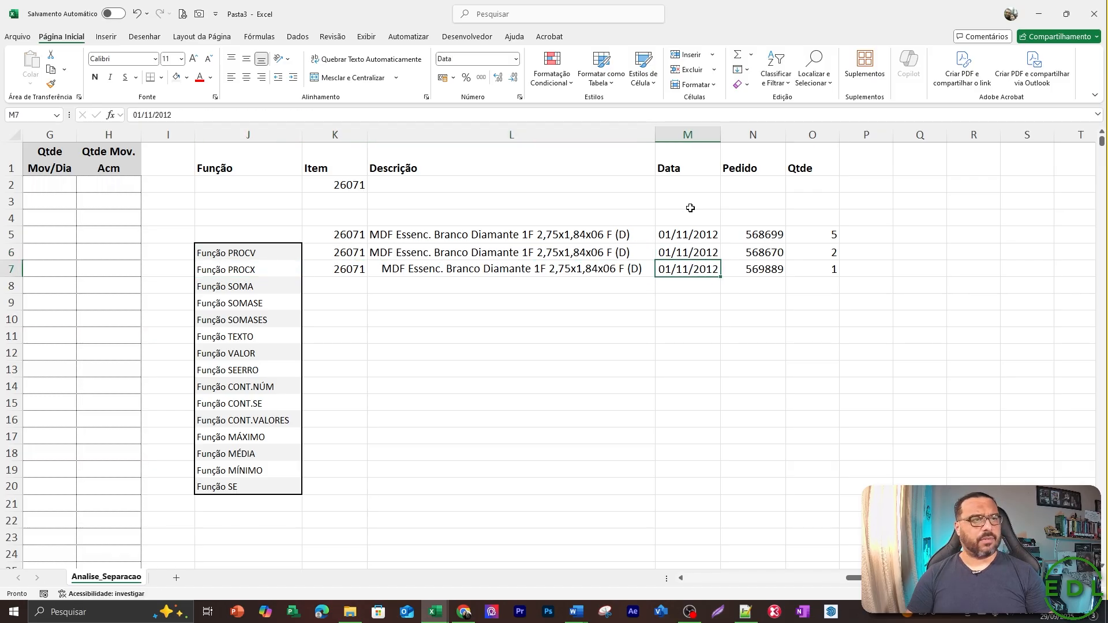
{"action": "key", "text": "Return"}
{"action": "key", "text": "Up"}
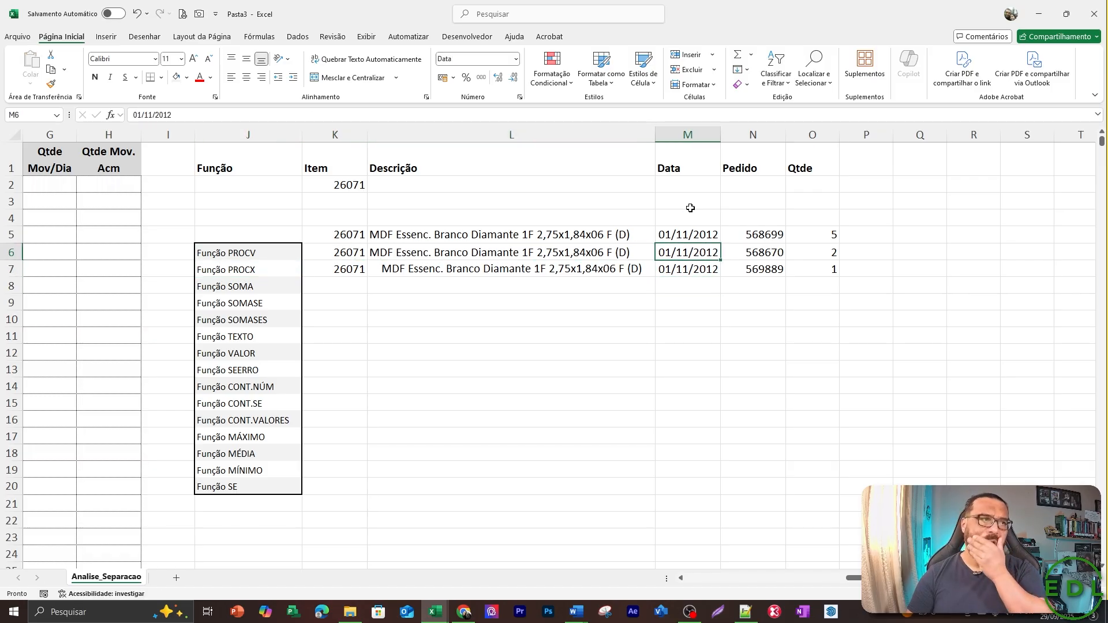
Review the summary headers and the three copied item 26071 rows, from item code through to quantity.
{"action": "key", "text": "Up"}
{"action": "key", "text": "Up"}
{"action": "key", "text": "Up"}
{"action": "key", "text": "Up"}
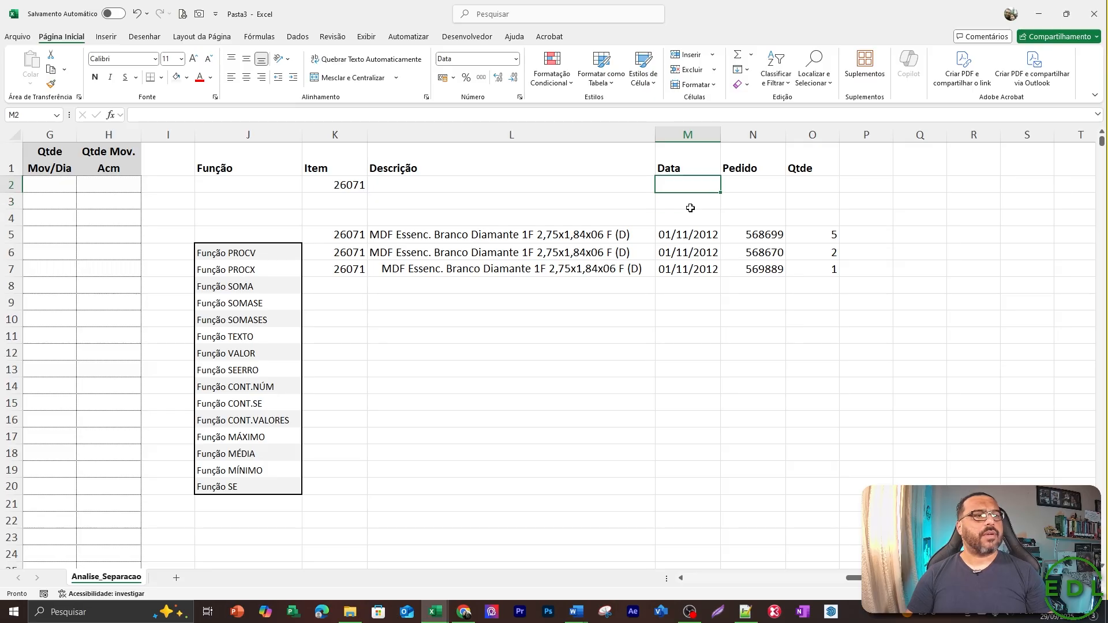
{"action": "key", "text": "Right"}
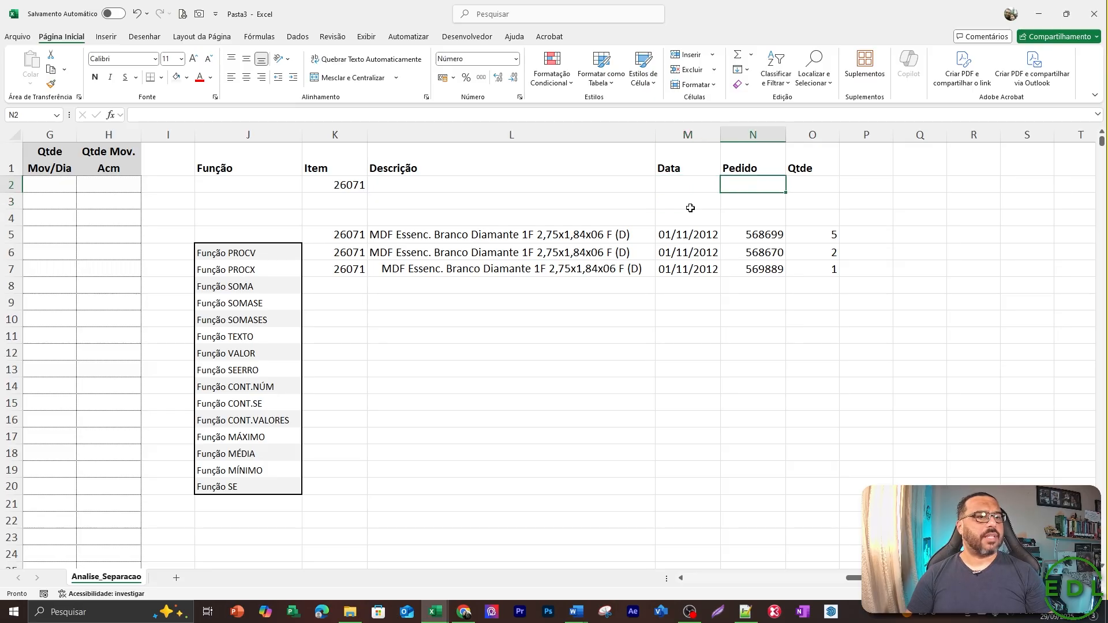
{"action": "key", "text": "Left"}
{"action": "key", "text": "Left"}
{"action": "key", "text": "Left"}
{"action": "key", "text": "Down"}
{"action": "key", "text": "Down"}
{"action": "key", "text": "Down"}
{"action": "key", "text": "Down"}
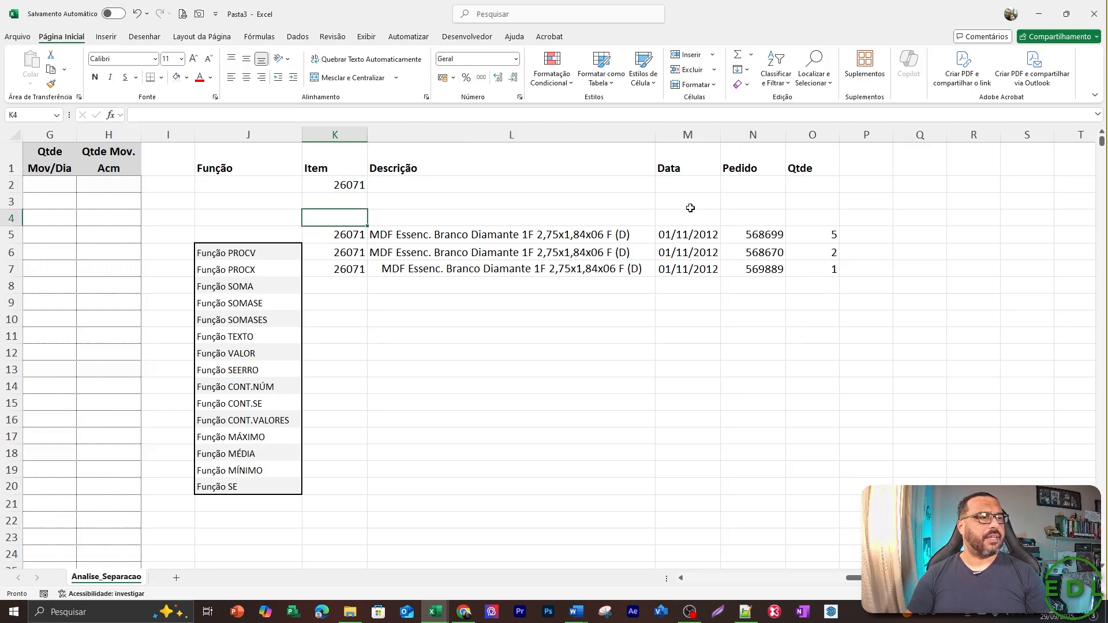
{"action": "key", "text": "Right"}
{"action": "key", "text": "Right"}
{"action": "key", "text": "Right"}
{"action": "key", "text": "Up"}
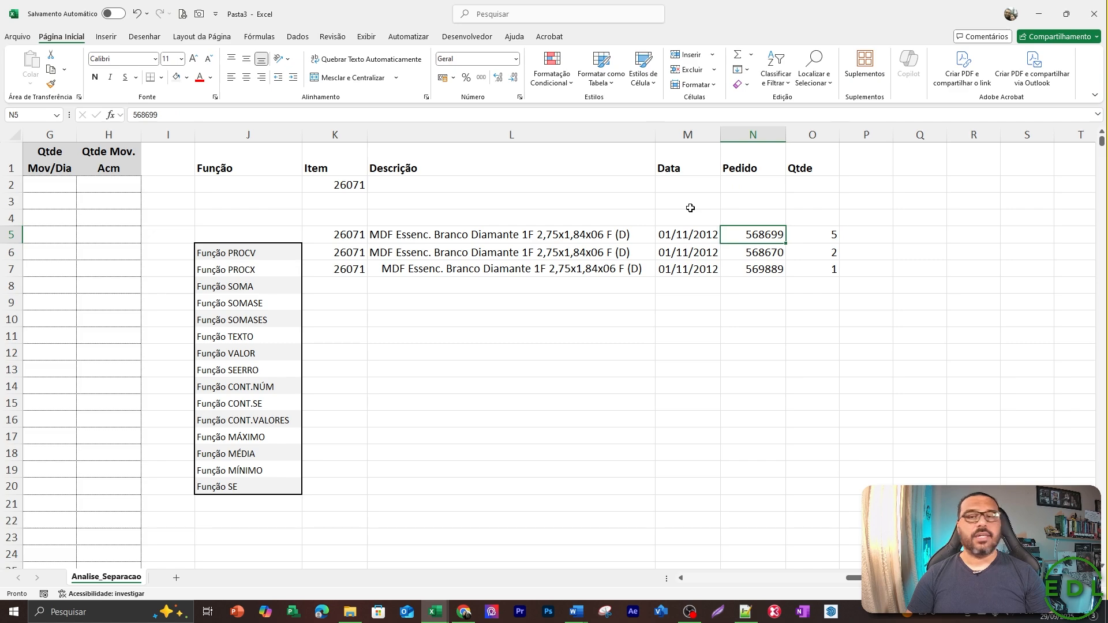
{"action": "key", "text": "Right"}
{"action": "key", "text": "Right"}
{"action": "key", "text": "Right"}
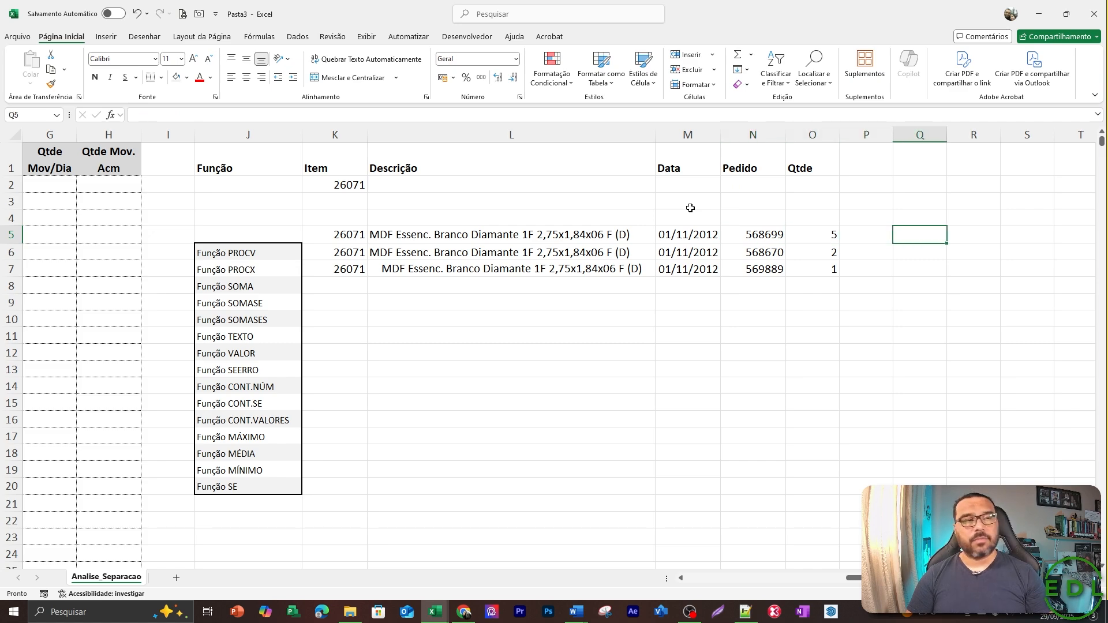
Start a SOMASE formula in Qtde cell O2 with the locked item range $K$5:$K$7 as its criteria range.
{"action": "key", "text": "Up"}
{"action": "key", "text": "Up"}
{"action": "key", "text": "Up"}
{"action": "key", "text": "Left"}
{"action": "key", "text": "Left"}
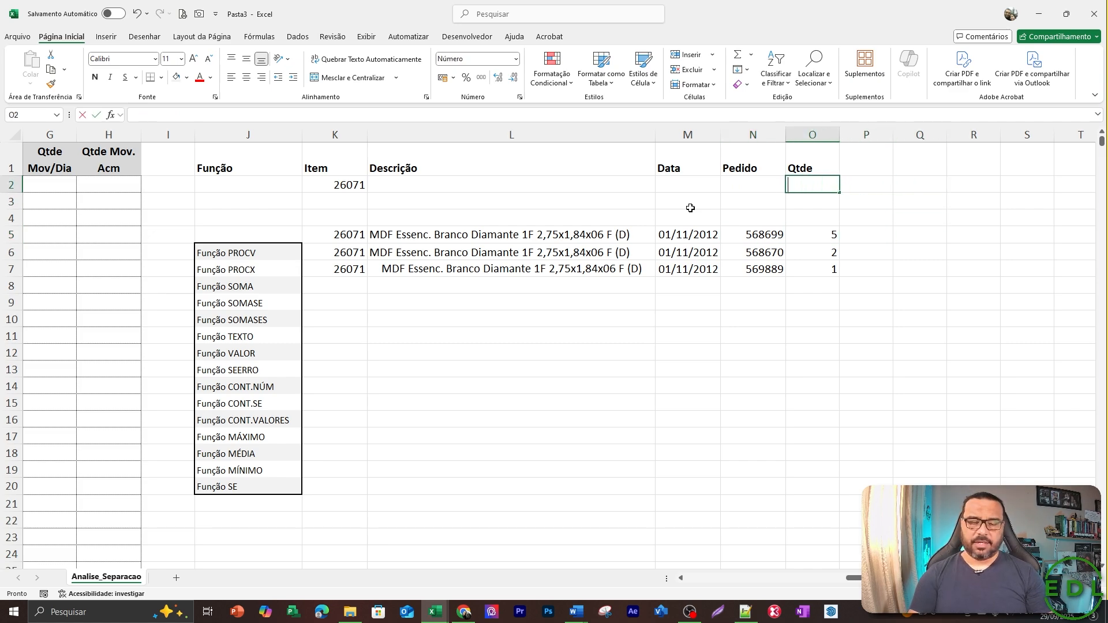
{"action": "type", "text": "=somas"}
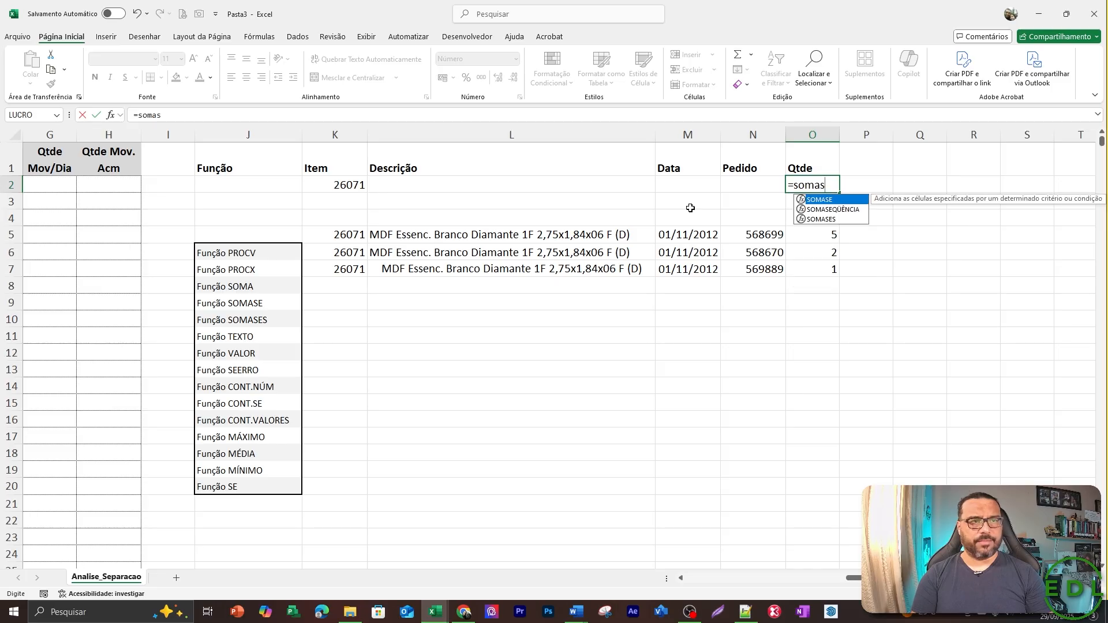
{"action": "type", "text": "e("}
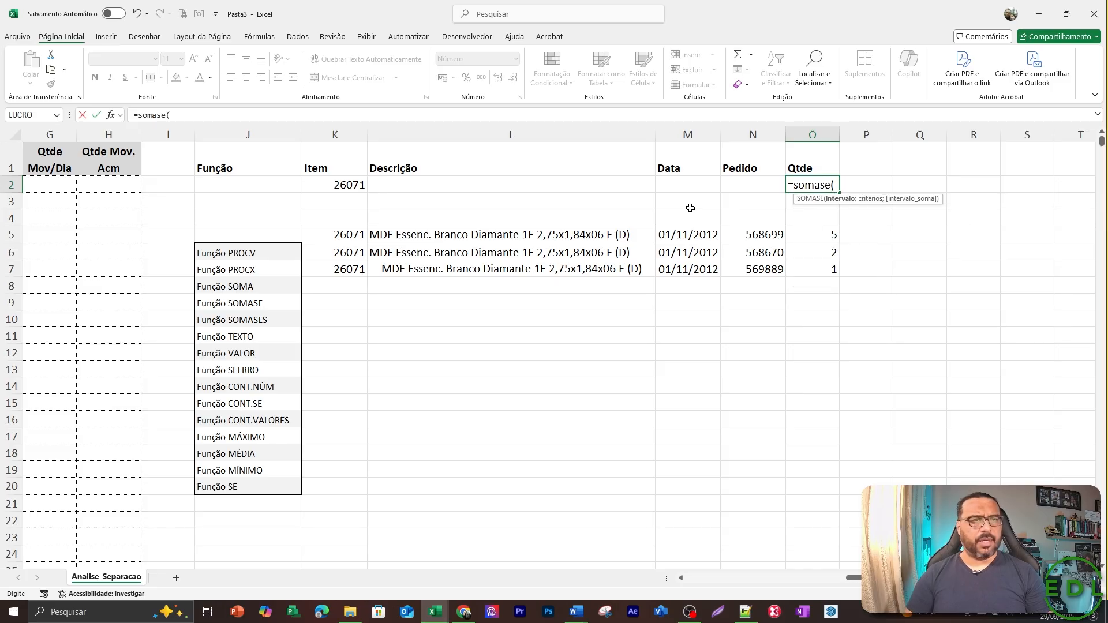
{"action": "key", "text": "Down"}
{"action": "key", "text": "Left"}
{"action": "key", "text": "Left"}
{"action": "key", "text": "Left"}
{"action": "key", "text": "Left"}
{"action": "key", "text": "Left"}
{"action": "key", "text": "Left"}
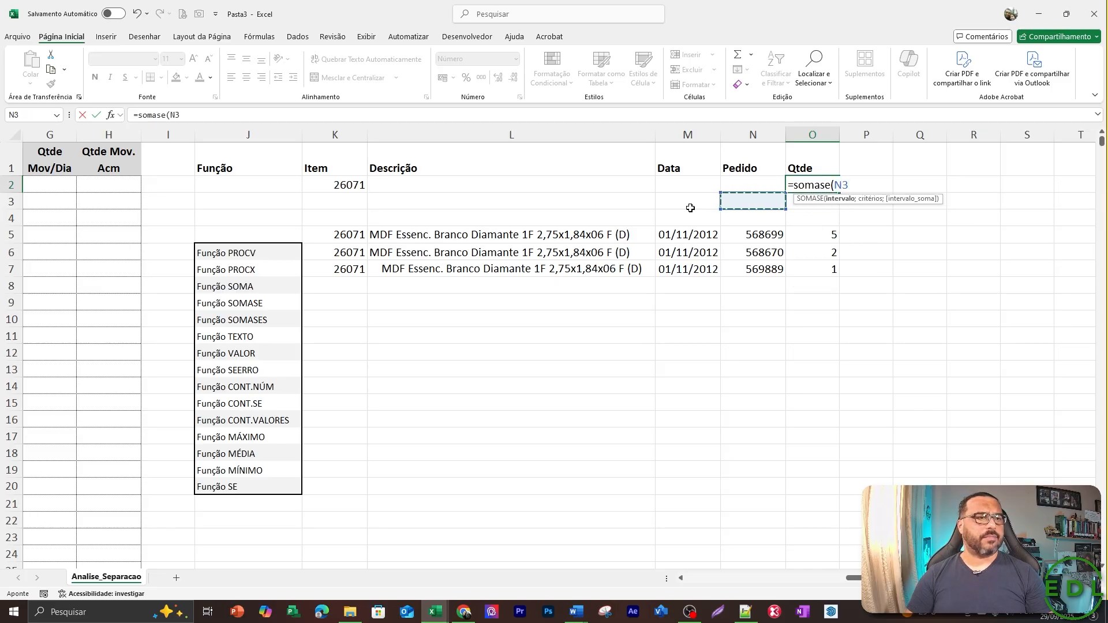
{"action": "key", "text": "Down"}
{"action": "key", "text": "Right"}
{"action": "key", "text": "Right"}
{"action": "key", "text": "Right"}
{"action": "key", "text": "Down"}
{"action": "key", "text": "Left"}
{"action": "key", "text": "shift+Down"}
{"action": "key", "text": "shift+Down"}
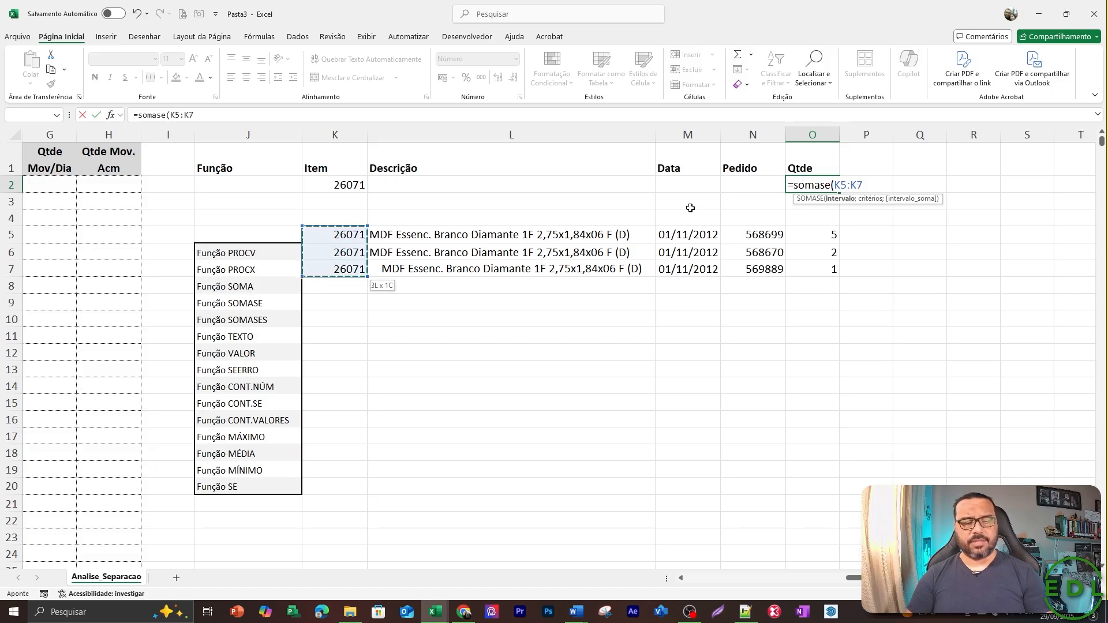
{"action": "key", "text": "F4"}
{"action": "type", "text": ";"}
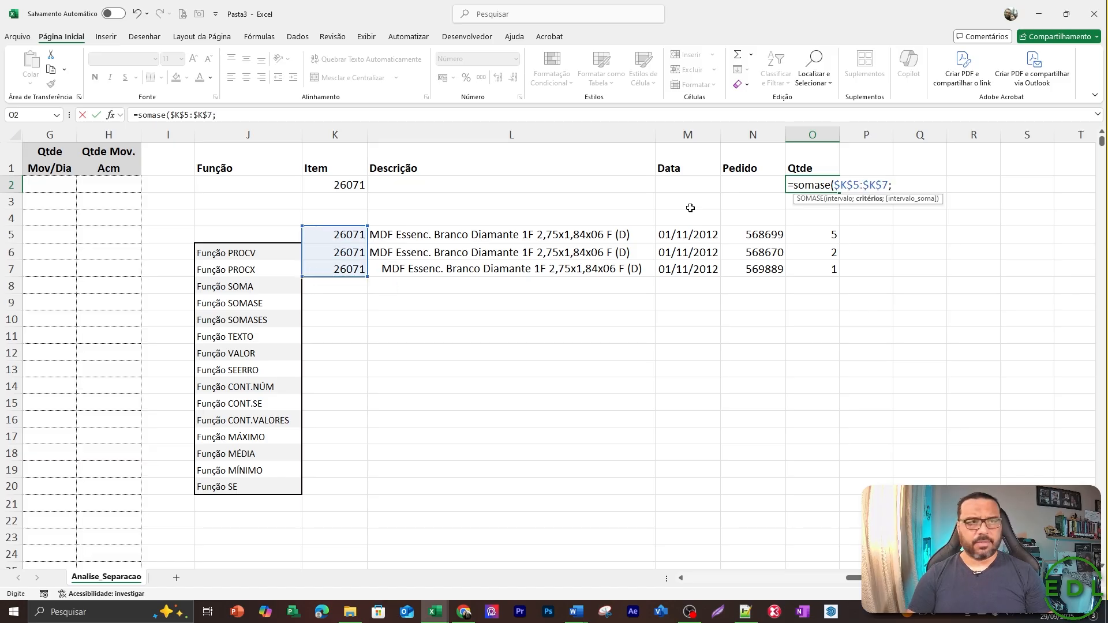
Set the SOMASE criterion to the item code cell as the absolute reference $K$2.
{"action": "key", "text": "Left"}
{"action": "key", "text": "Left"}
{"action": "key", "text": "Left"}
{"action": "key", "text": "Left"}
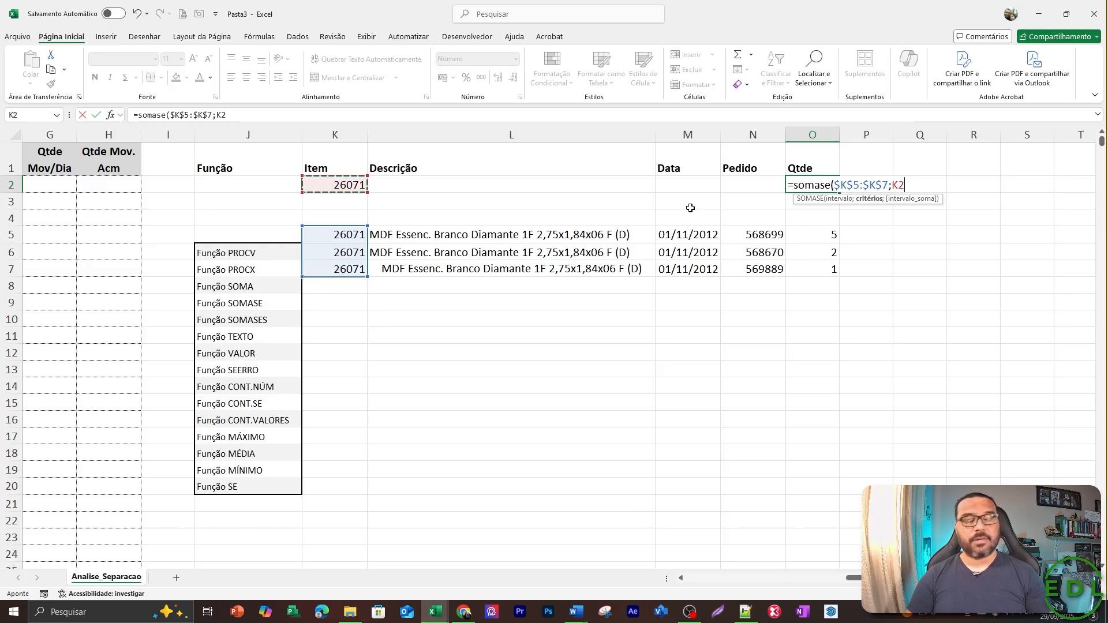
{"action": "key", "text": "F4"}
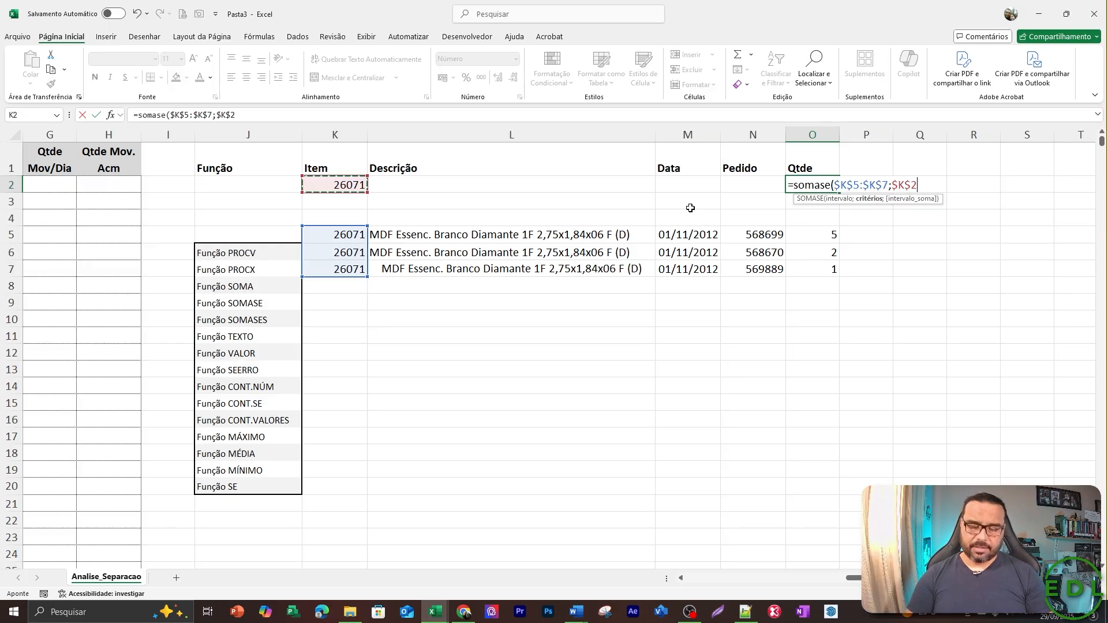
{"action": "type", "text": ";"}
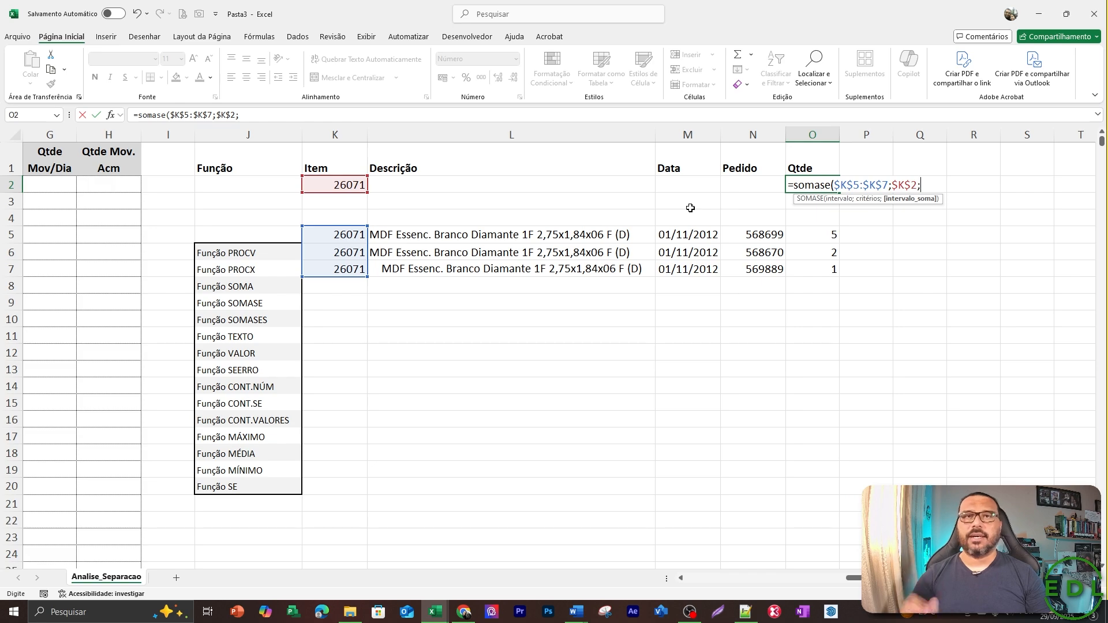
Add the locked quantities $O$5:$O$7 as the sum range and complete the SOMASE formula in O2.
{"action": "key", "text": "Right"}
{"action": "key", "text": "Right"}
{"action": "key", "text": "Right"}
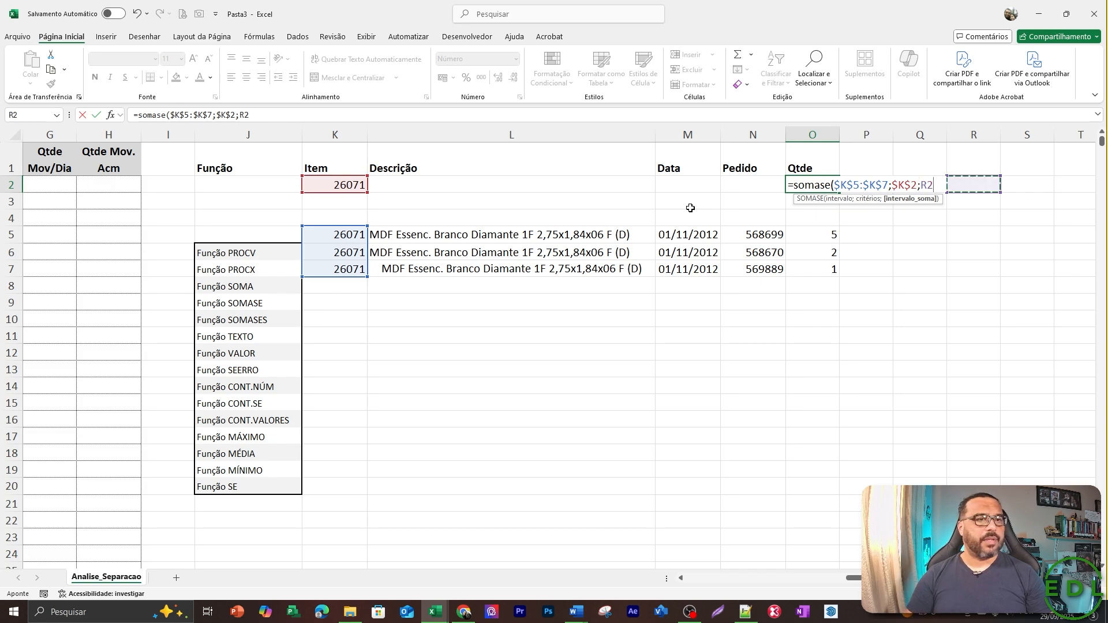
{"action": "key", "text": "Down"}
{"action": "key", "text": "Down"}
{"action": "key", "text": "Down"}
{"action": "key", "text": "Left"}
{"action": "key", "text": "Left"}
{"action": "key", "text": "Left"}
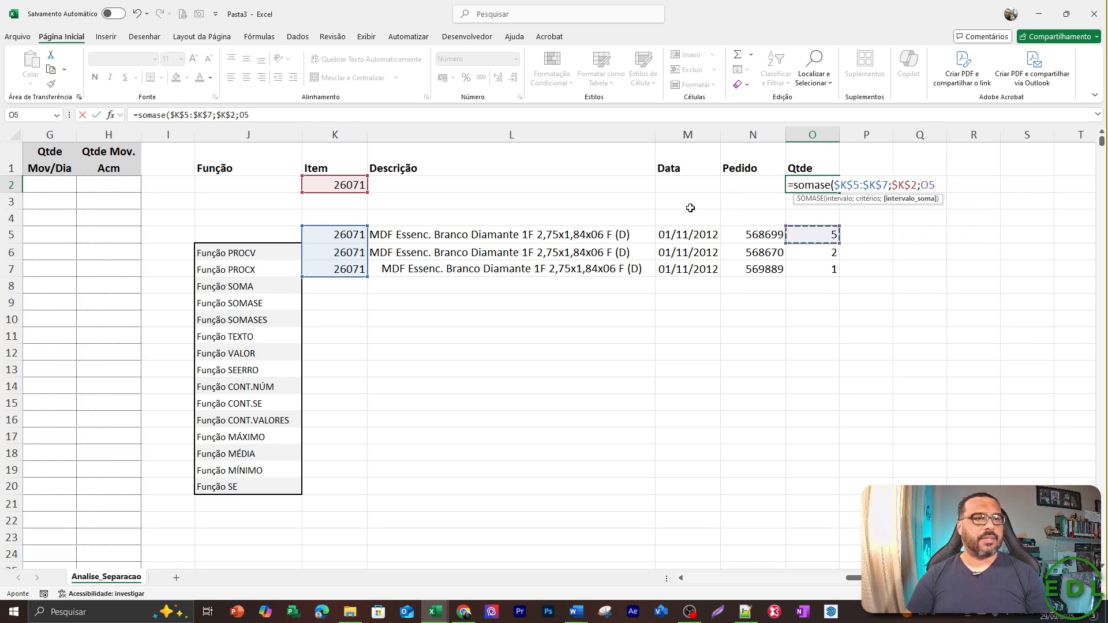
{"action": "key", "text": "shift+Down"}
{"action": "key", "text": "shift+Down"}
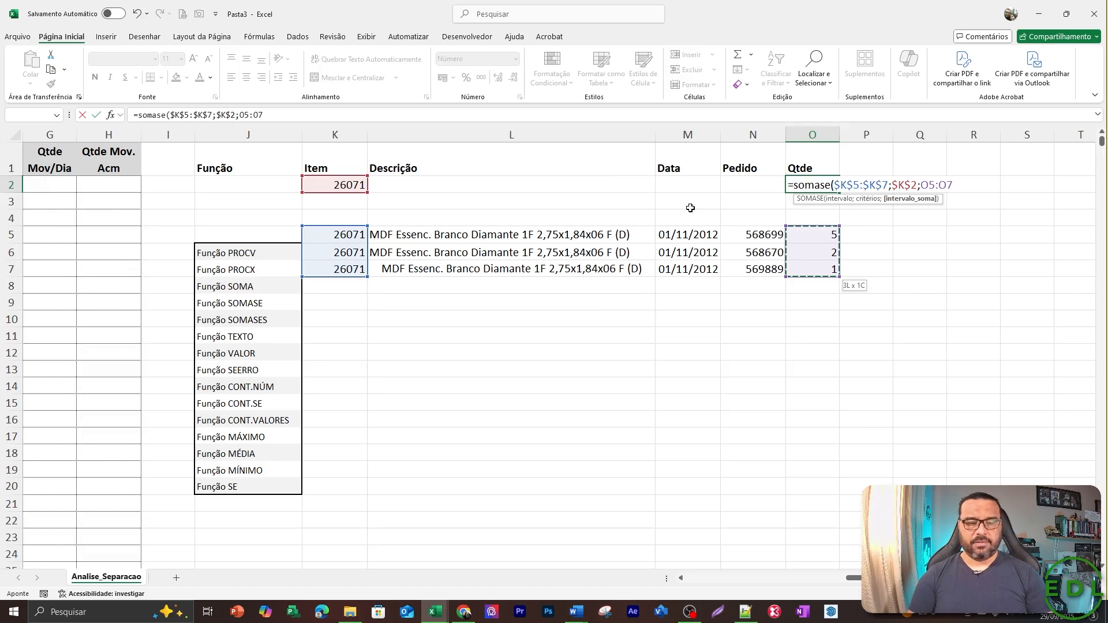
{"action": "key", "text": "F4"}
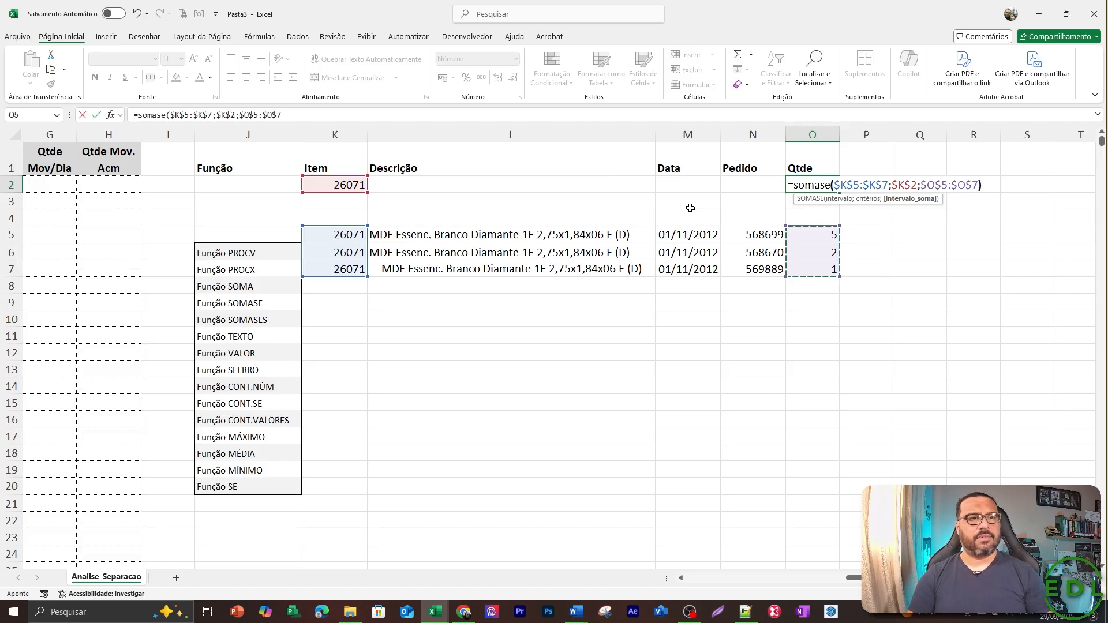
{"action": "key", "text": "Return"}
{"action": "key", "text": "Up"}
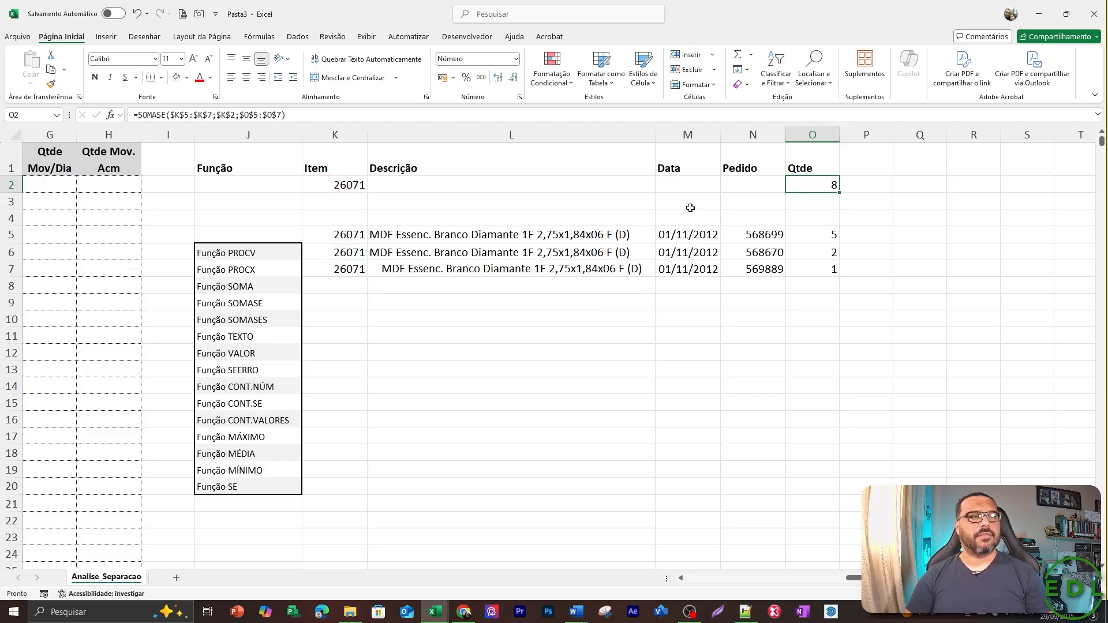
Clear the copied item 26071 rows by pasting the blank cell K4 over K4:O7.
{"action": "key", "text": "Down"}
{"action": "key", "text": "Down"}
{"action": "key", "text": "Down"}
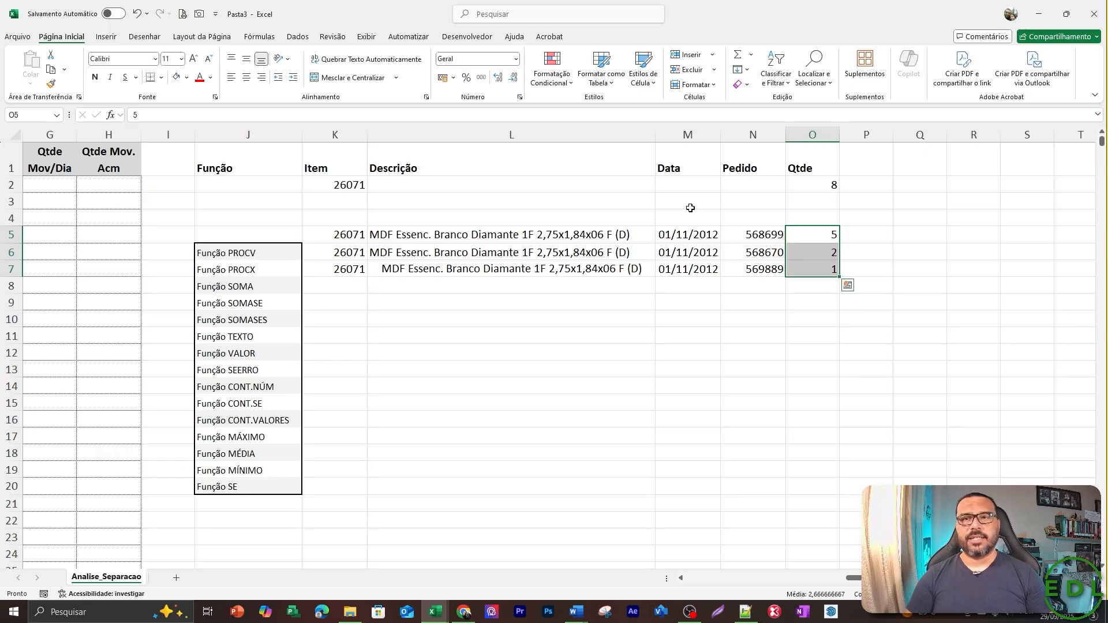
{"action": "key", "text": "Left"}
{"action": "key", "text": "Left"}
{"action": "key", "text": "Left"}
{"action": "key", "text": "Left"}
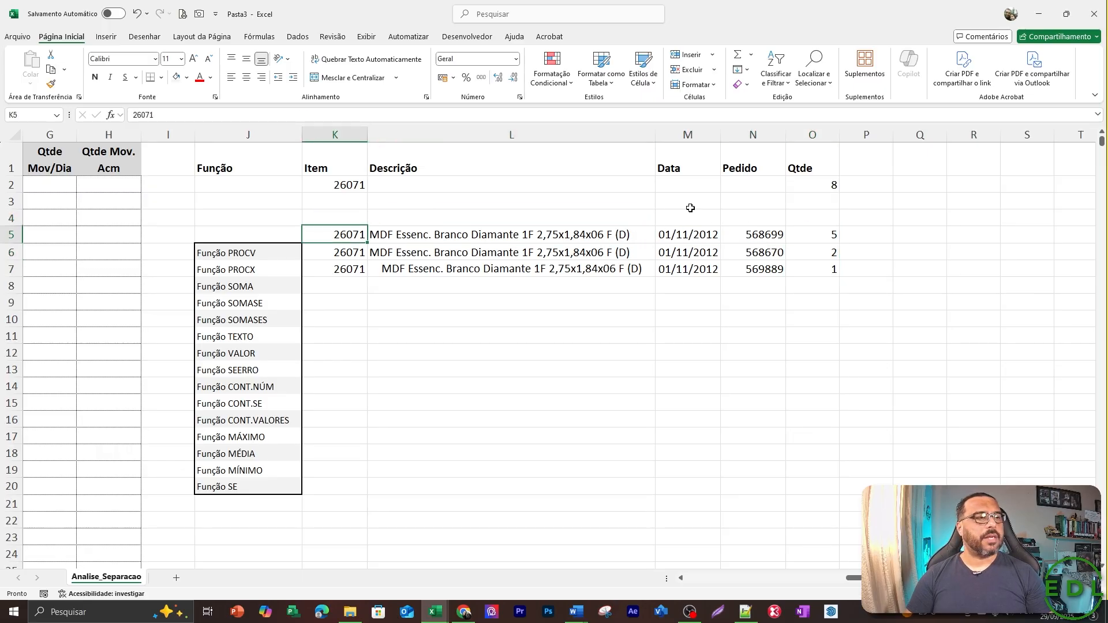
{"action": "key", "text": "Up"}
{"action": "key", "text": "ctrl+c"}
{"action": "key", "text": "shift+Down"}
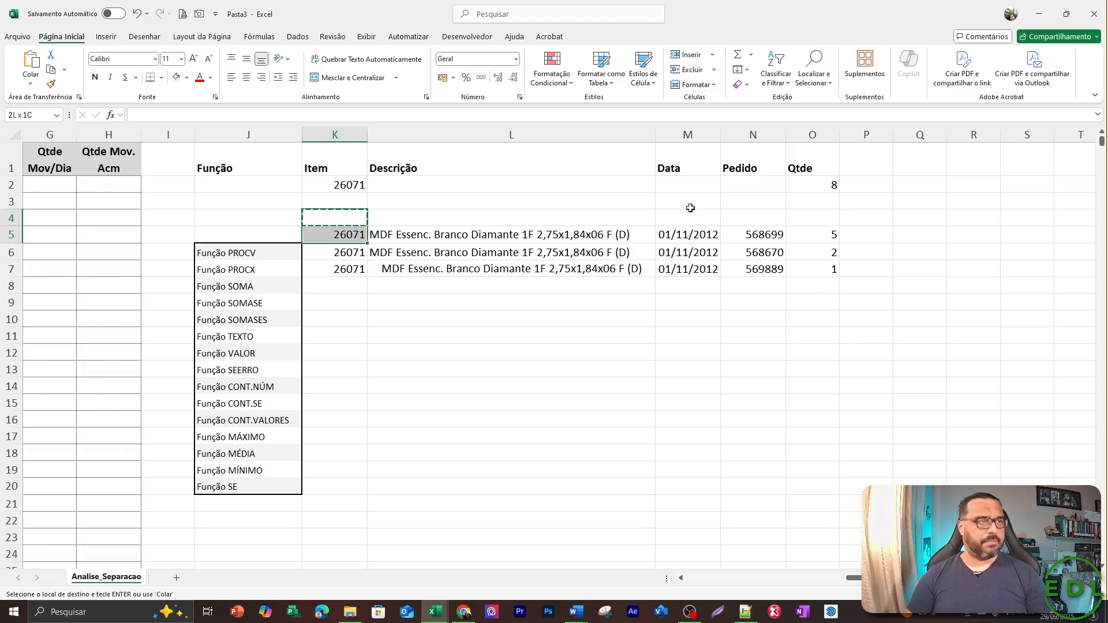
{"action": "key", "text": "shift+Down"}
{"action": "key", "text": "shift+Right"}
{"action": "key", "text": "shift+Down"}
{"action": "key", "text": "shift+Right"}
{"action": "key", "text": "shift+Right"}
{"action": "key", "text": "shift+Right"}
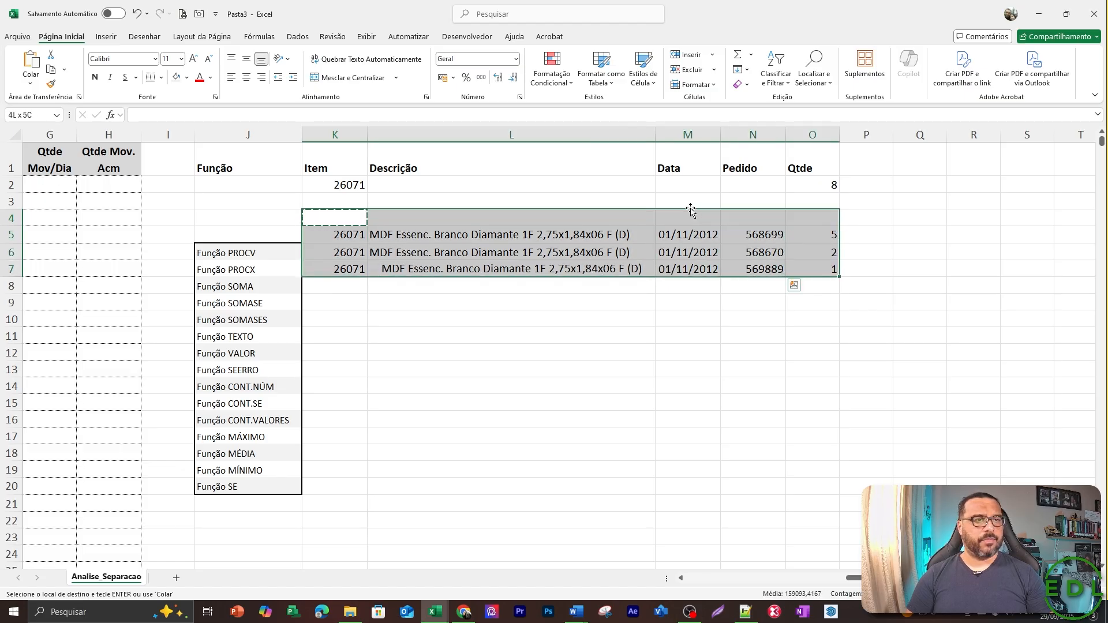
{"action": "key", "text": "Return"}
Delete the SOMASE formula from Qtde cell O2.
{"action": "key", "text": "Down"}
{"action": "key", "text": "Up"}
{"action": "key", "text": "Up"}
{"action": "key", "text": "Up"}
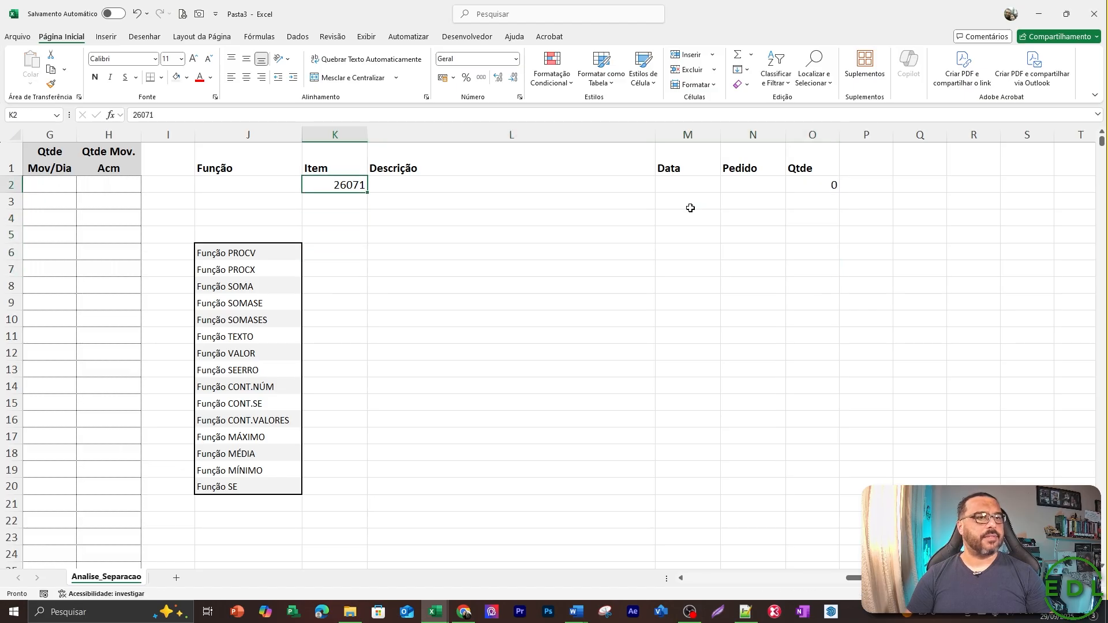
{"action": "key", "text": "Right"}
{"action": "key", "text": "Right"}
{"action": "key", "text": "Right"}
{"action": "key", "text": "Right"}
{"action": "key", "text": "Delete"}
Examine the item 26071 entries in the source table, starting from the code and description in row 3.
{"action": "key", "text": "Left"}
{"action": "key", "text": "Left"}
{"action": "key", "text": "Left"}
{"action": "key", "text": "Left"}
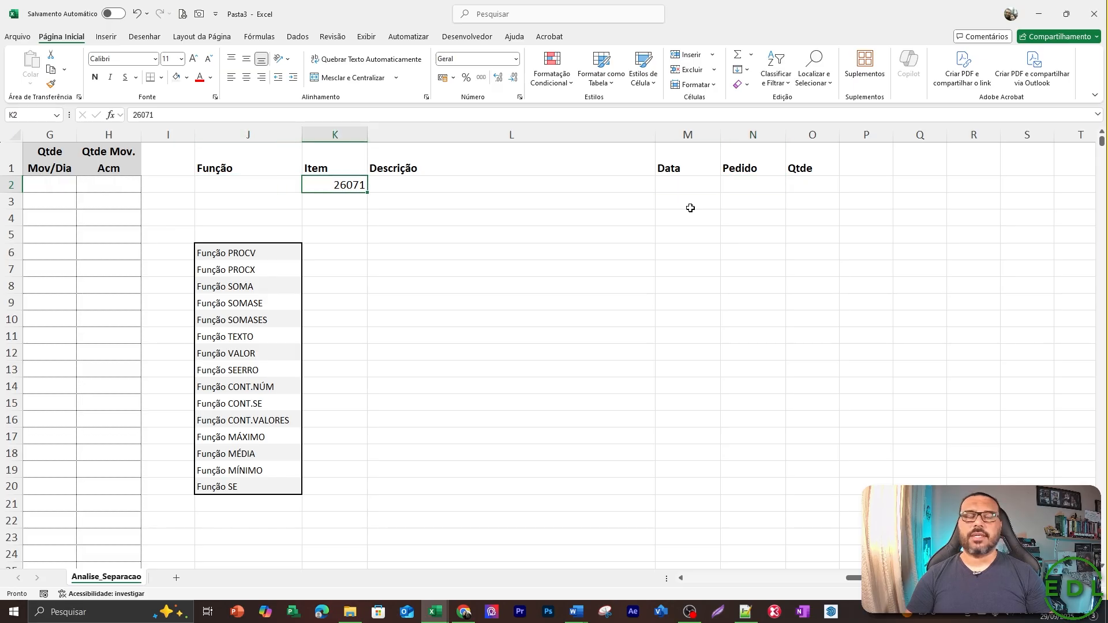
{"action": "key", "text": "Left"}
{"action": "key", "text": "Home"}
{"action": "key", "text": "Down"}
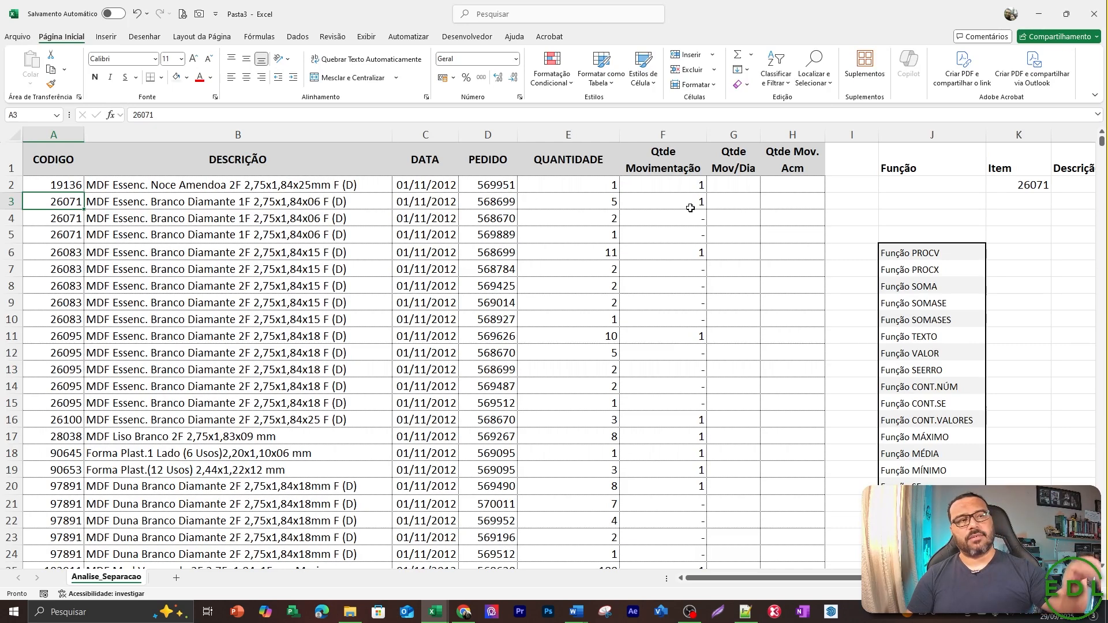
{"action": "key", "text": "Right"}
{"action": "key", "text": "Right"}
{"action": "key", "text": "Right"}
{"action": "key", "text": "Right"}
{"action": "key", "text": "Right"}
{"action": "key", "text": "Right"}
{"action": "key", "text": "Right"}
{"action": "key", "text": "Right"}
{"action": "key", "text": "Right"}
{"action": "key", "text": "Right"}
{"action": "key", "text": "Right"}
{"action": "key", "text": "Right"}
{"action": "key", "text": "Right"}
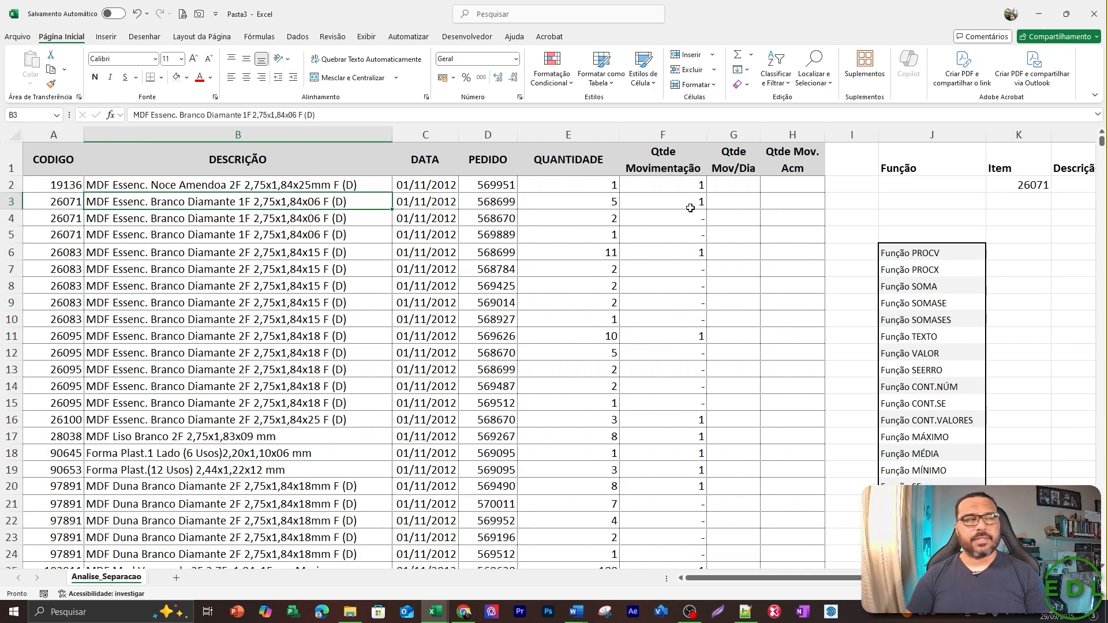
{"action": "key", "text": "Up"}
Start a SOMASE formula in Qtde cell O2 with the whole CODIGO column, $A:$A, as its criteria range.
{"action": "key", "text": "Right"}
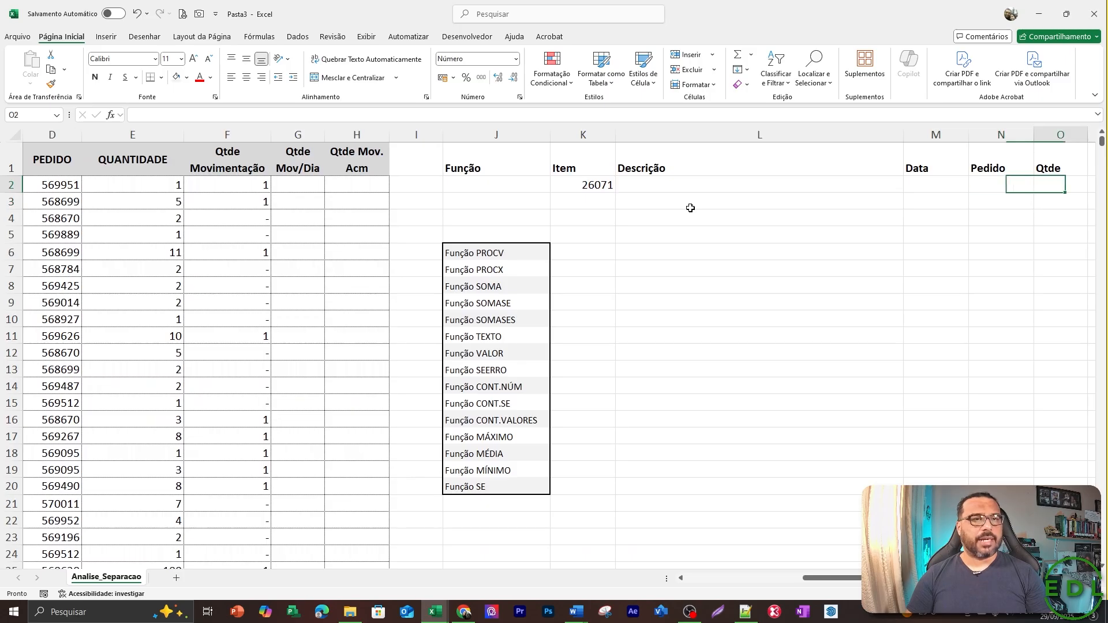
{"action": "type", "text": "=so"}
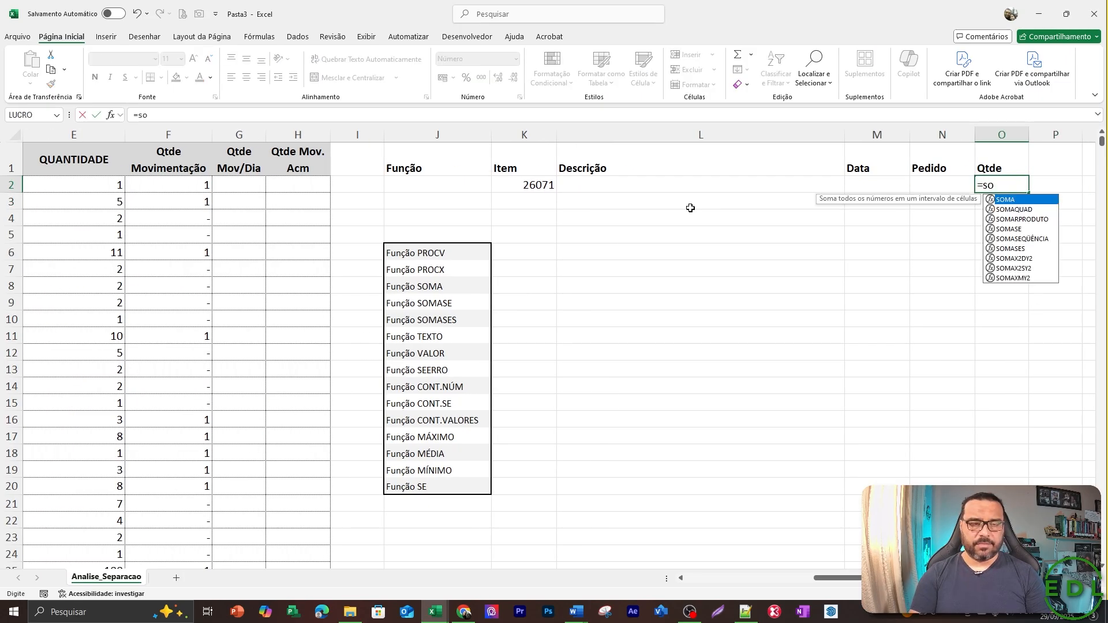
{"action": "type", "text": "mase"}
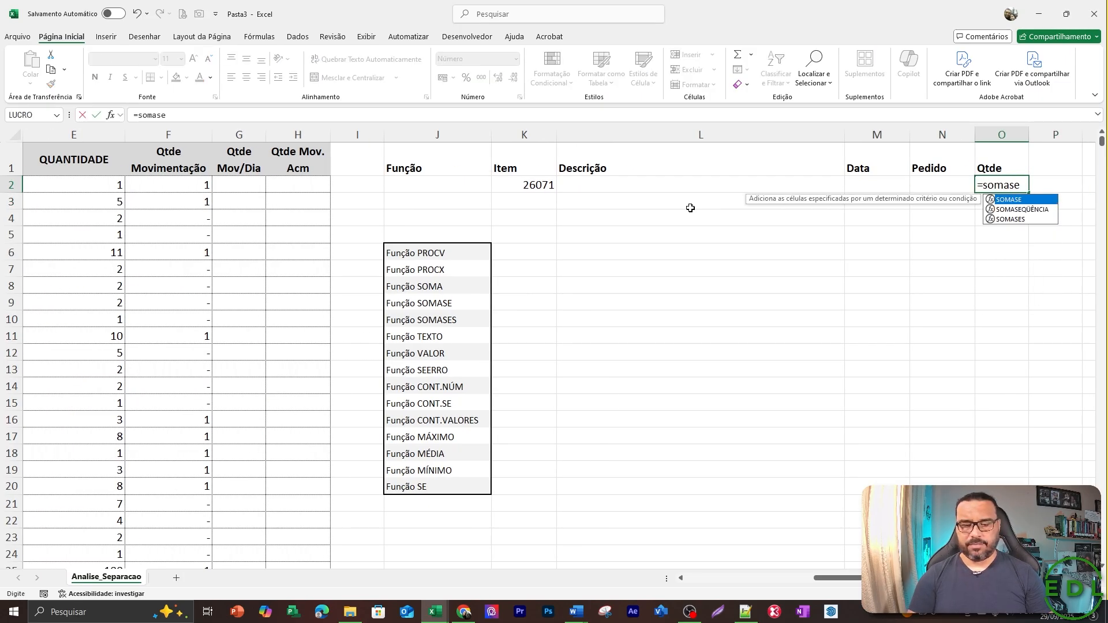
{"action": "type", "text": "("}
{"action": "key", "text": "Left"}
{"action": "key", "text": "Left"}
{"action": "key", "text": "Left"}
{"action": "key", "text": "Left"}
{"action": "key", "text": "Left"}
{"action": "key", "text": "Left"}
{"action": "key", "text": "Left"}
{"action": "key", "text": "Left"}
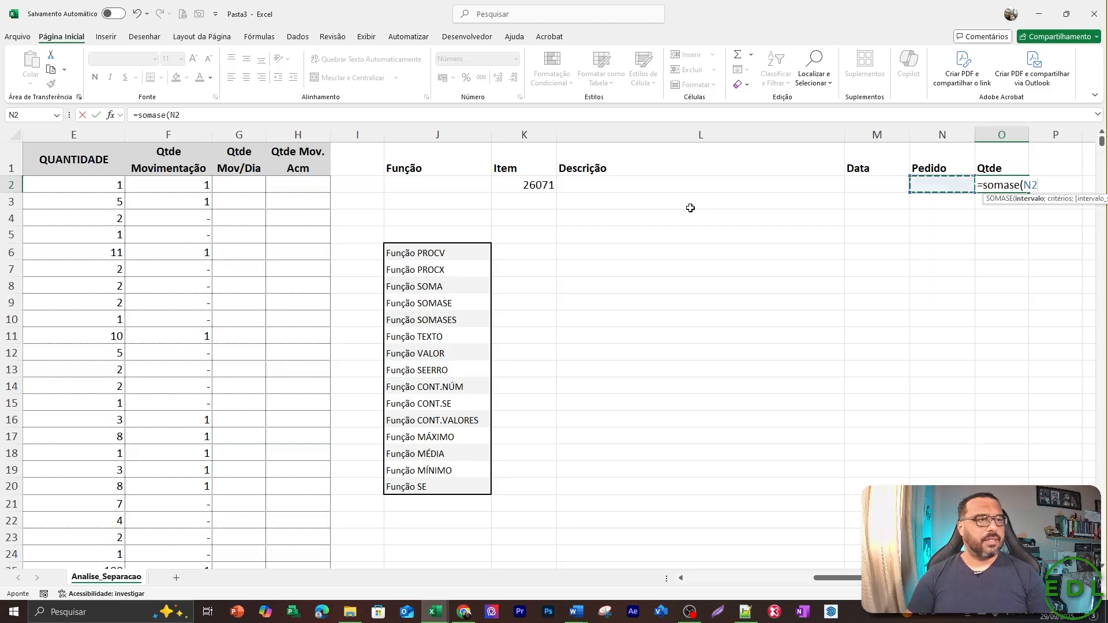
{"action": "key", "text": "Left"}
{"action": "key", "text": "Left"}
{"action": "key", "text": "Left"}
{"action": "key", "text": "Left"}
{"action": "key", "text": "Left"}
{"action": "key", "text": "Left"}
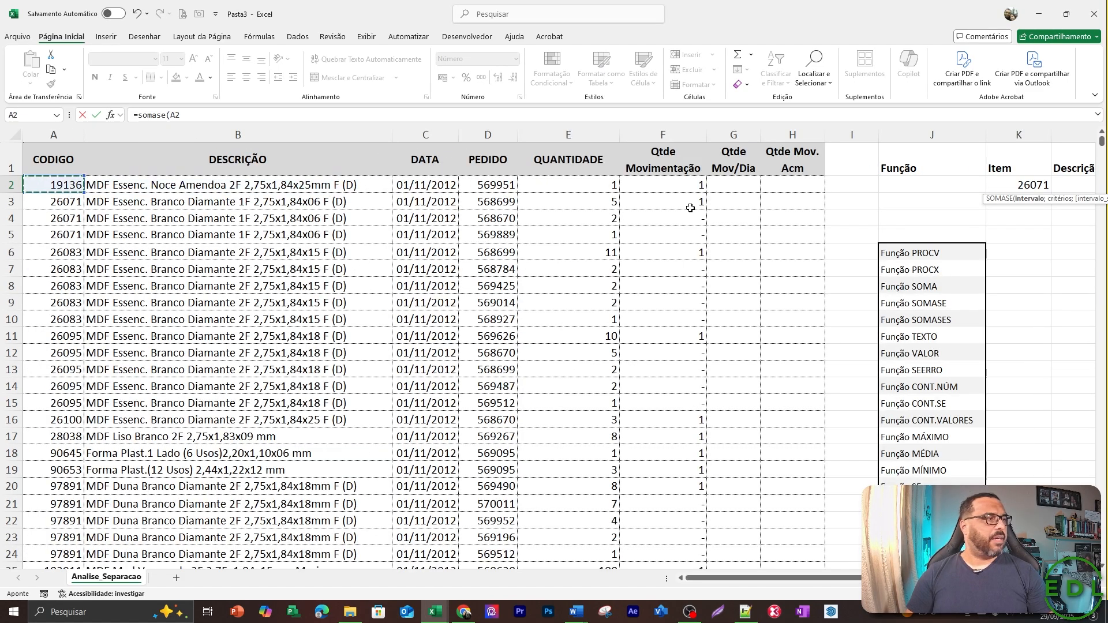
{"action": "key", "text": "ctrl+space"}
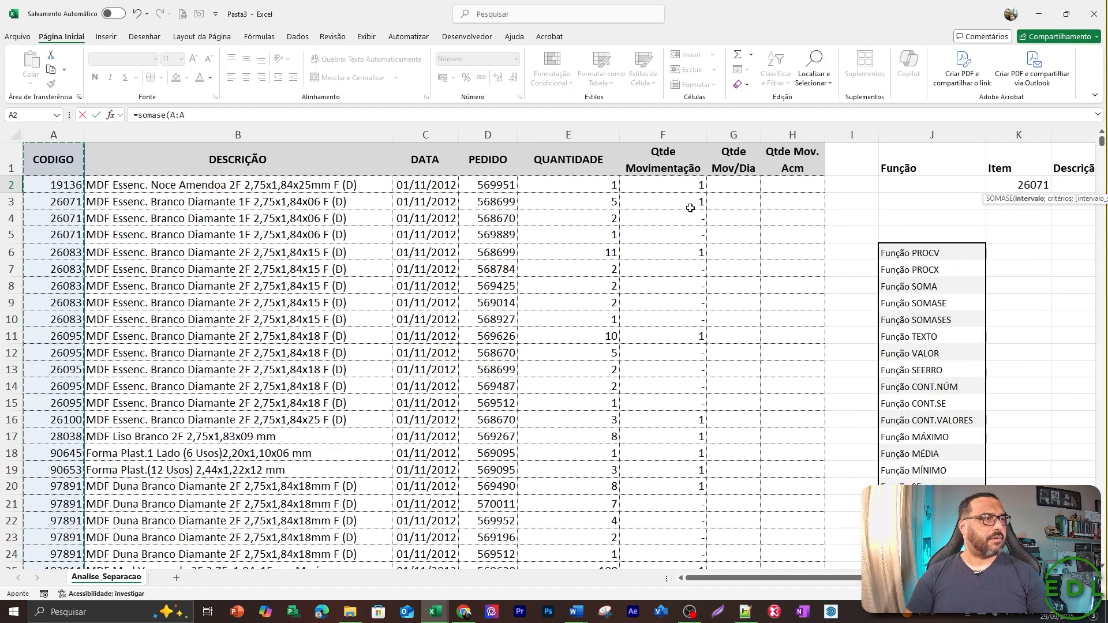
{"action": "key", "text": "F4"}
{"action": "type", "text": ";"}
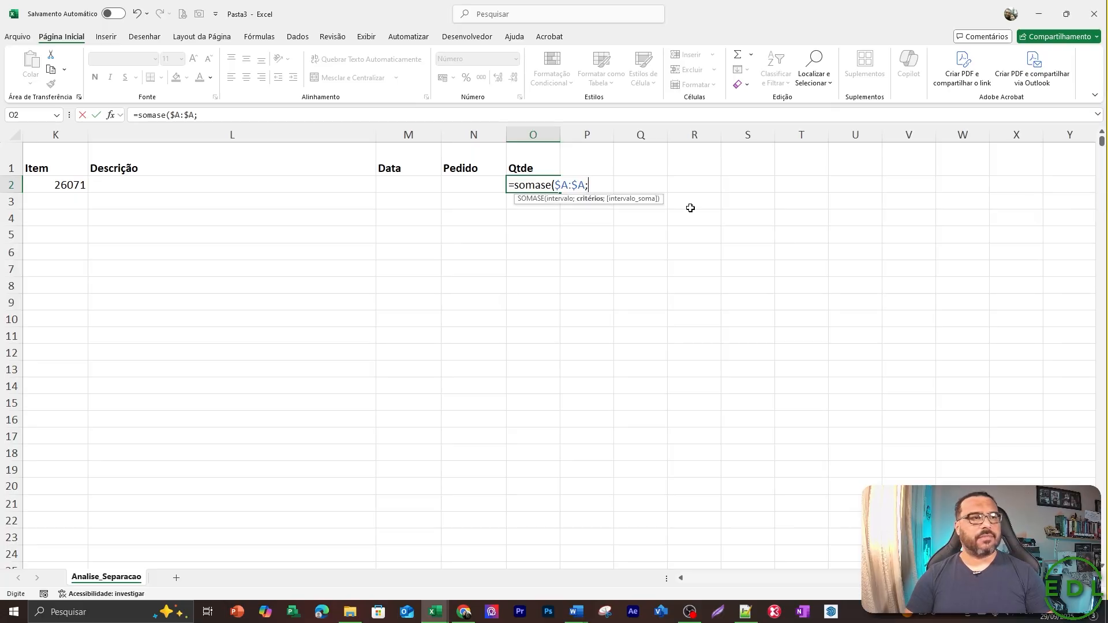
Add the item code cell as an absolute reference, $K$2, for the criterion of the SOMASE formula in O2.
{"action": "key", "text": "Left"}
{"action": "key", "text": "Left"}
{"action": "key", "text": "Left"}
{"action": "key", "text": "Left"}
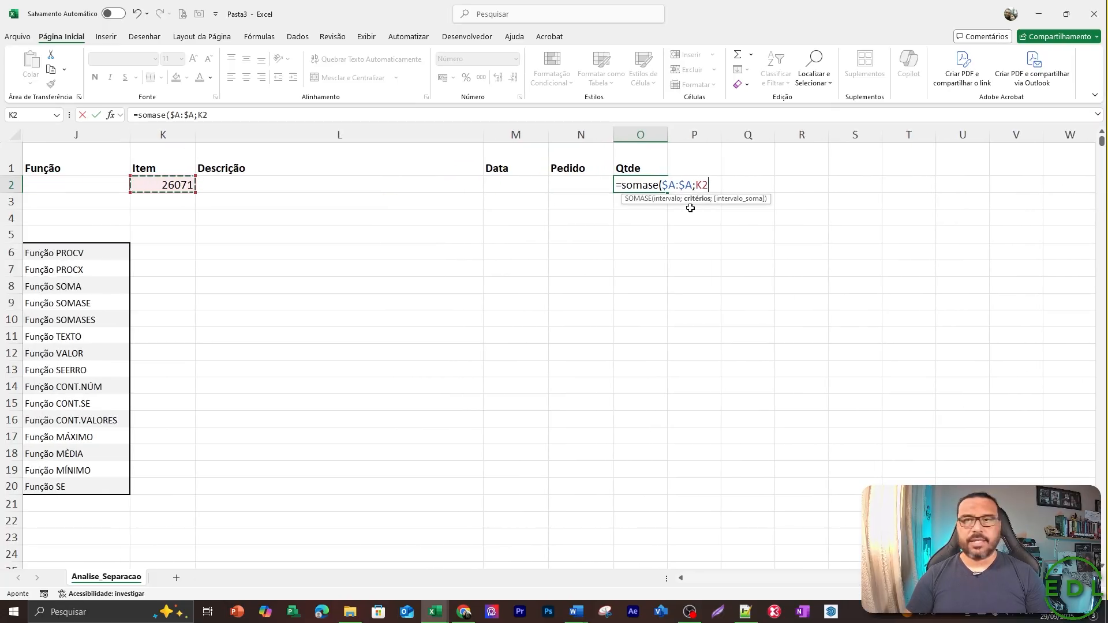
{"action": "key", "text": "F4"}
{"action": "type", "text": ";"}
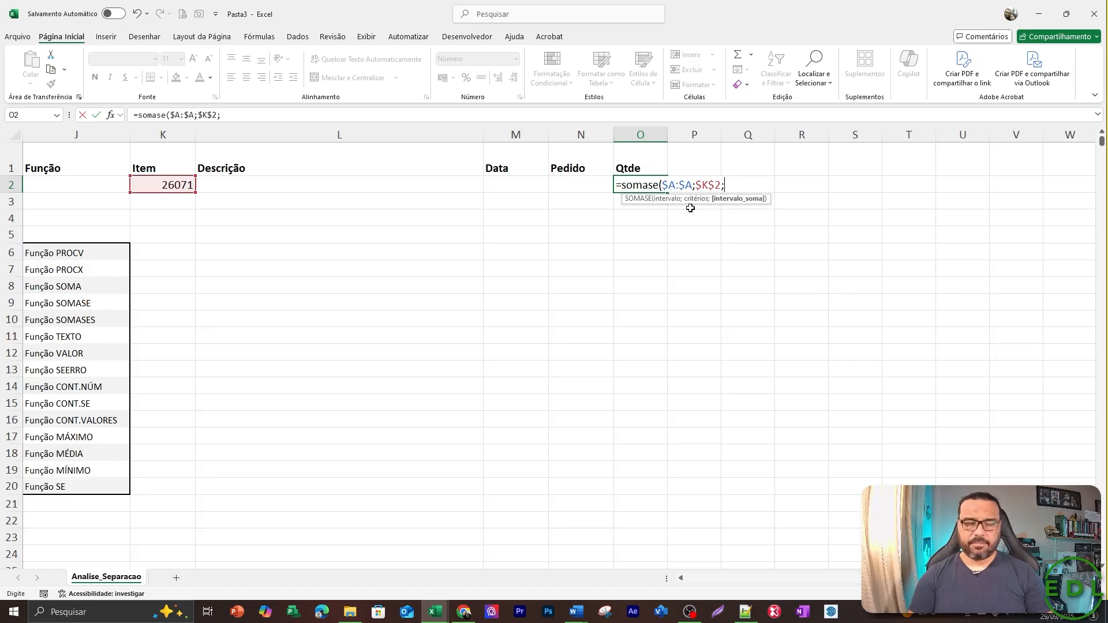
Complete the SOMASE formula with the whole QUANTIDADE column, $E:$E, as its sum range and enter it.
{"action": "key", "text": "Left"}
{"action": "key", "text": "Left"}
{"action": "key", "text": "Left"}
{"action": "key", "text": "Left"}
{"action": "key", "text": "Left"}
{"action": "key", "text": "Left"}
{"action": "key", "text": "Left"}
{"action": "key", "text": "Left"}
{"action": "key", "text": "Left"}
{"action": "key", "text": "Left"}
{"action": "key", "text": "Left"}
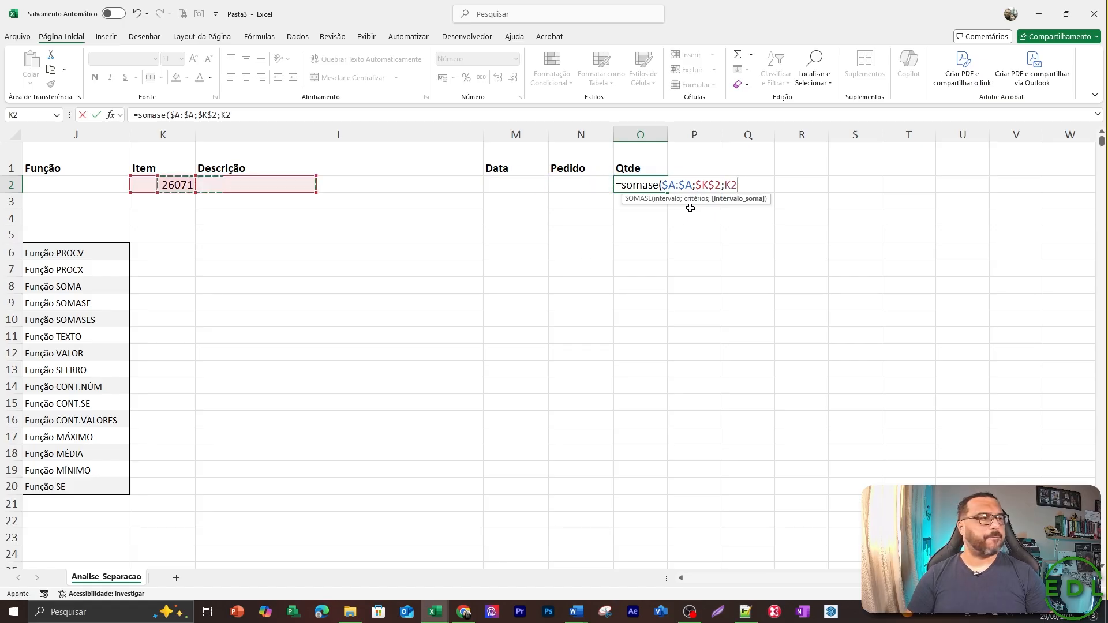
{"action": "key", "text": "Right"}
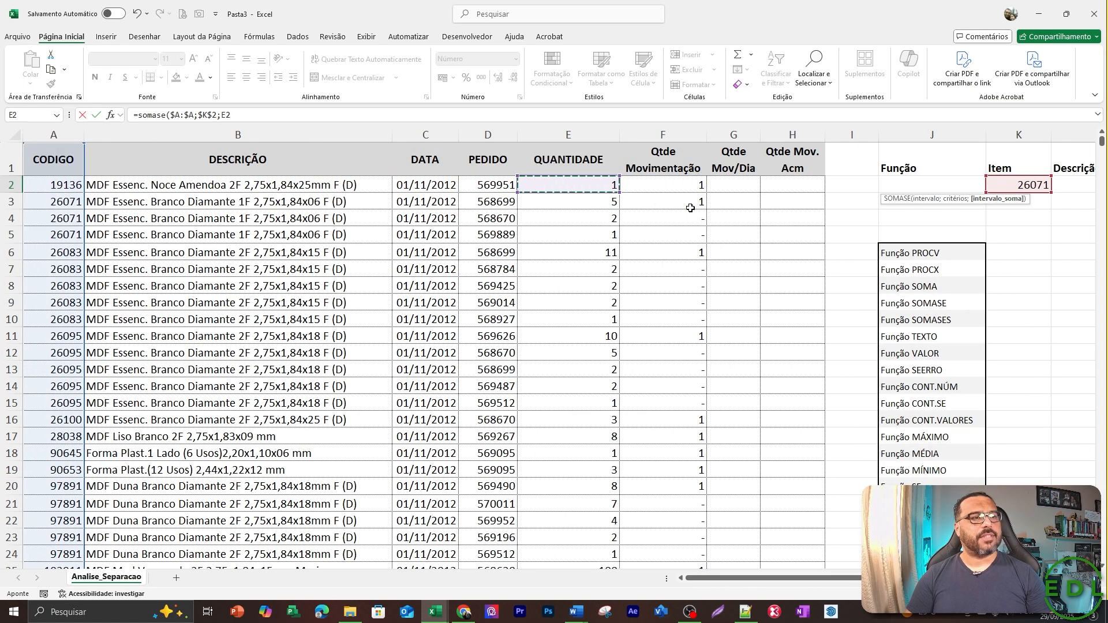
{"action": "key", "text": "ctrl+space"}
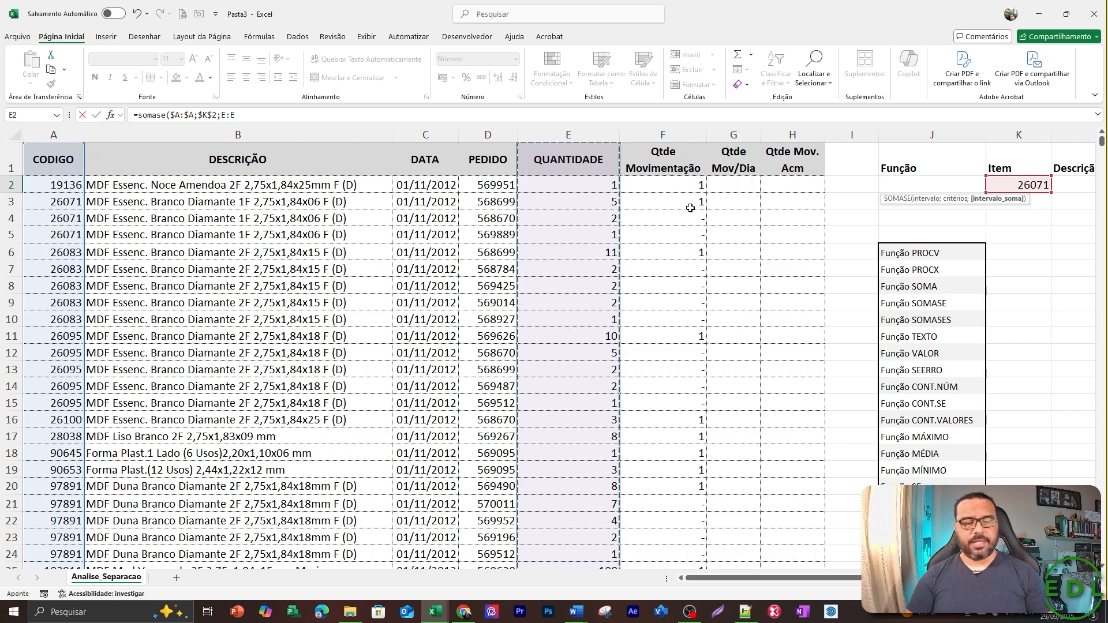
{"action": "key", "text": "F4"}
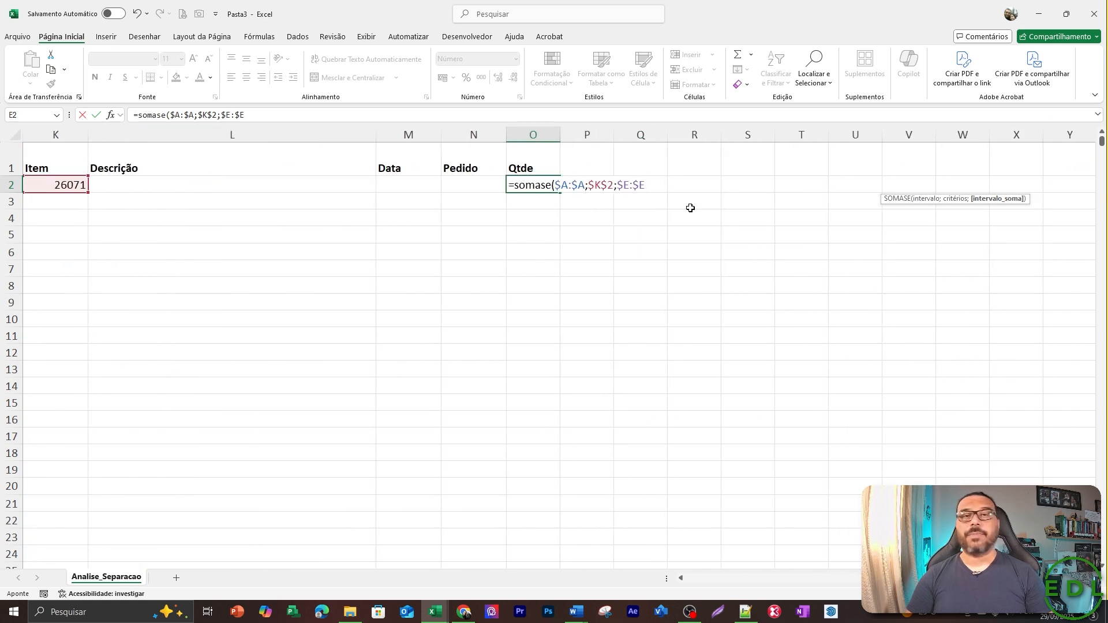
{"action": "type", "text": ")"}
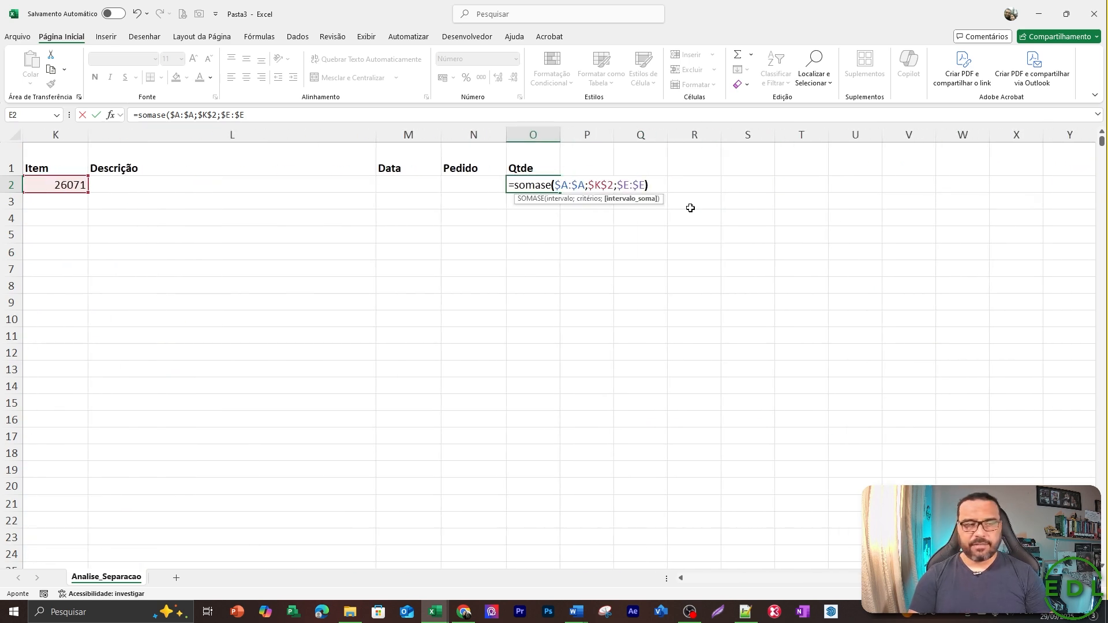
{"action": "key", "text": "Return"}
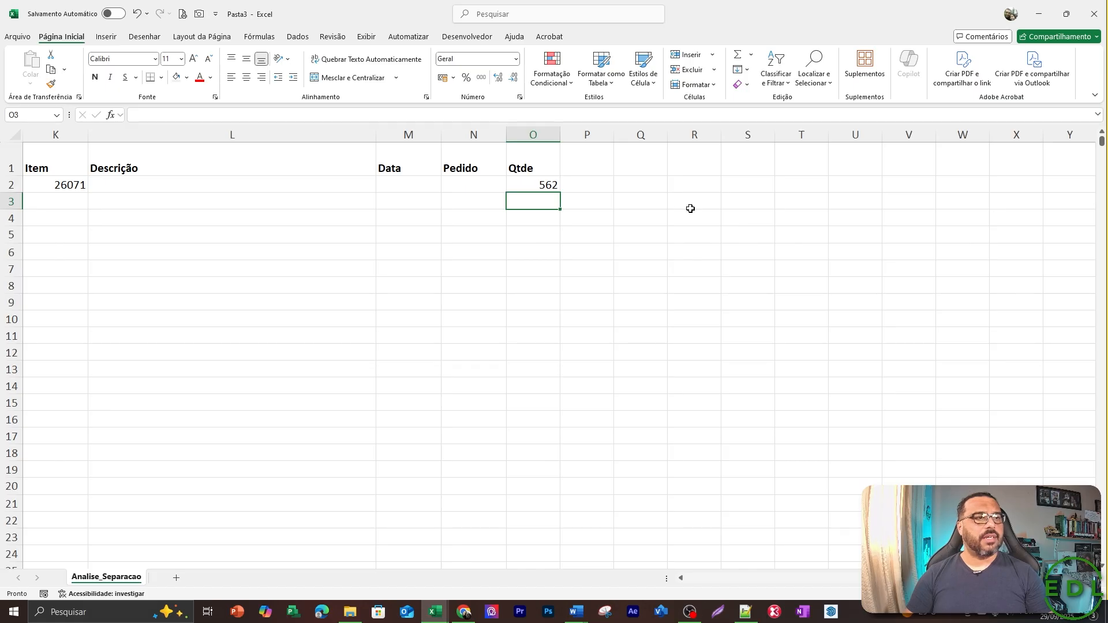
Review the finished SOMASE formula in Qtde cell O2 and the item code in K2 that it uses.
{"action": "key", "text": "Up"}
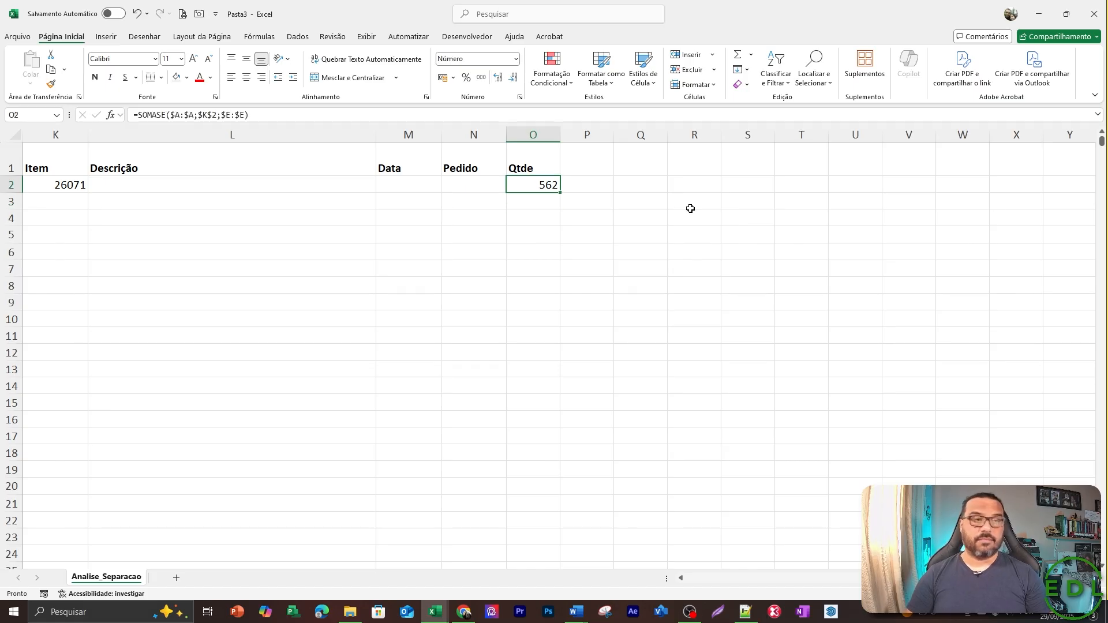
{"action": "key", "text": "Left"}
{"action": "key", "text": "Left"}
{"action": "key", "text": "Left"}
{"action": "key", "text": "Left"}
{"action": "key", "text": "Left"}
{"action": "key", "text": "Left"}
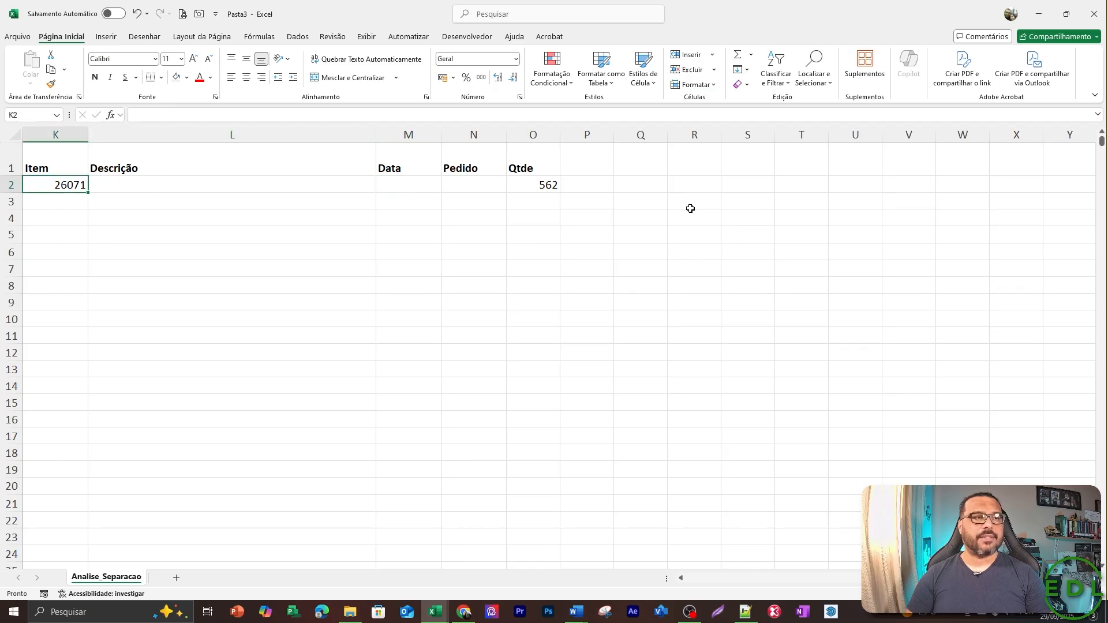
{"action": "key", "text": "Right"}
{"action": "key", "text": "Right"}
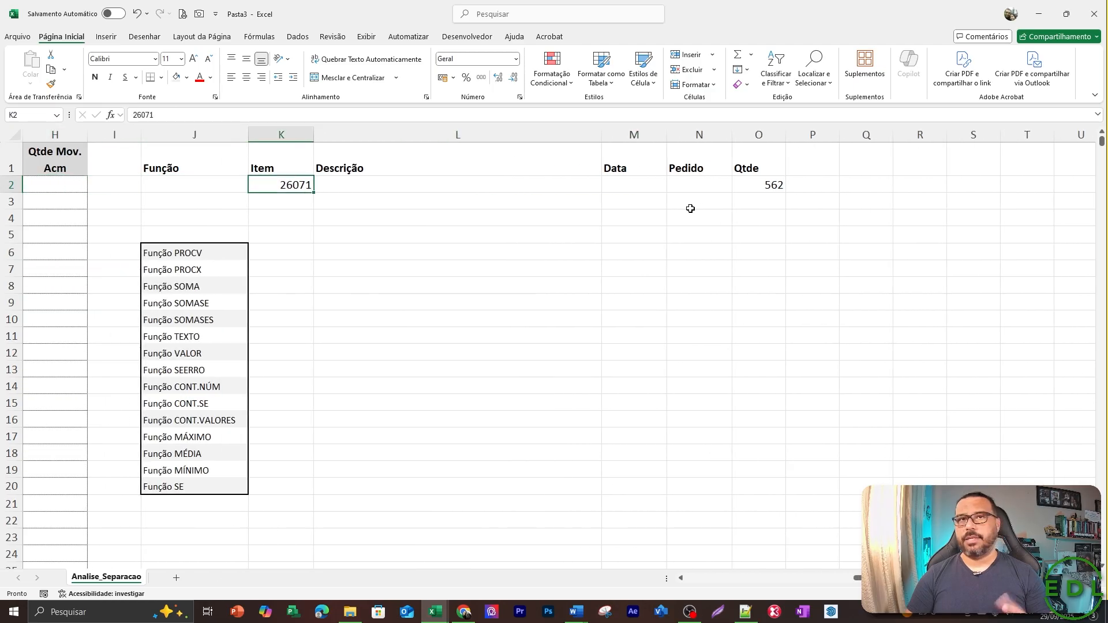
{"action": "key", "text": "Left"}
Turn on filtering for the source table's header row, starting from the CODIGO header in A1.
{"action": "key", "text": "ctrl+Home"}
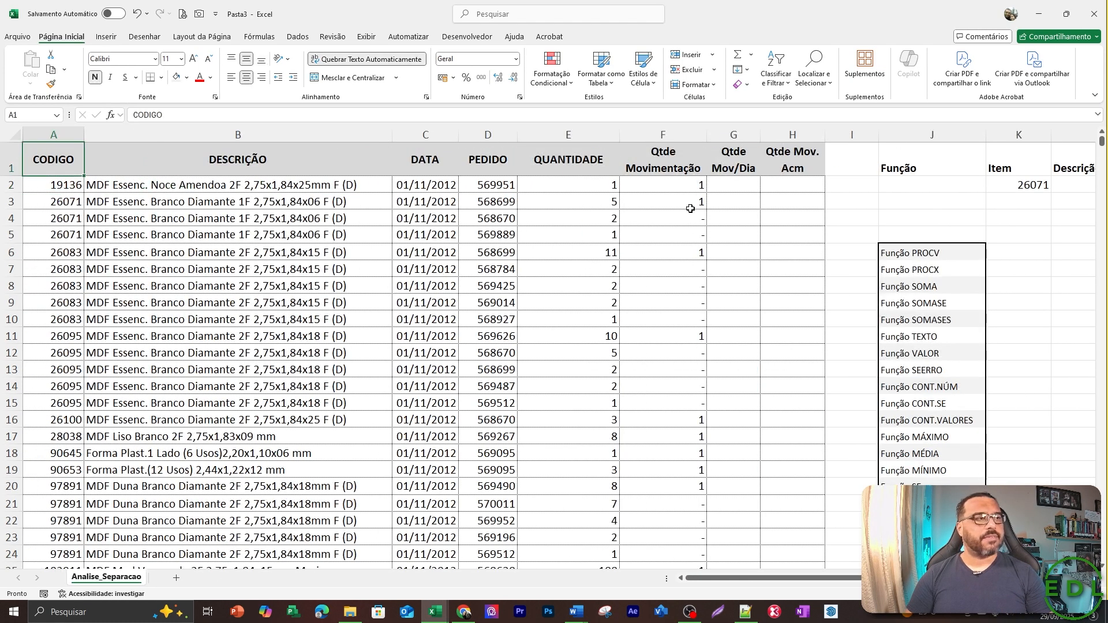
{"action": "key", "text": "alt+s"}
{"action": "key", "text": "t"}
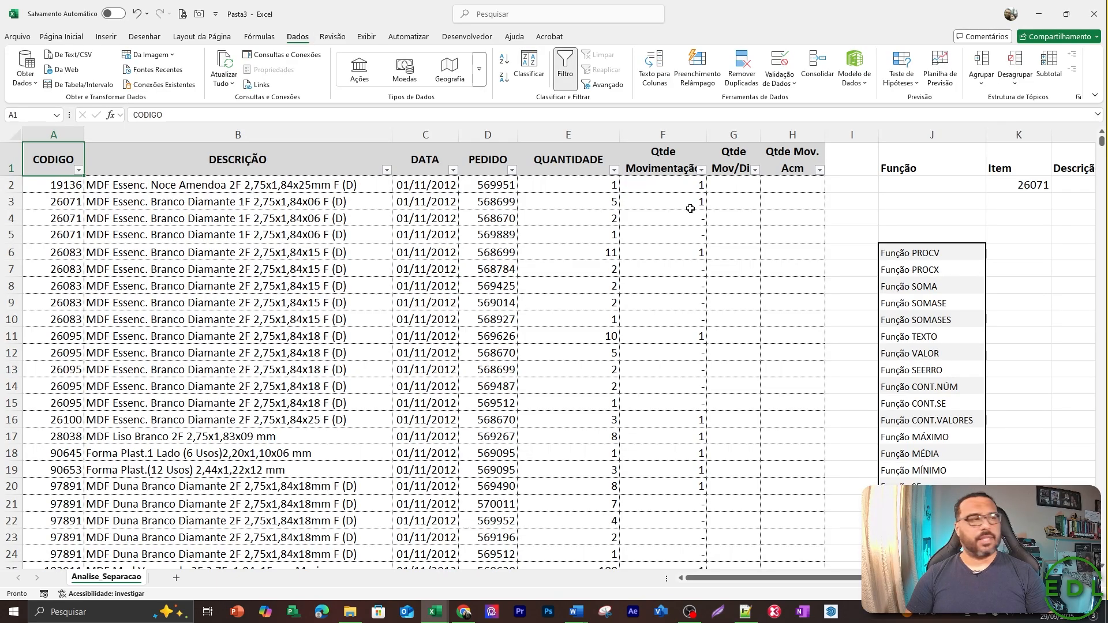
Copy the item code 26071 from A3 and filter the CODIGO column by that code.
{"action": "key", "text": "Down"}
{"action": "key", "text": "Down"}
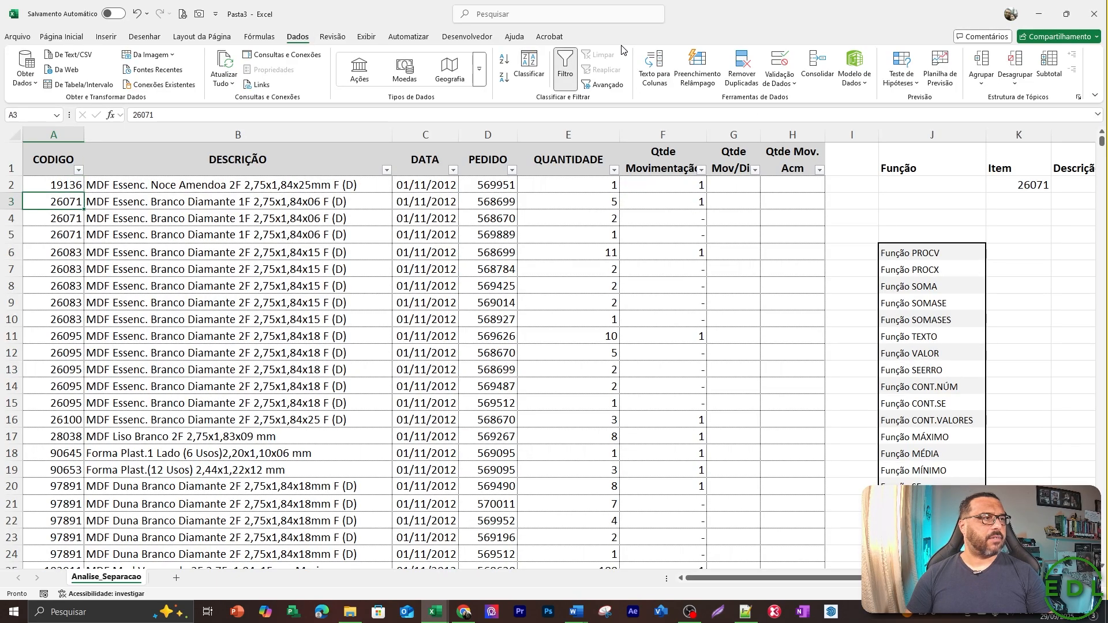
{"action": "double_click", "coordinate": [143, 115]}
{"action": "key", "text": "ctrl+c"}
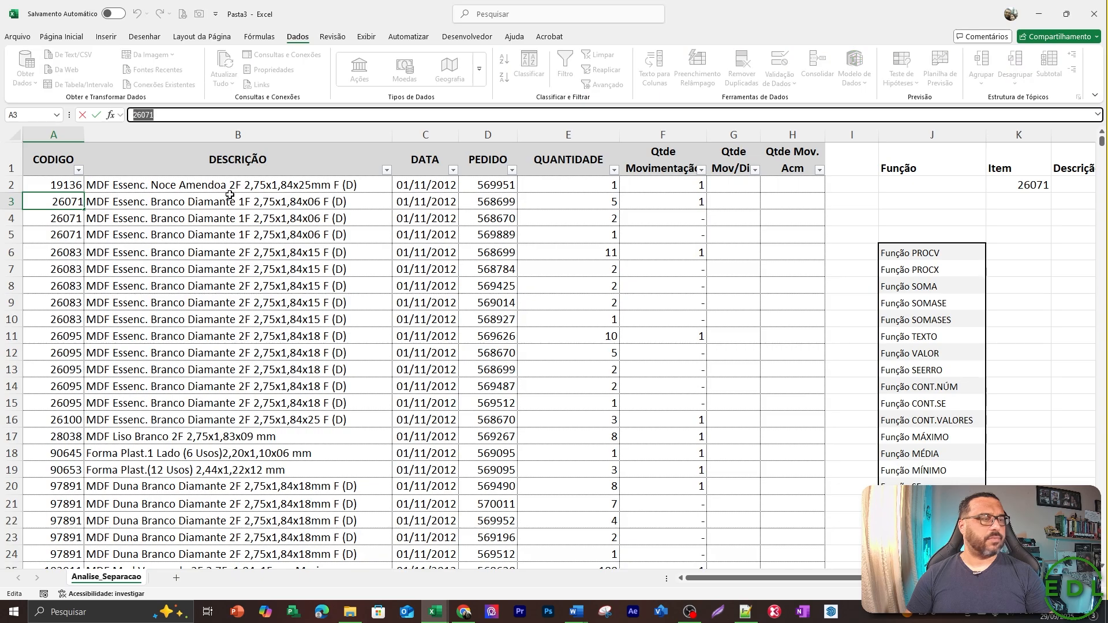
{"action": "key", "text": "Escape"}
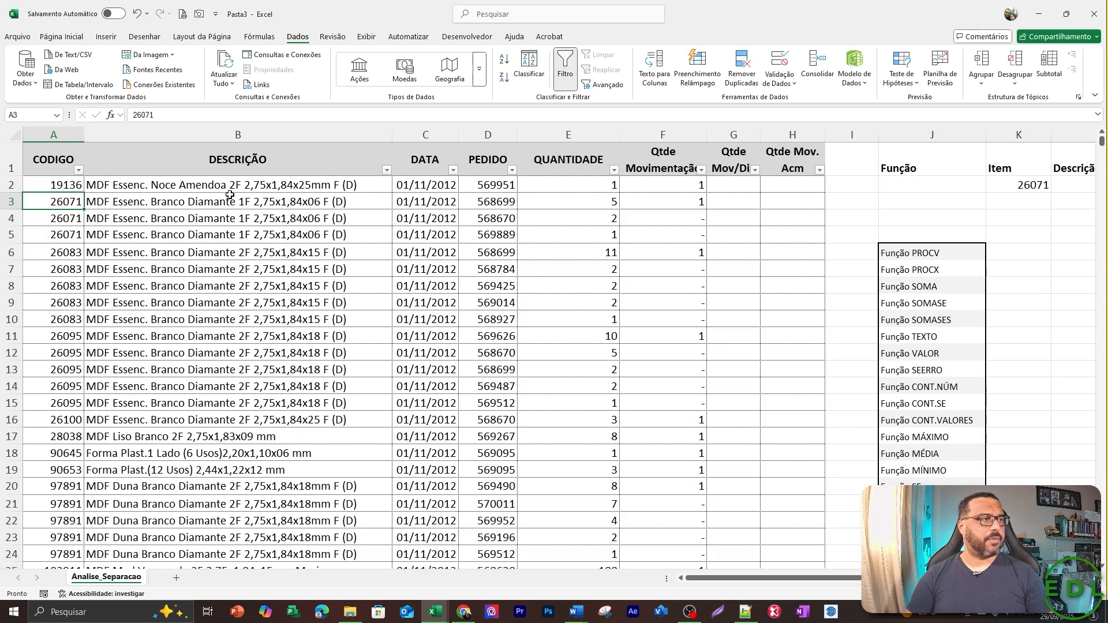
{"action": "key", "text": "ctrl+Up"}
{"action": "key", "text": "alt+Down"}
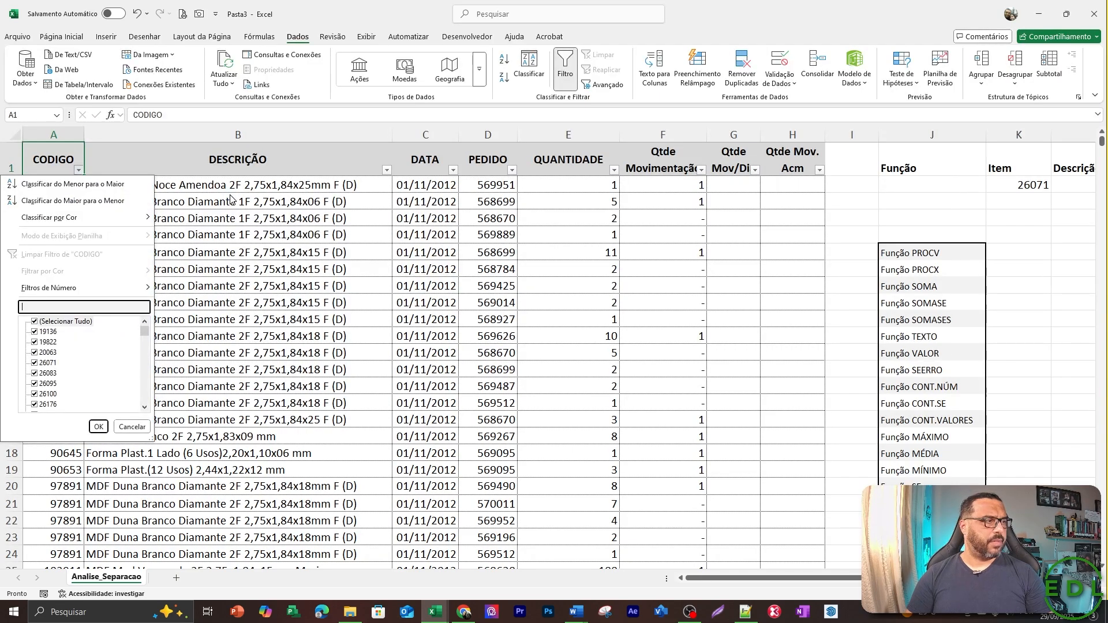
{"action": "key", "text": "ctrl+v"}
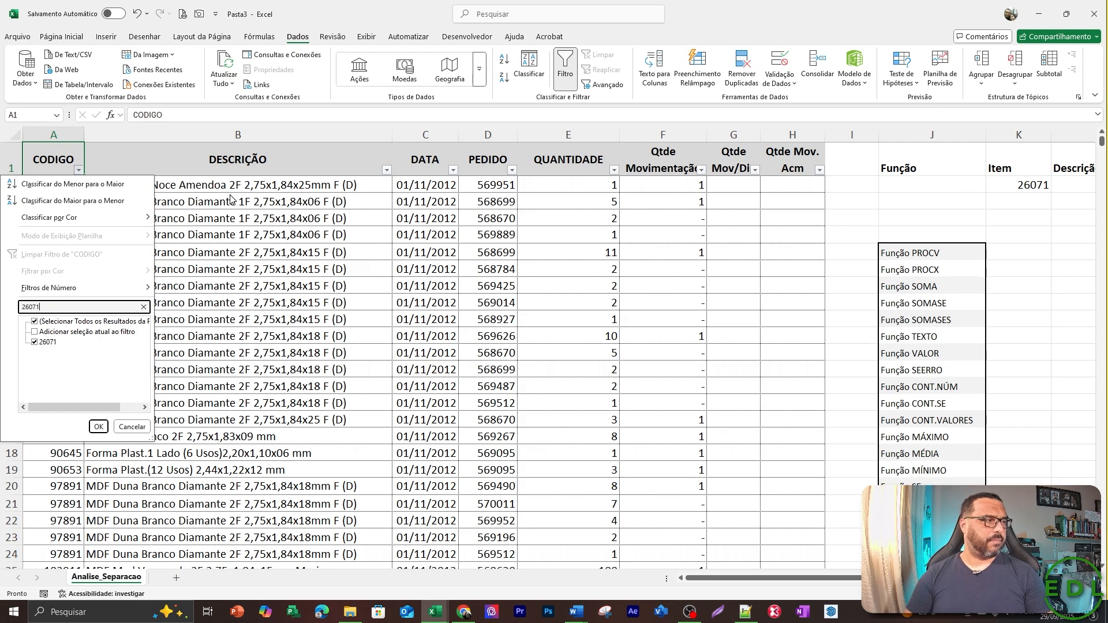
{"action": "key", "text": "Return"}
Go to the first QUANTIDADE value, E3, in the filtered item 26071 rows.
{"action": "key", "text": "Down"}
{"action": "key", "text": "Right"}
{"action": "key", "text": "Right"}
{"action": "key", "text": "Right"}
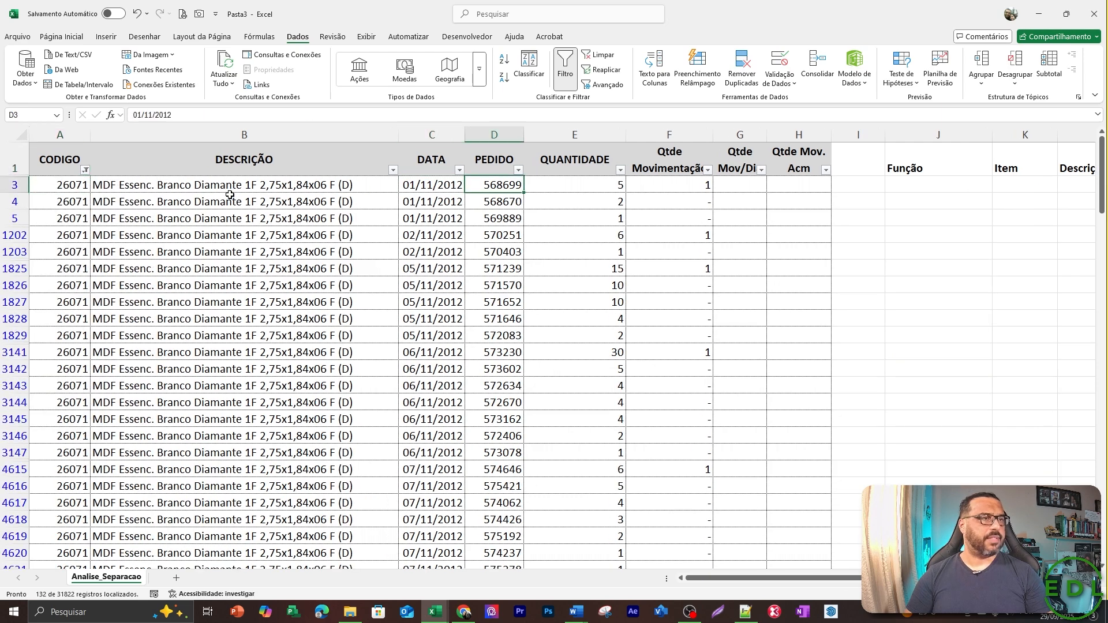
{"action": "key", "text": "Right"}
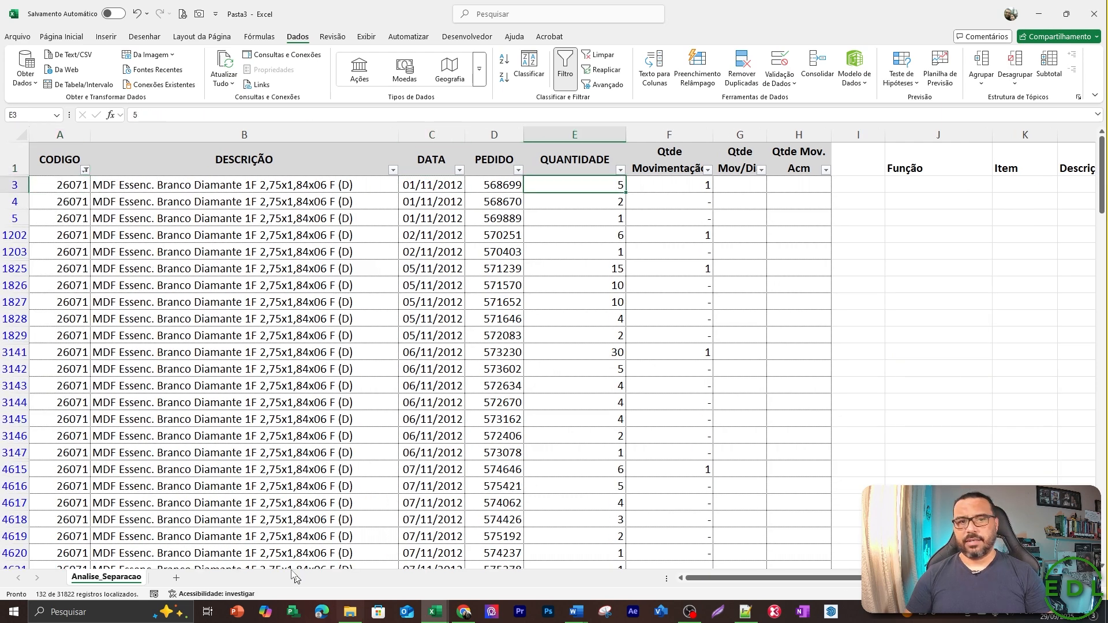
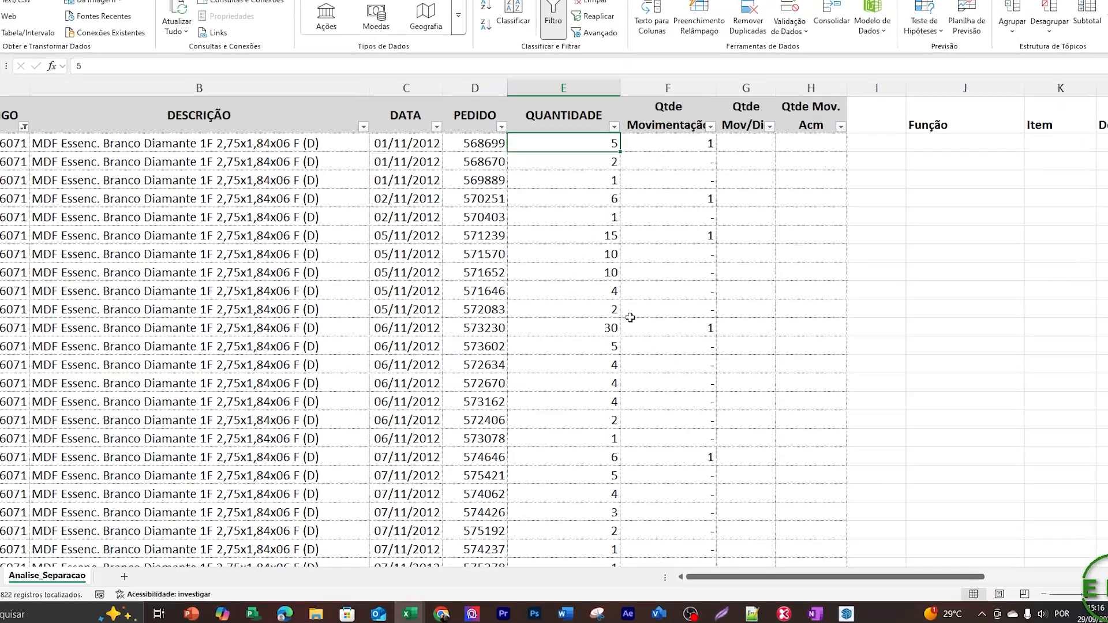
Select all QUANTIDADE values of the filtered item 26071, from E3 down to the last row, to check their sum.
{"action": "key", "text": "ctrl+shift+Down"}
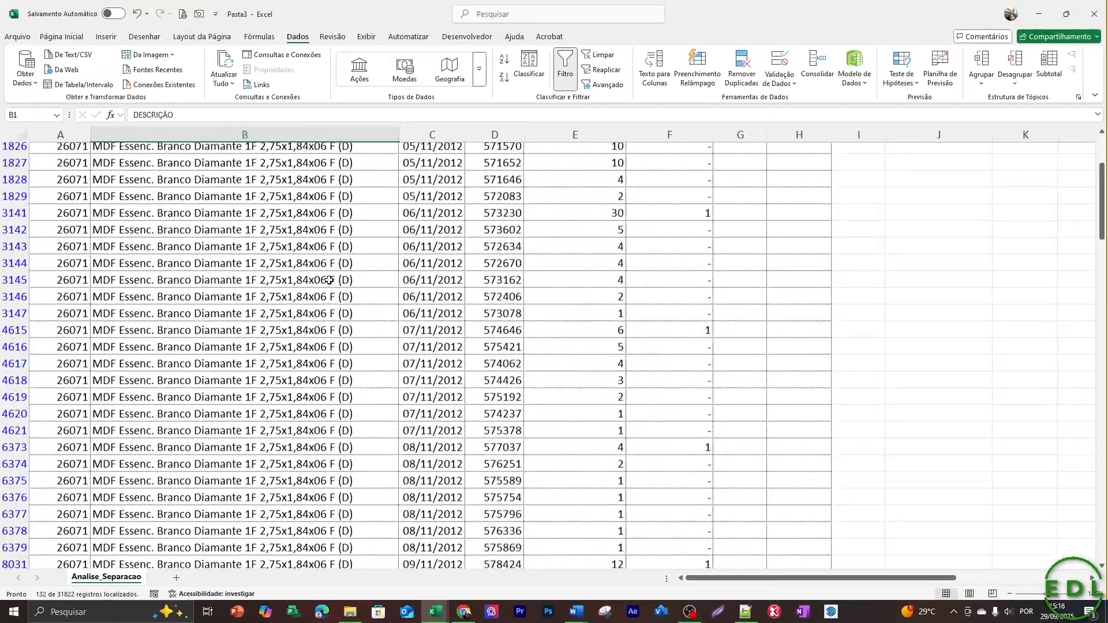
{"action": "key", "text": "Down"}
{"action": "key", "text": "Right"}
{"action": "key", "text": "Right"}
{"action": "key", "text": "Right"}
{"action": "key", "text": "Right"}
{"action": "key", "text": "Right"}
{"action": "key", "text": "Right"}
{"action": "key", "text": "Right"}
{"action": "key", "text": "Right"}
{"action": "key", "text": "Right"}
{"action": "key", "text": "Right"}
{"action": "key", "text": "Right"}
{"action": "key", "text": "Right"}
{"action": "key", "text": "Right"}
{"action": "key", "text": "Right"}
{"action": "key", "text": "Right"}
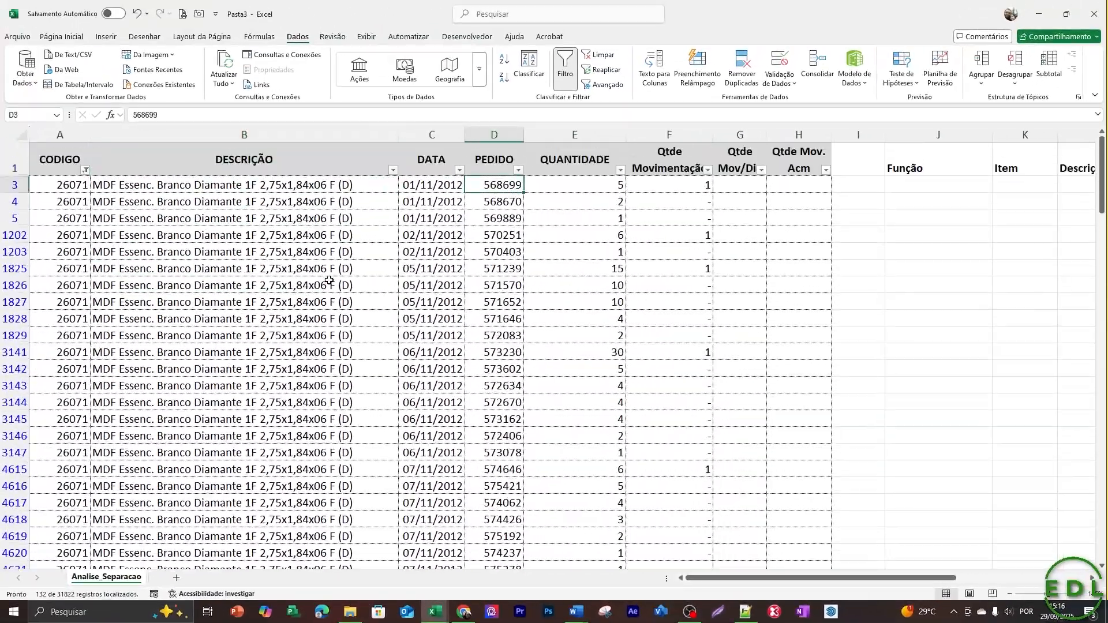
{"action": "key", "text": "Left"}
{"action": "key", "text": "Left"}
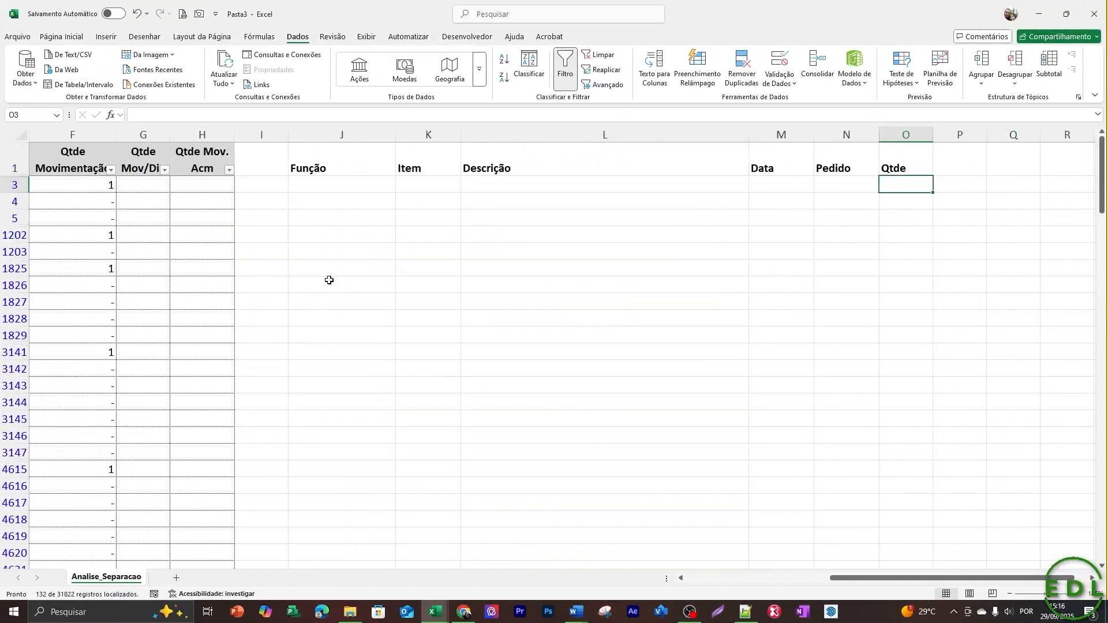
Remove the item 26071 filter from the CODIGO column by selecting all codes again.
{"action": "key", "text": "Up"}
{"action": "key", "text": "Left"}
{"action": "key", "text": "Left"}
{"action": "key", "text": "Left"}
{"action": "key", "text": "Left"}
{"action": "key", "text": "Left"}
{"action": "key", "text": "Left"}
{"action": "key", "text": "Left"}
{"action": "key", "text": "Left"}
{"action": "key", "text": "Left"}
{"action": "key", "text": "Left"}
{"action": "key", "text": "Left"}
{"action": "key", "text": "Left"}
{"action": "key", "text": "Left"}
{"action": "key", "text": "Left"}
{"action": "key", "text": "Right"}
{"action": "key", "text": "Right"}
{"action": "key", "text": "Right"}
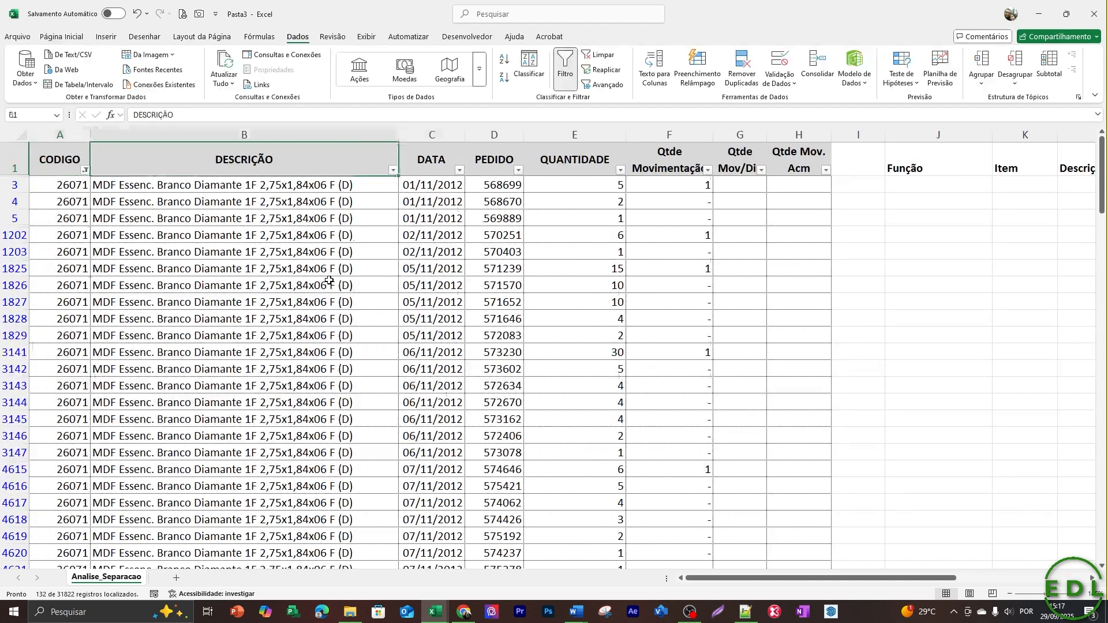
{"action": "key", "text": "Left"}
{"action": "key", "text": "Left"}
{"action": "key", "text": "Left"}
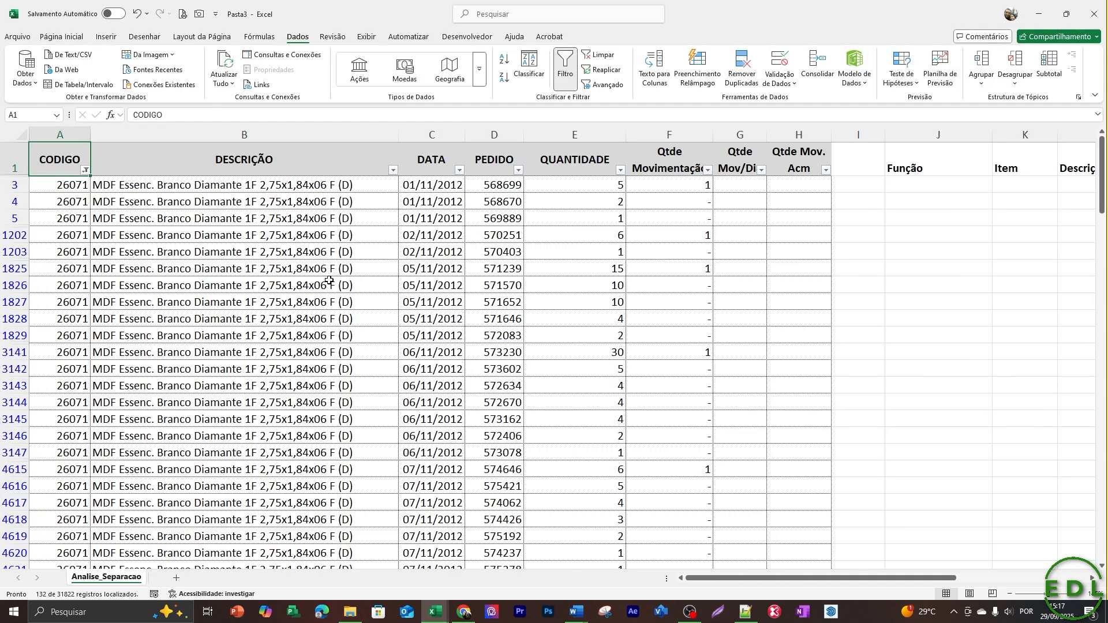
{"action": "key", "text": "alt+Down"}
{"action": "key", "text": "Down"}
{"action": "key", "text": "Down"}
{"action": "key", "text": "Down"}
{"action": "key", "text": "Down"}
{"action": "key", "text": "Down"}
{"action": "key", "text": "Down"}
{"action": "key", "text": "Down"}
{"action": "key", "text": "Down"}
{"action": "key", "text": "Up"}
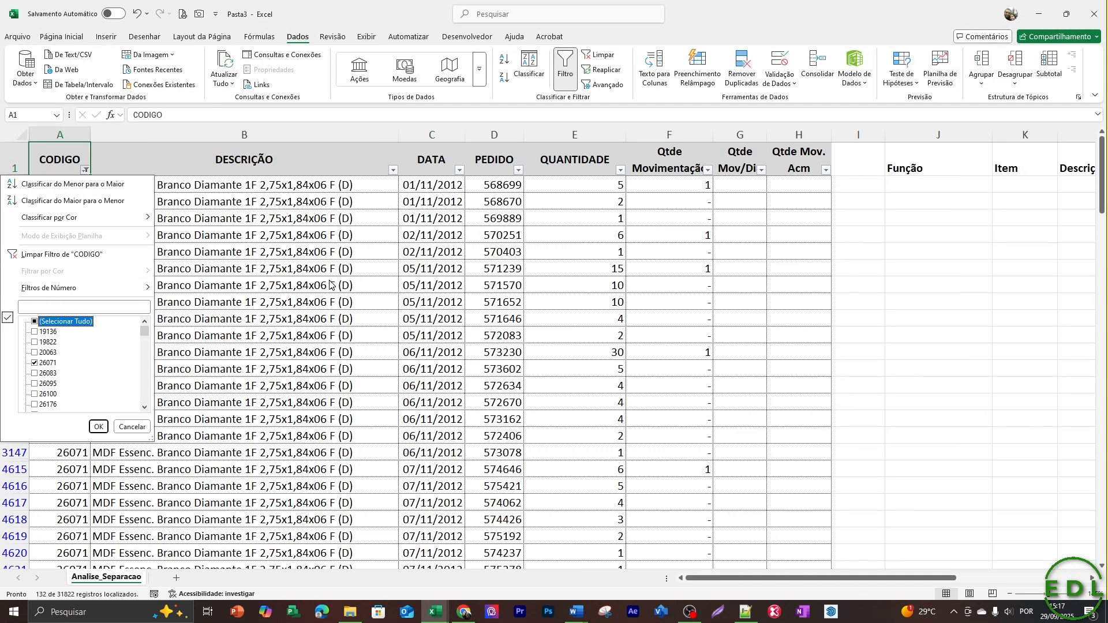
{"action": "key", "text": "space"}
{"action": "key", "text": "Return"}
Return to the SOMASE result in Qtde cell O2 to compare it with the filtered sum.
{"action": "key", "text": "Down"}
{"action": "key", "text": "Right"}
{"action": "key", "text": "Right"}
{"action": "key", "text": "Right"}
{"action": "key", "text": "Right"}
{"action": "key", "text": "Right"}
{"action": "key", "text": "Right"}
{"action": "key", "text": "Right"}
{"action": "key", "text": "Right"}
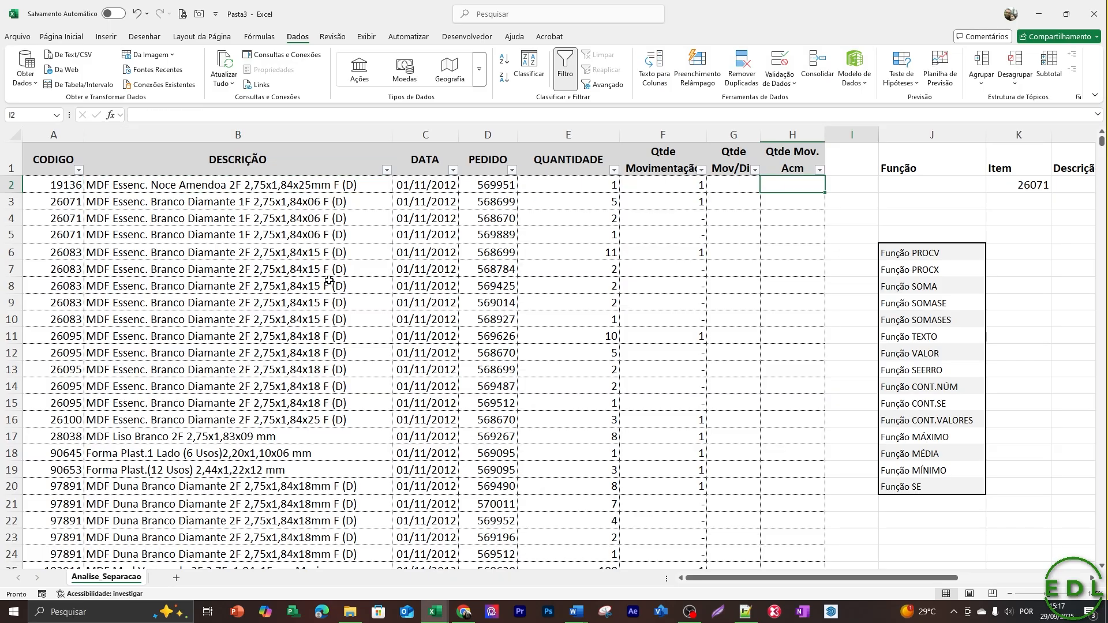
{"action": "key", "text": "Right"}
{"action": "key", "text": "Right"}
{"action": "key", "text": "Right"}
{"action": "key", "text": "Right"}
{"action": "key", "text": "Right"}
{"action": "key", "text": "Right"}
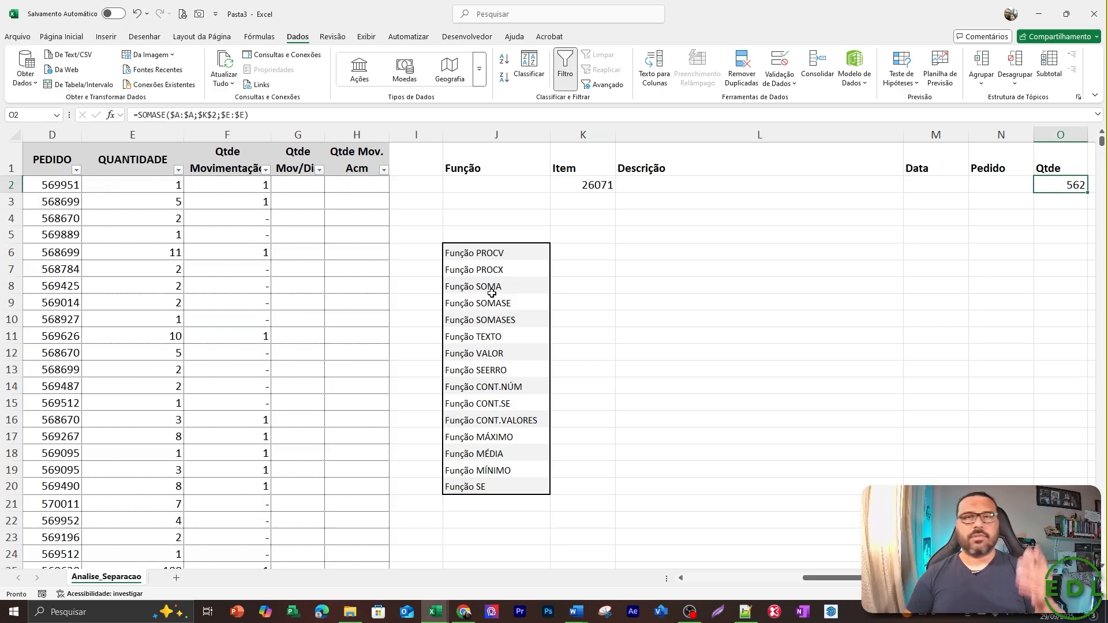
{"action": "key", "text": "Right"}
{"action": "key", "text": "Left"}
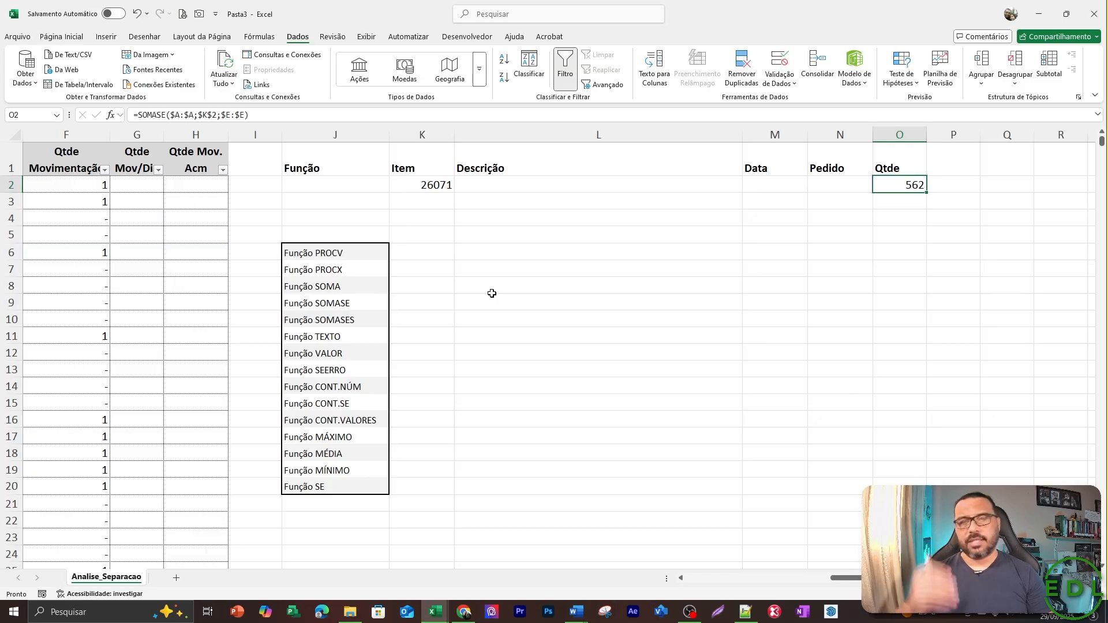
Review the item code in K2, the function list in column J and the SOMASE formula in O2.
{"action": "key", "text": "Left"}
{"action": "key", "text": "Left"}
{"action": "key", "text": "Left"}
{"action": "key", "text": "Left"}
{"action": "key", "text": "Left"}
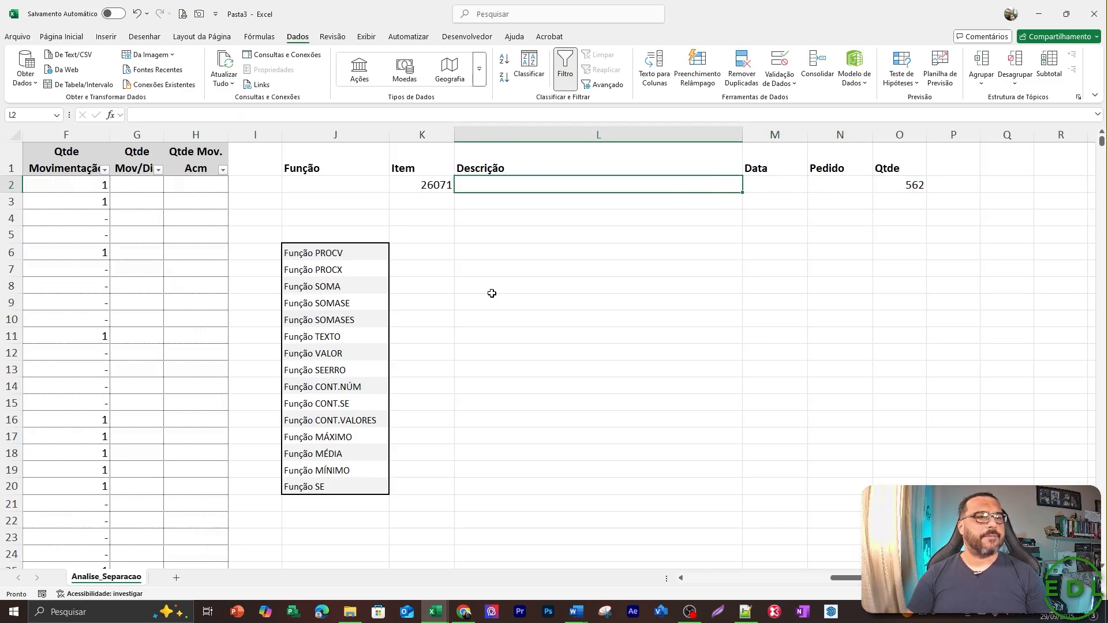
{"action": "key", "text": "Right"}
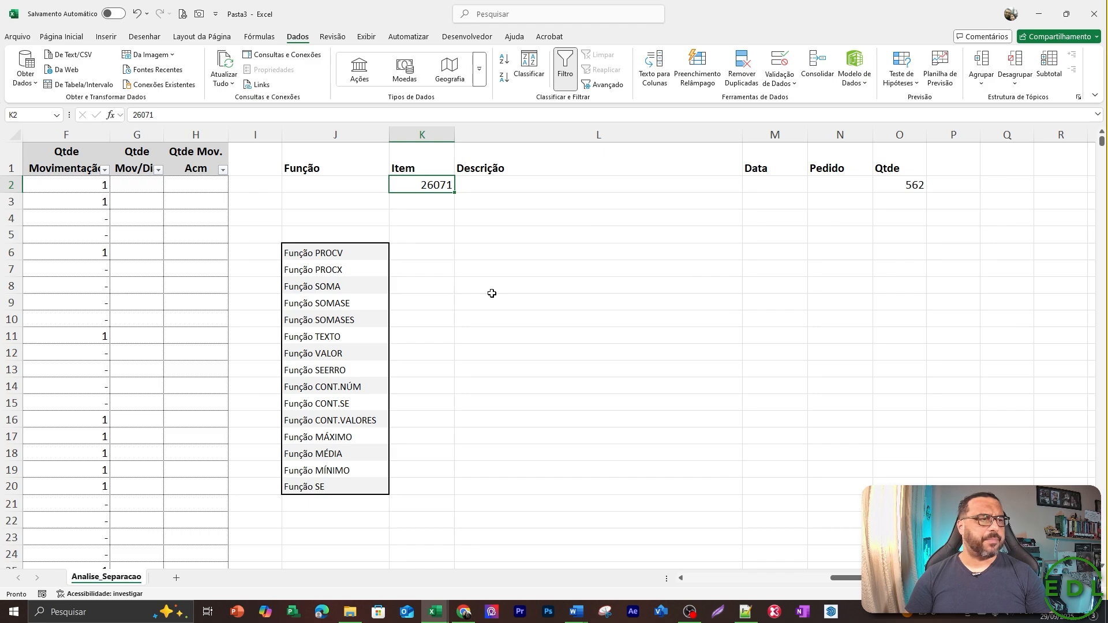
{"action": "key", "text": "Down"}
{"action": "key", "text": "Down"}
{"action": "key", "text": "Down"}
{"action": "key", "text": "Down"}
{"action": "key", "text": "Down"}
{"action": "key", "text": "Down"}
{"action": "key", "text": "Down"}
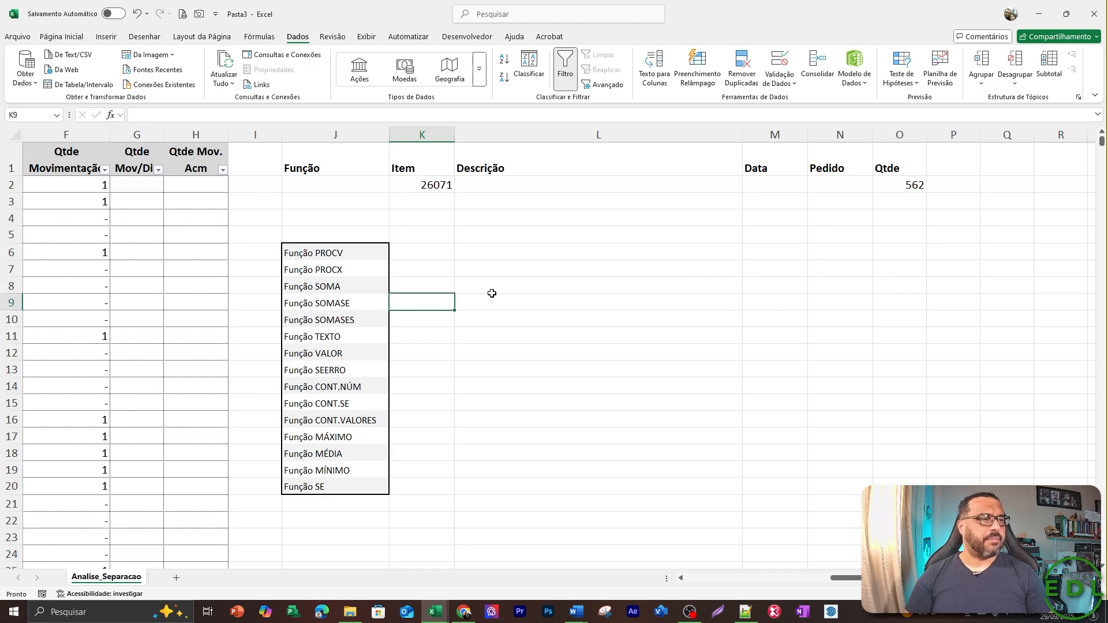
{"action": "key", "text": "Left"}
{"action": "key", "text": "Right"}
{"action": "key", "text": "Up"}
{"action": "key", "text": "Up"}
{"action": "key", "text": "Up"}
{"action": "key", "text": "Up"}
{"action": "key", "text": "Up"}
{"action": "key", "text": "Up"}
{"action": "key", "text": "Up"}
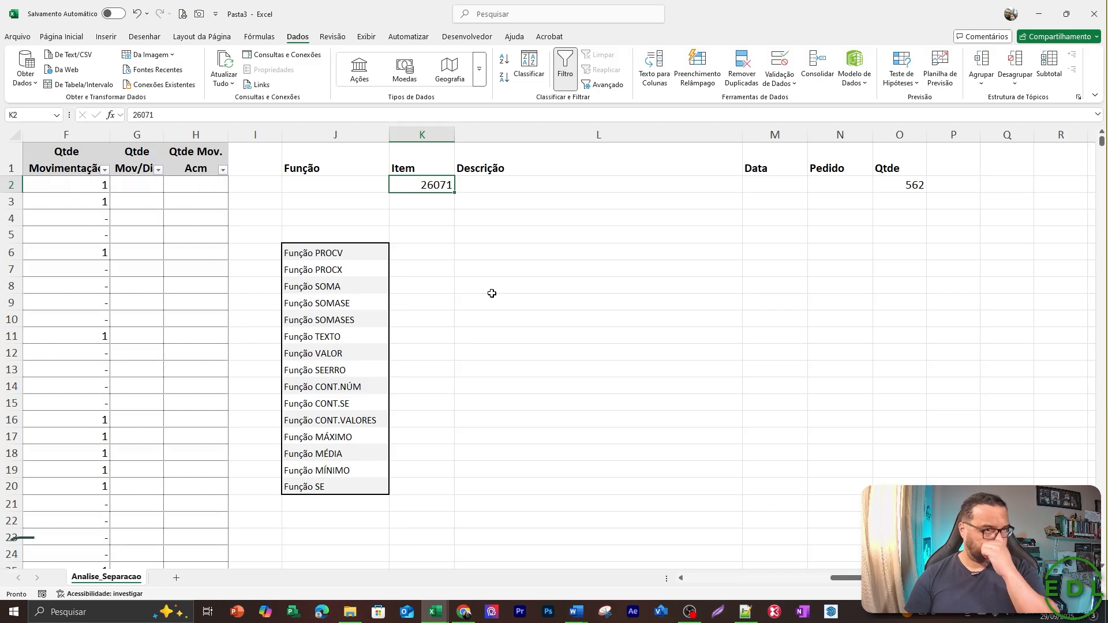
{"action": "key", "text": "Right"}
{"action": "key", "text": "Right"}
{"action": "key", "text": "Right"}
{"action": "key", "text": "Right"}
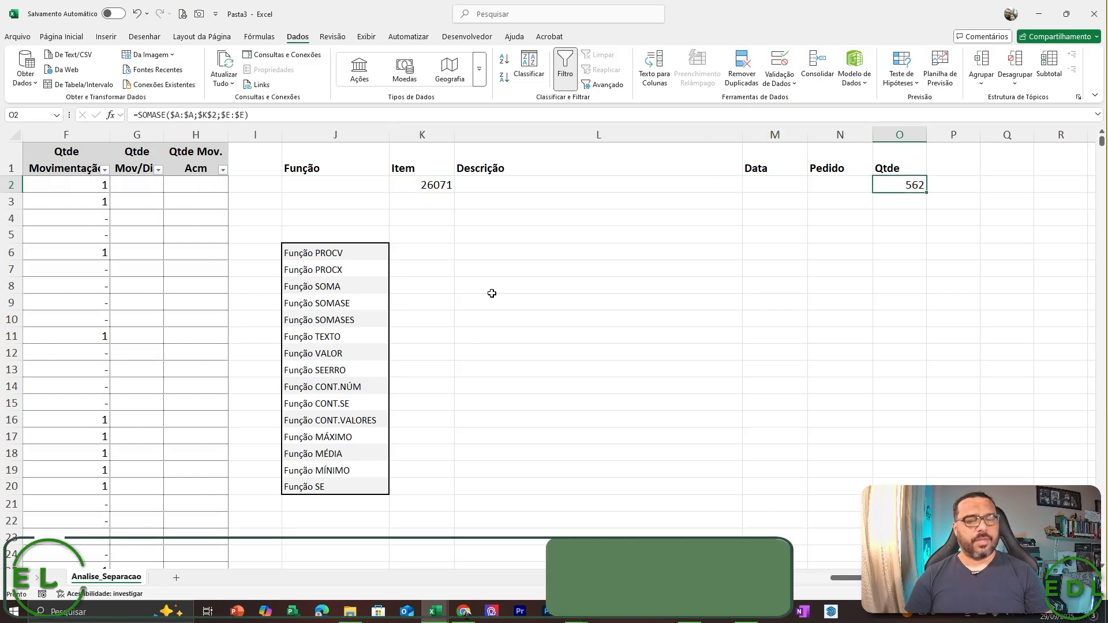
{"action": "key", "text": "F2"}
{"action": "key", "text": "Escape"}
Copy the Qtde header from O1 into the adjacent cell P1.
{"action": "key", "text": "Up"}
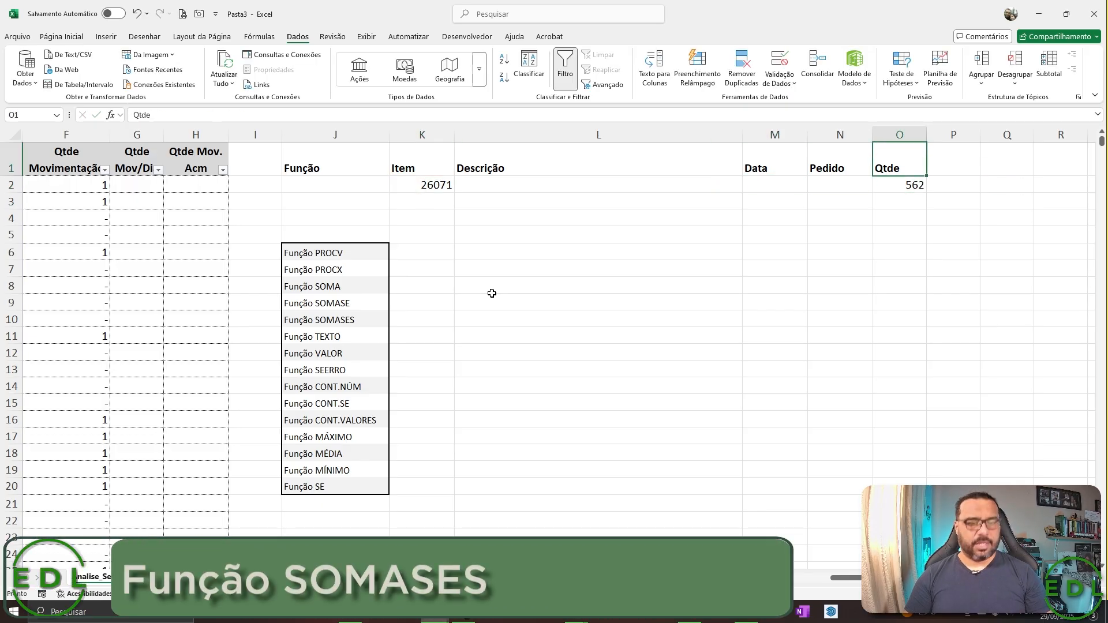
{"action": "key", "text": "ctrl+c"}
{"action": "key", "text": "Right"}
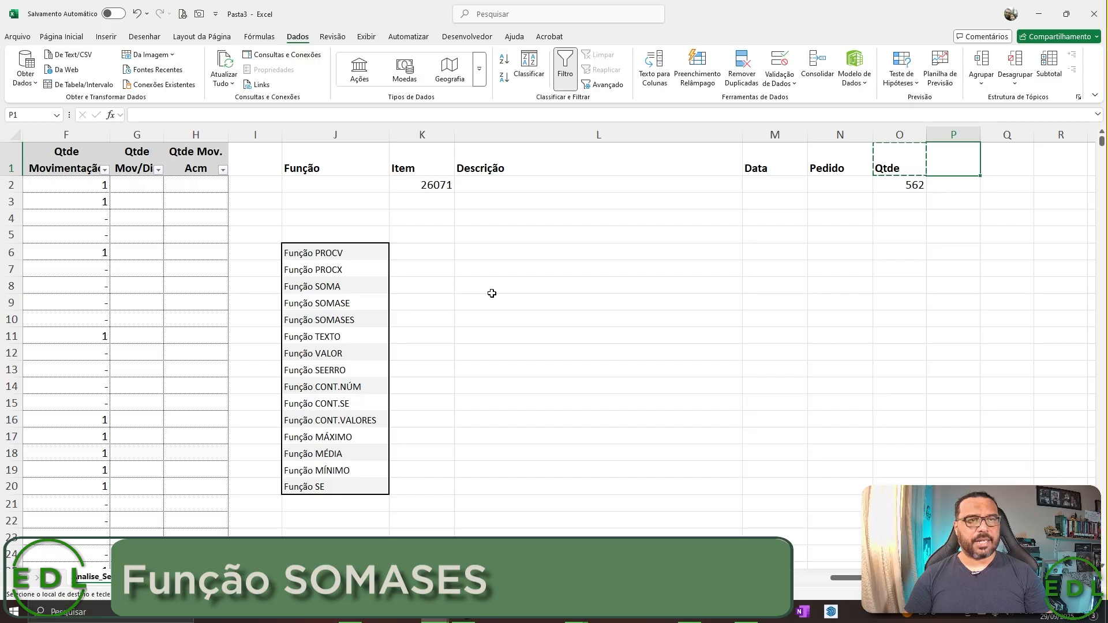
{"action": "key", "text": "ctrl+v"}
{"action": "key", "text": "Return"}
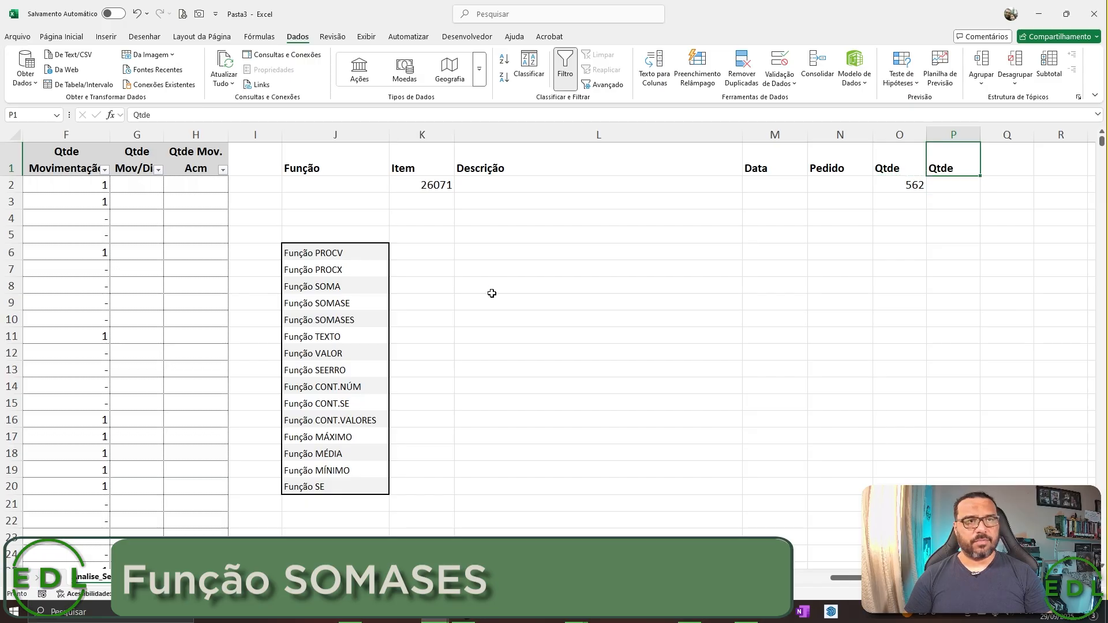
Copy the date 01/11/2012 from DATA cell C6 in the source table.
{"action": "key", "text": "Left"}
{"action": "key", "text": "Left"}
{"action": "key", "text": "Left"}
{"action": "key", "text": "Left"}
{"action": "key", "text": "Left"}
{"action": "key", "text": "Left"}
{"action": "key", "text": "Left"}
{"action": "key", "text": "Left"}
{"action": "key", "text": "Left"}
{"action": "key", "text": "Left"}
{"action": "key", "text": "Left"}
{"action": "key", "text": "Left"}
{"action": "key", "text": "Left"}
{"action": "key", "text": "Left"}
{"action": "key", "text": "Left"}
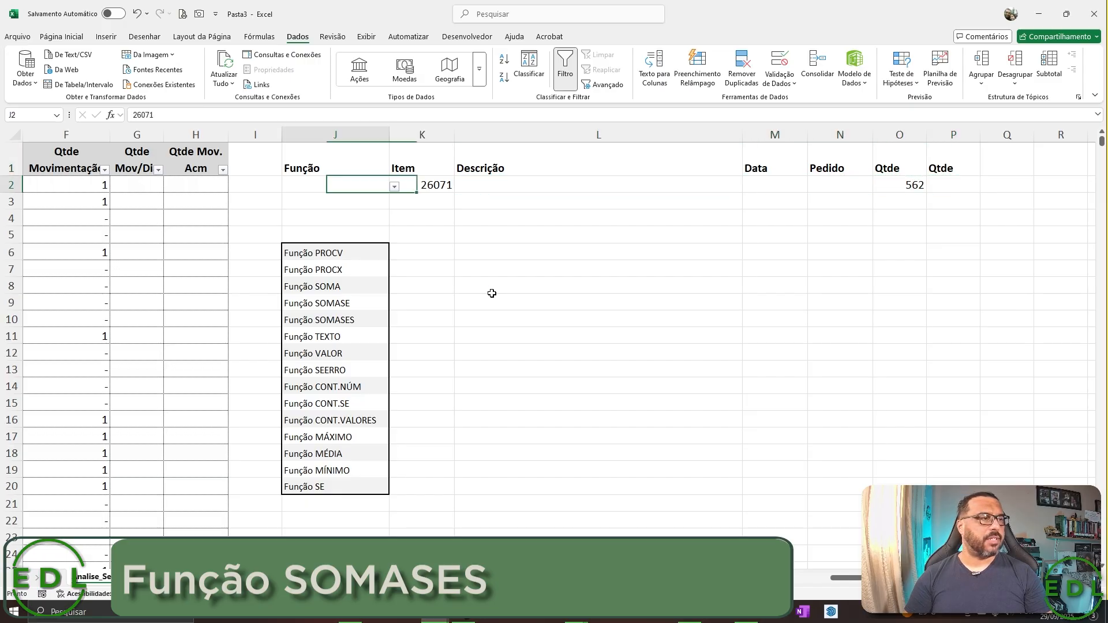
{"action": "key", "text": "Down"}
{"action": "key", "text": "Down"}
{"action": "key", "text": "Down"}
{"action": "key", "text": "Down"}
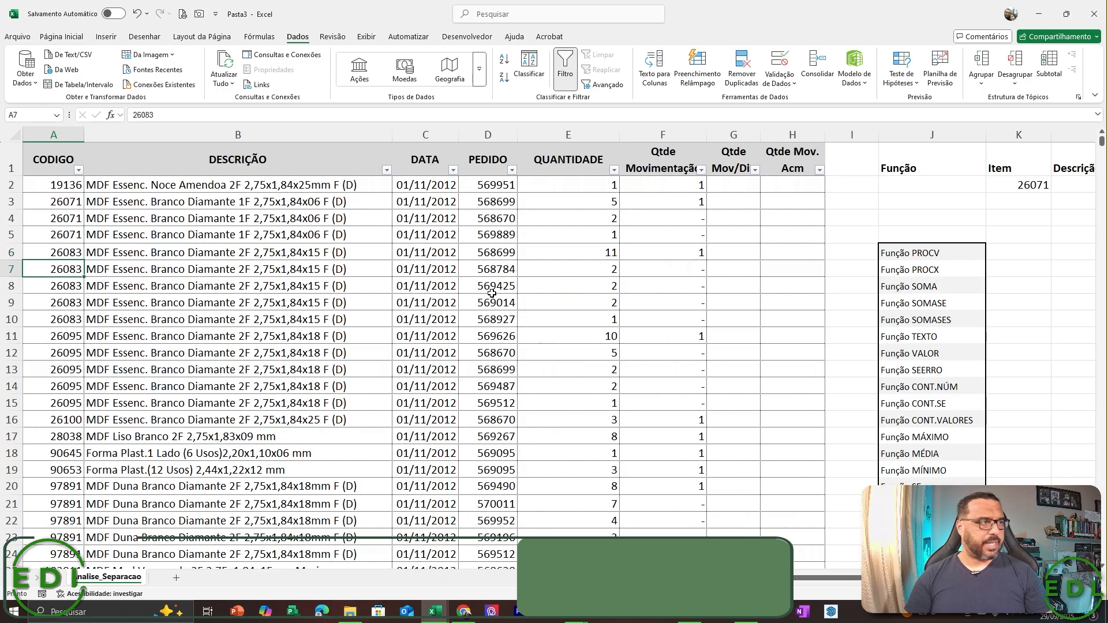
{"action": "key", "text": "Right"}
{"action": "key", "text": "Right"}
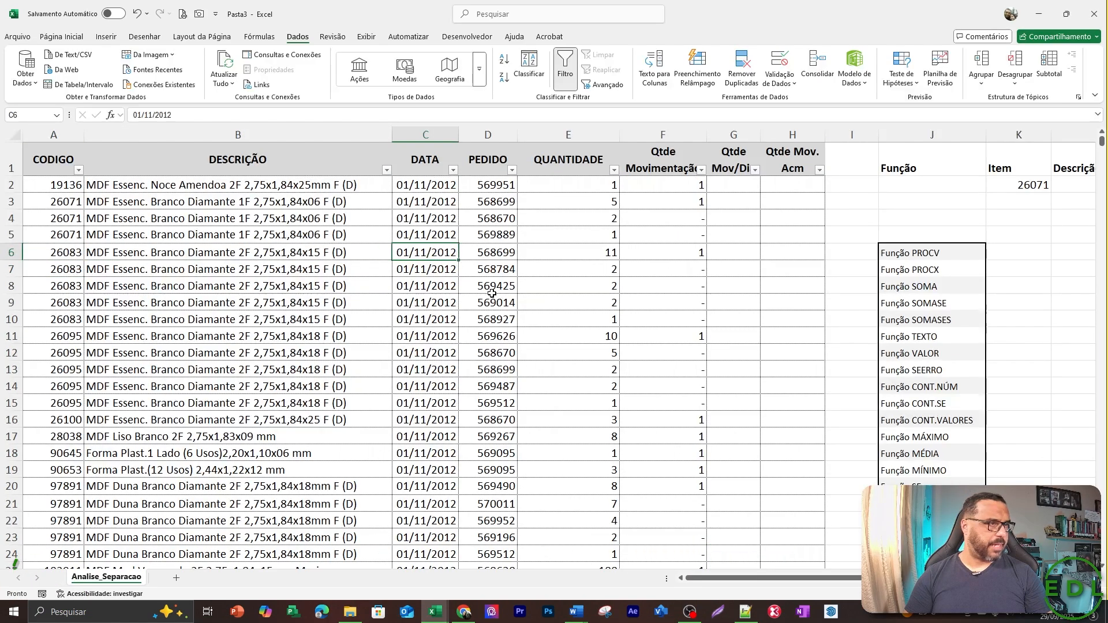
{"action": "key", "text": "ctrl+c"}
Paste the copied date 01/11/2012 into cell M2 under the Data header.
{"action": "key", "text": "Right"}
{"action": "key", "text": "Right"}
{"action": "key", "text": "Right"}
{"action": "key", "text": "Right"}
{"action": "key", "text": "Right"}
{"action": "key", "text": "Right"}
{"action": "key", "text": "Right"}
{"action": "key", "text": "Right"}
{"action": "key", "text": "Right"}
{"action": "key", "text": "Right"}
{"action": "key", "text": "Right"}
{"action": "key", "text": "Right"}
{"action": "key", "text": "Right"}
{"action": "key", "text": "Right"}
{"action": "key", "text": "Right"}
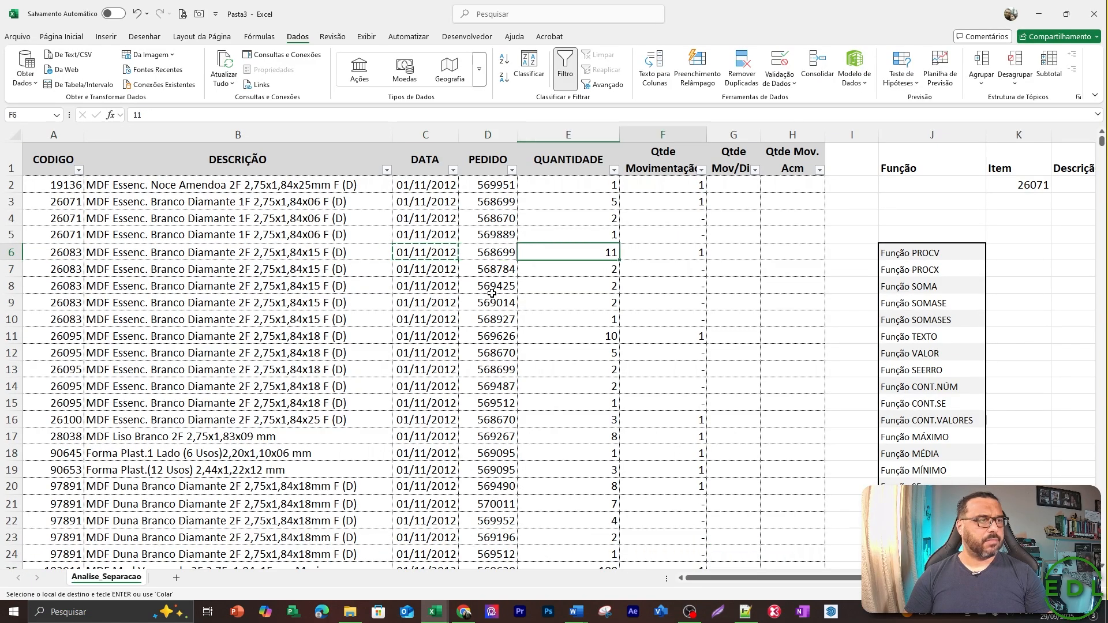
{"action": "key", "text": "Left"}
{"action": "key", "text": "Left"}
{"action": "key", "text": "Left"}
{"action": "key", "text": "Up"}
{"action": "key", "text": "Up"}
{"action": "key", "text": "Up"}
{"action": "key", "text": "Up"}
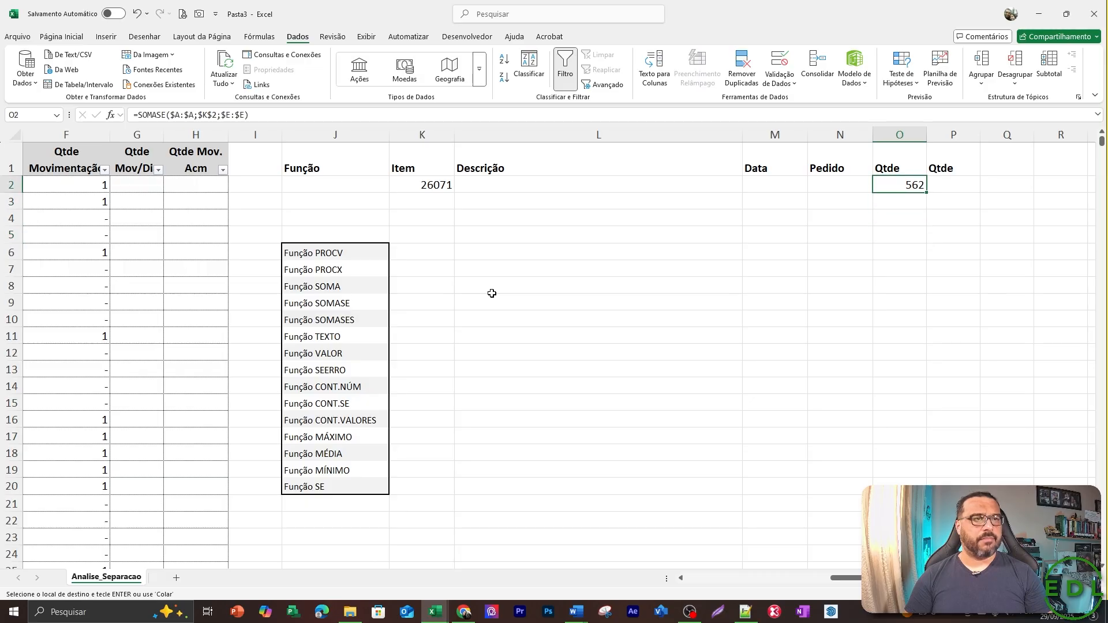
{"action": "key", "text": "Left"}
{"action": "key", "text": "Left"}
{"action": "key", "text": "Return"}
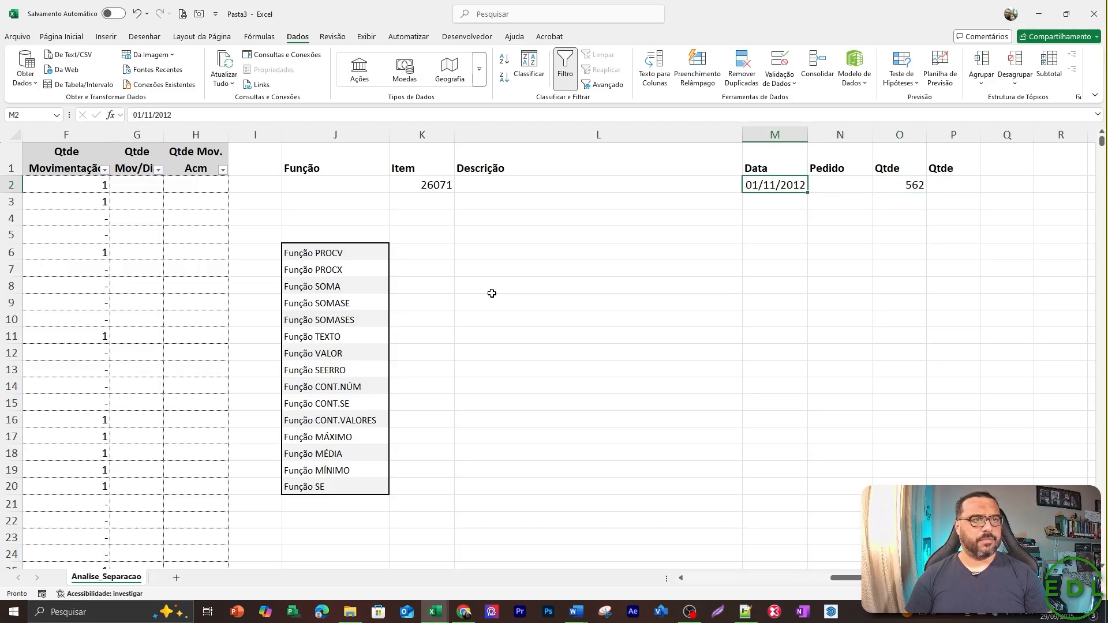
Begin a SOMASES formula in P2 with the whole QUANTIDADE column as the absolute sum range $E:$E.
{"action": "key", "text": "Right"}
{"action": "key", "text": "Right"}
{"action": "key", "text": "Right"}
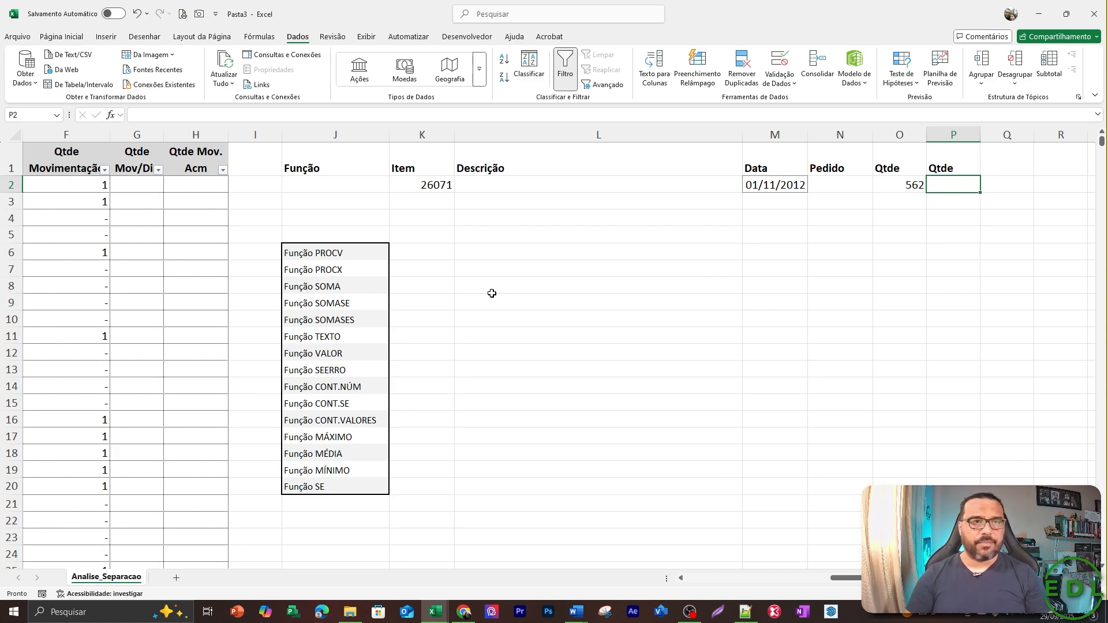
{"action": "type", "text": "=somases"}
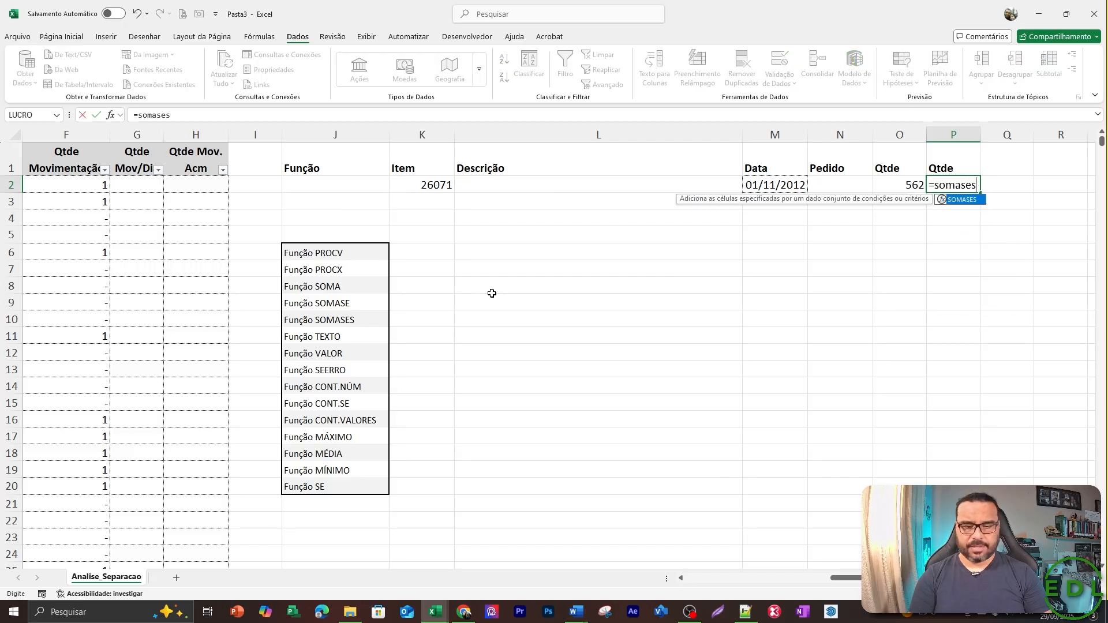
{"action": "type", "text": "("}
{"action": "key", "text": "Left"}
{"action": "key", "text": "Left"}
{"action": "key", "text": "Left"}
{"action": "key", "text": "Left"}
{"action": "key", "text": "Left"}
{"action": "key", "text": "Left"}
{"action": "key", "text": "Left"}
{"action": "key", "text": "Left"}
{"action": "key", "text": "Left"}
{"action": "key", "text": "Left"}
{"action": "key", "text": "Left"}
{"action": "key", "text": "Left"}
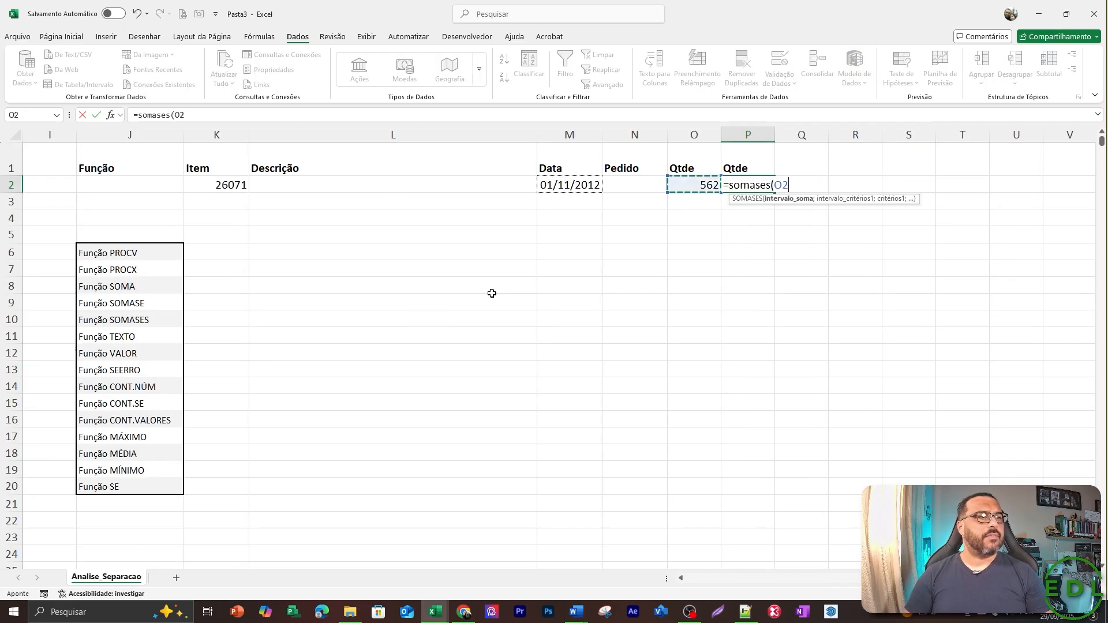
{"action": "key", "text": "Right"}
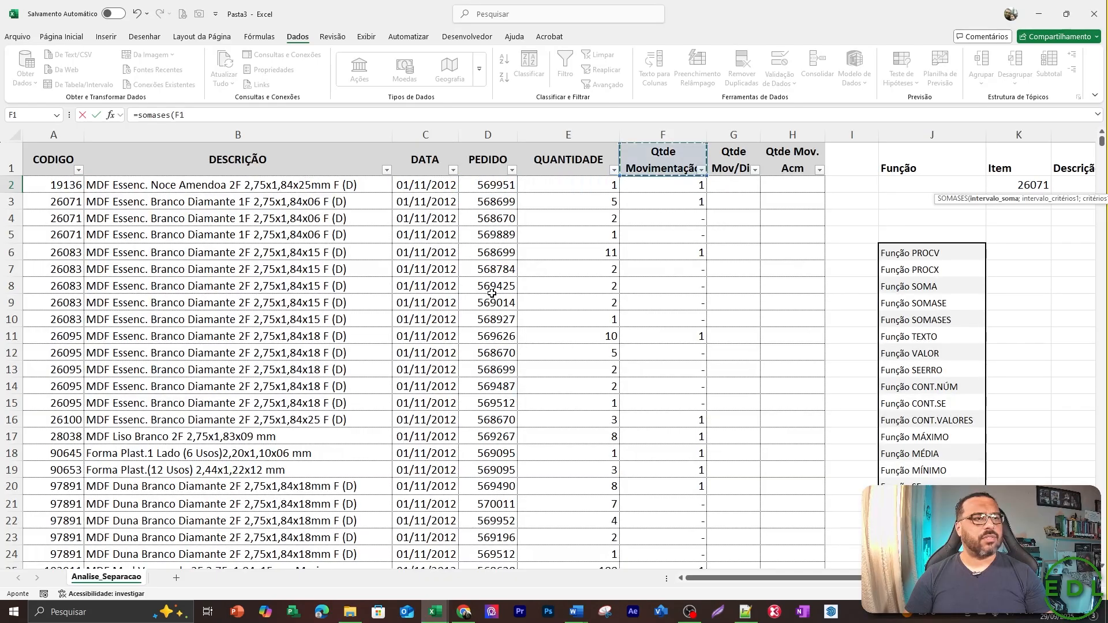
{"action": "key", "text": "ctrl+space"}
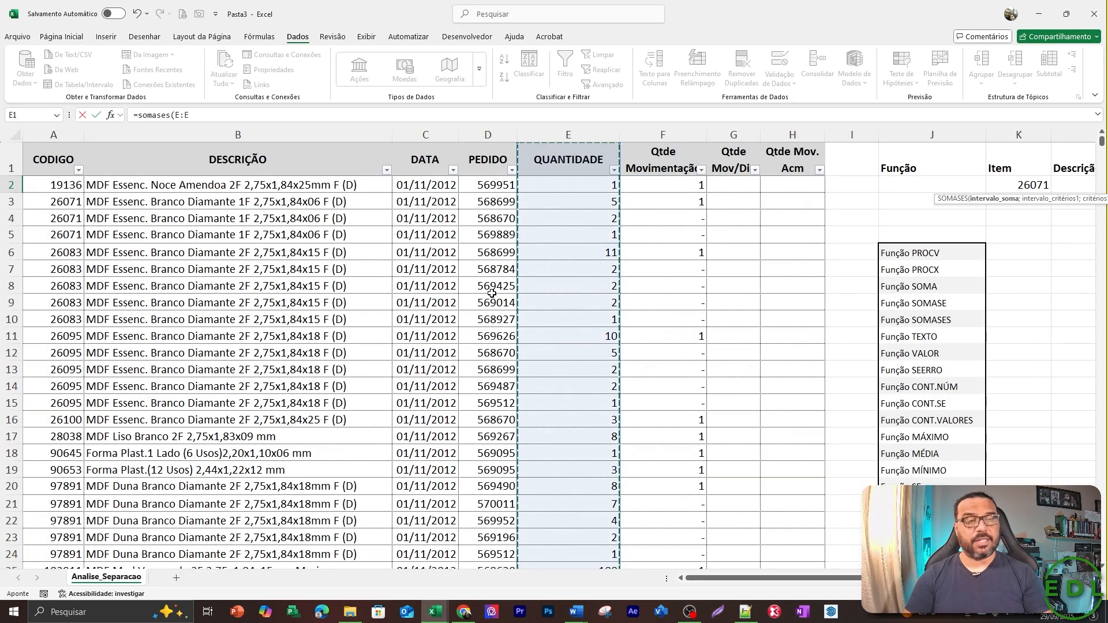
{"action": "key", "text": "F4"}
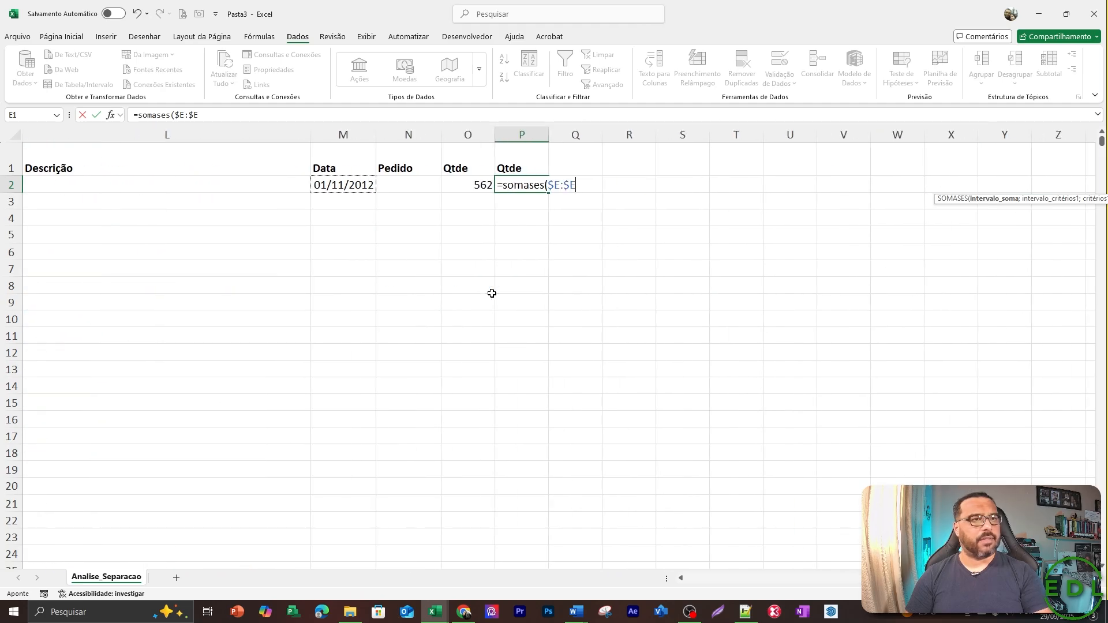
{"action": "type", "text": ";"}
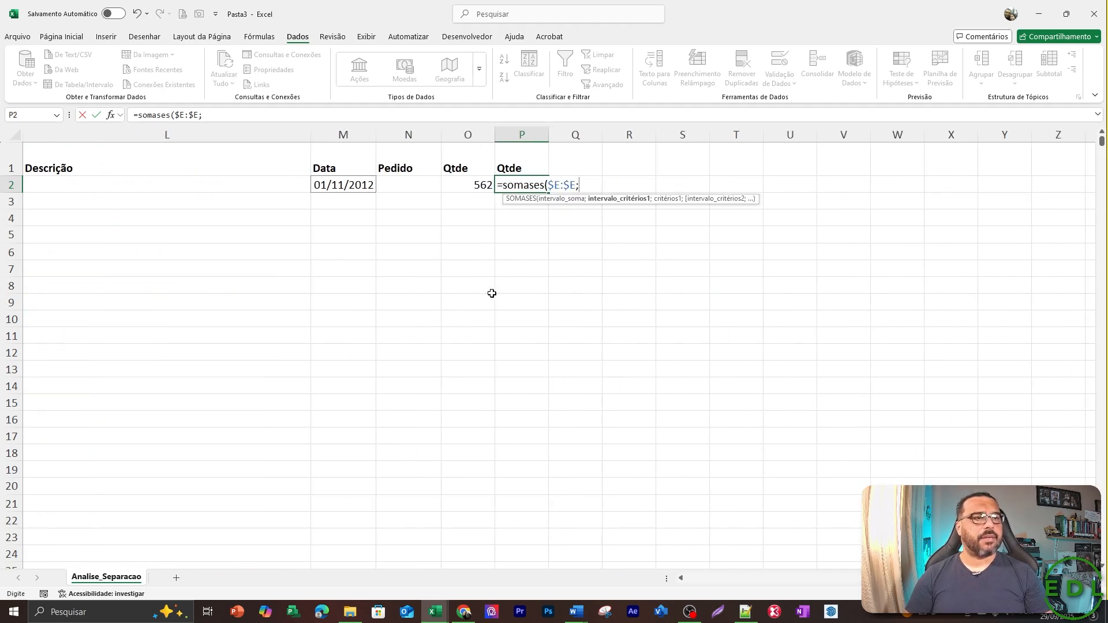
Add the whole CODIGO column as the first criteria range, with the absolute reference $A:$A.
{"action": "key", "text": "Left"}
{"action": "key", "text": "Left"}
{"action": "key", "text": "Left"}
{"action": "key", "text": "Home"}
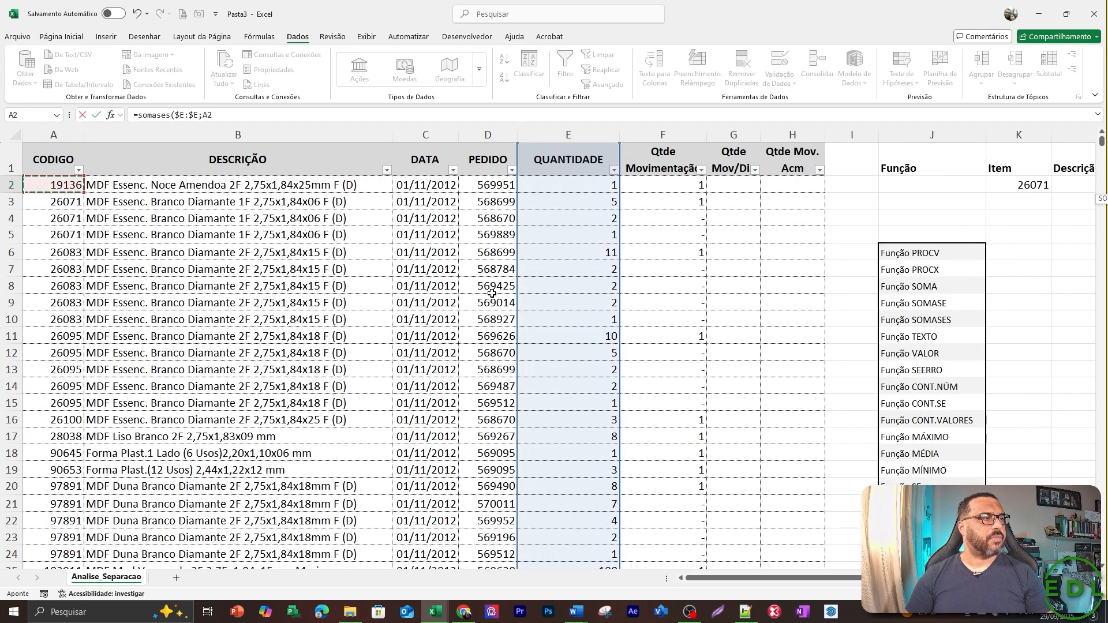
{"action": "key", "text": "ctrl+space"}
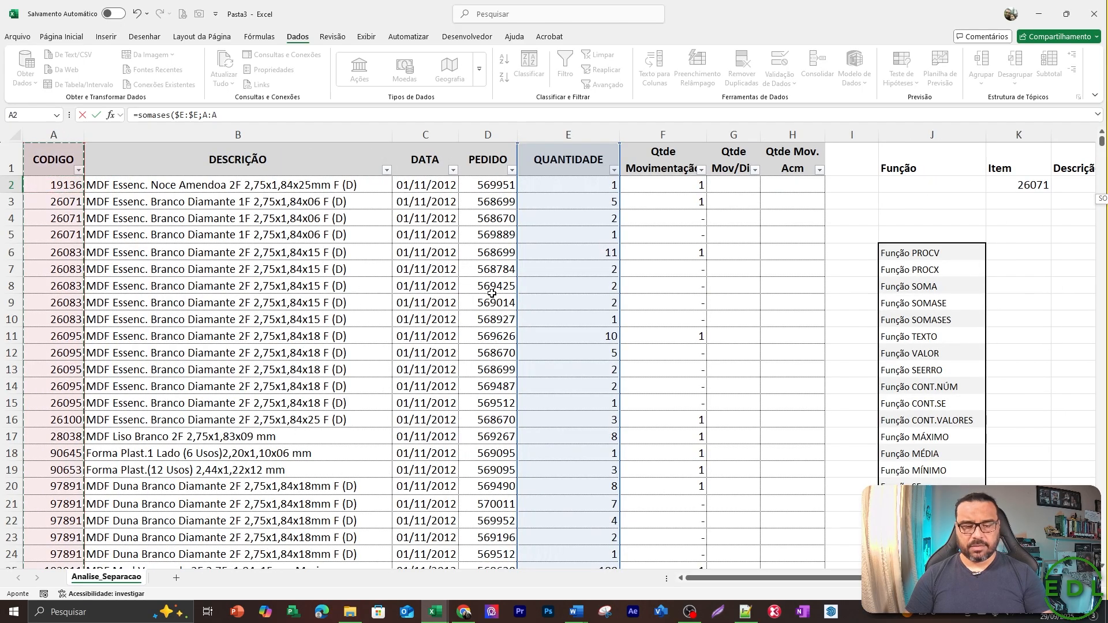
{"action": "key", "text": "F4"}
{"action": "type", "text": ";"}
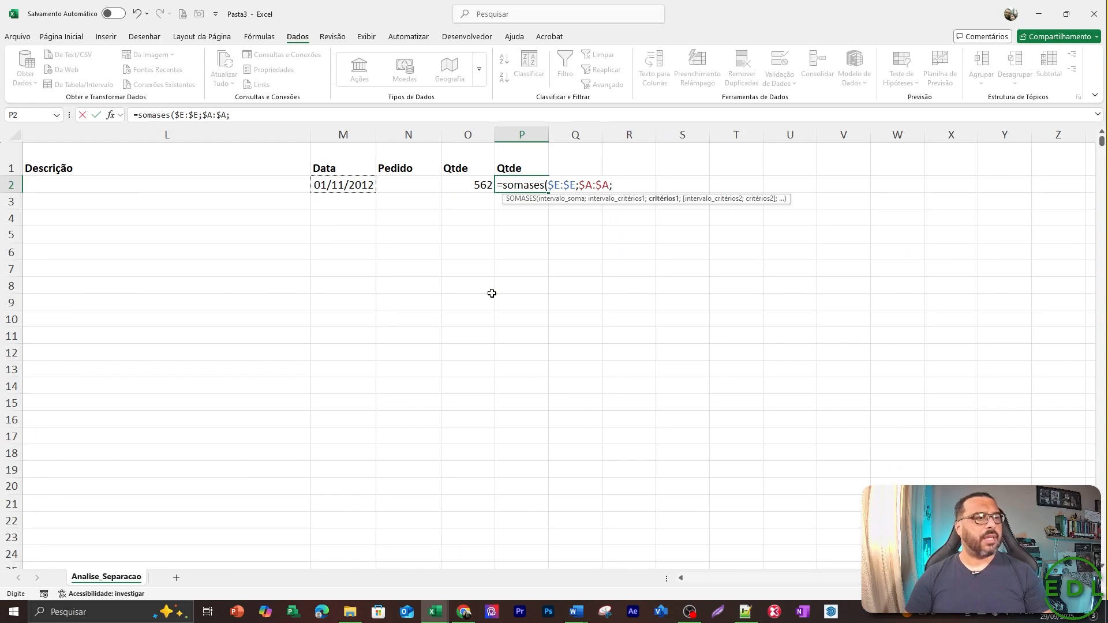
Add the item code cell K2 as the first criterion, with the absolute reference $K$2.
{"action": "key", "text": "Left"}
{"action": "key", "text": "Left"}
{"action": "key", "text": "Left"}
{"action": "key", "text": "Left"}
{"action": "key", "text": "Left"}
{"action": "key", "text": "Left"}
{"action": "key", "text": "Left"}
{"action": "key", "text": "Left"}
{"action": "key", "text": "Right"}
{"action": "key", "text": "Right"}
{"action": "key", "text": "Right"}
{"action": "key", "text": "Right"}
{"action": "key", "text": "Right"}
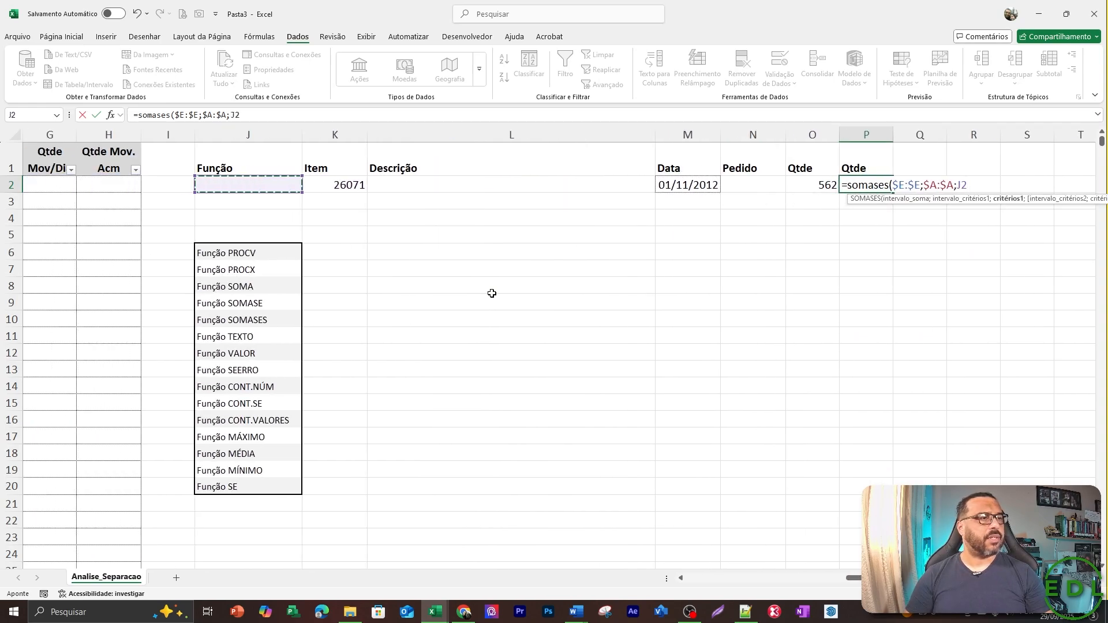
{"action": "key", "text": "Left"}
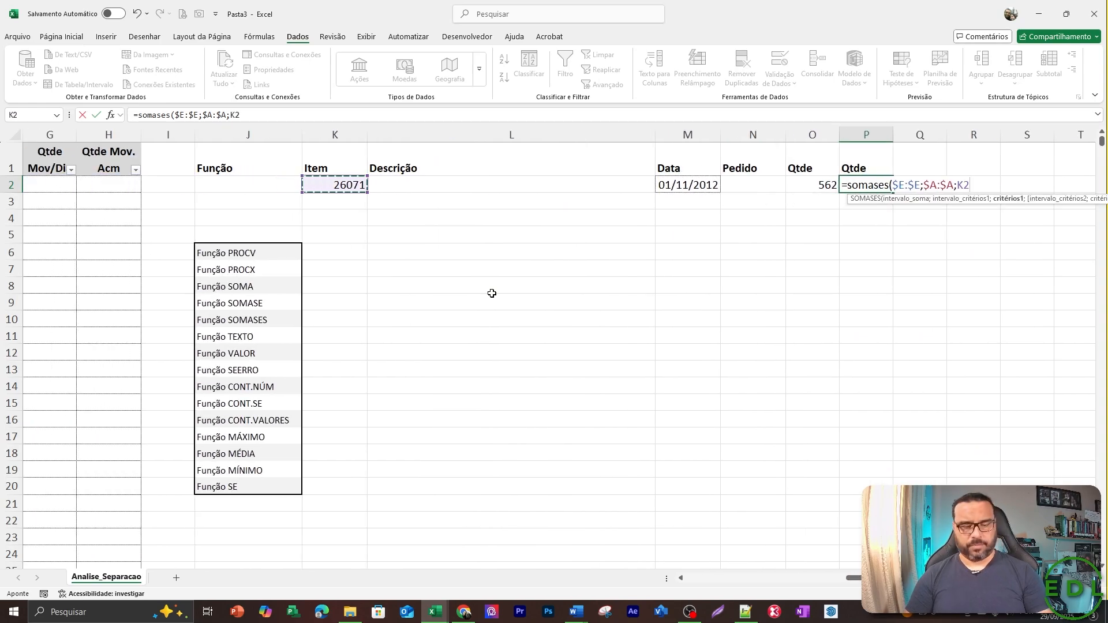
{"action": "key", "text": "F4"}
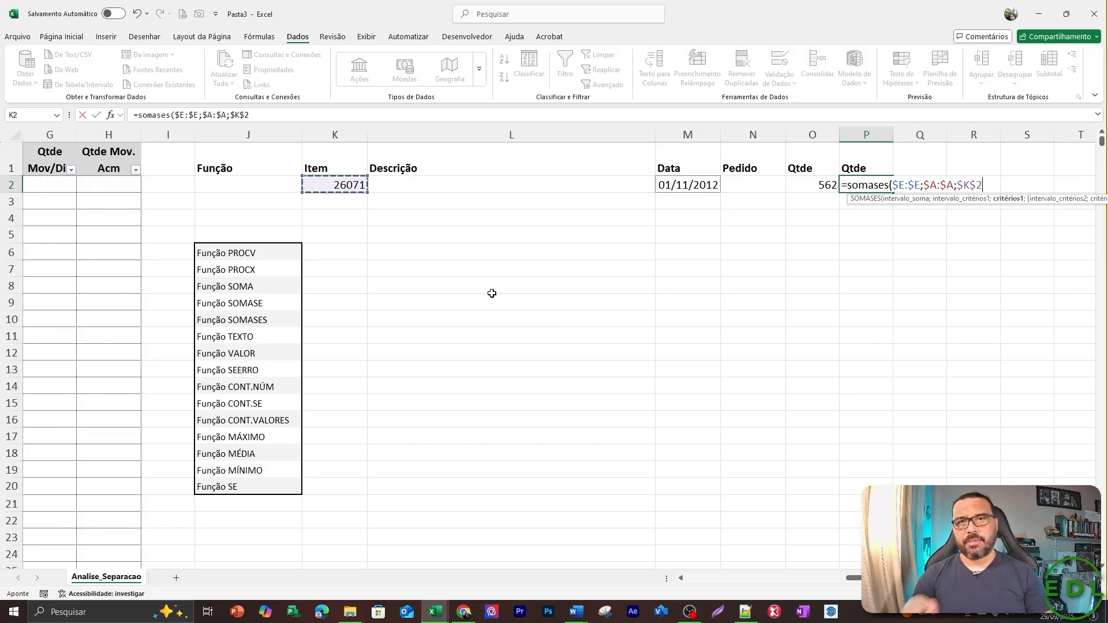
{"action": "type", "text": ";"}
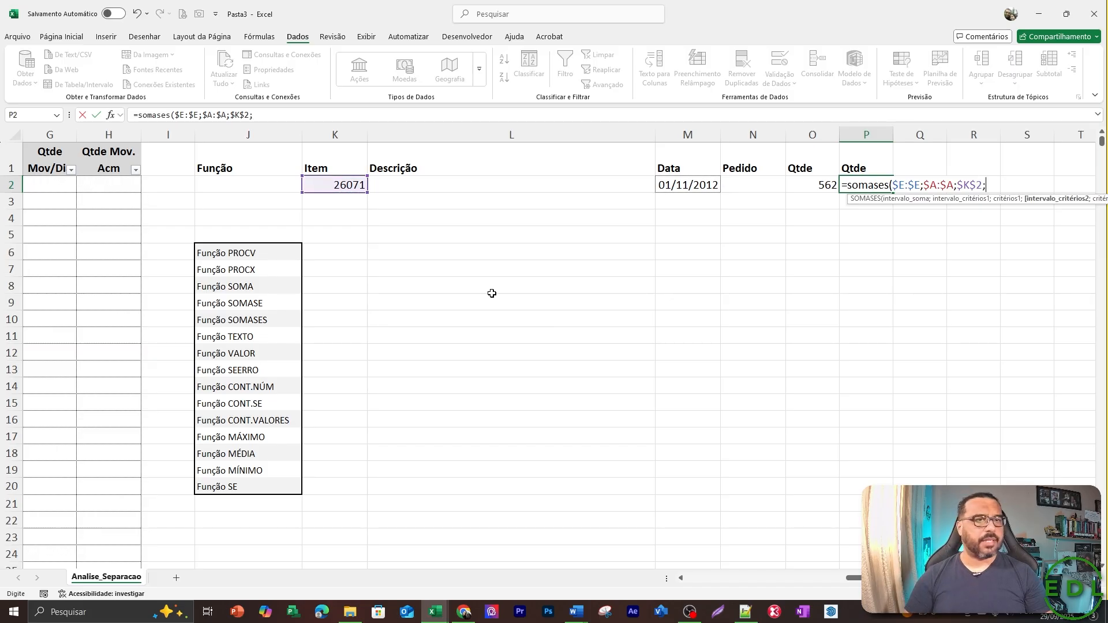
Add the whole DATA column as the second criteria range, with the absolute reference $C:$C.
{"action": "key", "text": "Left"}
{"action": "key", "text": "Left"}
{"action": "key", "text": "Left"}
{"action": "key", "text": "Left"}
{"action": "key", "text": "Left"}
{"action": "key", "text": "Left"}
{"action": "key", "text": "Left"}
{"action": "key", "text": "Left"}
{"action": "key", "text": "Left"}
{"action": "key", "text": "Left"}
{"action": "key", "text": "Left"}
{"action": "key", "text": "Left"}
{"action": "key", "text": "Left"}
{"action": "key", "text": "Left"}
{"action": "key", "text": "Left"}
{"action": "key", "text": "Right"}
{"action": "key", "text": "Right"}
{"action": "key", "text": "Right"}
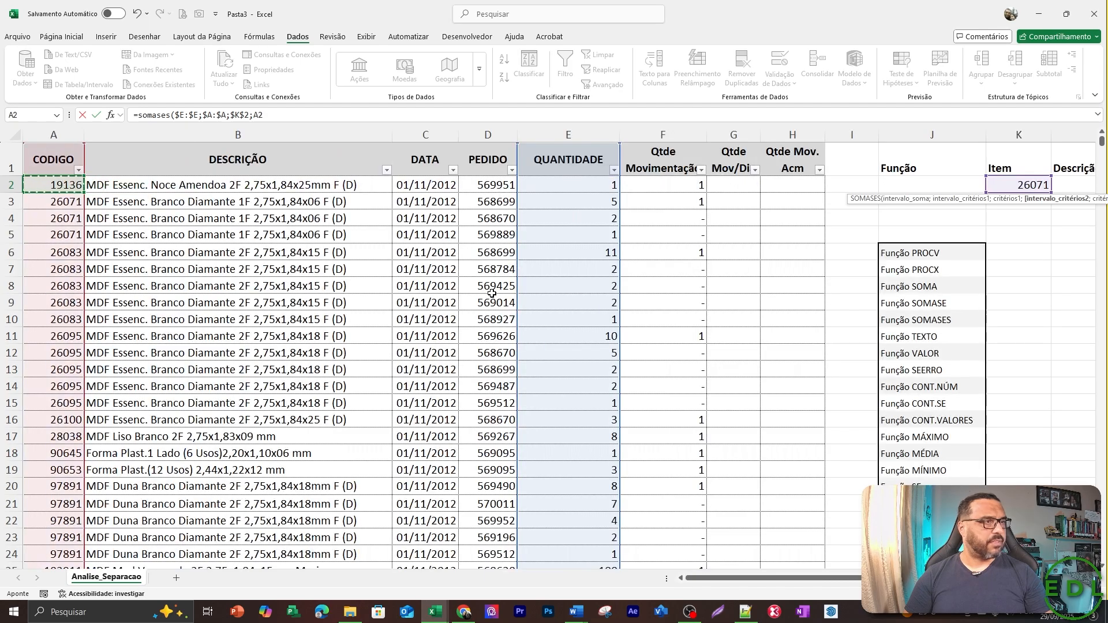
{"action": "key", "text": "Left"}
{"action": "key", "text": "ctrl+space"}
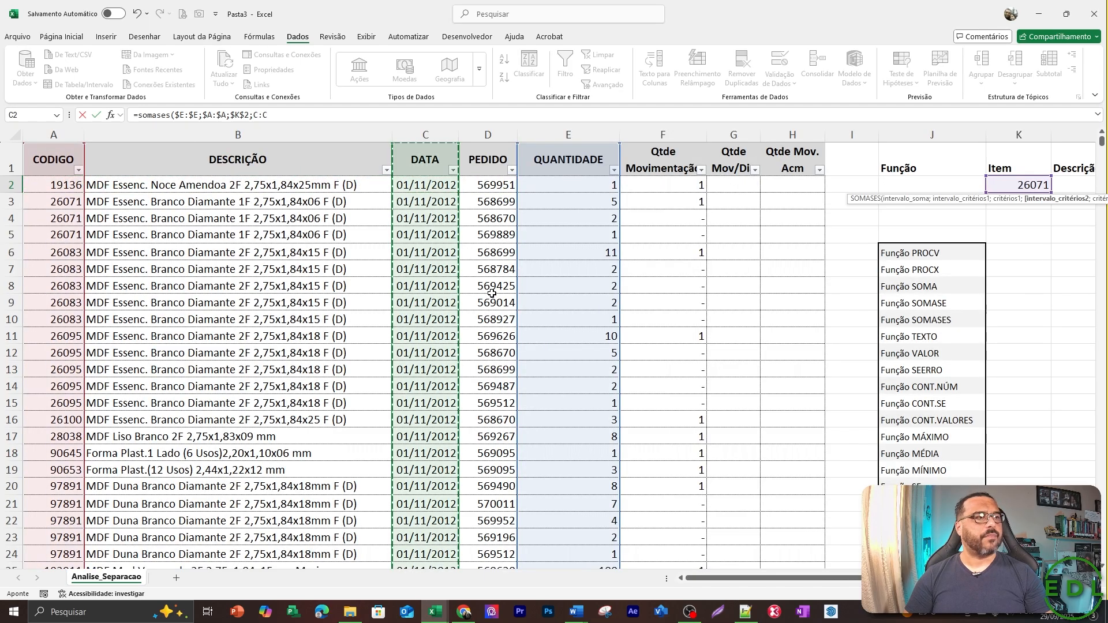
{"action": "key", "text": "F4"}
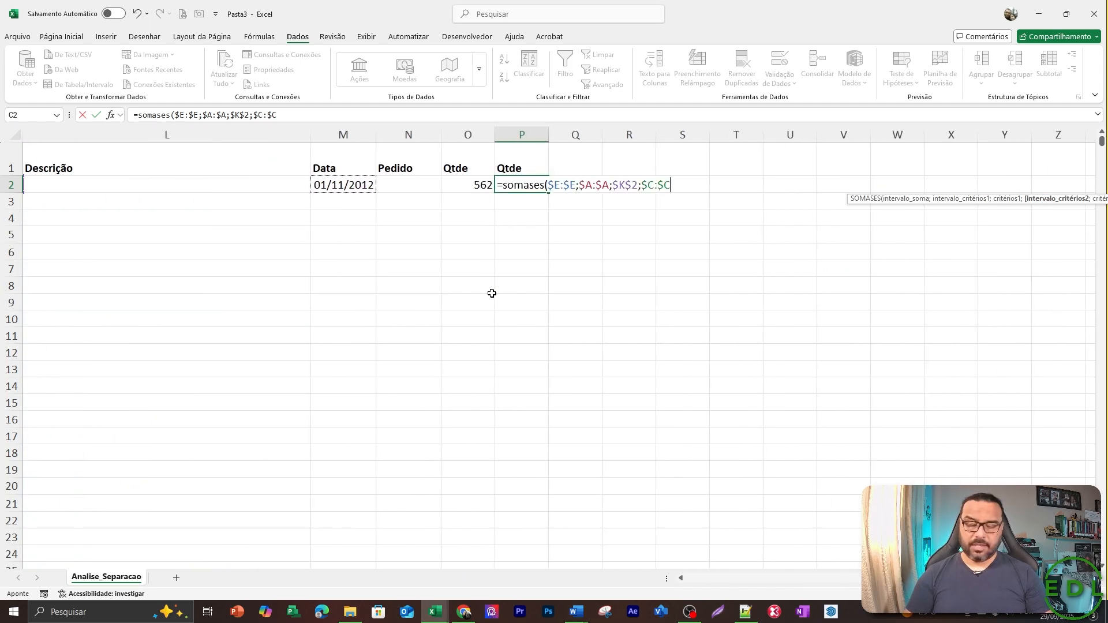
{"action": "type", "text": ";"}
Set the date cell M2 as the second criterion with the absolute reference $M$2, and complete the SOMASES formula.
{"action": "key", "text": "Left"}
{"action": "key", "text": "Left"}
{"action": "key", "text": "Left"}
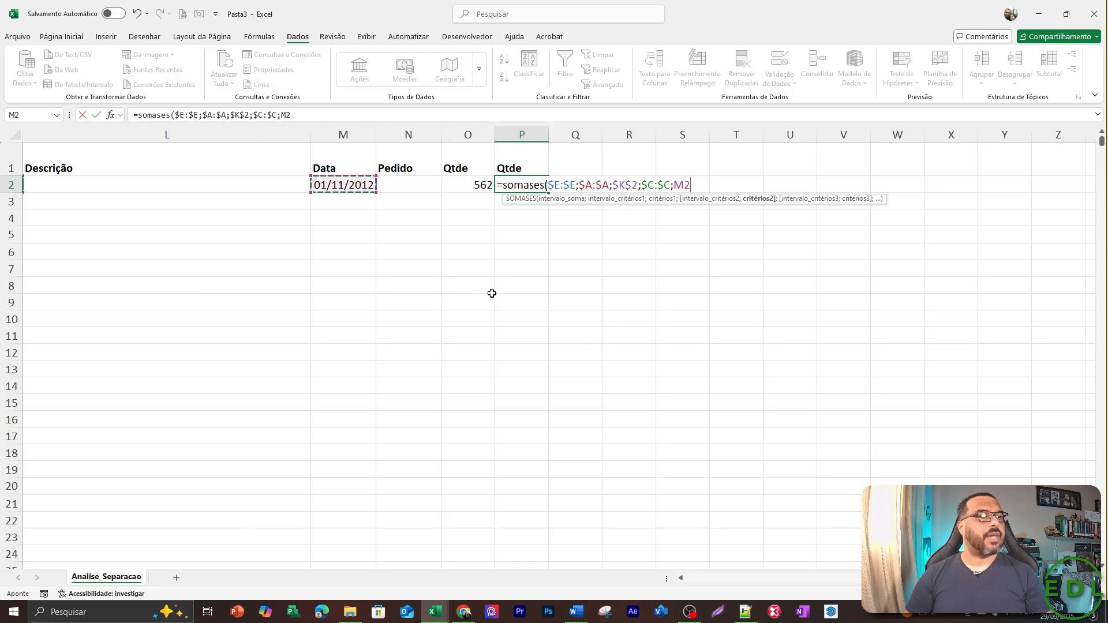
{"action": "key", "text": "F4"}
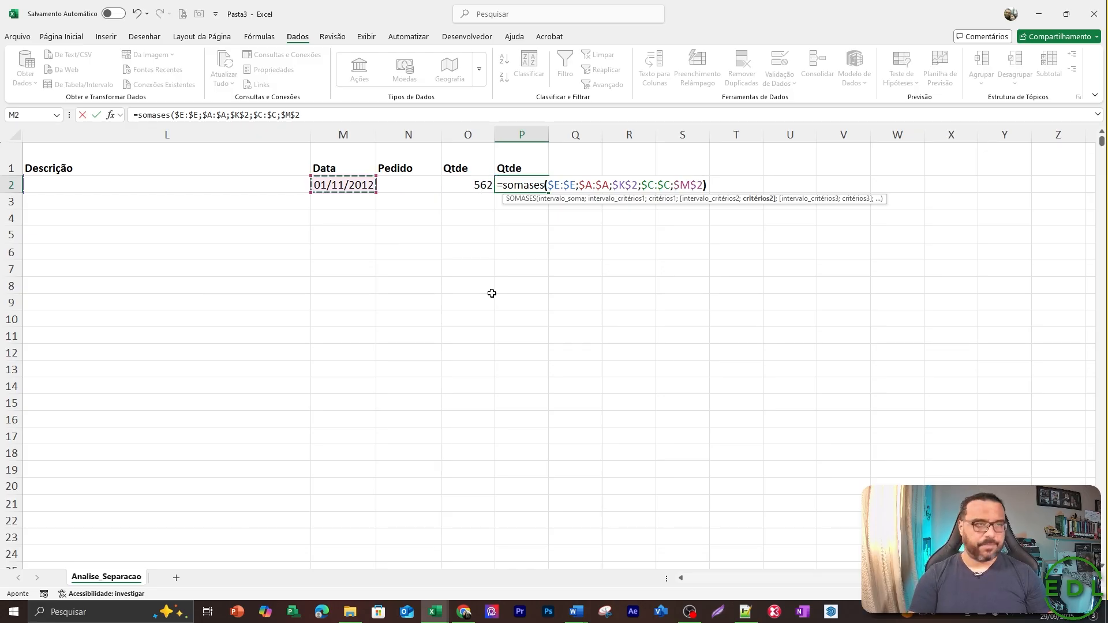
{"action": "type", "text": ")"}
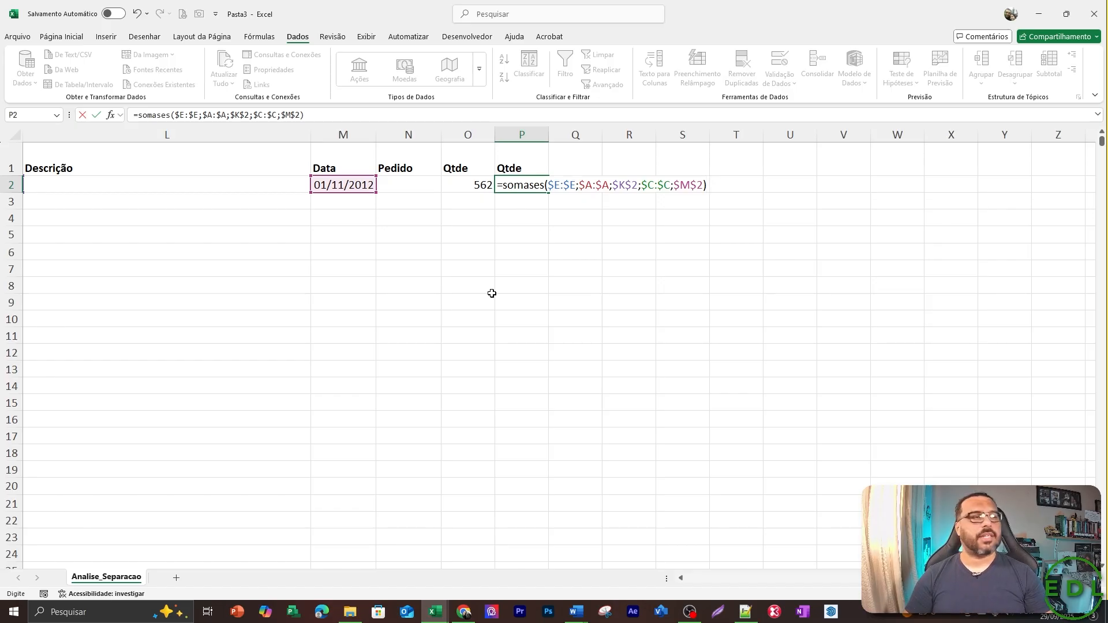
{"action": "key", "text": "Return"}
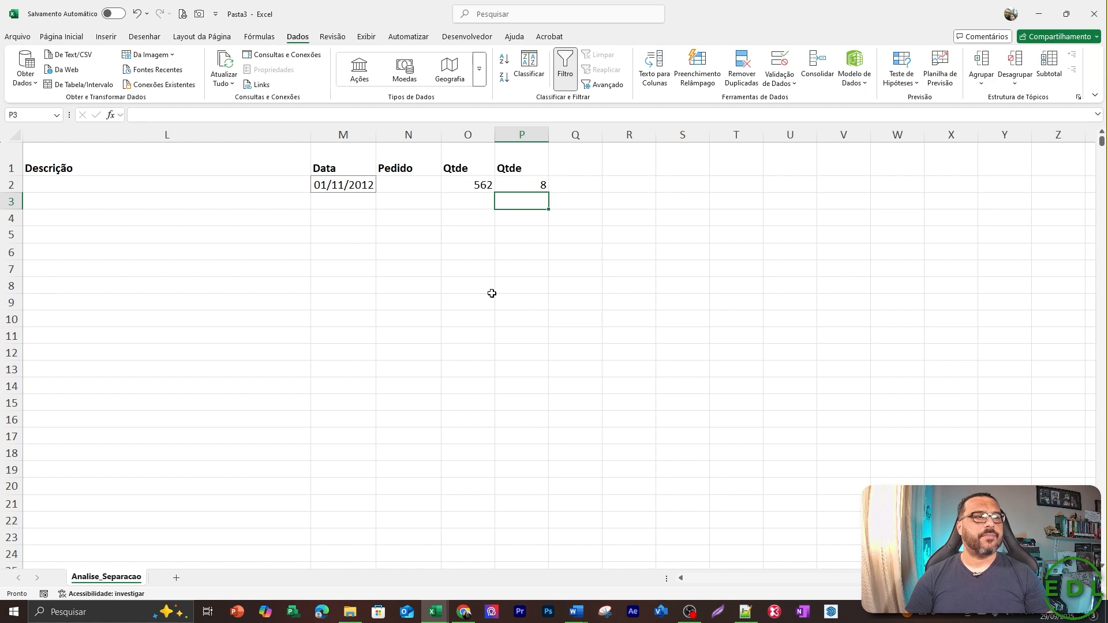
Examine the CODIGO entries for item 26071 from row 3 of the source table.
{"action": "key", "text": "Up"}
{"action": "key", "text": "Left"}
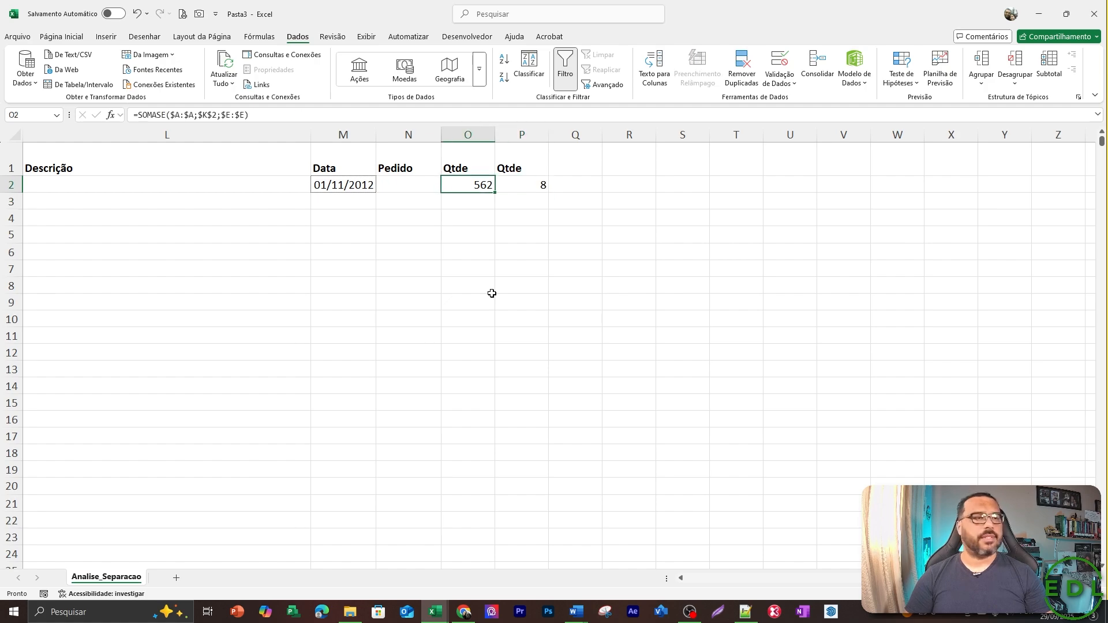
{"action": "key", "text": "Left"}
{"action": "key", "text": "Left"}
{"action": "key", "text": "Left"}
{"action": "key", "text": "Left"}
{"action": "key", "text": "Left"}
{"action": "key", "text": "Left"}
{"action": "key", "text": "Left"}
{"action": "key", "text": "Left"}
{"action": "key", "text": "Left"}
{"action": "key", "text": "Left"}
{"action": "key", "text": "Left"}
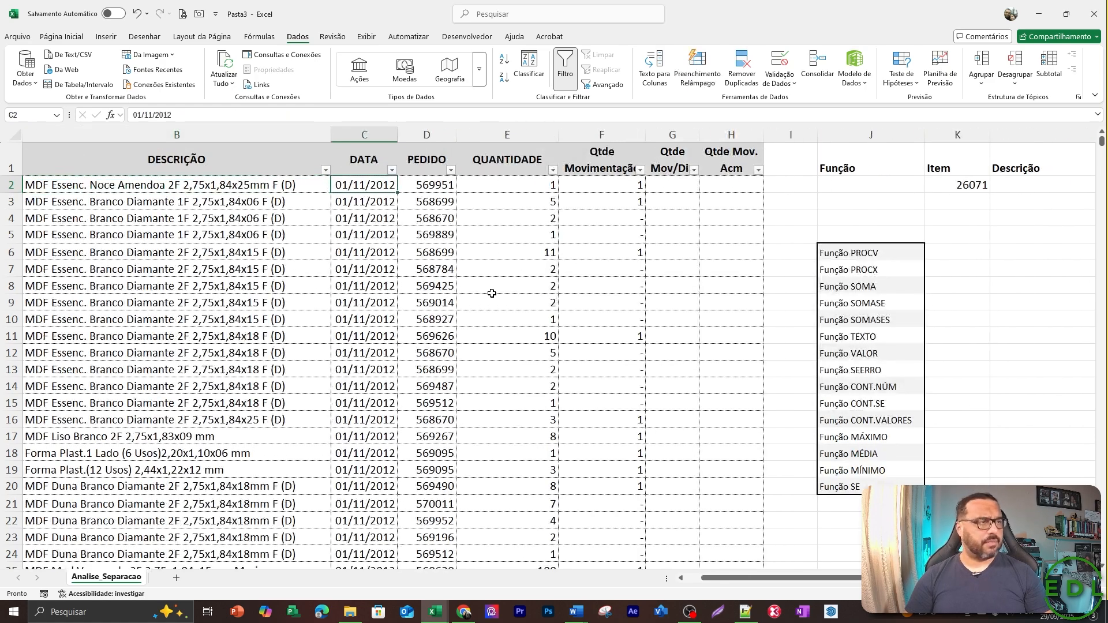
{"action": "key", "text": "Down"}
{"action": "key", "text": "Down"}
{"action": "key", "text": "Left"}
{"action": "key", "text": "Left"}
{"action": "key", "text": "Left"}
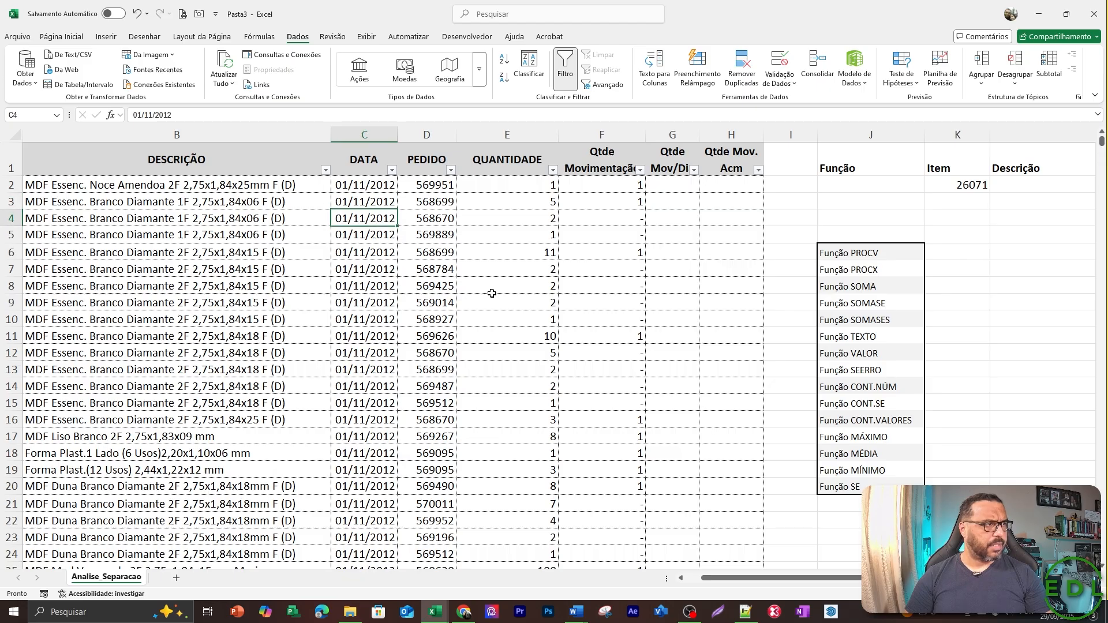
{"action": "key", "text": "Up"}
{"action": "key", "text": "Up"}
{"action": "key", "text": "Up"}
{"action": "key", "text": "Down"}
{"action": "key", "text": "Down"}
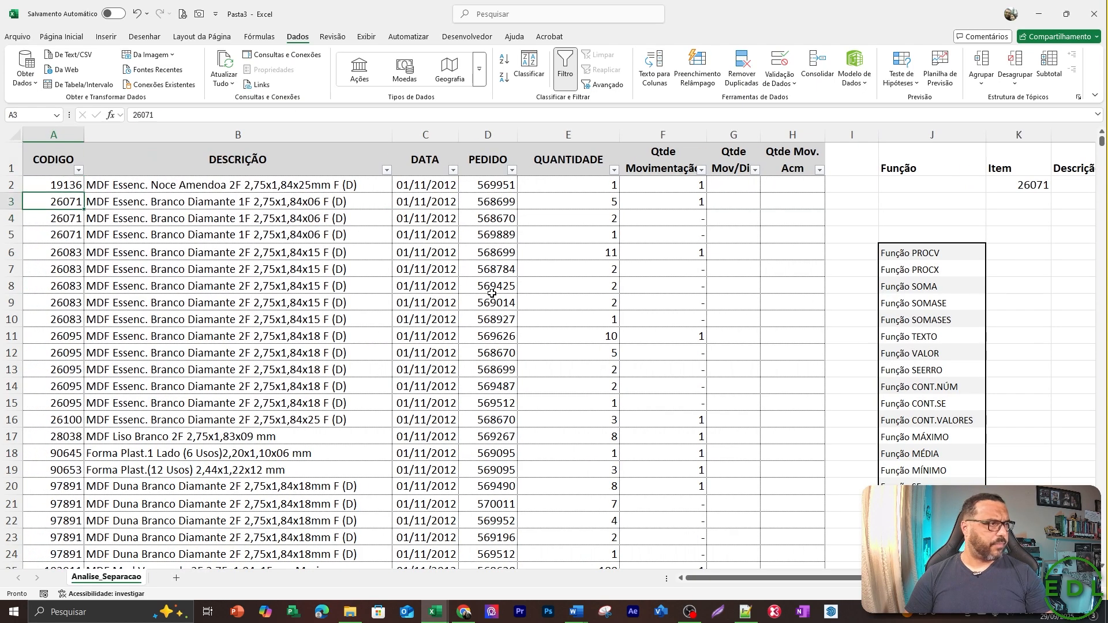
{"action": "key", "text": "Down"}
{"action": "key", "text": "Down"}
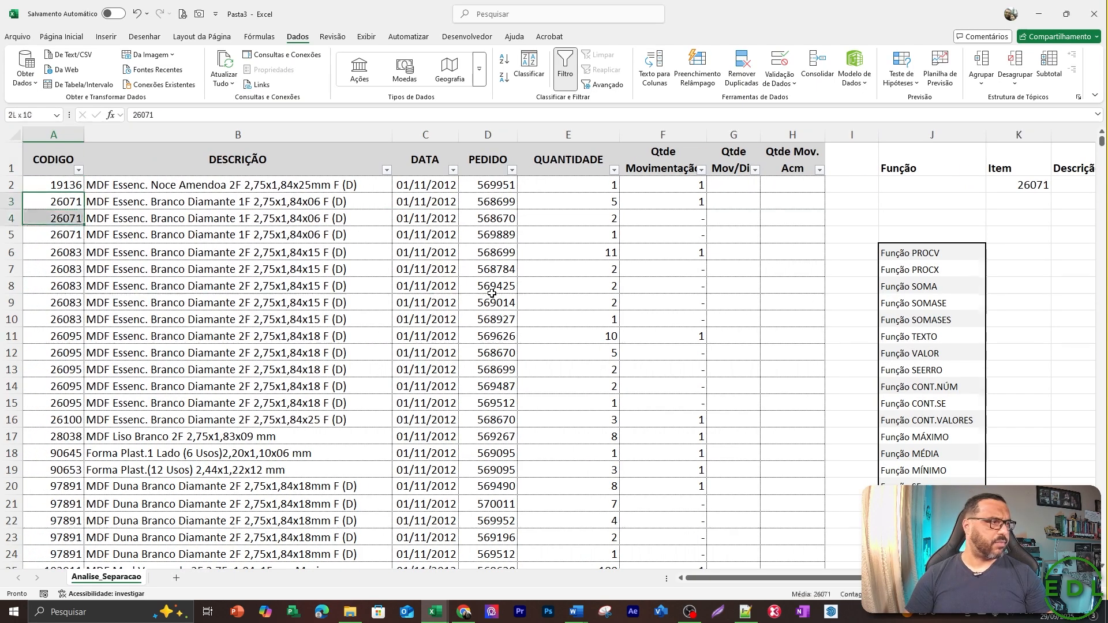
Check the DATA and QUANTIDADE values for item 26071 in rows 3 to 5 against the formula result.
{"action": "key", "text": "Up"}
{"action": "key", "text": "Up"}
{"action": "key", "text": "Right"}
{"action": "key", "text": "Right"}
{"action": "key", "text": "Right"}
{"action": "key", "text": "Left"}
{"action": "key", "text": "shift+Down"}
{"action": "key", "text": "shift+Down"}
{"action": "key", "text": "shift+Down"}
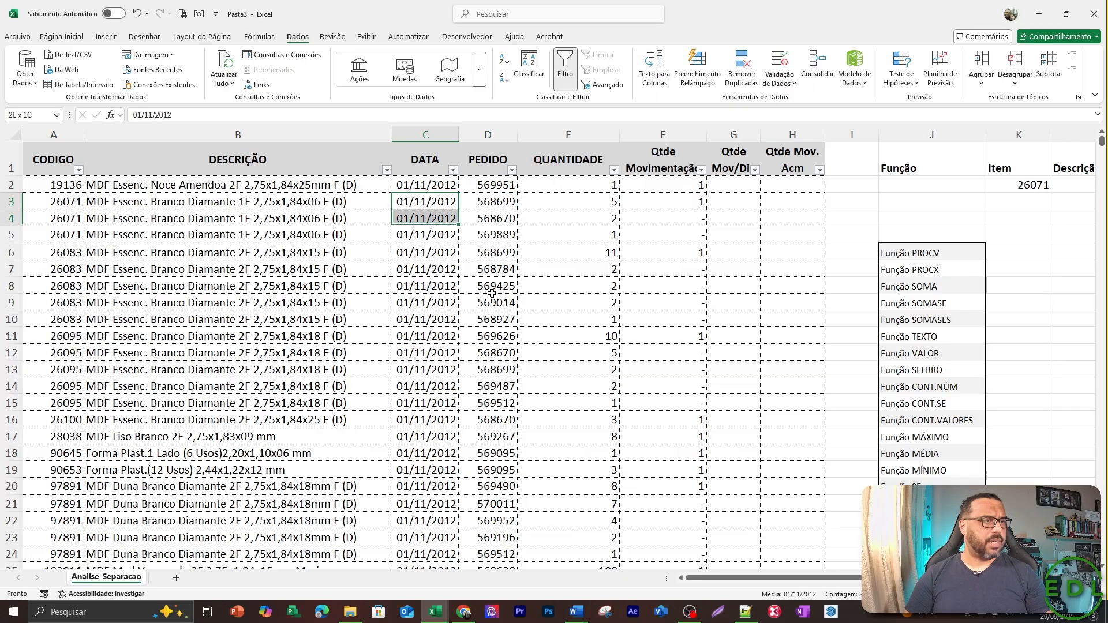
{"action": "key", "text": "shift+Up"}
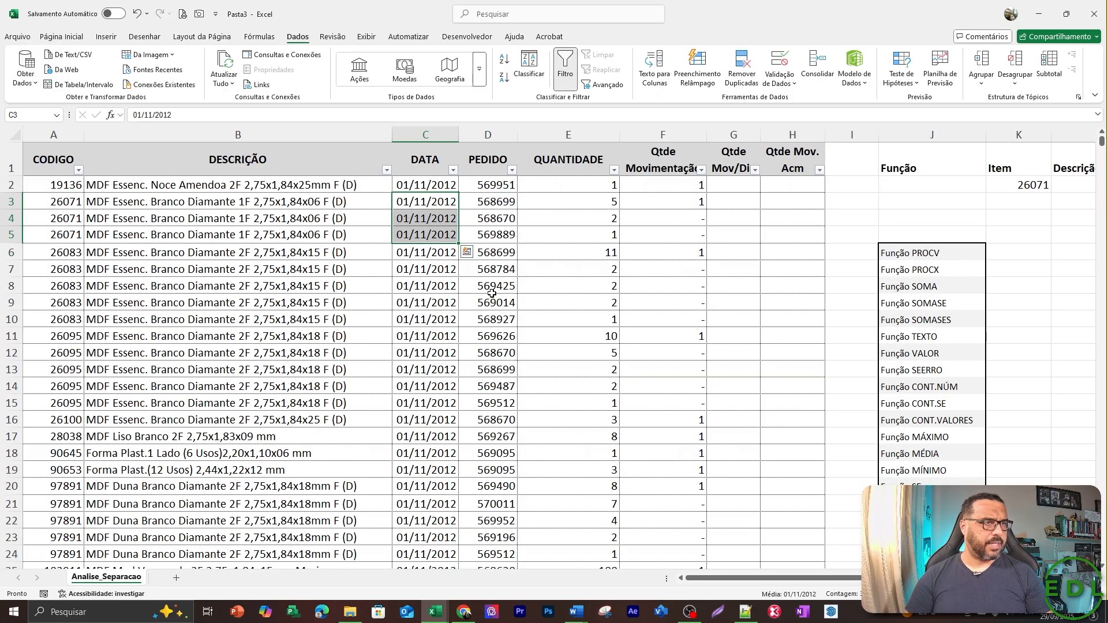
{"action": "key", "text": "Right"}
{"action": "key", "text": "Right"}
{"action": "key", "text": "Right"}
{"action": "key", "text": "Left"}
{"action": "key", "text": "shift+Down"}
{"action": "key", "text": "shift+Down"}
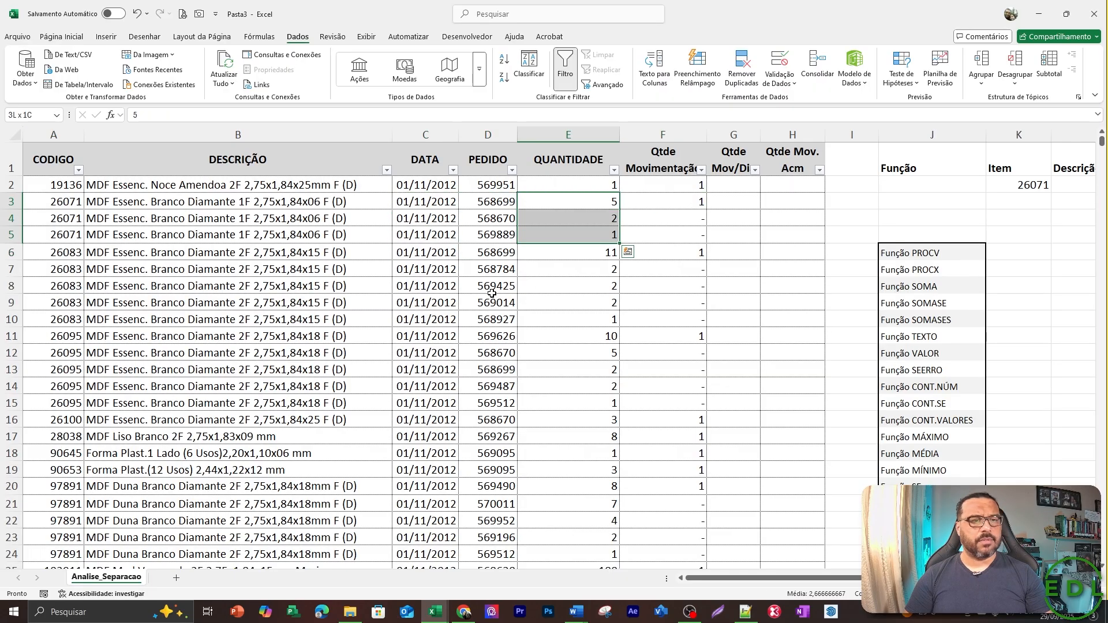
Filter the CODIGO column to show only item 26071.
{"action": "key", "text": "Up"}
{"action": "key", "text": "Up"}
{"action": "key", "text": "Left"}
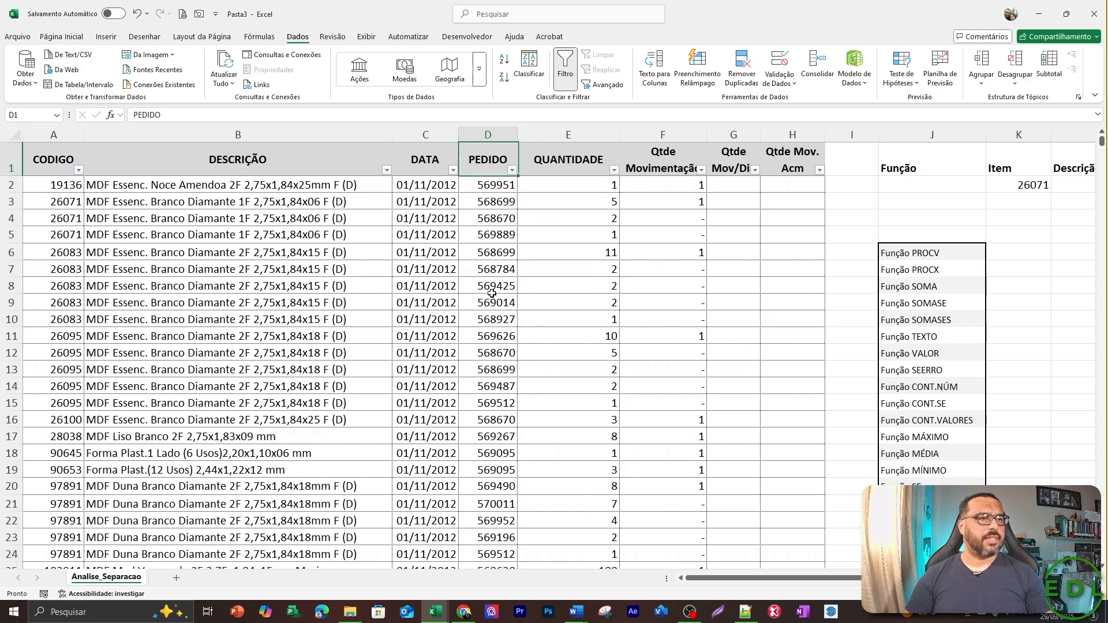
{"action": "key", "text": "Left"}
{"action": "key", "text": "Left"}
{"action": "key", "text": "Left"}
{"action": "key", "text": "Down"}
{"action": "key", "text": "Down"}
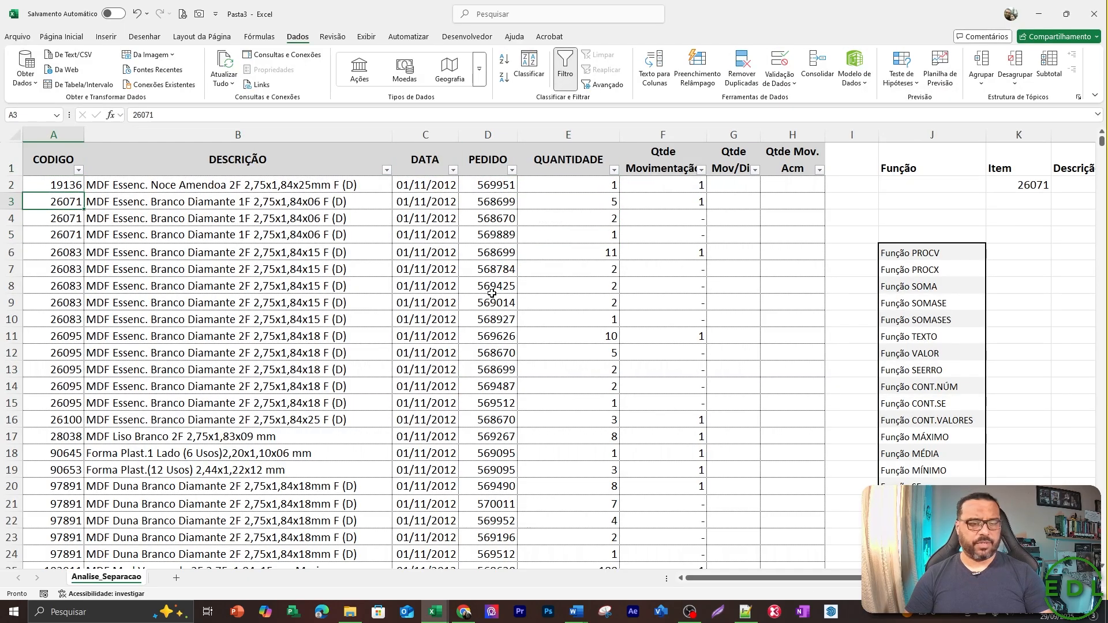
{"action": "key", "text": "F2"}
{"action": "key", "text": "shift+Home"}
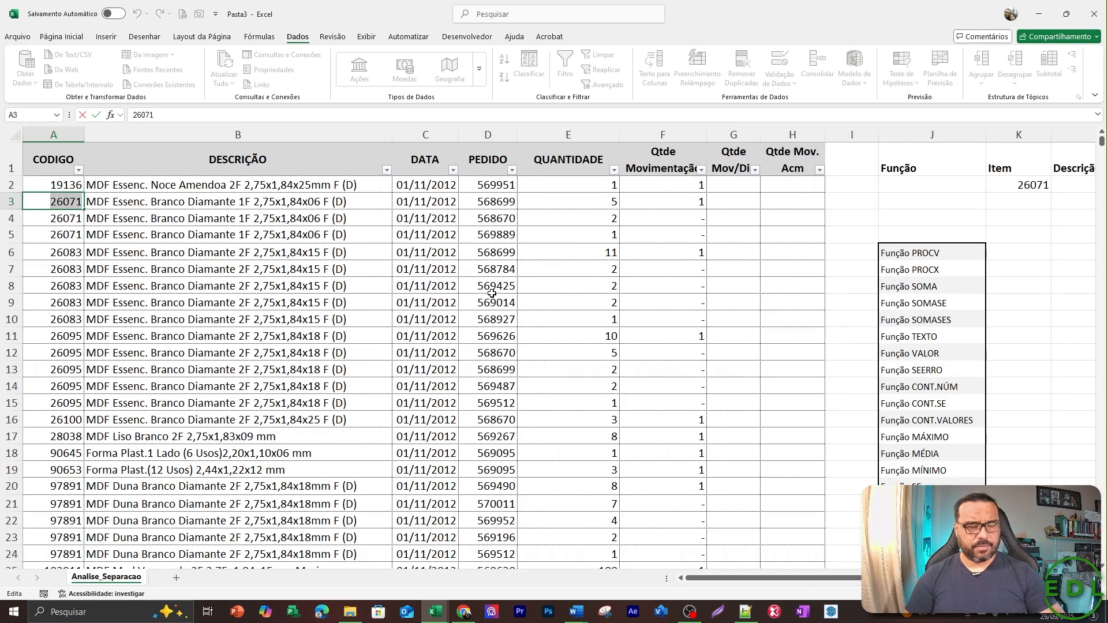
{"action": "key", "text": "Escape"}
{"action": "key", "text": "Up"}
{"action": "key", "text": "Up"}
{"action": "key", "text": "alt+Down"}
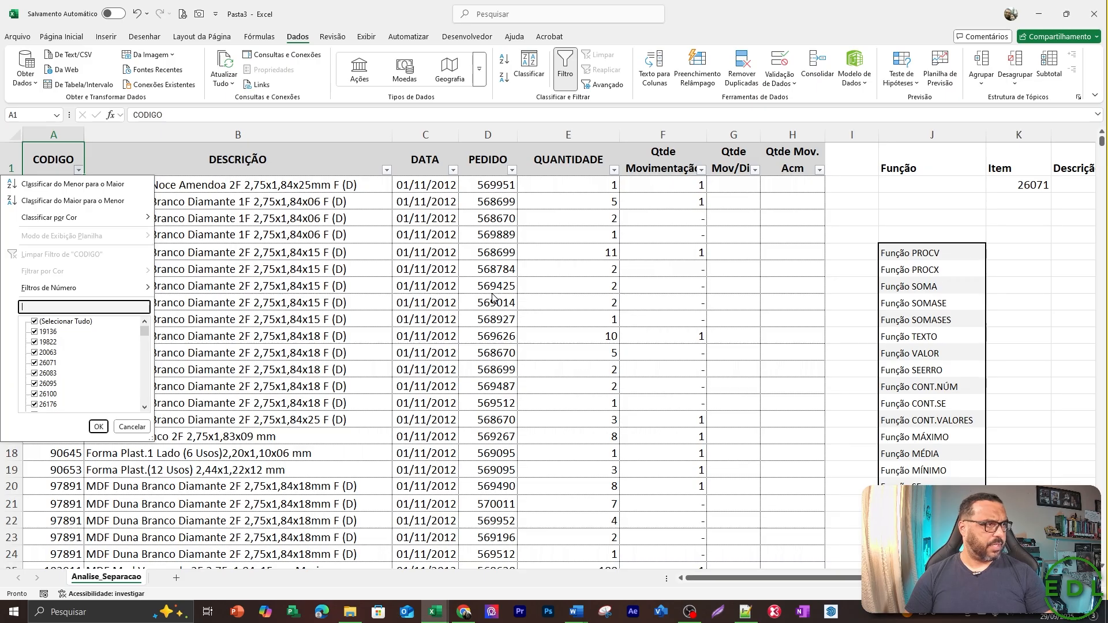
{"action": "type", "text": "26071"}
{"action": "key", "text": "Return"}
Look through the filtered rows' dates for another day on which item 26071 was ordered.
{"action": "key", "text": "Down"}
{"action": "key", "text": "Right"}
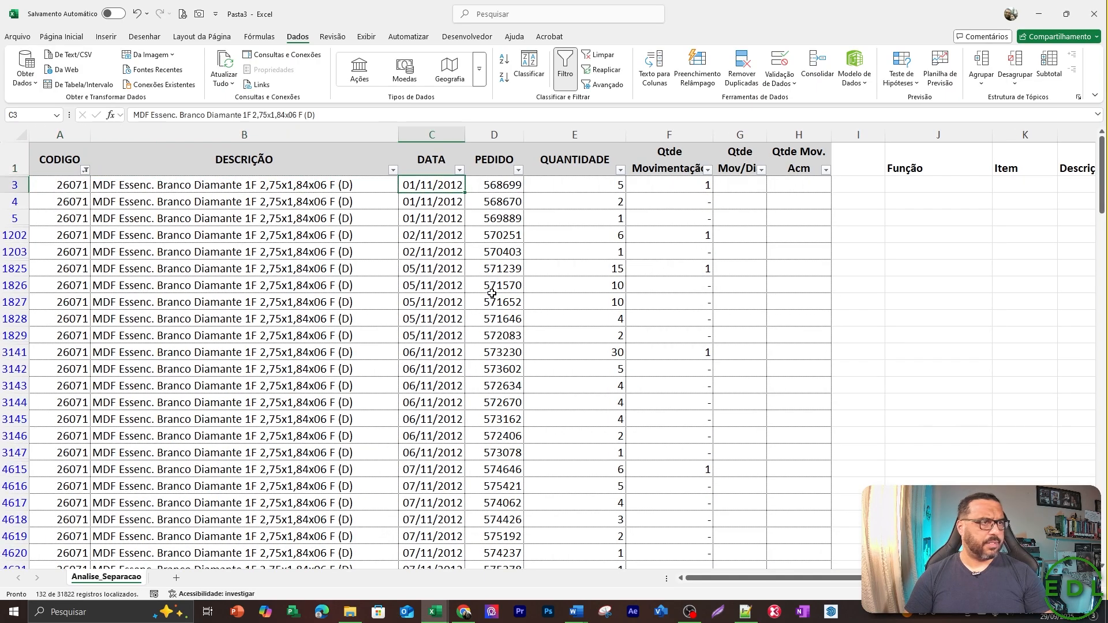
{"action": "key", "text": "Right"}
{"action": "key", "text": "Right"}
{"action": "key", "text": "Down"}
{"action": "key", "text": "Down"}
{"action": "key", "text": "Down"}
{"action": "key", "text": "Down"}
{"action": "key", "text": "Down"}
{"action": "key", "text": "Down"}
{"action": "key", "text": "Left"}
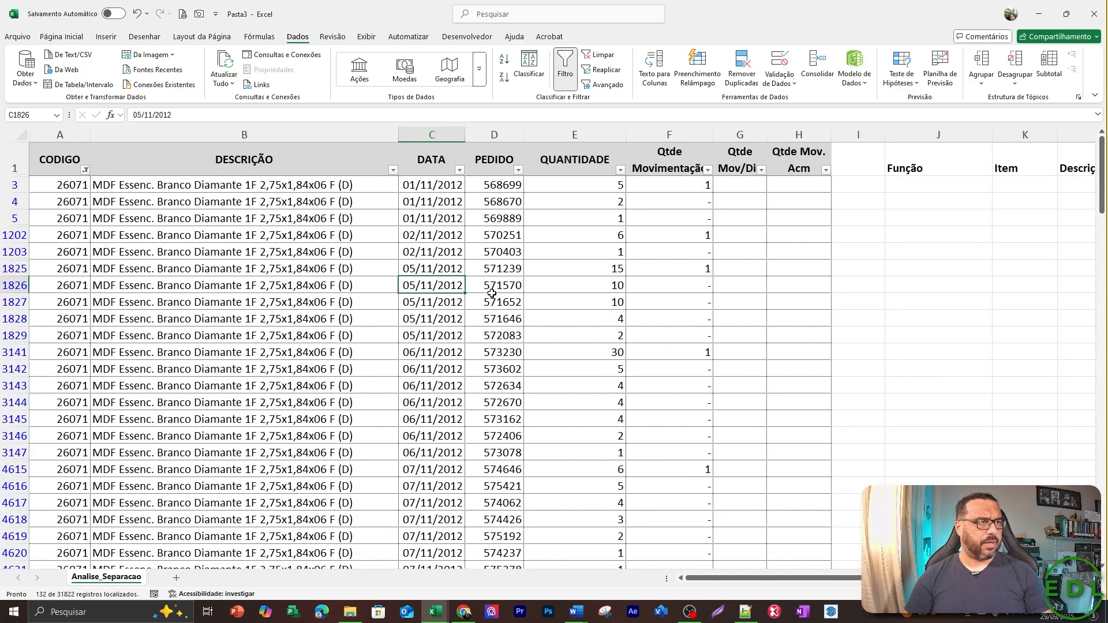
{"action": "key", "text": "Down"}
{"action": "key", "text": "Down"}
{"action": "key", "text": "Down"}
{"action": "key", "text": "Down"}
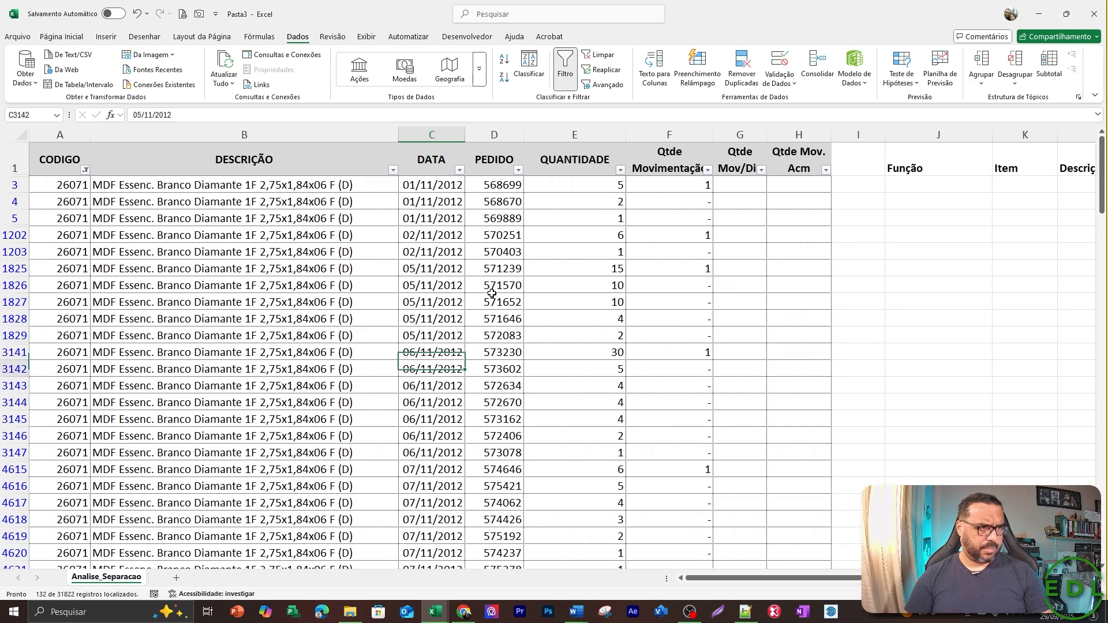
{"action": "key", "text": "Down"}
{"action": "key", "text": "Down"}
{"action": "key", "text": "Down"}
{"action": "key", "text": "Down"}
{"action": "key", "text": "Down"}
{"action": "key", "text": "Down"}
{"action": "key", "text": "Up"}
{"action": "key", "text": "Up"}
{"action": "key", "text": "Down"}
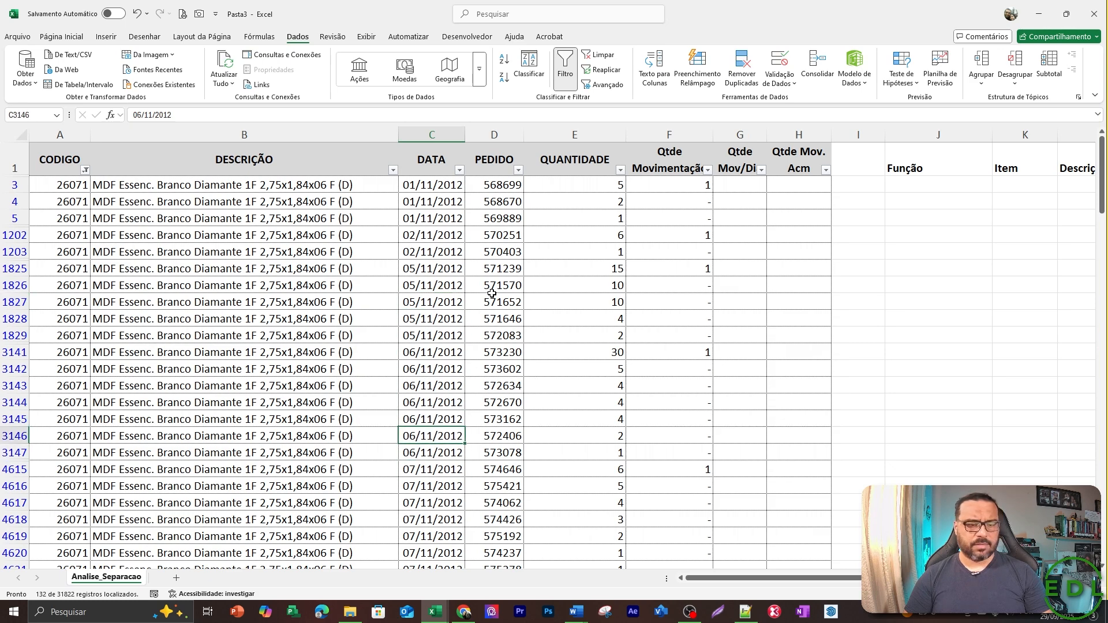
Copy the date text 06/11/2012 from DATA cell C3146.
{"action": "key", "text": "F2"}
{"action": "key", "text": "shift+Left"}
{"action": "key", "text": "shift+Left"}
{"action": "key", "text": "shift+Left"}
{"action": "key", "text": "shift+Left"}
{"action": "key", "text": "shift+Left"}
{"action": "key", "text": "shift+Left"}
{"action": "key", "text": "shift+Left"}
{"action": "key", "text": "shift+Left"}
{"action": "key", "text": "shift+Left"}
{"action": "key", "text": "shift+Left"}
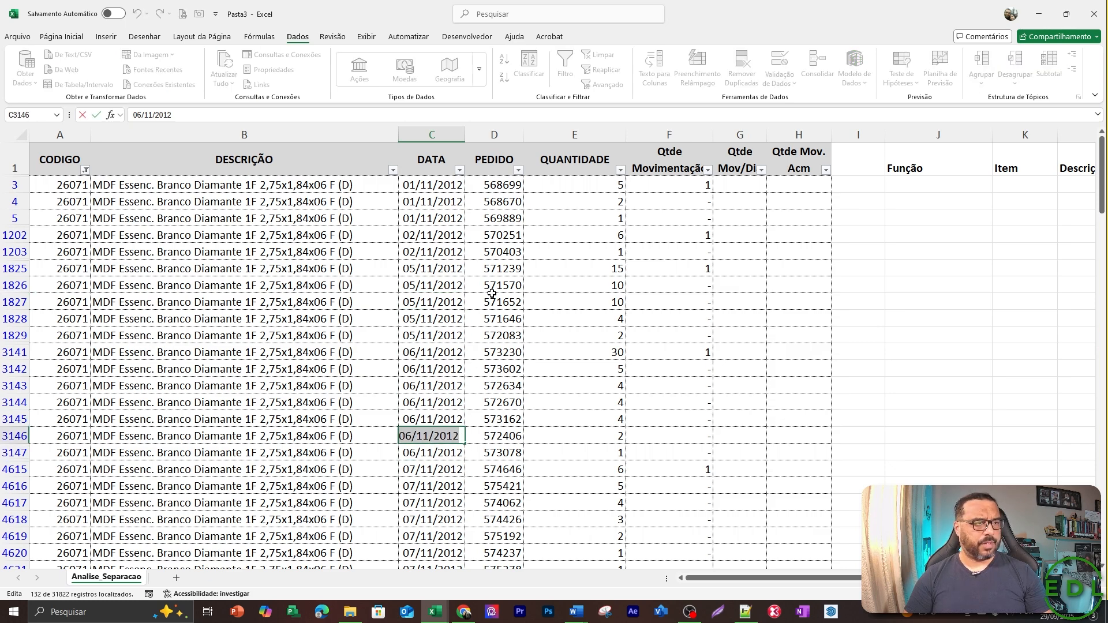
{"action": "key", "text": "Escape"}
{"action": "key", "text": "ctrl+Up"}
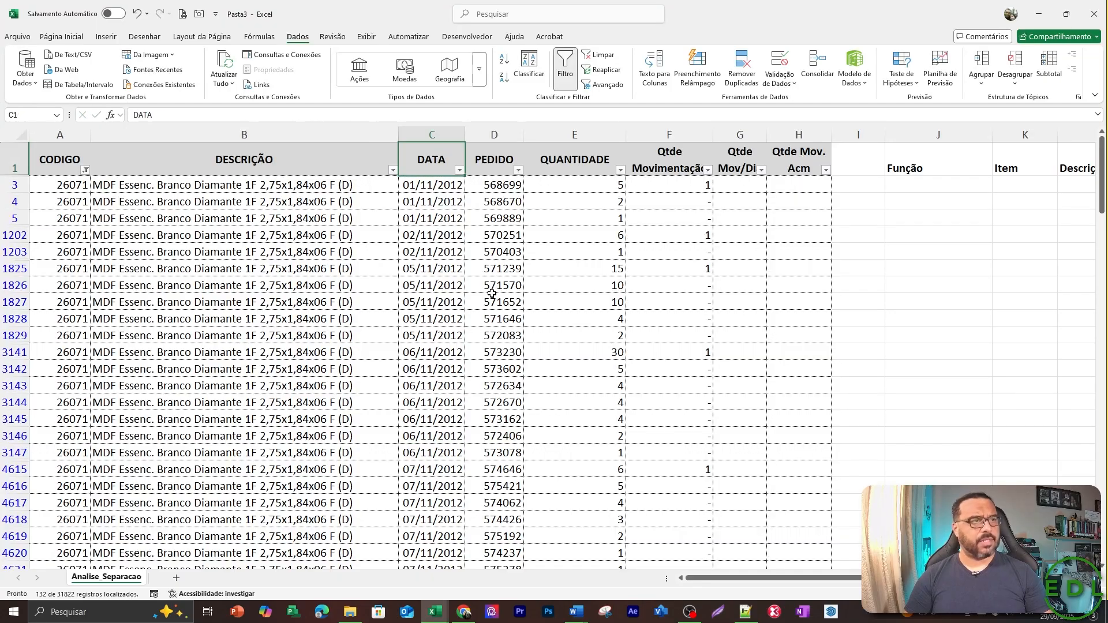
Clear the filter from the CODIGO column.
{"action": "key", "text": "Left"}
{"action": "key", "text": "Left"}
{"action": "key", "text": "alt+Down"}
{"action": "key", "text": "Down"}
{"action": "key", "text": "Down"}
{"action": "key", "text": "Down"}
{"action": "key", "text": "Down"}
{"action": "key", "text": "Down"}
{"action": "key", "text": "Down"}
{"action": "key", "text": "Down"}
{"action": "key", "text": "Down"}
{"action": "key", "text": "Down"}
{"action": "key", "text": "Down"}
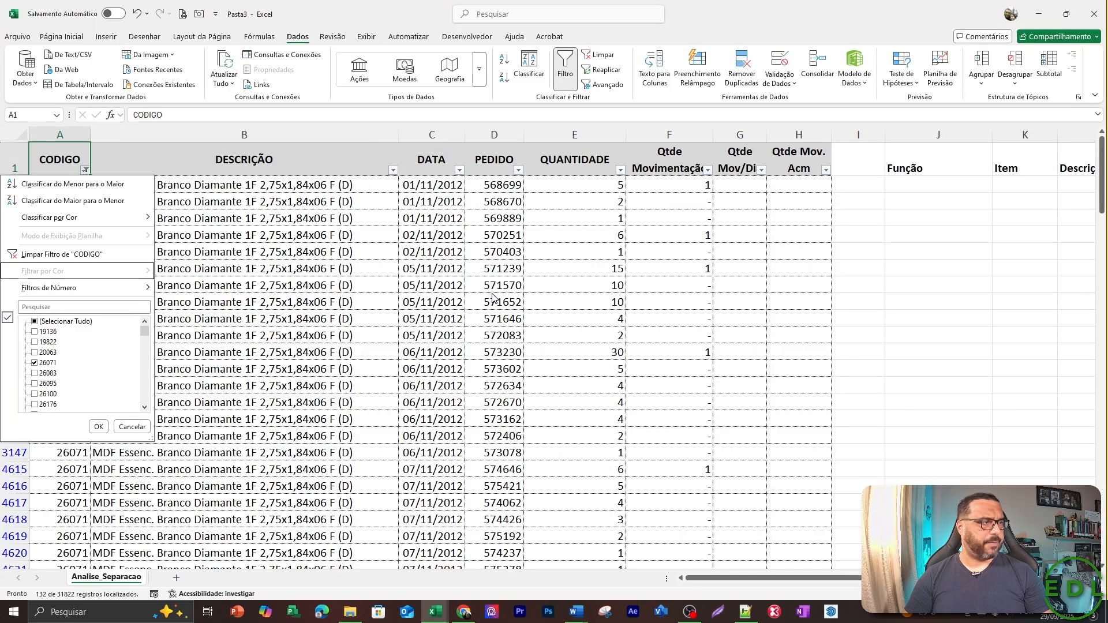
{"action": "key", "text": "Up"}
{"action": "key", "text": "space"}
{"action": "key", "text": "Return"}
Replace the date in cell M2 under the Data header with 06/11/2012.
{"action": "key", "text": "Right"}
{"action": "key", "text": "Right"}
{"action": "key", "text": "Right"}
{"action": "key", "text": "Right"}
{"action": "key", "text": "Right"}
{"action": "key", "text": "Right"}
{"action": "key", "text": "Right"}
{"action": "key", "text": "Right"}
{"action": "key", "text": "Right"}
{"action": "key", "text": "Right"}
{"action": "key", "text": "Right"}
{"action": "key", "text": "Right"}
{"action": "key", "text": "Right"}
{"action": "key", "text": "Right"}
{"action": "key", "text": "Right"}
{"action": "key", "text": "Right"}
{"action": "key", "text": "Right"}
{"action": "key", "text": "Right"}
{"action": "key", "text": "Right"}
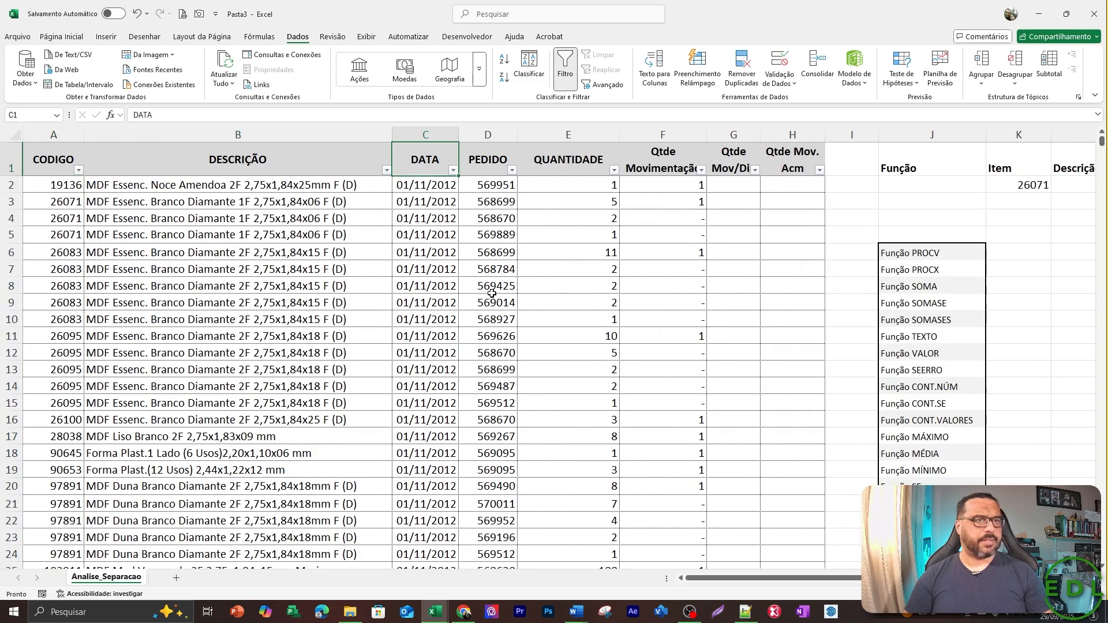
{"action": "key", "text": "Down"}
{"action": "key", "text": "Left"}
{"action": "key", "text": "Left"}
{"action": "key", "text": "Left"}
{"action": "key", "text": "Left"}
{"action": "key", "text": "Left"}
{"action": "key", "text": "Left"}
{"action": "key", "text": "Left"}
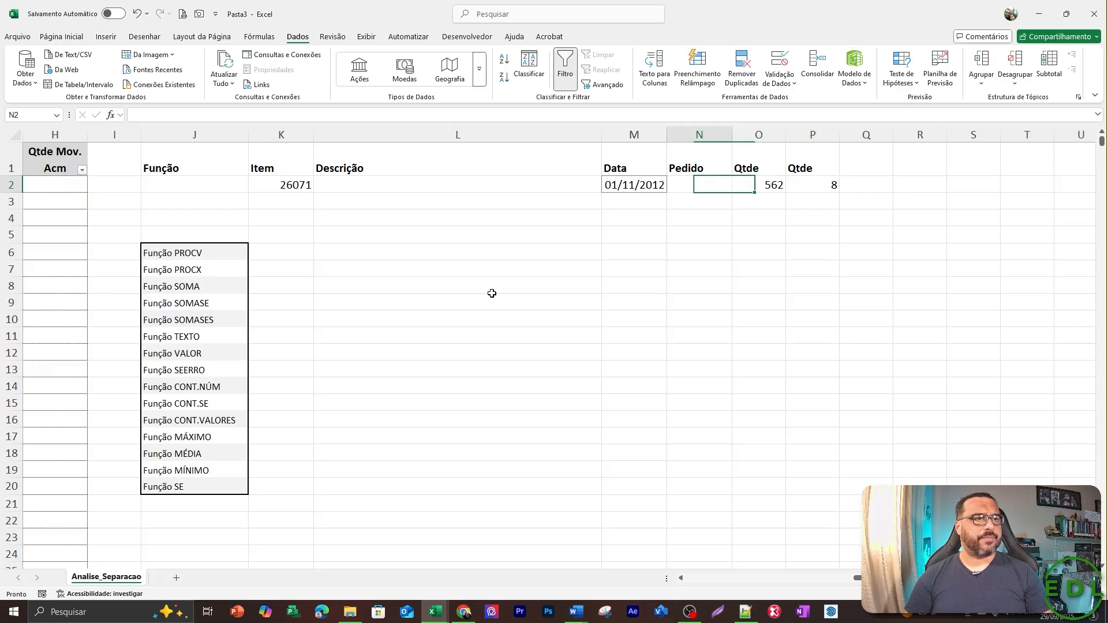
{"action": "key", "text": "Delete"}
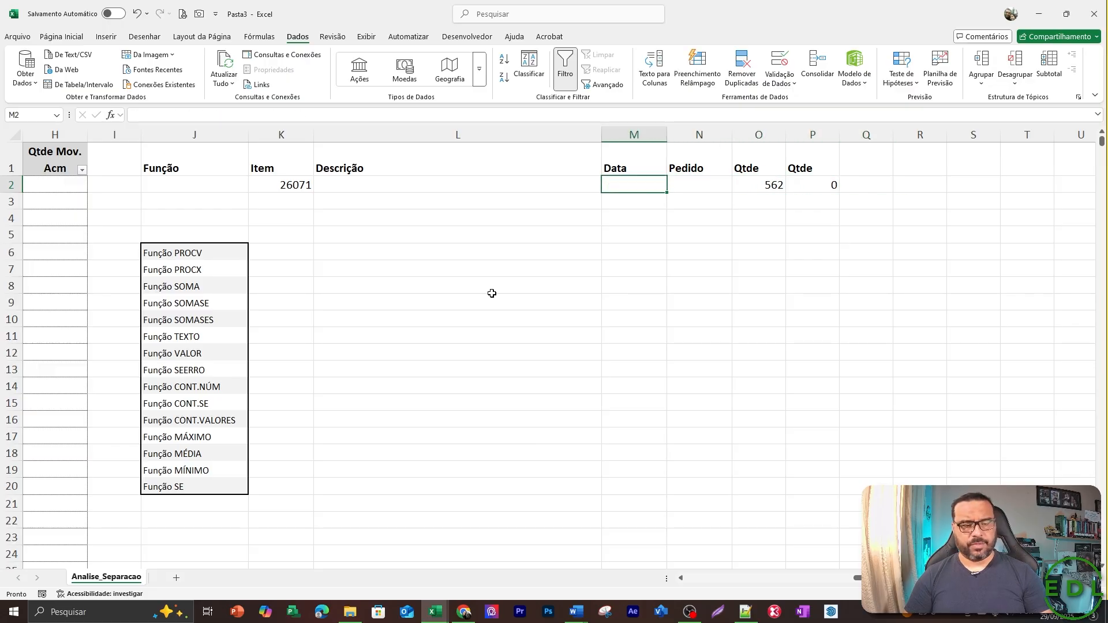
{"action": "type", "text": "06/11/2012"}
{"action": "key", "text": "Return"}
{"action": "key", "text": "Up"}
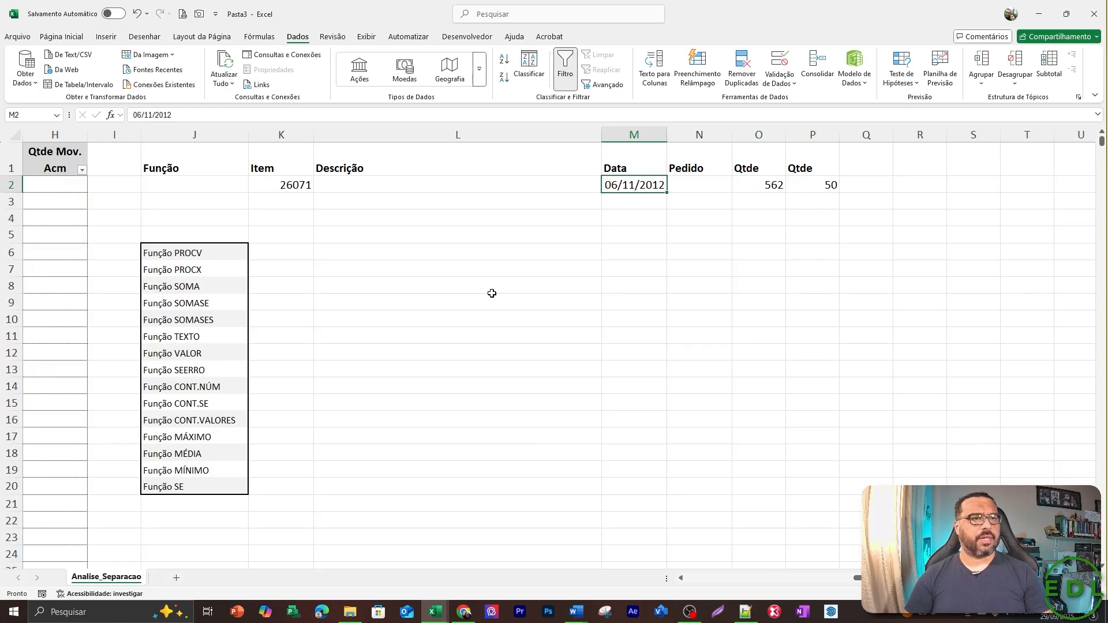
Check the SOMASES total in P2 for the new date.
{"action": "key", "text": "ctrl+c"}
{"action": "key", "text": "Right"}
{"action": "key", "text": "Right"}
{"action": "key", "text": "Right"}
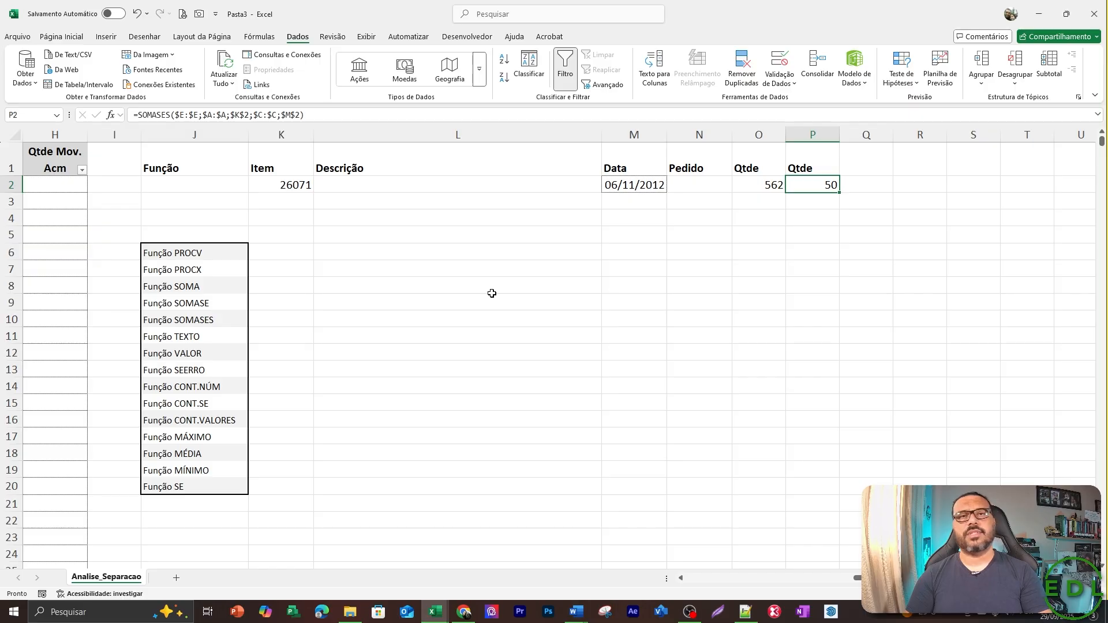
Filter the DATA column to show only the date 06 November 2012.
{"action": "key", "text": "Left"}
{"action": "key", "text": "Left"}
{"action": "key", "text": "Left"}
{"action": "key", "text": "Left"}
{"action": "key", "text": "Left"}
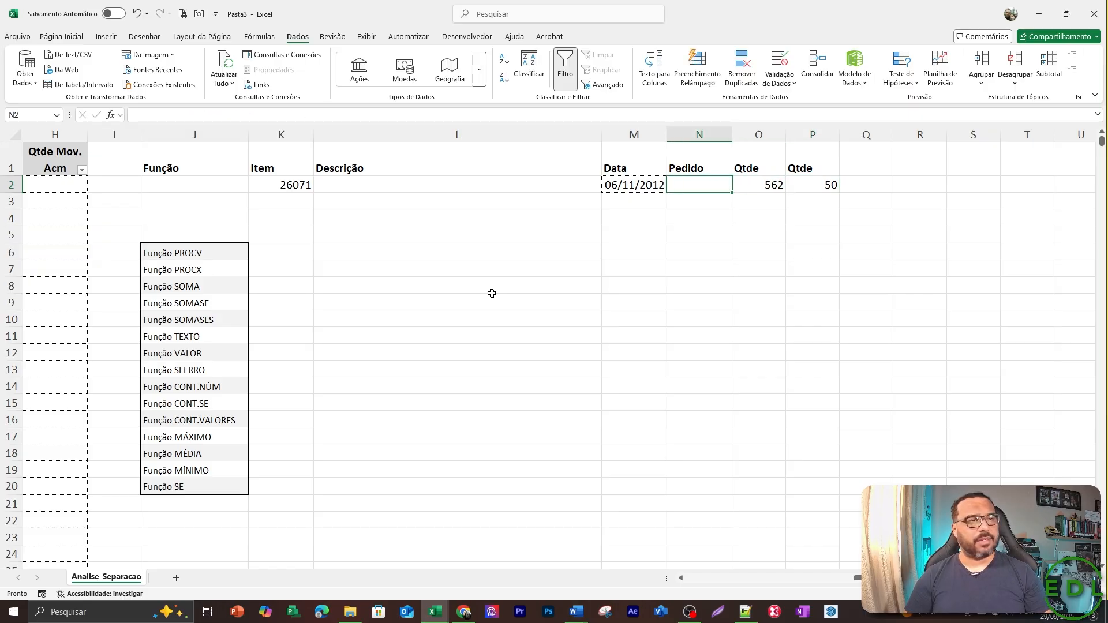
{"action": "key", "text": "Up"}
{"action": "key", "text": "Left"}
{"action": "key", "text": "ctrl+Left"}
{"action": "key", "text": "ctrl+Left"}
{"action": "key", "text": "Right"}
{"action": "key", "text": "Right"}
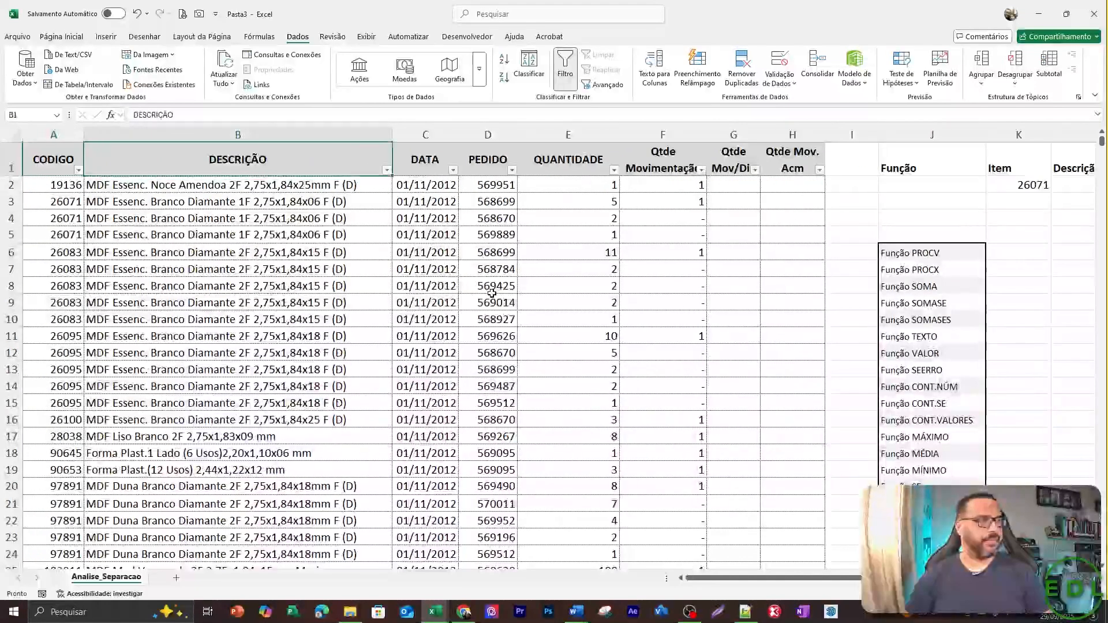
{"action": "key", "text": "alt+Down"}
{"action": "key", "text": "Down"}
{"action": "key", "text": "Down"}
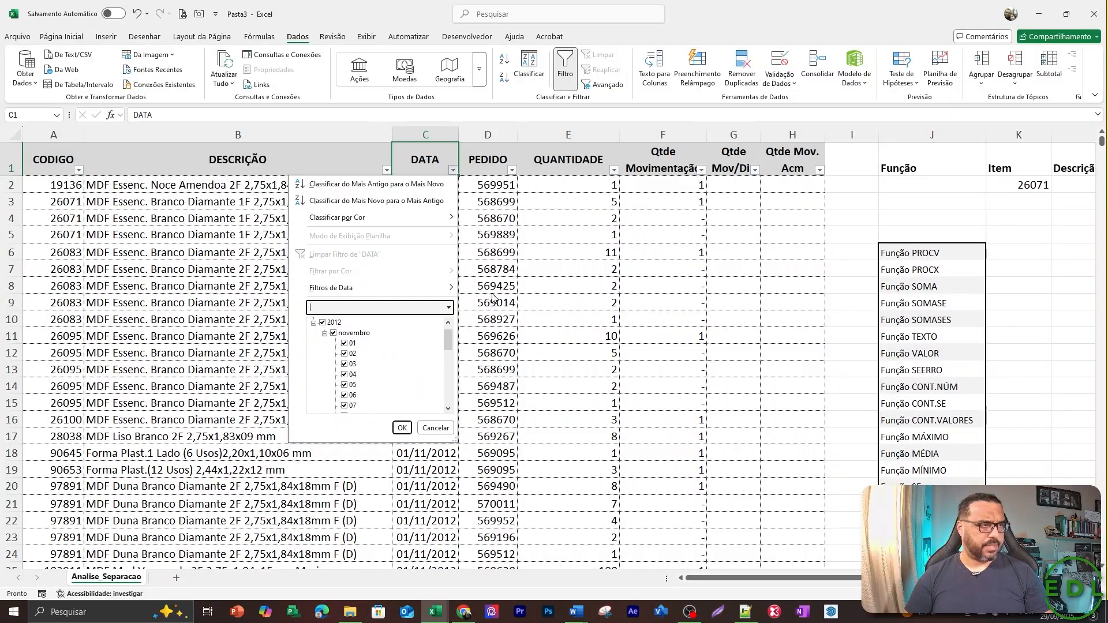
{"action": "key", "text": "Tab"}
{"action": "key", "text": "space"}
{"action": "key", "text": "Down"}
{"action": "key", "text": "Down"}
{"action": "key", "text": "Down"}
{"action": "key", "text": "Down"}
{"action": "key", "text": "Down"}
{"action": "key", "text": "Down"}
{"action": "key", "text": "Down"}
{"action": "key", "text": "Down"}
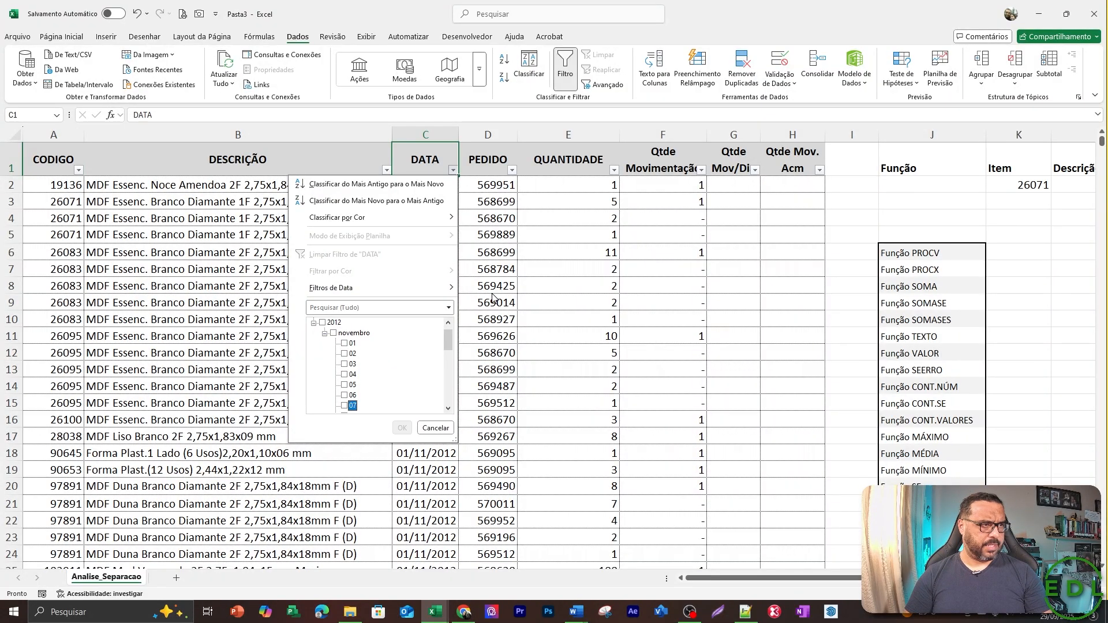
{"action": "key", "text": "space"}
{"action": "key", "text": "Return"}
Select the item codes 26071 in A3141:A3147 of the CODIGO column.
{"action": "key", "text": "Left"}
{"action": "key", "text": "Left"}
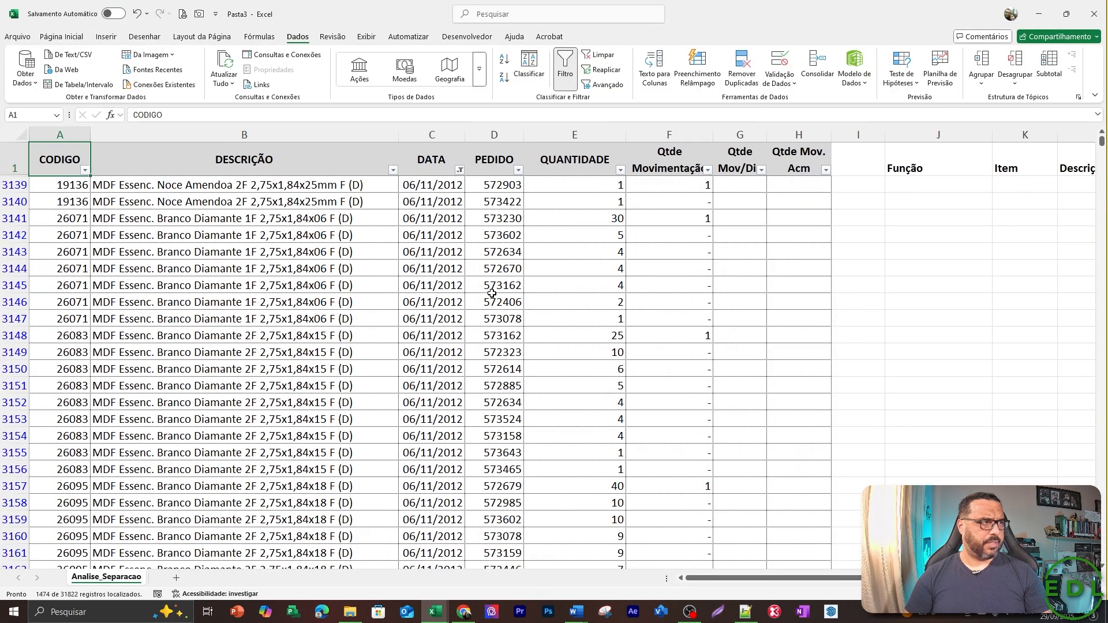
{"action": "key", "text": "alt+Down"}
{"action": "key", "text": "Escape"}
{"action": "key", "text": "Down"}
{"action": "key", "text": "Down"}
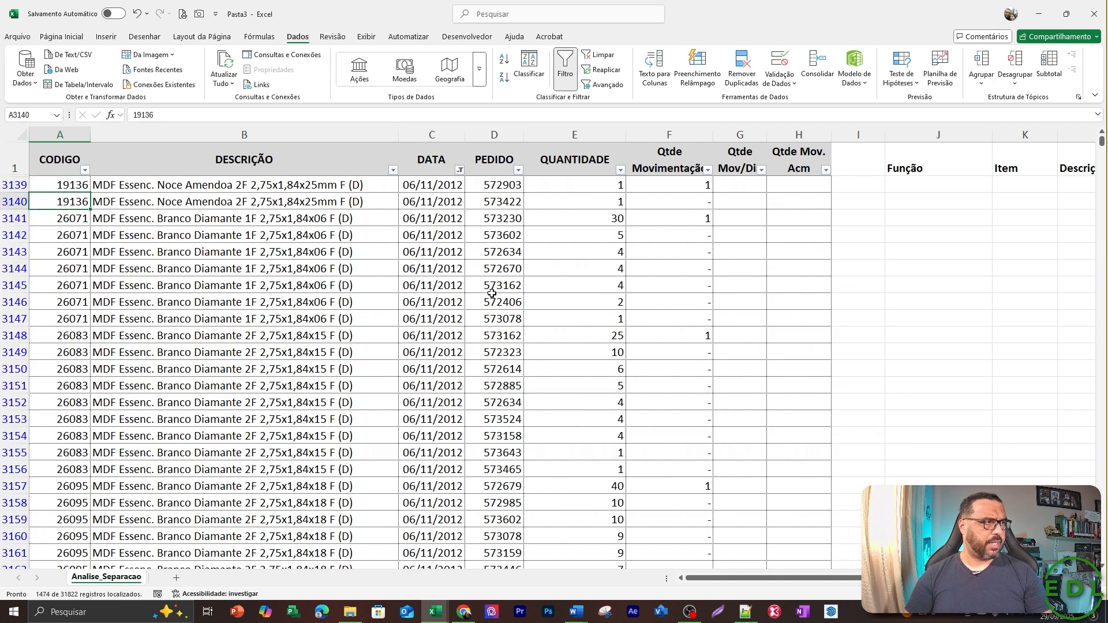
{"action": "key", "text": "Down"}
{"action": "key", "text": "shift+Down"}
{"action": "key", "text": "shift+Down"}
{"action": "key", "text": "shift+Down"}
{"action": "key", "text": "shift+Down"}
{"action": "key", "text": "shift+Down"}
{"action": "key", "text": "shift+Down"}
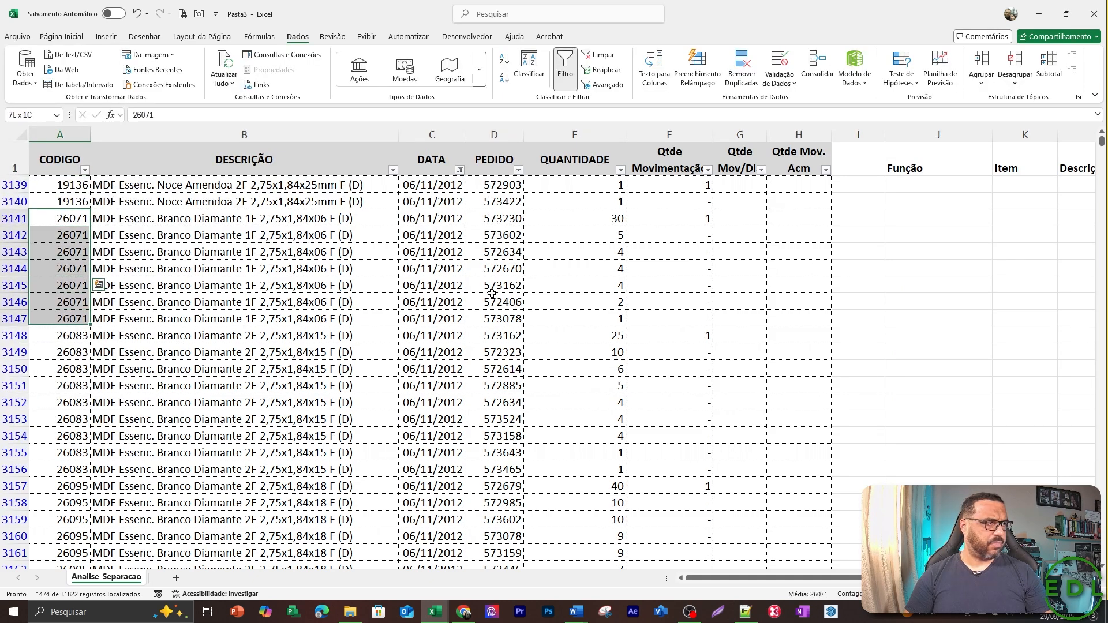
Select the QUANTIDADE cells E3141:E3147 for item 26071 to compare their sum with the SOMASES total.
{"action": "key", "text": "Right"}
{"action": "key", "text": "Right"}
{"action": "key", "text": "Right"}
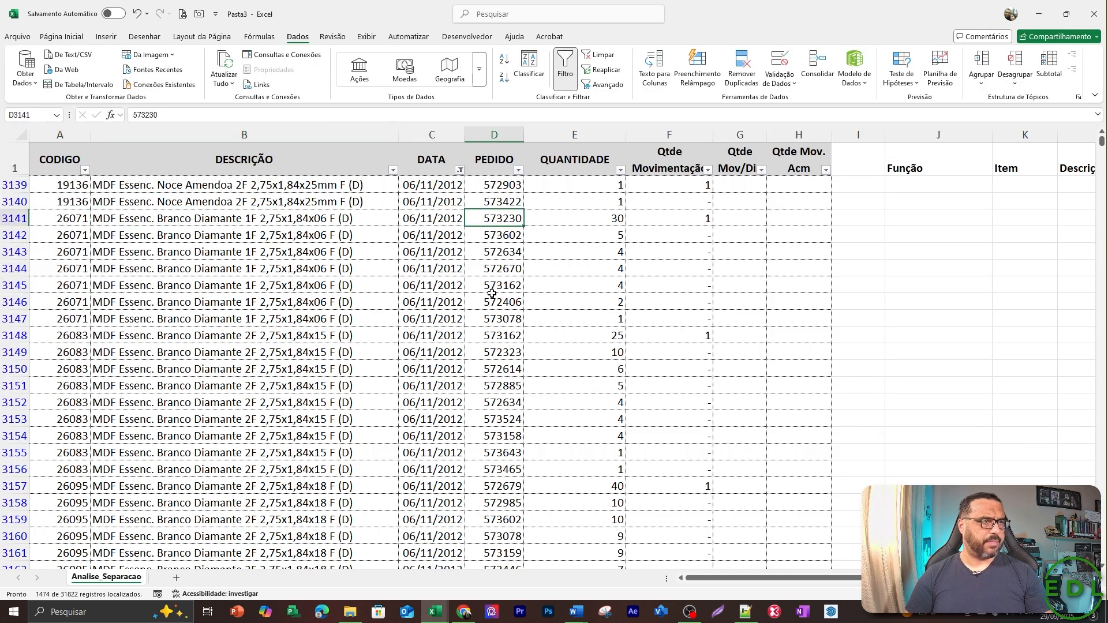
{"action": "key", "text": "Right"}
{"action": "key", "text": "shift+space"}
{"action": "key", "text": "shift+Down"}
{"action": "key", "text": "shift+Down"}
{"action": "key", "text": "shift+Down"}
{"action": "key", "text": "shift+Down"}
{"action": "key", "text": "shift+Down"}
{"action": "key", "text": "shift+Down"}
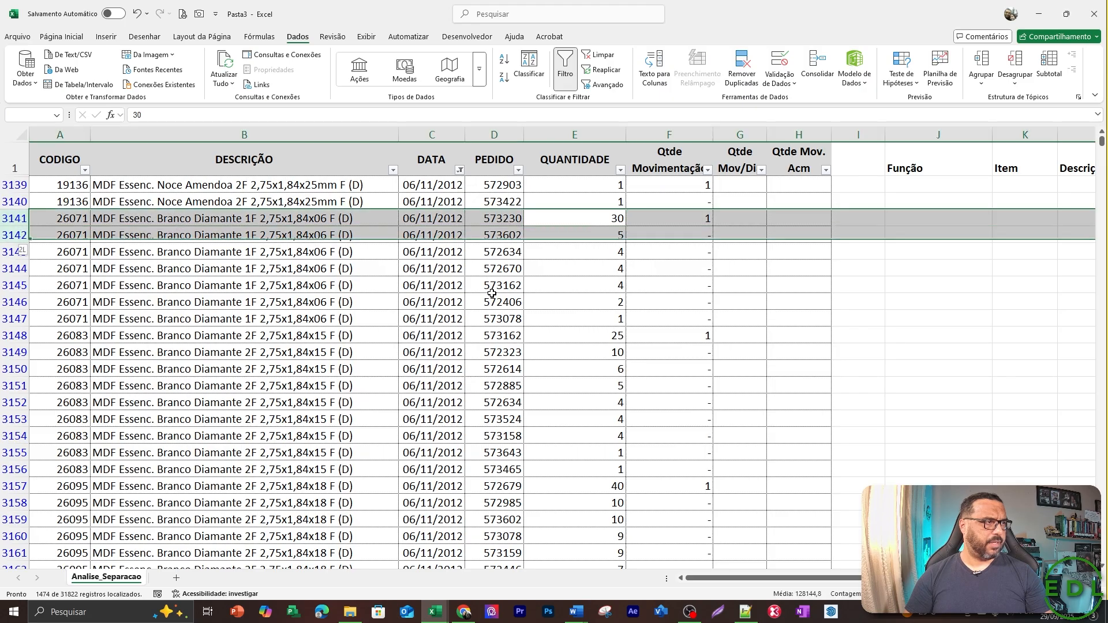
{"action": "key", "text": "Right"}
{"action": "key", "text": "Left"}
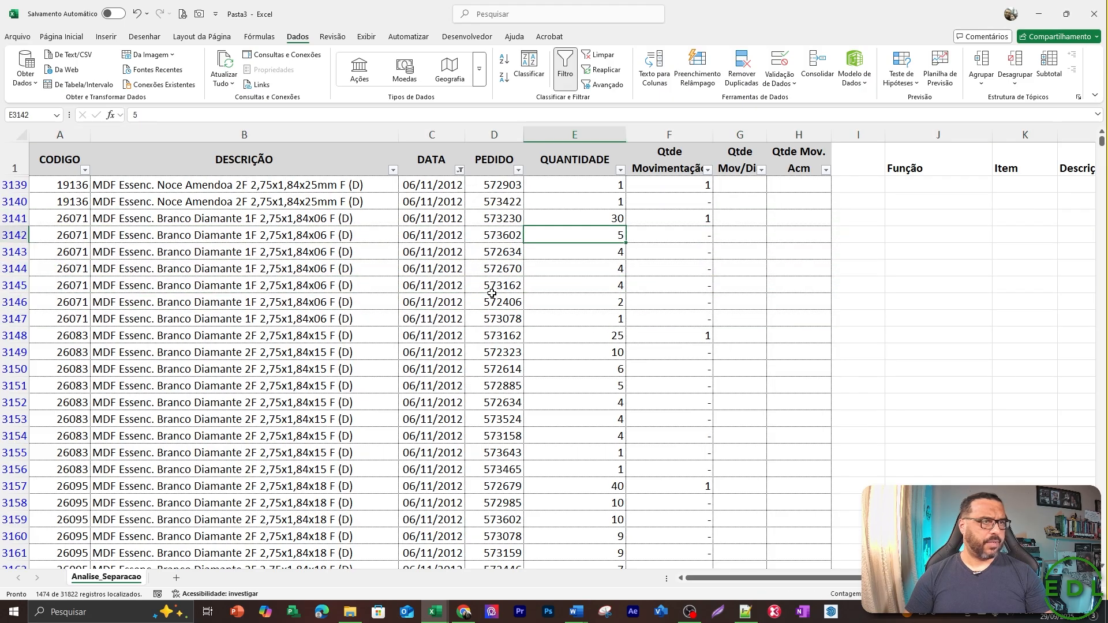
{"action": "key", "text": "shift+Down"}
{"action": "key", "text": "shift+Down"}
{"action": "key", "text": "shift+Down"}
{"action": "key", "text": "shift+Down"}
{"action": "key", "text": "shift+Down"}
{"action": "key", "text": "shift+Down"}
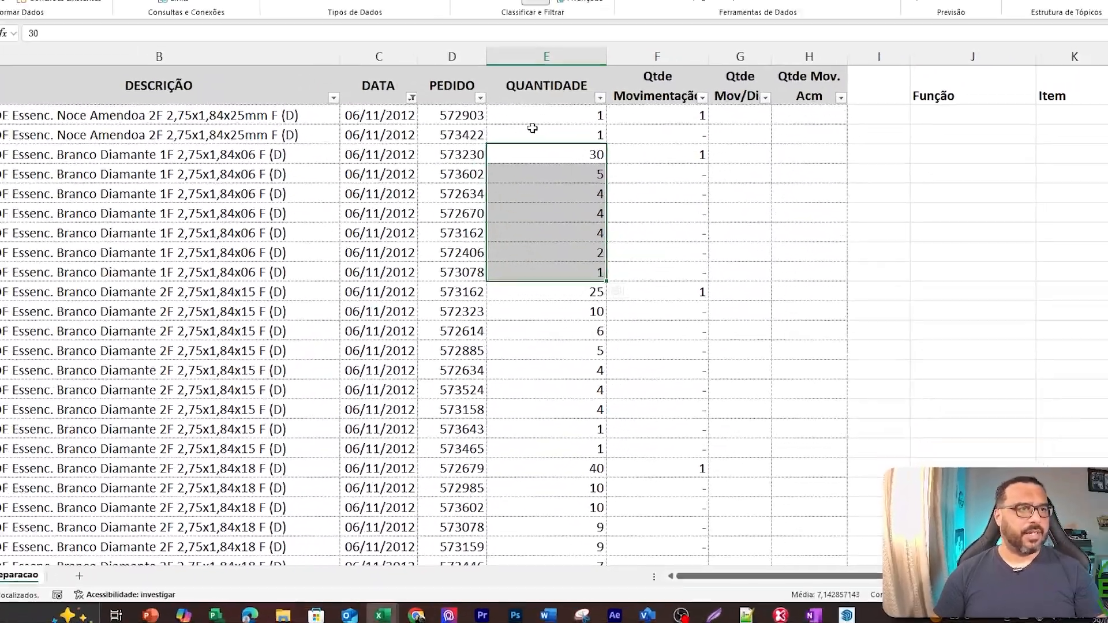
Clear the date filter from the DATA column.
{"action": "key", "text": "ctrl+Up"}
{"action": "key", "text": "Right"}
{"action": "key", "text": "Left"}
{"action": "key", "text": "Left"}
{"action": "key", "text": "Left"}
{"action": "key", "text": "Left"}
{"action": "key", "text": "Left"}
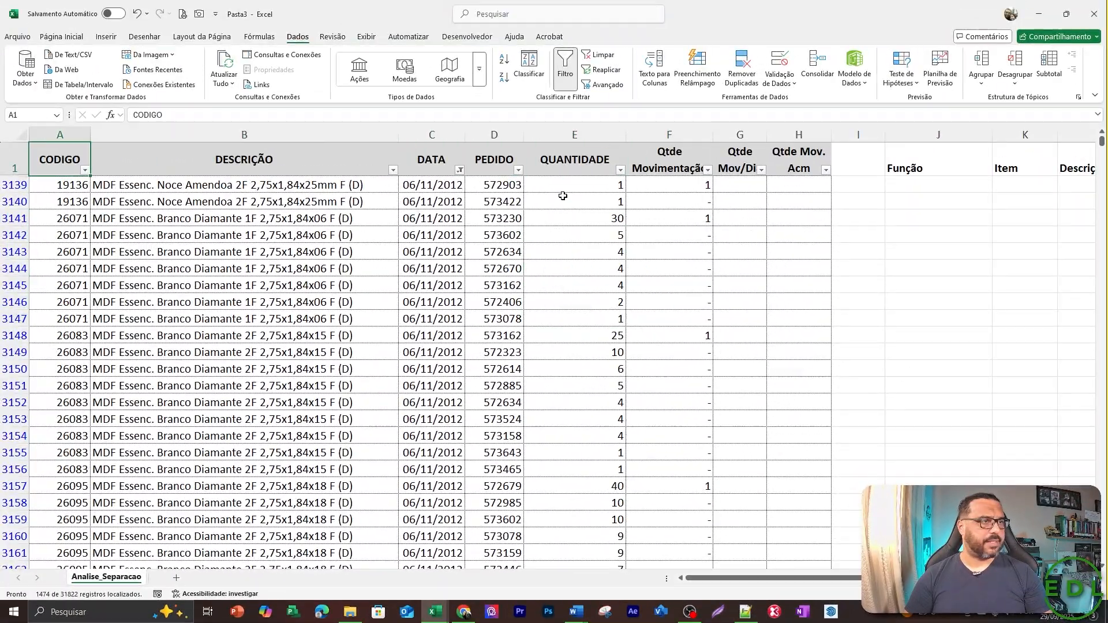
{"action": "key", "text": "Right"}
{"action": "key", "text": "Right"}
{"action": "key", "text": "alt+Down"}
{"action": "key", "text": "Down"}
{"action": "key", "text": "Down"}
{"action": "key", "text": "Down"}
{"action": "key", "text": "Down"}
{"action": "key", "text": "Down"}
{"action": "key", "text": "Down"}
{"action": "key", "text": "Down"}
{"action": "key", "text": "Down"}
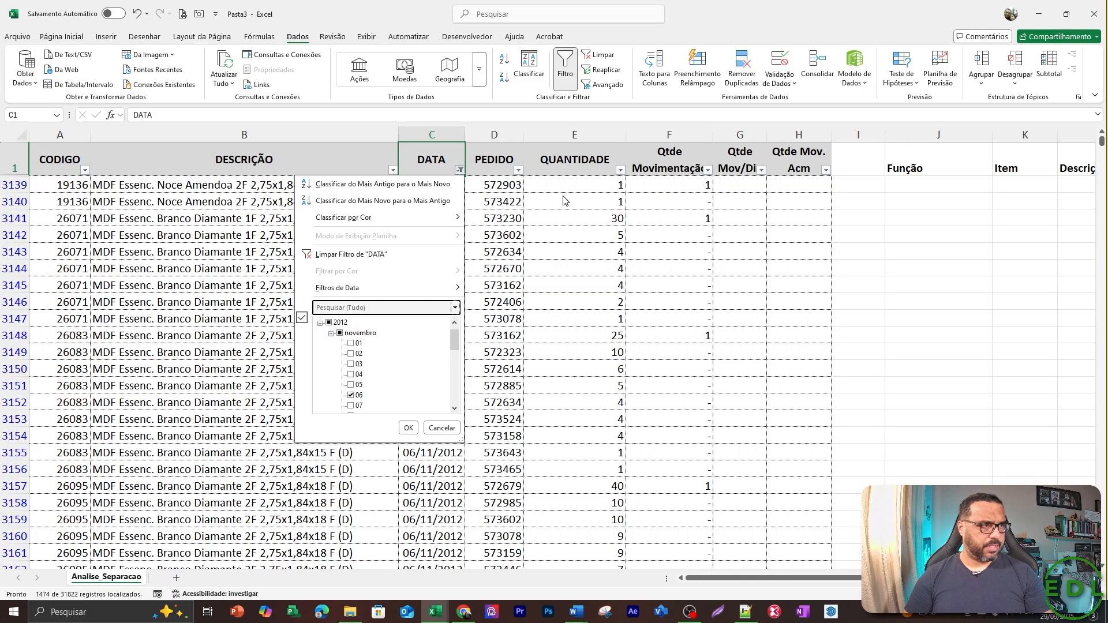
{"action": "key", "text": "Down"}
{"action": "key", "text": "space"}
{"action": "key", "text": "Return"}
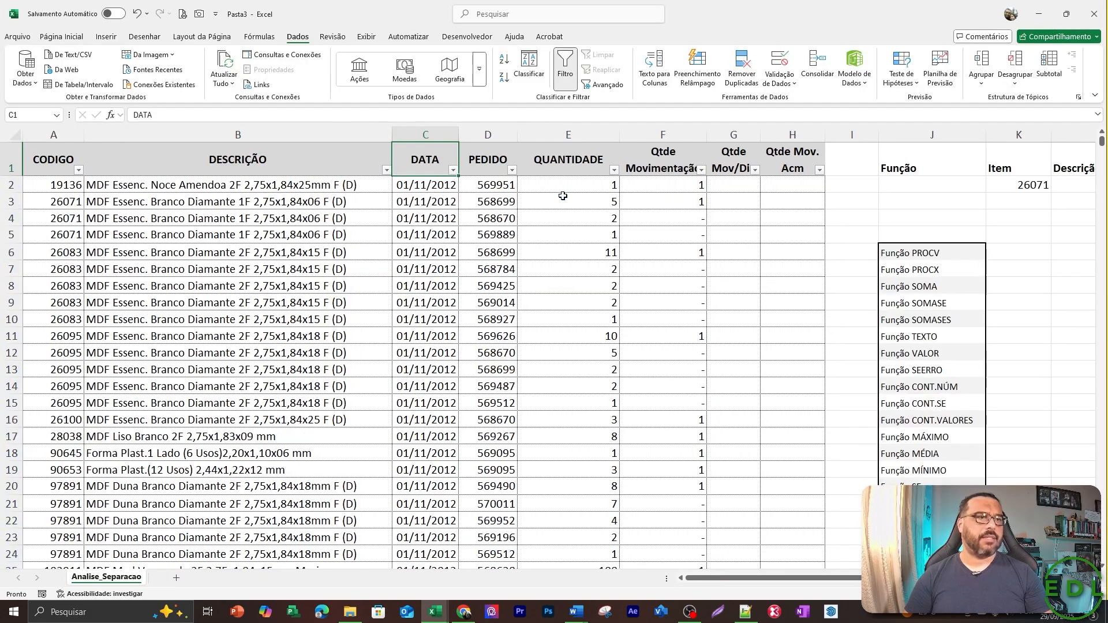
Return to the summary area and locate the Função TEXTO entry in J11 of the function list.
{"action": "key", "text": "Down"}
{"action": "key", "text": "Right"}
{"action": "key", "text": "Right"}
{"action": "key", "text": "Right"}
{"action": "key", "text": "Right"}
{"action": "key", "text": "Right"}
{"action": "key", "text": "Right"}
{"action": "key", "text": "Right"}
{"action": "key", "text": "Right"}
{"action": "key", "text": "Right"}
{"action": "key", "text": "Right"}
{"action": "key", "text": "Right"}
{"action": "key", "text": "Right"}
{"action": "key", "text": "Right"}
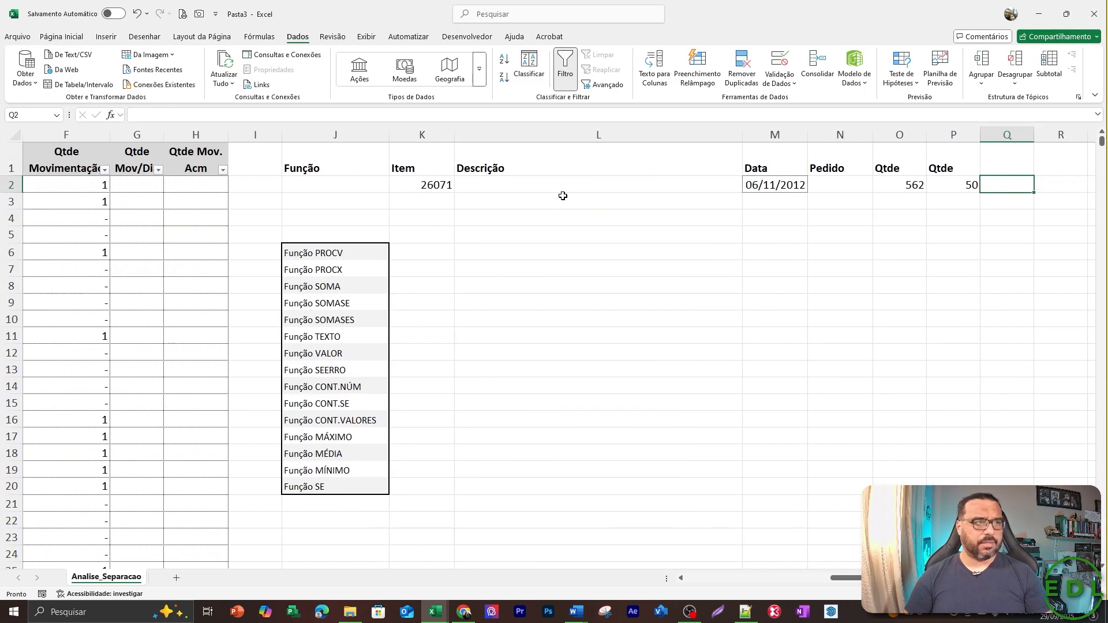
{"action": "key", "text": "Left"}
{"action": "key", "text": "Left"}
{"action": "key", "text": "Left"}
{"action": "key", "text": "Left"}
{"action": "key", "text": "Down"}
{"action": "key", "text": "Down"}
{"action": "key", "text": "Down"}
{"action": "key", "text": "Down"}
{"action": "key", "text": "Down"}
{"action": "key", "text": "Down"}
{"action": "key", "text": "Down"}
{"action": "key", "text": "Down"}
{"action": "key", "text": "Down"}
{"action": "key", "text": "Left"}
{"action": "key", "text": "Left"}
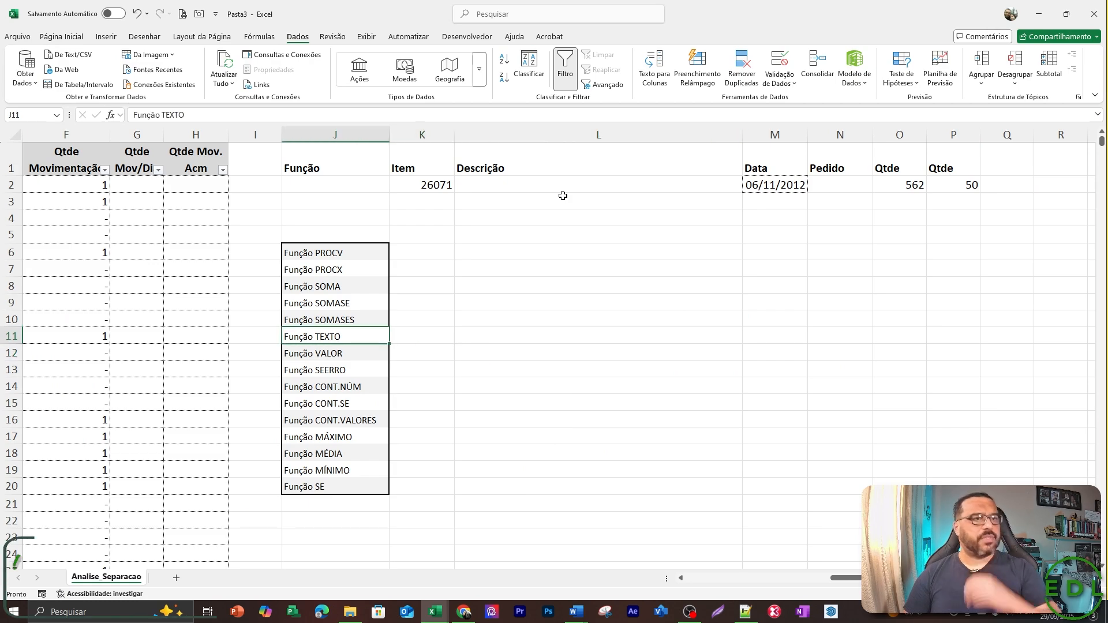
Review the date in M2 and the SOMASES formula in P2.
{"action": "key", "text": "Right"}
{"action": "key", "text": "Right"}
{"action": "key", "text": "Right"}
{"action": "key", "text": "Right"}
{"action": "key", "text": "Up"}
{"action": "key", "text": "Up"}
{"action": "key", "text": "Up"}
{"action": "key", "text": "Up"}
{"action": "key", "text": "Up"}
{"action": "key", "text": "Up"}
{"action": "key", "text": "Up"}
{"action": "key", "text": "Up"}
{"action": "key", "text": "Up"}
{"action": "key", "text": "Up"}
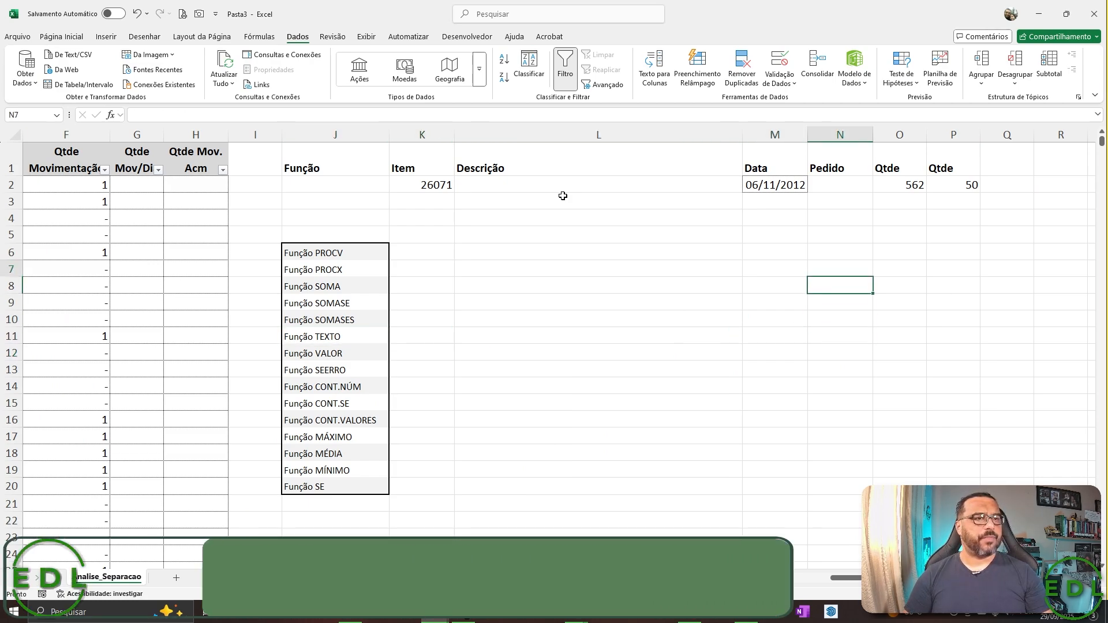
{"action": "key", "text": "Left"}
{"action": "key", "text": "Left"}
{"action": "key", "text": "Down"}
{"action": "key", "text": "Right"}
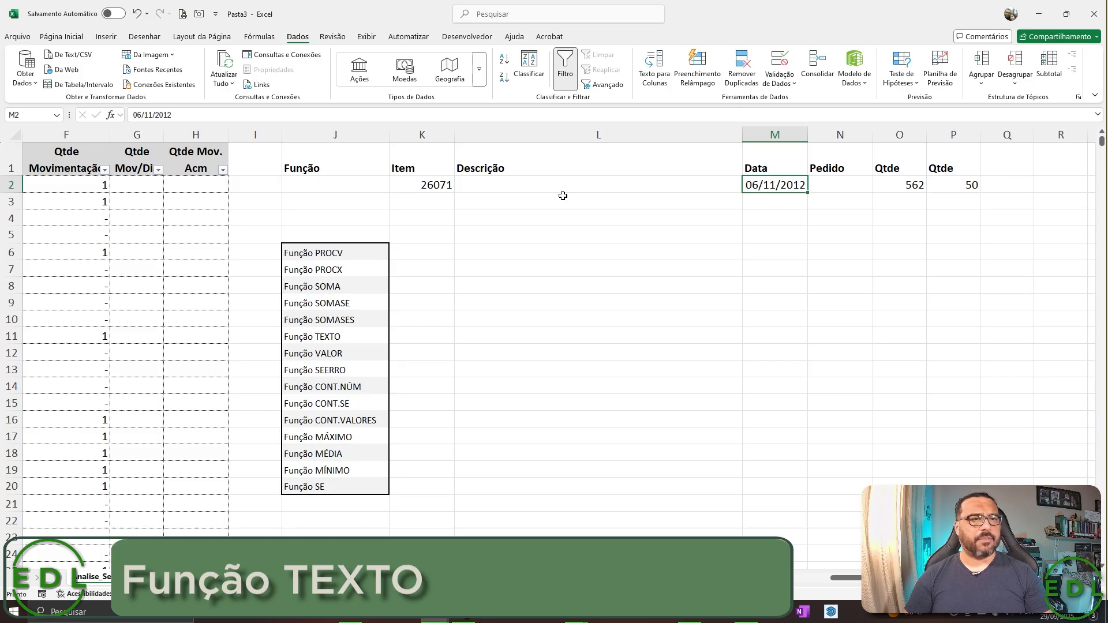
{"action": "key", "text": "Right"}
{"action": "key", "text": "Right"}
{"action": "key", "text": "Right"}
{"action": "key", "text": "Right"}
{"action": "key", "text": "Right"}
{"action": "key", "text": "Left"}
{"action": "key", "text": "Left"}
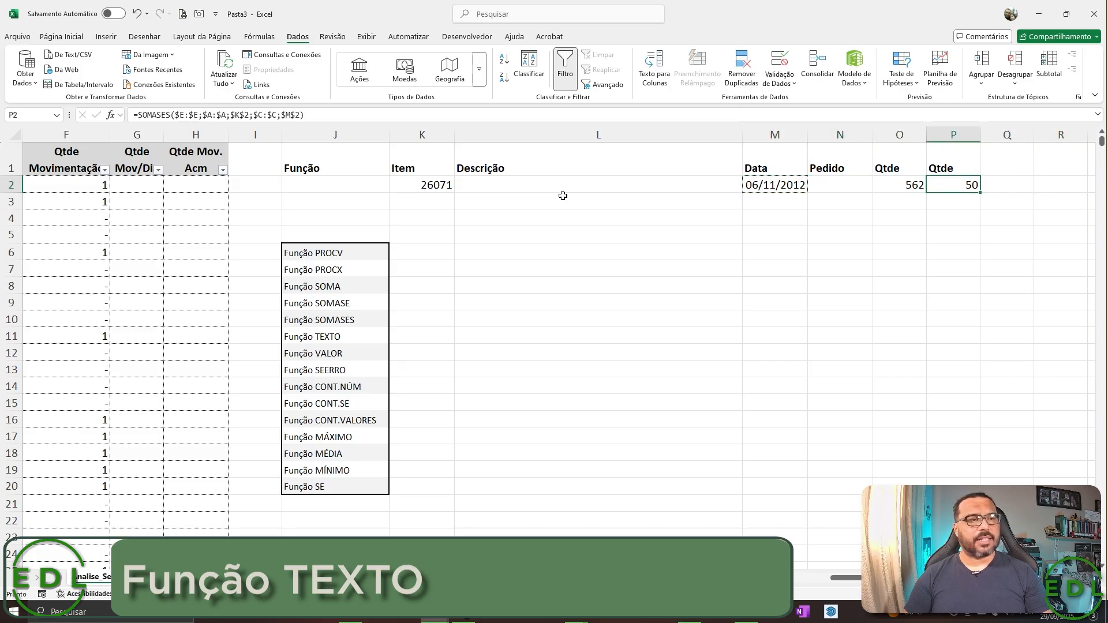
Enter the formula =TEXTO(M2;"MMM") in M4 to return the abbreviated month of the date.
{"action": "key", "text": "Left"}
{"action": "key", "text": "Left"}
{"action": "key", "text": "Left"}
{"action": "key", "text": "Down"}
{"action": "key", "text": "Down"}
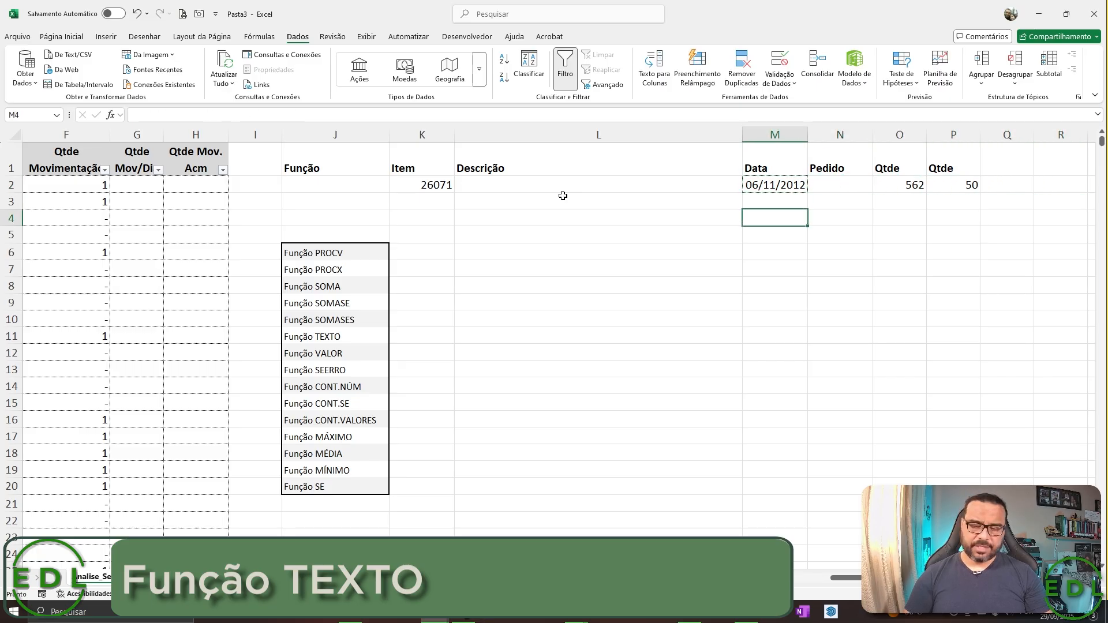
{"action": "type", "text": "=text"}
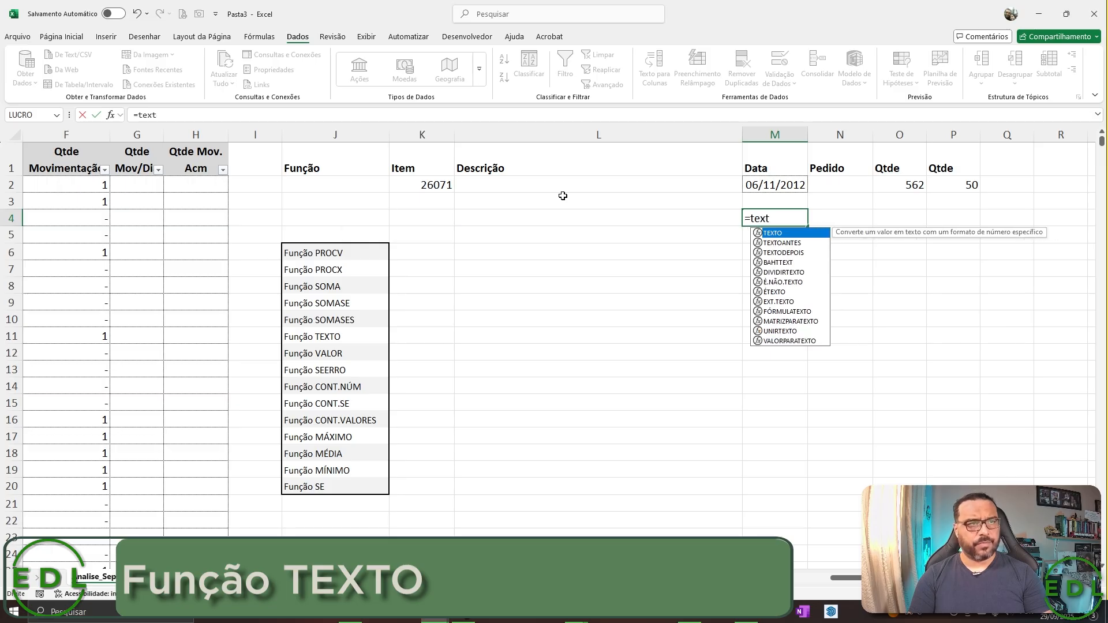
{"action": "key", "text": "Tab"}
{"action": "key", "text": "Up"}
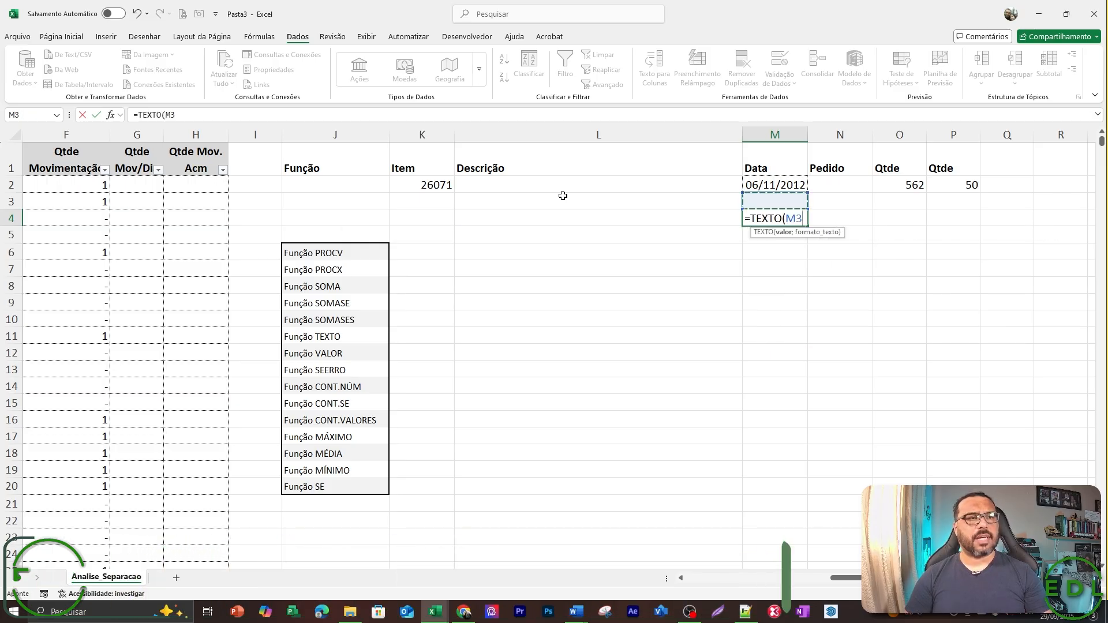
{"action": "key", "text": "Up"}
{"action": "type", "text": ";"}
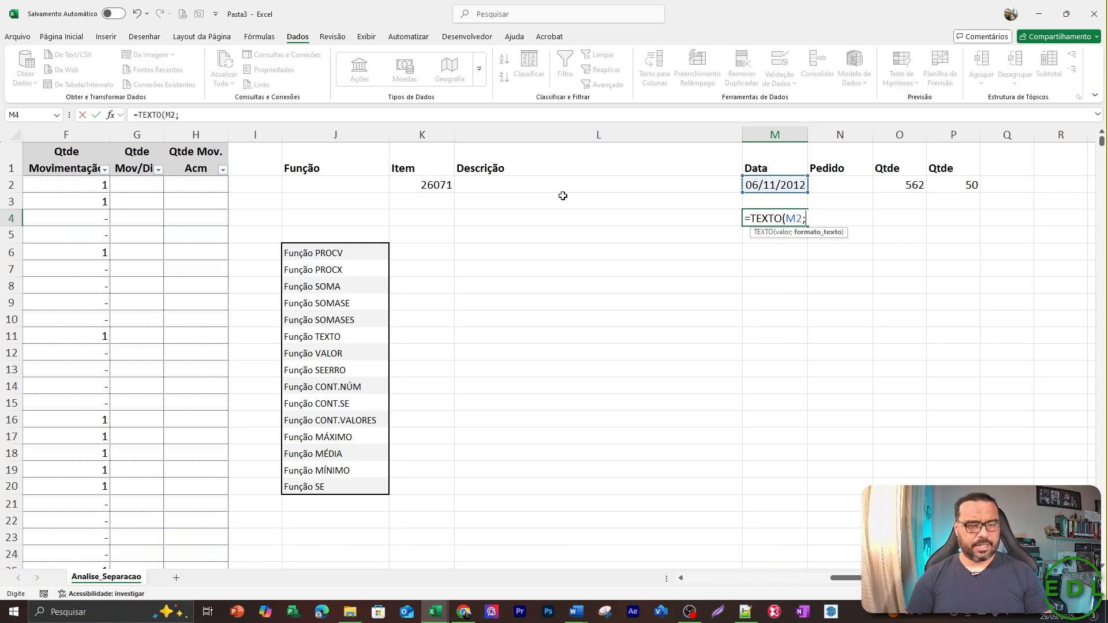
{"action": "type", "text": "\"MMM"}
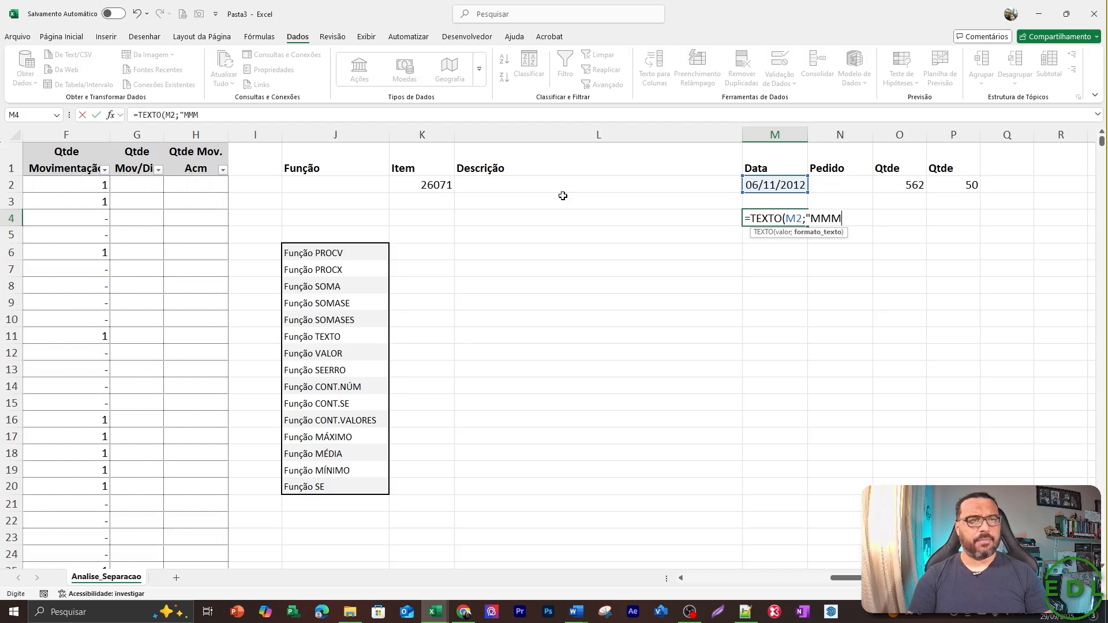
{"action": "type", "text": "\""}
{"action": "key", "text": "Return"}
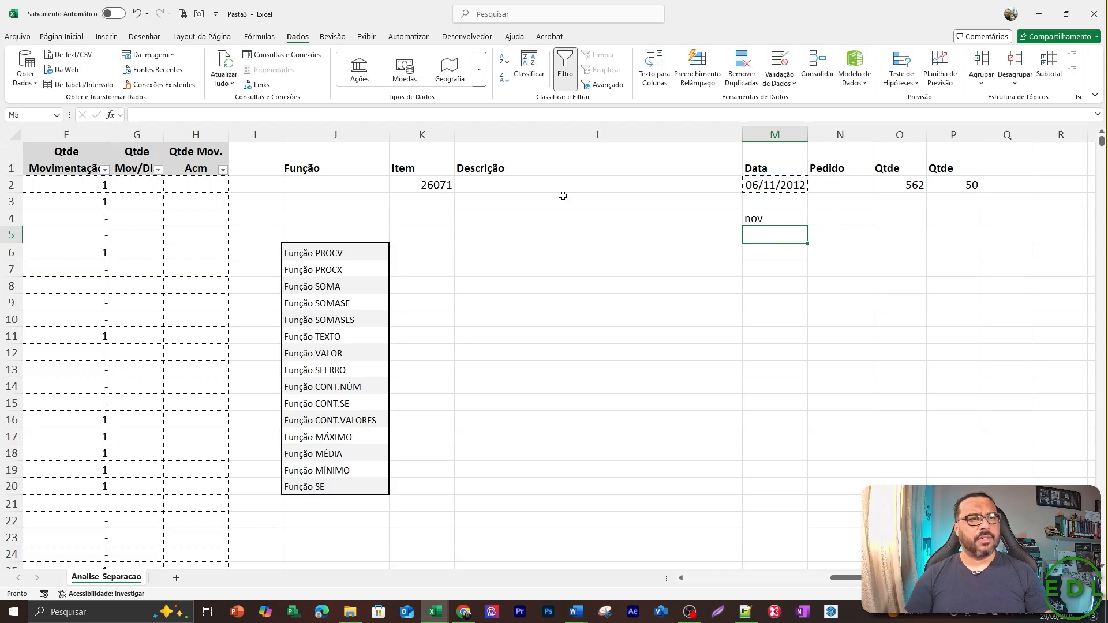
Change the TEXTO format in M4 to "MMMM" to return the full month name.
{"action": "key", "text": "Up"}
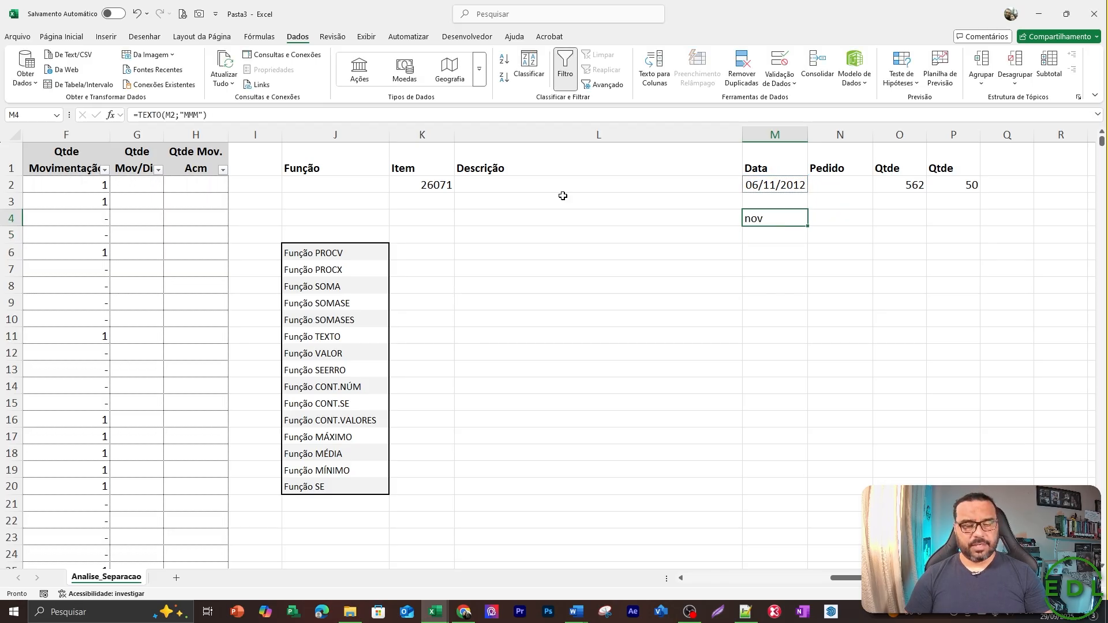
{"action": "key", "text": "F2"}
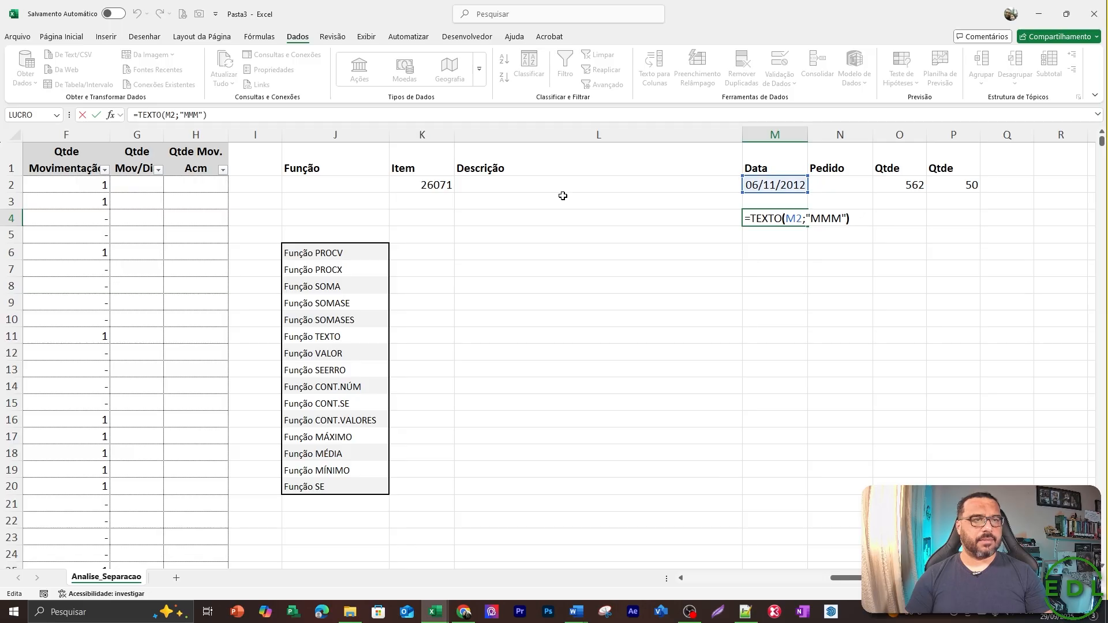
{"action": "key", "text": "Left"}
{"action": "type", "text": "M"}
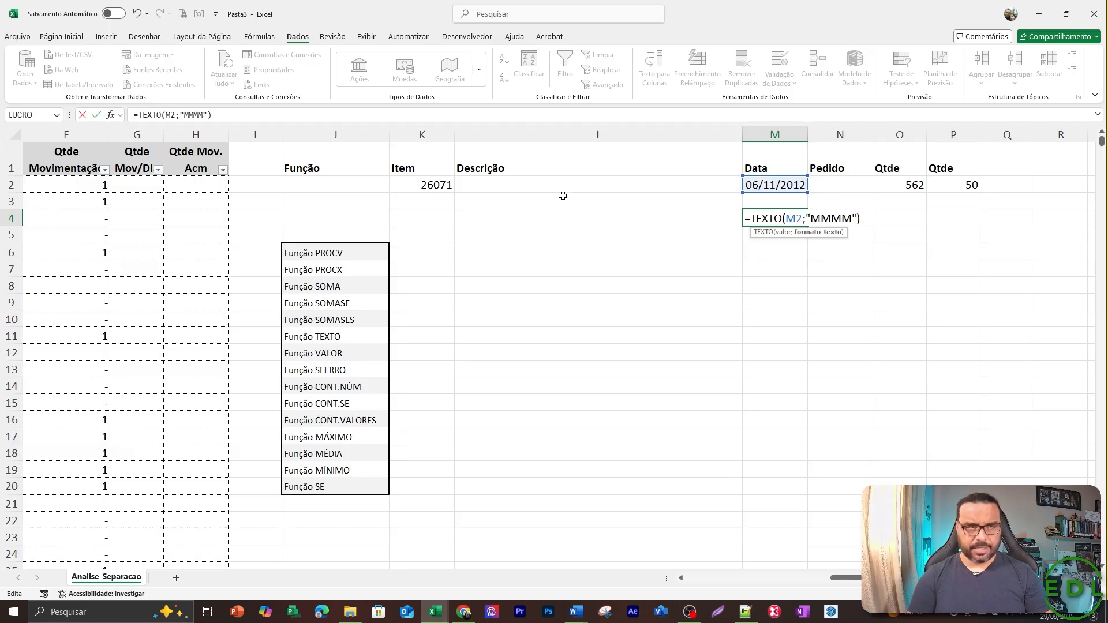
{"action": "key", "text": "Return"}
Replace the TEXTO format in M4 with "DDDD" to return the full weekday name.
{"action": "key", "text": "Up"}
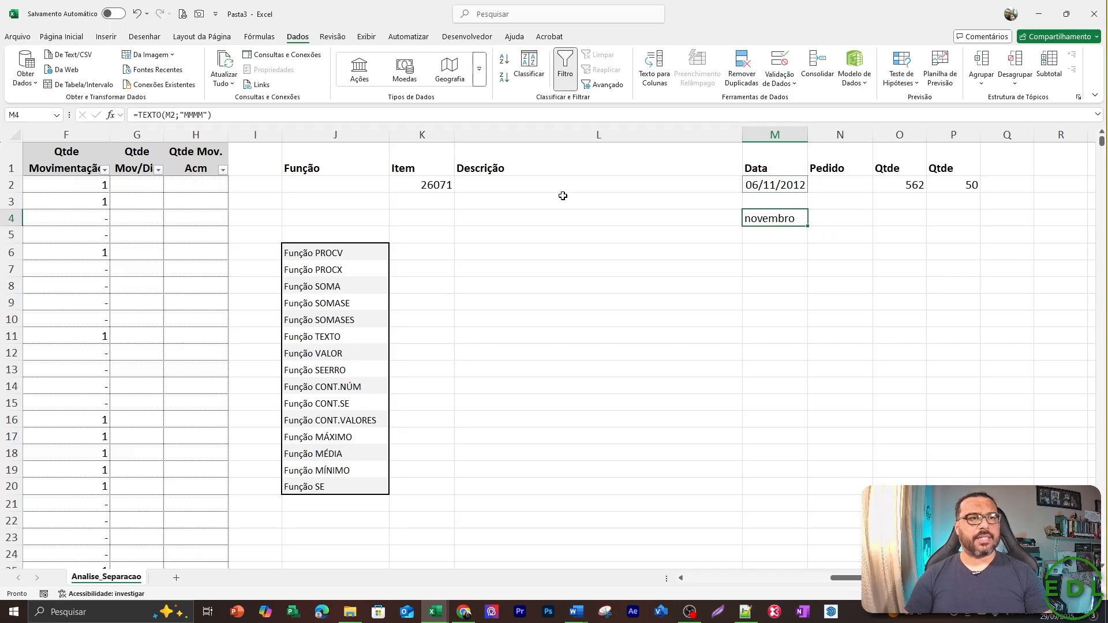
{"action": "key", "text": "F2"}
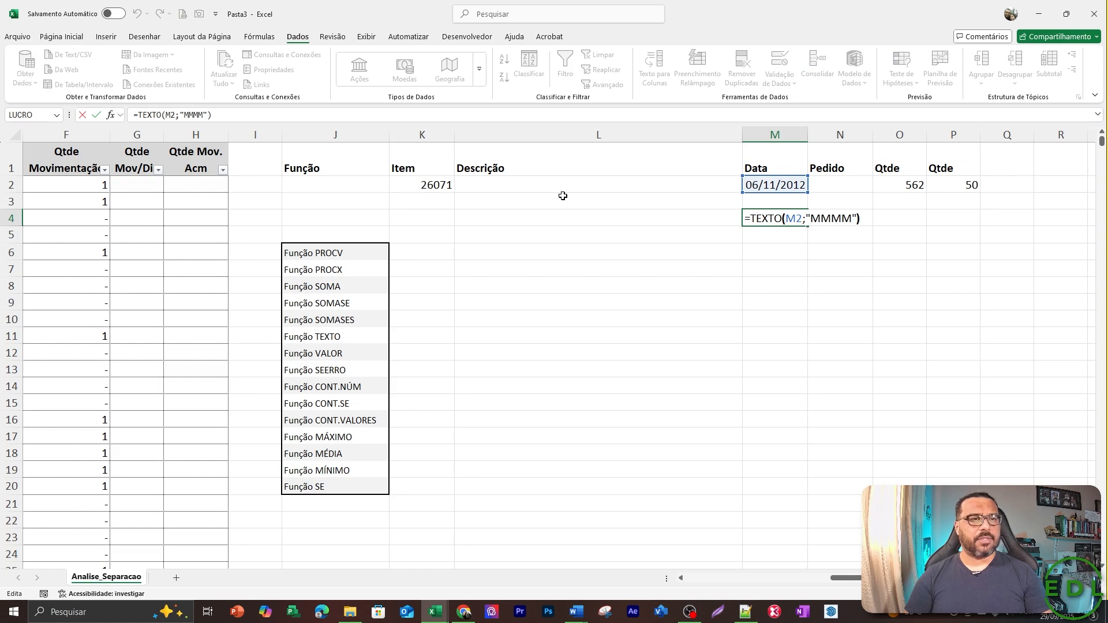
{"action": "key", "text": "Left"}
{"action": "key", "text": "BackSpace"}
{"action": "key", "text": "BackSpace"}
{"action": "key", "text": "BackSpace"}
{"action": "key", "text": "BackSpace"}
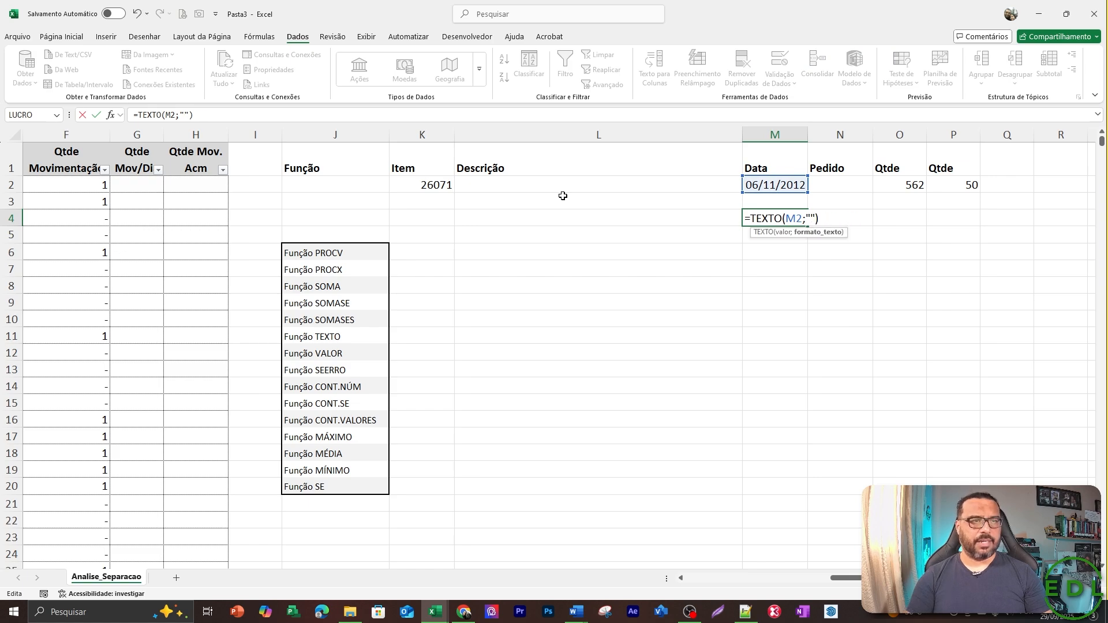
{"action": "type", "text": "DDDD"}
{"action": "key", "text": "Return"}
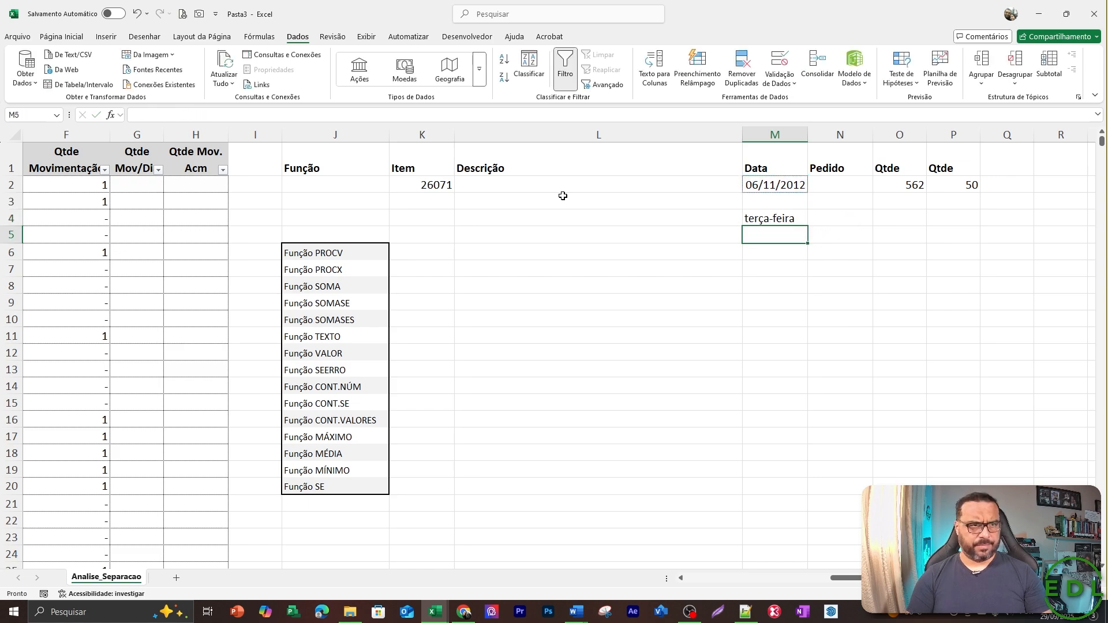
Shorten the TEXTO format in M4 to "DDD" to return the abbreviated weekday.
{"action": "key", "text": "Up"}
{"action": "key", "text": "F2"}
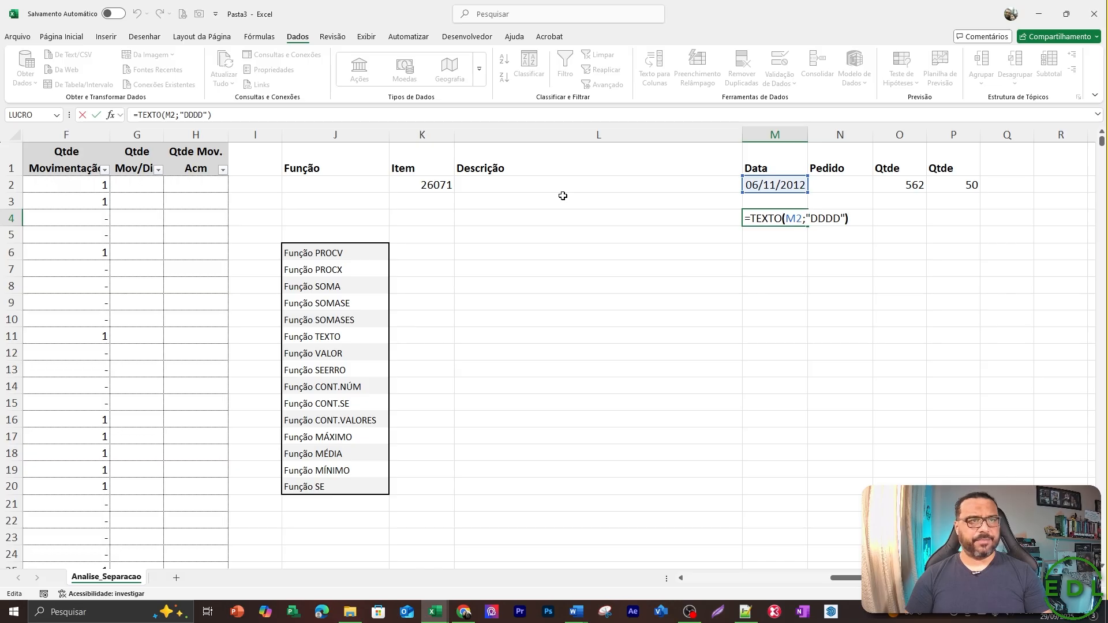
{"action": "key", "text": "Left"}
{"action": "key", "text": "Left"}
{"action": "key", "text": "BackSpace"}
{"action": "key", "text": "Return"}
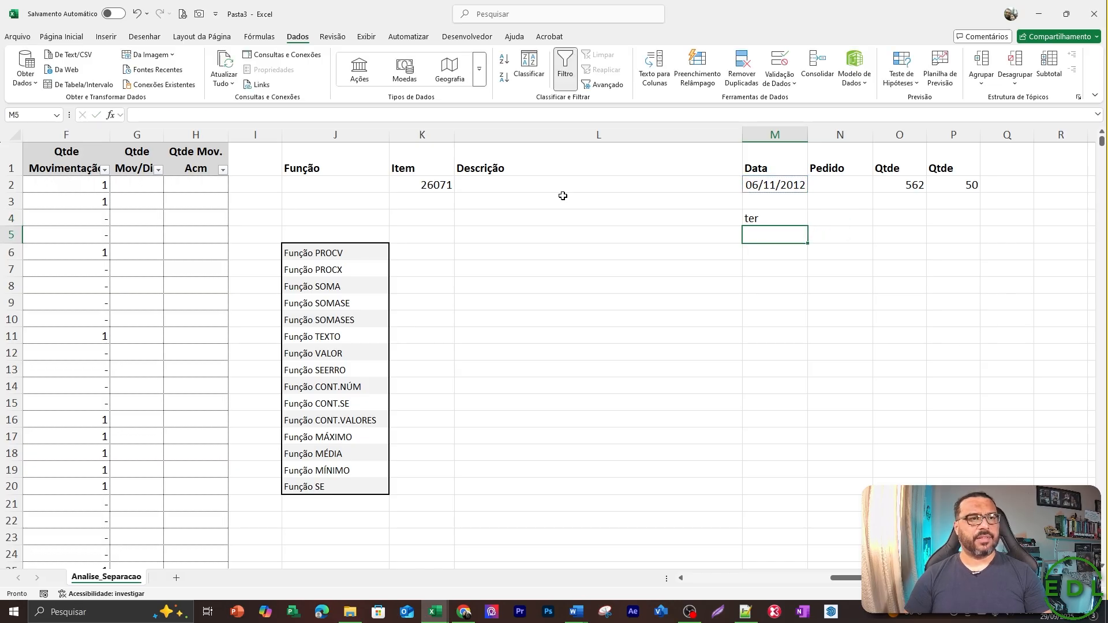
{"action": "key", "text": "Up"}
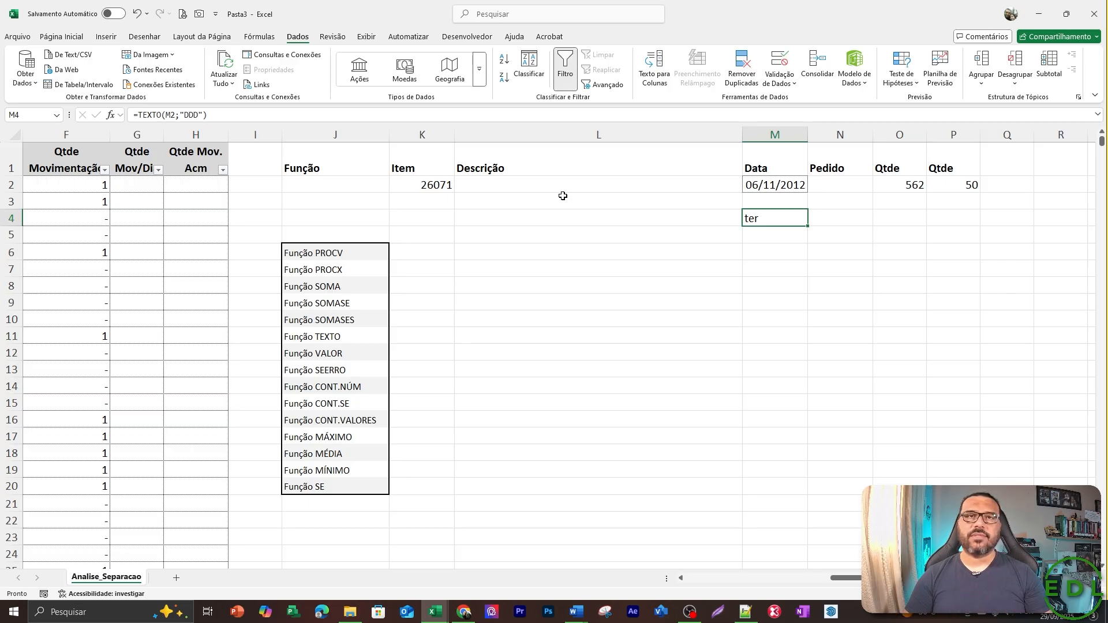
Replace the formula in M4 with a TEXTO function on the item code in K2, using the format #####,00.
{"action": "key", "text": "Delete"}
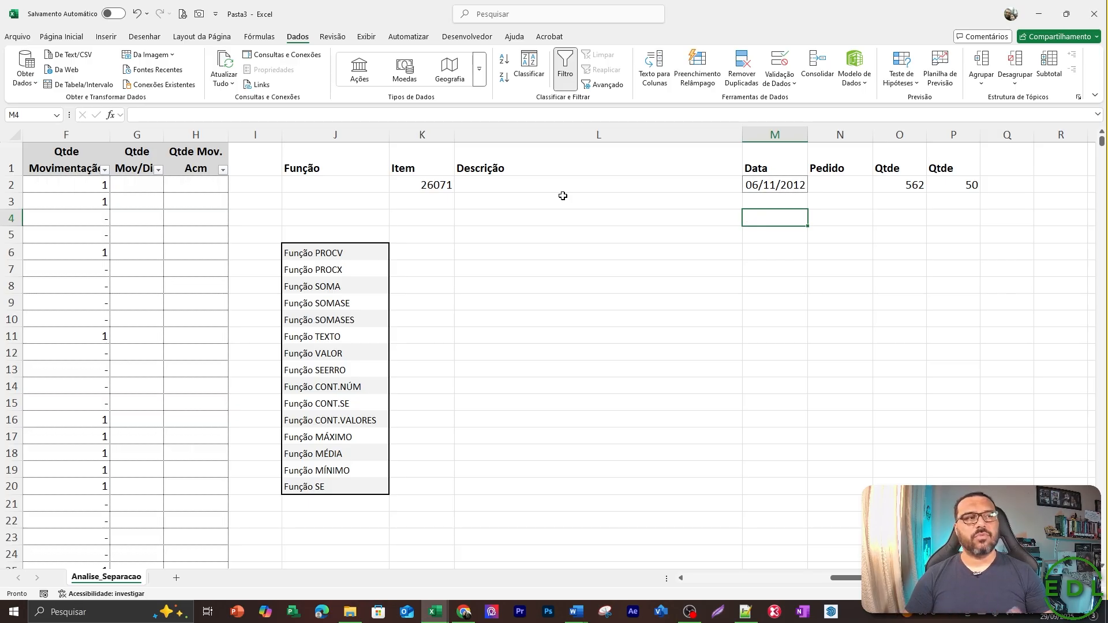
{"action": "type", "text": "="}
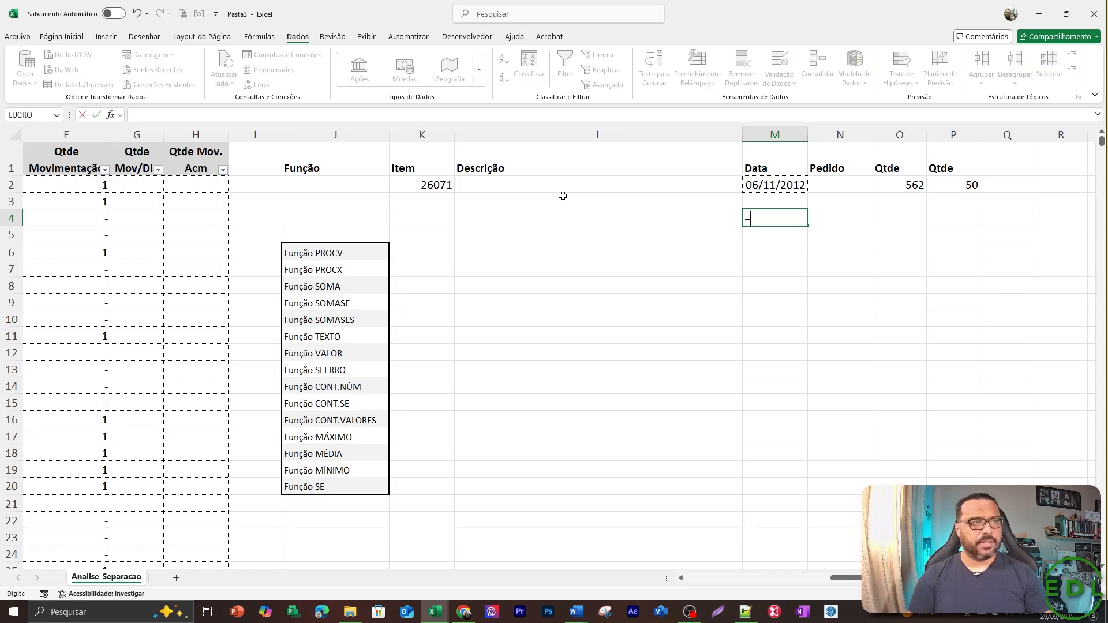
{"action": "type", "text": "TEXTO("}
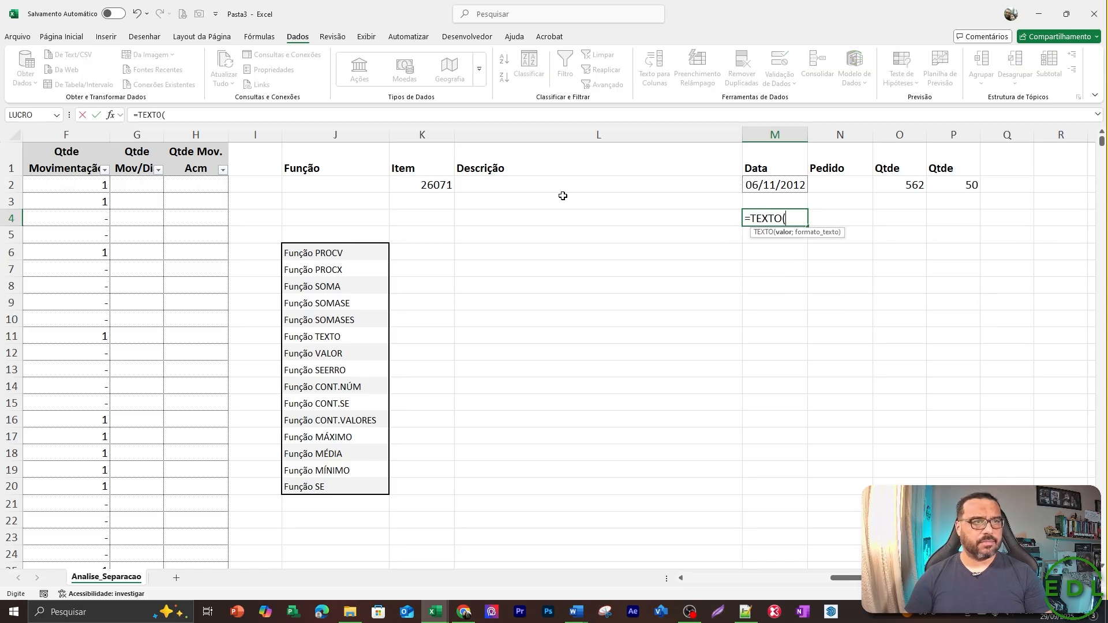
{"action": "key", "text": "Left"}
{"action": "key", "text": "Left"}
{"action": "key", "text": "Left"}
{"action": "key", "text": "Left"}
{"action": "key", "text": "Up"}
{"action": "key", "text": "Up"}
{"action": "key", "text": "Right"}
{"action": "key", "text": "Right"}
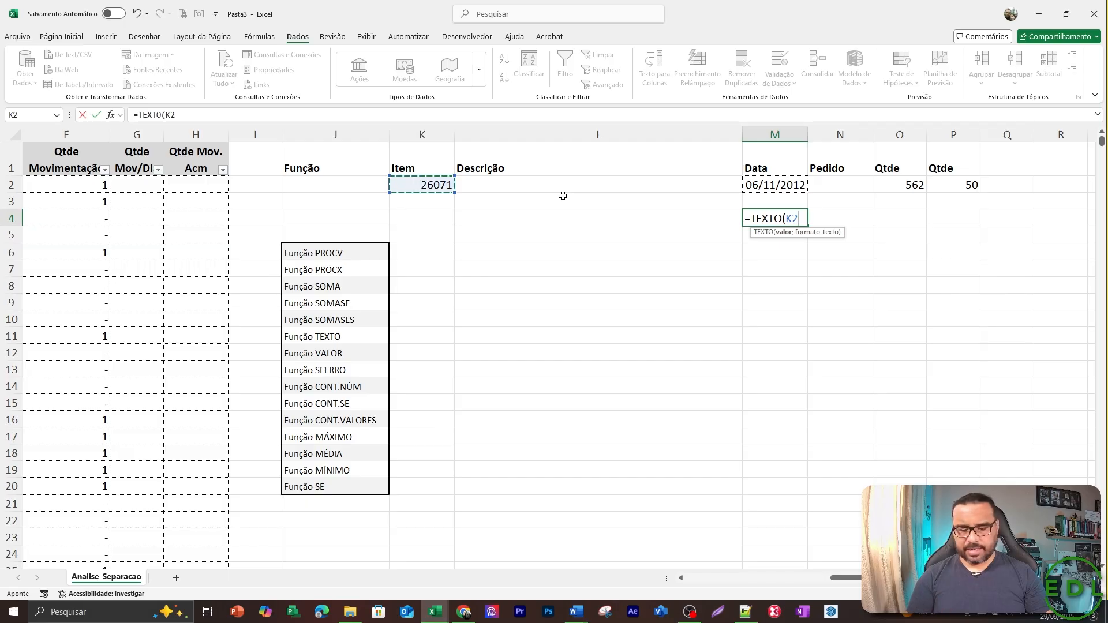
{"action": "type", "text": ";#####,00\""}
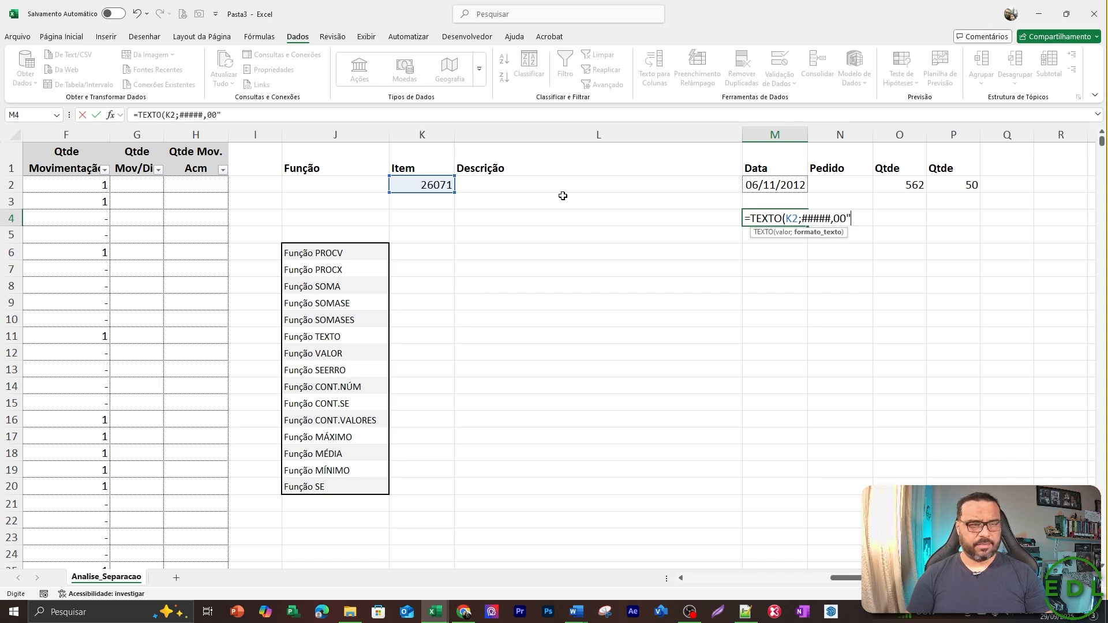
{"action": "key", "text": "Return"}
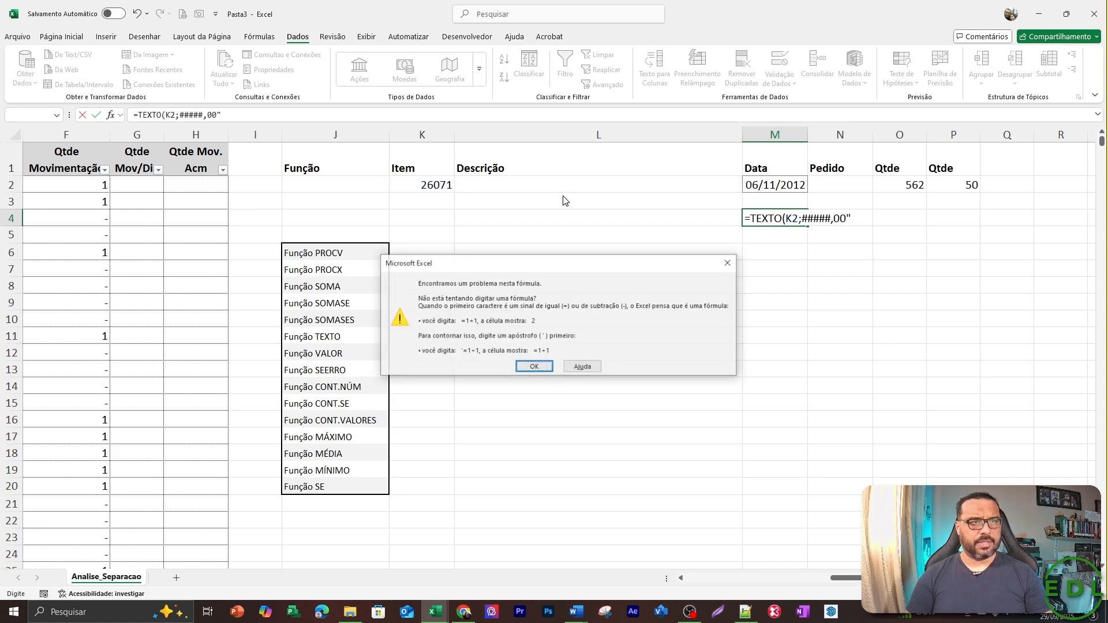
{"action": "key", "text": "Return"}
Add the missing opening quotation mark before the format so M4 contains =TEXTO(K2;"#####,00").
{"action": "key", "text": "Left"}
{"action": "key", "text": "Left"}
{"action": "key", "text": "Left"}
{"action": "key", "text": "Left"}
{"action": "key", "text": "Left"}
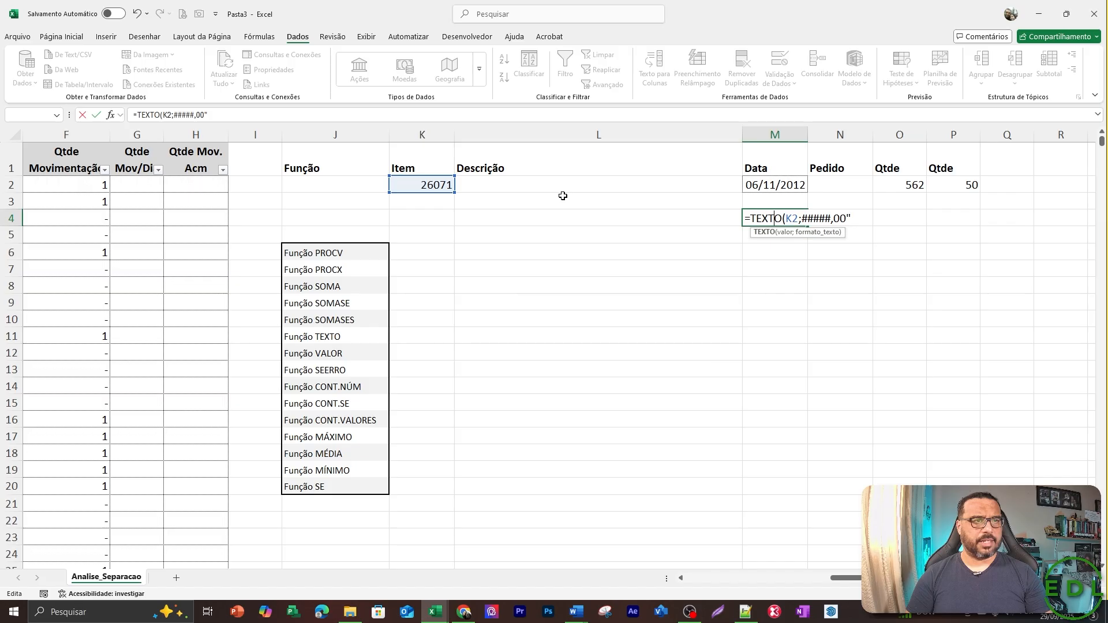
{"action": "key", "text": "Right"}
{"action": "key", "text": "Right"}
{"action": "key", "text": "Right"}
{"action": "key", "text": "Right"}
{"action": "key", "text": "Right"}
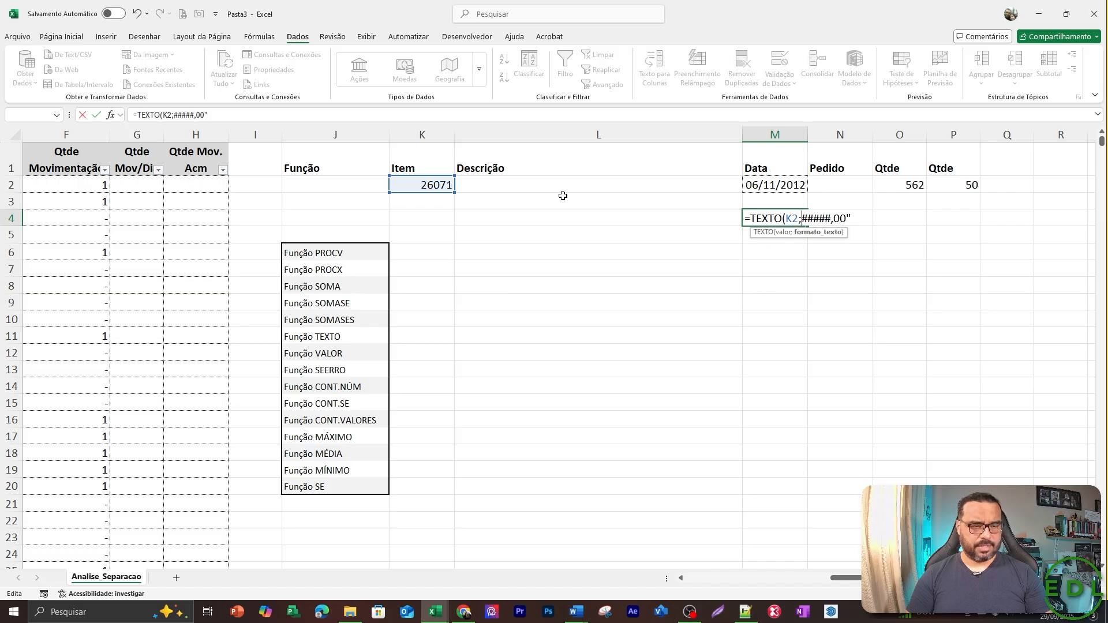
{"action": "type", "text": "\""}
{"action": "key", "text": "Return"}
{"action": "key", "text": "Up"}
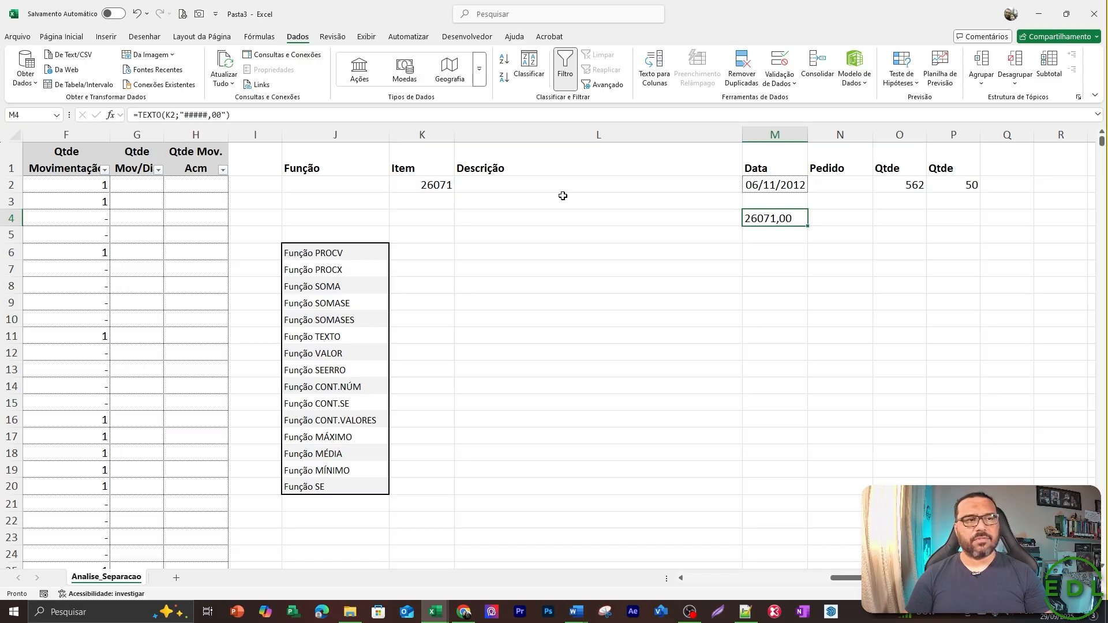
Clear the TEXTO formula from M4 and select cell M5 below it.
{"action": "key", "text": "Delete"}
{"action": "key", "text": "Down"}
{"action": "key", "text": "Up"}
{"action": "key", "text": "Up"}
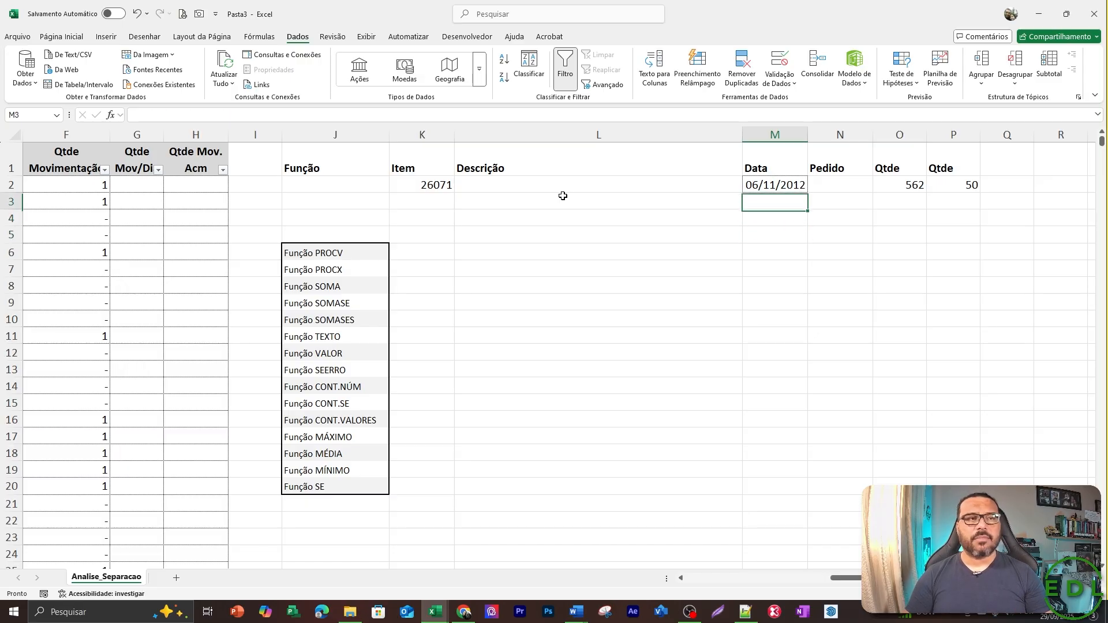
{"action": "key", "text": "Down"}
{"action": "key", "text": "Down"}
Enter the formula =TEXTO(M2;"MMM") in M5 to return the date's abbreviated month.
{"action": "type", "text": "="}
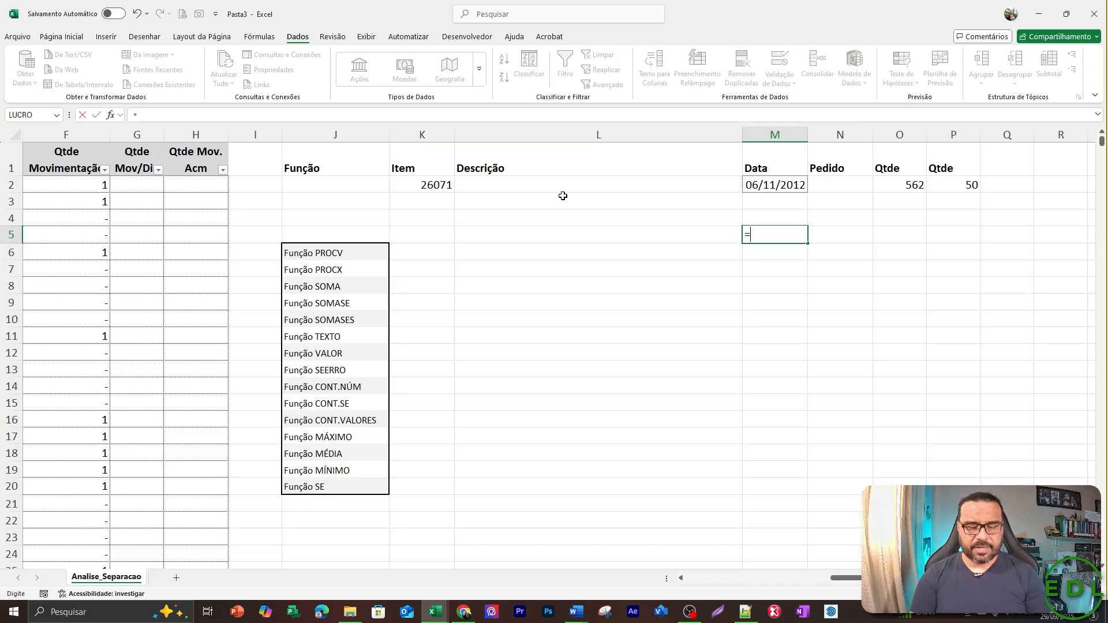
{"action": "type", "text": "TEXST"}
{"action": "key", "text": "BackSpace"}
{"action": "key", "text": "BackSpace"}
{"action": "type", "text": "T"}
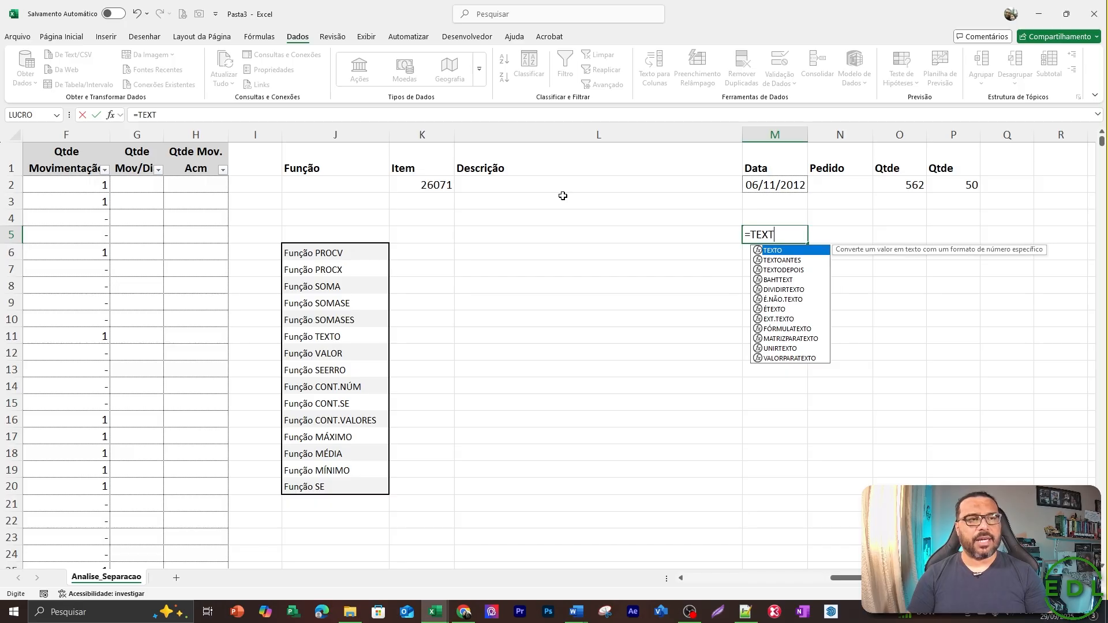
{"action": "key", "text": "Tab"}
{"action": "key", "text": "Up"}
{"action": "key", "text": "Up"}
{"action": "key", "text": "Up"}
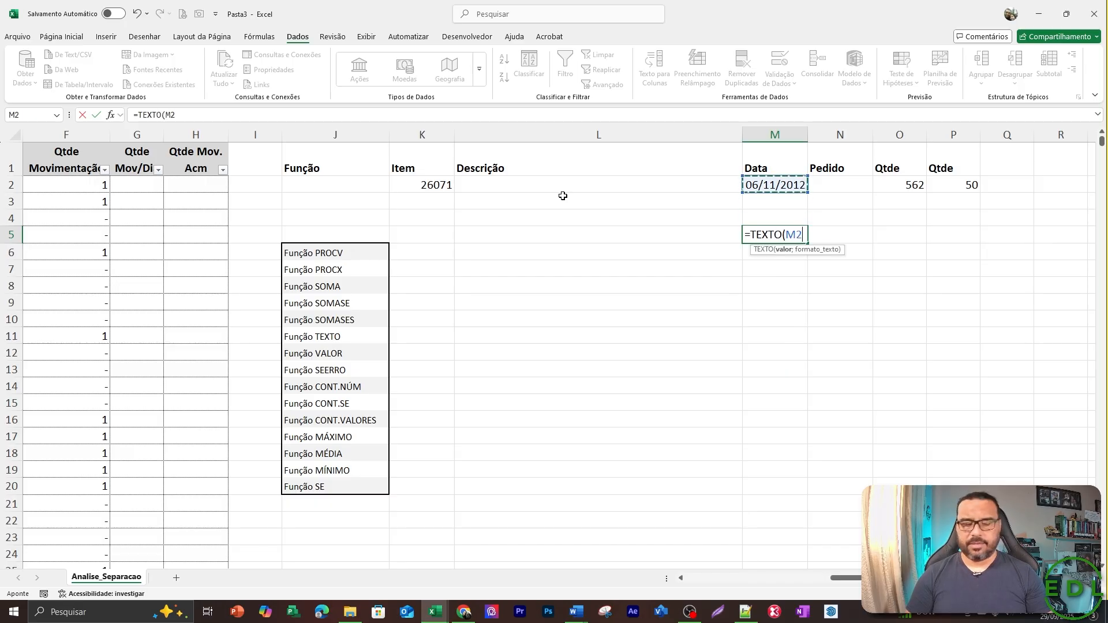
{"action": "type", "text": ";"}
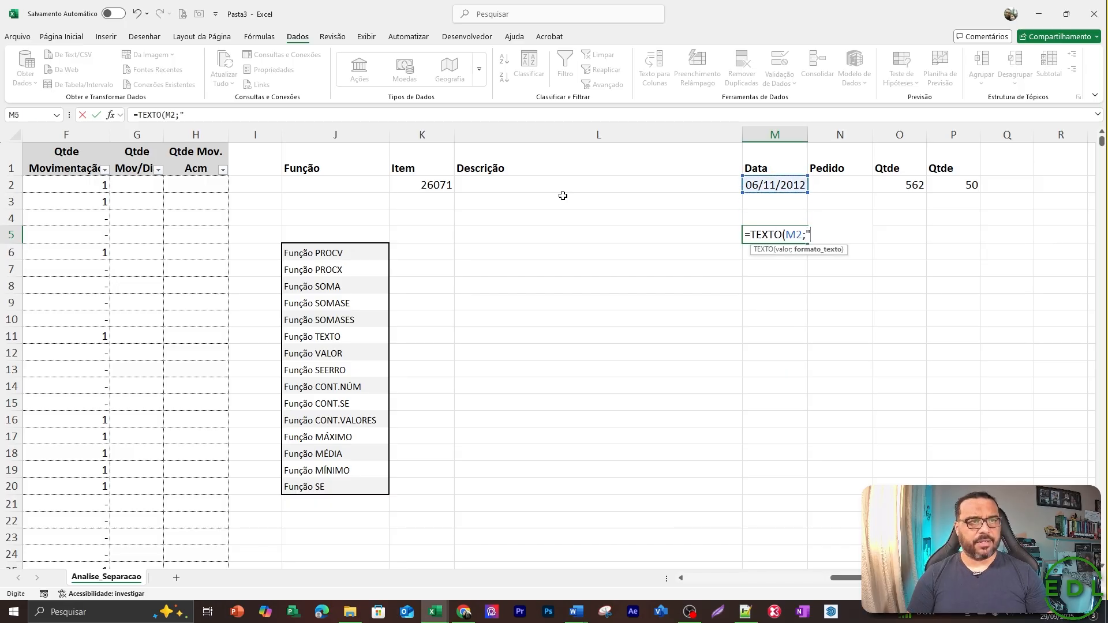
{"action": "type", "text": "\"MMM\""}
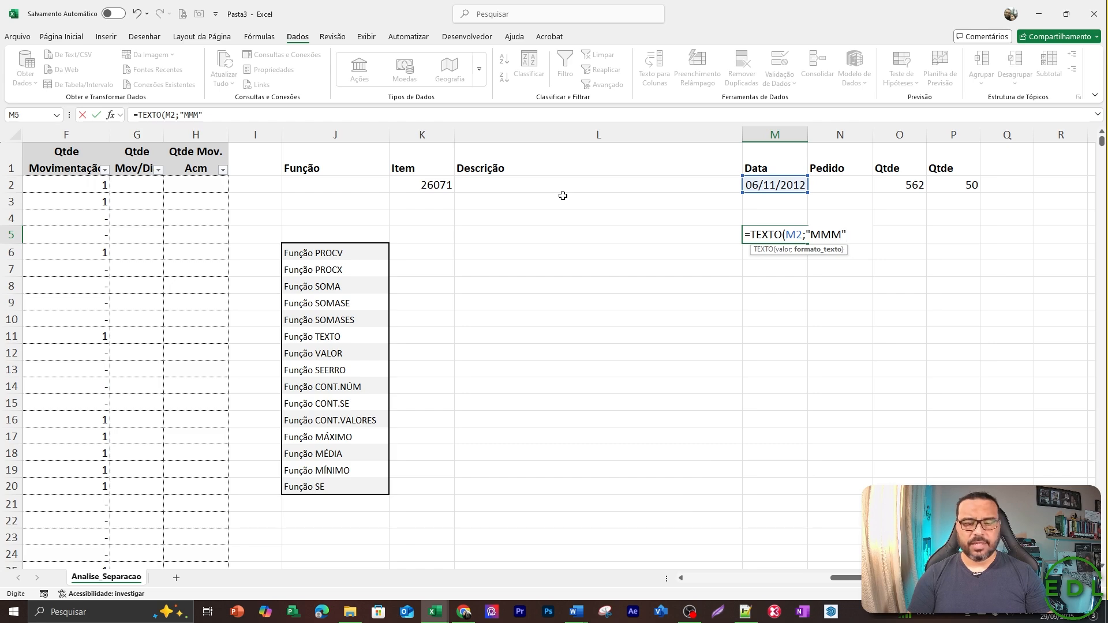
{"action": "key", "text": "Return"}
{"action": "key", "text": "Up"}
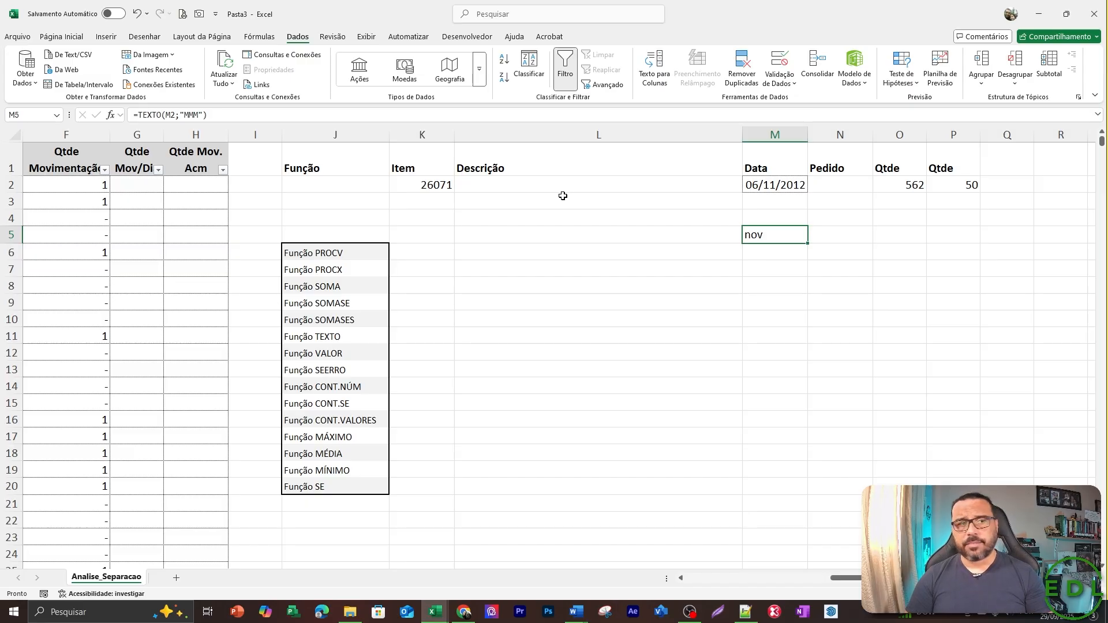
Clear the formula from M5 and select the Função VALOR entry in the function list.
{"action": "key", "text": "Delete"}
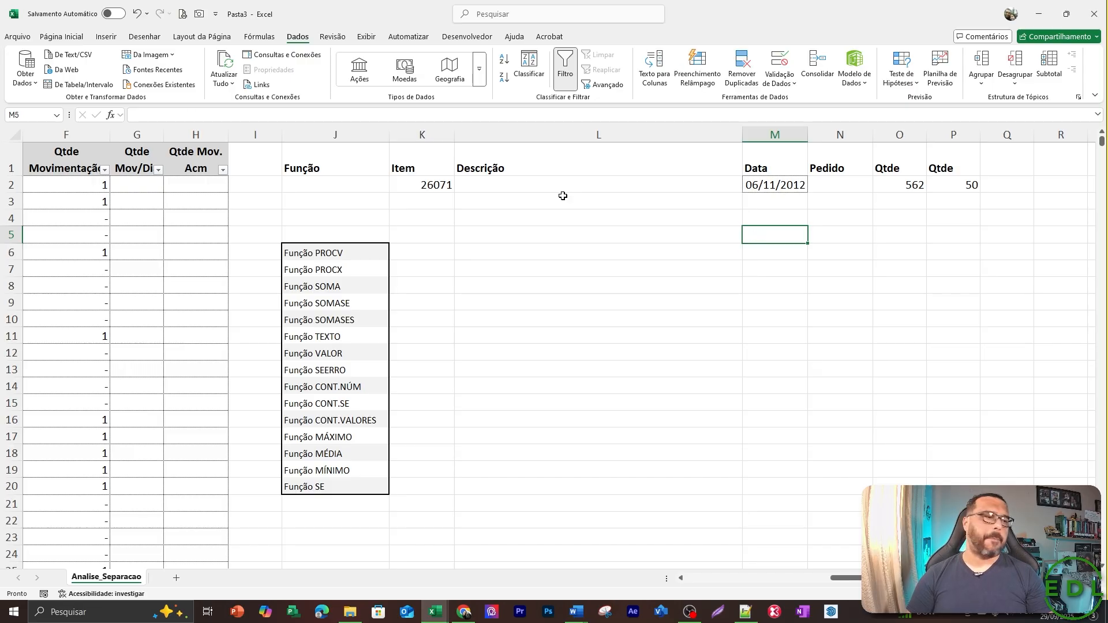
{"action": "key", "text": "Down"}
{"action": "key", "text": "Down"}
{"action": "key", "text": "Down"}
{"action": "key", "text": "Down"}
{"action": "key", "text": "Left"}
{"action": "key", "text": "Down"}
{"action": "key", "text": "Left"}
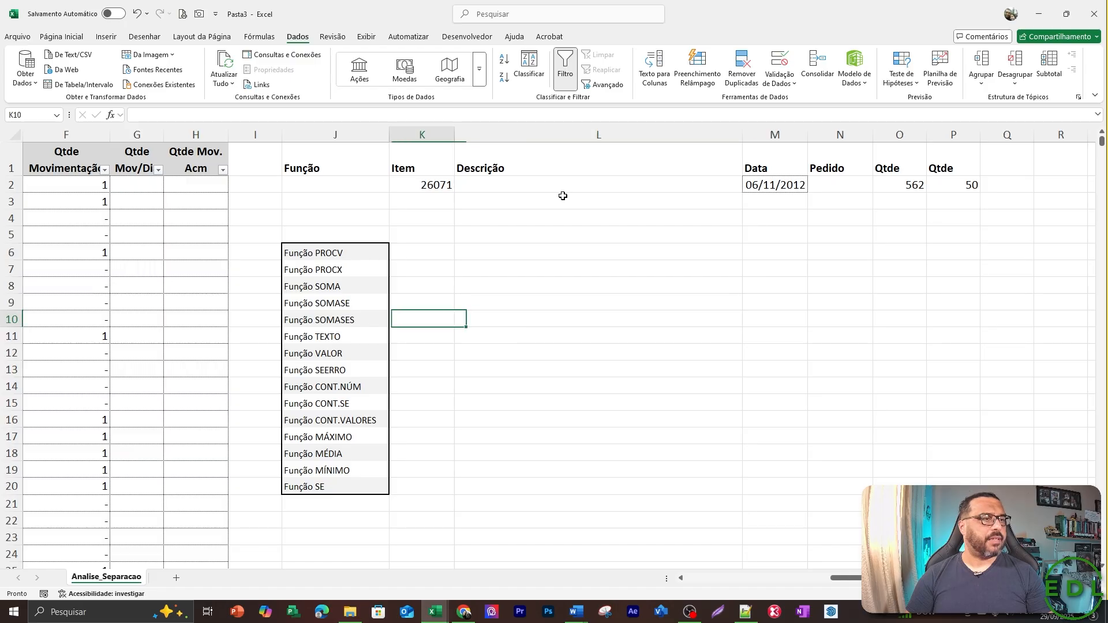
{"action": "key", "text": "Left"}
{"action": "key", "text": "Down"}
{"action": "key", "text": "Down"}
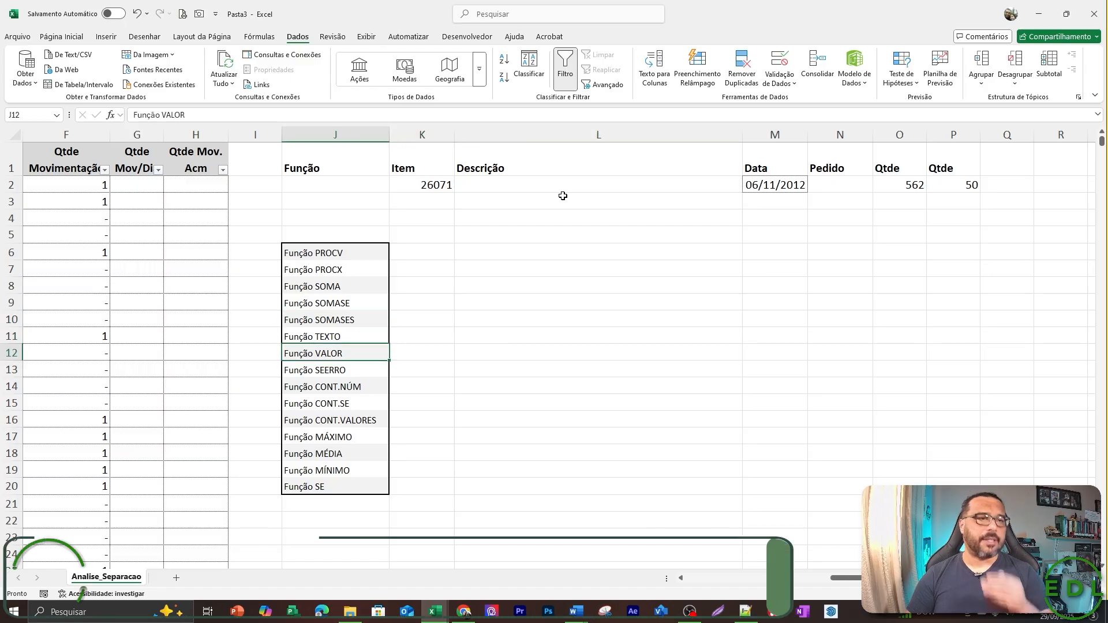
Convert the item code in K2 to text by putting an apostrophe in front of 26071.
{"action": "key", "text": "Up"}
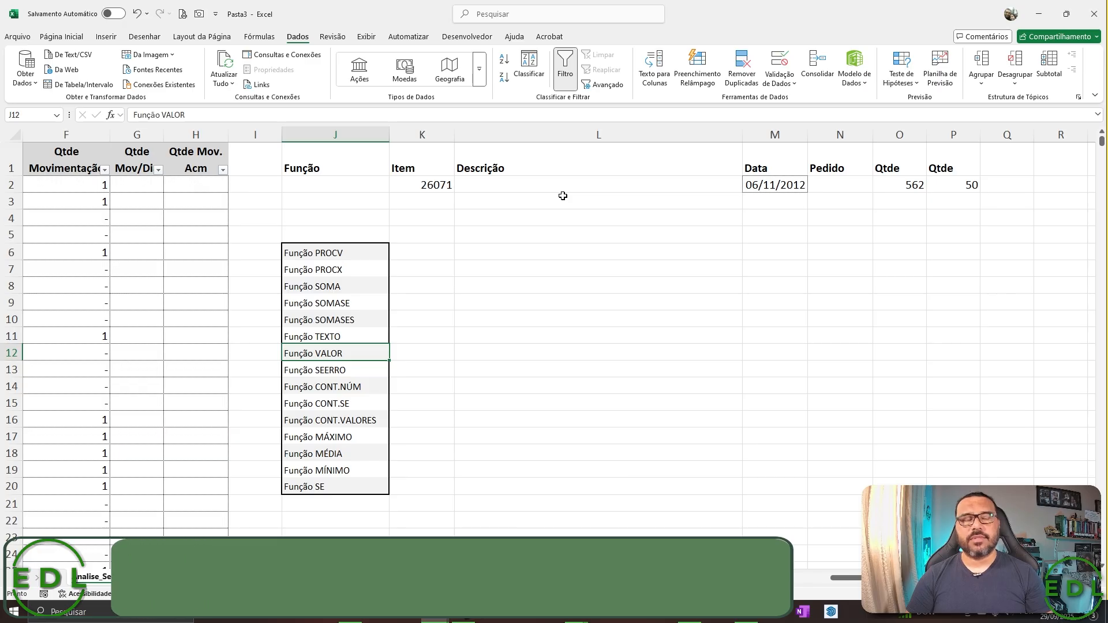
{"action": "key", "text": "Up"}
{"action": "key", "text": "Up"}
{"action": "key", "text": "Up"}
{"action": "key", "text": "Up"}
{"action": "key", "text": "Up"}
{"action": "key", "text": "Up"}
{"action": "key", "text": "Up"}
{"action": "key", "text": "Up"}
{"action": "key", "text": "Up"}
{"action": "key", "text": "Right"}
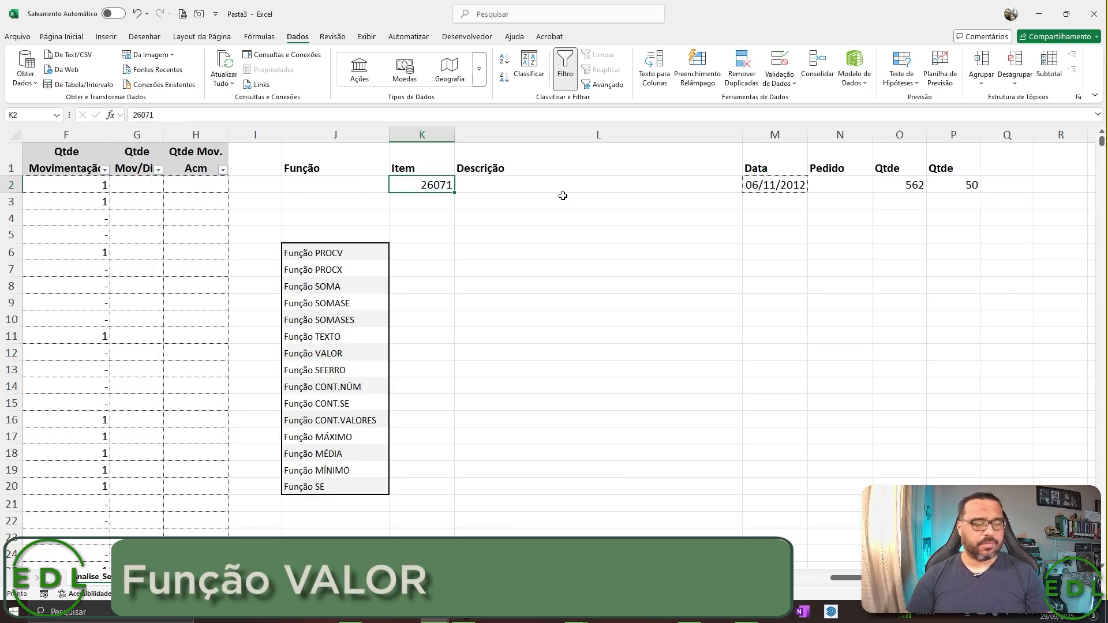
{"action": "key", "text": "F2"}
{"action": "key", "text": "Home"}
{"action": "type", "text": "'"}
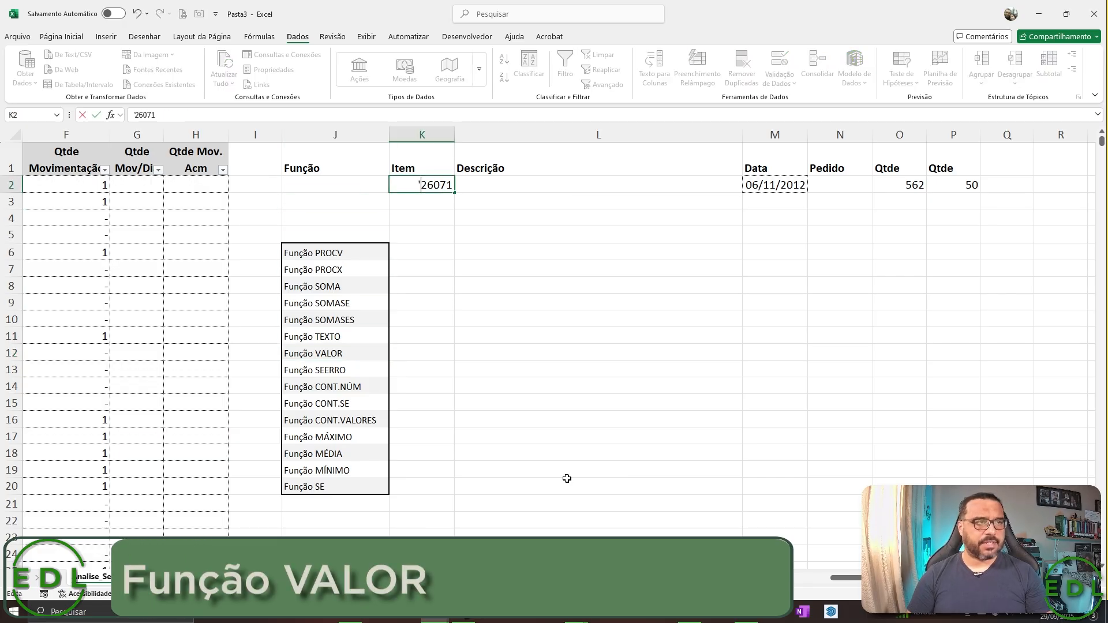
{"action": "key", "text": "Return"}
{"action": "key", "text": "Up"}
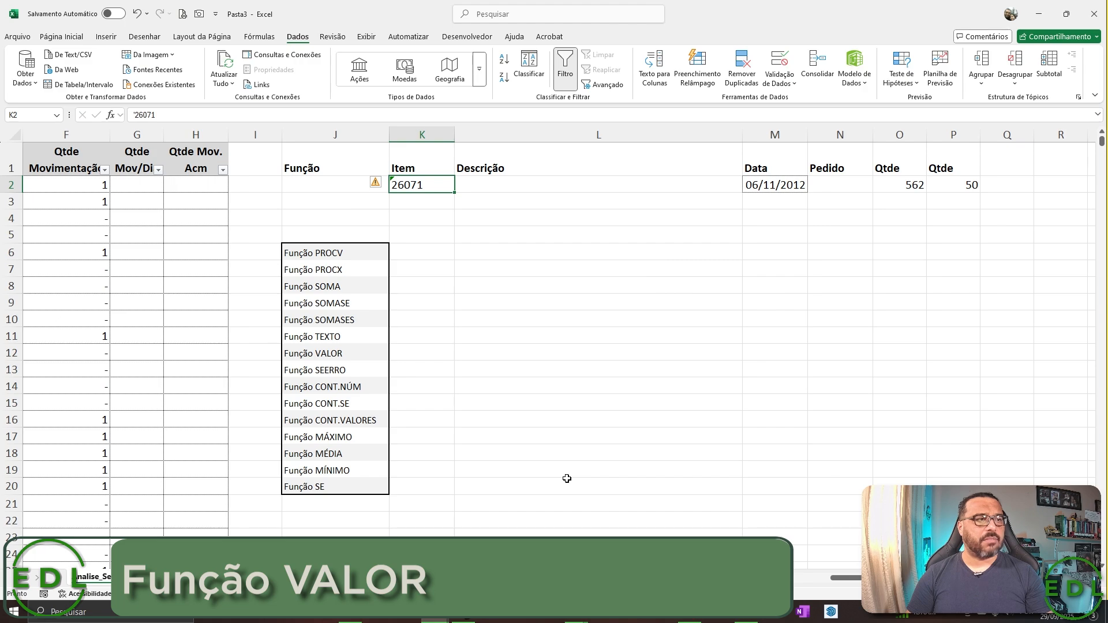
Start a PROCV formula in K4 with the item code in K2 as the lookup value.
{"action": "key", "text": "Down"}
{"action": "key", "text": "Down"}
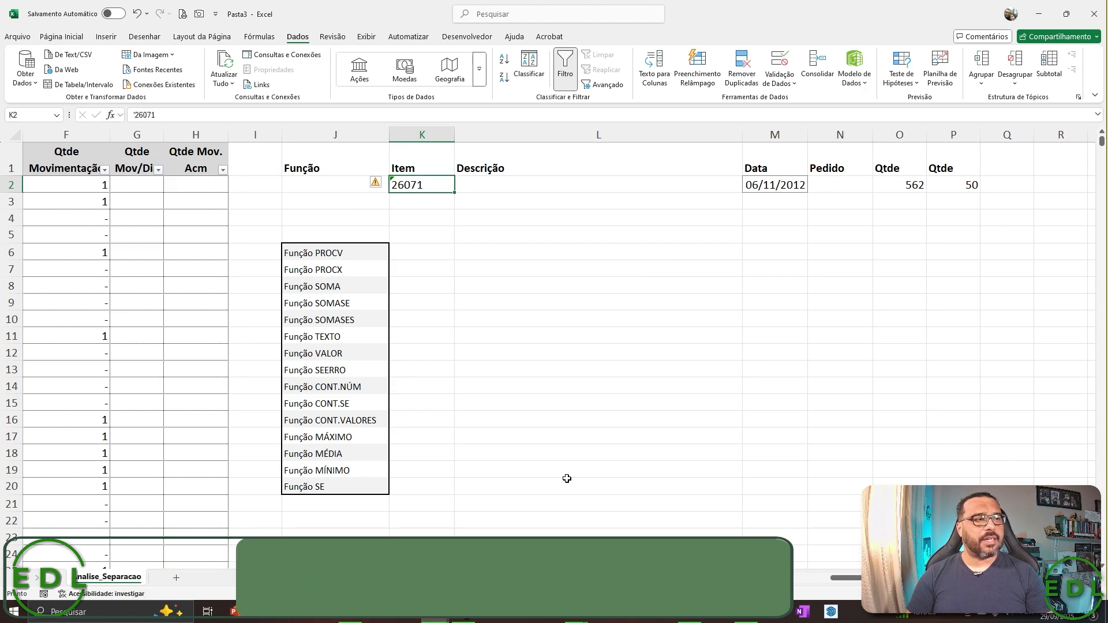
{"action": "type", "text": "=RPOCV"}
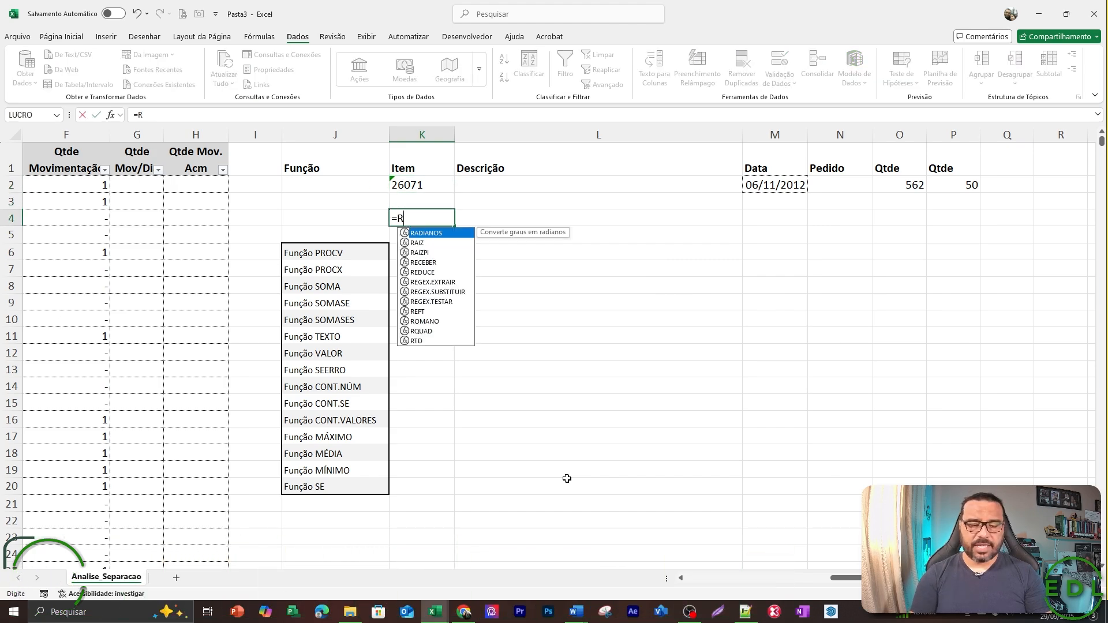
{"action": "key", "text": "BackSpace"}
{"action": "key", "text": "BackSpace"}
{"action": "key", "text": "BackSpace"}
{"action": "key", "text": "BackSpace"}
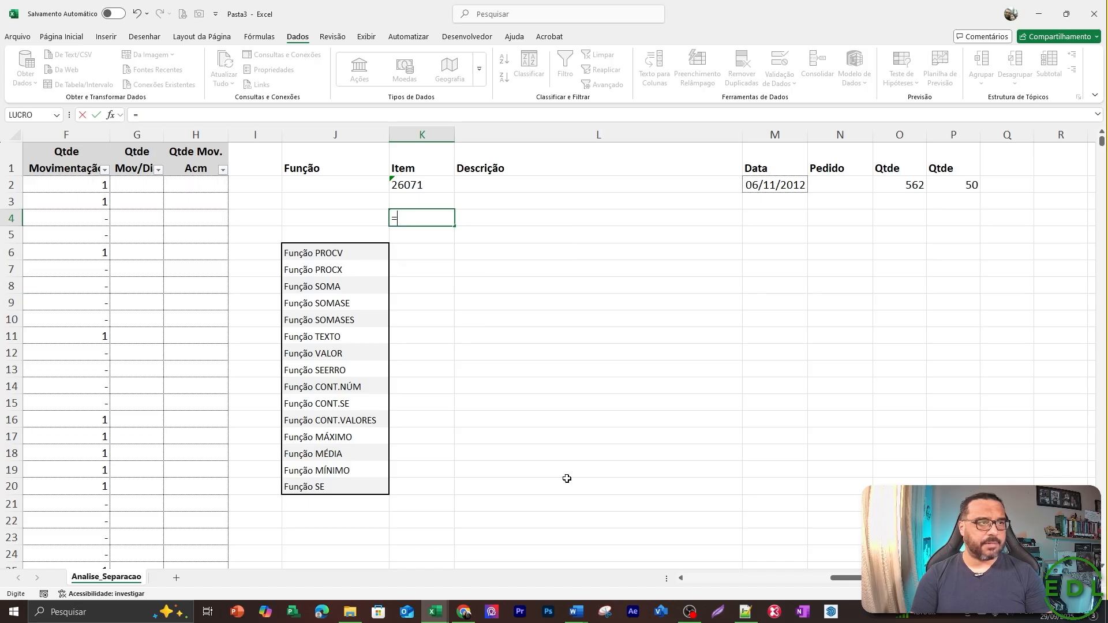
{"action": "type", "text": "PROCV("}
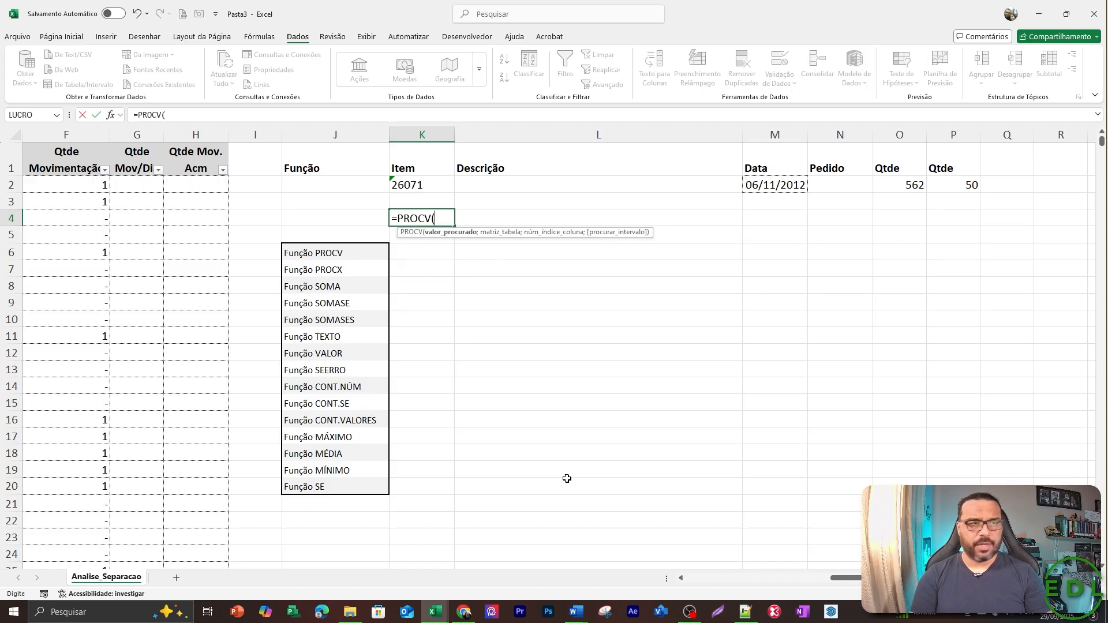
{"action": "key", "text": "Left"}
{"action": "key", "text": "Left"}
{"action": "key", "text": "Left"}
{"action": "key", "text": "Left"}
{"action": "key", "text": "Left"}
{"action": "key", "text": "Left"}
{"action": "key", "text": "Left"}
{"action": "key", "text": "Left"}
{"action": "key", "text": "Left"}
{"action": "key", "text": "Left"}
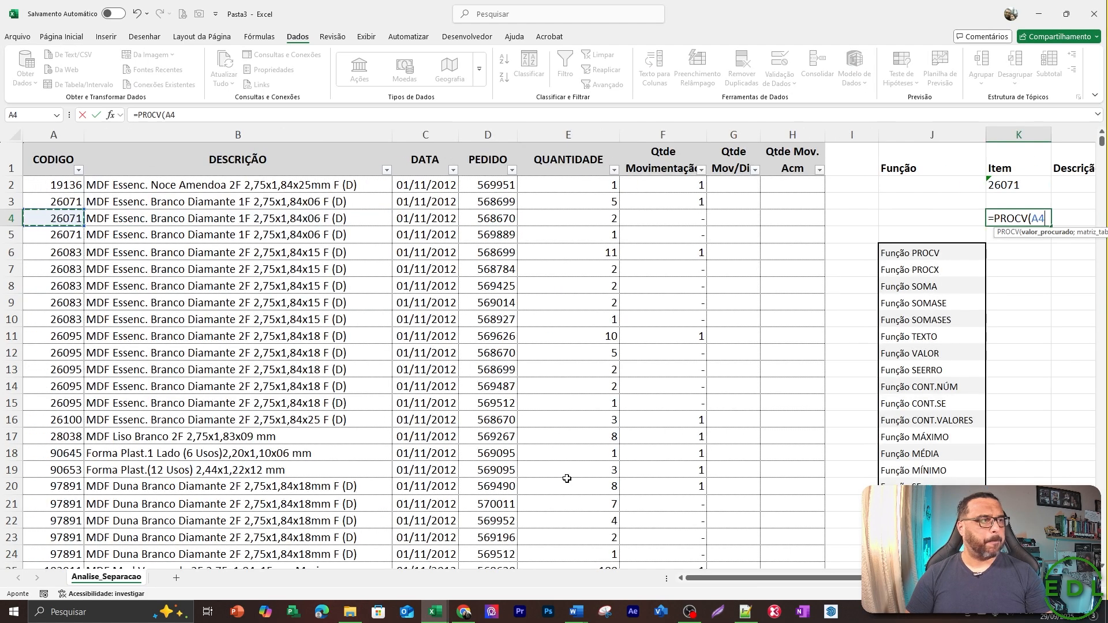
{"action": "key", "text": "Right"}
{"action": "key", "text": "Right"}
{"action": "key", "text": "Right"}
{"action": "key", "text": "Right"}
{"action": "key", "text": "Right"}
{"action": "key", "text": "Right"}
{"action": "key", "text": "Right"}
{"action": "key", "text": "Right"}
{"action": "key", "text": "Up"}
{"action": "key", "text": "Up"}
{"action": "key", "text": "Right"}
{"action": "key", "text": "Right"}
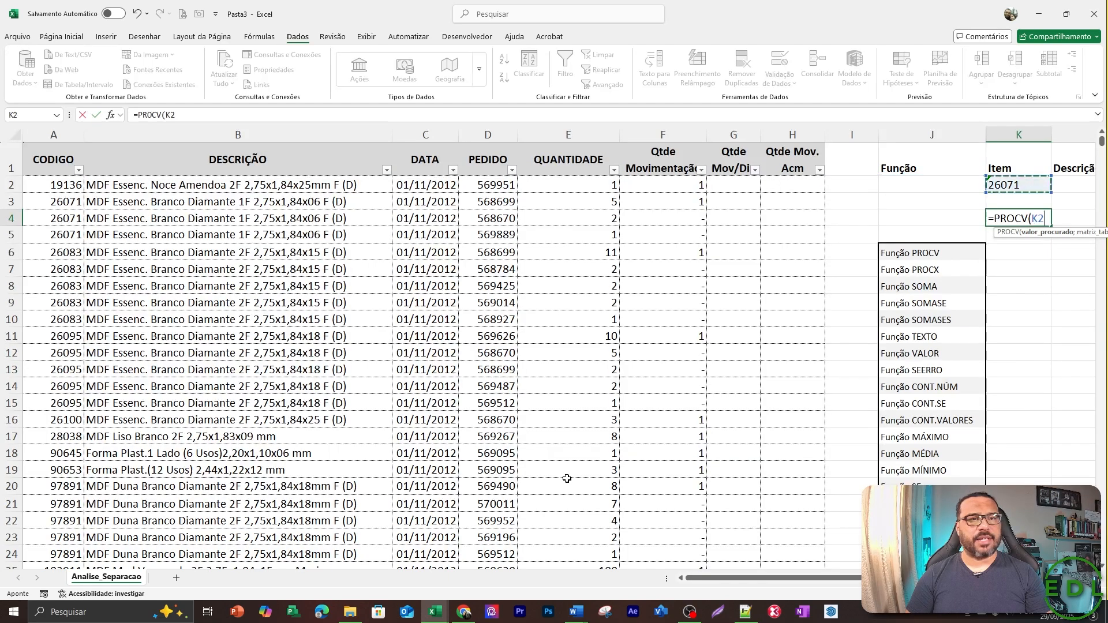
Complete the K4 formula as =PROCV(K2;$A$3:$B$5;2;0), with an absolute table range, column 2 and exact match.
{"action": "type", "text": ";"}
{"action": "key", "text": "Left"}
{"action": "key", "text": "Left"}
{"action": "key", "text": "Left"}
{"action": "key", "text": "Left"}
{"action": "key", "text": "Left"}
{"action": "key", "text": "Left"}
{"action": "key", "text": "Left"}
{"action": "key", "text": "Left"}
{"action": "key", "text": "Left"}
{"action": "key", "text": "Left"}
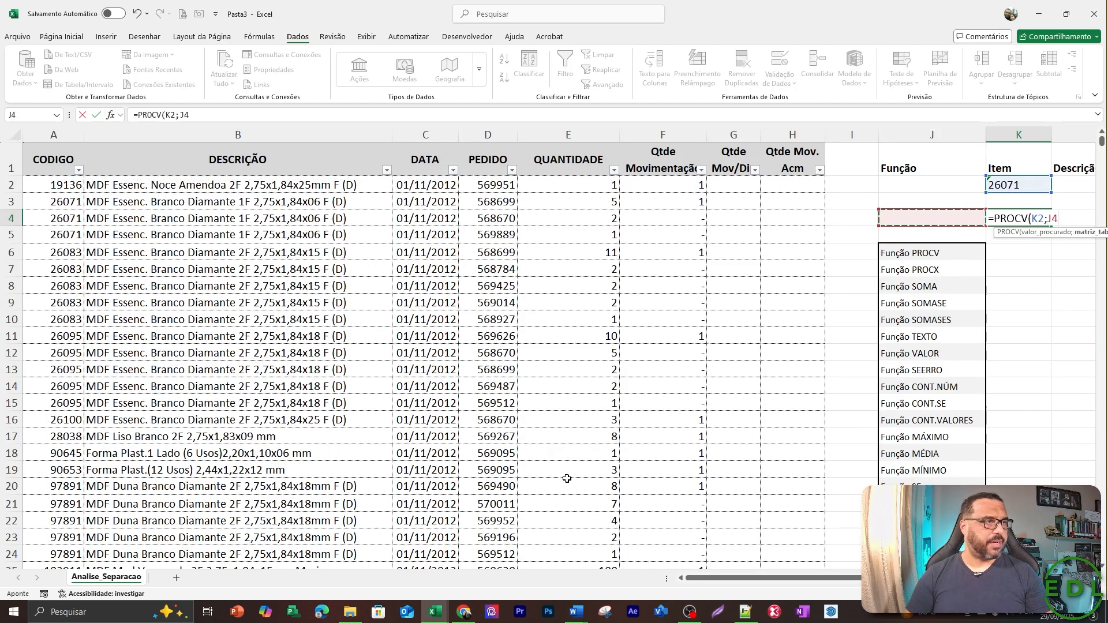
{"action": "key", "text": "shift+Up"}
{"action": "key", "text": "shift+Down"}
{"action": "key", "text": "shift+Right"}
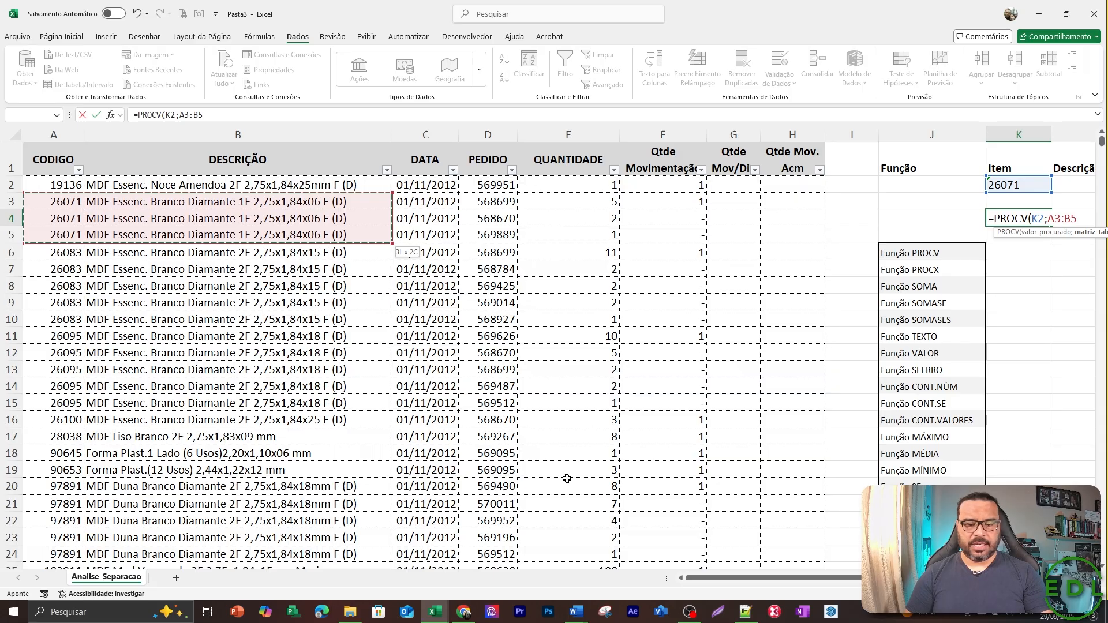
{"action": "key", "text": "F4"}
{"action": "type", "text": ";2;0"}
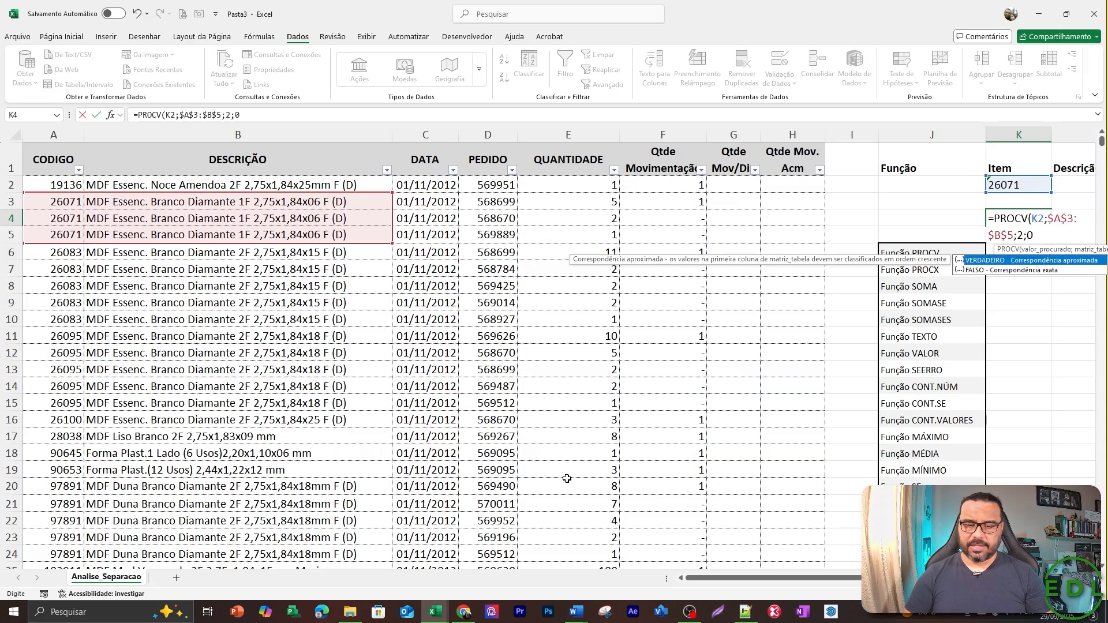
{"action": "key", "text": "Return"}
{"action": "key", "text": "Up"}
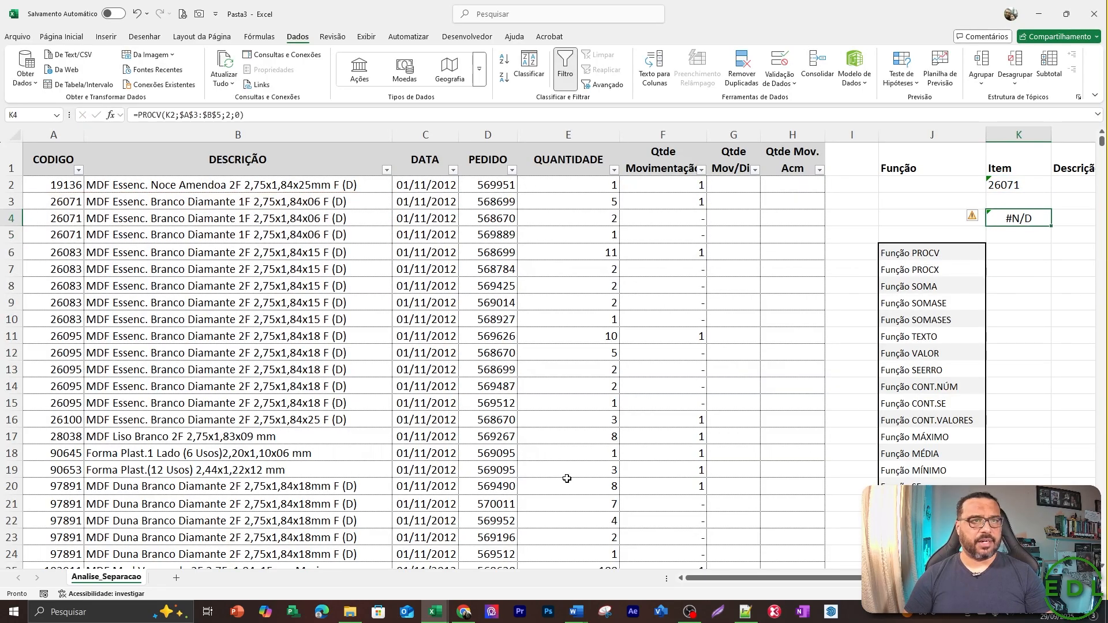
Examine the matching code in A3 of the CODIGO column against the text item code in K2.
{"action": "key", "text": "Right"}
{"action": "key", "text": "Right"}
{"action": "key", "text": "Right"}
{"action": "key", "text": "Right"}
{"action": "key", "text": "Right"}
{"action": "key", "text": "Left"}
{"action": "key", "text": "Left"}
{"action": "key", "text": "Left"}
{"action": "key", "text": "Left"}
{"action": "key", "text": "Left"}
{"action": "key", "text": "Left"}
{"action": "key", "text": "Left"}
{"action": "key", "text": "Left"}
{"action": "key", "text": "Left"}
{"action": "key", "text": "Left"}
{"action": "key", "text": "Left"}
{"action": "key", "text": "Left"}
{"action": "key", "text": "Left"}
{"action": "key", "text": "Left"}
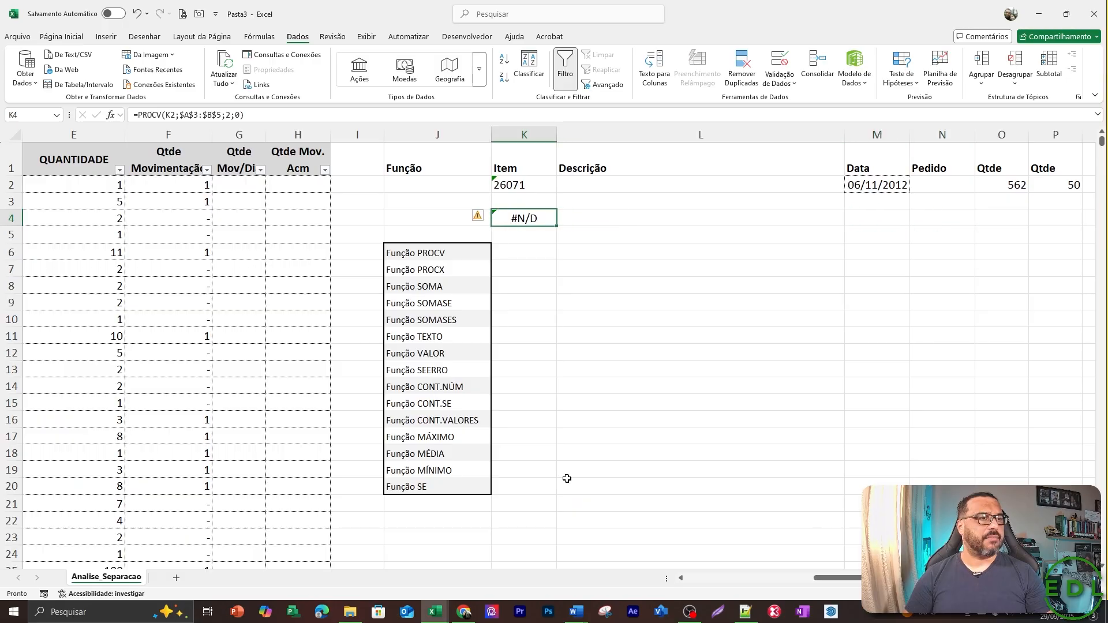
{"action": "key", "text": "Left"}
{"action": "key", "text": "Up"}
{"action": "key", "text": "Down"}
{"action": "key", "text": "Up"}
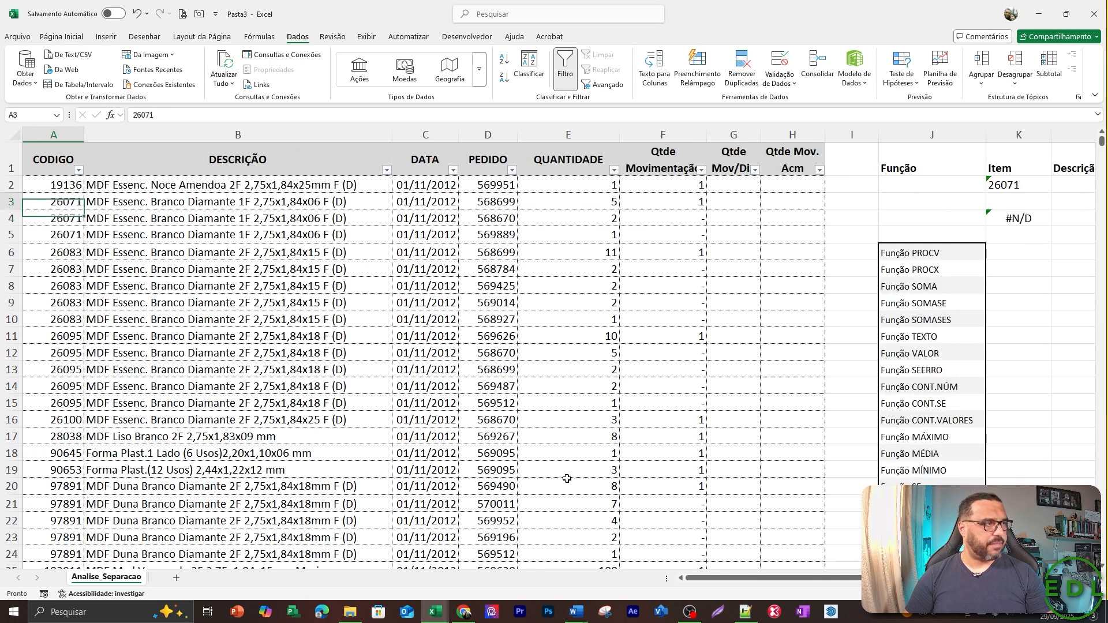
Wrap the lookup value of the K4 formula in VALOR, making it =PROCV(VALOR(K2);$A$3:$B$5;2;0).
{"action": "key", "text": "shift+Down"}
{"action": "key", "text": "shift+Down"}
{"action": "key", "text": "Right"}
{"action": "key", "text": "Right"}
{"action": "key", "text": "Right"}
{"action": "key", "text": "Right"}
{"action": "key", "text": "Right"}
{"action": "key", "text": "Right"}
{"action": "key", "text": "Right"}
{"action": "key", "text": "Right"}
{"action": "key", "text": "Right"}
{"action": "key", "text": "Right"}
{"action": "key", "text": "Right"}
{"action": "key", "text": "Right"}
{"action": "key", "text": "Right"}
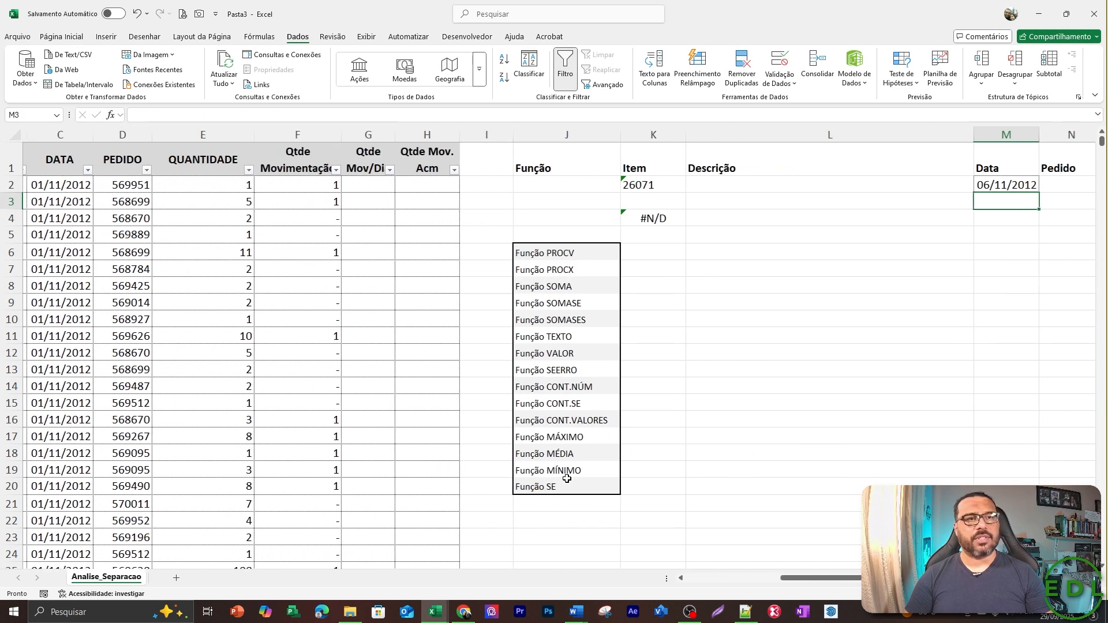
{"action": "key", "text": "Down"}
{"action": "key", "text": "Left"}
{"action": "key", "text": "Left"}
{"action": "key", "text": "Left"}
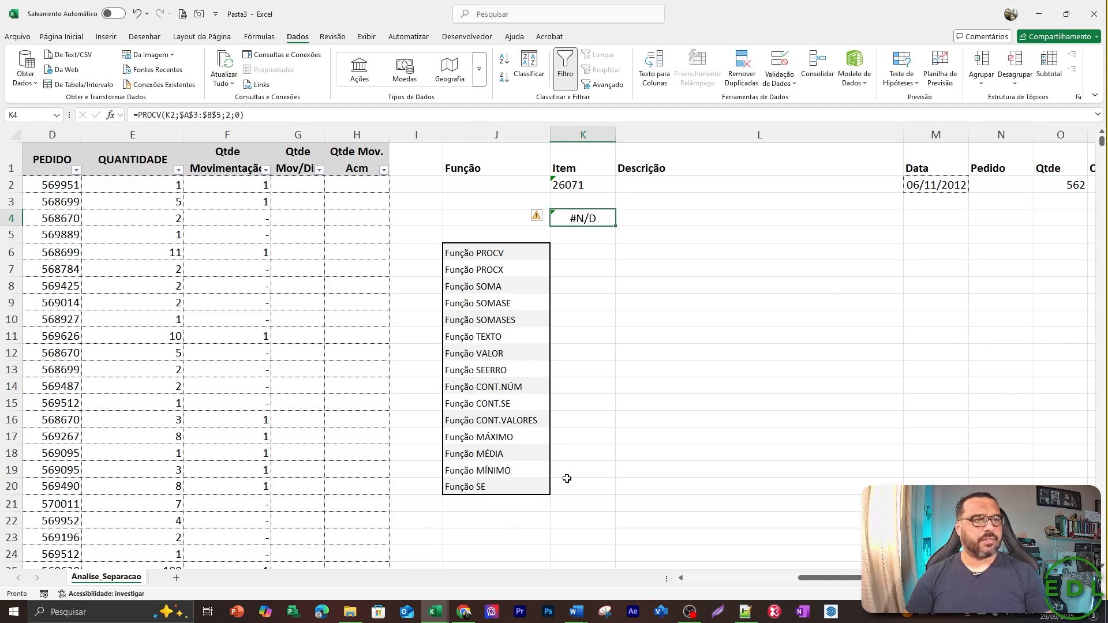
{"action": "key", "text": "F2"}
{"action": "key", "text": "Right"}
{"action": "key", "text": "Right"}
{"action": "key", "text": "Right"}
{"action": "key", "text": "Right"}
{"action": "key", "text": "Right"}
{"action": "key", "text": "Right"}
{"action": "key", "text": "Right"}
{"action": "key", "text": "Right"}
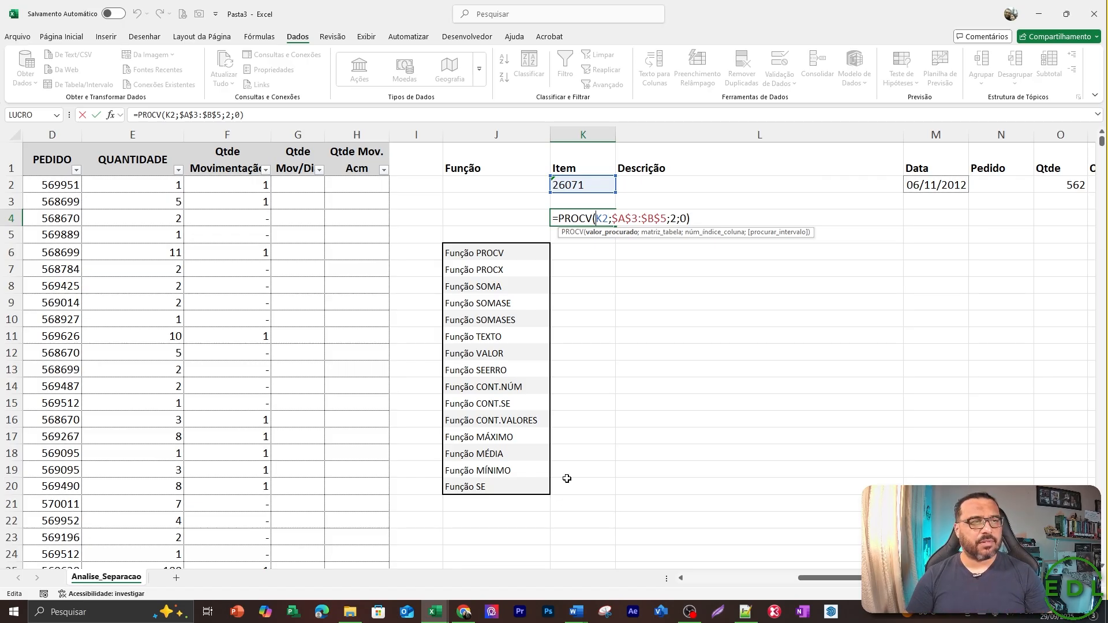
{"action": "type", "text": "VALOR"}
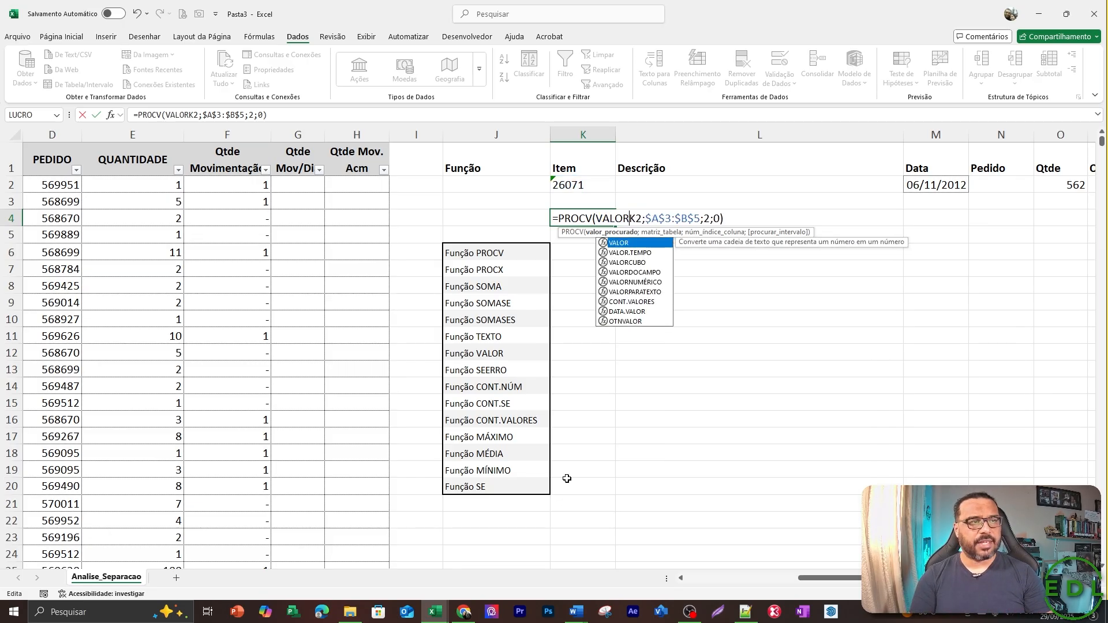
{"action": "type", "text": "(K2"}
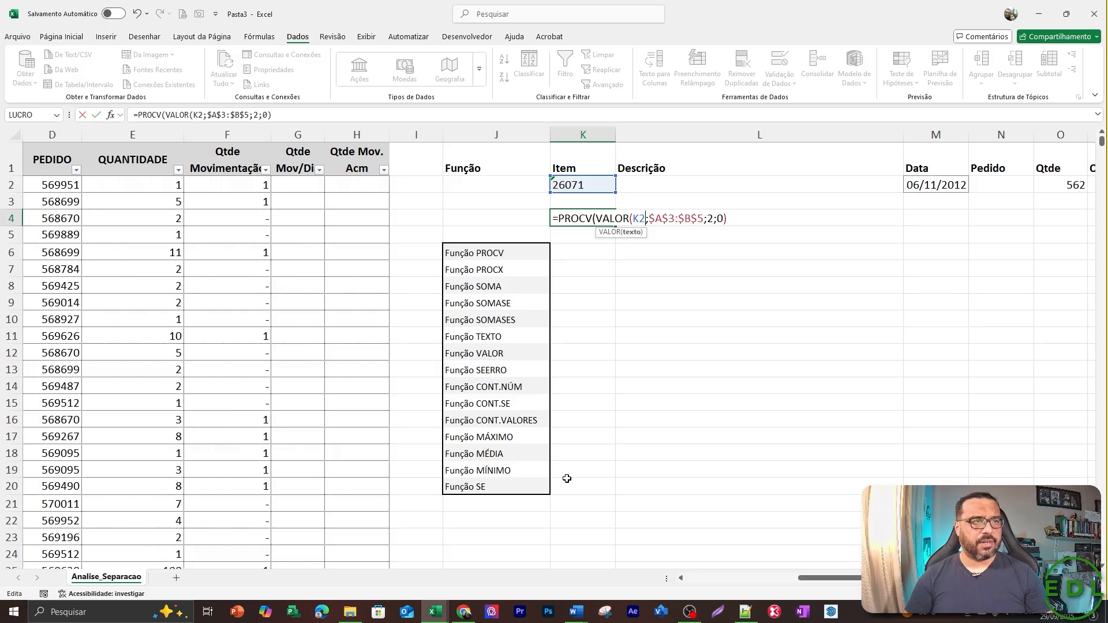
{"action": "type", "text": ")"}
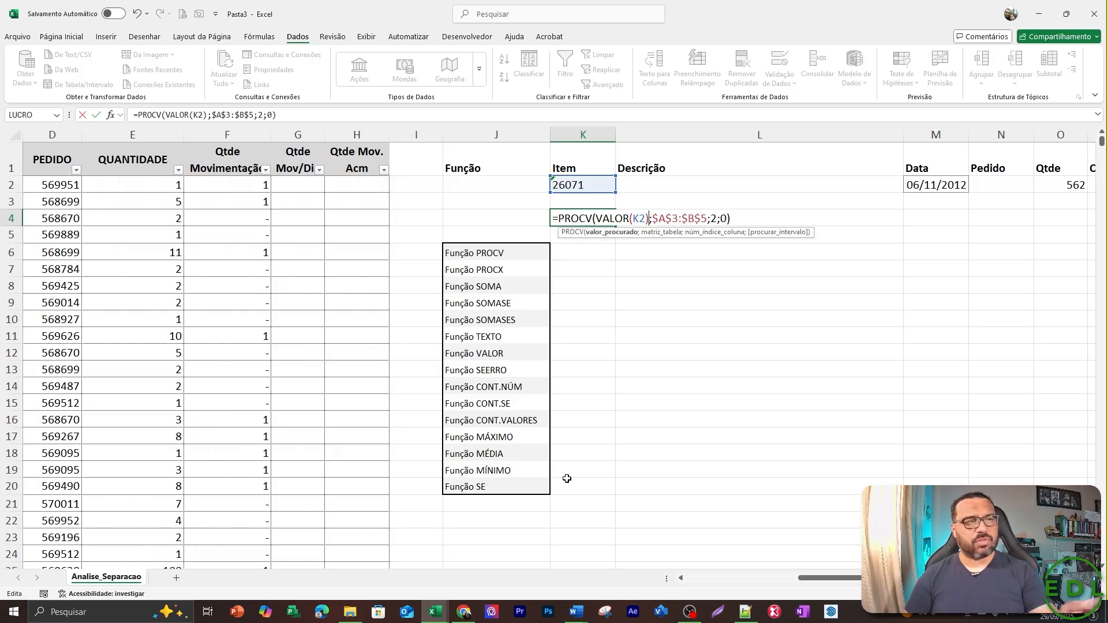
{"action": "key", "text": "Return"}
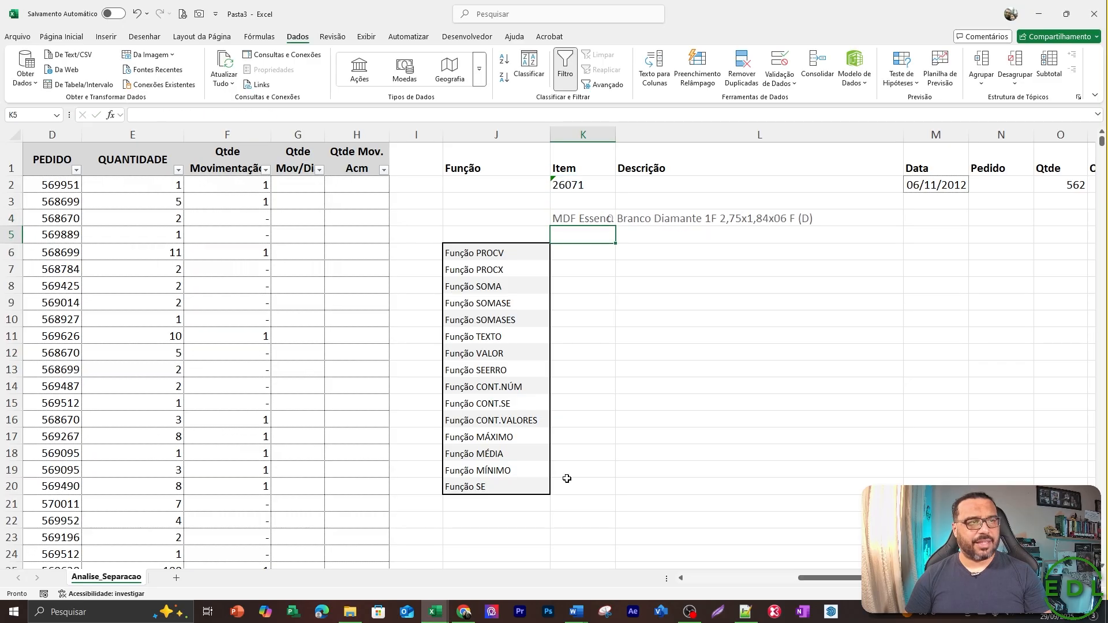
{"action": "key", "text": "Up"}
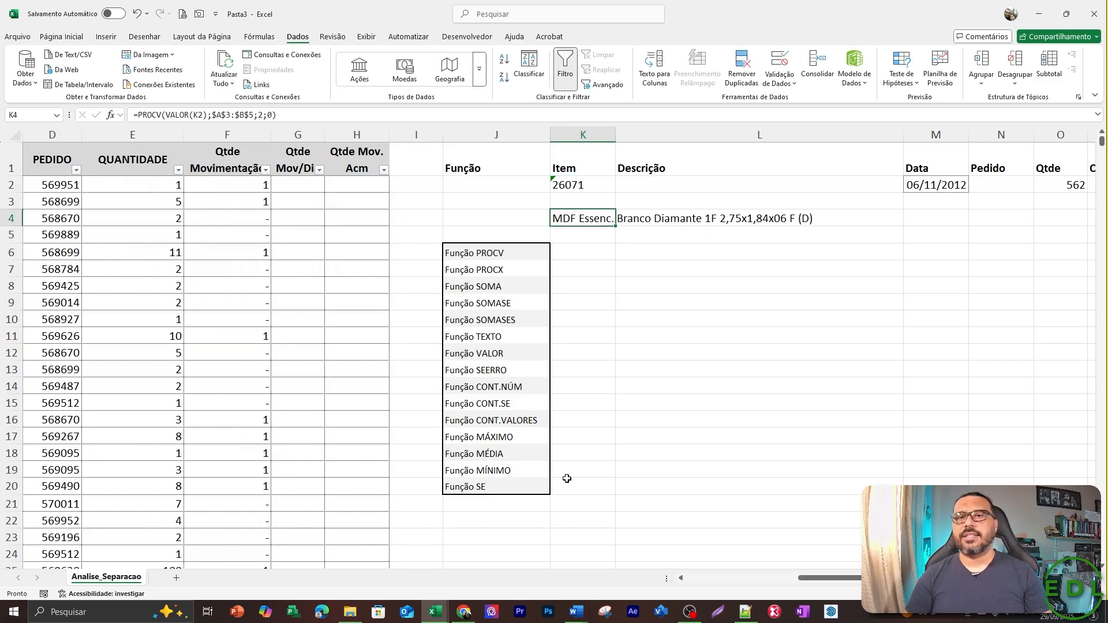
Clear K4, and undo both the clearing and the VALOR edit to restore the plain PROCV formula.
{"action": "key", "text": "Delete"}
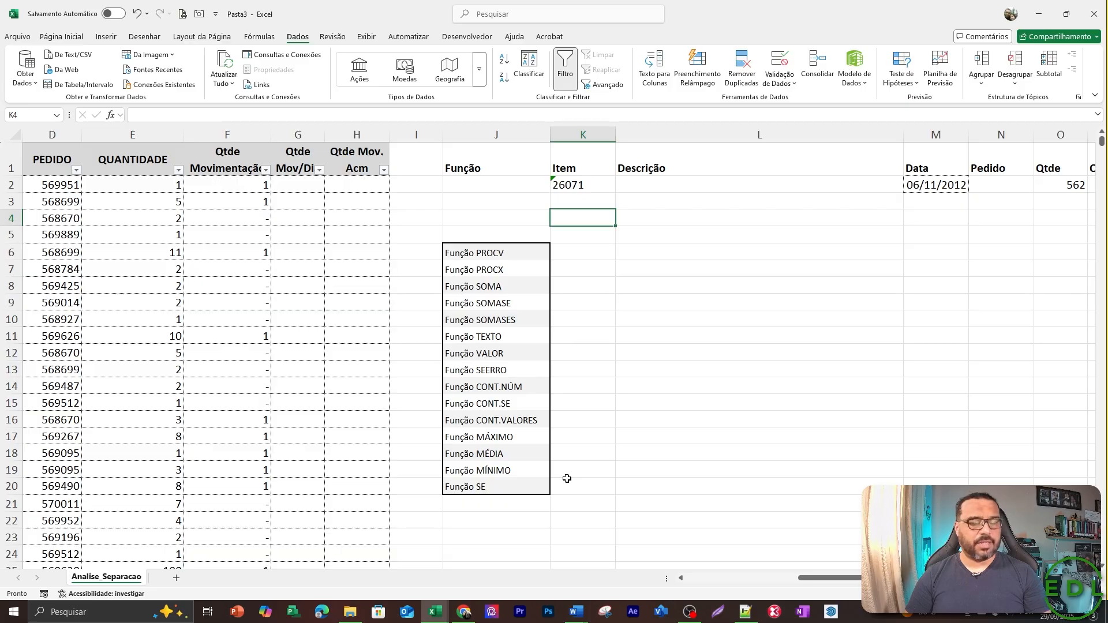
{"action": "key", "text": "ctrl+z"}
{"action": "key", "text": "ctrl+z"}
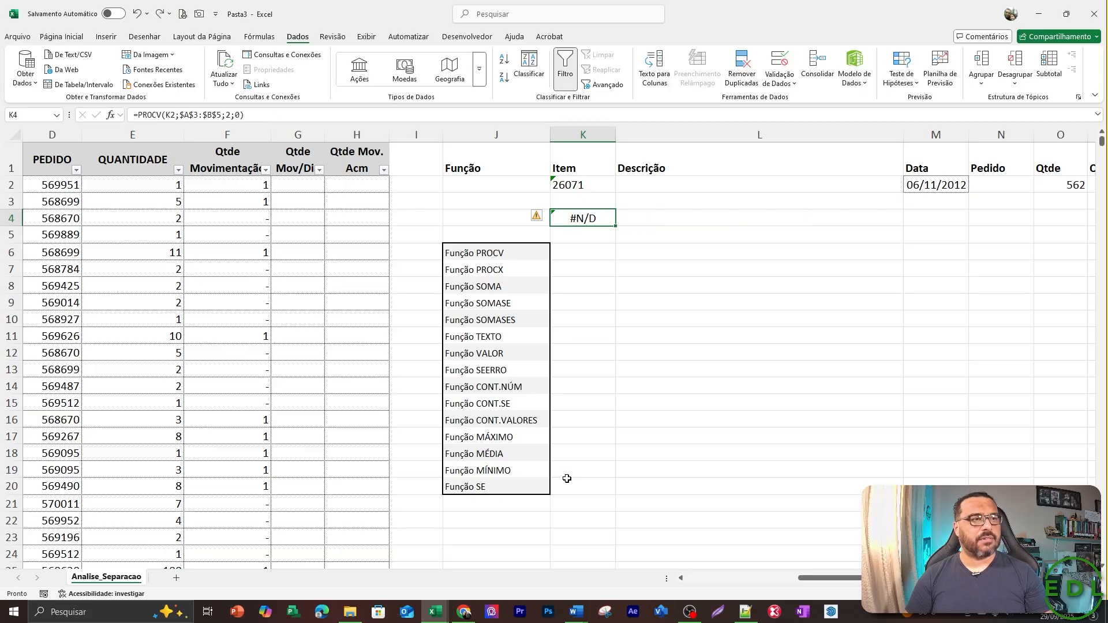
{"action": "key", "text": "Down"}
{"action": "key", "text": "Up"}
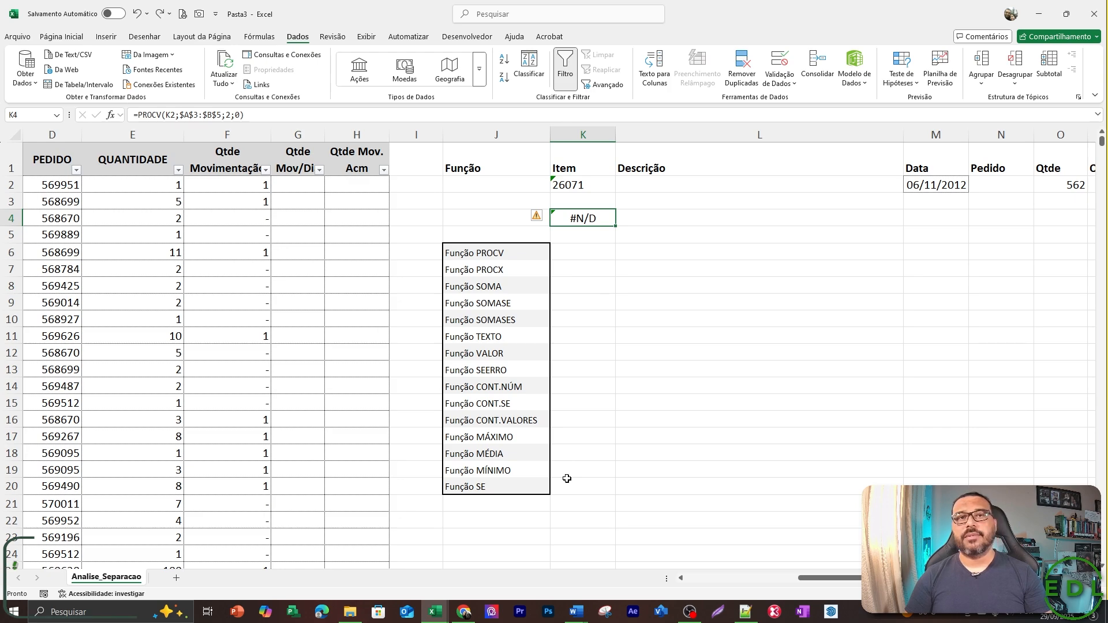
Examine the whole PROCV expression inside the K4 formula without changing it.
{"action": "key", "text": "F2"}
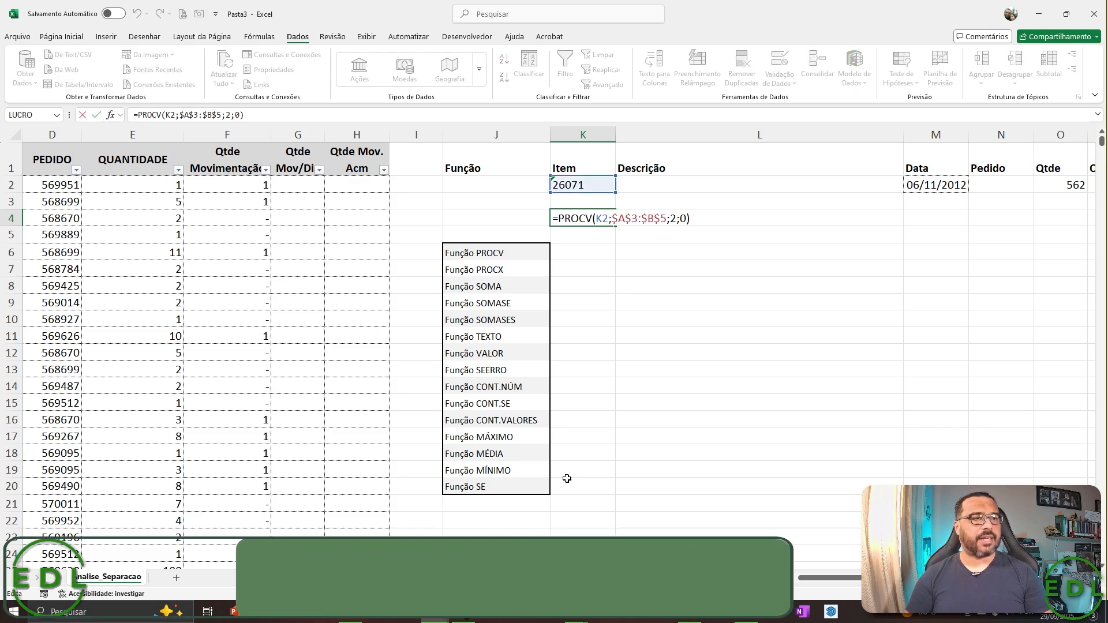
{"action": "key", "text": "Home"}
{"action": "key", "text": "Right"}
{"action": "key", "text": "shift+Right"}
{"action": "key", "text": "shift+Right"}
{"action": "key", "text": "shift+Right"}
{"action": "key", "text": "shift+Right"}
{"action": "key", "text": "shift+Right"}
{"action": "key", "text": "shift+Right"}
{"action": "key", "text": "shift+Right"}
{"action": "key", "text": "shift+Right"}
{"action": "key", "text": "shift+Right"}
{"action": "key", "text": "shift+Right"}
{"action": "key", "text": "shift+Right"}
{"action": "key", "text": "shift+Right"}
{"action": "key", "text": "shift+Right"}
{"action": "key", "text": "shift+Right"}
{"action": "key", "text": "shift+Right"}
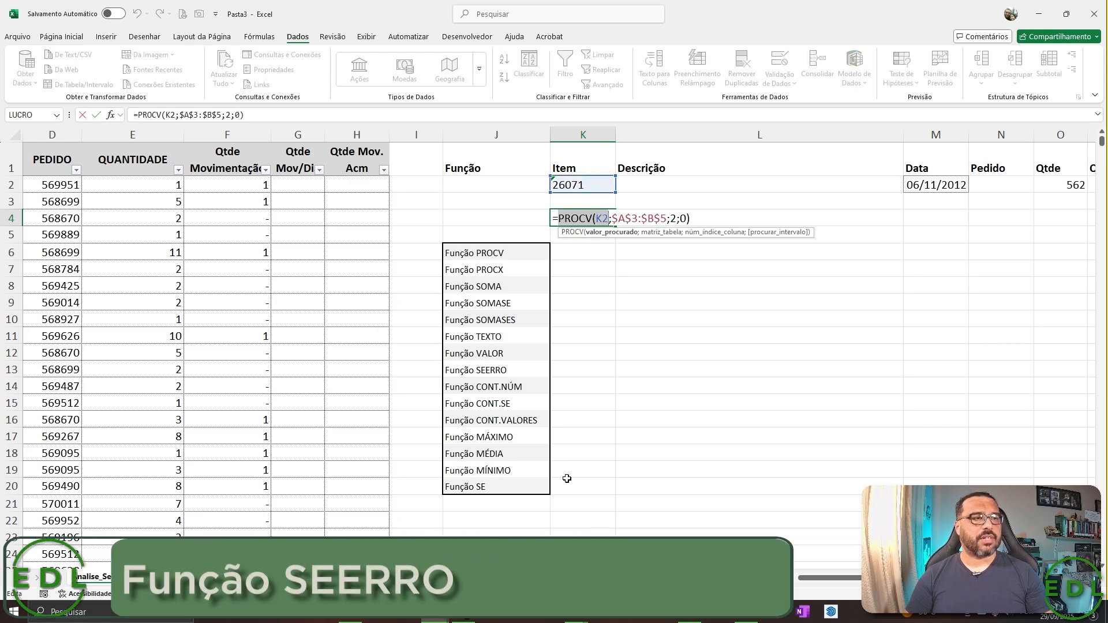
{"action": "key", "text": "shift+Right"}
{"action": "key", "text": "shift+Right"}
{"action": "key", "text": "shift+Right"}
{"action": "key", "text": "shift+Right"}
{"action": "key", "text": "shift+Right"}
{"action": "key", "text": "shift+Right"}
{"action": "key", "text": "shift+Right"}
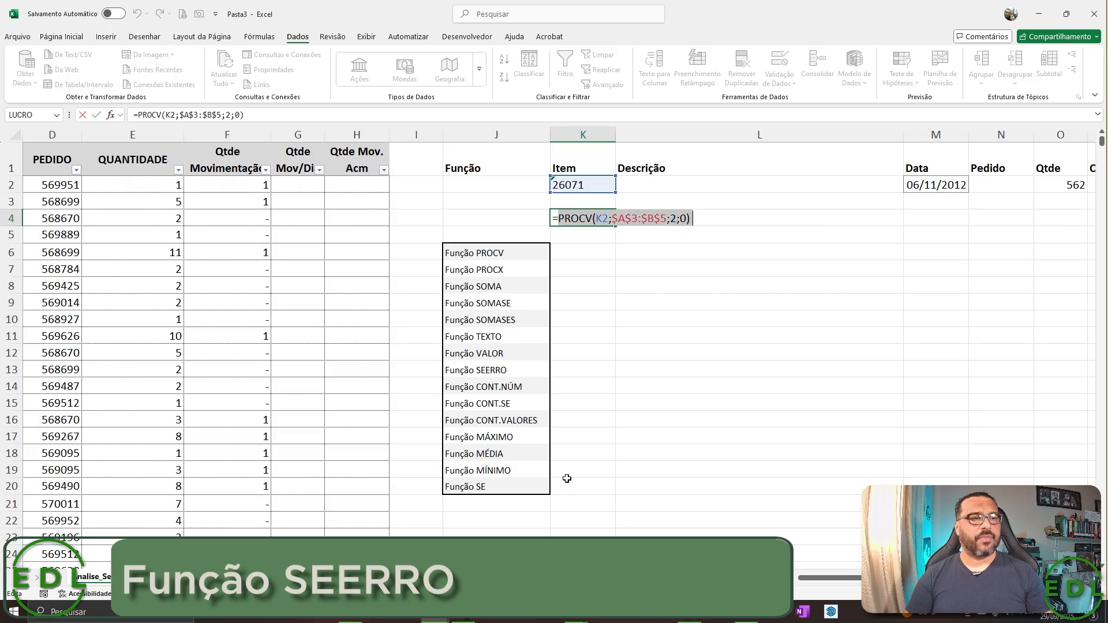
{"action": "key", "text": "Left"}
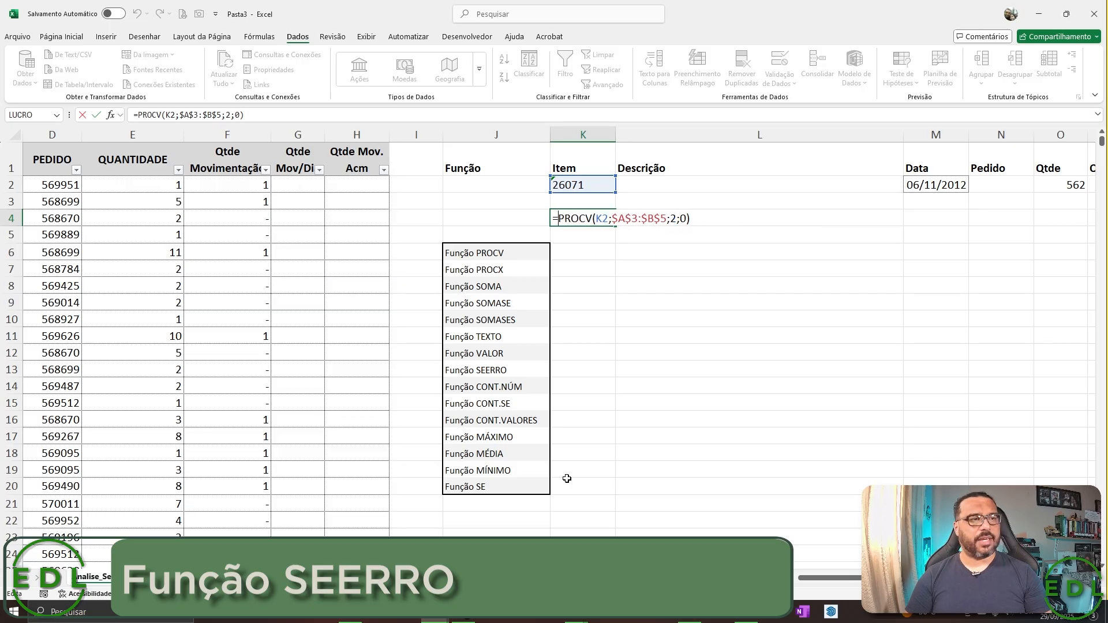
{"action": "key", "text": "Escape"}
Wrap the PROCV formula in K4 in SEERRO with the text "Deu Erro" as the error value.
{"action": "key", "text": "F2"}
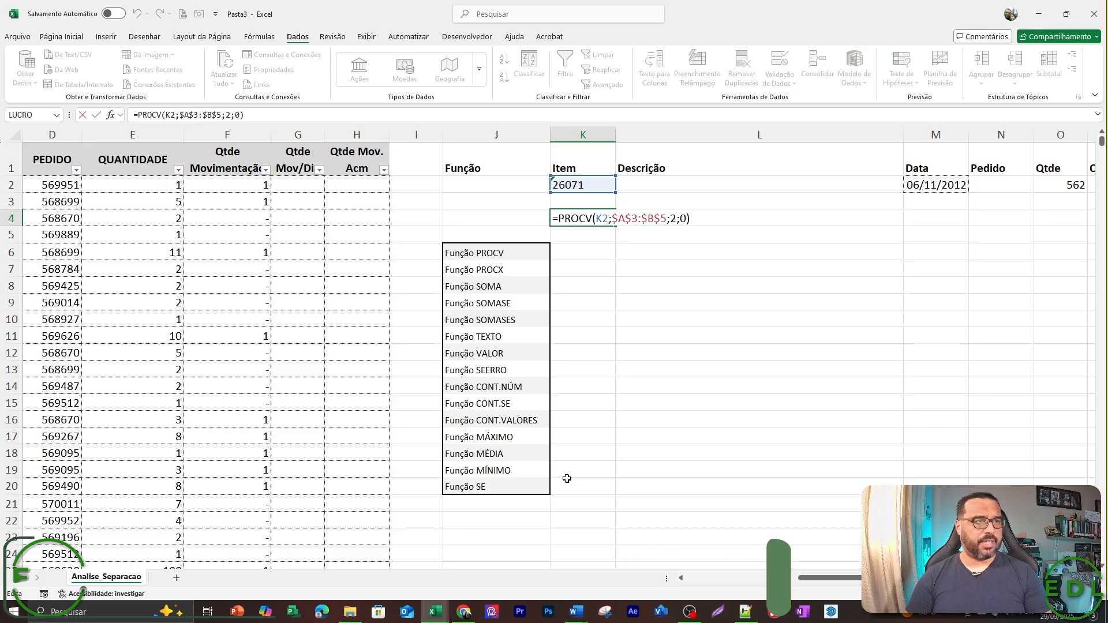
{"action": "key", "text": "Home"}
{"action": "key", "text": "Right"}
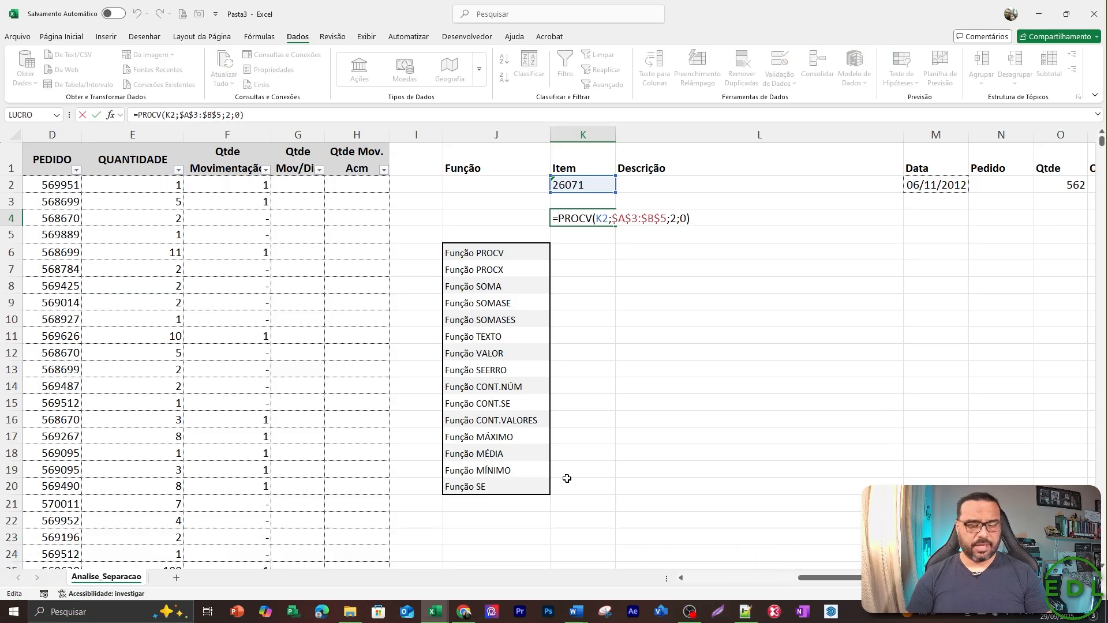
{"action": "type", "text": "SEE"}
{"action": "key", "text": "Tab"}
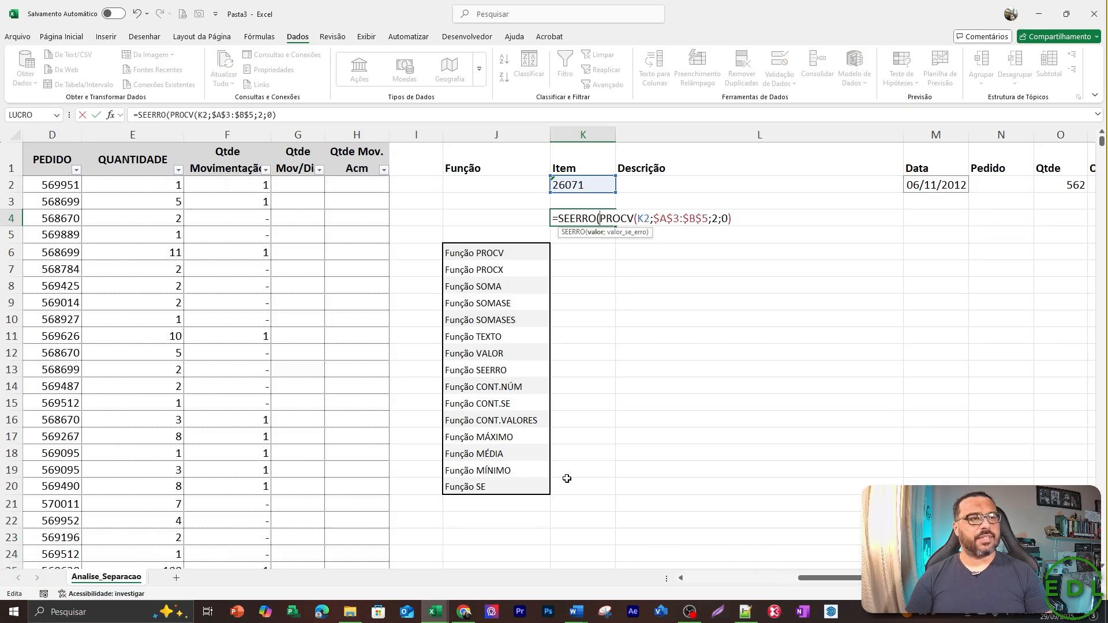
{"action": "type", "text": ";"}
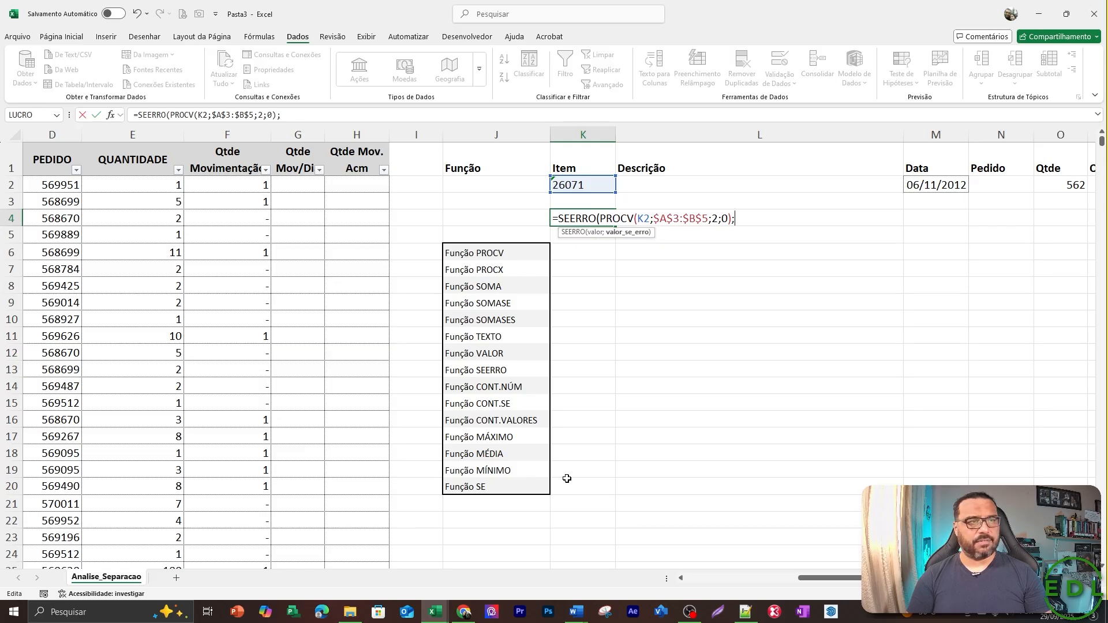
{"action": "type", "text": "\"Deu Erroi"}
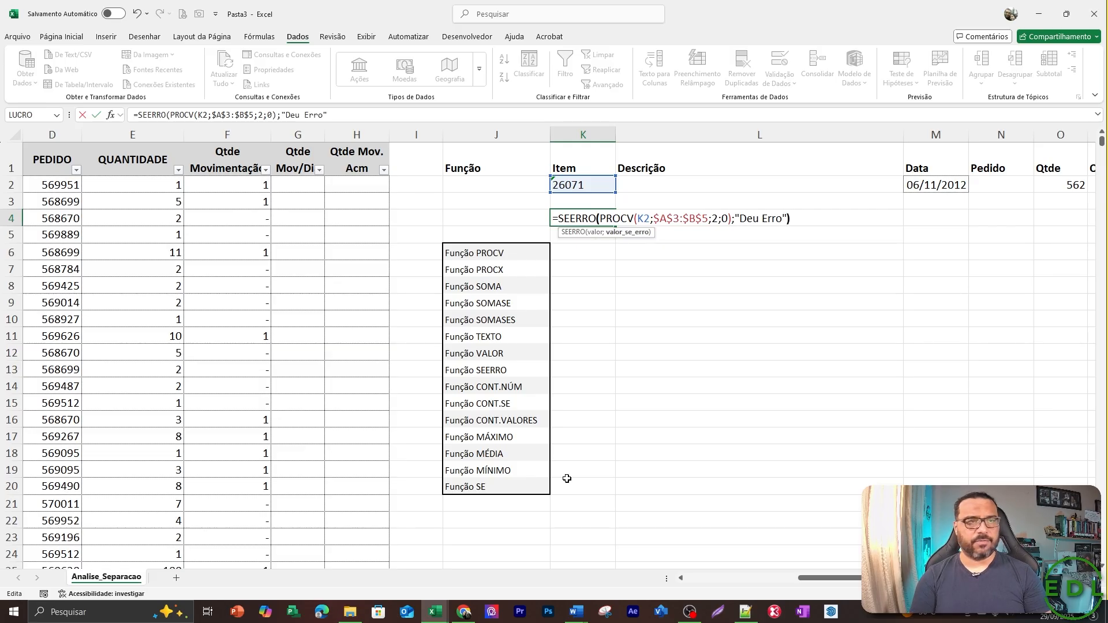
{"action": "key", "text": "Return"}
{"action": "key", "text": "Up"}
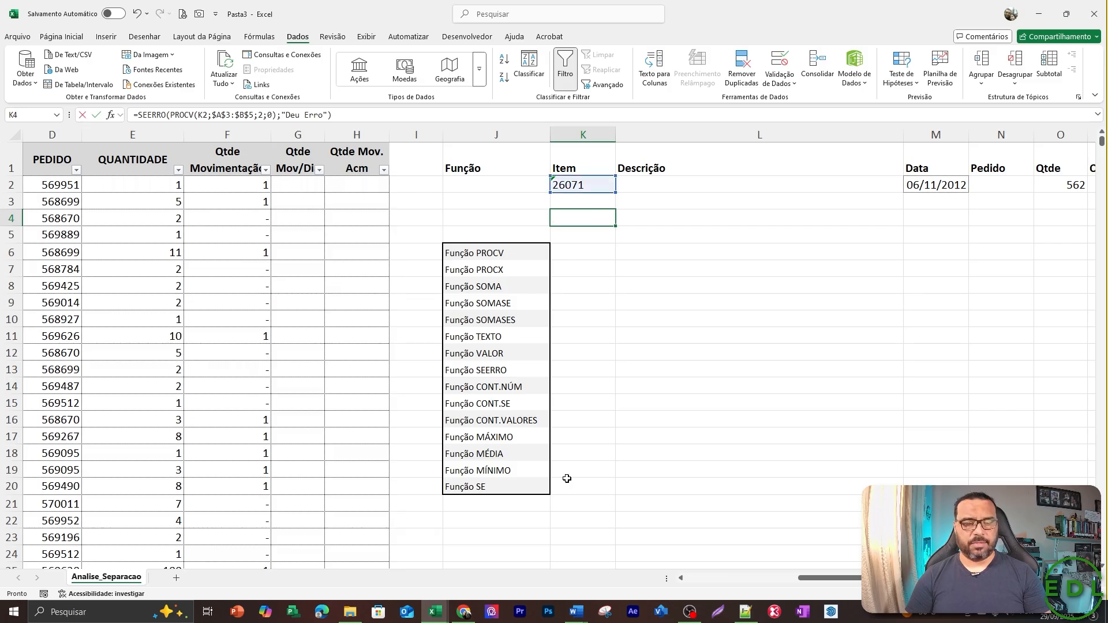
Replace the error text in the K4 SEERRO formula with the number 0.
{"action": "key", "text": "F2"}
{"action": "key", "text": "BackSpace"}
{"action": "key", "text": "BackSpace"}
{"action": "key", "text": "BackSpace"}
{"action": "key", "text": "BackSpace"}
{"action": "key", "text": "BackSpace"}
{"action": "key", "text": "BackSpace"}
{"action": "key", "text": "BackSpace"}
{"action": "key", "text": "BackSpace"}
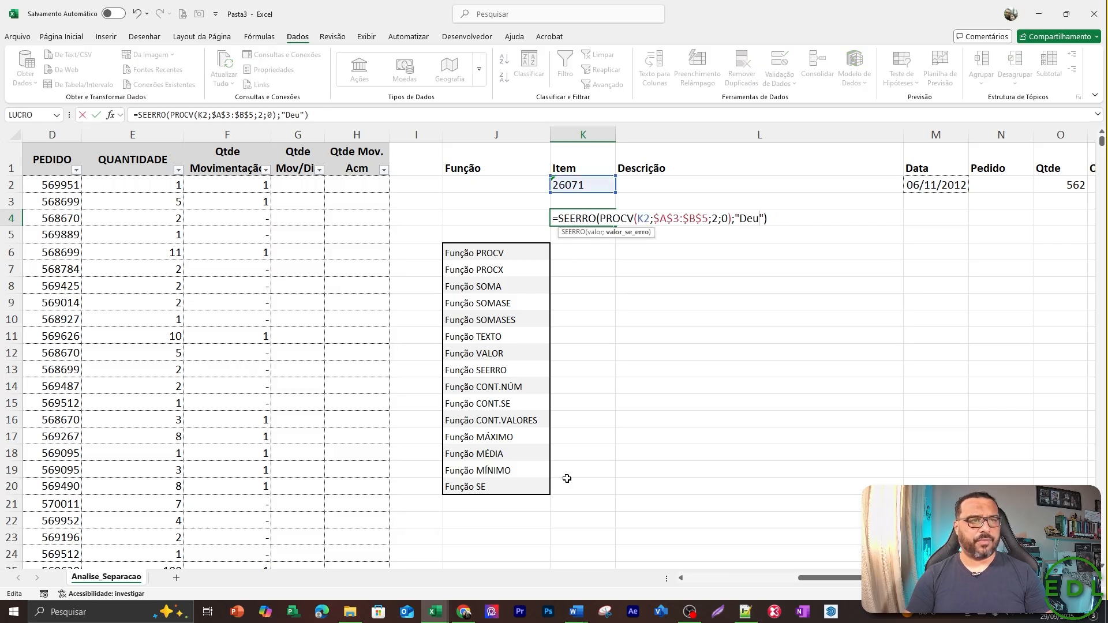
{"action": "key", "text": "BackSpace"}
{"action": "key", "text": "BackSpace"}
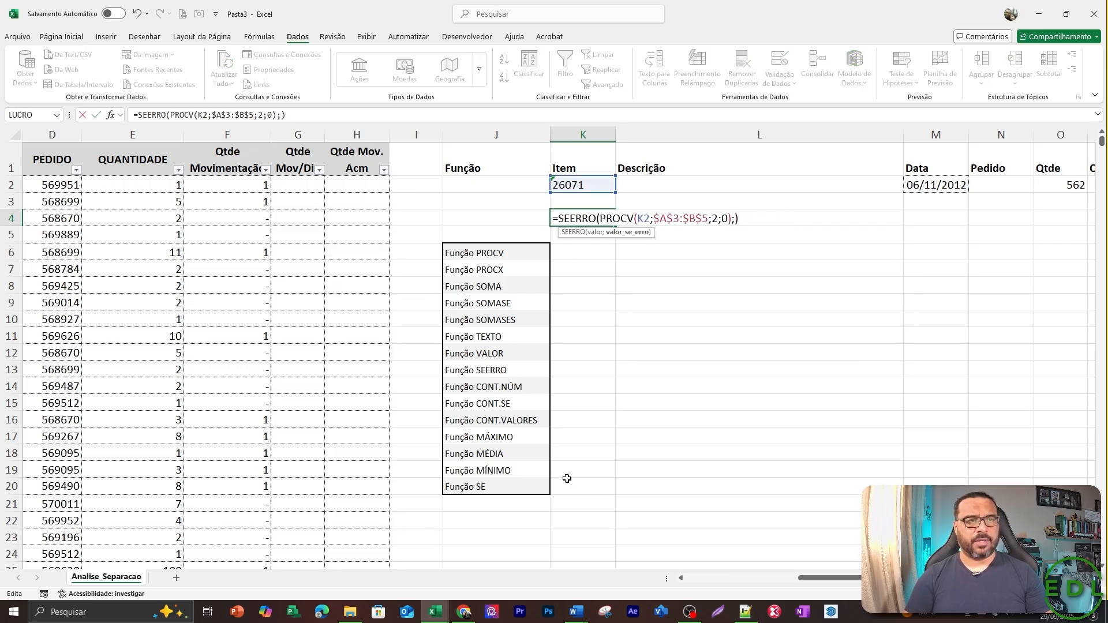
{"action": "type", "text": "0"}
{"action": "key", "text": "ctrl+Return"}
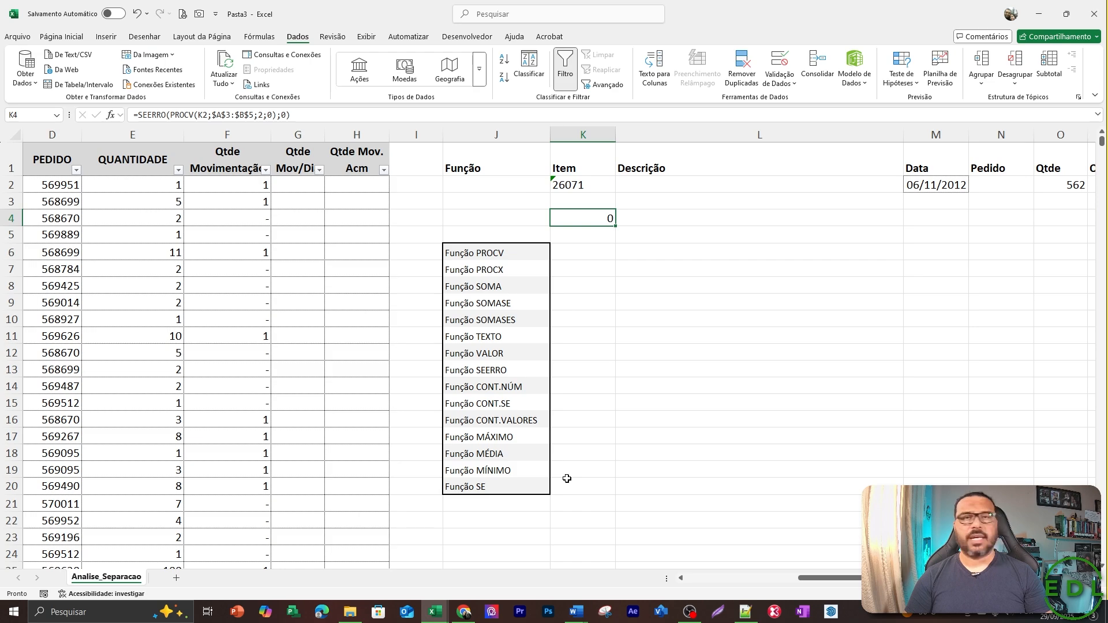
Change the error value of the K4 SEERRO formula to the text "Erro de Fórmula".
{"action": "key", "text": "F2"}
{"action": "key", "text": "BackSpace"}
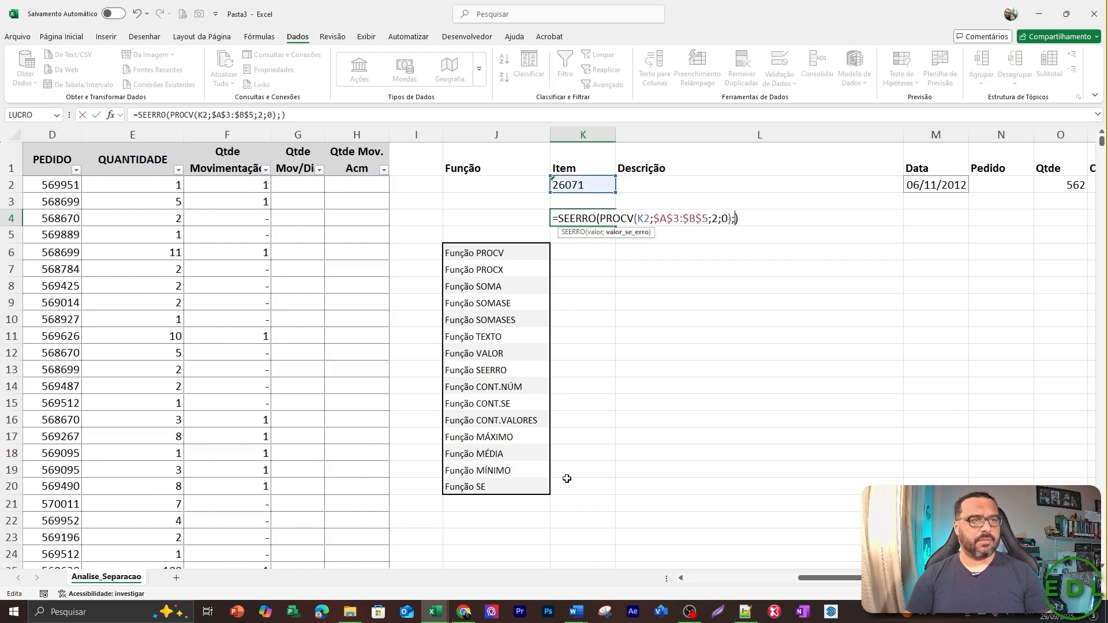
{"action": "type", "text": "\"Erro d"}
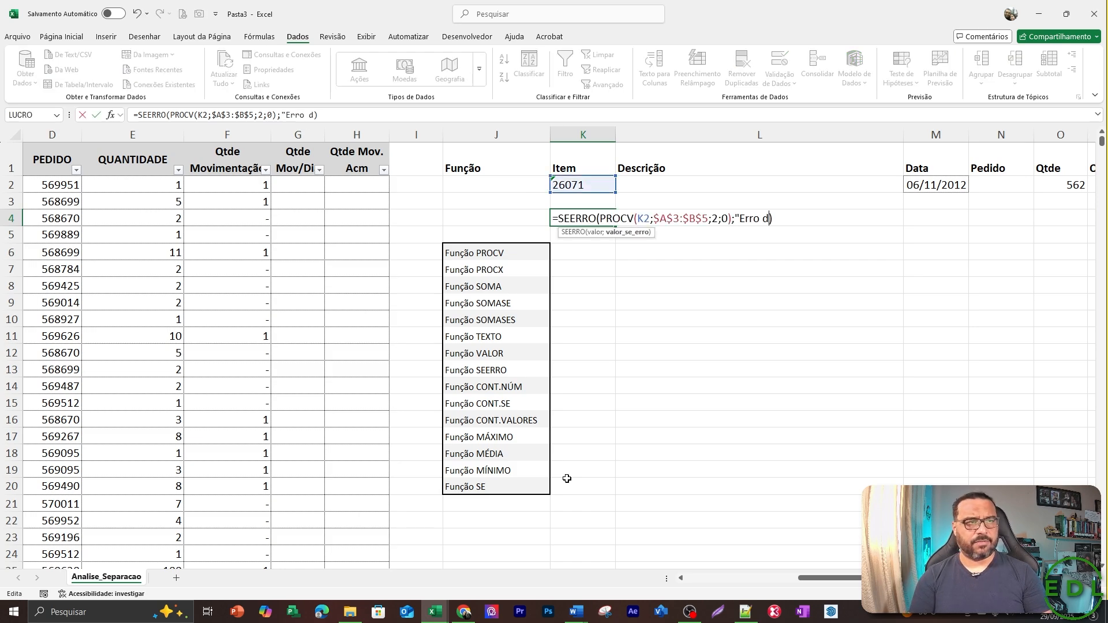
{"action": "type", "text": "e Fórm"}
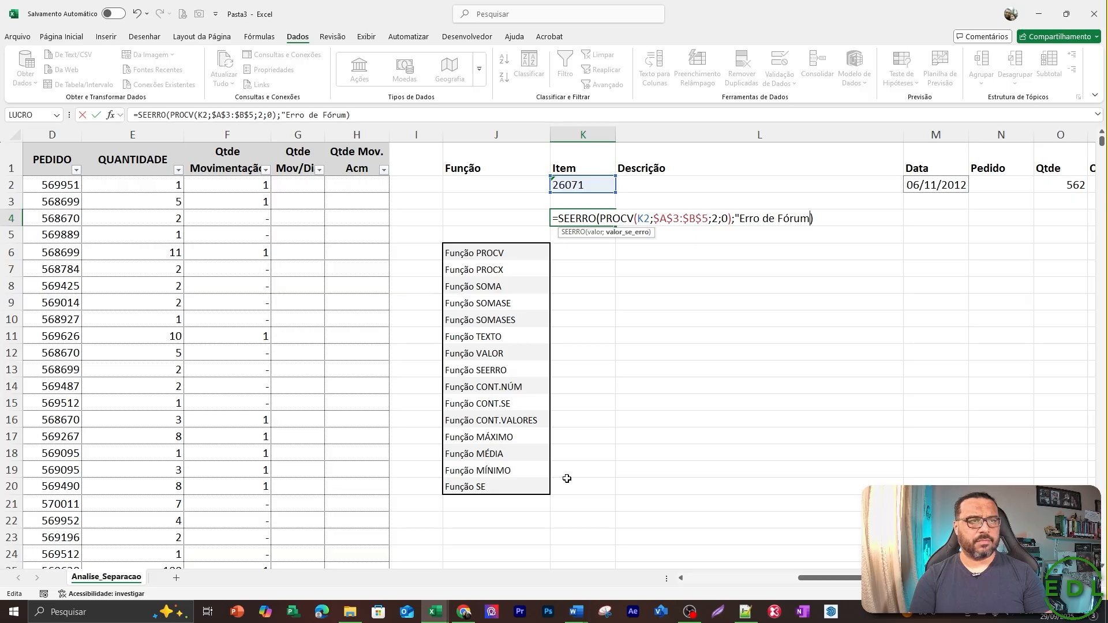
{"action": "type", "text": "ula"}
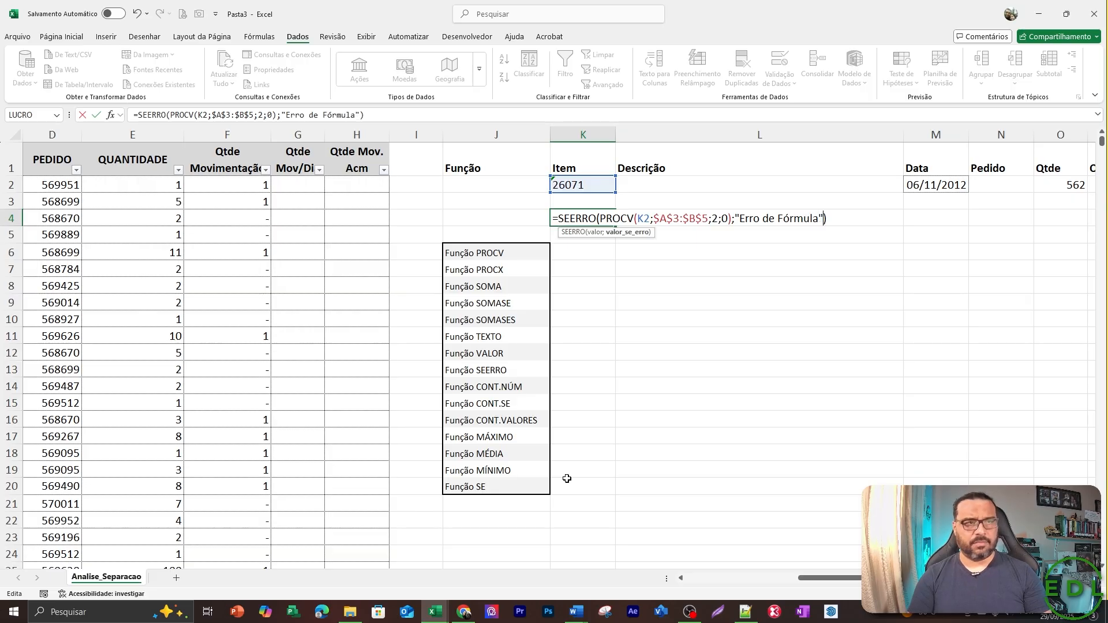
{"action": "type", "text": "\""}
{"action": "key", "text": "Return"}
{"action": "key", "text": "Up"}
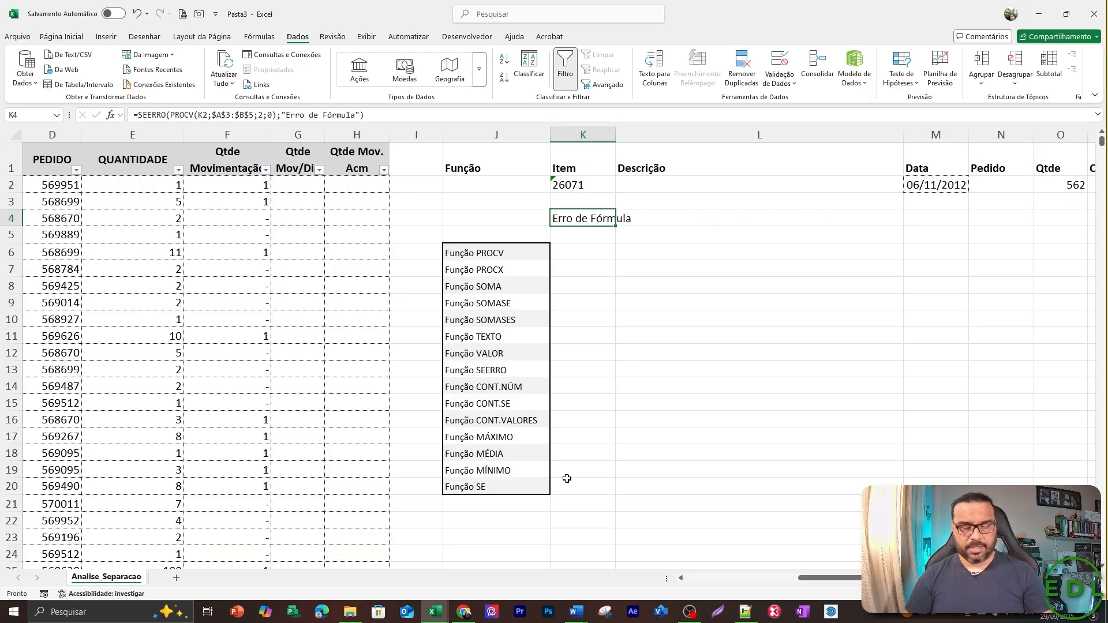
Remove the error text from the SEERRO formula in K4, leaving its second argument empty.
{"action": "key", "text": "F2"}
{"action": "key", "text": "Left"}
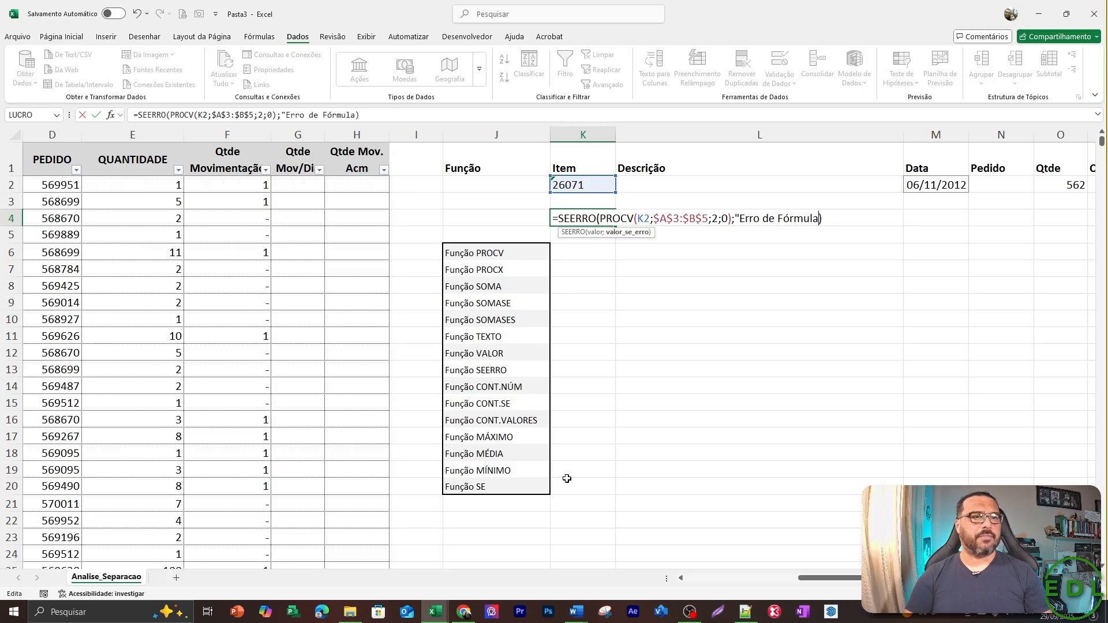
{"action": "key", "text": "BackSpace"}
{"action": "key", "text": "BackSpace"}
{"action": "key", "text": "BackSpace"}
{"action": "key", "text": "BackSpace"}
{"action": "key", "text": "BackSpace"}
{"action": "key", "text": "BackSpace"}
{"action": "key", "text": "BackSpace"}
{"action": "key", "text": "BackSpace"}
{"action": "key", "text": "BackSpace"}
{"action": "key", "text": "BackSpace"}
{"action": "key", "text": "BackSpace"}
{"action": "key", "text": "BackSpace"}
{"action": "key", "text": "BackSpace"}
{"action": "key", "text": "BackSpace"}
{"action": "key", "text": "BackSpace"}
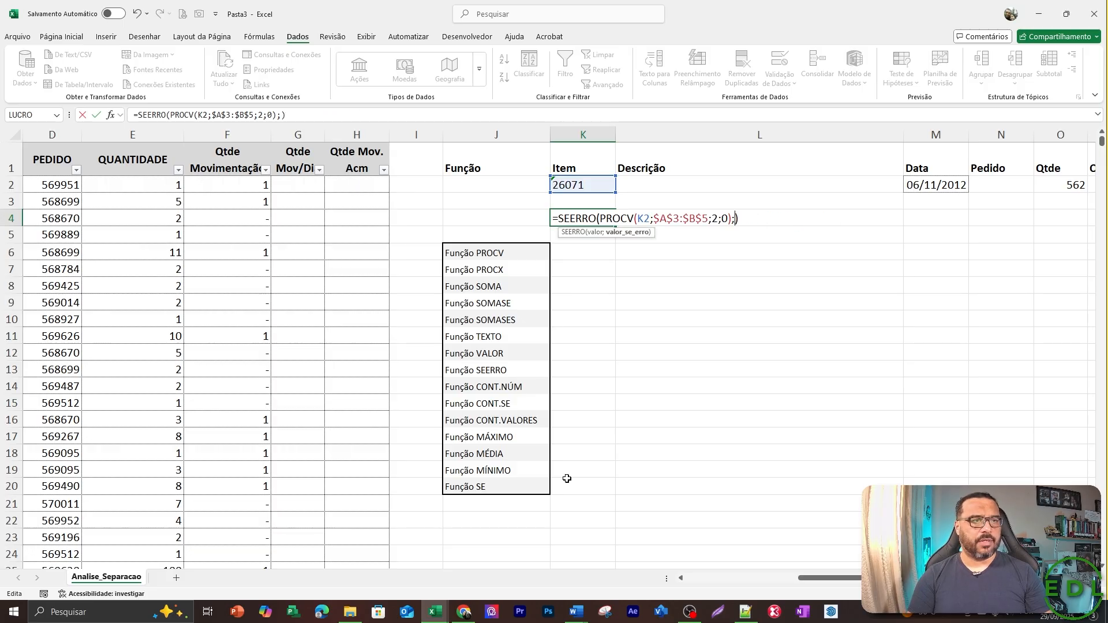
Copy the PROCV(K2;$A$3:$B$5;2;0) expression and insert it as the error value of the K4 SEERRO formula.
{"action": "key", "text": "Left"}
{"action": "key", "text": "shift+Left"}
{"action": "key", "text": "shift+Left"}
{"action": "key", "text": "shift+Left"}
{"action": "key", "text": "shift+Left"}
{"action": "key", "text": "shift+Left"}
{"action": "key", "text": "shift+Left"}
{"action": "key", "text": "shift+Left"}
{"action": "key", "text": "shift+Left"}
{"action": "key", "text": "shift+Left"}
{"action": "key", "text": "shift+Left"}
{"action": "key", "text": "shift+Left"}
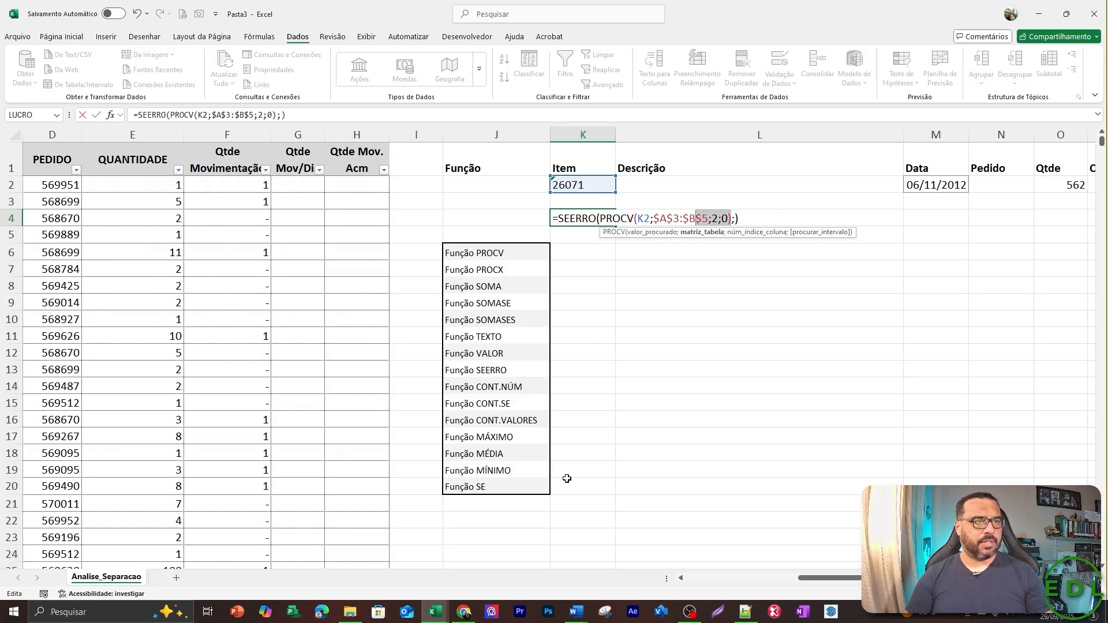
{"action": "key", "text": "shift+Left"}
{"action": "key", "text": "shift+Left"}
{"action": "key", "text": "shift+Left"}
{"action": "key", "text": "shift+Left"}
{"action": "key", "text": "shift+Left"}
{"action": "key", "text": "shift+Left"}
{"action": "key", "text": "shift+Left"}
{"action": "key", "text": "shift+Left"}
{"action": "key", "text": "shift+Left"}
{"action": "key", "text": "shift+Left"}
{"action": "key", "text": "shift+Left"}
{"action": "key", "text": "shift+Left"}
{"action": "key", "text": "ctrl+c"}
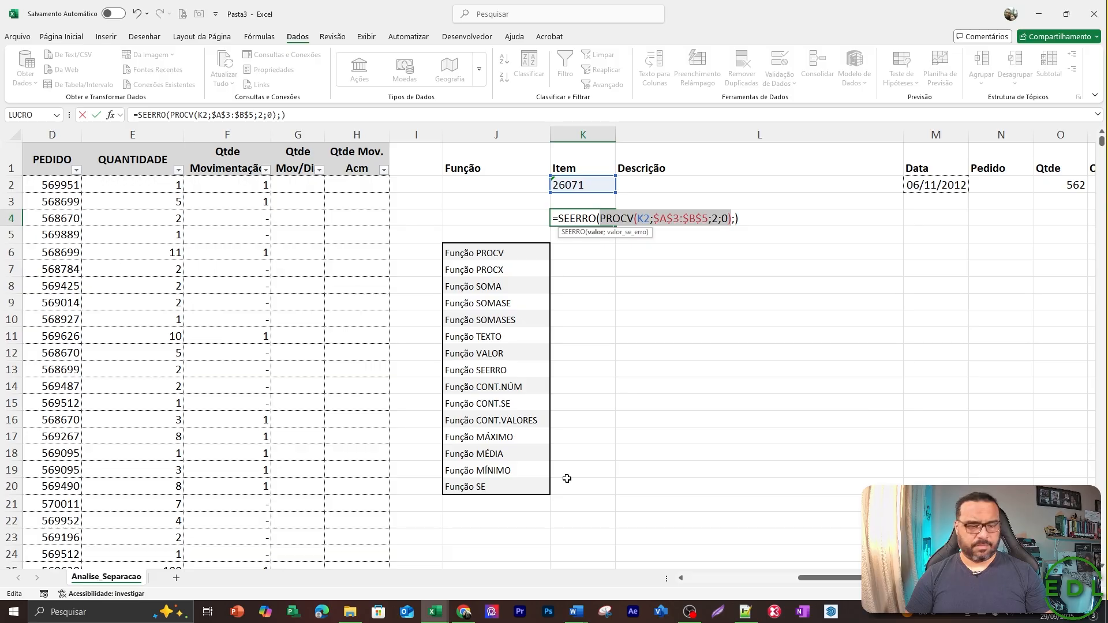
{"action": "key", "text": "Right"}
{"action": "key", "text": "Right"}
{"action": "key", "text": "Right"}
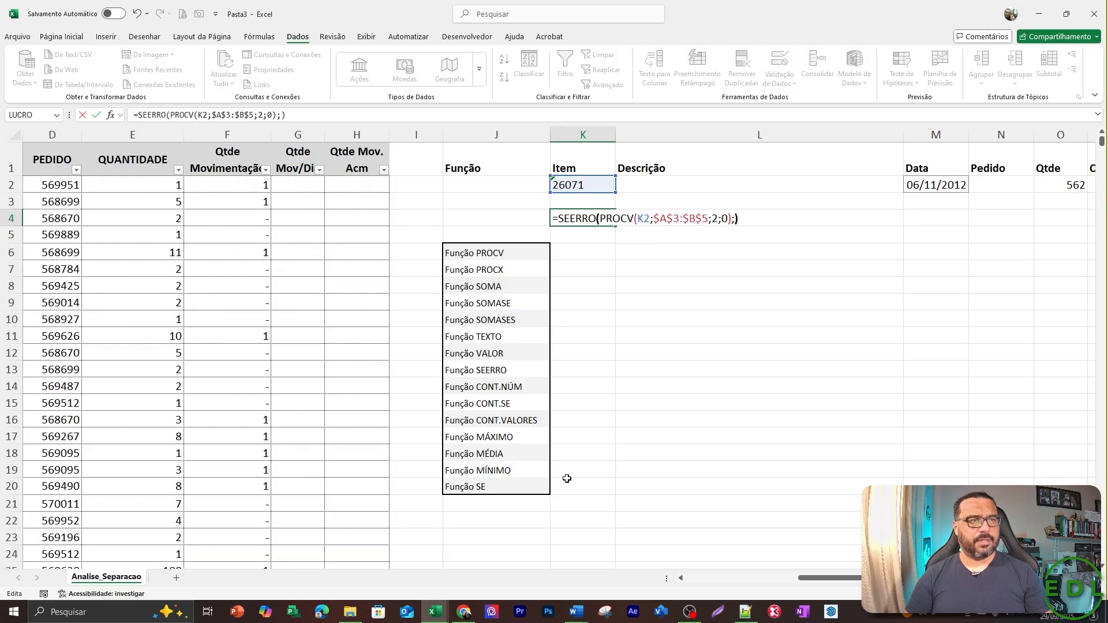
{"action": "key", "text": "ctrl+v"}
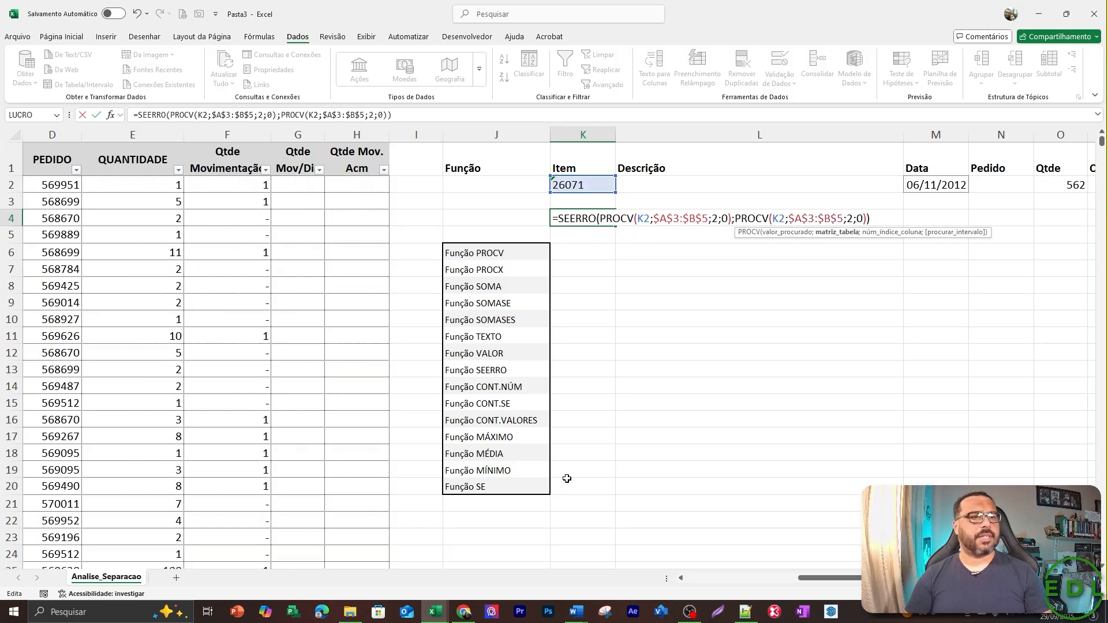
Wrap K2 in VALOR within the second PROCV of the K4 SEERRO formula and enter it.
{"action": "key", "text": "Left"}
{"action": "key", "text": "Left"}
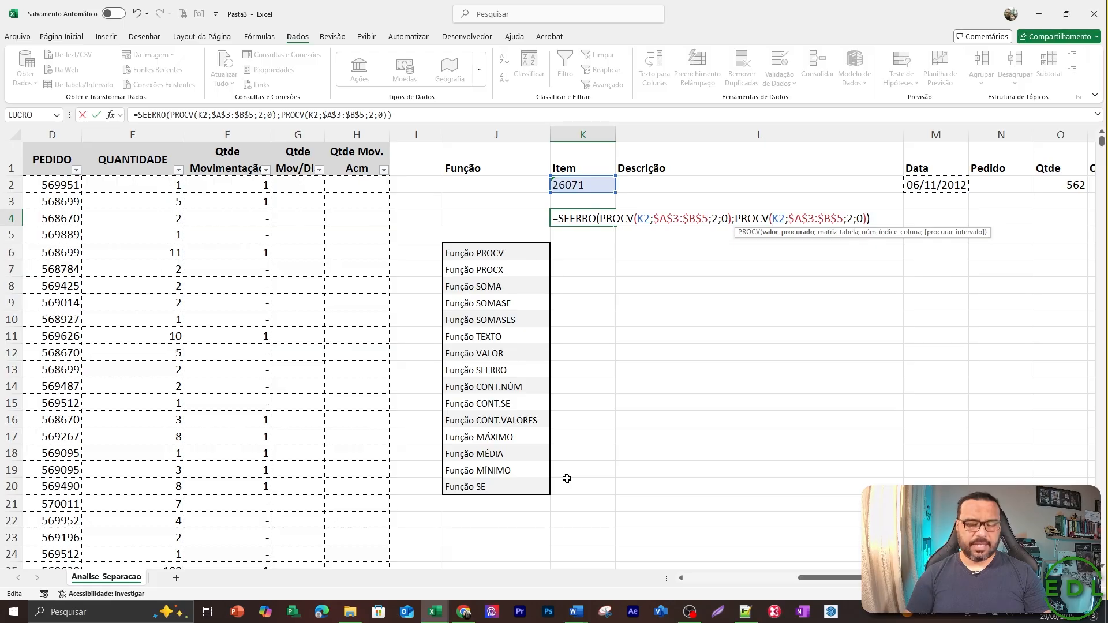
{"action": "type", "text": "valor"}
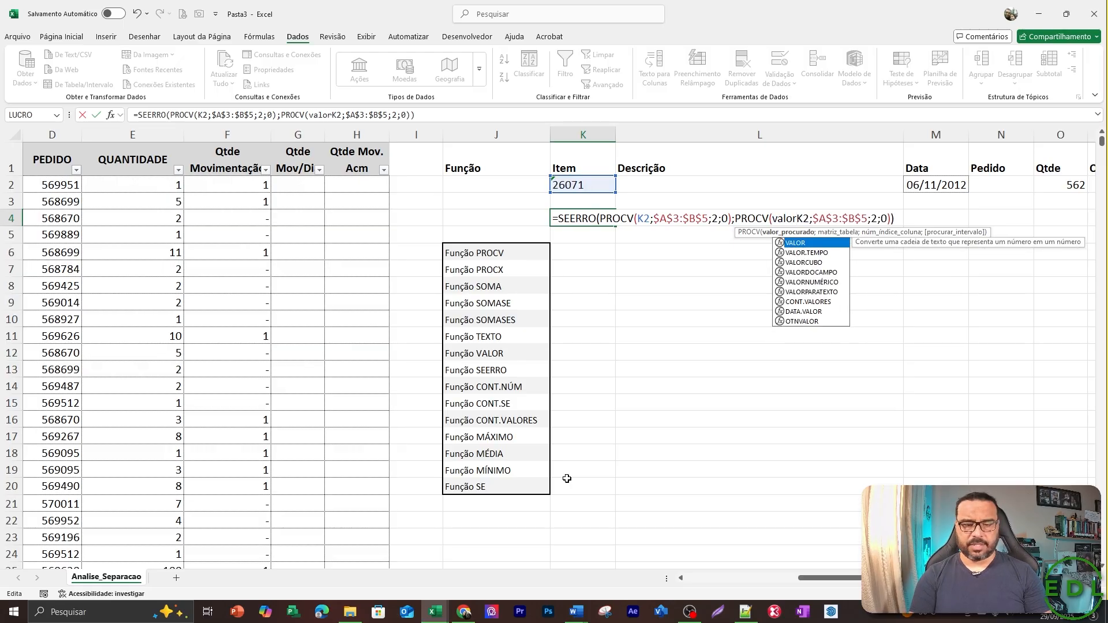
{"action": "type", "text": "("}
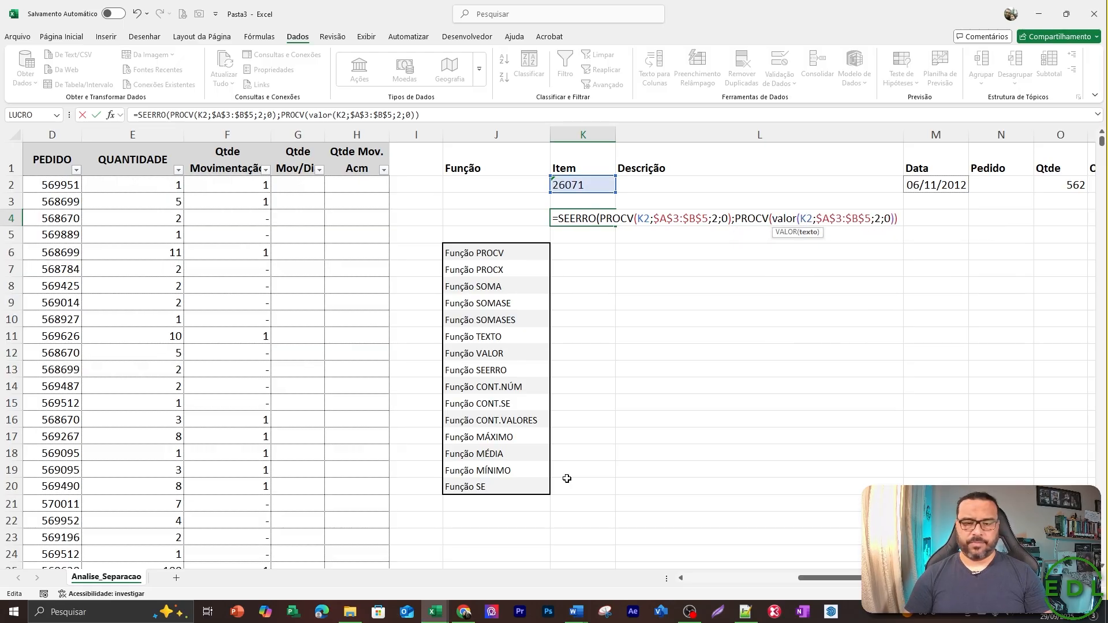
{"action": "type", "text": ")"}
{"action": "key", "text": "Return"}
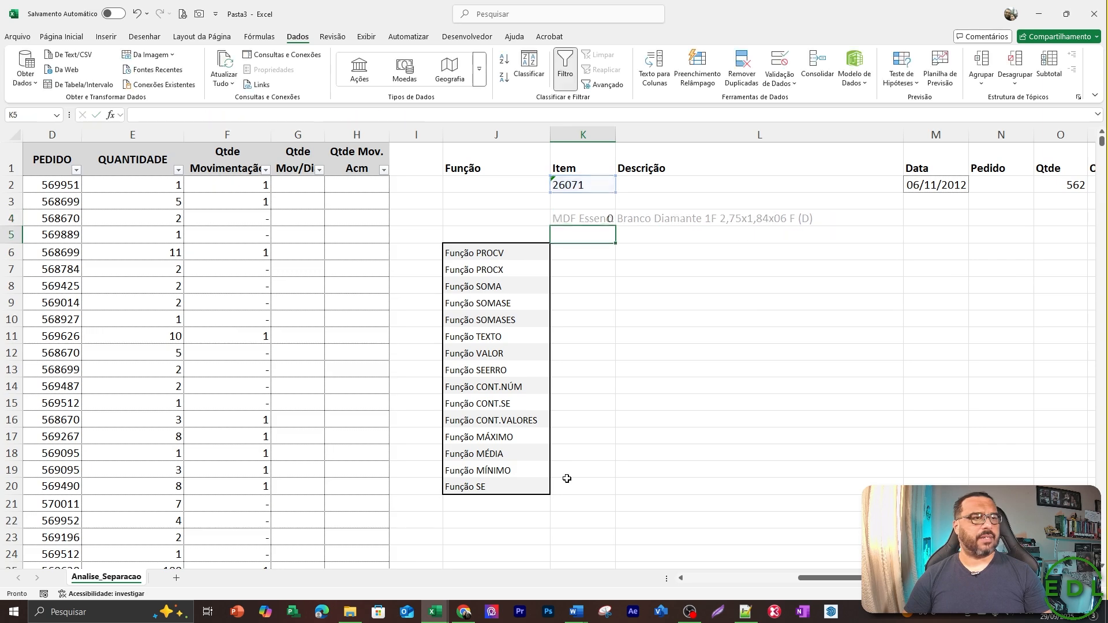
Delete the SEERRO formula from K4.
{"action": "key", "text": "Up"}
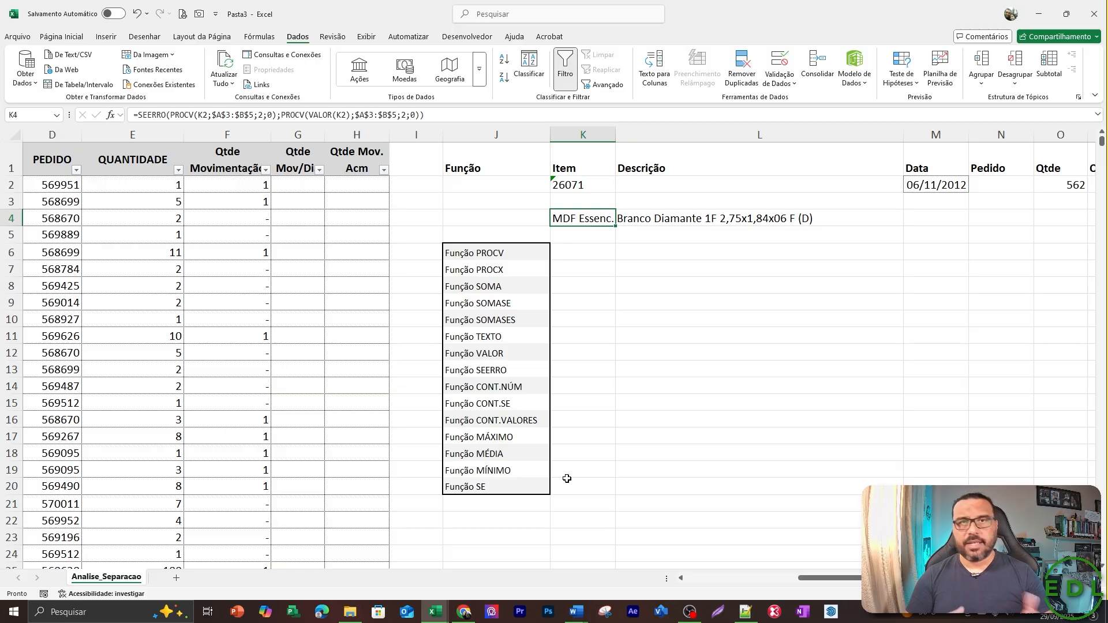
{"action": "key", "text": "Delete"}
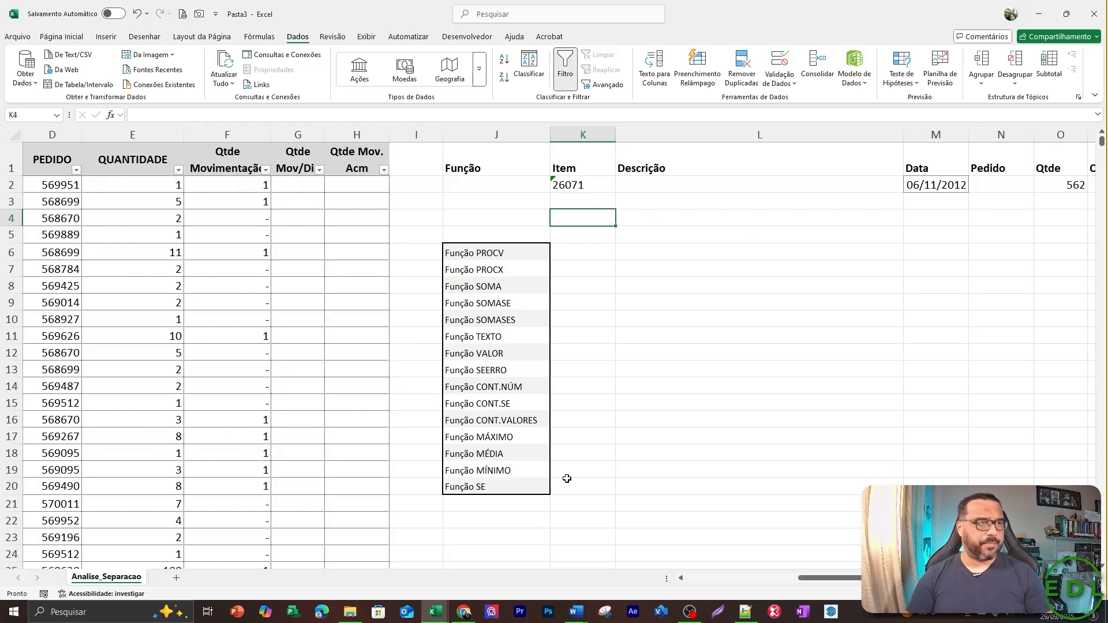
{"action": "key", "text": "Down"}
{"action": "key", "text": "Left"}
{"action": "key", "text": "Down"}
{"action": "key", "text": "Down"}
{"action": "key", "text": "Down"}
{"action": "key", "text": "Down"}
{"action": "key", "text": "Down"}
{"action": "key", "text": "Down"}
{"action": "key", "text": "Down"}
{"action": "key", "text": "Down"}
{"action": "key", "text": "Down"}
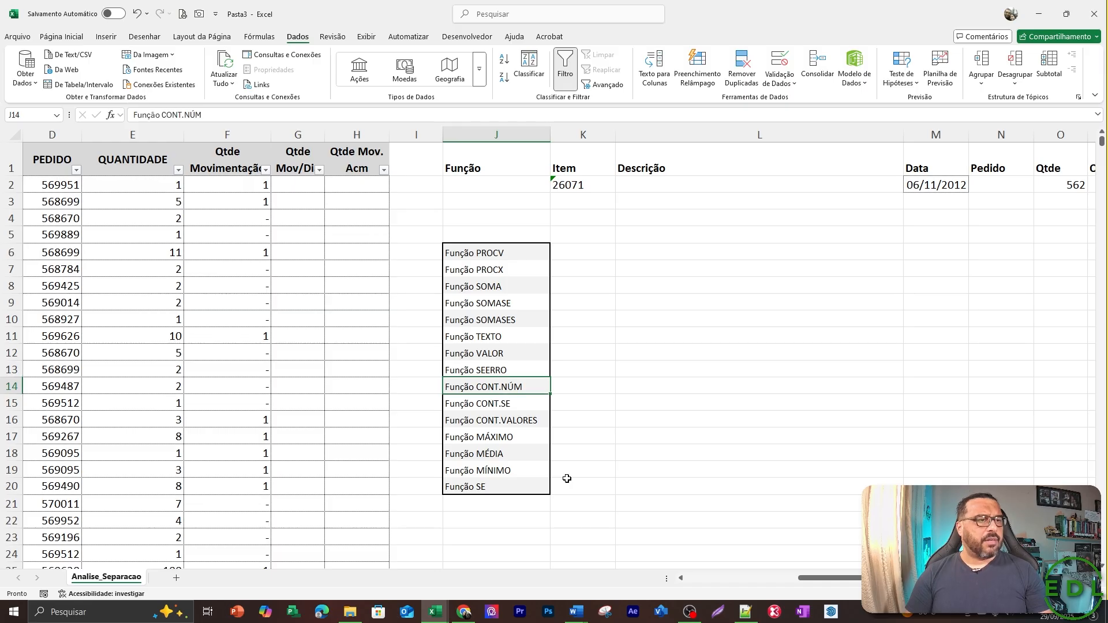
{"action": "key", "text": "Down"}
{"action": "key", "text": "Down"}
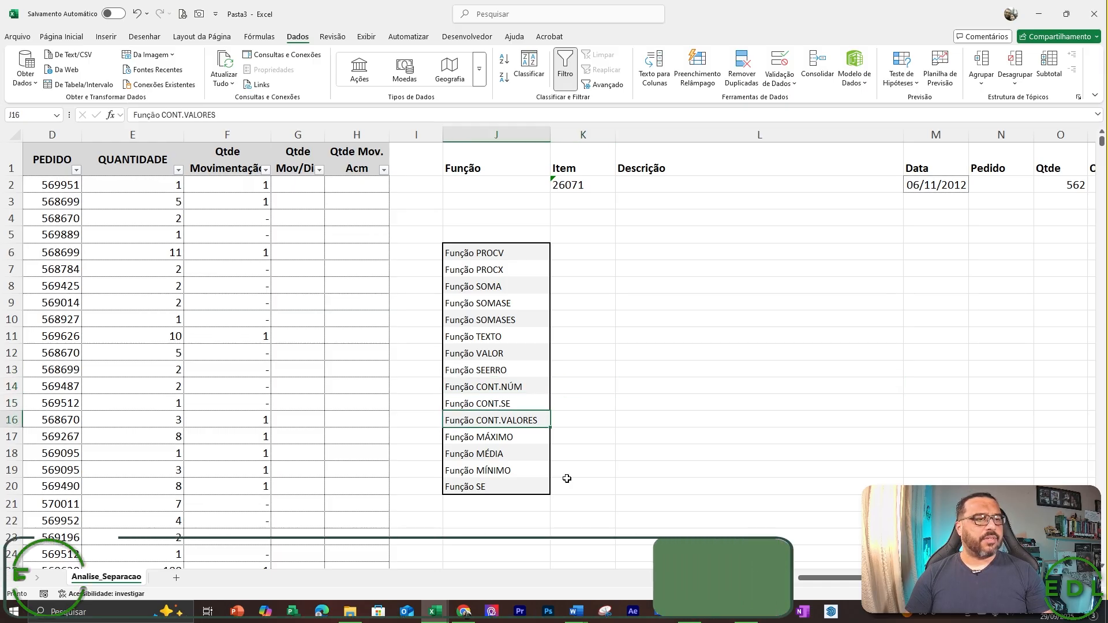
{"action": "key", "text": "Up"}
{"action": "key", "text": "Up"}
{"action": "key", "text": "Up"}
{"action": "key", "text": "Up"}
{"action": "key", "text": "Up"}
{"action": "key", "text": "Up"}
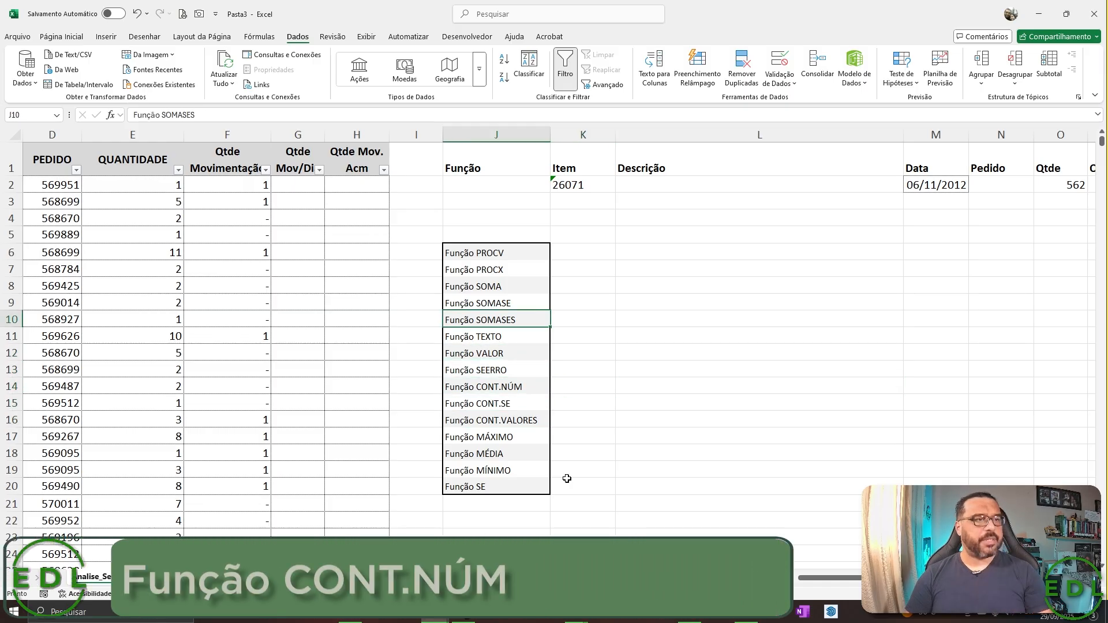
{"action": "key", "text": "Right"}
{"action": "key", "text": "Right"}
{"action": "key", "text": "Down"}
{"action": "key", "text": "Left"}
{"action": "key", "text": "Left"}
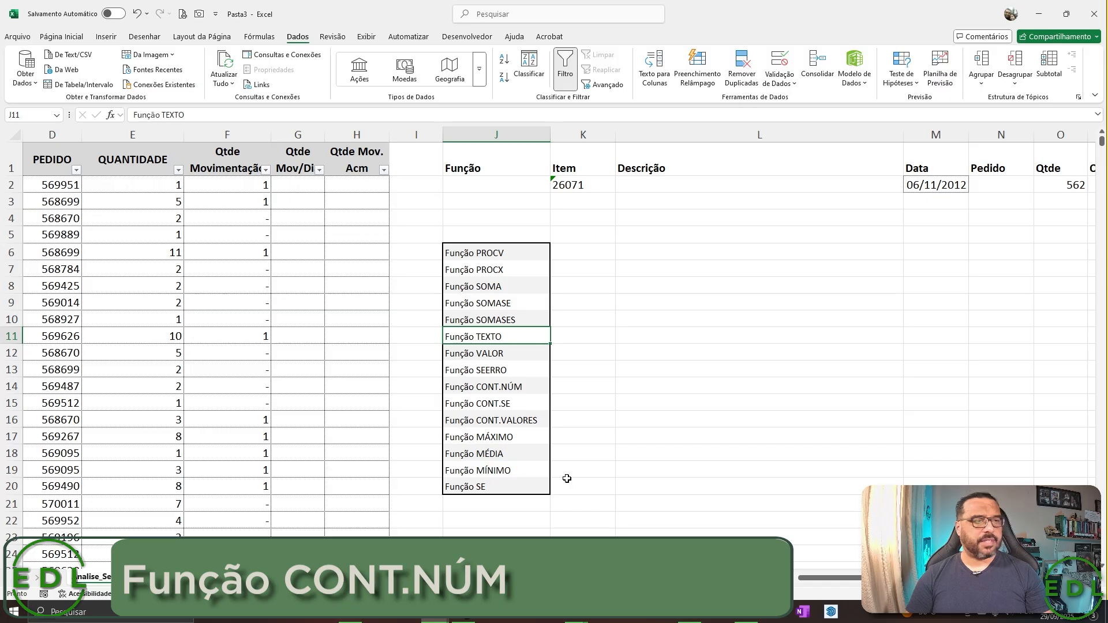
Convert the codes in A3:A5 to text by entering '26071 with a leading apostrophe in all three cells.
{"action": "key", "text": "Left"}
{"action": "key", "text": "Left"}
{"action": "key", "text": "Left"}
{"action": "key", "text": "Left"}
{"action": "key", "text": "Left"}
{"action": "key", "text": "Left"}
{"action": "key", "text": "Left"}
{"action": "key", "text": "Left"}
{"action": "key", "text": "Left"}
{"action": "key", "text": "Up"}
{"action": "key", "text": "Up"}
{"action": "key", "text": "Up"}
{"action": "key", "text": "Up"}
{"action": "key", "text": "Up"}
{"action": "key", "text": "Up"}
{"action": "key", "text": "Up"}
{"action": "key", "text": "Up"}
{"action": "key", "text": "Up"}
{"action": "key", "text": "Up"}
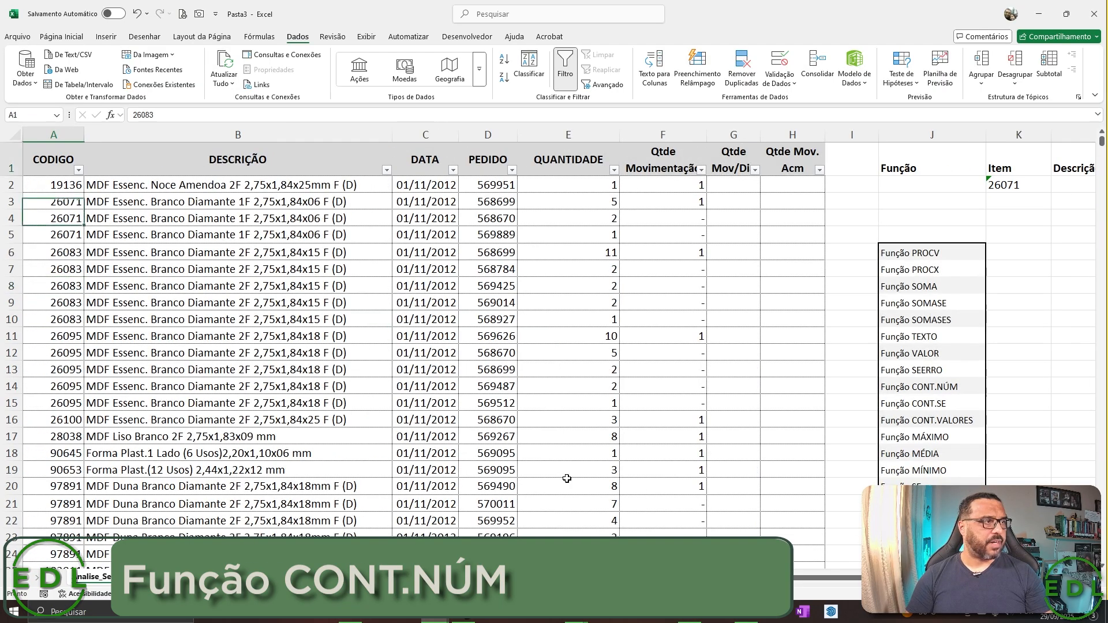
{"action": "key", "text": "Down"}
{"action": "key", "text": "Down"}
{"action": "key", "text": "shift+Down"}
{"action": "key", "text": "shift+Down"}
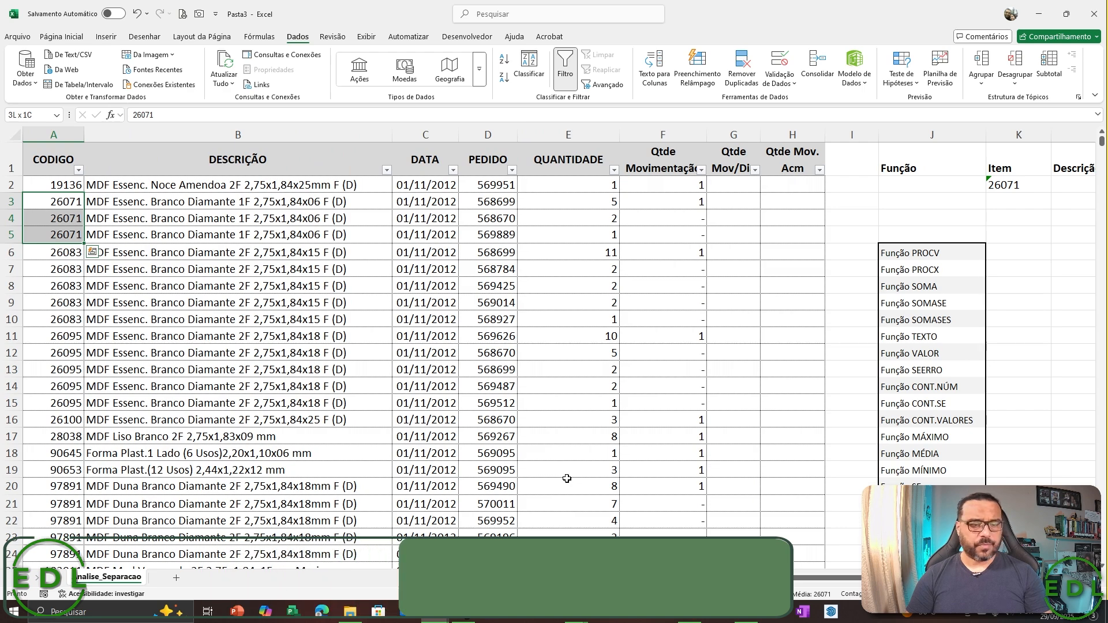
{"action": "key", "text": "BackSpace"}
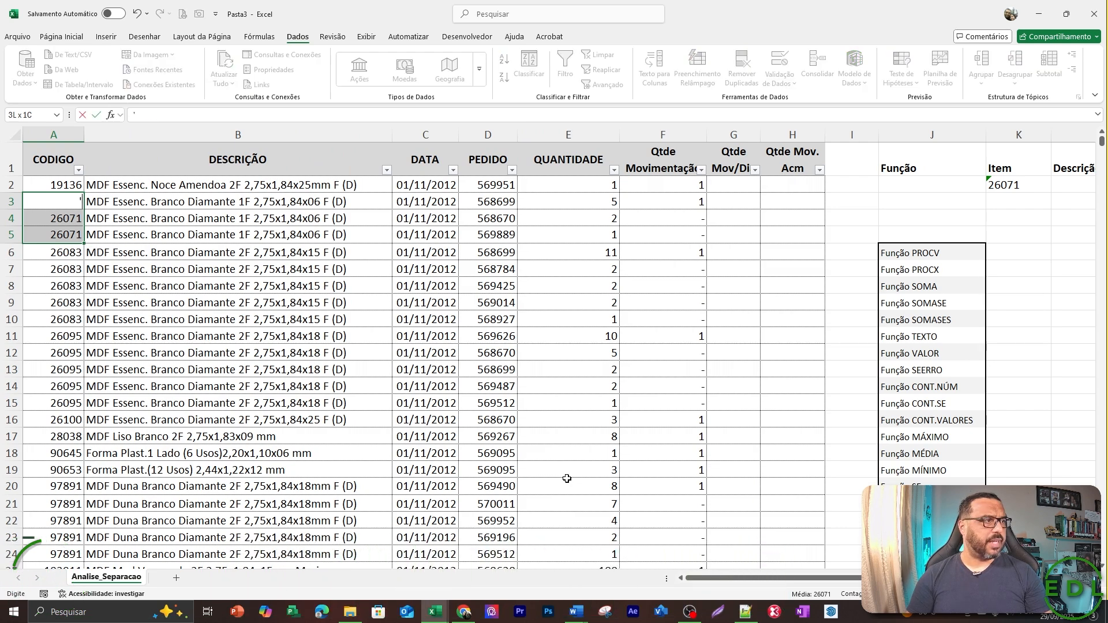
{"action": "key", "text": "Escape"}
{"action": "key", "text": "F2"}
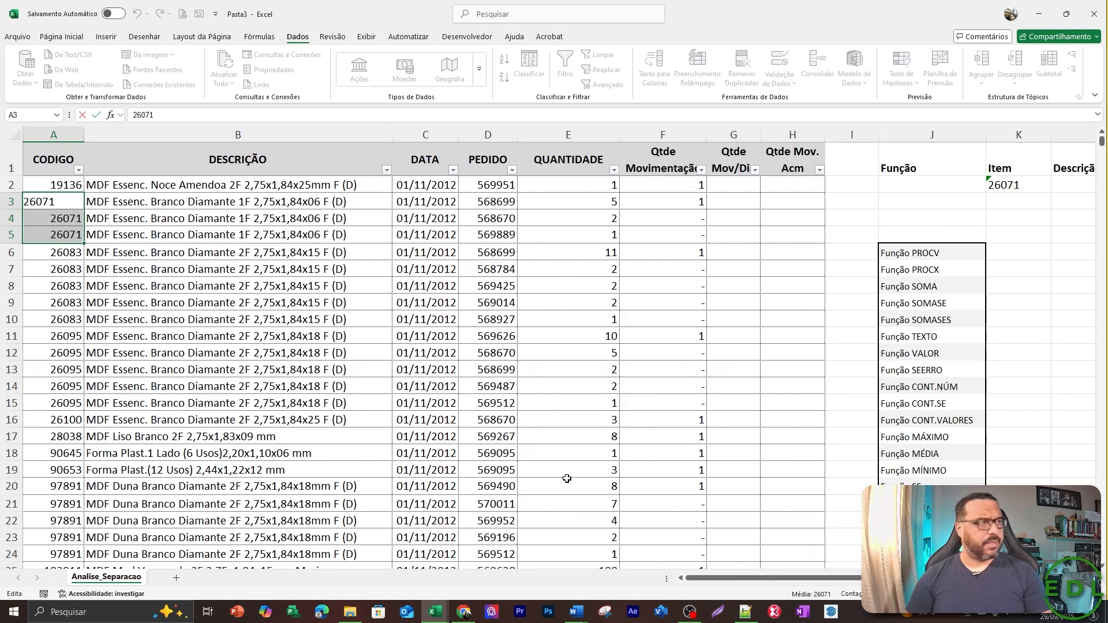
{"action": "key", "text": "Home"}
{"action": "type", "text": "'"}
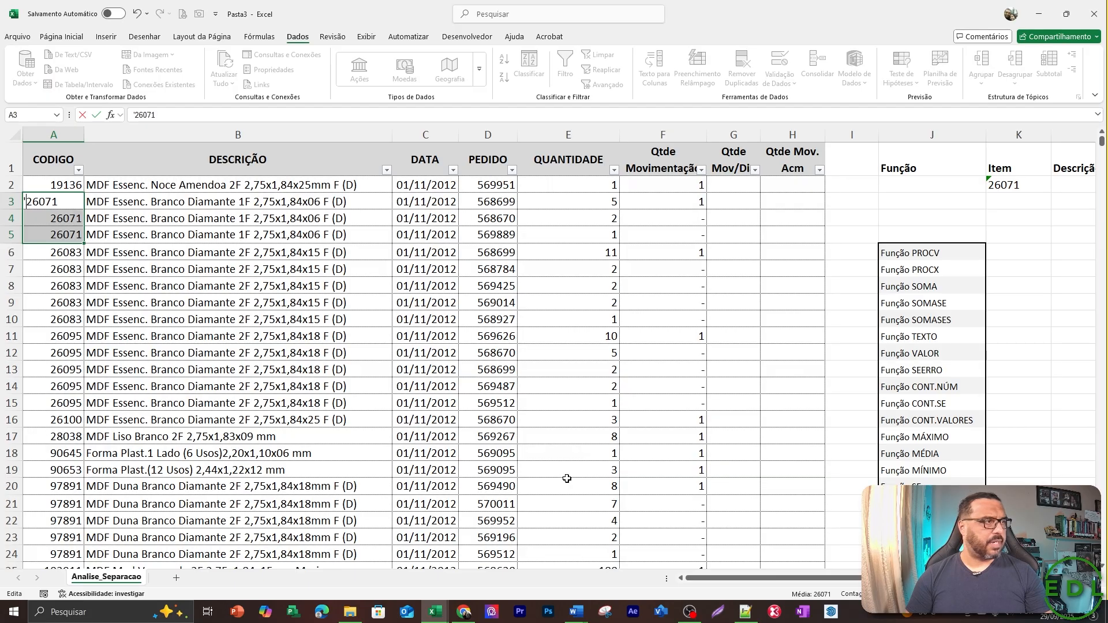
{"action": "key", "text": "ctrl+Return"}
{"action": "key", "text": "Down"}
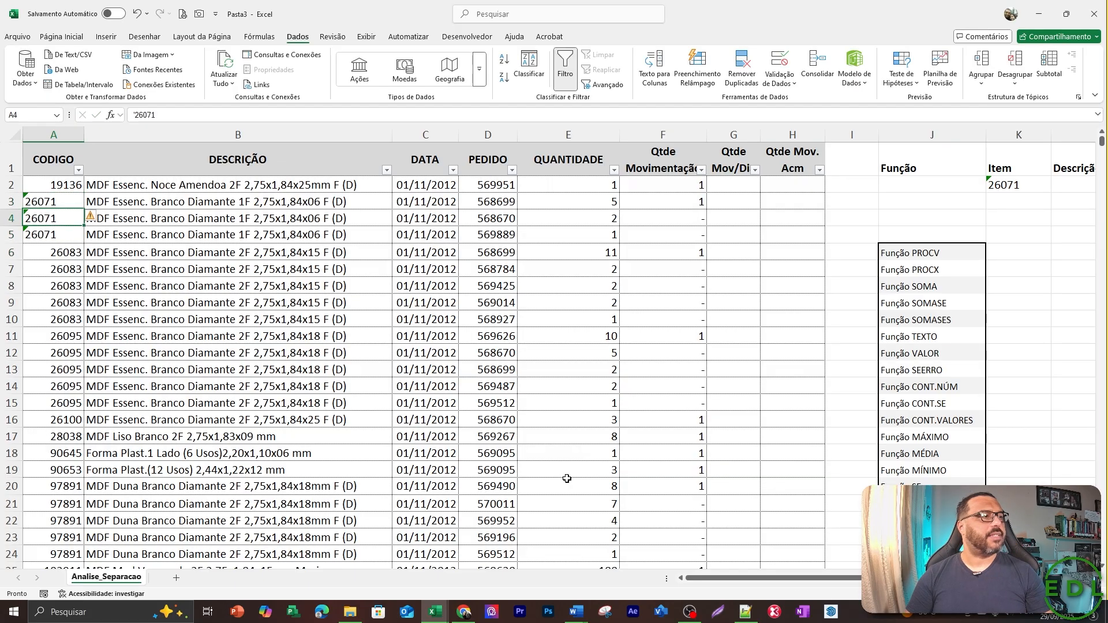
Clear the item, date and quantity values in row 2 of the lookup area, starting from K2.
{"action": "key", "text": "Right"}
{"action": "key", "text": "Right"}
{"action": "key", "text": "Right"}
{"action": "key", "text": "Right"}
{"action": "key", "text": "Right"}
{"action": "key", "text": "Right"}
{"action": "key", "text": "Right"}
{"action": "key", "text": "Right"}
{"action": "key", "text": "Right"}
{"action": "key", "text": "Right"}
{"action": "key", "text": "Right"}
{"action": "key", "text": "Left"}
{"action": "key", "text": "Left"}
{"action": "key", "text": "Left"}
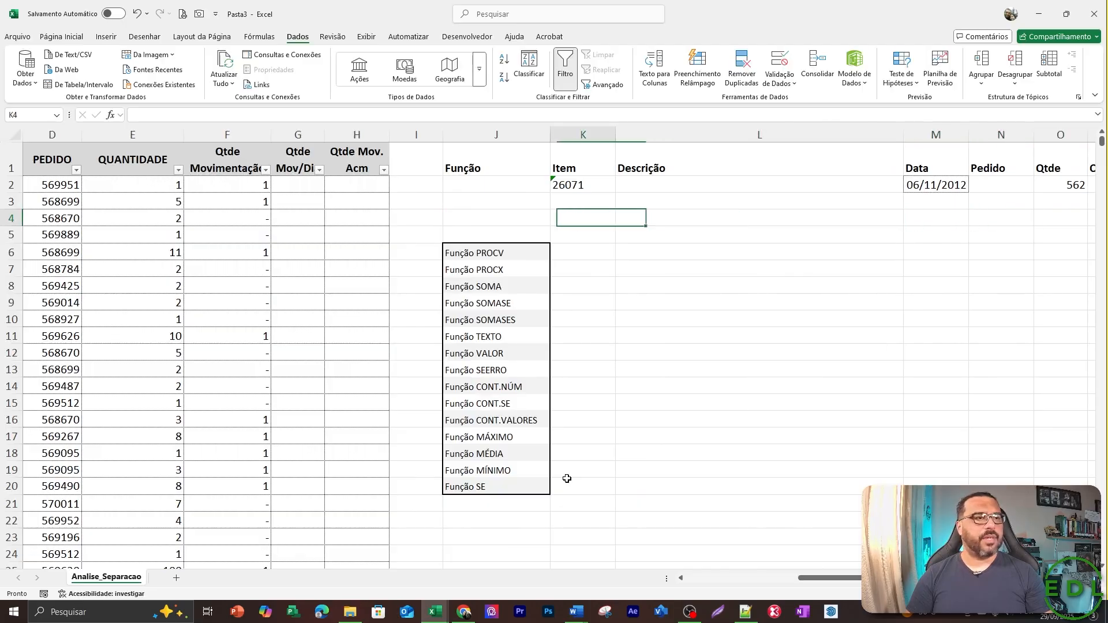
{"action": "key", "text": "Up"}
{"action": "key", "text": "Up"}
{"action": "key", "text": "shift+Right"}
{"action": "key", "text": "shift+Right"}
{"action": "key", "text": "shift+Right"}
{"action": "key", "text": "shift+Right"}
{"action": "key", "text": "Delete"}
{"action": "key", "text": "Down"}
{"action": "key", "text": "Down"}
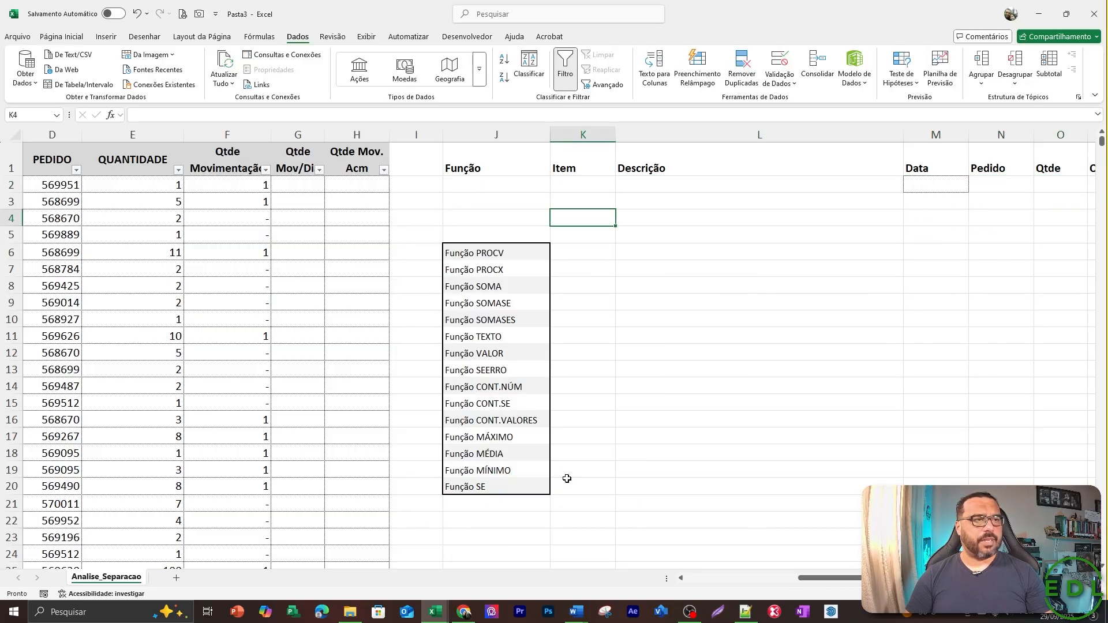
Choose "Função CONT.NÚM" as the function name in J2.
{"action": "key", "text": "Up"}
{"action": "key", "text": "Left"}
{"action": "key", "text": "Up"}
{"action": "key", "text": "alt+Down"}
{"action": "key", "text": "Down"}
{"action": "key", "text": "Down"}
{"action": "key", "text": "Down"}
{"action": "key", "text": "Down"}
{"action": "key", "text": "Down"}
{"action": "key", "text": "Down"}
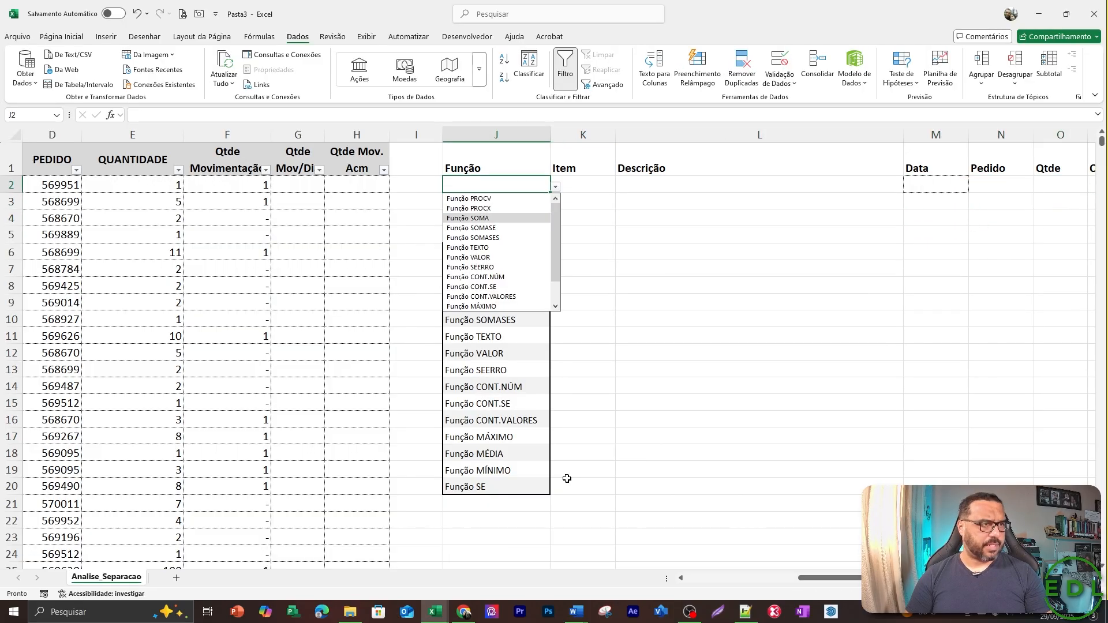
{"action": "key", "text": "Down"}
{"action": "key", "text": "Down"}
{"action": "key", "text": "Up"}
{"action": "key", "text": "Down"}
{"action": "key", "text": "Down"}
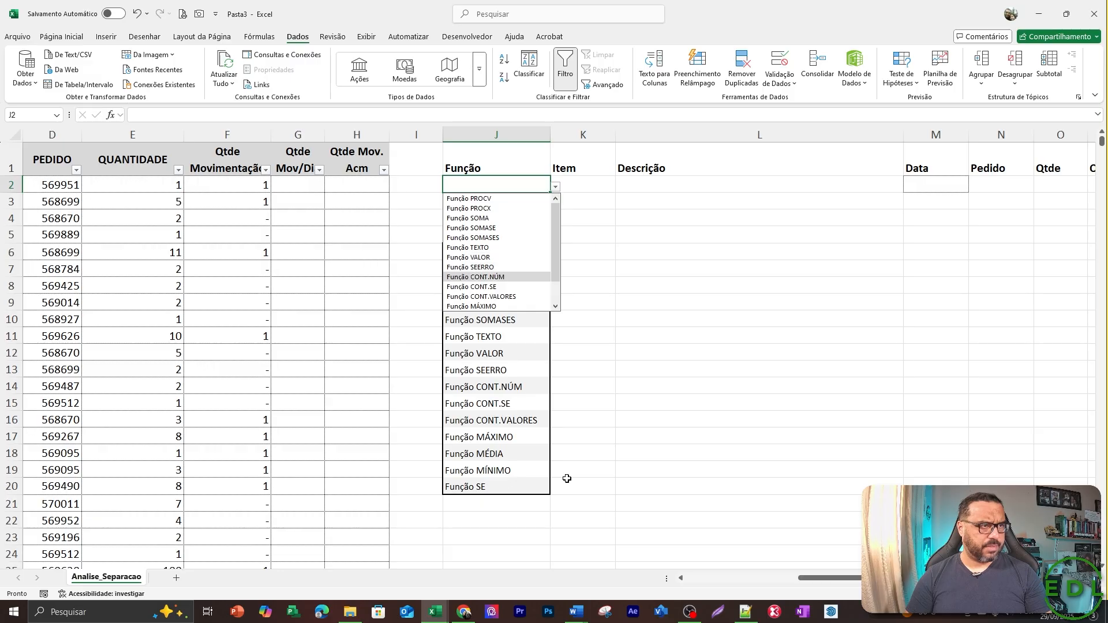
{"action": "key", "text": "Return"}
Enter the formula =CONT.NÚM(A:A) in K3 to count the numeric cells of the CODIGO column.
{"action": "key", "text": "Down"}
{"action": "key", "text": "Right"}
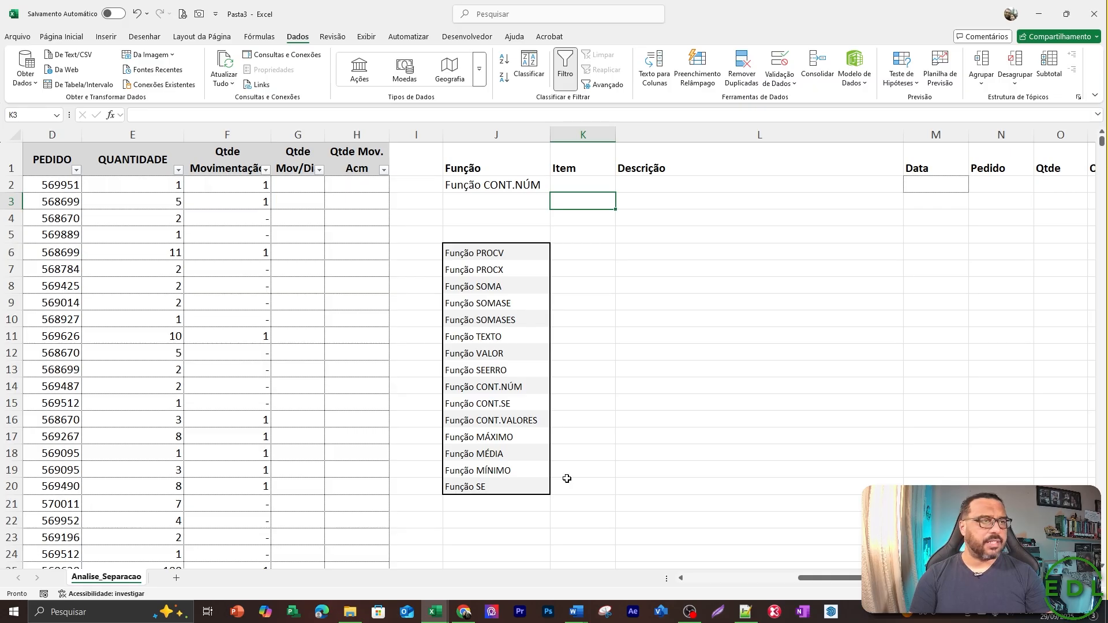
{"action": "type", "text": "=cont"}
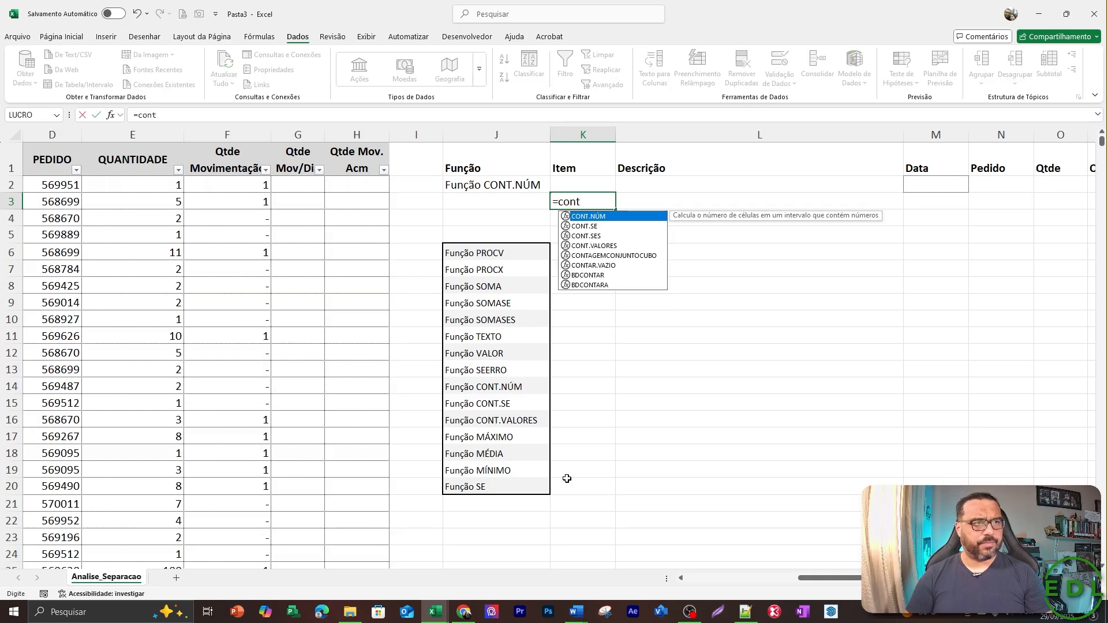
{"action": "key", "text": "Tab"}
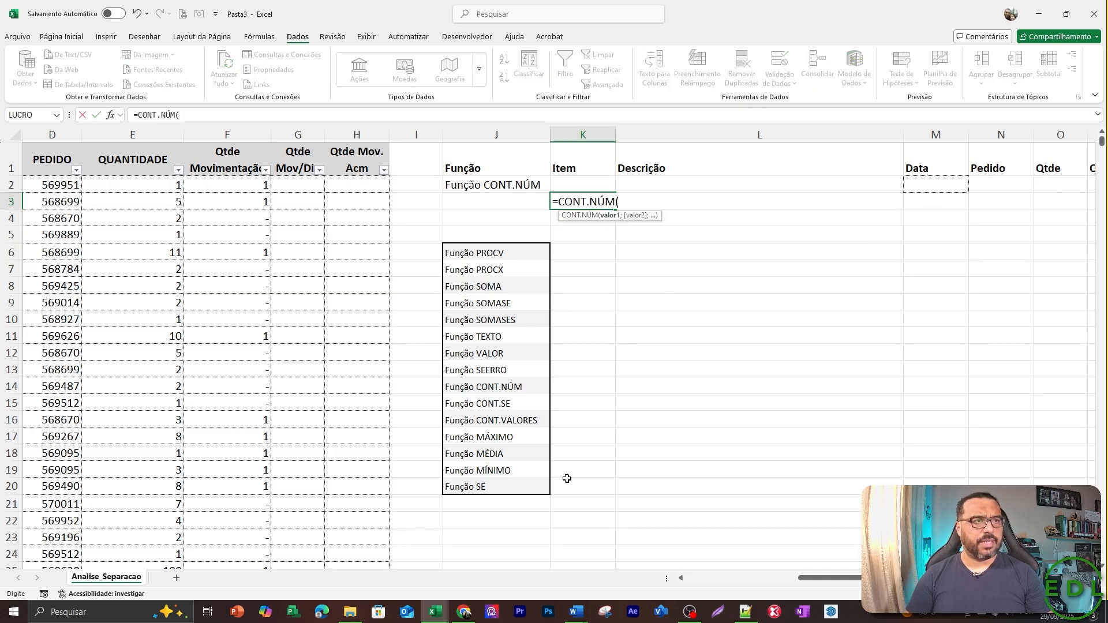
{"action": "key", "text": "Left"}
{"action": "key", "text": "Left"}
{"action": "key", "text": "Left"}
{"action": "key", "text": "Left"}
{"action": "key", "text": "Left"}
{"action": "key", "text": "Left"}
{"action": "key", "text": "Left"}
{"action": "key", "text": "Left"}
{"action": "key", "text": "Left"}
{"action": "key", "text": "Left"}
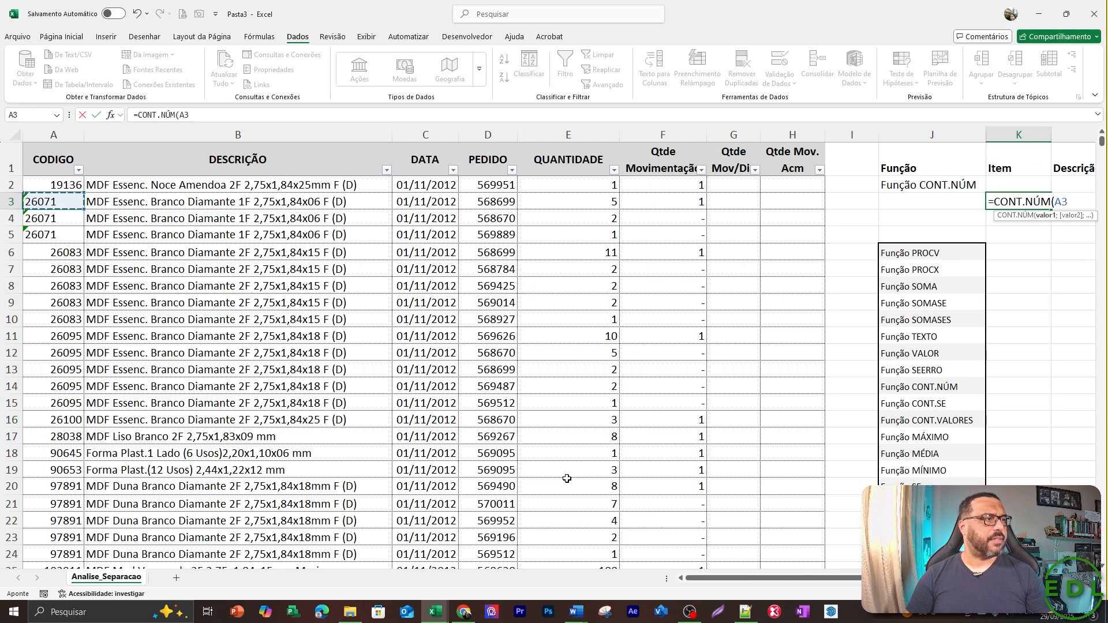
{"action": "key", "text": "ctrl+space"}
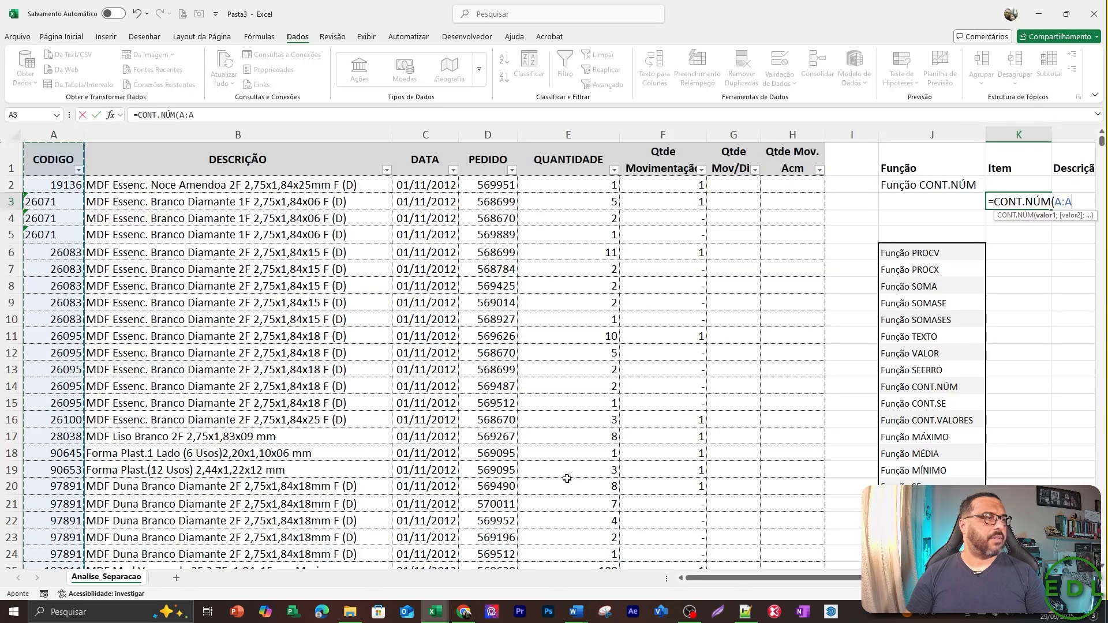
{"action": "type", "text": ")"}
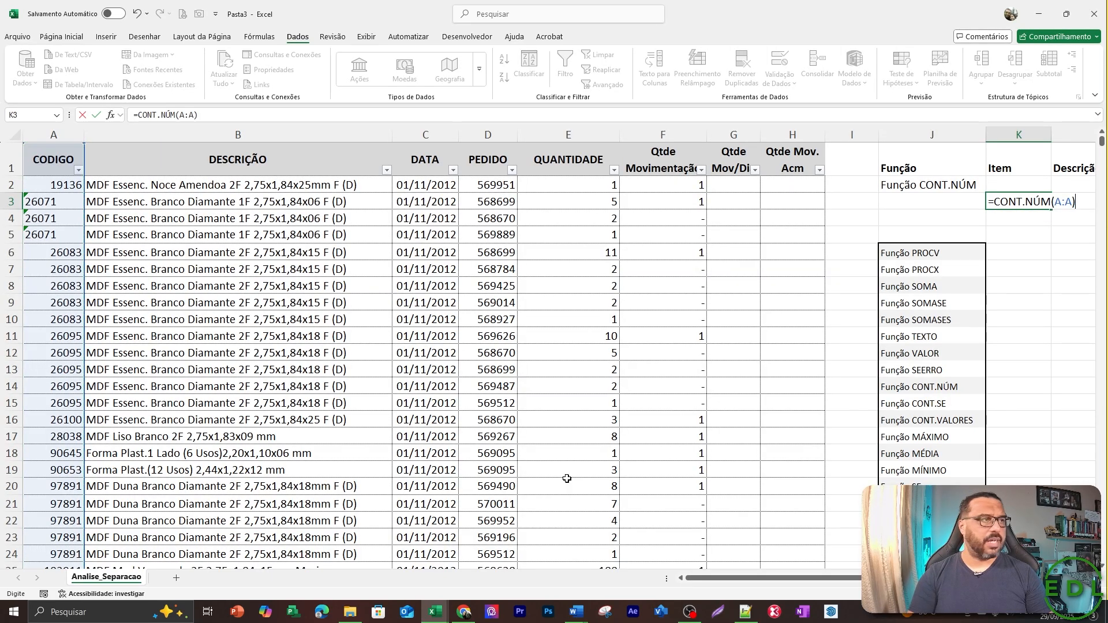
{"action": "key", "text": "Return"}
{"action": "key", "text": "Up"}
{"action": "key", "text": "Right"}
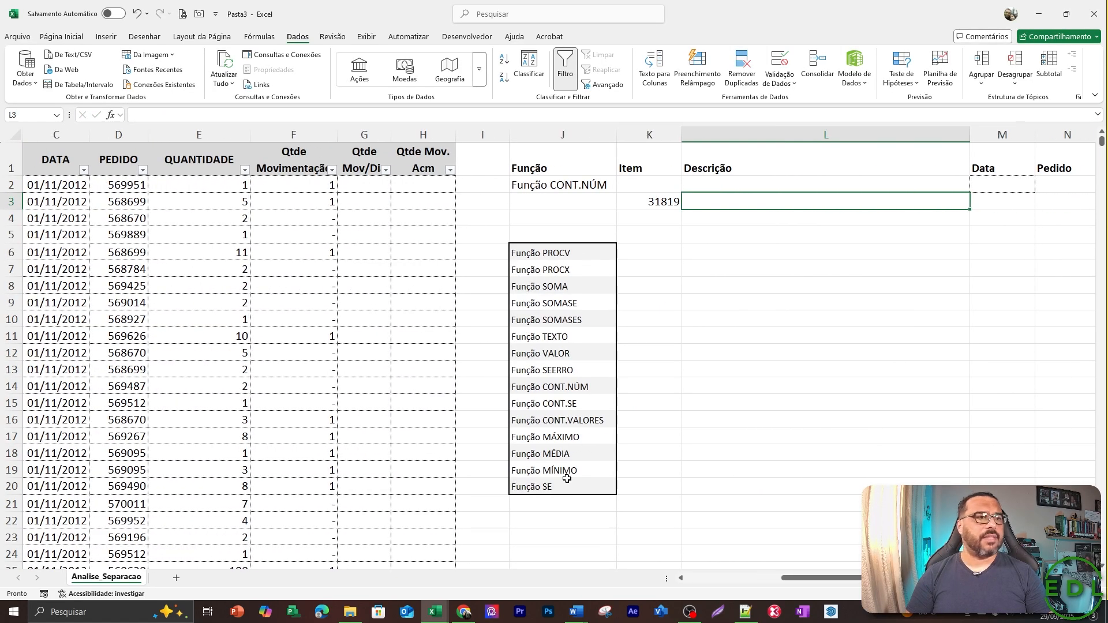
{"action": "key", "text": "Left"}
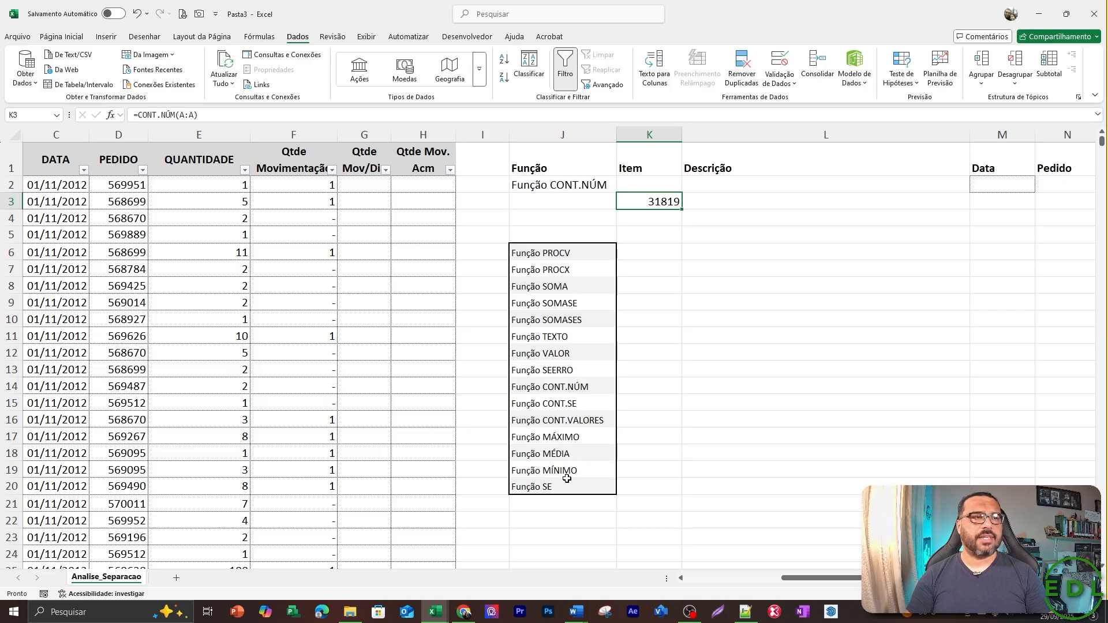
Change the function name in J2 to "Função CONT.VALORES".
{"action": "key", "text": "Left"}
{"action": "key", "text": "Up"}
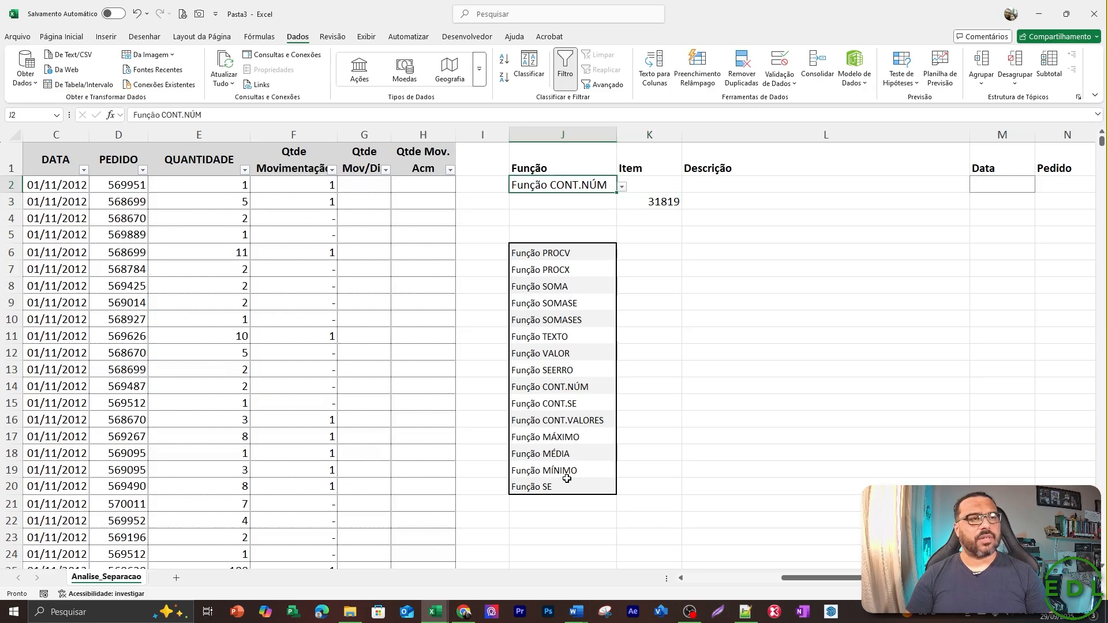
{"action": "key", "text": "alt+Down"}
{"action": "key", "text": "Down"}
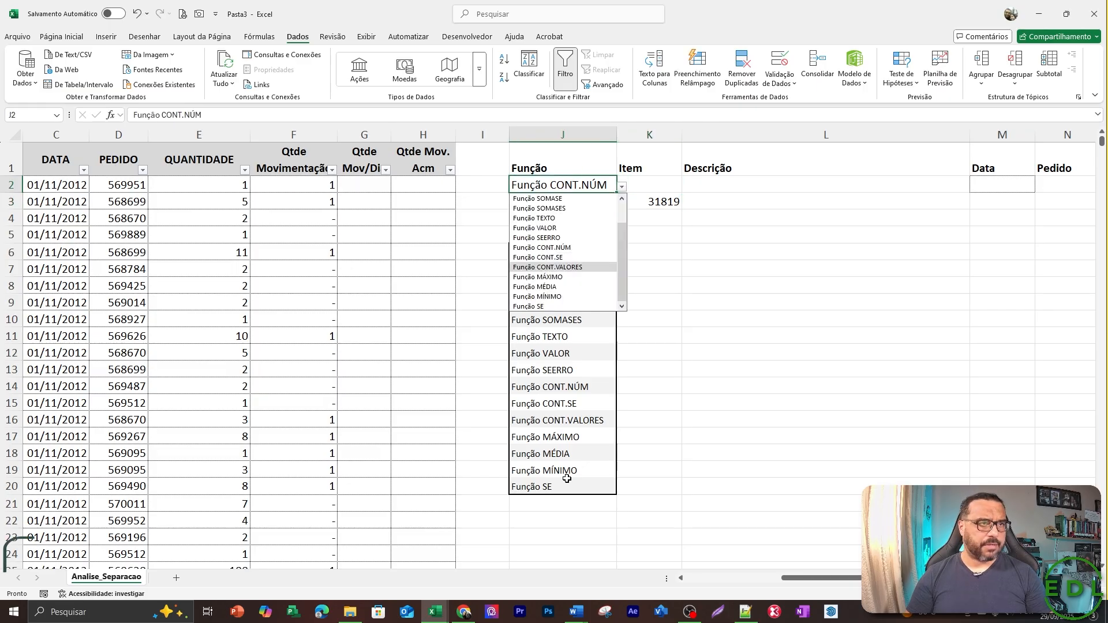
{"action": "key", "text": "Return"}
Enter the formula =CONT.VALORES(A2:A31823) in K4 to count the filled cells of the CODIGO column.
{"action": "key", "text": "Down"}
{"action": "key", "text": "Down"}
{"action": "key", "text": "Right"}
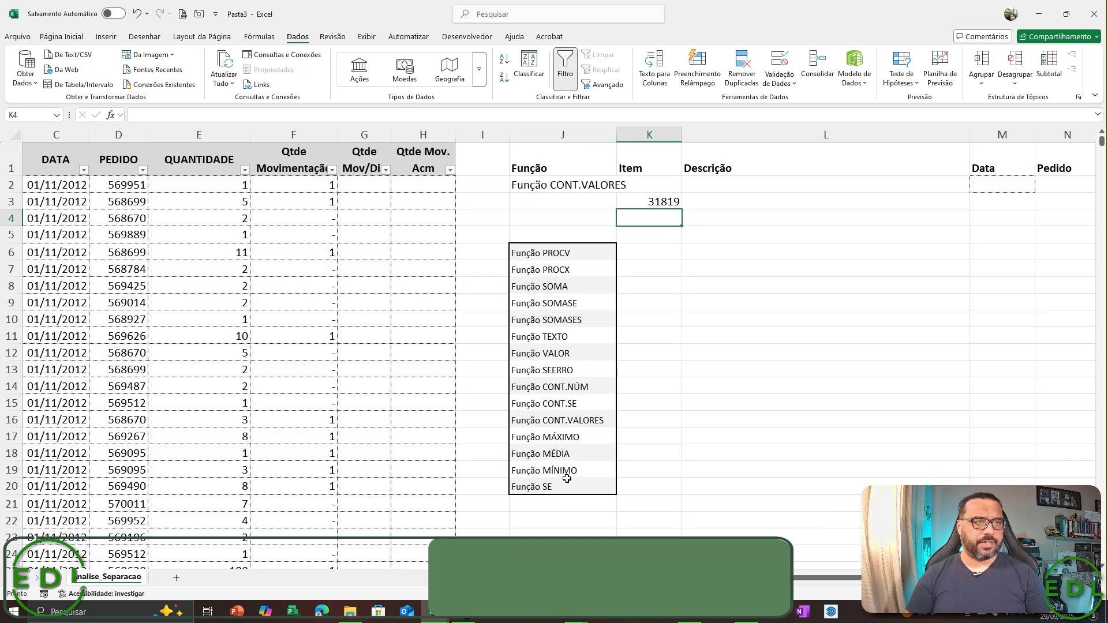
{"action": "type", "text": "=cont"}
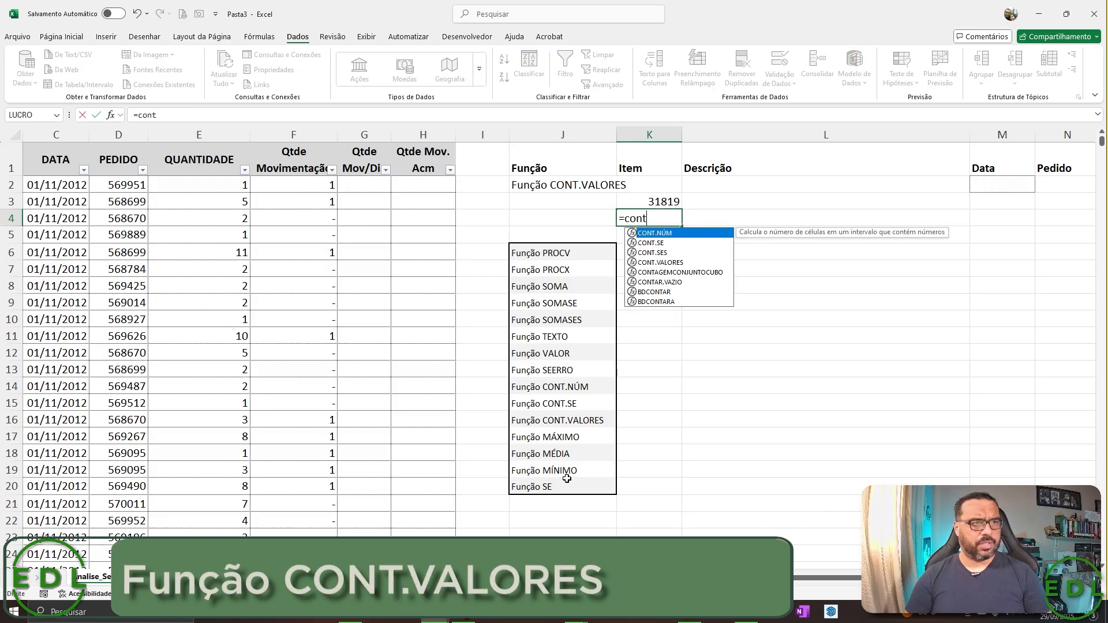
{"action": "key", "text": "Down"}
{"action": "key", "text": "Down"}
{"action": "key", "text": "Down"}
{"action": "key", "text": "Tab"}
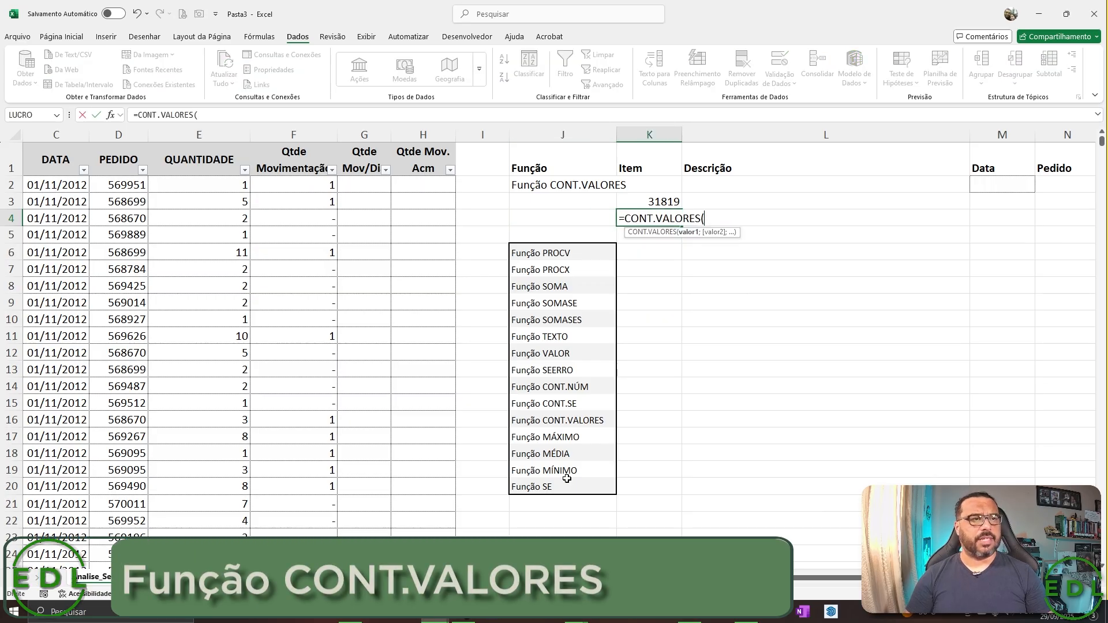
{"action": "key", "text": "Left"}
{"action": "key", "text": "Home"}
{"action": "key", "text": "ctrl+space"}
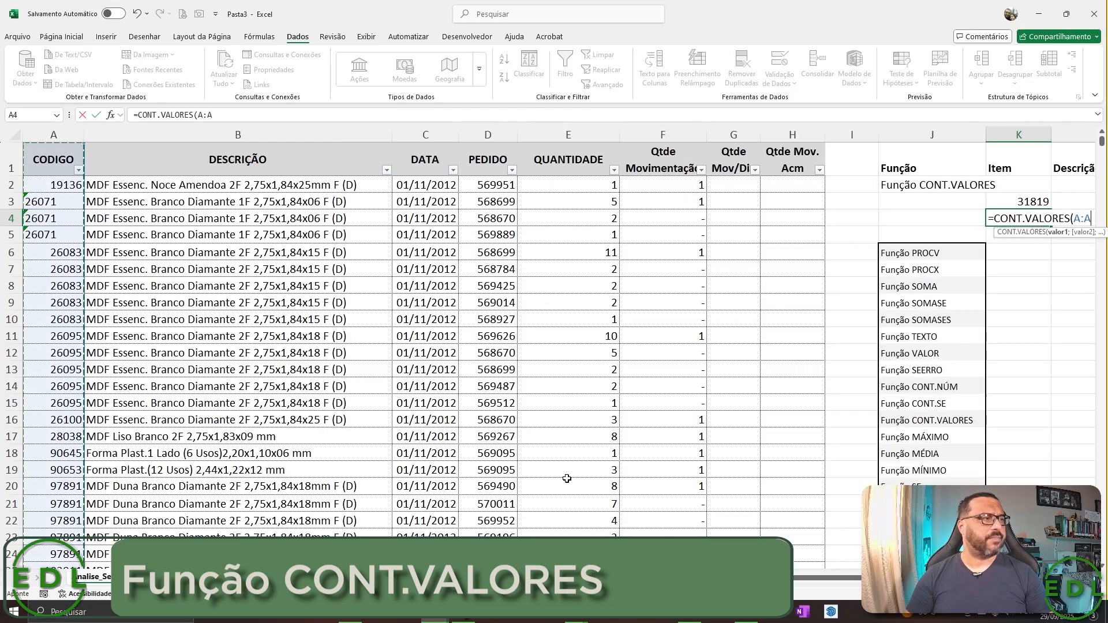
{"action": "key", "text": "Up"}
{"action": "key", "text": "Up"}
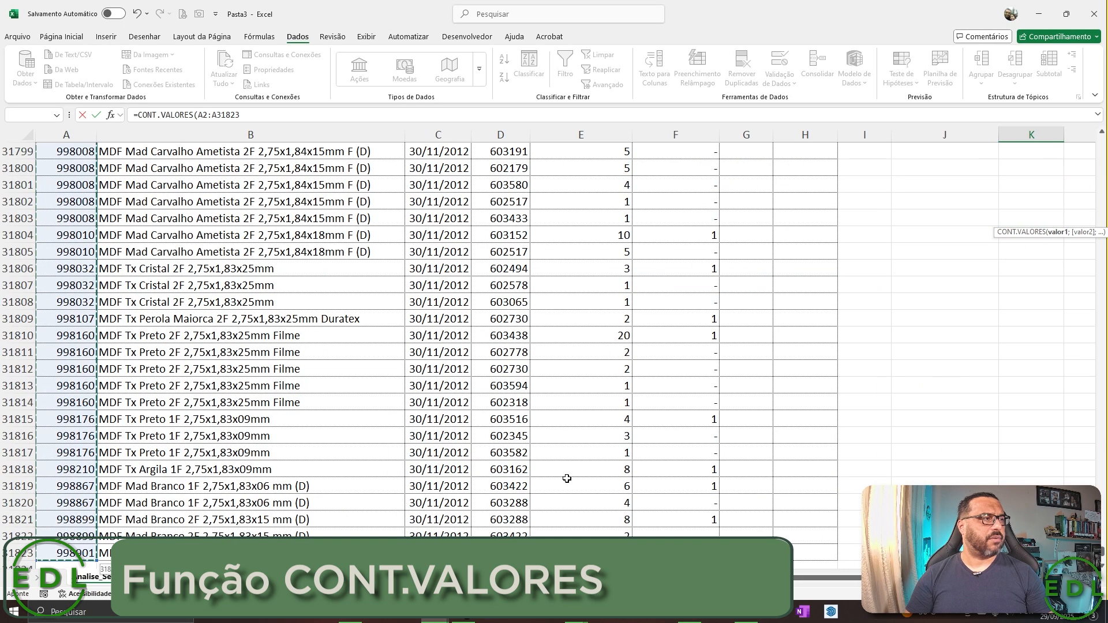
{"action": "key", "text": "ctrl+shift+Down"}
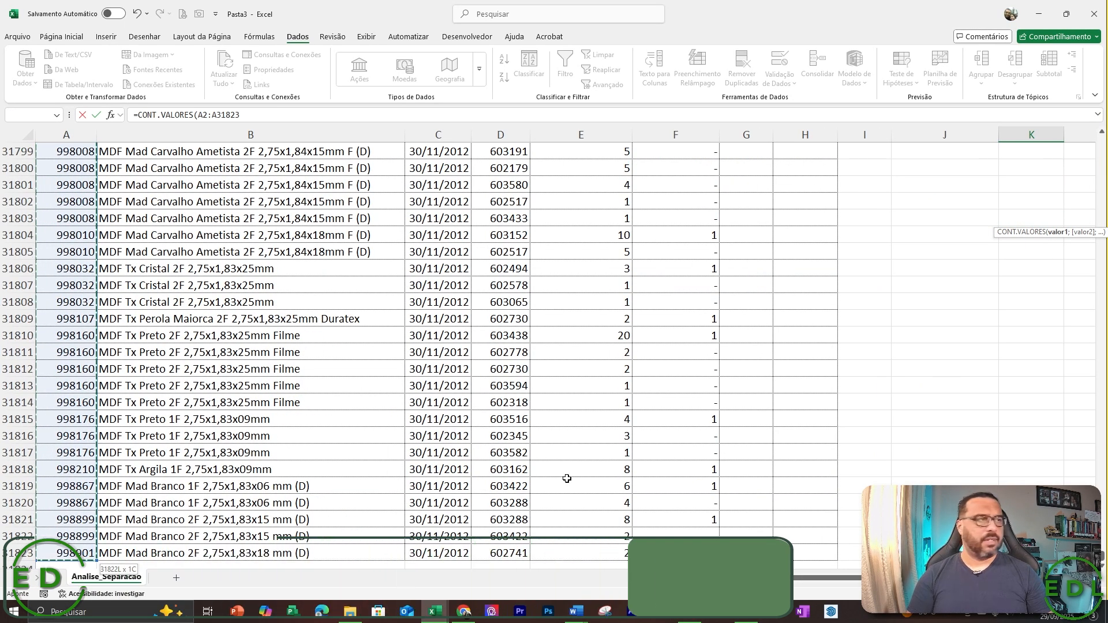
{"action": "key", "text": "ctrl+Return"}
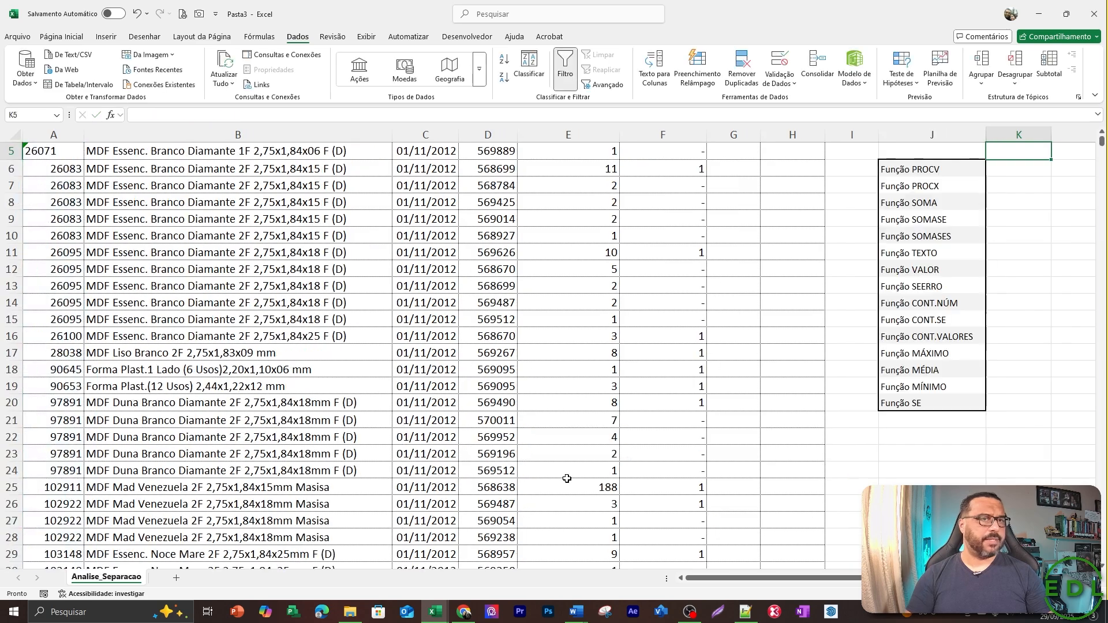
{"action": "scroll", "coordinate": [567, 479], "scroll_direction": "up", "scroll_amount": 1}
{"action": "scroll", "coordinate": [567, 478], "scroll_direction": "right", "scroll_amount": 2}
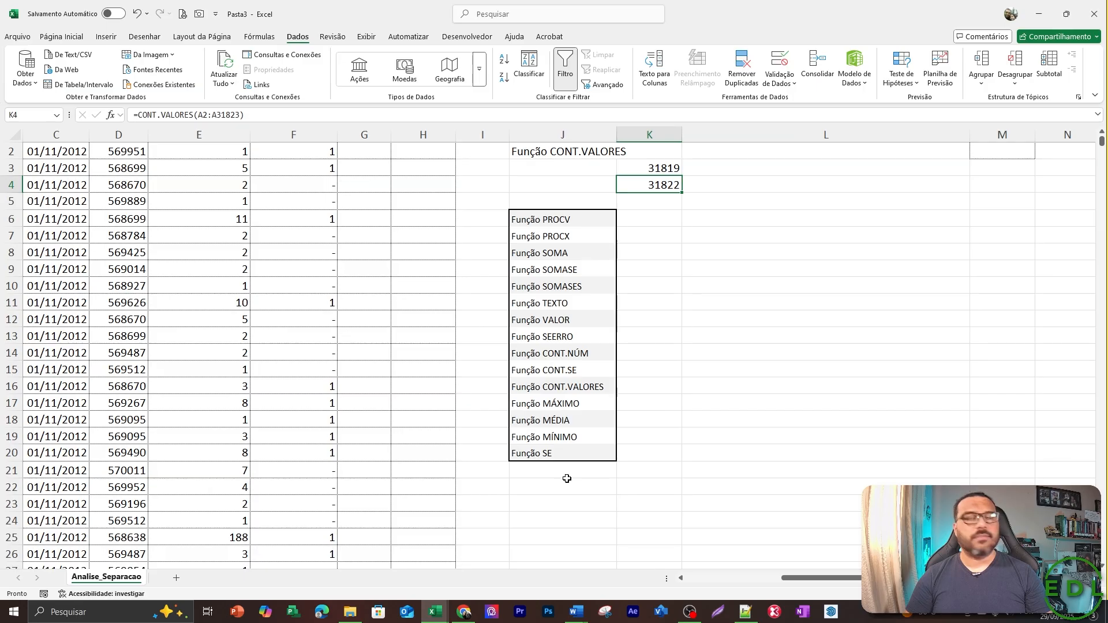
Select the text-stored codes in A3:A5 of the CODIGO column to examine them.
{"action": "key", "text": "Left"}
{"action": "key", "text": "Left"}
{"action": "key", "text": "Left"}
{"action": "key", "text": "Left"}
{"action": "key", "text": "Left"}
{"action": "key", "text": "Left"}
{"action": "key", "text": "Left"}
{"action": "key", "text": "Left"}
{"action": "key", "text": "Left"}
{"action": "key", "text": "Left"}
{"action": "key", "text": "Up"}
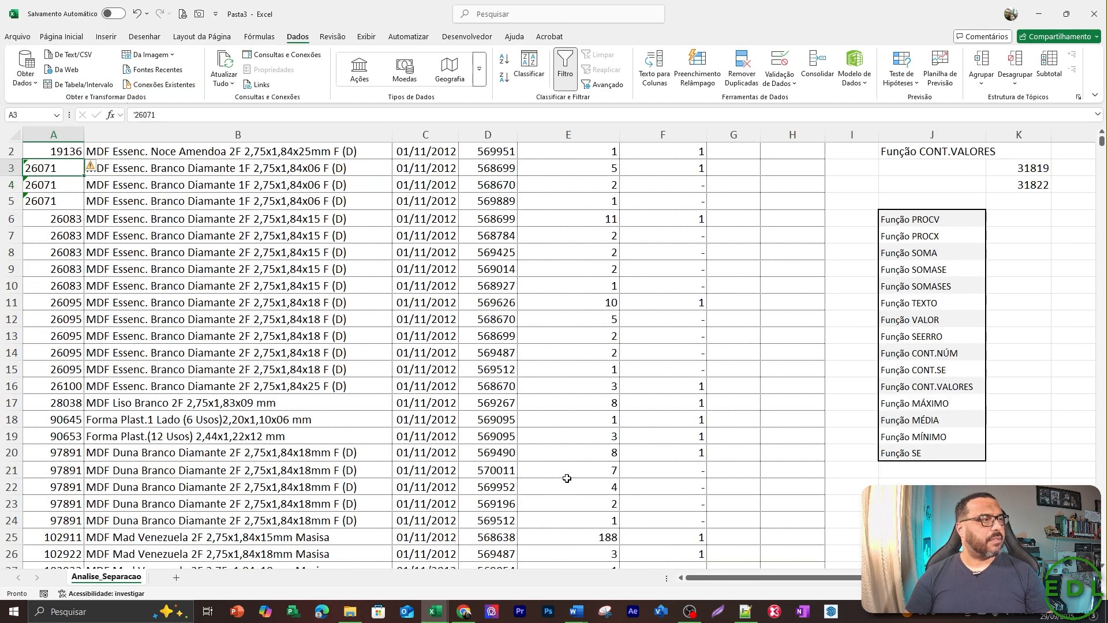
{"action": "key", "text": "shift+Down"}
{"action": "key", "text": "shift+Down"}
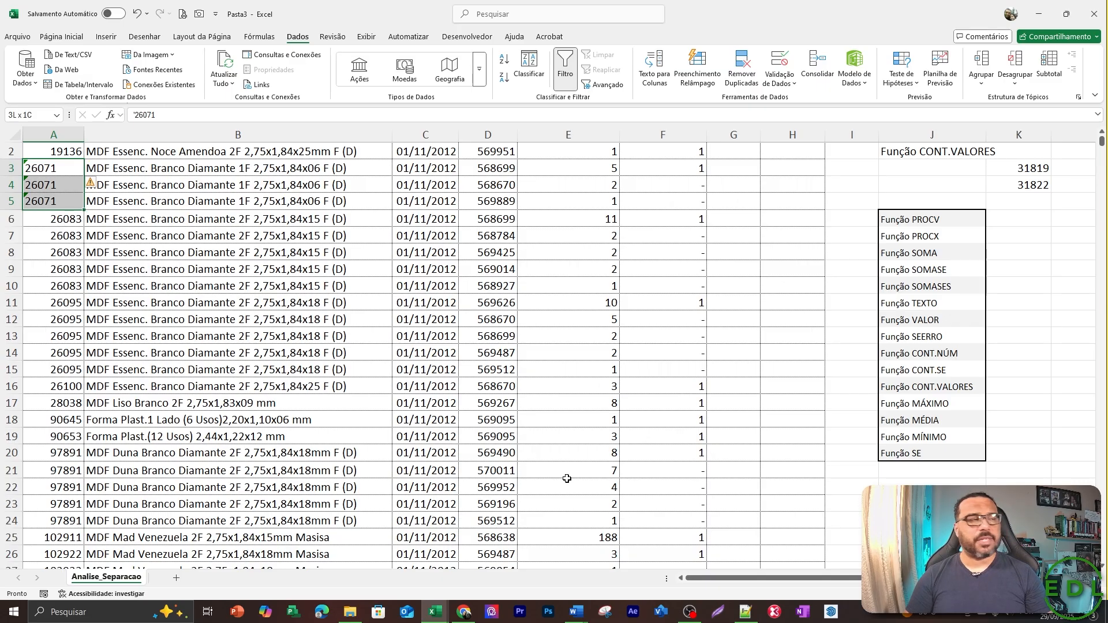
Switch the function name in J2 to "Função CONT.NÚM".
{"action": "key", "text": "Right"}
{"action": "key", "text": "Right"}
{"action": "key", "text": "Right"}
{"action": "key", "text": "Right"}
{"action": "key", "text": "Right"}
{"action": "key", "text": "Right"}
{"action": "key", "text": "Right"}
{"action": "key", "text": "Right"}
{"action": "key", "text": "Right"}
{"action": "key", "text": "Right"}
{"action": "key", "text": "Right"}
{"action": "key", "text": "Up"}
{"action": "key", "text": "Up"}
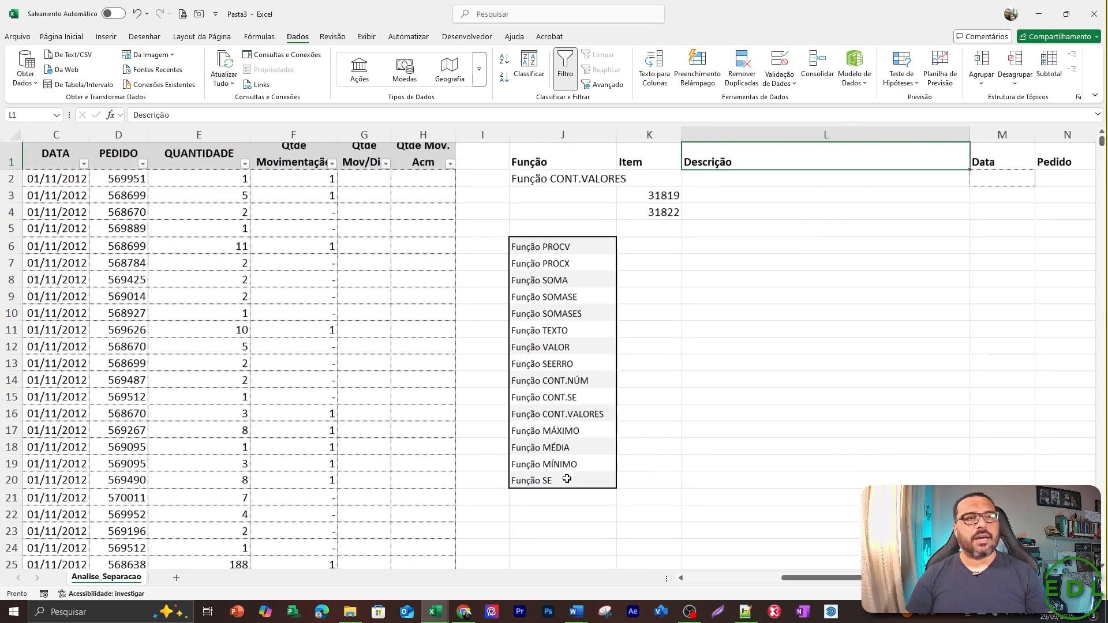
{"action": "key", "text": "Left"}
{"action": "key", "text": "Down"}
{"action": "key", "text": "Left"}
{"action": "key", "text": "alt+Down"}
{"action": "key", "text": "Down"}
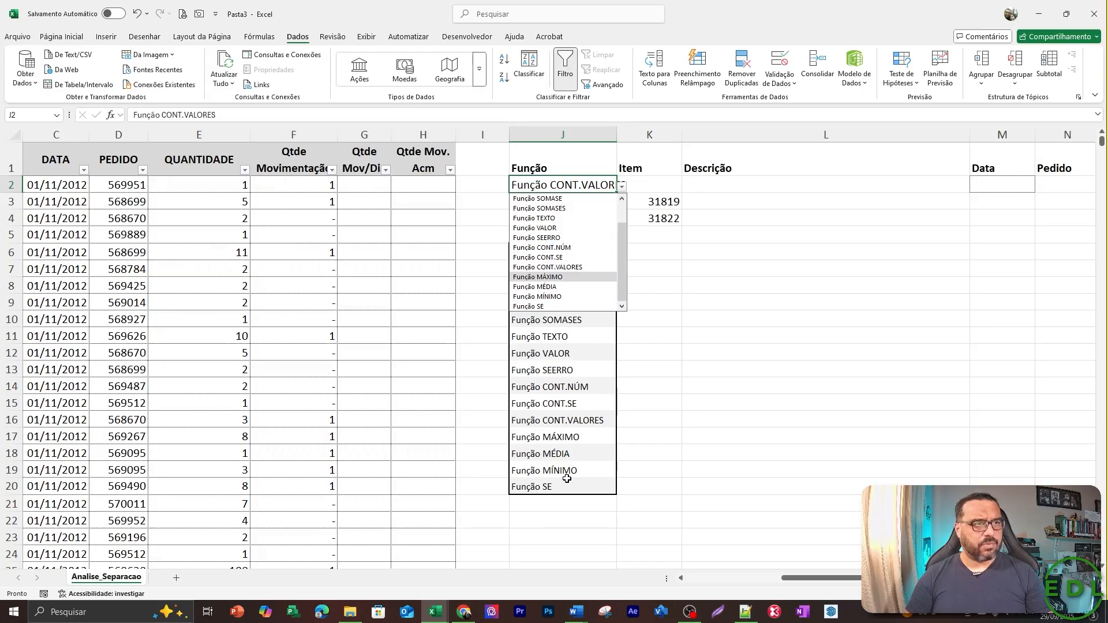
{"action": "key", "text": "Up"}
{"action": "key", "text": "Up"}
{"action": "key", "text": "Up"}
{"action": "key", "text": "Return"}
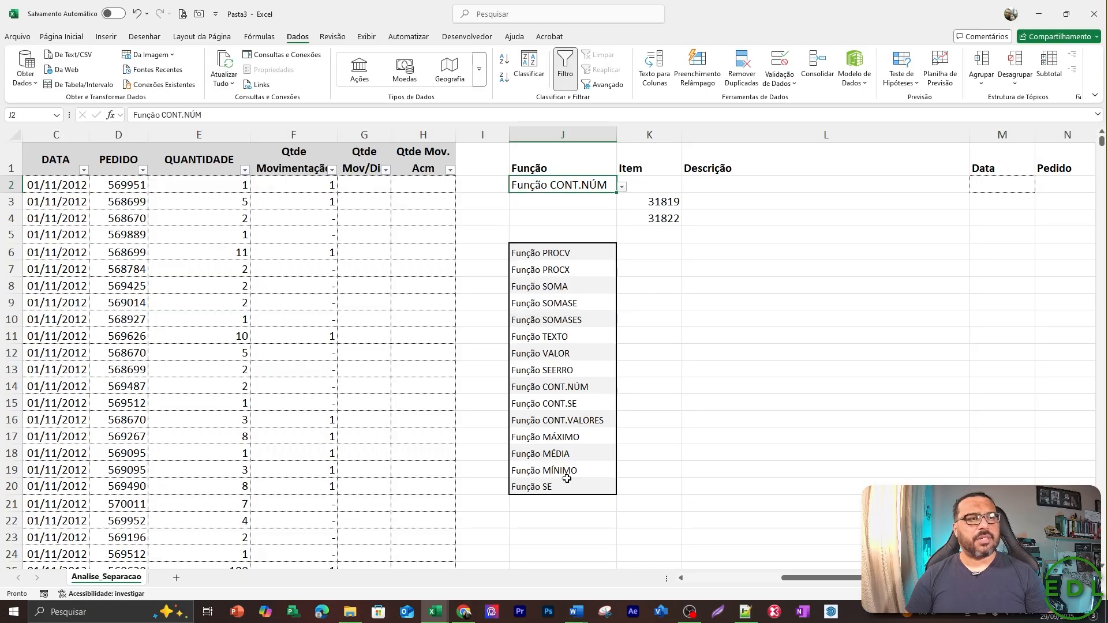
{"action": "key", "text": "Down"}
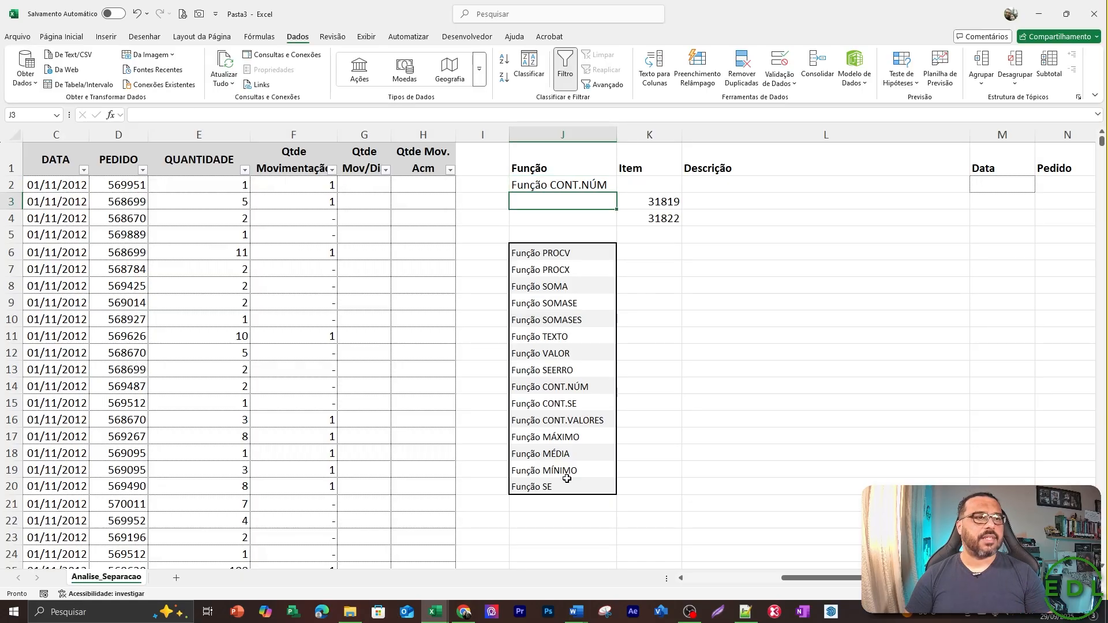
{"action": "key", "text": "Up"}
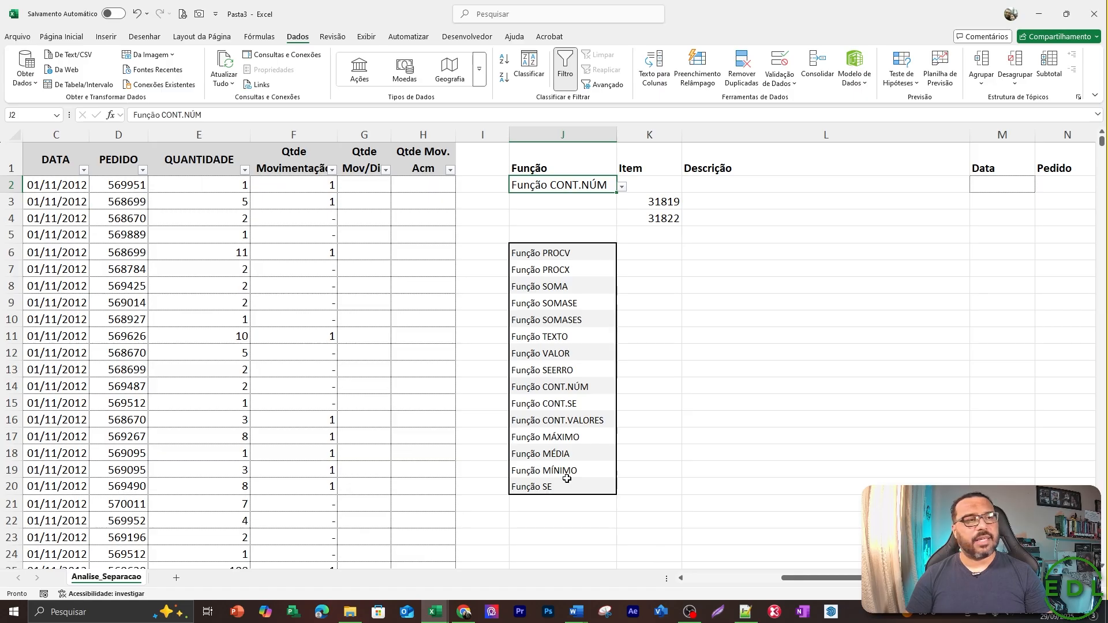
Set the function name in J2 back to "Função CONT.VALORES".
{"action": "key", "text": "alt+Down"}
{"action": "key", "text": "Down"}
{"action": "key", "text": "Down"}
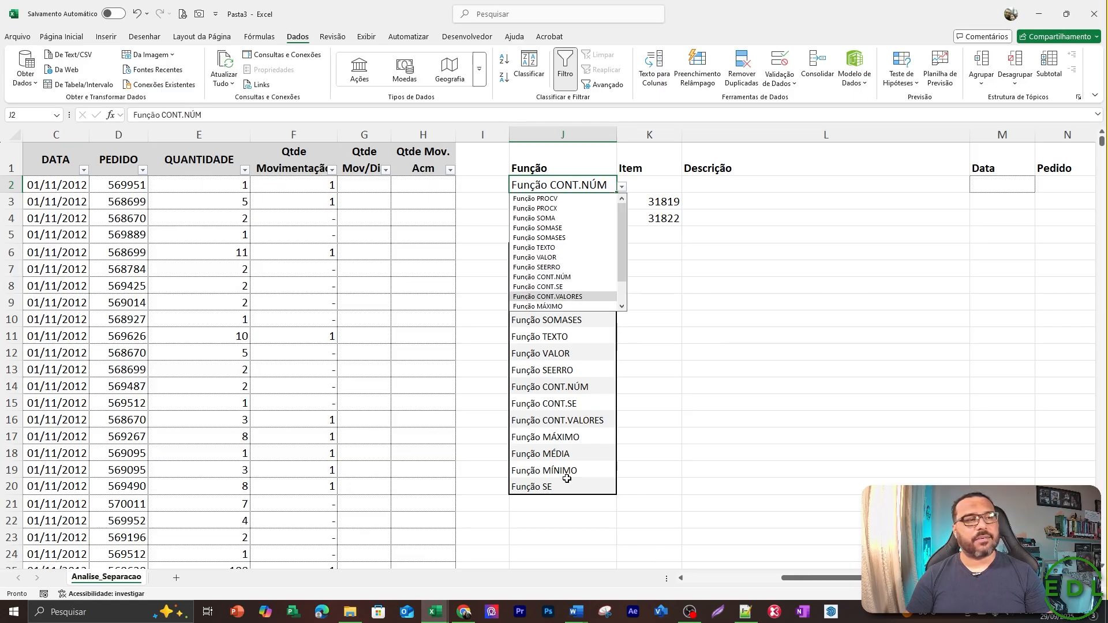
{"action": "key", "text": "Return"}
{"action": "key", "text": "Down"}
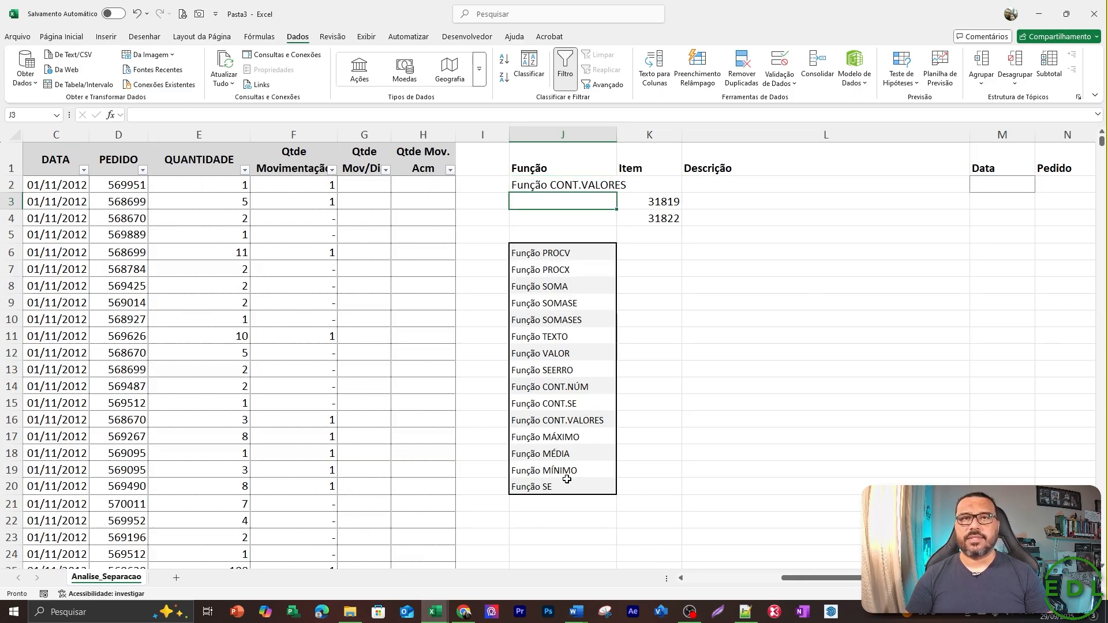
Select K3:K4 to compare the CONT.NÚM and CONT.VALORES results.
{"action": "key", "text": "Down"}
{"action": "key", "text": "Right"}
{"action": "key", "text": "Up"}
{"action": "key", "text": "shift+Down"}
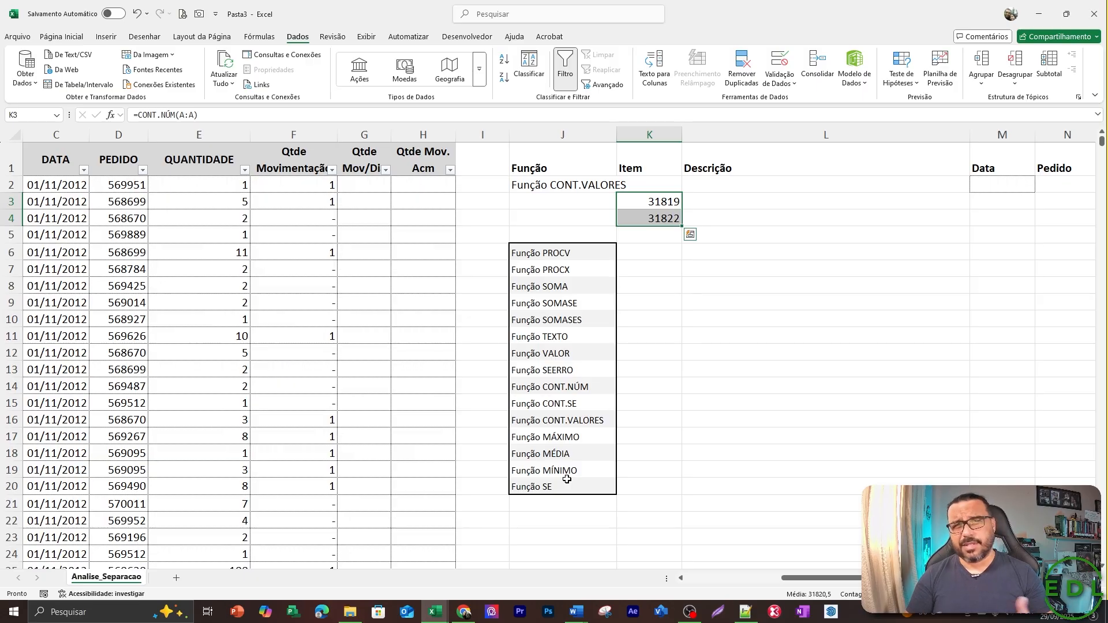
Clear the two count formulas in K3:K4.
{"action": "key", "text": "Left"}
{"action": "key", "text": "Left"}
{"action": "key", "text": "Up"}
{"action": "key", "text": "Right"}
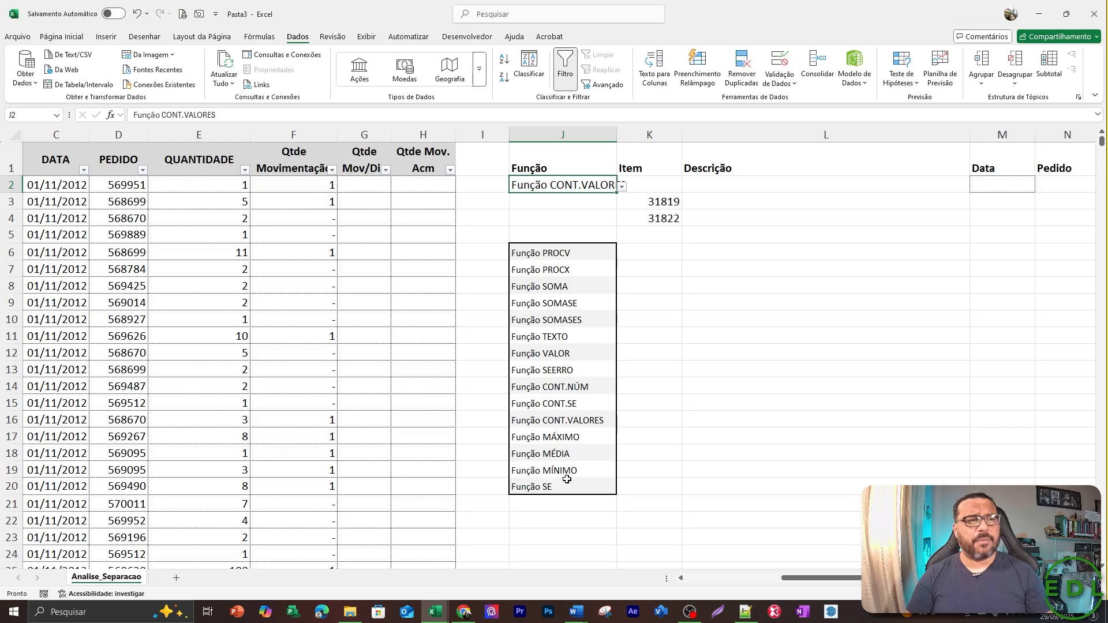
{"action": "key", "text": "Down"}
{"action": "key", "text": "Right"}
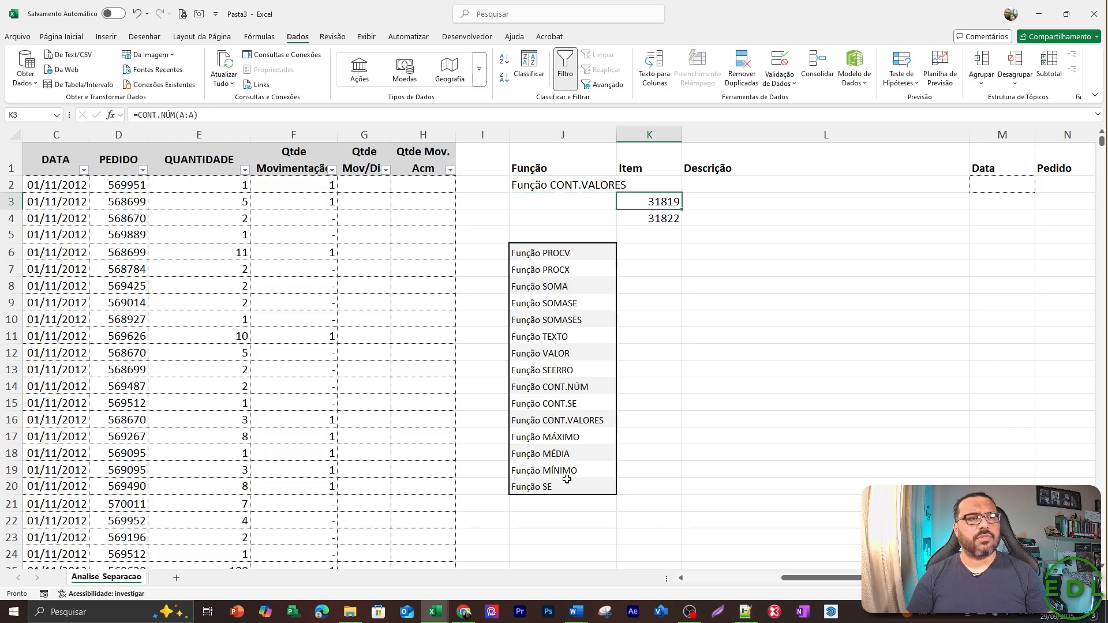
{"action": "key", "text": "shift+Down"}
{"action": "key", "text": "Delete"}
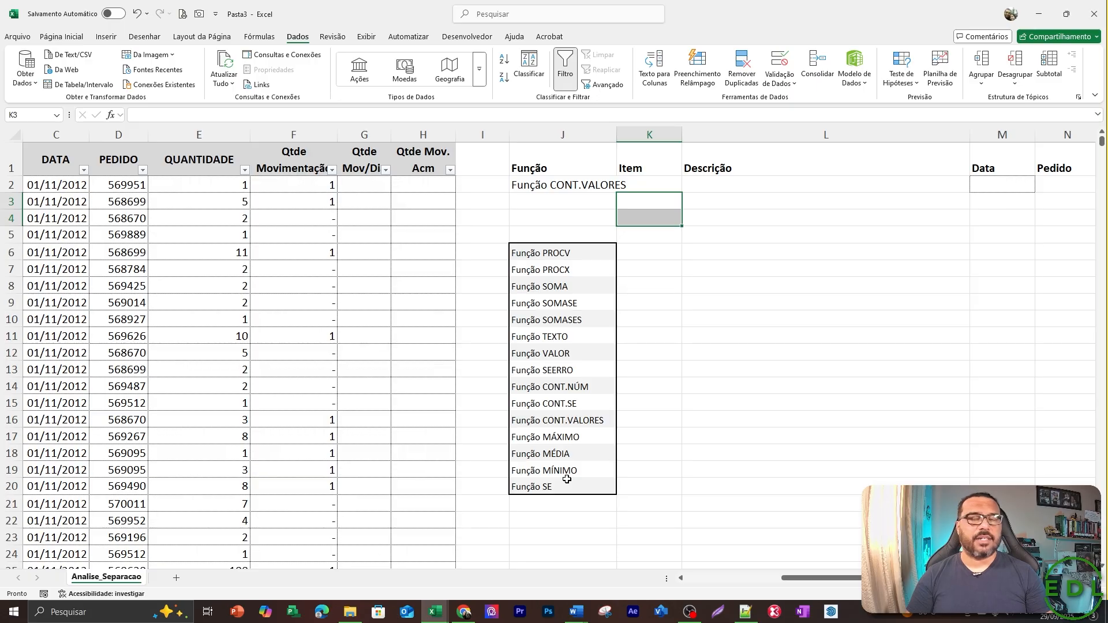
Choose "Função CONT.SE" as the function name in J2.
{"action": "key", "text": "Up"}
{"action": "key", "text": "Left"}
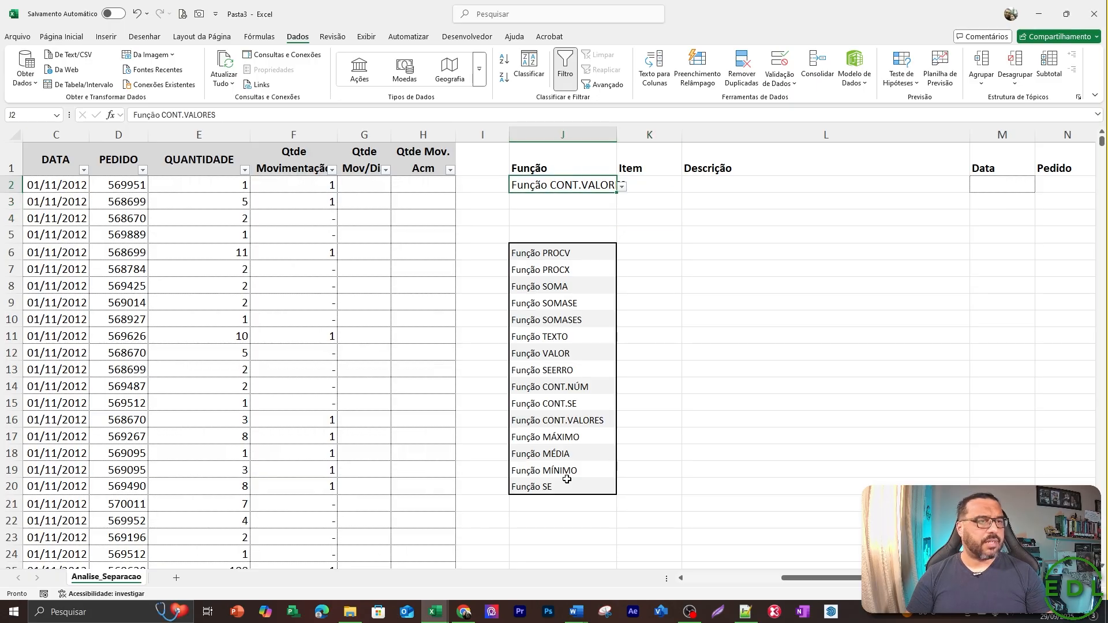
{"action": "key", "text": "alt+Down"}
{"action": "key", "text": "Up"}
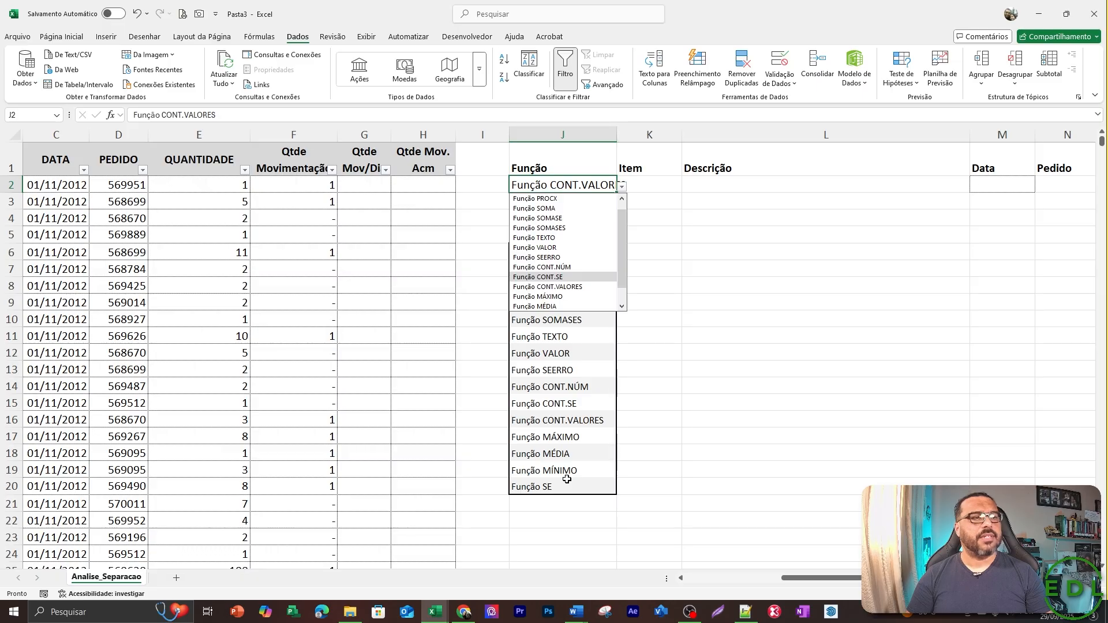
{"action": "key", "text": "Return"}
{"action": "key", "text": "Return"}
{"action": "key", "text": "Right"}
{"action": "key", "text": "Up"}
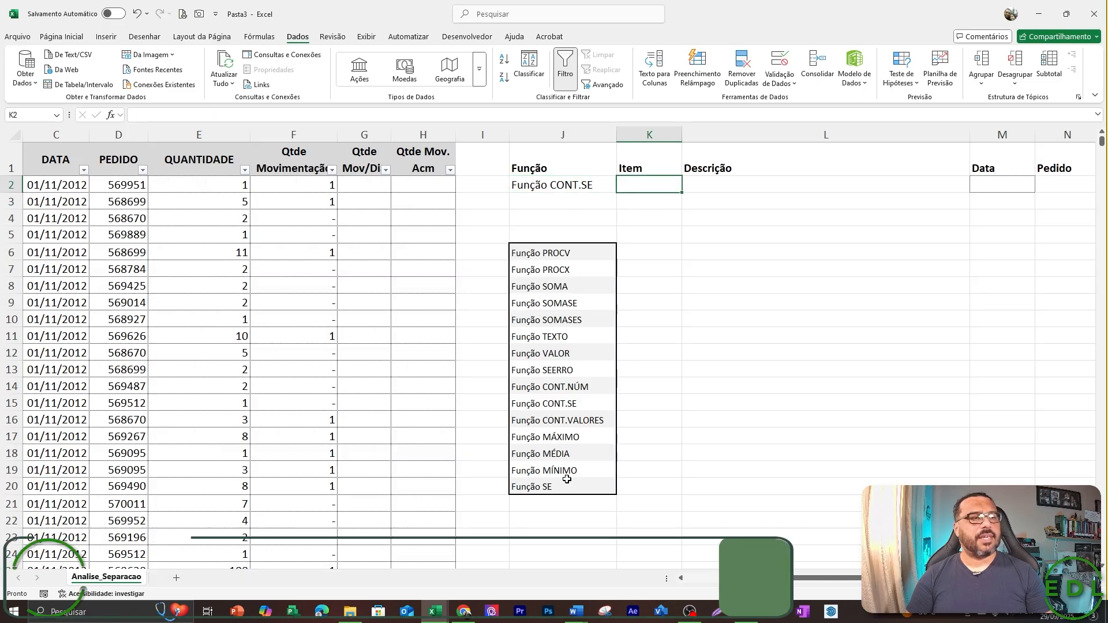
Convert the code in A3 from text to a number by removing its leading apostrophe.
{"action": "key", "text": "Home"}
{"action": "key", "text": "Right"}
{"action": "key", "text": "Left"}
{"action": "key", "text": "Down"}
{"action": "key", "text": "Down"}
{"action": "key", "text": "Down"}
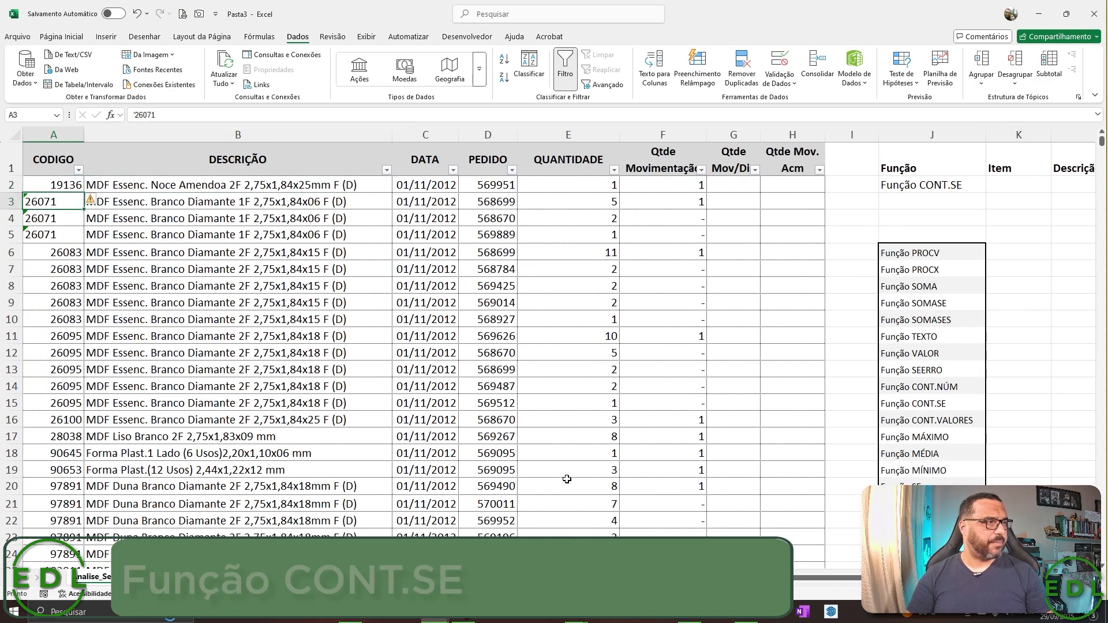
{"action": "key", "text": "Up"}
{"action": "key", "text": "Up"}
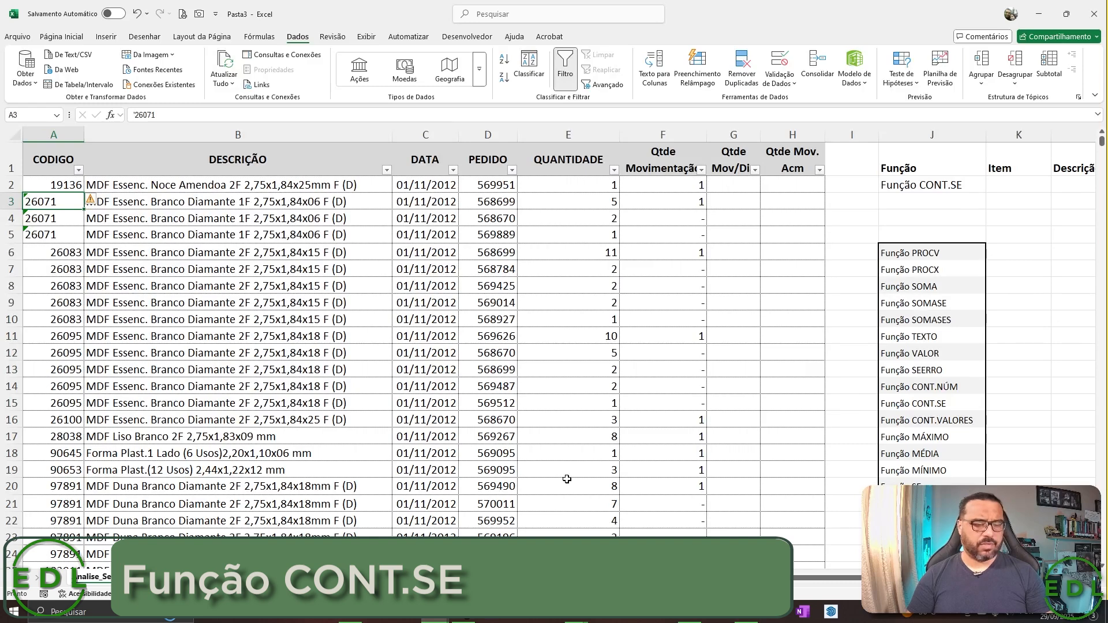
{"action": "key", "text": "F2"}
{"action": "key", "text": "Home"}
{"action": "key", "text": "Delete"}
{"action": "key", "text": "ctrl+Return"}
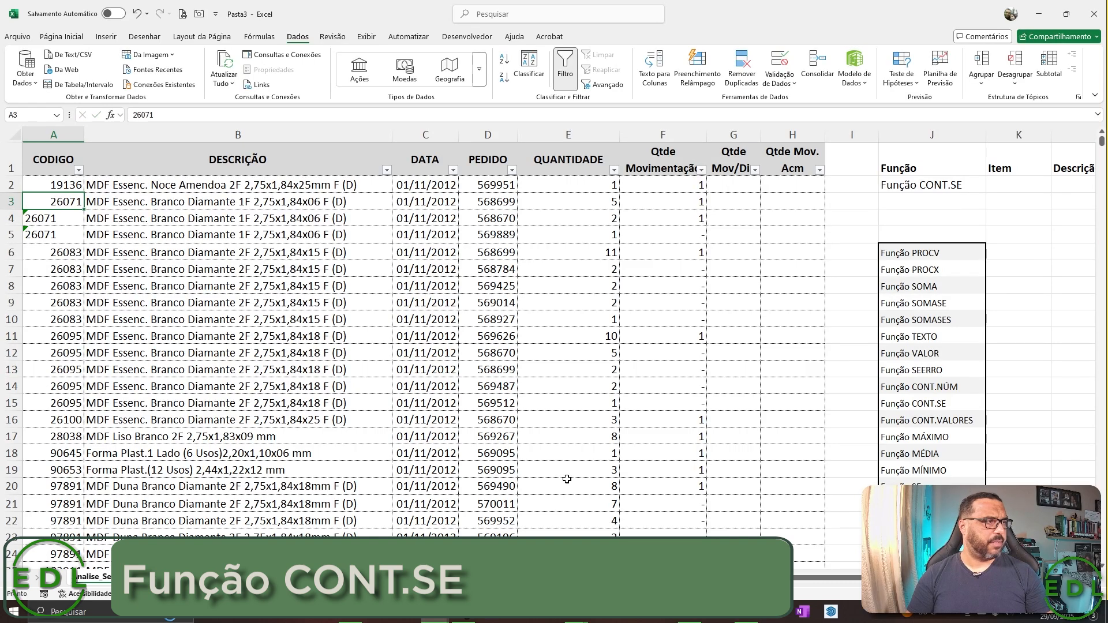
Copy the corrected code in A3 over the text-stored codes in A4:A5.
{"action": "key", "text": "ctrl+c"}
{"action": "key", "text": "shift+Down"}
{"action": "key", "text": "shift+Down"}
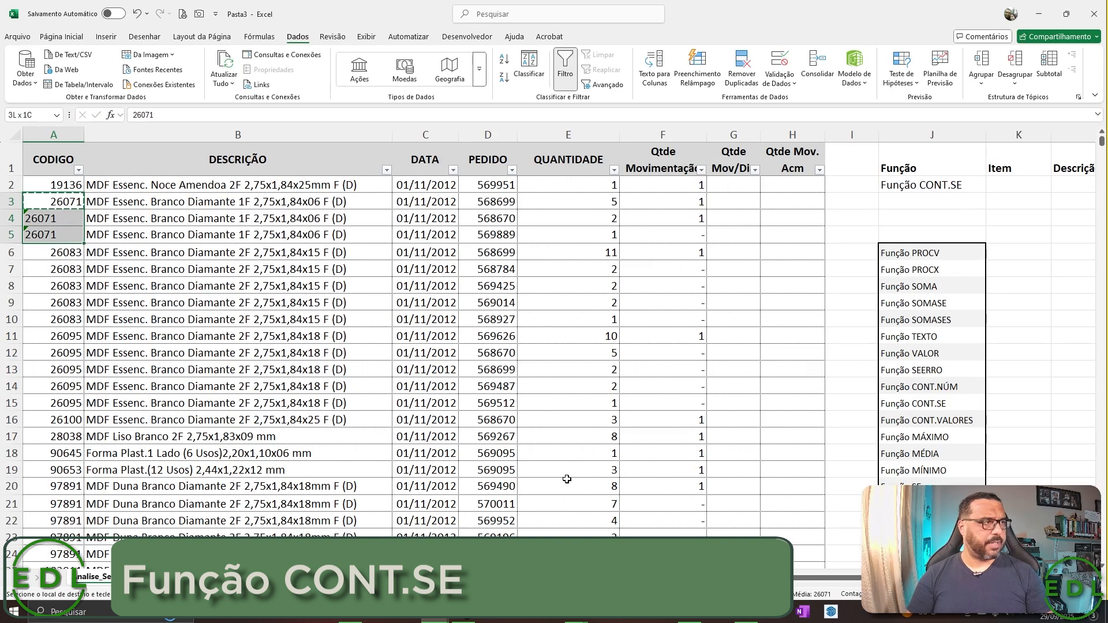
{"action": "key", "text": "ctrl+v"}
Copy the code 26083 from A6 and paste it as a value into the Item cell K2.
{"action": "key", "text": "Down"}
{"action": "key", "text": "Down"}
{"action": "key", "text": "Down"}
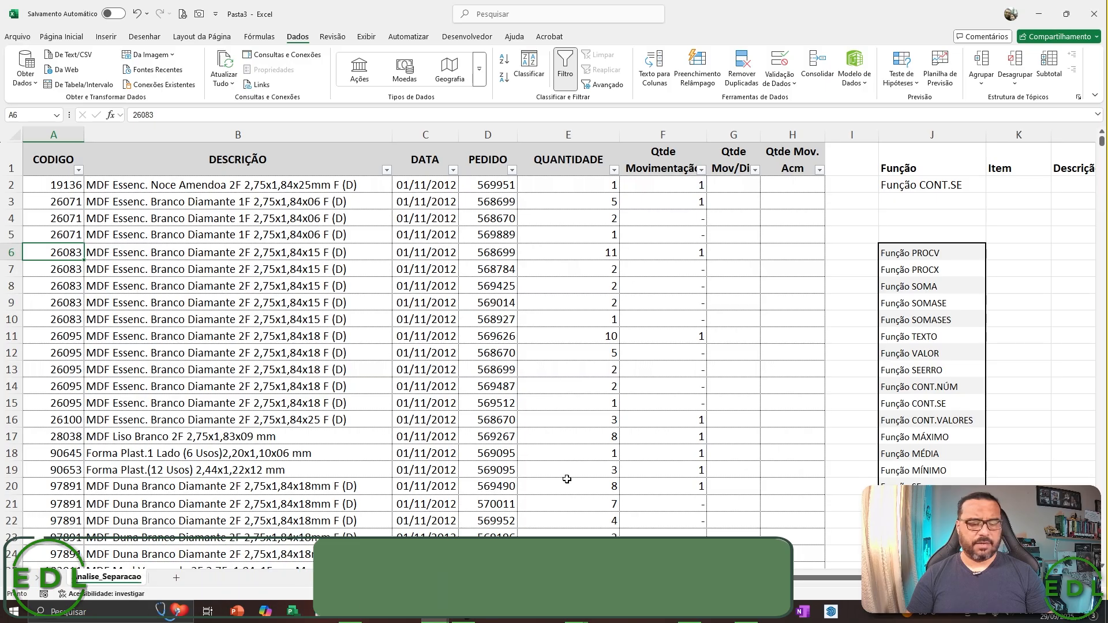
{"action": "key", "text": "ctrl+c"}
{"action": "key", "text": "Right"}
{"action": "key", "text": "Right"}
{"action": "key", "text": "Right"}
{"action": "key", "text": "Right"}
{"action": "key", "text": "Right"}
{"action": "key", "text": "Right"}
{"action": "key", "text": "Right"}
{"action": "key", "text": "Right"}
{"action": "key", "text": "Right"}
{"action": "key", "text": "Right"}
{"action": "key", "text": "Right"}
{"action": "key", "text": "Right"}
{"action": "key", "text": "Right"}
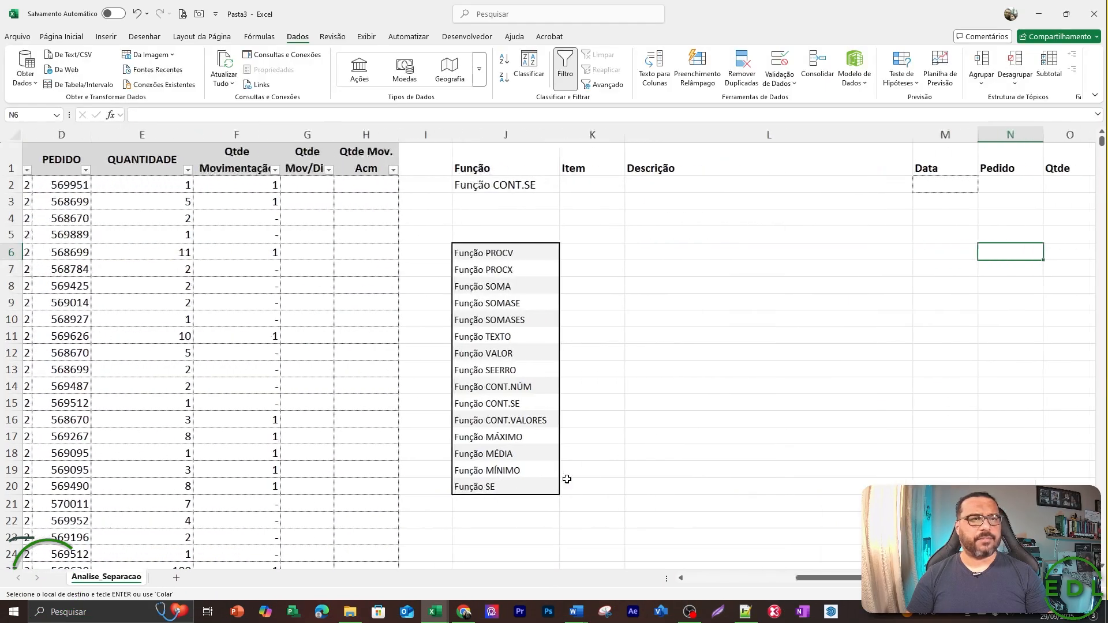
{"action": "key", "text": "Left"}
{"action": "key", "text": "Left"}
{"action": "key", "text": "Up"}
{"action": "key", "text": "Left"}
{"action": "key", "text": "Up"}
{"action": "key", "text": "Up"}
{"action": "key", "text": "Up"}
{"action": "key", "text": "alt+c"}
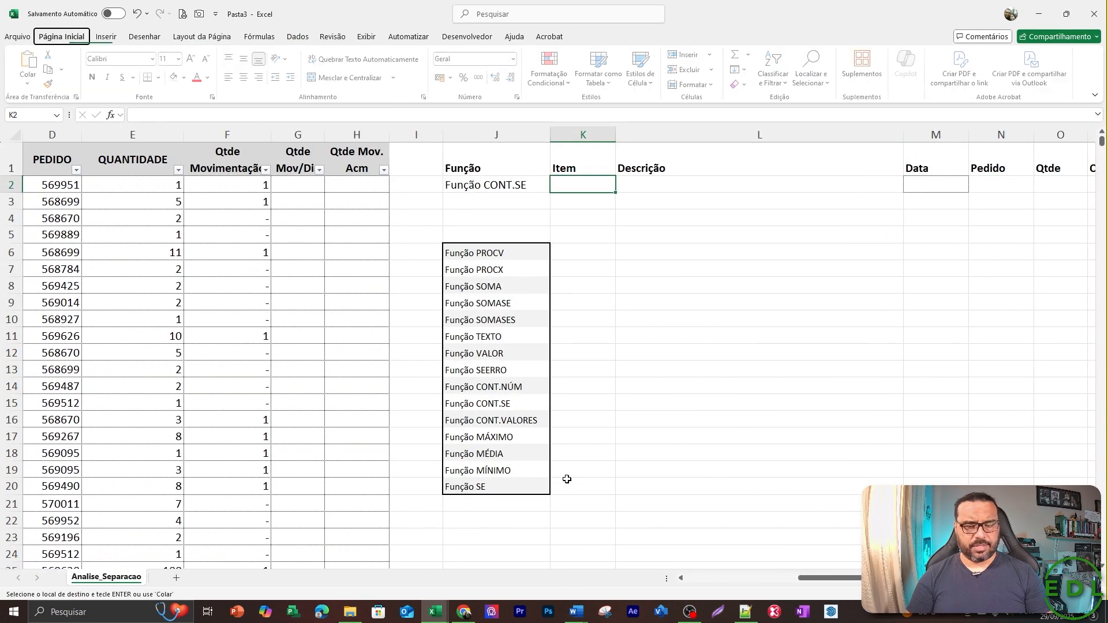
{"action": "key", "text": "v"}
{"action": "key", "text": "v"}
{"action": "key", "text": "Escape"}
Clear the value in P2 and the duplicate Qtde header in P1.
{"action": "key", "text": "Right"}
{"action": "key", "text": "Right"}
{"action": "key", "text": "Right"}
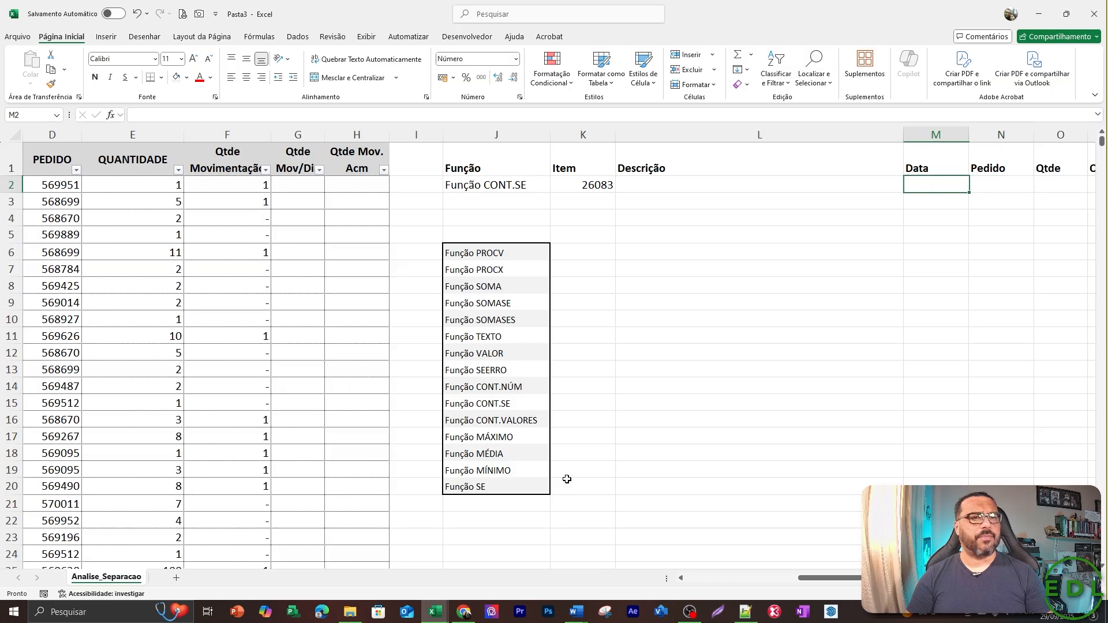
{"action": "key", "text": "Right"}
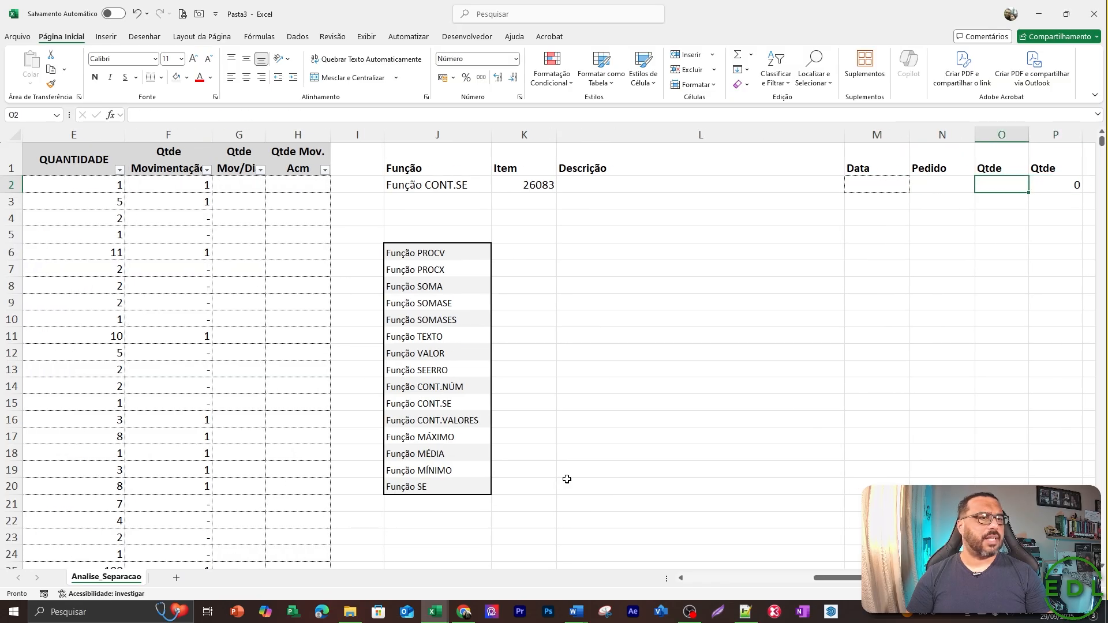
{"action": "key", "text": "Right"}
{"action": "key", "text": "Delete"}
{"action": "key", "text": "Right"}
{"action": "key", "text": "Left"}
{"action": "key", "text": "Left"}
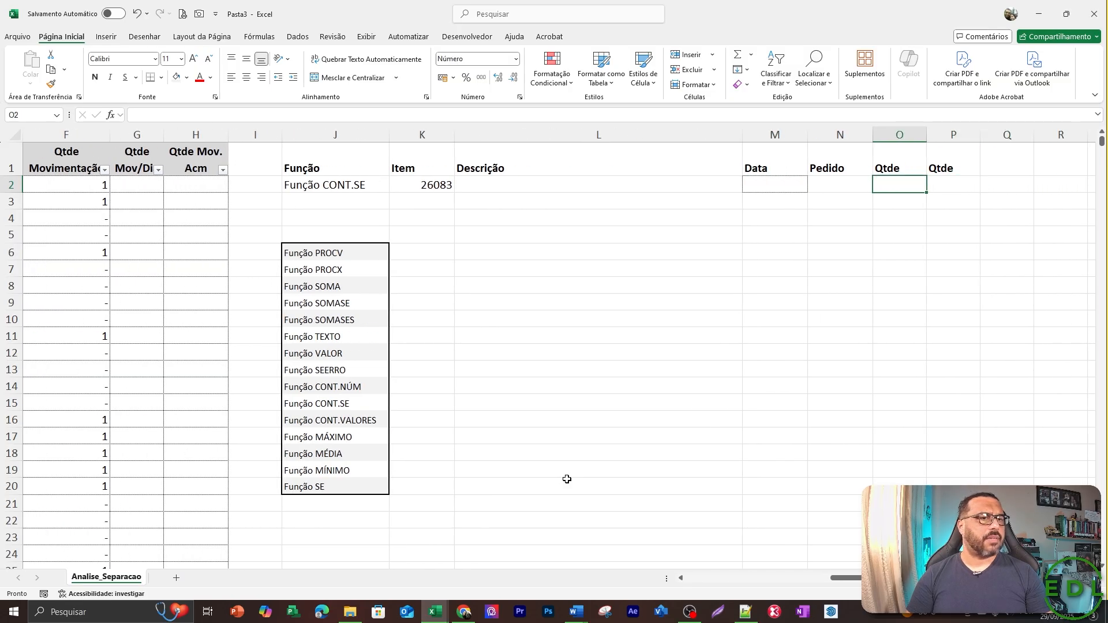
{"action": "key", "text": "Right"}
{"action": "key", "text": "Up"}
{"action": "key", "text": "Left"}
{"action": "key", "text": "Down"}
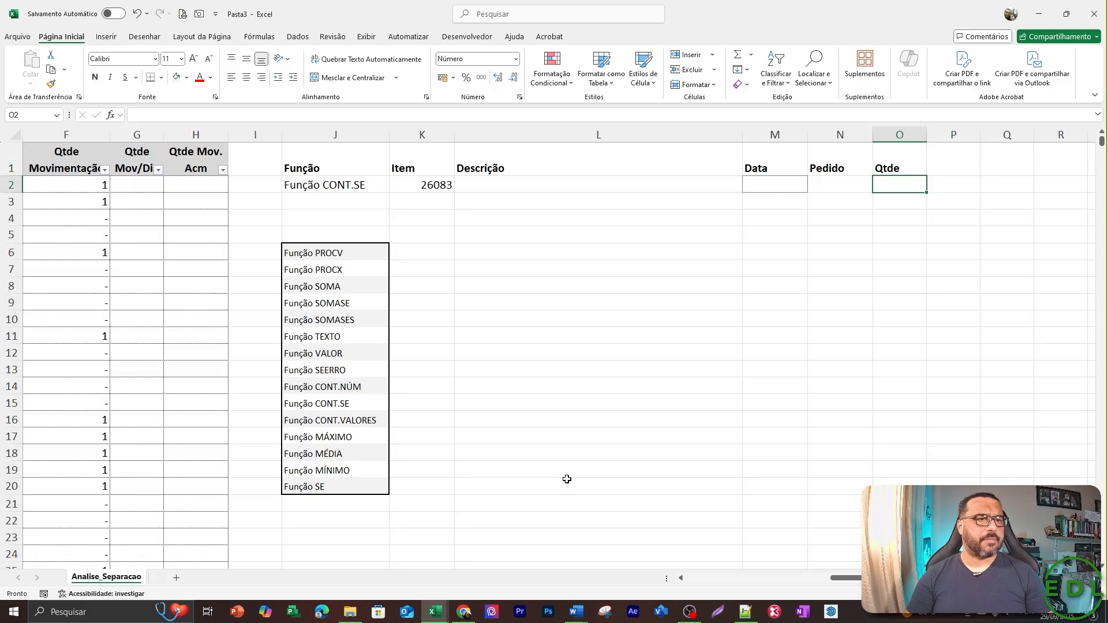
Enter =CONT.SE(A:A;K2) in the Qtde cell O2 to count the occurrences of the item code in column A.
{"action": "type", "text": "=cont"}
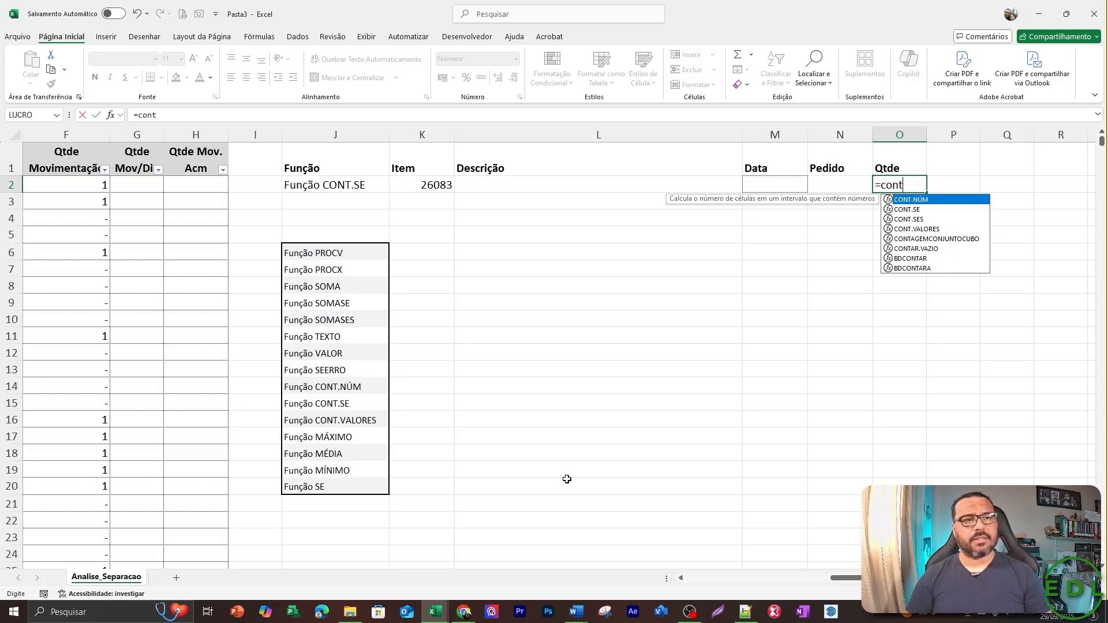
{"action": "key", "text": "Down"}
{"action": "key", "text": "Tab"}
{"action": "key", "text": "Left"}
{"action": "key", "text": "Left"}
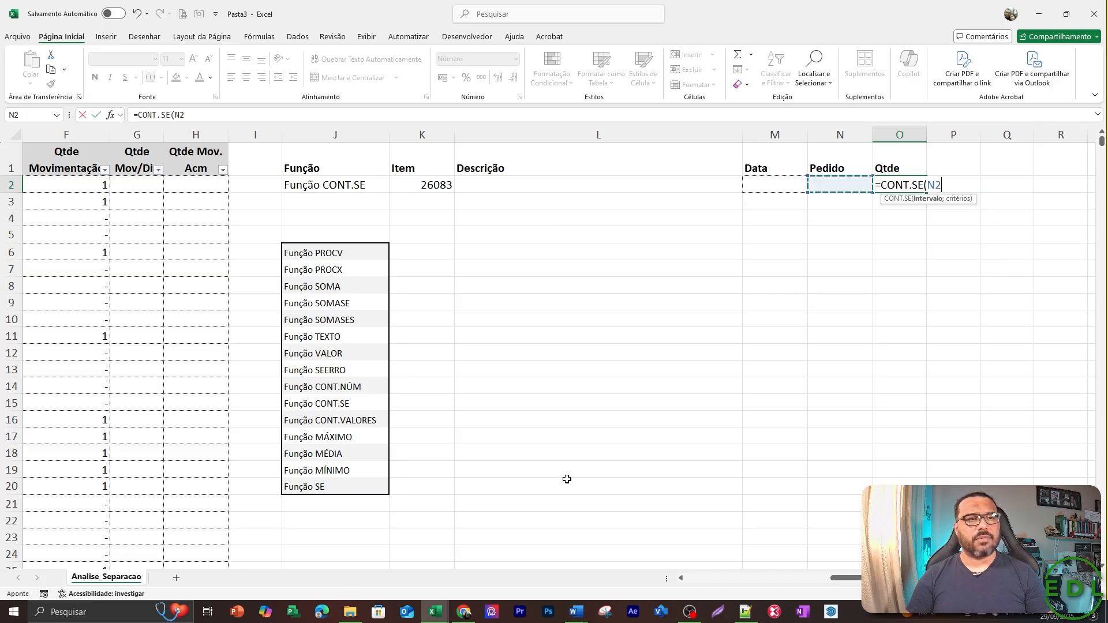
{"action": "key", "text": "Home"}
{"action": "key", "text": "ctrl+space"}
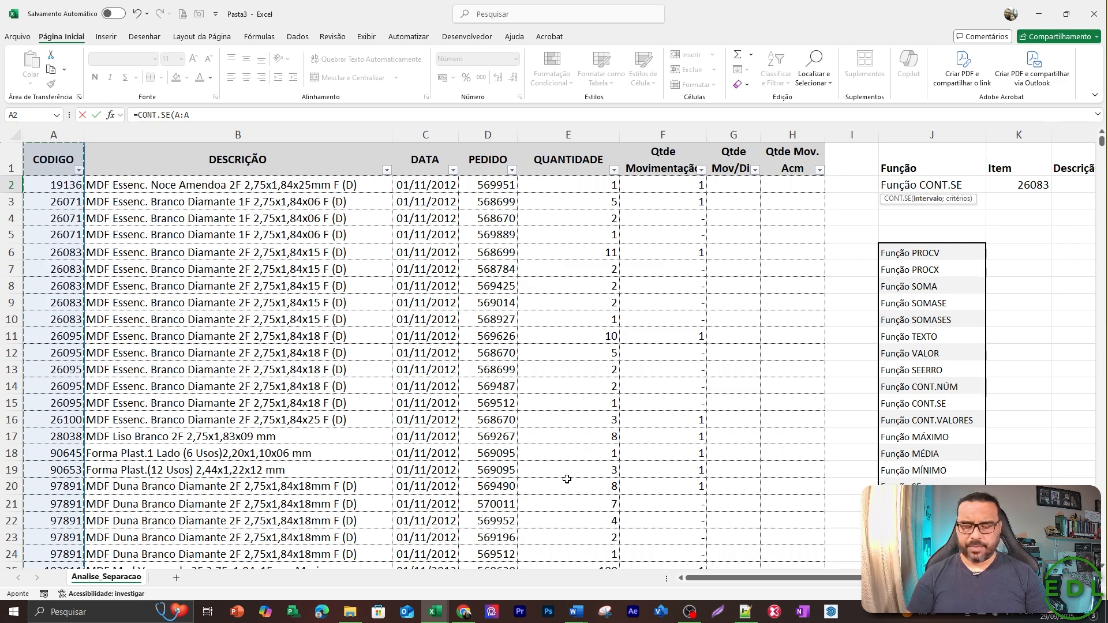
{"action": "type", "text": ";"}
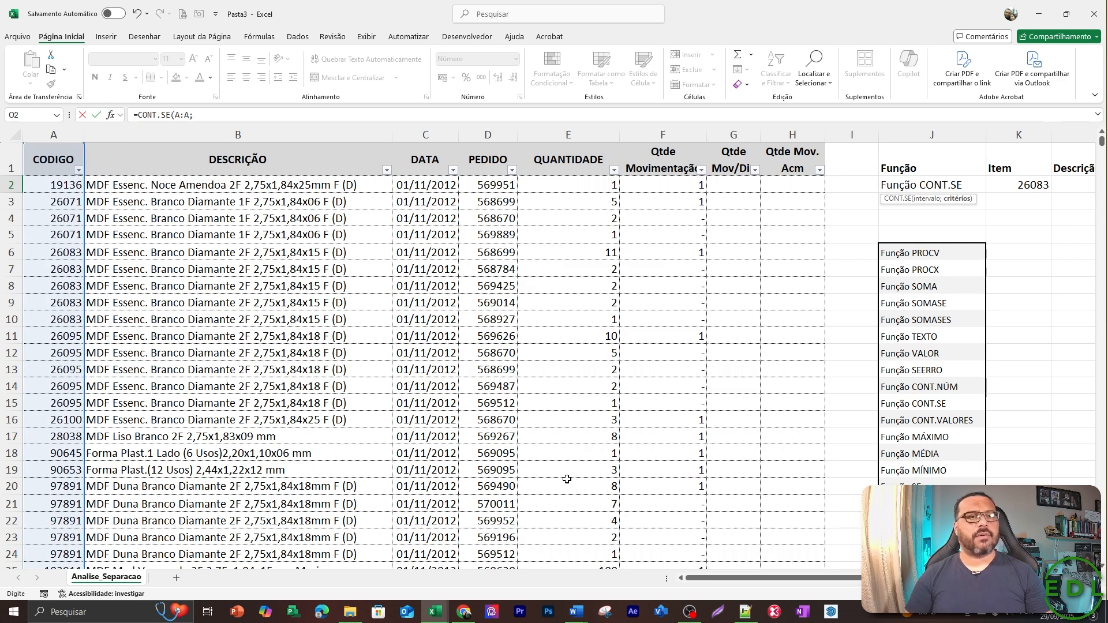
{"action": "key", "text": "Left"}
{"action": "key", "text": "Left"}
{"action": "key", "text": "Left"}
{"action": "key", "text": "Left"}
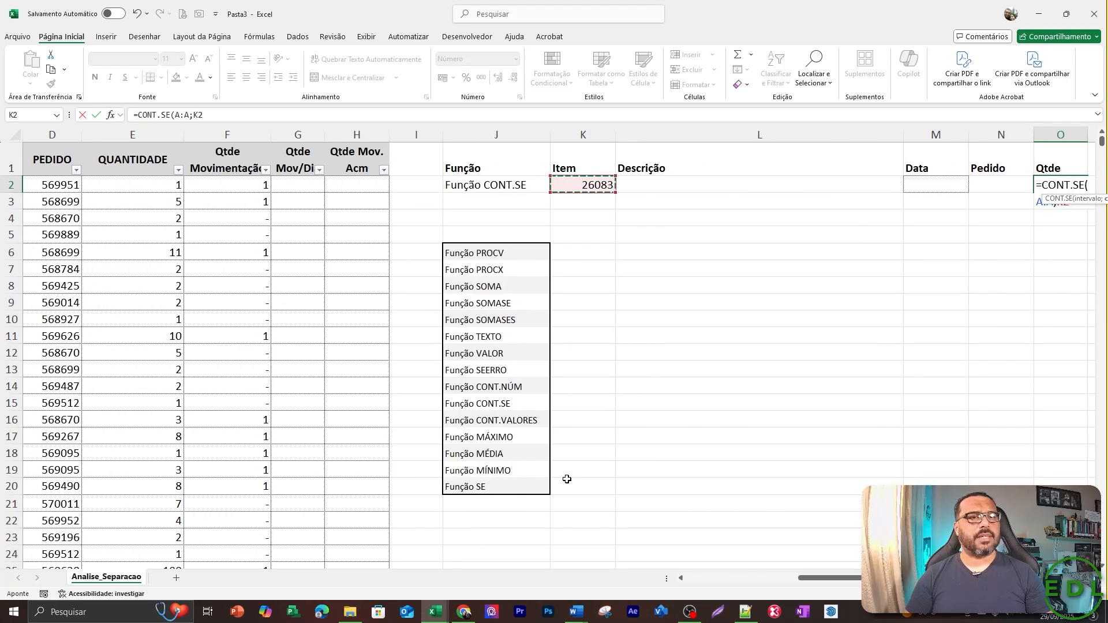
{"action": "key", "text": "Return"}
{"action": "key", "text": "Up"}
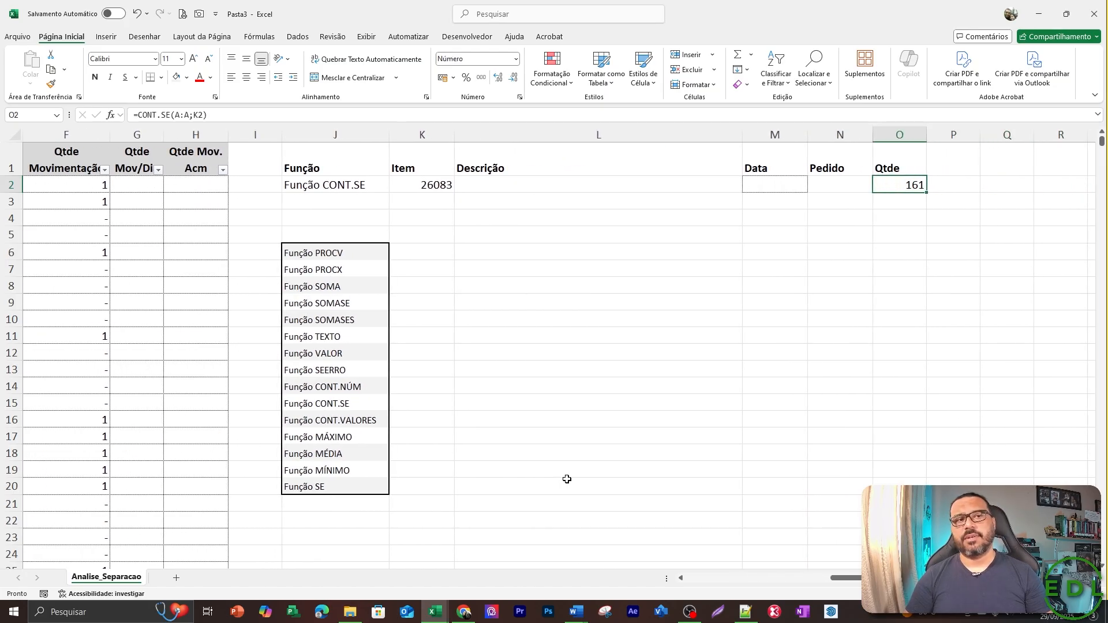
Copy the code 26083 from the contents of cell A6.
{"action": "key", "text": "Left"}
{"action": "key", "text": "Left"}
{"action": "key", "text": "Left"}
{"action": "key", "text": "Left"}
{"action": "key", "text": "Home"}
{"action": "key", "text": "Up"}
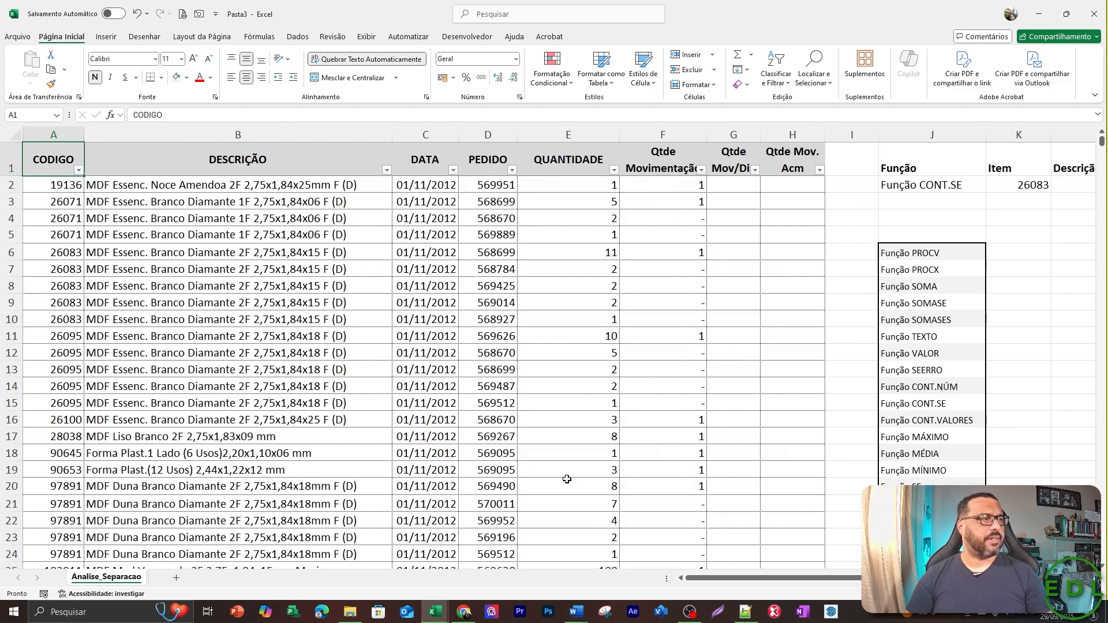
{"action": "key", "text": "Down"}
{"action": "key", "text": "Down"}
{"action": "key", "text": "Down"}
{"action": "key", "text": "Down"}
{"action": "key", "text": "Down"}
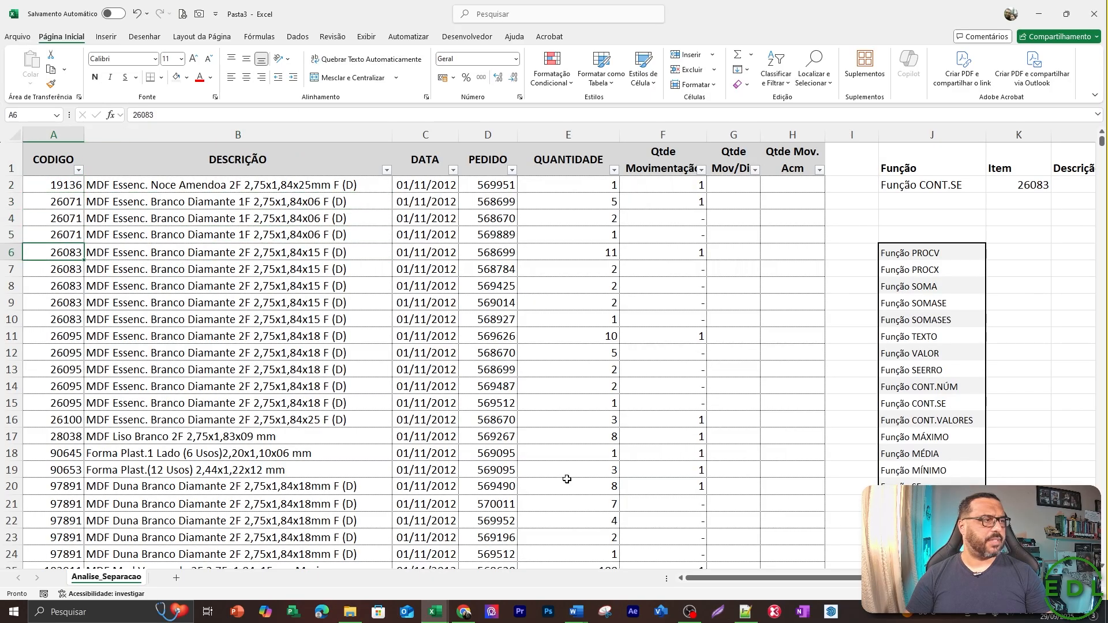
{"action": "key", "text": "F2"}
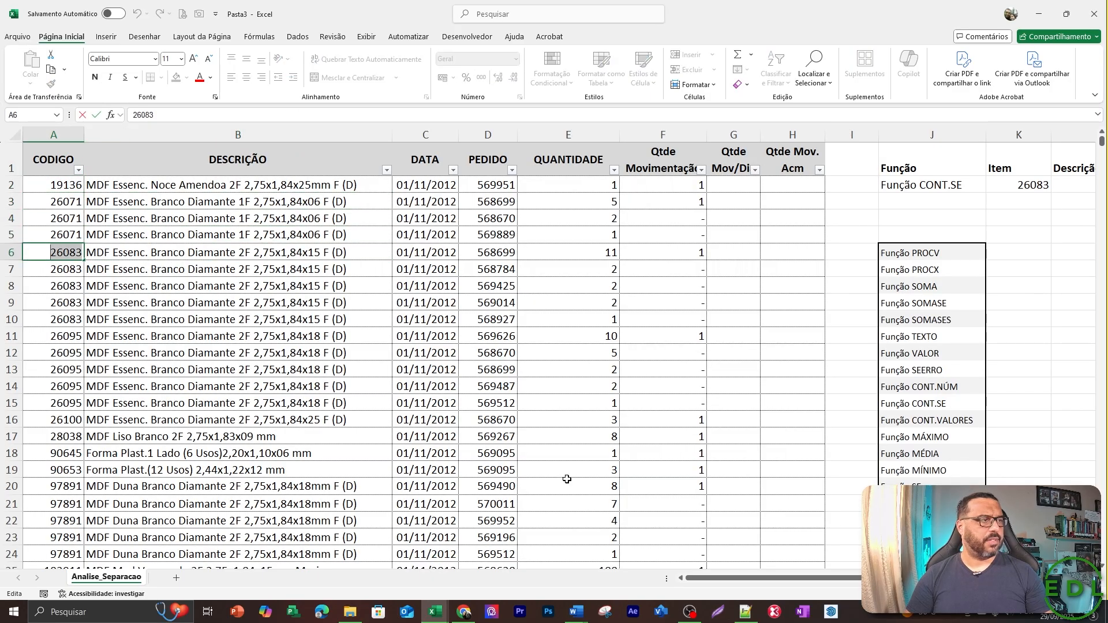
{"action": "key", "text": "Escape"}
Filter the CODIGO column by 26083 and select all the filtered codes from A6 down to check their count.
{"action": "key", "text": "Up"}
{"action": "key", "text": "Up"}
{"action": "key", "text": "Up"}
{"action": "key", "text": "Up"}
{"action": "key", "text": "Up"}
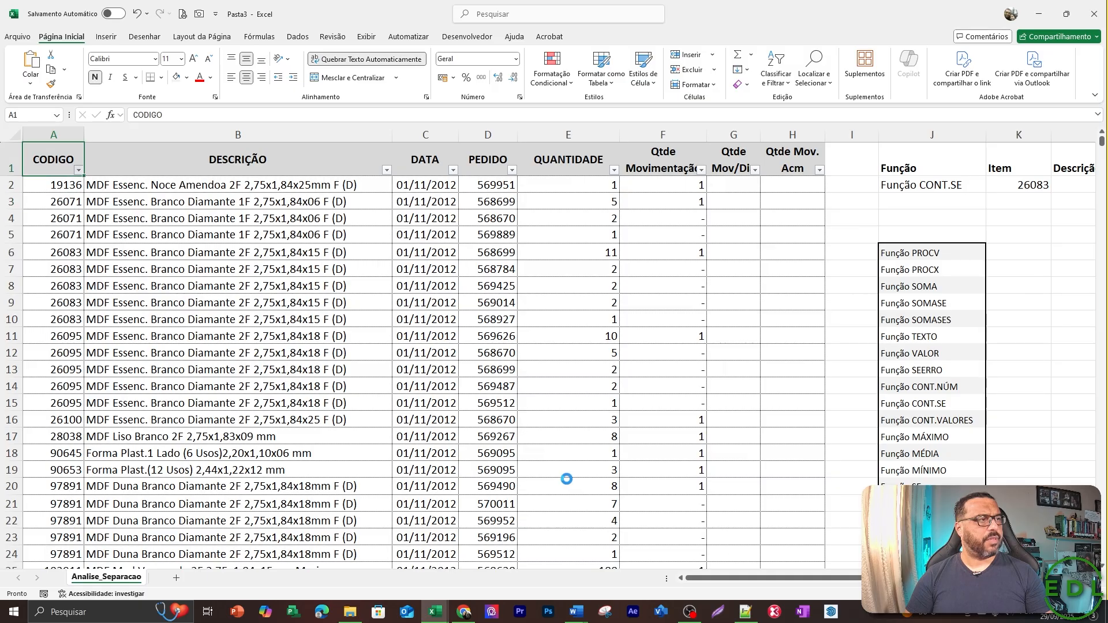
{"action": "key", "text": "alt+Down"}
{"action": "type", "text": "26083"}
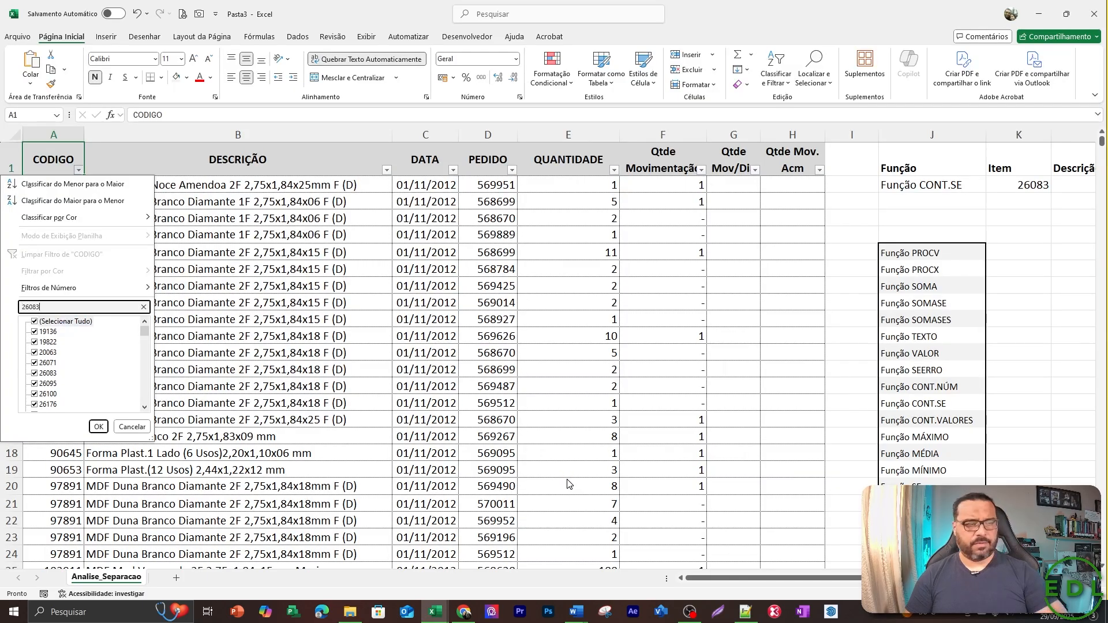
{"action": "key", "text": "Return"}
{"action": "key", "text": "Down"}
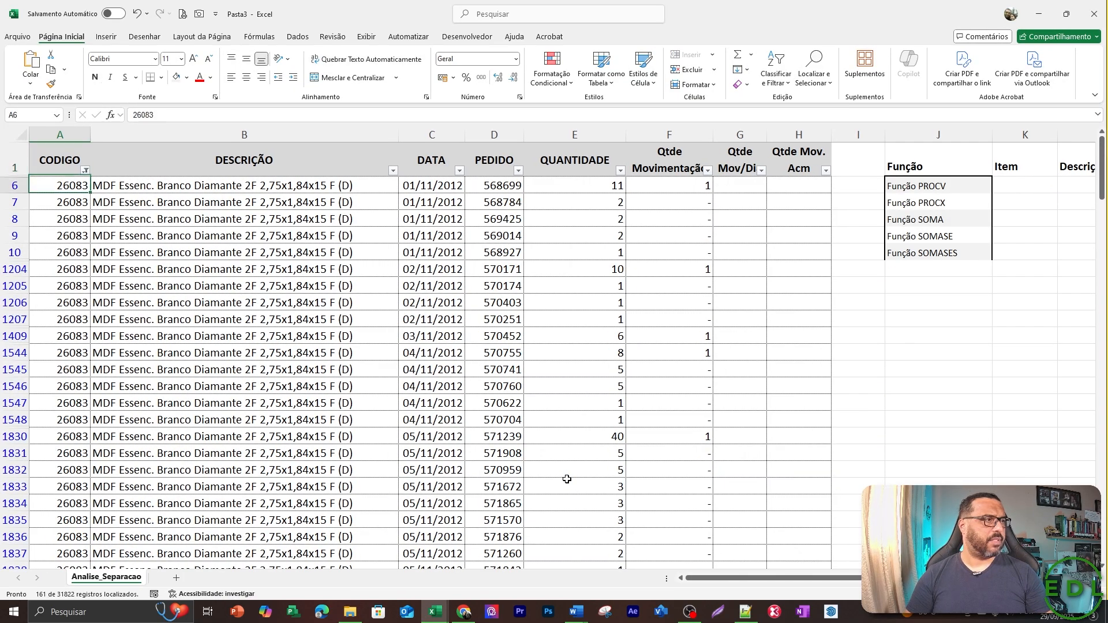
{"action": "key", "text": "ctrl+shift+Down"}
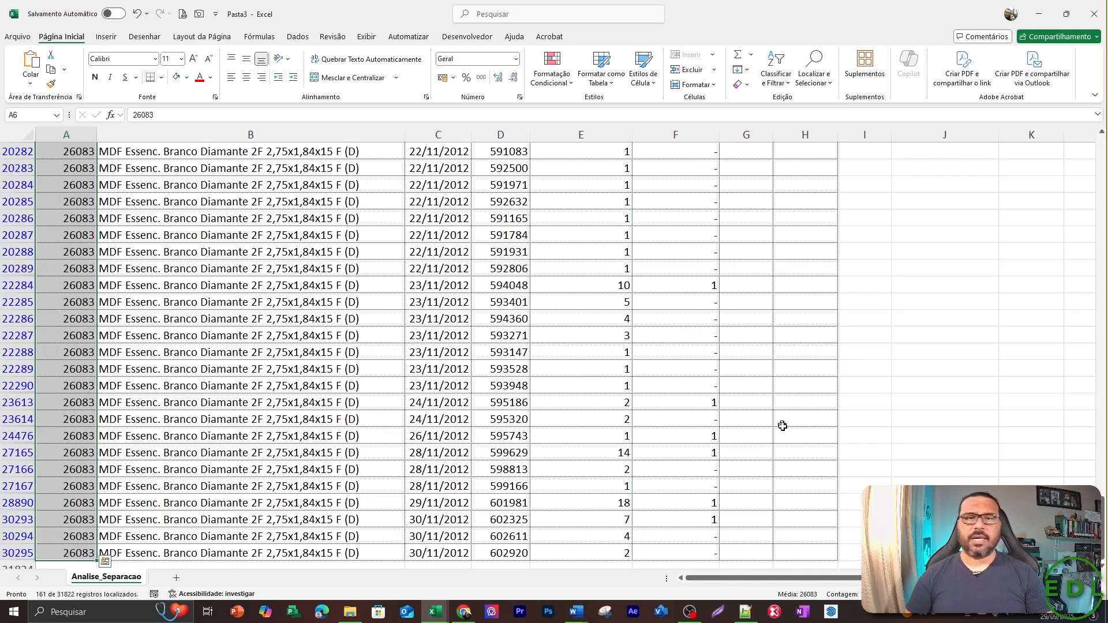
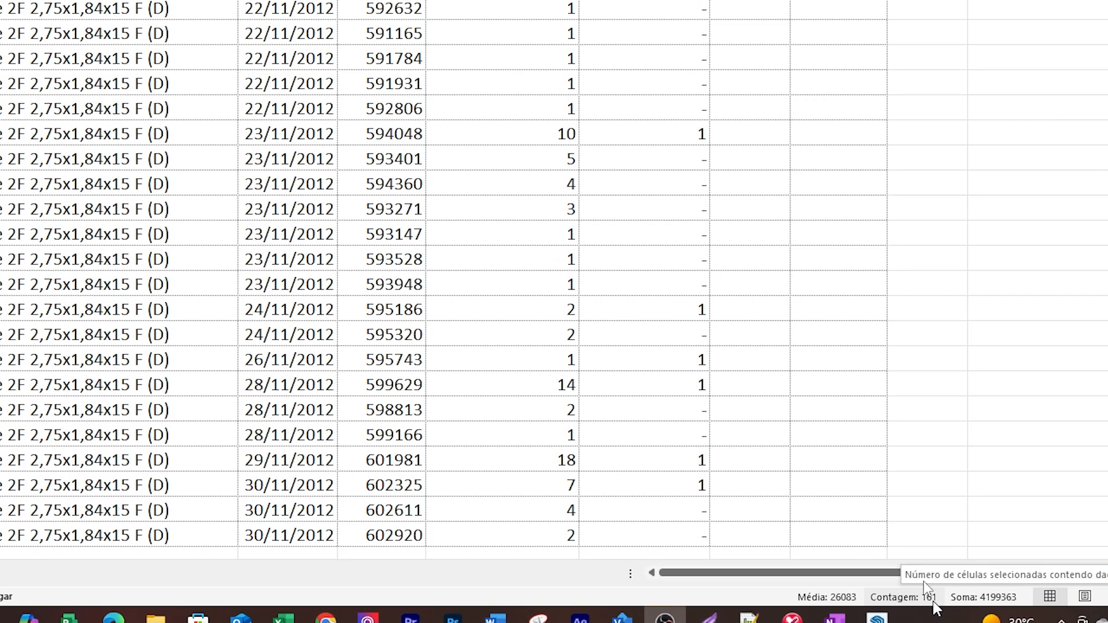
Clear the filter on the CODIGO column and return to the CONT.SE result in O2.
{"action": "key", "text": "ctrl+Up"}
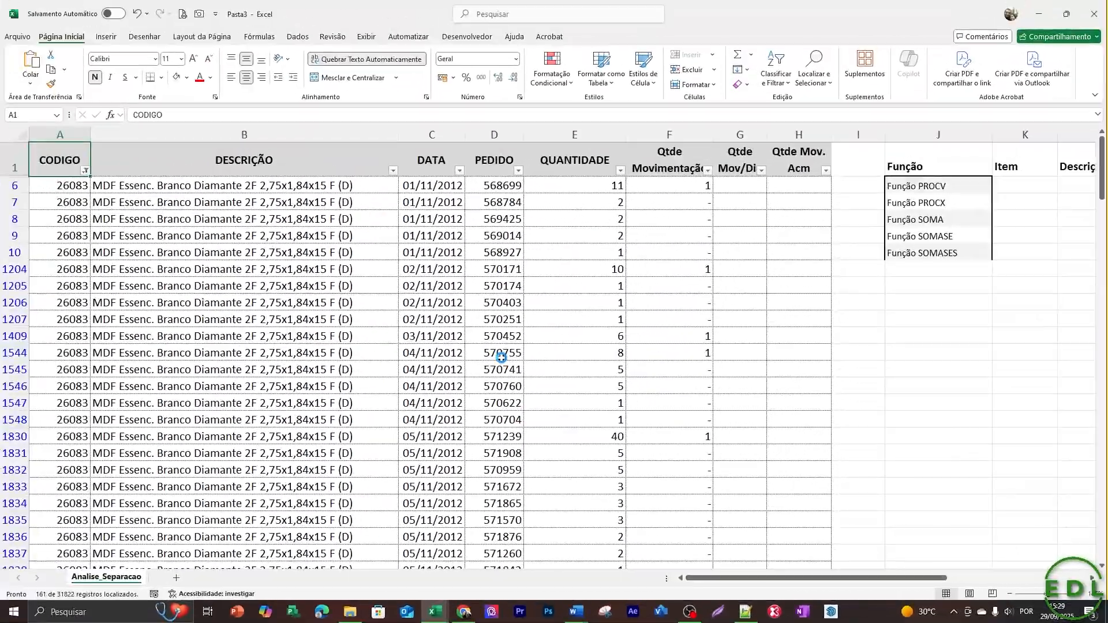
{"action": "key", "text": "alt+Down"}
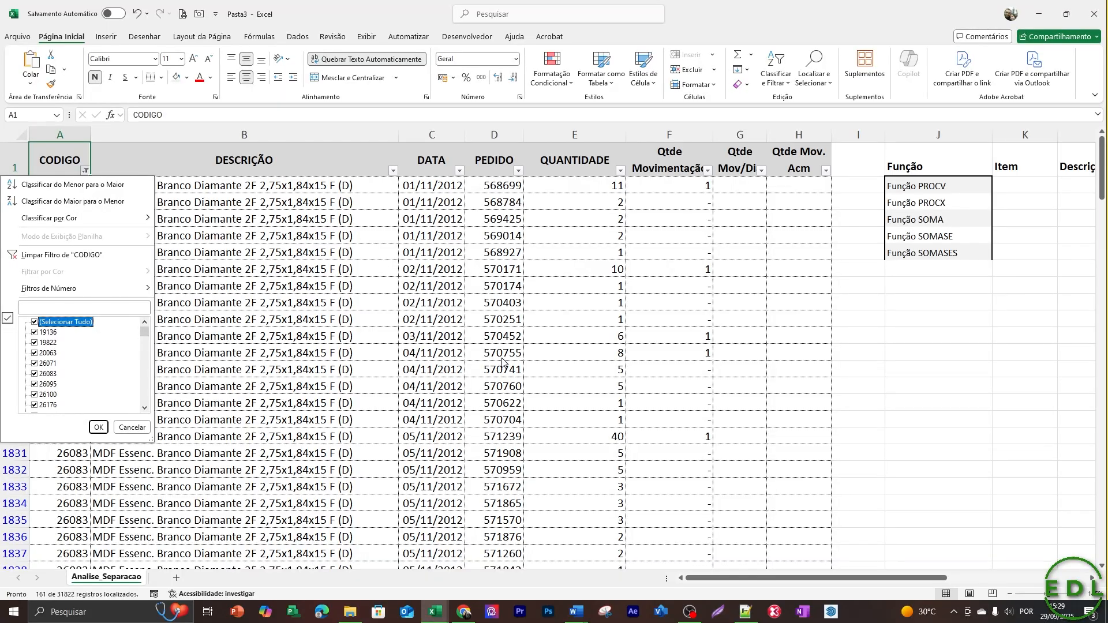
{"action": "key", "text": "Return"}
{"action": "key", "text": "Right"}
{"action": "key", "text": "Right"}
{"action": "key", "text": "Right"}
{"action": "key", "text": "Right"}
{"action": "key", "text": "Right"}
{"action": "key", "text": "Right"}
{"action": "key", "text": "Right"}
{"action": "key", "text": "Right"}
{"action": "key", "text": "Right"}
{"action": "key", "text": "Right"}
{"action": "key", "text": "Right"}
{"action": "key", "text": "Right"}
{"action": "key", "text": "Right"}
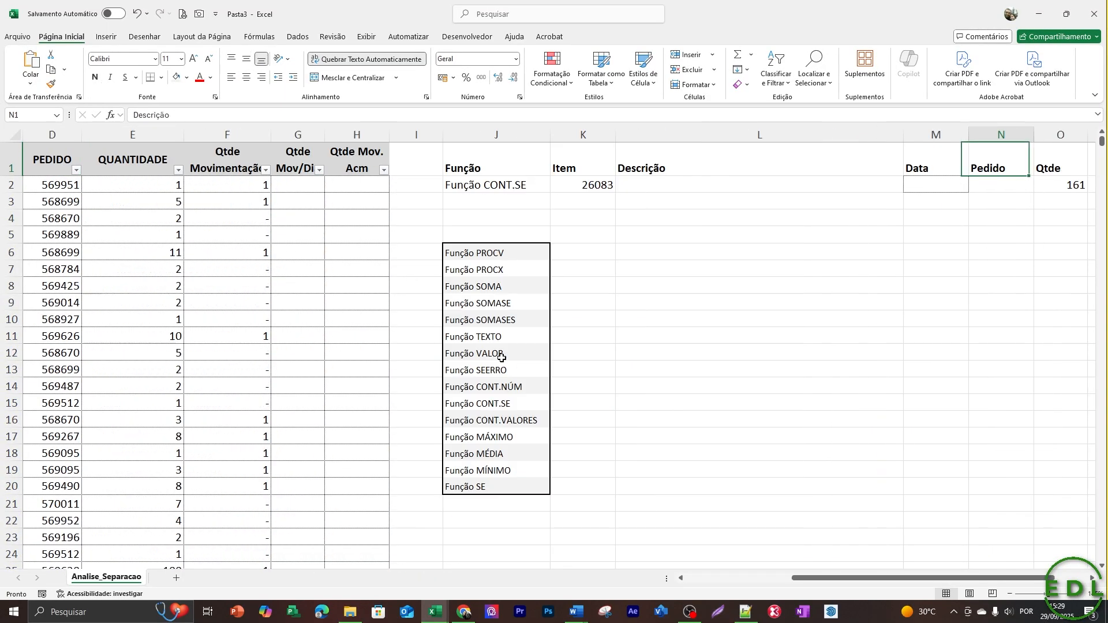
{"action": "key", "text": "Right"}
{"action": "key", "text": "Down"}
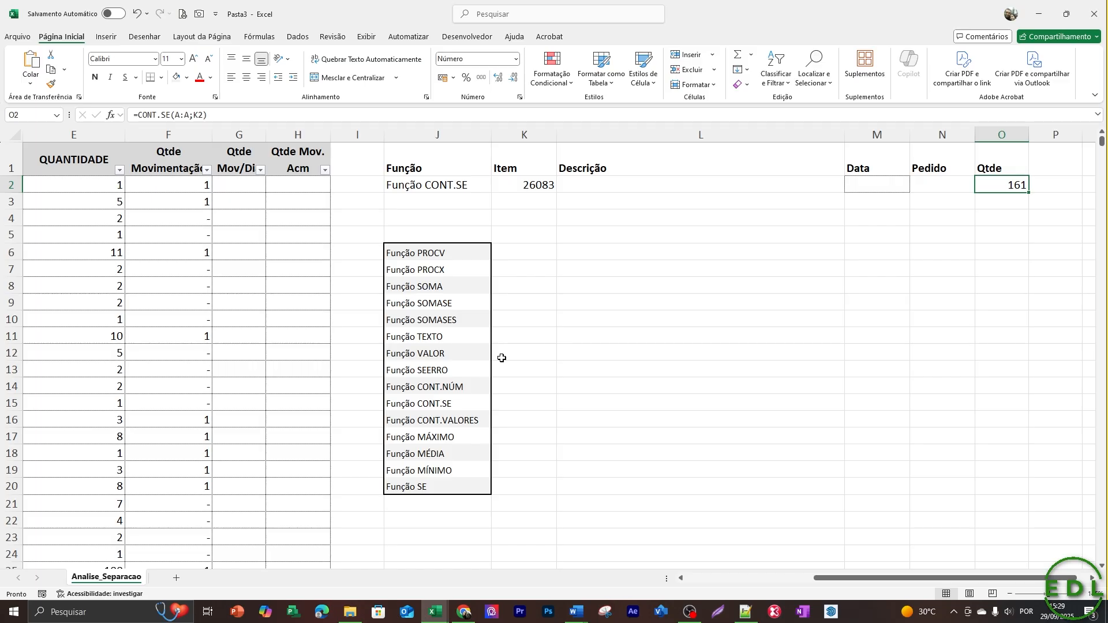
Remove the CONT.SE formula from the Qtde cell O2.
{"action": "key", "text": "ctrl+z"}
{"action": "key", "text": "ctrl+z"}
{"action": "key", "text": "ctrl+z"}
{"action": "key", "text": "ctrl+z"}
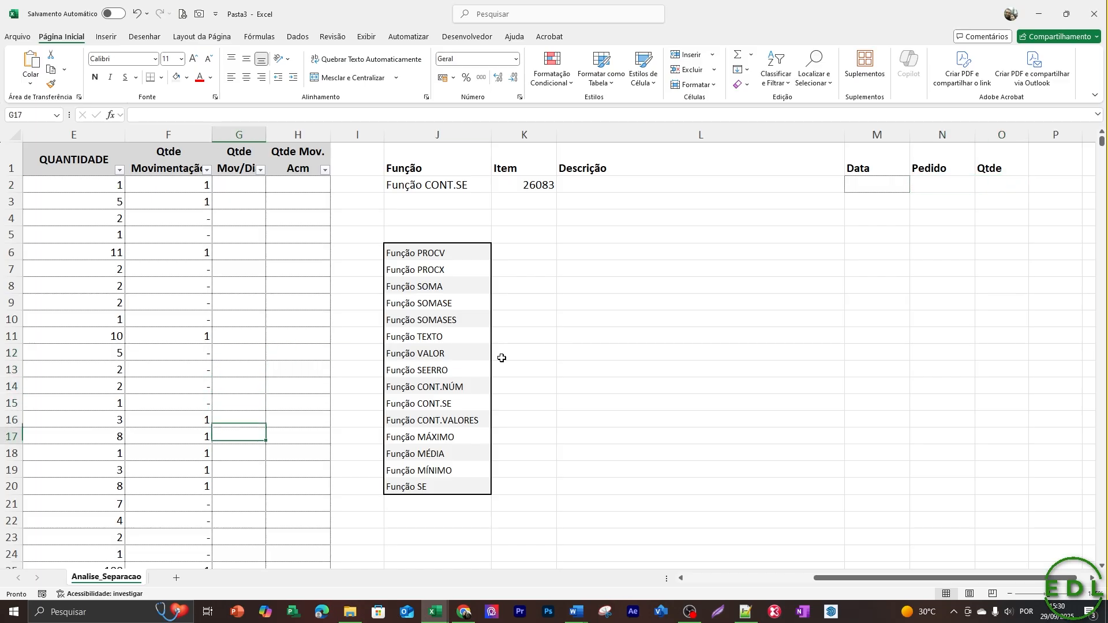
Look through the MÁXIMO, MÉDIA, MÍNIMO and SE entries at the end of the function list.
{"action": "key", "text": "Right"}
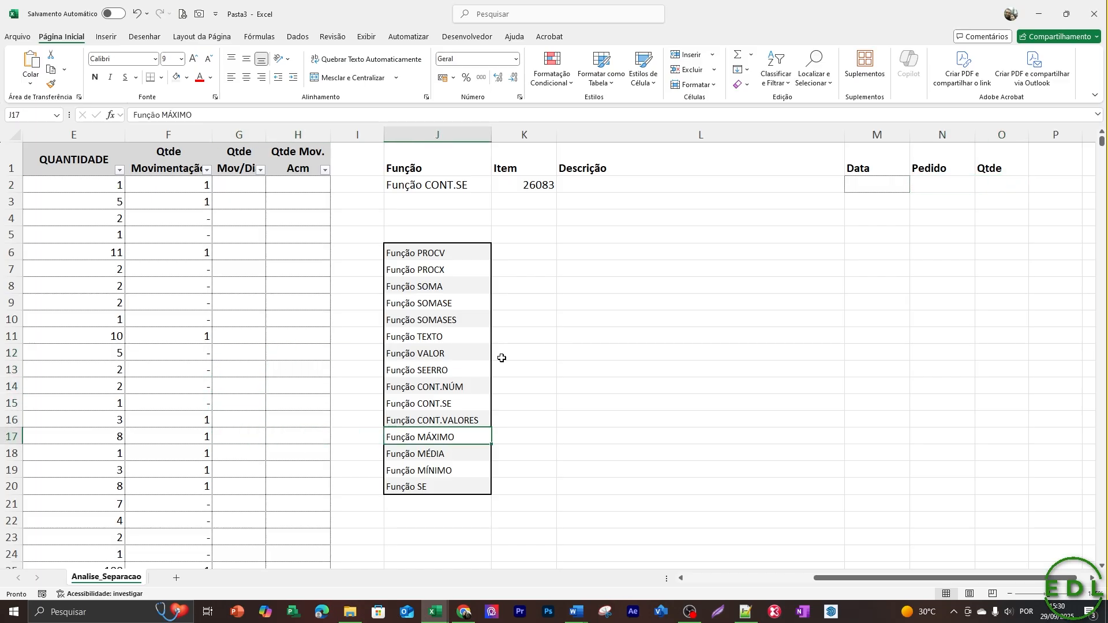
{"action": "key", "text": "Down"}
{"action": "key", "text": "Down"}
{"action": "key", "text": "Down"}
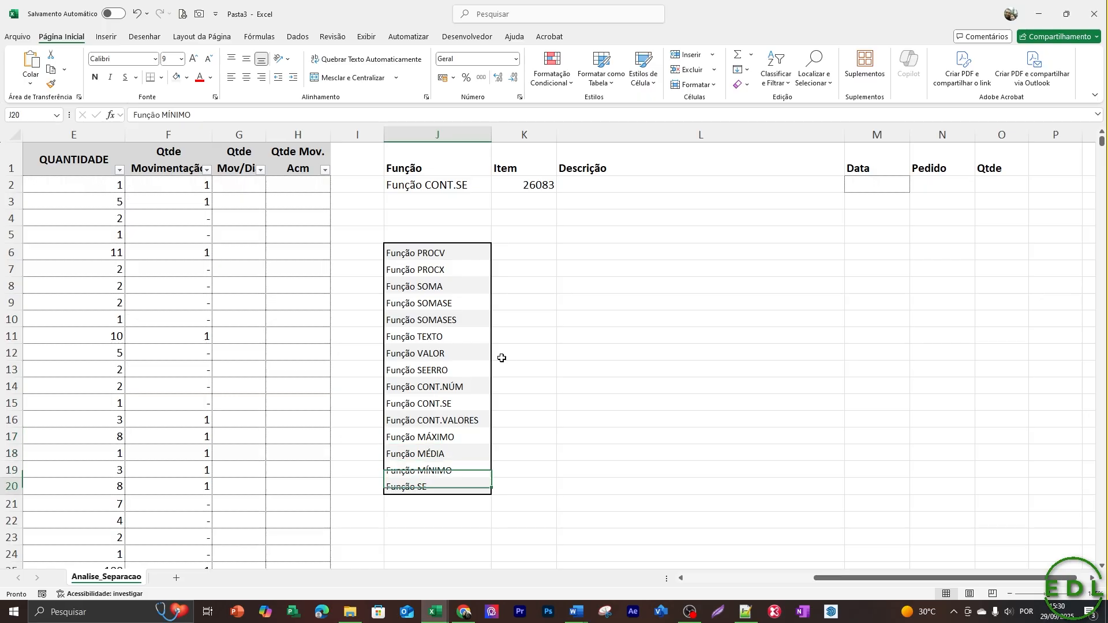
{"action": "key", "text": "Up"}
{"action": "key", "text": "Up"}
{"action": "key", "text": "Up"}
{"action": "key", "text": "Up"}
{"action": "key", "text": "Up"}
{"action": "key", "text": "Up"}
Clear the item code from K2.
{"action": "key", "text": "Up"}
{"action": "key", "text": "Up"}
{"action": "key", "text": "Up"}
{"action": "key", "text": "Up"}
{"action": "key", "text": "Up"}
{"action": "key", "text": "Up"}
{"action": "key", "text": "Up"}
{"action": "key", "text": "Up"}
{"action": "key", "text": "Up"}
{"action": "key", "text": "Right"}
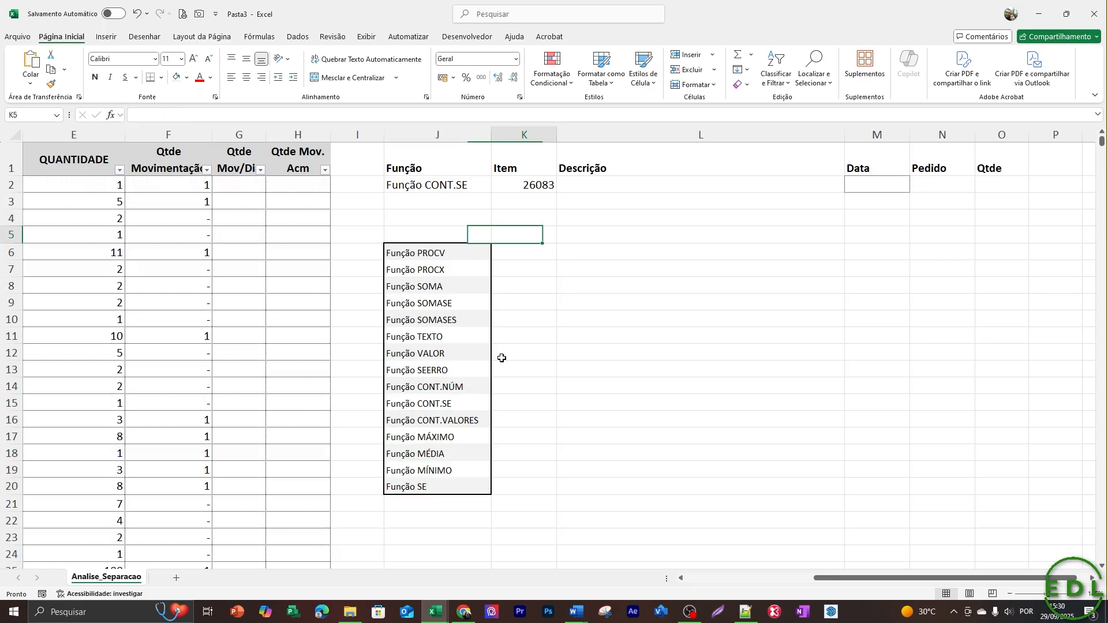
{"action": "key", "text": "Up"}
{"action": "key", "text": "Up"}
{"action": "key", "text": "Up"}
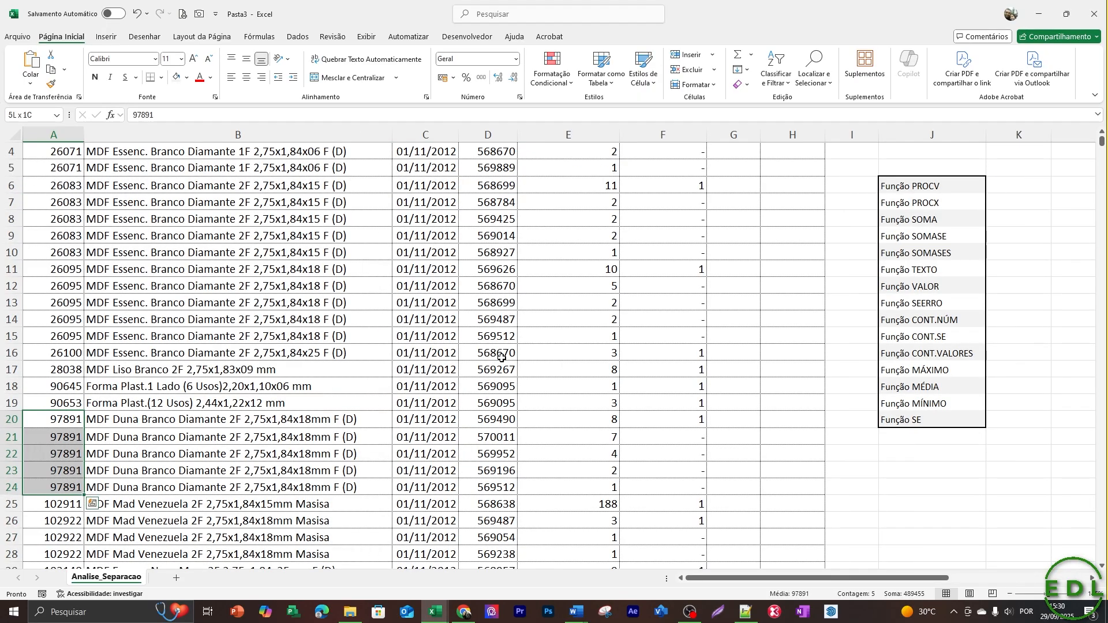
Copy the five rows of item 97891 from A20 to E24, covering code through quantity.
{"action": "key", "text": "shift+Right"}
{"action": "key", "text": "shift+Right"}
{"action": "key", "text": "shift+Right"}
{"action": "key", "text": "shift+Right"}
{"action": "key", "text": "shift+Right"}
{"action": "key", "text": "shift+Right"}
{"action": "key", "text": "shift+Left"}
{"action": "key", "text": "shift+Left"}
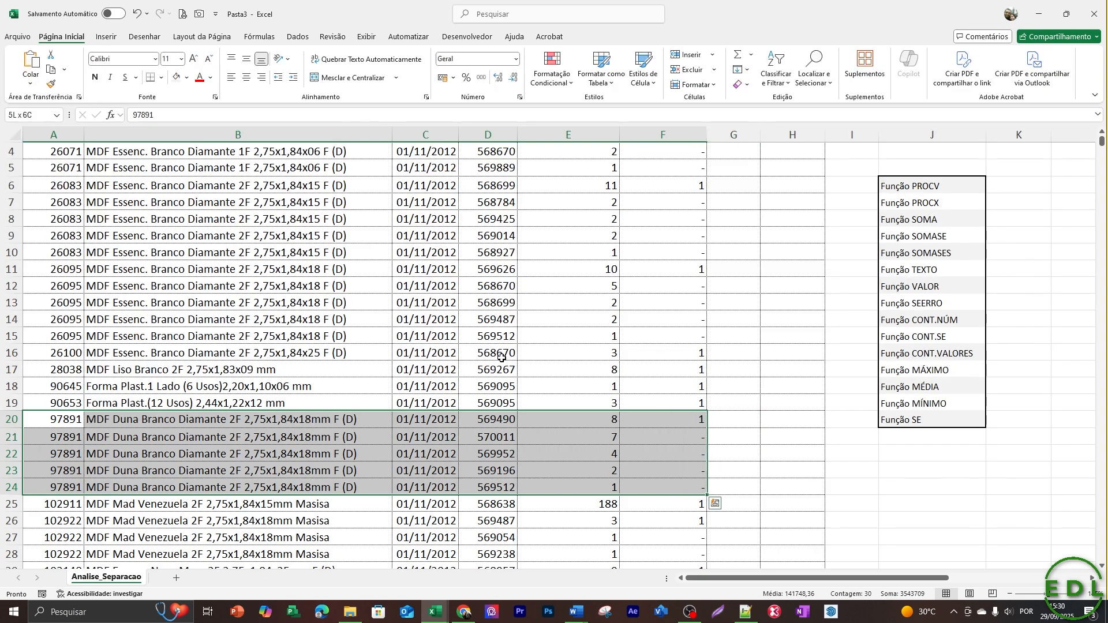
{"action": "key", "text": "Right"}
{"action": "key", "text": "Right"}
{"action": "key", "text": "Right"}
{"action": "key", "text": "Right"}
{"action": "key", "text": "Right"}
{"action": "key", "text": "Right"}
{"action": "key", "text": "Right"}
{"action": "key", "text": "Right"}
{"action": "key", "text": "Right"}
{"action": "key", "text": "Right"}
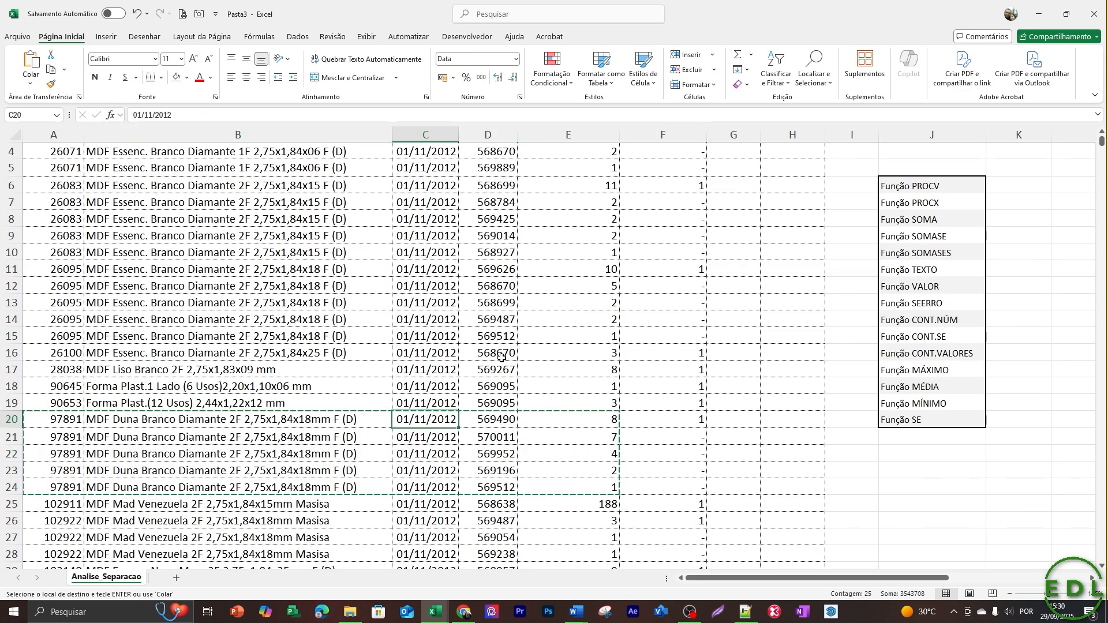
Paste the copied rows under the Item to Qtde headers, starting at K2.
{"action": "key", "text": "Up"}
{"action": "key", "text": "Up"}
{"action": "key", "text": "Up"}
{"action": "key", "text": "Up"}
{"action": "key", "text": "Up"}
{"action": "key", "text": "Up"}
{"action": "key", "text": "Up"}
{"action": "key", "text": "Up"}
{"action": "key", "text": "Up"}
{"action": "key", "text": "Up"}
{"action": "key", "text": "Up"}
{"action": "key", "text": "Up"}
{"action": "key", "text": "Up"}
{"action": "key", "text": "Up"}
{"action": "key", "text": "Up"}
{"action": "key", "text": "Up"}
{"action": "key", "text": "Up"}
{"action": "key", "text": "Up"}
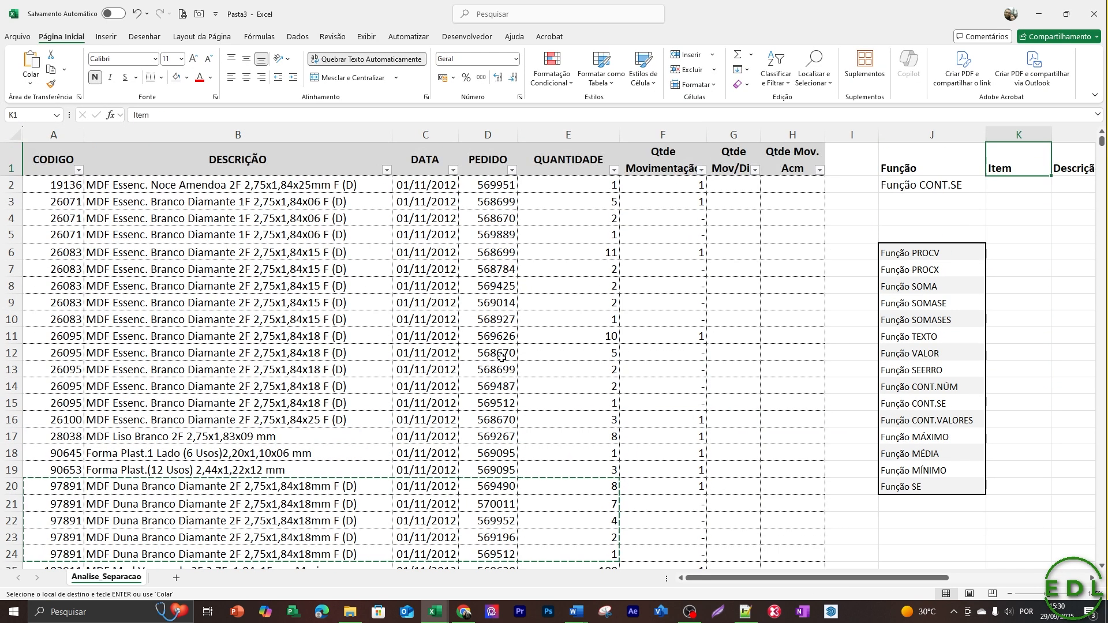
{"action": "key", "text": "Right"}
{"action": "key", "text": "Right"}
{"action": "key", "text": "Right"}
{"action": "key", "text": "Right"}
{"action": "key", "text": "Left"}
{"action": "key", "text": "Left"}
{"action": "key", "text": "Left"}
{"action": "key", "text": "Left"}
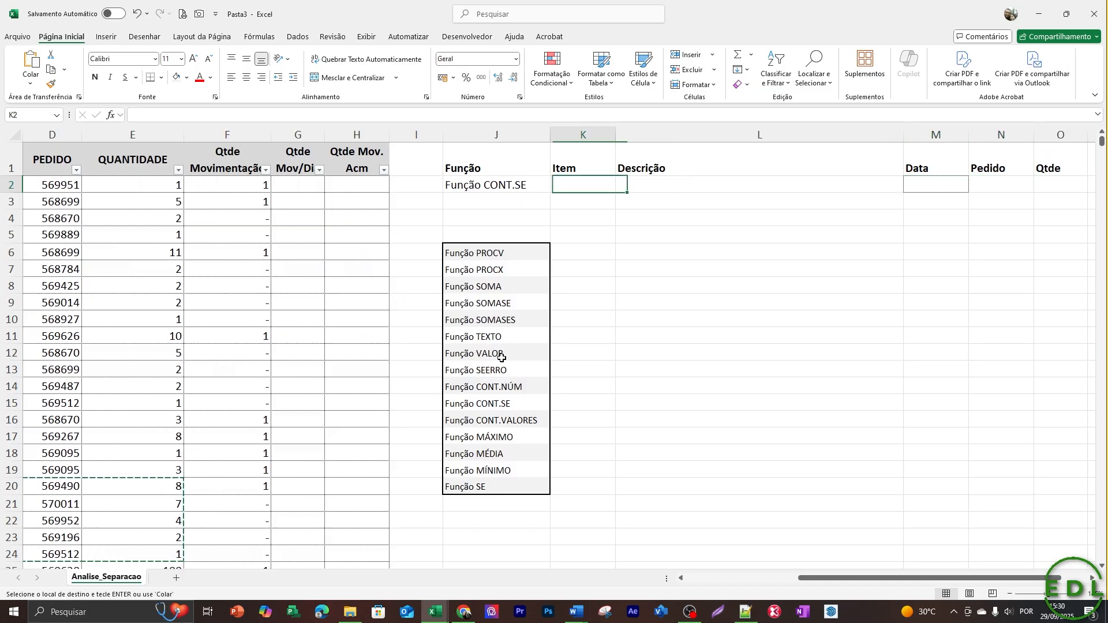
{"action": "key", "text": "ctrl+v"}
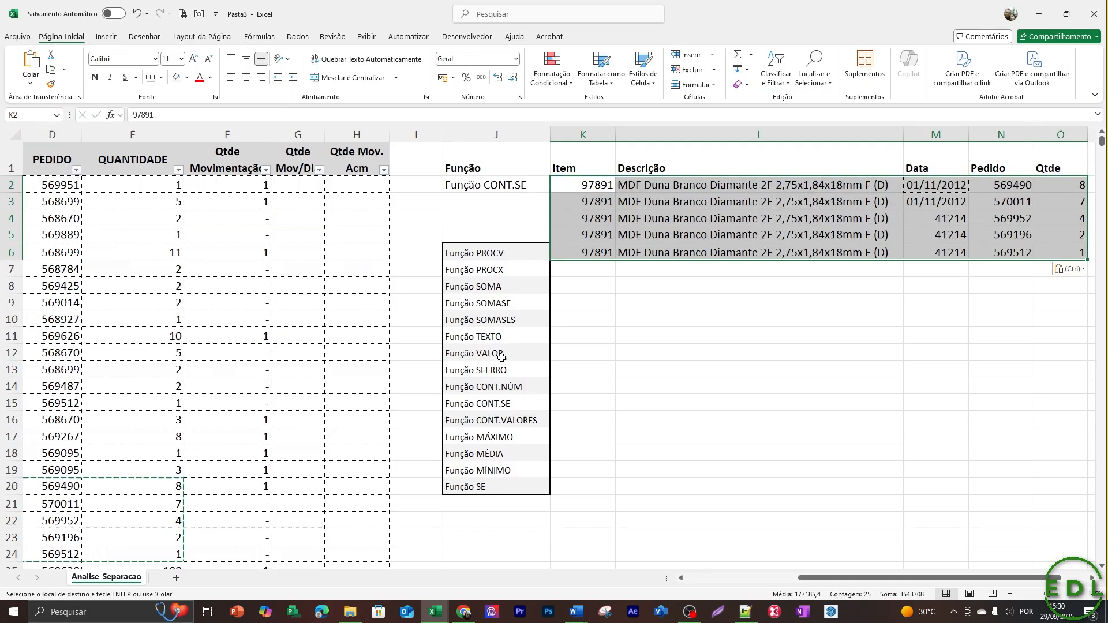
Apply the date format of M3 to the remaining dates in M4:M6 by pasting formats only.
{"action": "key", "text": "Escape"}
{"action": "key", "text": "Right"}
{"action": "key", "text": "Right"}
{"action": "key", "text": "Right"}
{"action": "key", "text": "Right"}
{"action": "key", "text": "Down"}
{"action": "key", "text": "Left"}
{"action": "key", "text": "Left"}
{"action": "key", "text": "Down"}
{"action": "key", "text": "Up"}
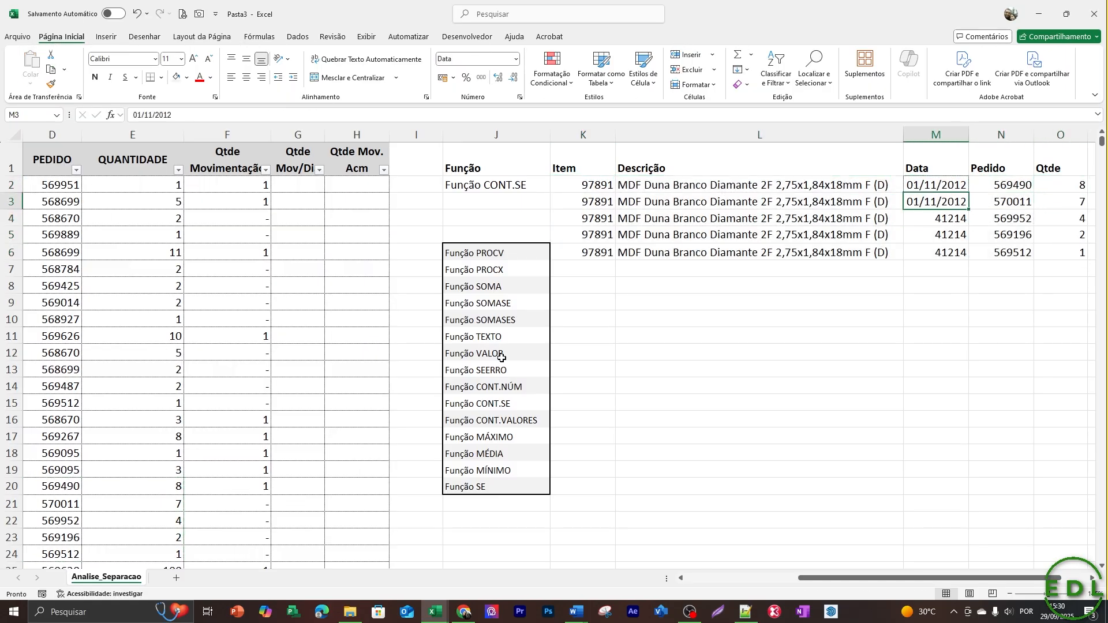
{"action": "key", "text": "ctrl+c"}
{"action": "key", "text": "shift+Down"}
{"action": "key", "text": "shift+Down"}
{"action": "key", "text": "shift+Down"}
{"action": "key", "text": "alt+c"}
{"action": "key", "text": "v"}
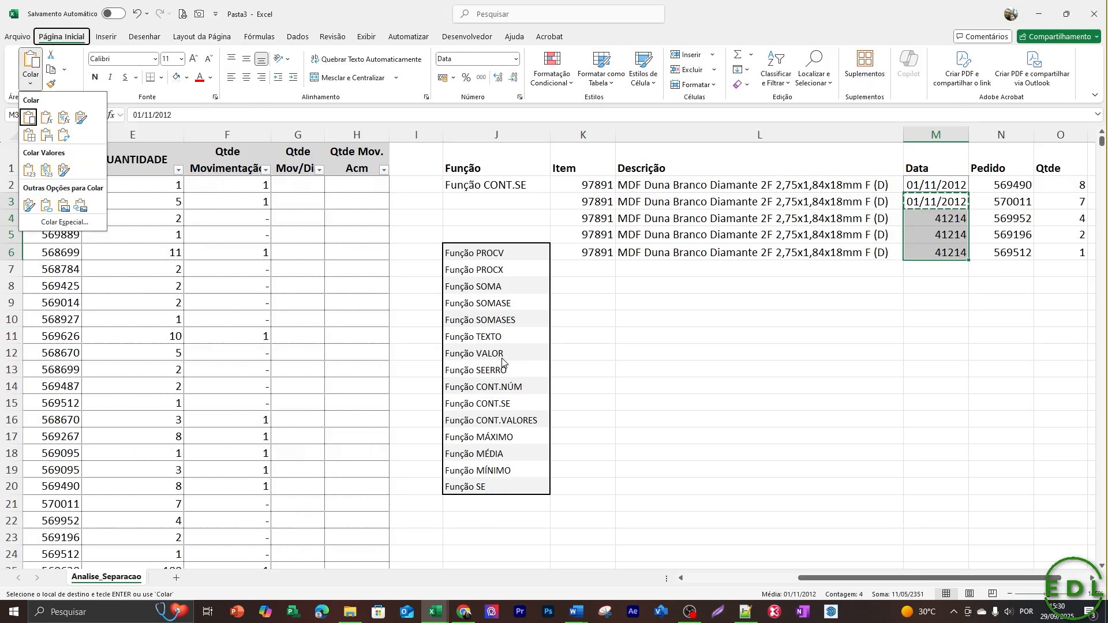
{"action": "key", "text": "s"}
{"action": "key", "text": "t"}
{"action": "key", "text": "Return"}
{"action": "key", "text": "Escape"}
Review the pasted quantities in the Qtde column, O2 to O6.
{"action": "key", "text": "Down"}
{"action": "key", "text": "Right"}
{"action": "key", "text": "Right"}
{"action": "key", "text": "Right"}
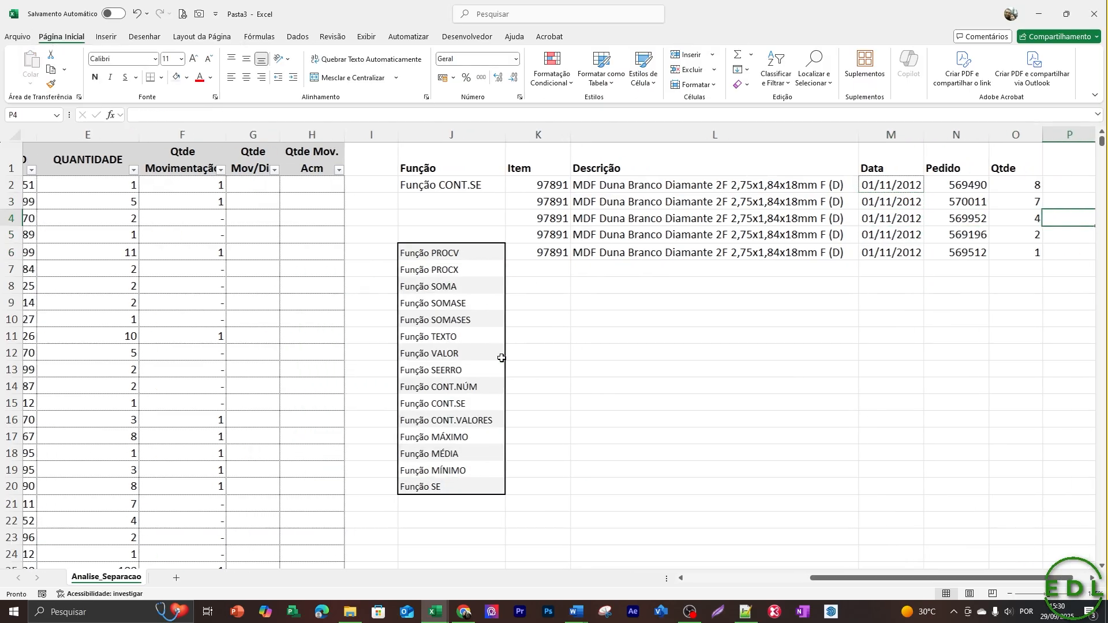
{"action": "key", "text": "Left"}
{"action": "key", "text": "Up"}
{"action": "key", "text": "Up"}
{"action": "key", "text": "Down"}
{"action": "key", "text": "Down"}
{"action": "key", "text": "Down"}
{"action": "key", "text": "Down"}
{"action": "key", "text": "Down"}
{"action": "key", "text": "Down"}
{"action": "key", "text": "Down"}
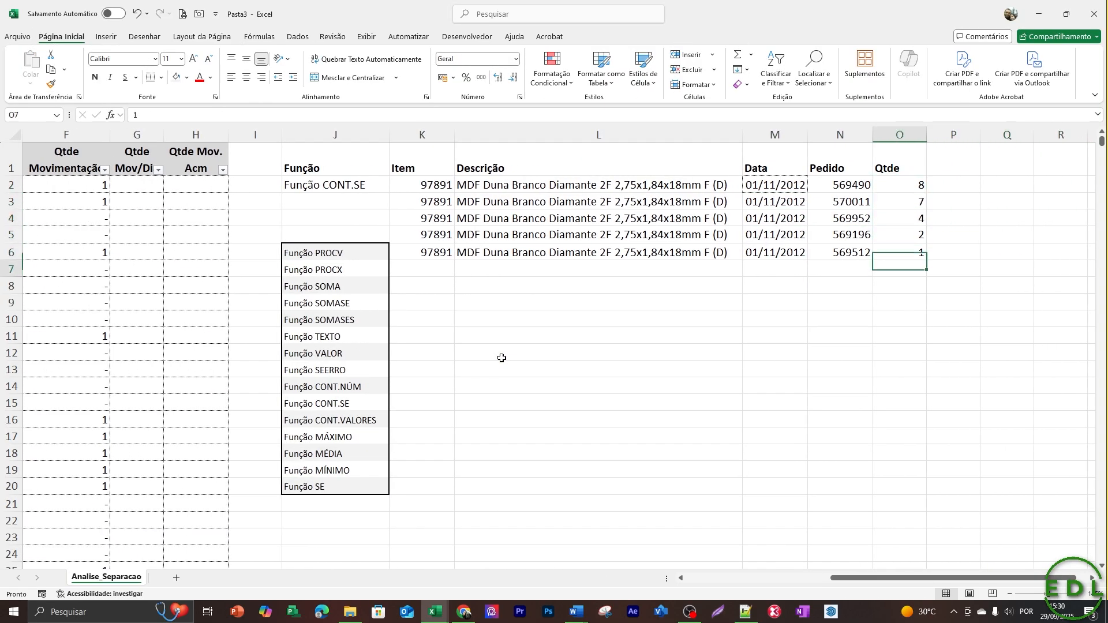
Compare the MÁXIMO, MÉDIA and MÍNIMO entries in the list with their adjacent cells in column K.
{"action": "key", "text": "Left"}
{"action": "key", "text": "Left"}
{"action": "key", "text": "Left"}
{"action": "key", "text": "Left"}
{"action": "key", "text": "Left"}
{"action": "key", "text": "Right"}
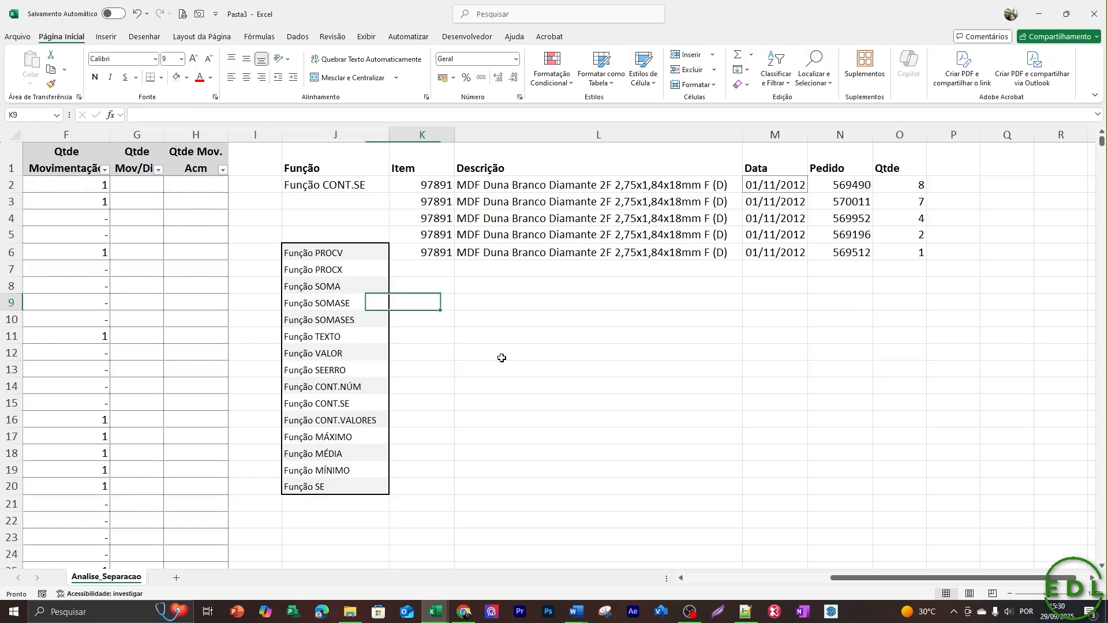
{"action": "key", "text": "Down"}
{"action": "key", "text": "Down"}
{"action": "key", "text": "Down"}
{"action": "key", "text": "Down"}
{"action": "key", "text": "Down"}
{"action": "key", "text": "Down"}
{"action": "key", "text": "Down"}
{"action": "key", "text": "Down"}
{"action": "key", "text": "Down"}
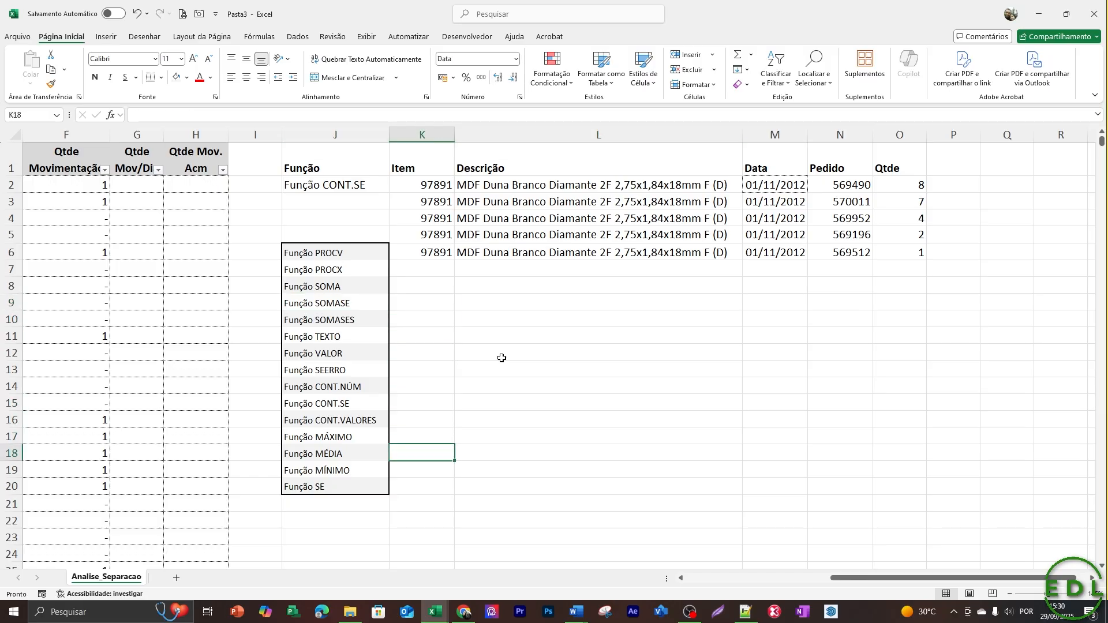
{"action": "key", "text": "Left"}
{"action": "key", "text": "Right"}
{"action": "key", "text": "Up"}
{"action": "key", "text": "Left"}
{"action": "key", "text": "Right"}
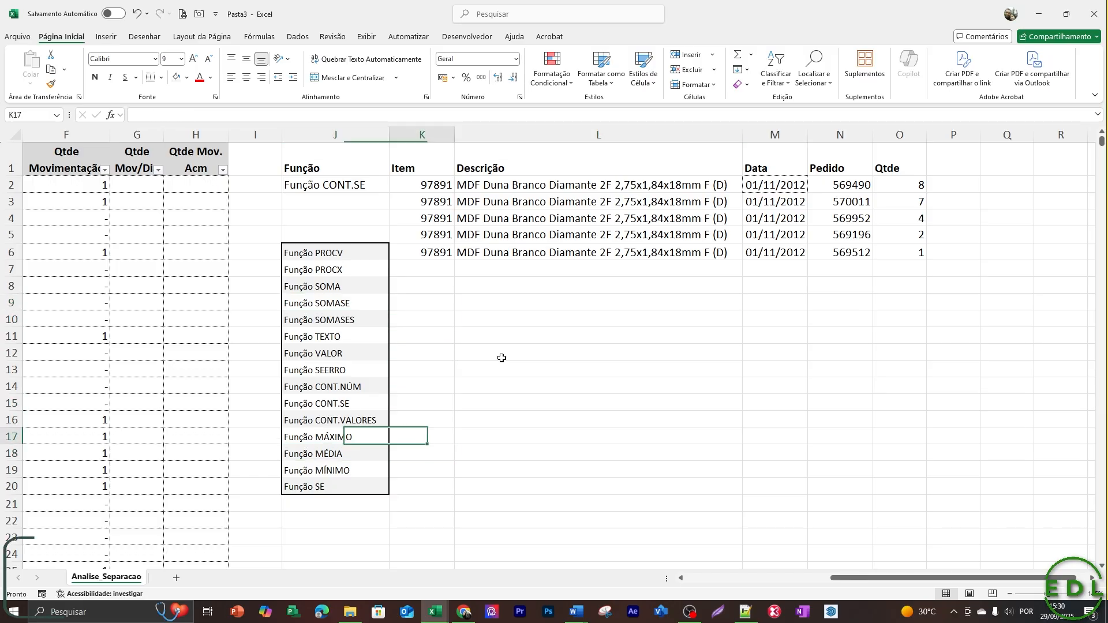
{"action": "key", "text": "Down"}
{"action": "key", "text": "Left"}
{"action": "key", "text": "Down"}
{"action": "key", "text": "Right"}
{"action": "key", "text": "Up"}
{"action": "key", "text": "Up"}
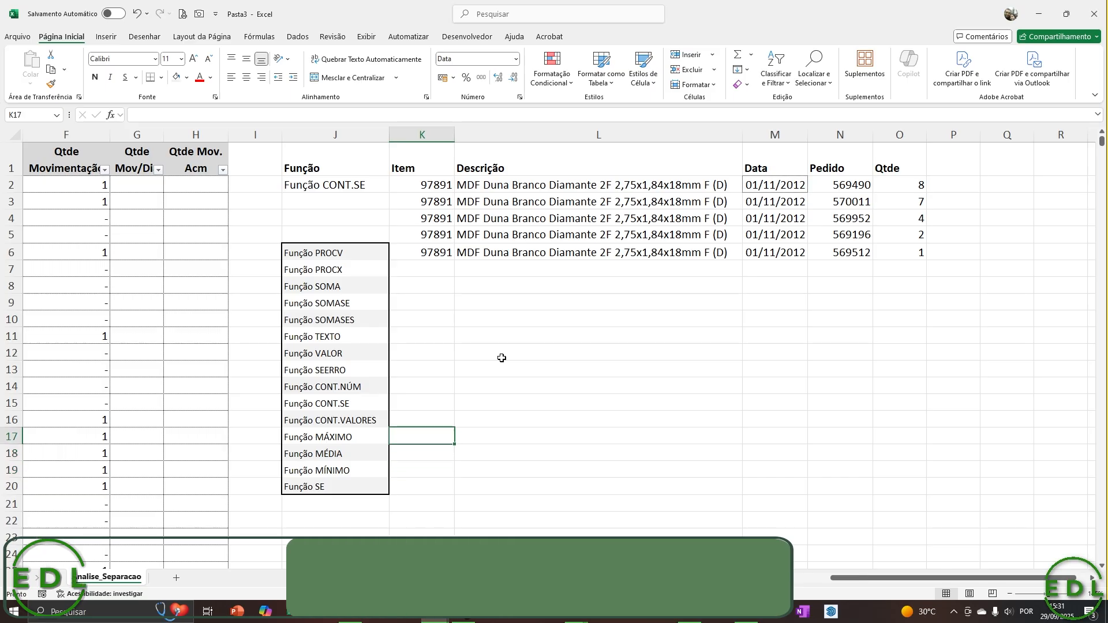
Enter =MÁXIMO($O$2:$O$6) in K17 beside Função MÁXIMO to find the largest quantity.
{"action": "type", "text": "=m"}
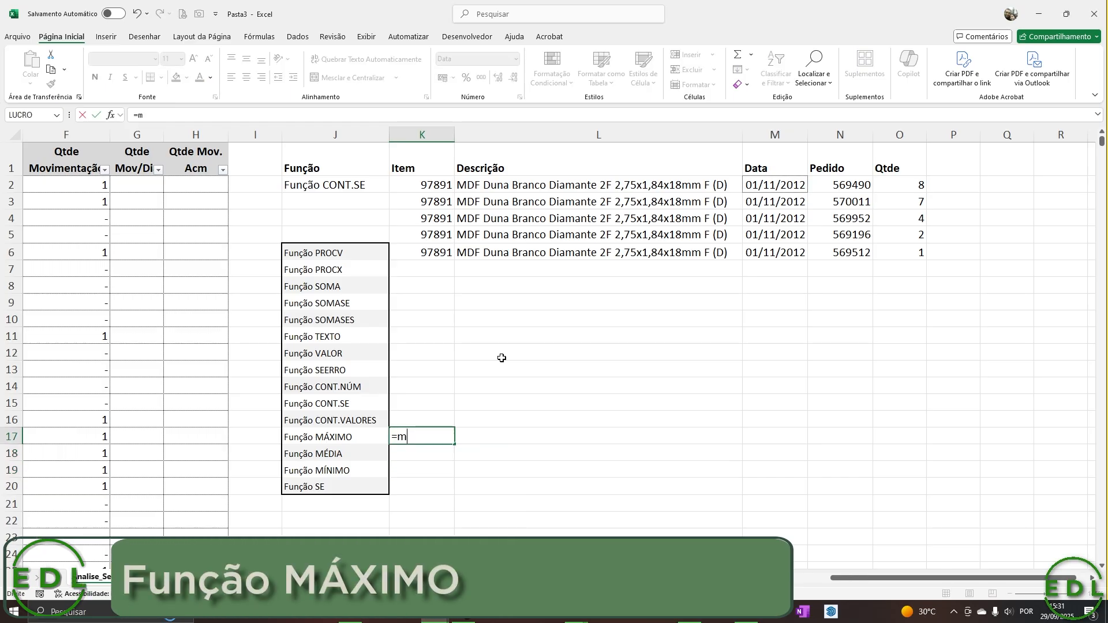
{"action": "type", "text": "á"}
{"action": "key", "text": "Tab"}
{"action": "key", "text": "Up"}
{"action": "key", "text": "Up"}
{"action": "key", "text": "Up"}
{"action": "key", "text": "Up"}
{"action": "key", "text": "Up"}
{"action": "key", "text": "Up"}
{"action": "key", "text": "Up"}
{"action": "key", "text": "Up"}
{"action": "key", "text": "Up"}
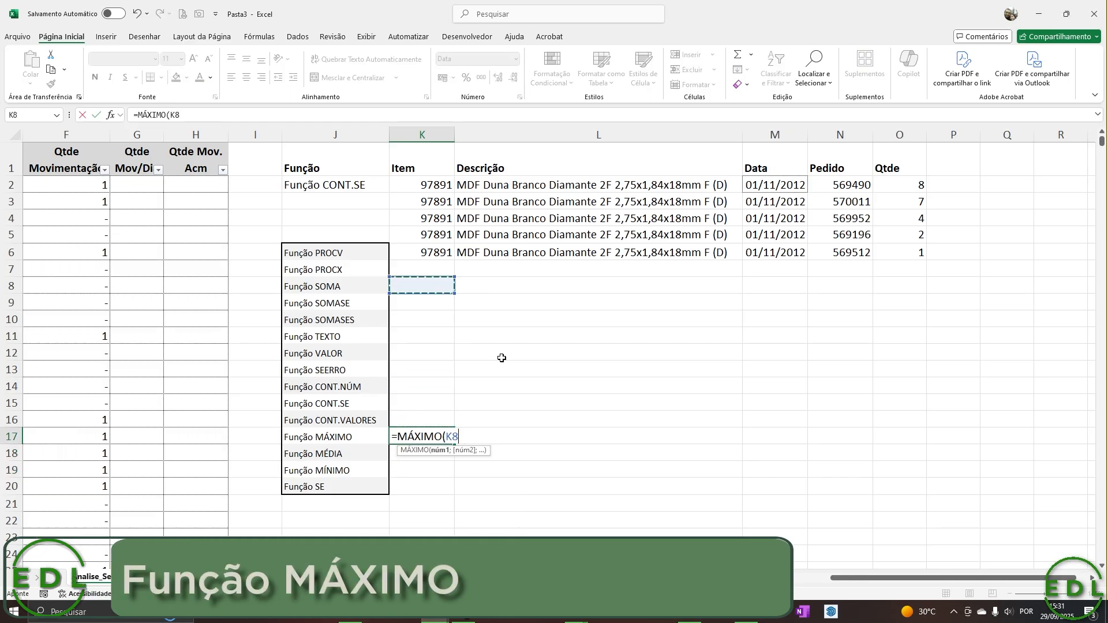
{"action": "key", "text": "Right"}
{"action": "key", "text": "Right"}
{"action": "key", "text": "Right"}
{"action": "key", "text": "Right"}
{"action": "key", "text": "Up"}
{"action": "key", "text": "Up"}
{"action": "key", "text": "Up"}
{"action": "key", "text": "Up"}
{"action": "key", "text": "Up"}
{"action": "key", "text": "Up"}
{"action": "key", "text": "Up"}
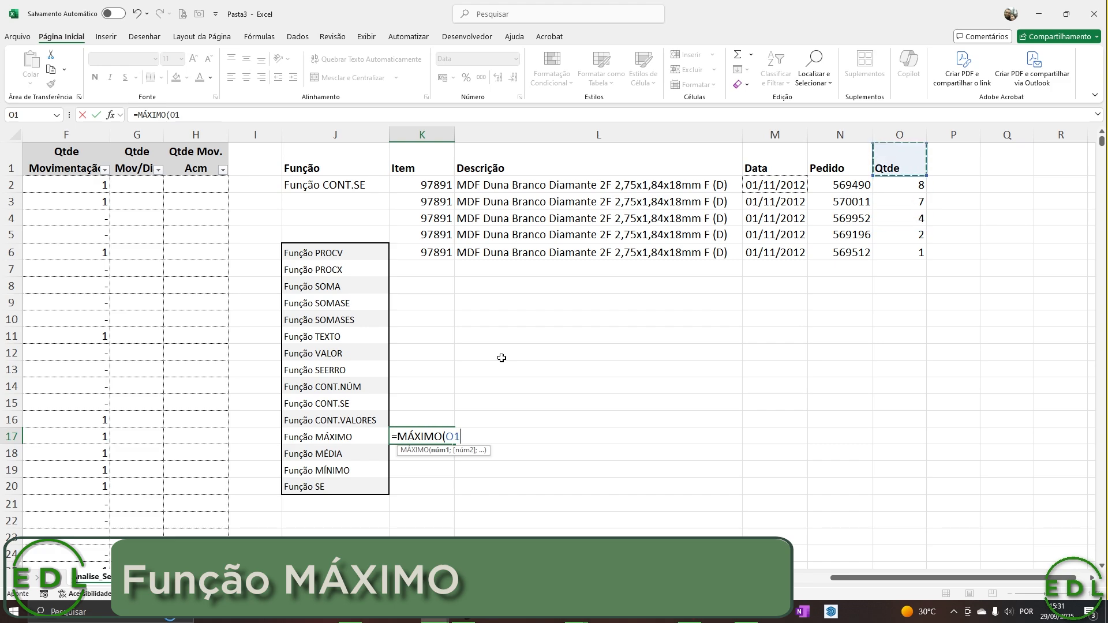
{"action": "key", "text": "Down"}
{"action": "key", "text": "shift+Down"}
{"action": "key", "text": "shift+Down"}
{"action": "key", "text": "shift+Down"}
{"action": "key", "text": "shift+Down"}
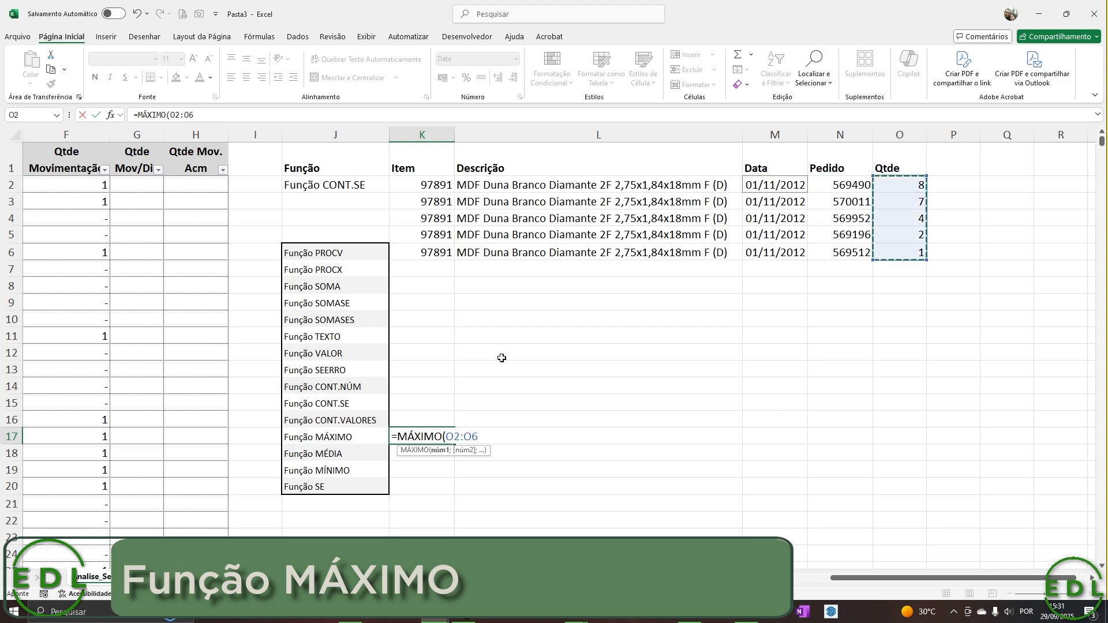
{"action": "key", "text": "Return"}
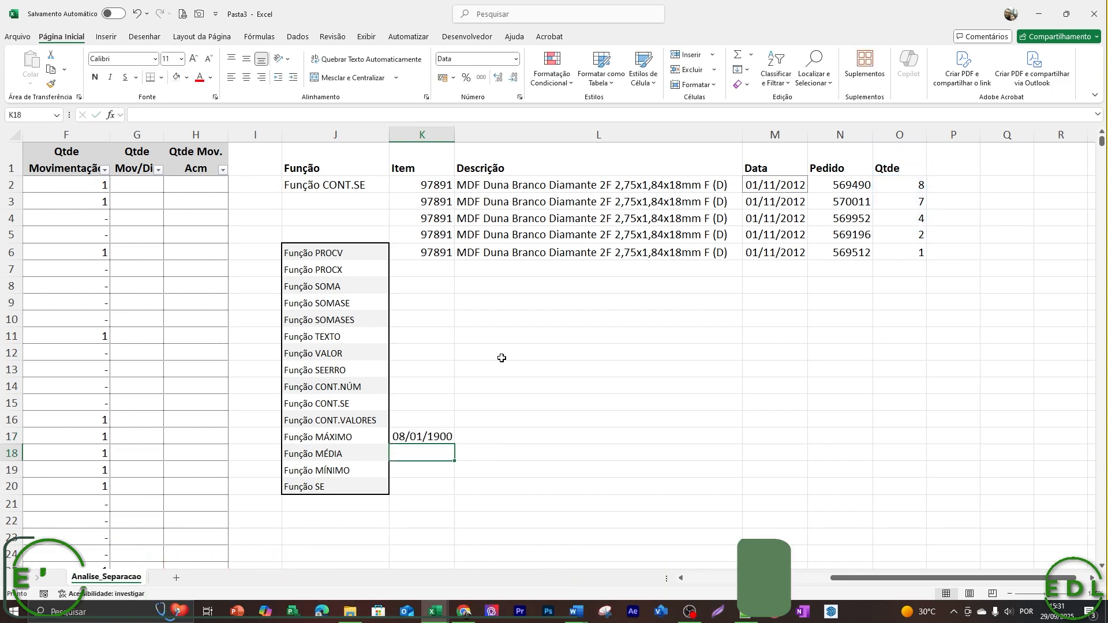
Format K17 as a number with 0 decimal places.
{"action": "key", "text": "Up"}
{"action": "key", "text": "ctrl+1"}
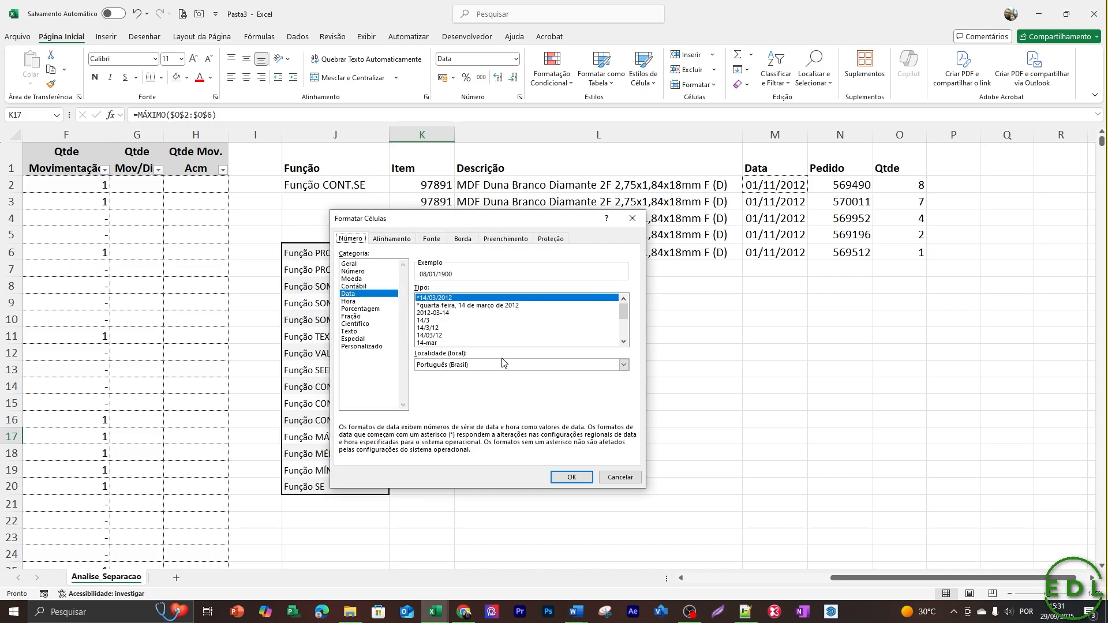
{"action": "left_click", "coordinate": [352, 271]}
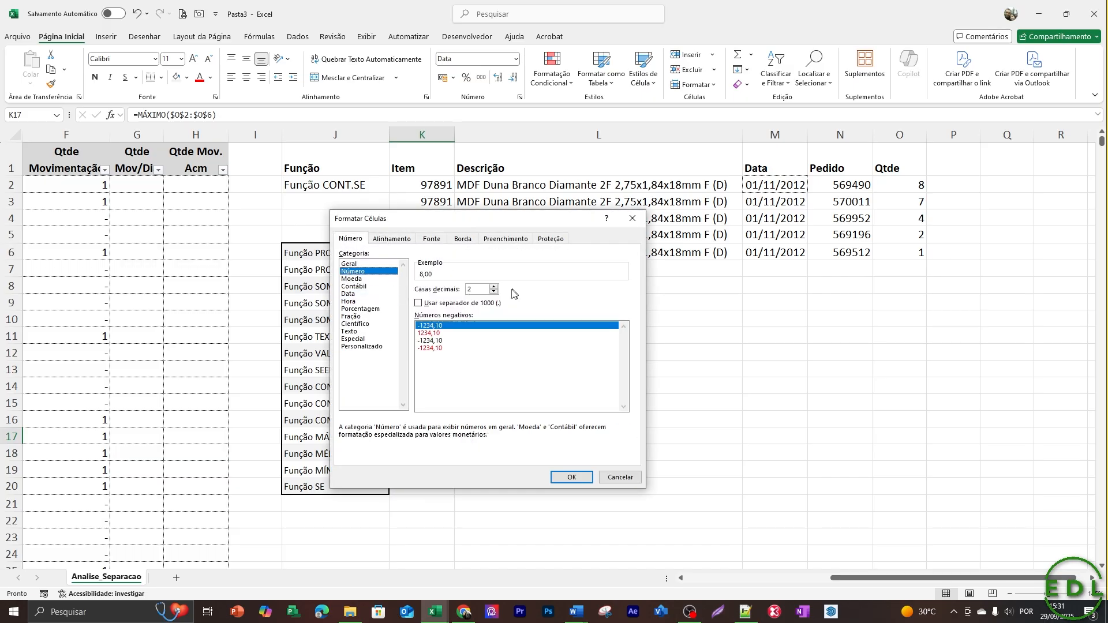
{"action": "left_click", "coordinate": [566, 477]}
Copy the number format of K17 down to K18:K20 by pasting formats only.
{"action": "key", "text": "ctrl+c"}
{"action": "key", "text": "shift+Down"}
{"action": "key", "text": "shift+Down"}
{"action": "key", "text": "shift+Down"}
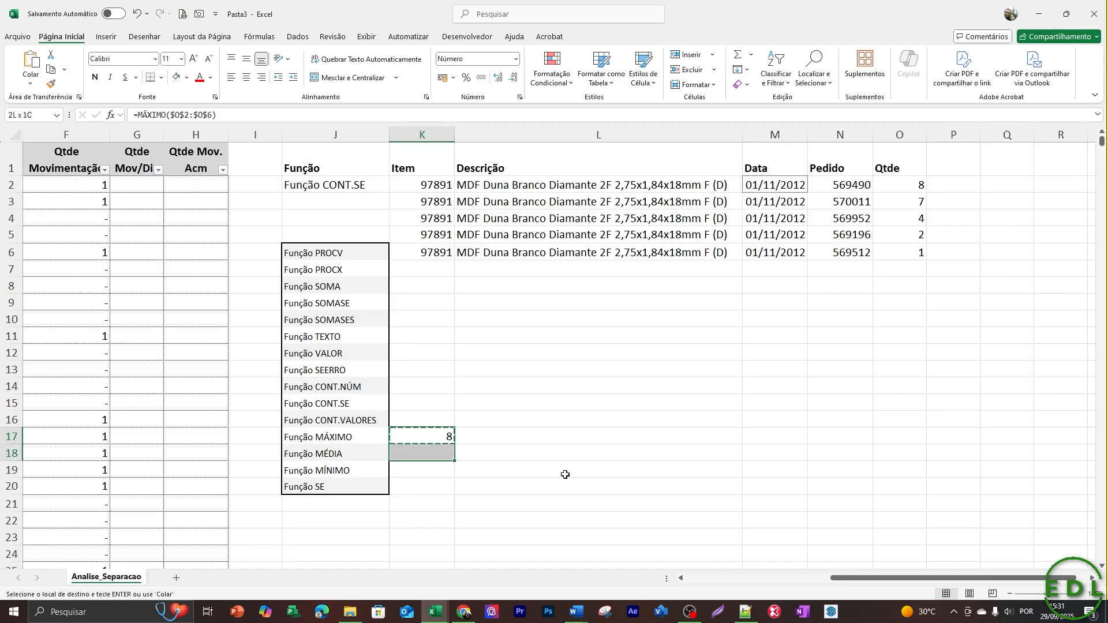
{"action": "key", "text": "ctrl+alt+v"}
{"action": "key", "text": "t"}
{"action": "key", "text": "Return"}
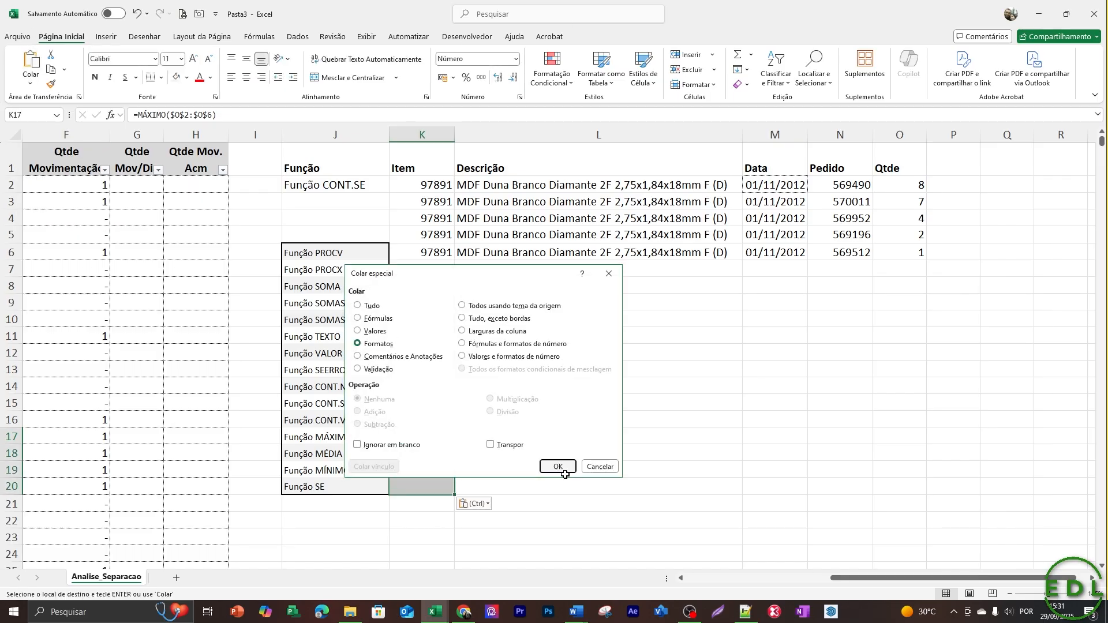
{"action": "key", "text": "Escape"}
Check the MÁXIMO result in K17 against the quantities in the Qtde column.
{"action": "key", "text": "Down"}
{"action": "key", "text": "Up"}
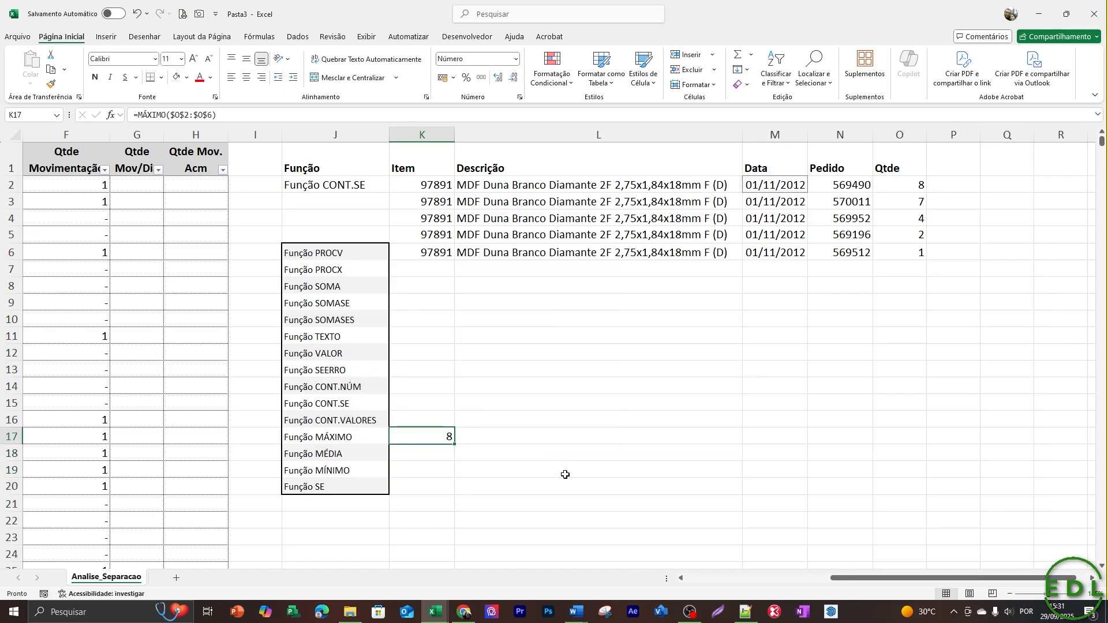
{"action": "key", "text": "Left"}
{"action": "key", "text": "Right"}
{"action": "left_click_drag", "start_coordinate": [920, 185], "coordinate": [917, 242]}
{"action": "key", "text": "Down"}
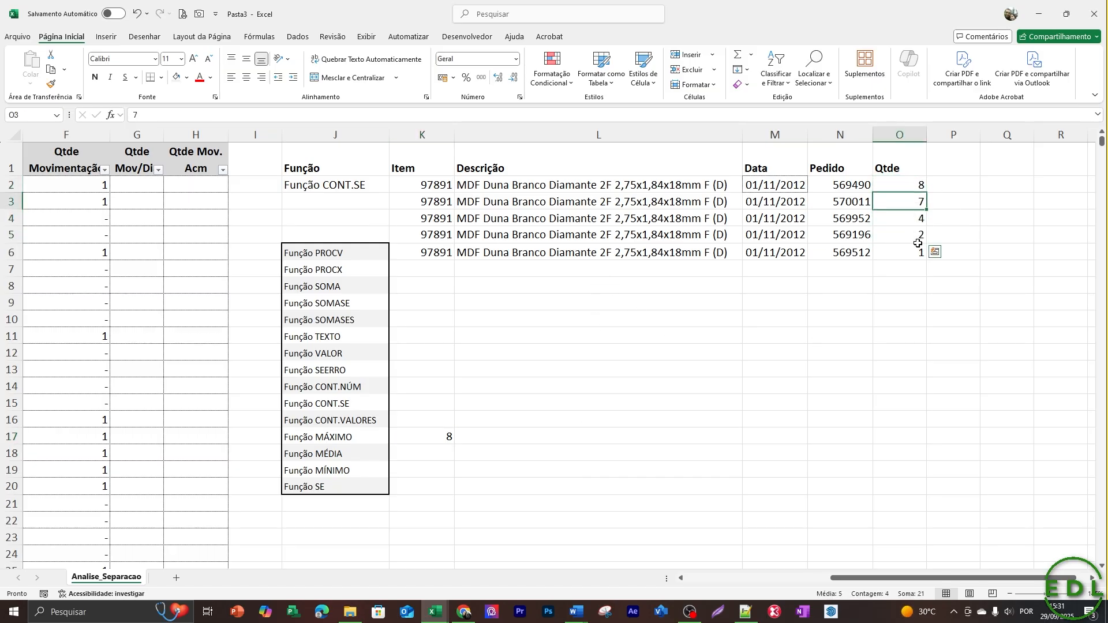
{"action": "key", "text": "alt+Tab"}
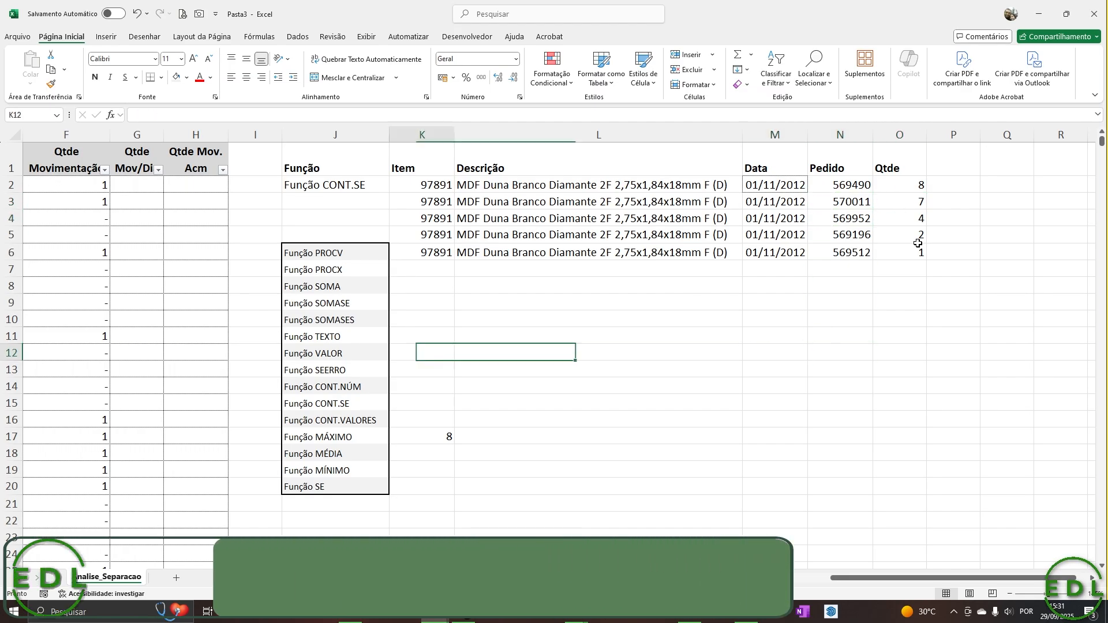
Enter =MÉDIA($O$2:$O$6) in K18 beside Função MÉDIA to average the quantities of item 97891.
{"action": "key", "text": "Left"}
{"action": "key", "text": "Left"}
{"action": "key", "text": "Down"}
{"action": "key", "text": "Down"}
{"action": "key", "text": "Down"}
{"action": "key", "text": "Down"}
{"action": "key", "text": "Down"}
{"action": "key", "text": "Right"}
{"action": "key", "text": "Right"}
{"action": "key", "text": "Down"}
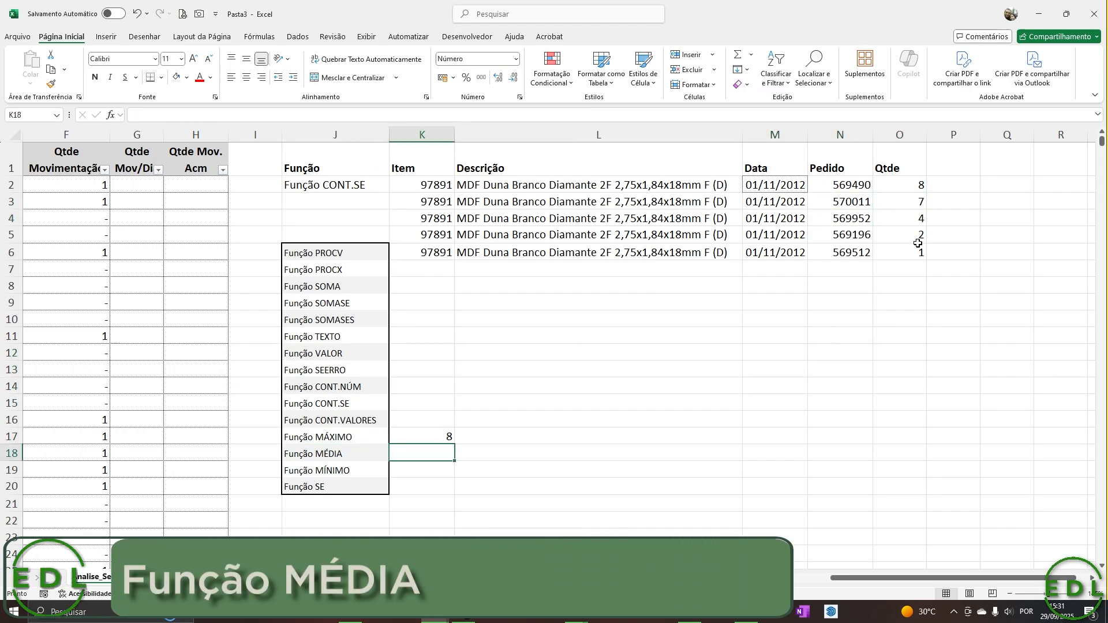
{"action": "type", "text": "=mé"}
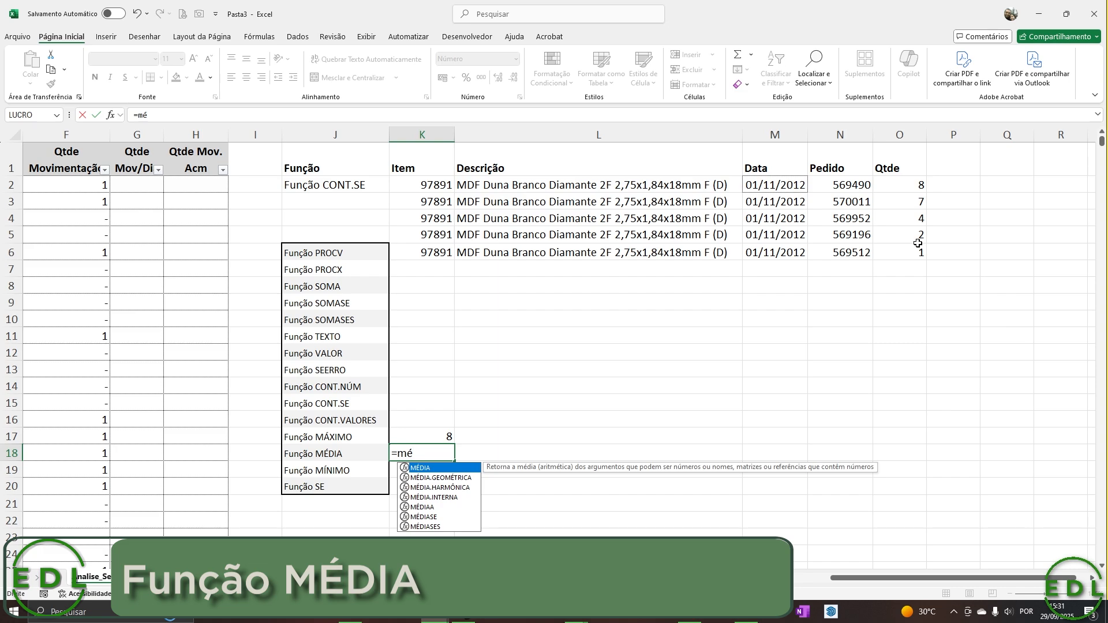
{"action": "key", "text": "Tab"}
{"action": "key", "text": "Up"}
{"action": "key", "text": "Up"}
{"action": "key", "text": "Up"}
{"action": "key", "text": "Up"}
{"action": "key", "text": "Up"}
{"action": "key", "text": "Up"}
{"action": "key", "text": "Up"}
{"action": "key", "text": "Up"}
{"action": "key", "text": "Up"}
{"action": "key", "text": "Up"}
{"action": "key", "text": "Up"}
{"action": "key", "text": "Up"}
{"action": "key", "text": "Right"}
{"action": "key", "text": "Right"}
{"action": "key", "text": "Right"}
{"action": "key", "text": "Right"}
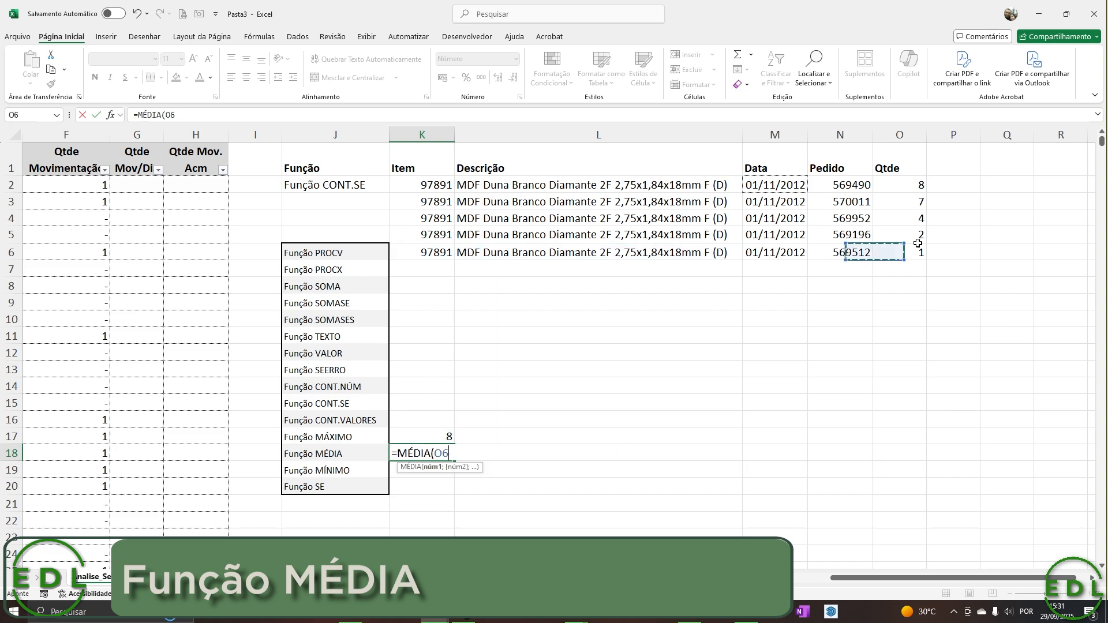
{"action": "key", "text": "Up"}
{"action": "key", "text": "Up"}
{"action": "key", "text": "Up"}
{"action": "key", "text": "Up"}
{"action": "key", "text": "shift+Down"}
{"action": "key", "text": "shift+Down"}
{"action": "key", "text": "shift+Down"}
{"action": "key", "text": "shift+Down"}
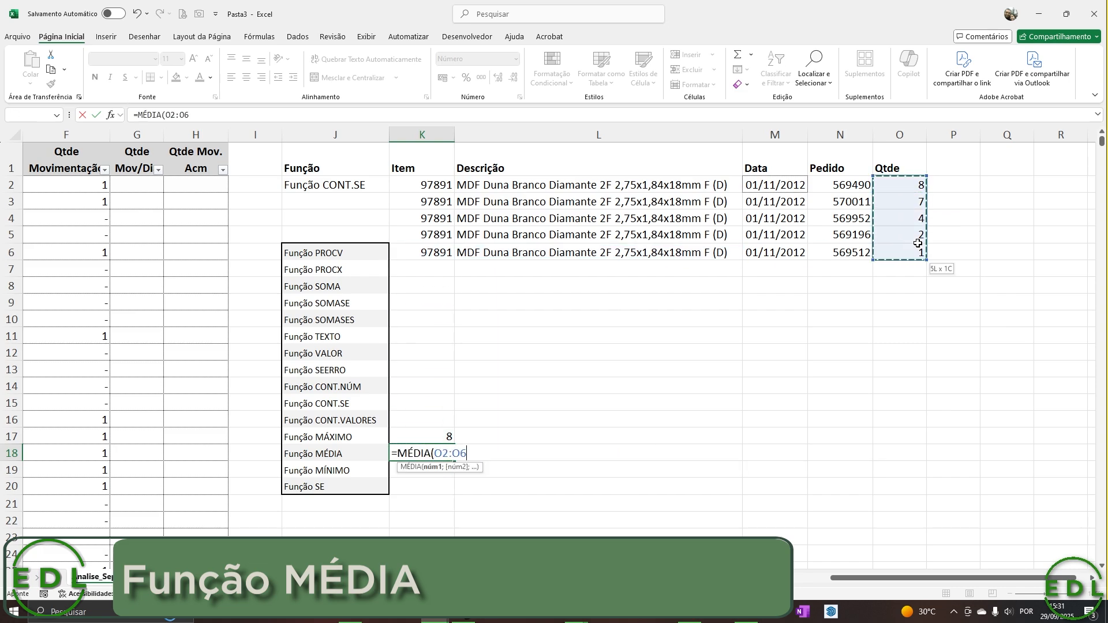
{"action": "key", "text": "Return"}
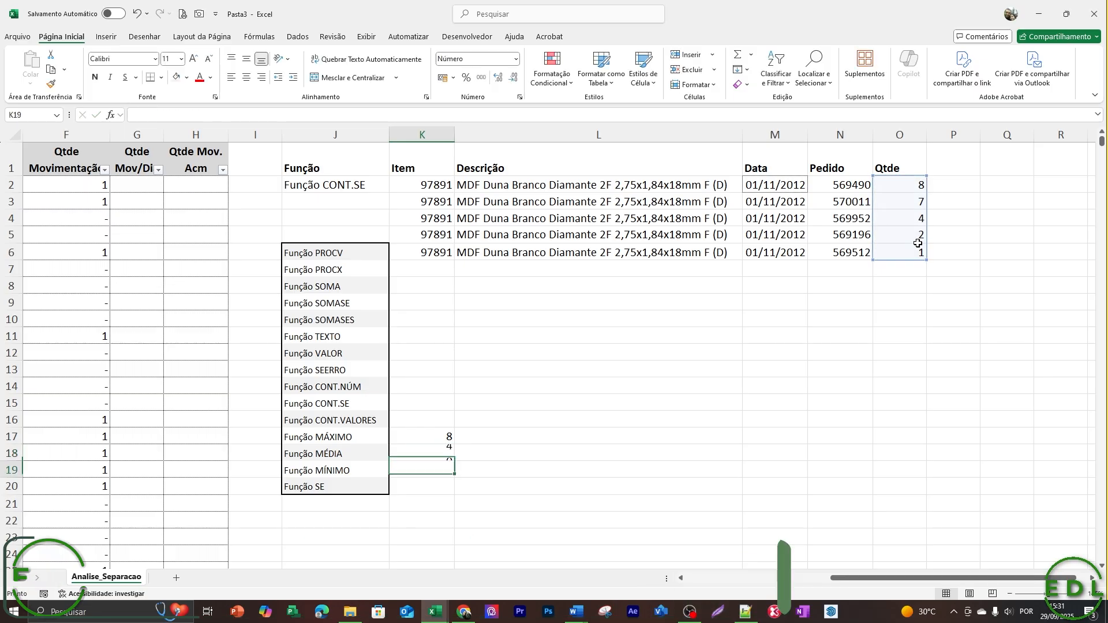
{"action": "key", "text": "Up"}
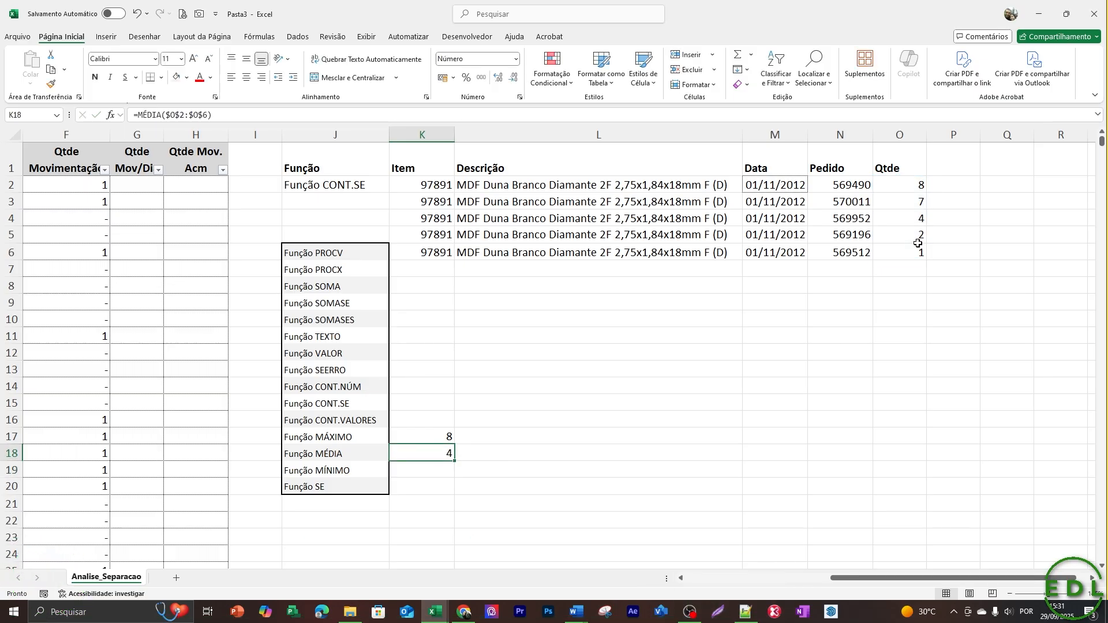
Enter =SOMA(O2:O6) in O8 to total the Qtde values for a manual check of the average.
{"action": "key", "text": "Right"}
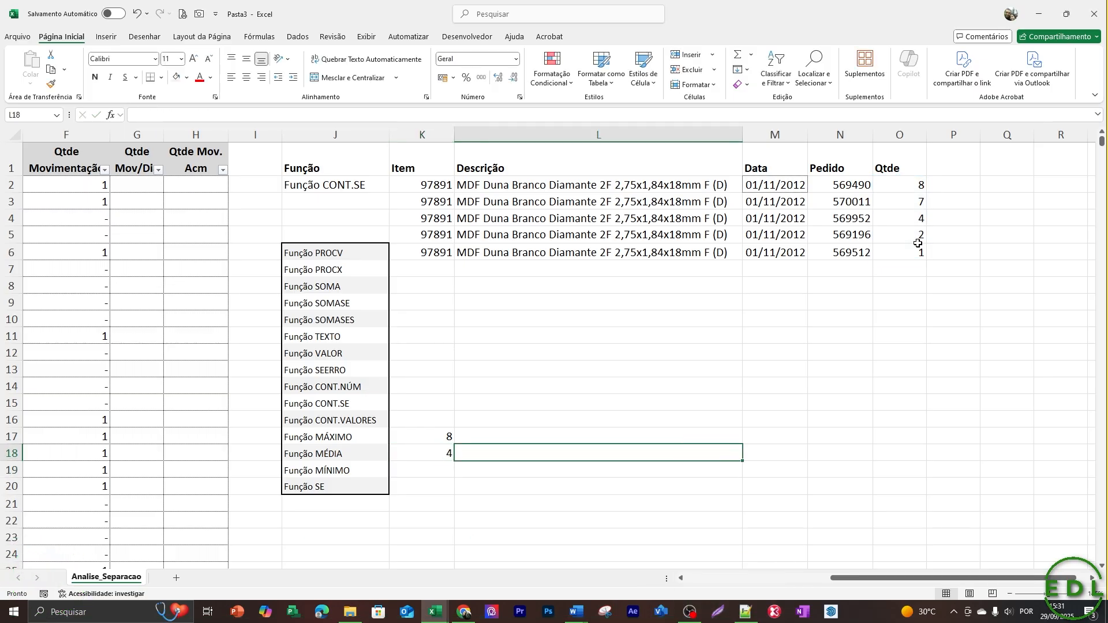
{"action": "key", "text": "Right"}
{"action": "key", "text": "Right"}
{"action": "key", "text": "Right"}
{"action": "key", "text": "Right"}
{"action": "key", "text": "Up"}
{"action": "key", "text": "Up"}
{"action": "key", "text": "Up"}
{"action": "key", "text": "Up"}
{"action": "key", "text": "Up"}
{"action": "key", "text": "Up"}
{"action": "key", "text": "Up"}
{"action": "key", "text": "Up"}
{"action": "key", "text": "Up"}
{"action": "key", "text": "Left"}
{"action": "key", "text": "Up"}
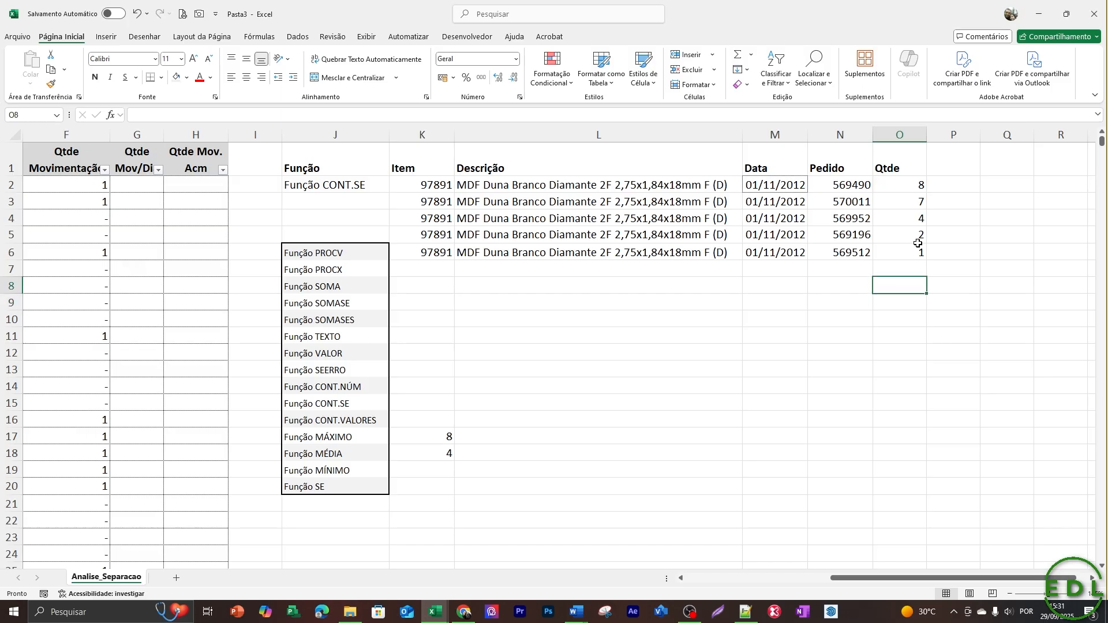
{"action": "type", "text": "=soma("}
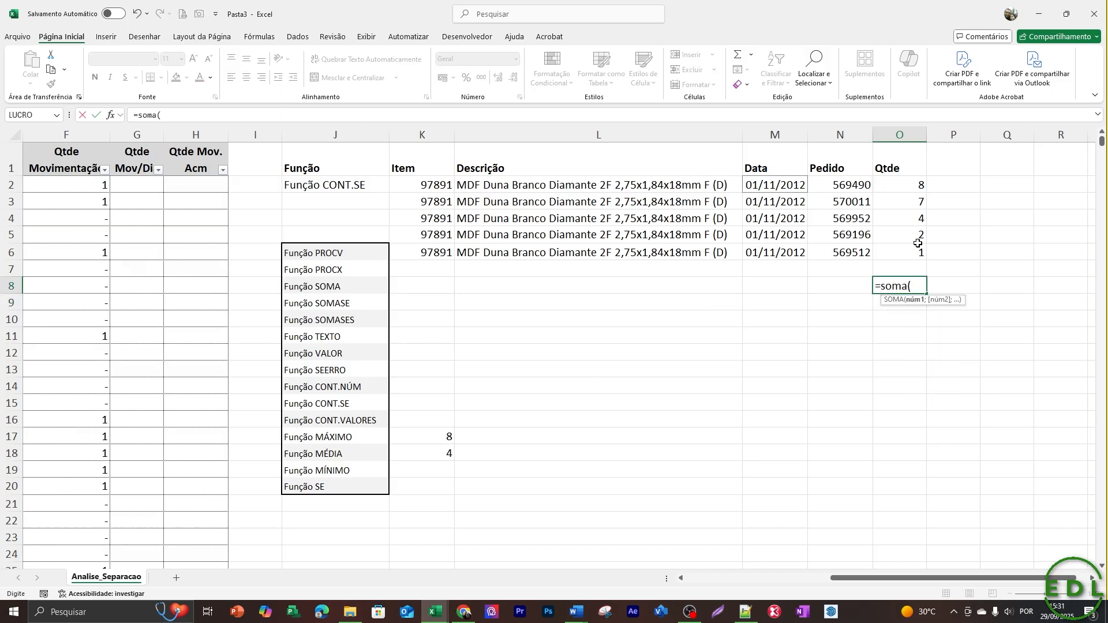
{"action": "key", "text": "Up"}
{"action": "key", "text": "Up"}
{"action": "key", "text": "Up"}
{"action": "key", "text": "Up"}
{"action": "key", "text": "Up"}
{"action": "key", "text": "Up"}
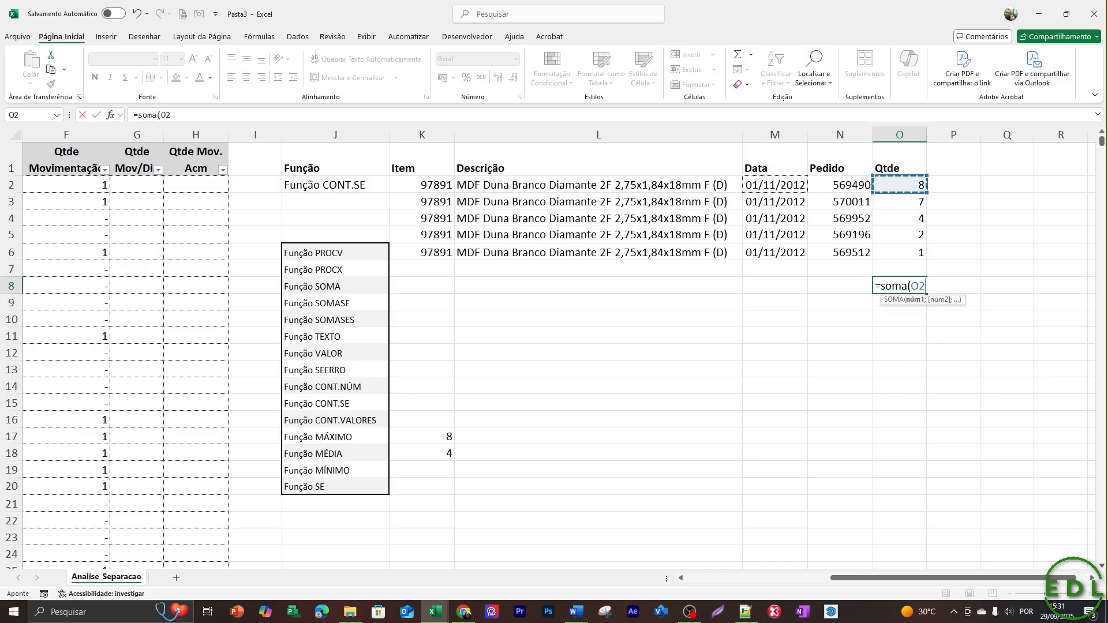
{"action": "key", "text": "shift+Down"}
{"action": "key", "text": "shift+Down"}
{"action": "key", "text": "shift+Down"}
{"action": "key", "text": "shift+Down"}
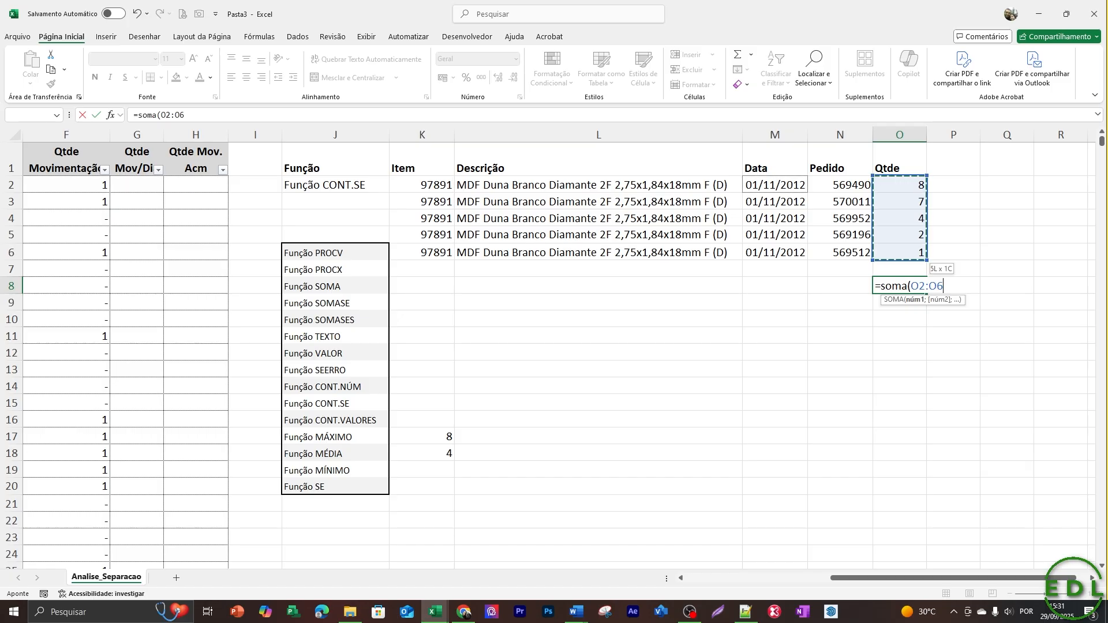
{"action": "key", "text": "Return"}
{"action": "type", "text": "="}
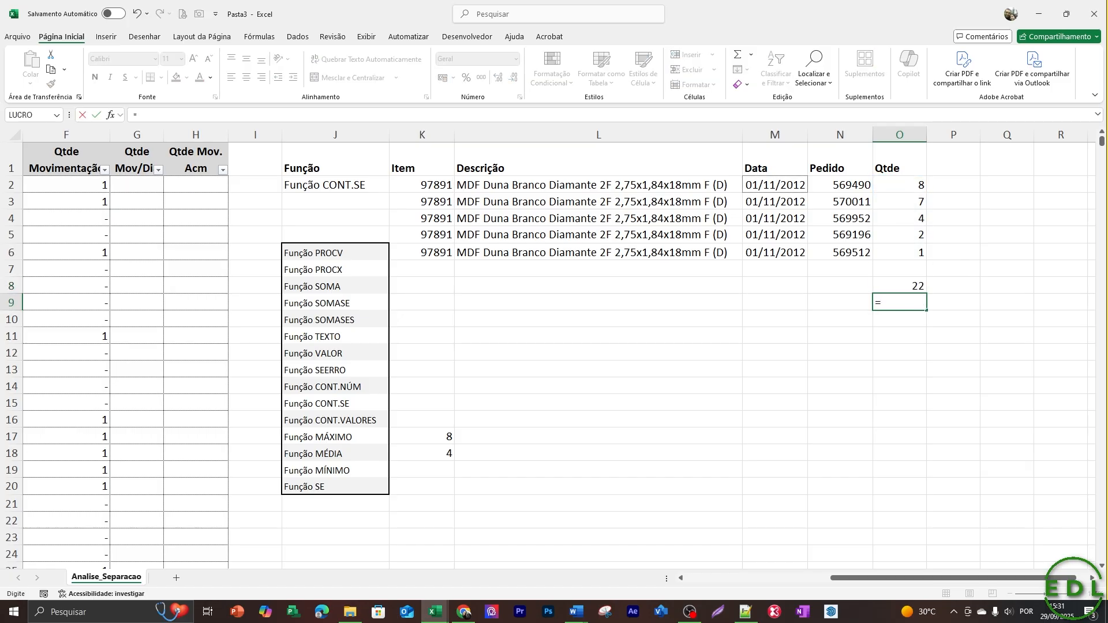
{"action": "type", "text": "cont"}
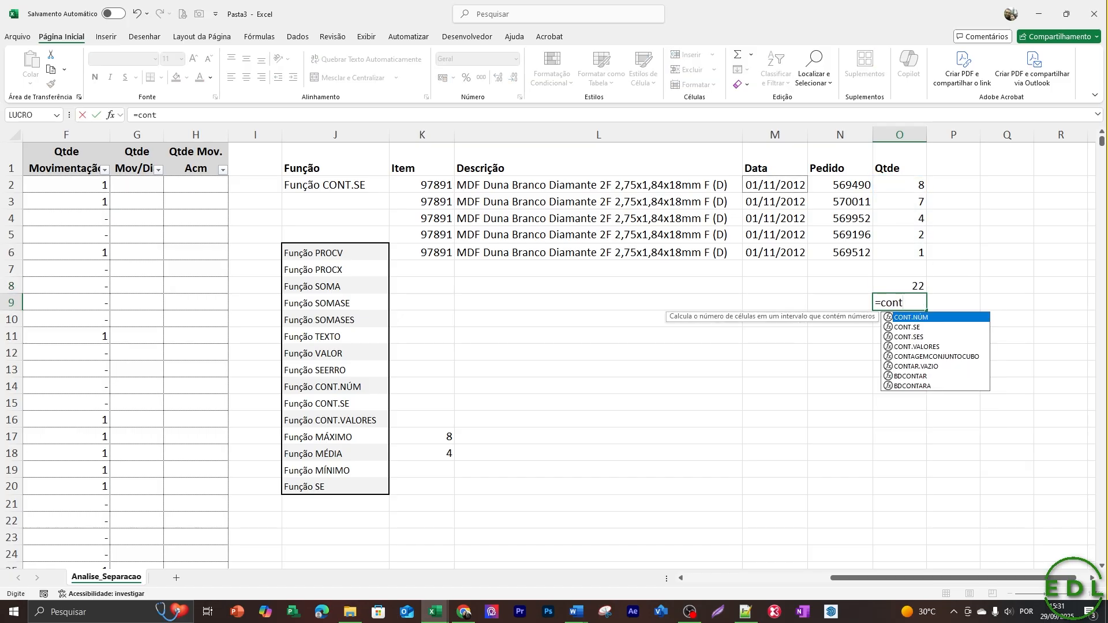
{"action": "key", "text": "Escape"}
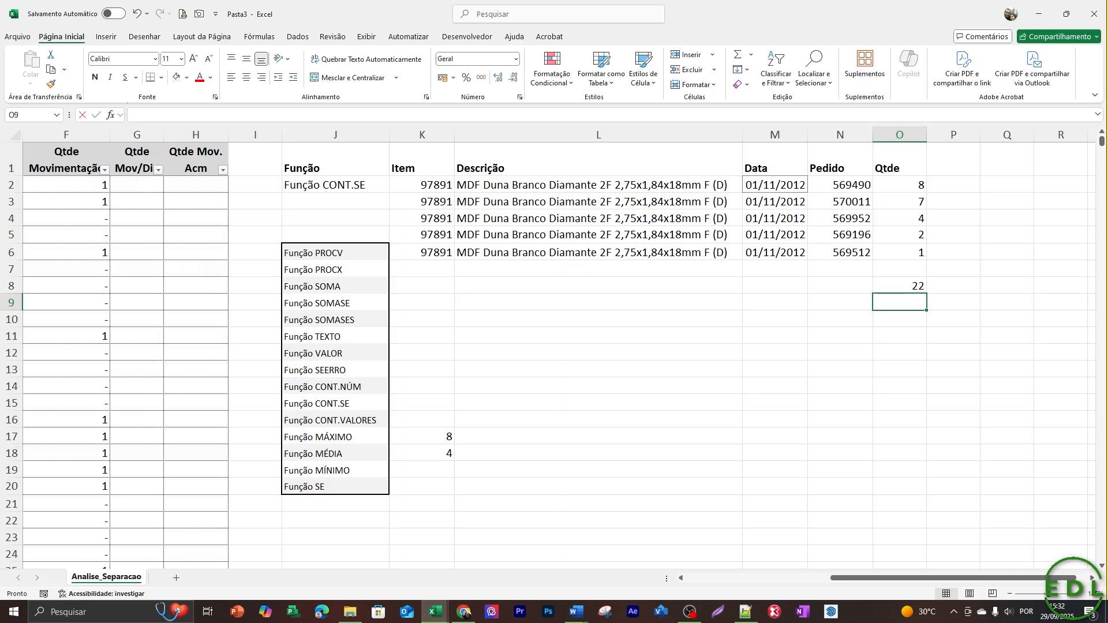
Enter =CONT.VALORES(O2:O6) in O9 to count the orders in the Qtde column.
{"action": "type", "text": "=cont"}
{"action": "key", "text": "Down"}
{"action": "key", "text": "Down"}
{"action": "key", "text": "Down"}
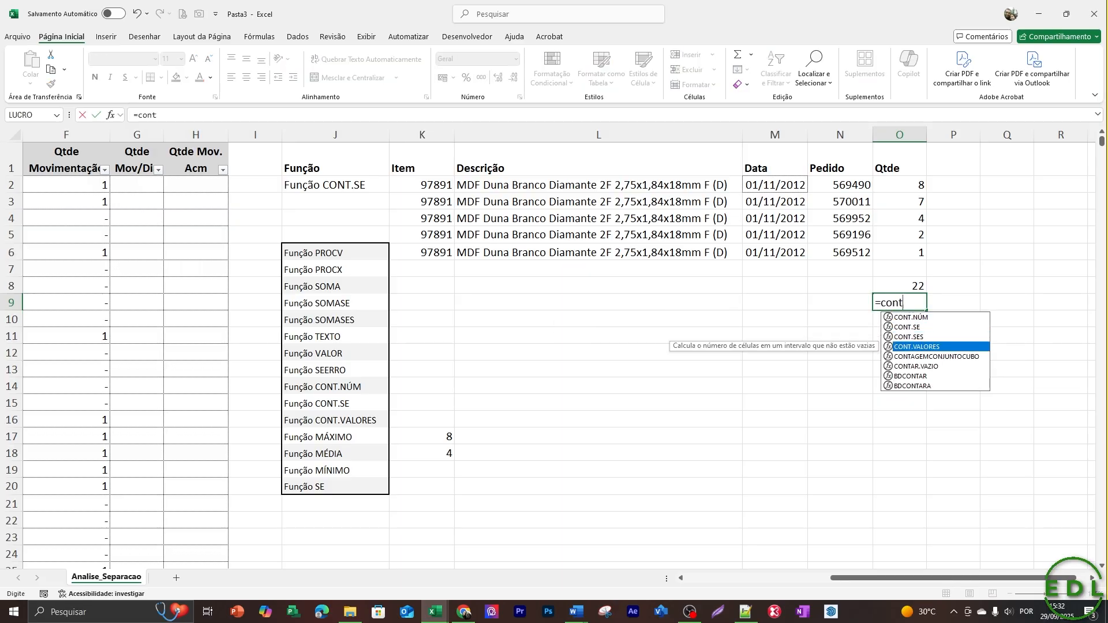
{"action": "key", "text": "Tab"}
{"action": "left_click_drag", "start_coordinate": [899, 184], "coordinate": [917, 253]}
{"action": "key", "text": "Return"}
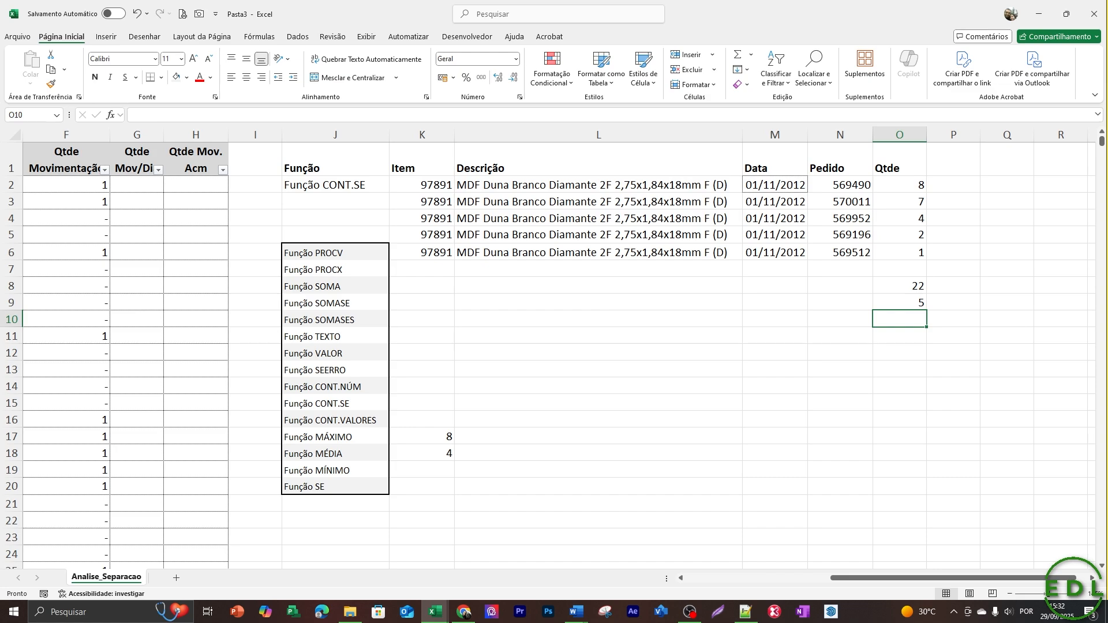
Divide the total by the count in O10 with the formula =O8/O9.
{"action": "type", "text": "="}
{"action": "key", "text": "Up"}
{"action": "key", "text": "Up"}
{"action": "type", "text": "/"}
{"action": "key", "text": "Up"}
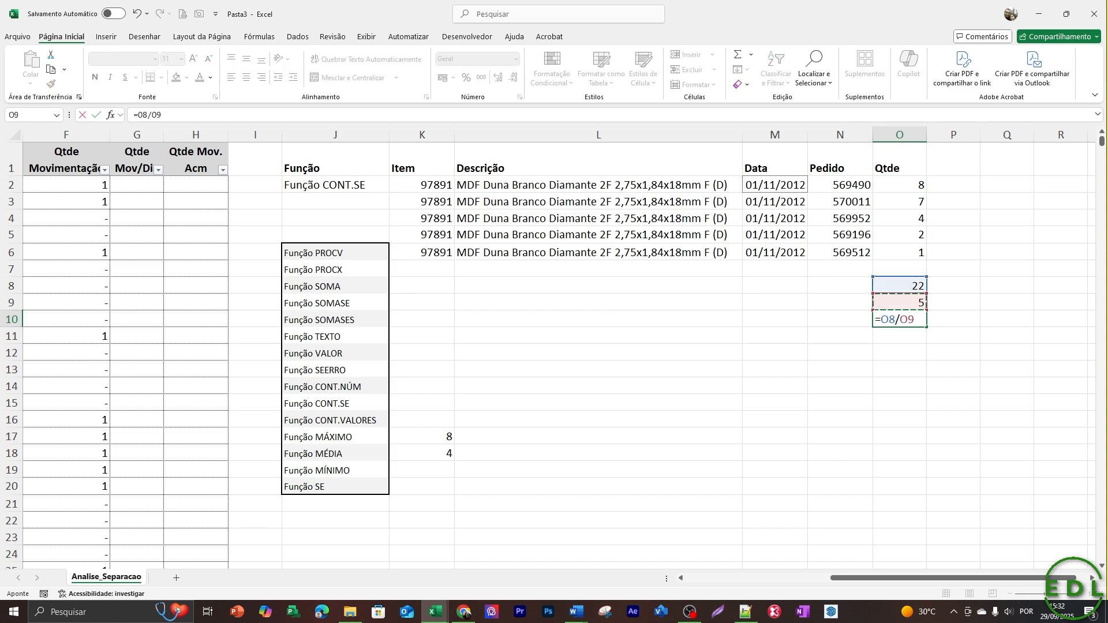
{"action": "key", "text": "Return"}
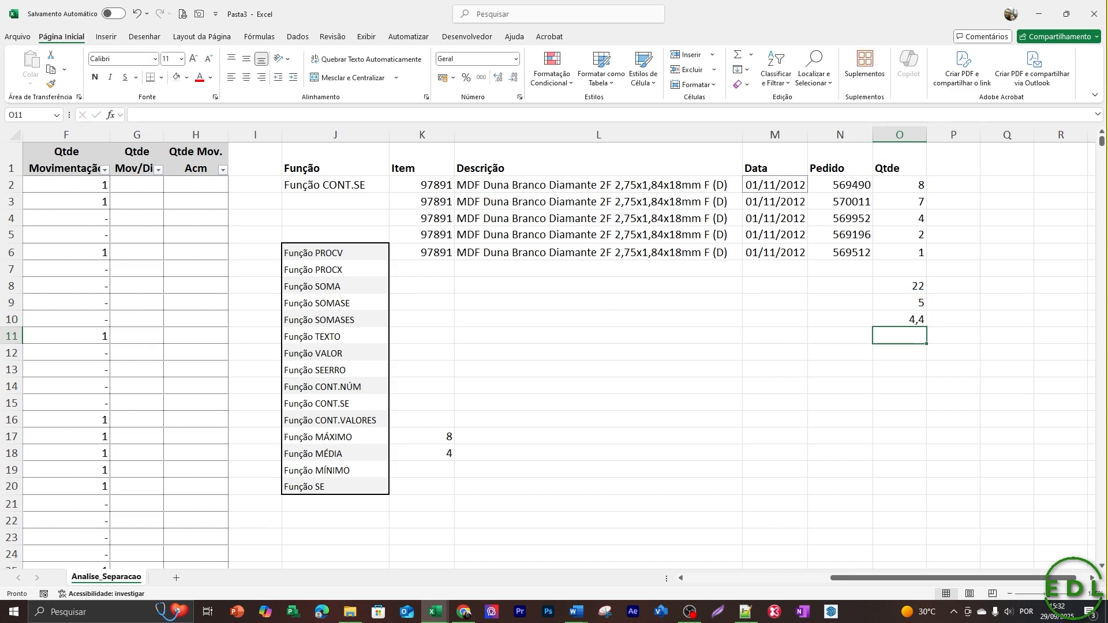
Format the MÉDIA result in K18 as a number with 2 decimal places.
{"action": "key", "text": "Down"}
{"action": "key", "text": "Down"}
{"action": "key", "text": "Down"}
{"action": "key", "text": "Down"}
{"action": "key", "text": "Down"}
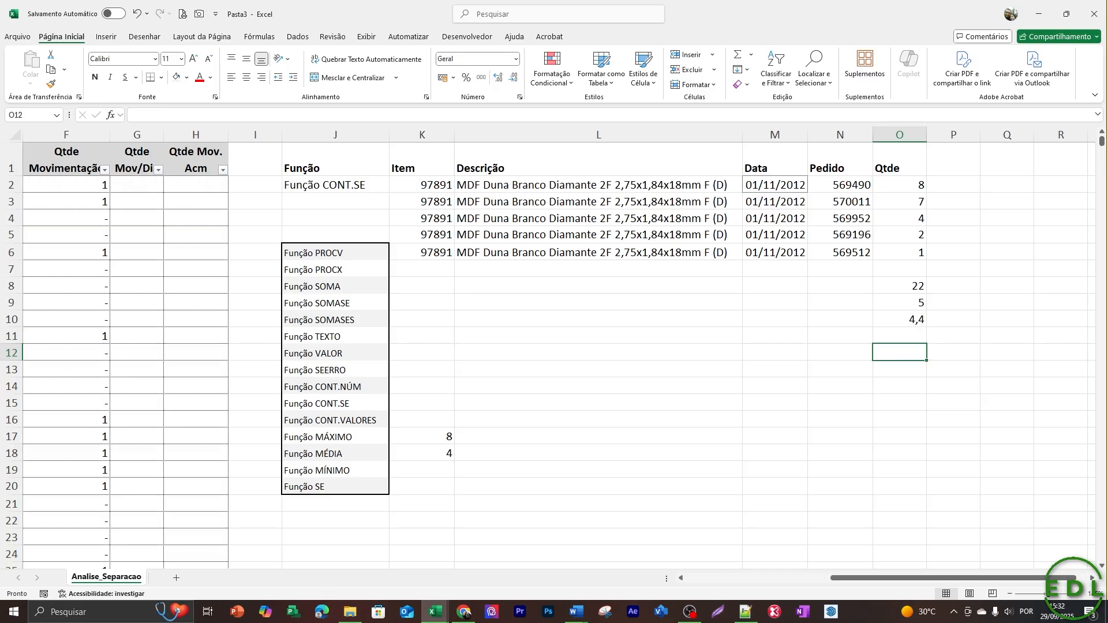
{"action": "key", "text": "Left"}
{"action": "key", "text": "Left"}
{"action": "key", "text": "Left"}
{"action": "key", "text": "Left"}
{"action": "key", "text": "Left"}
{"action": "key", "text": "Left"}
{"action": "key", "text": "Down"}
{"action": "key", "text": "Right"}
{"action": "key", "text": "Right"}
{"action": "key", "text": "Down"}
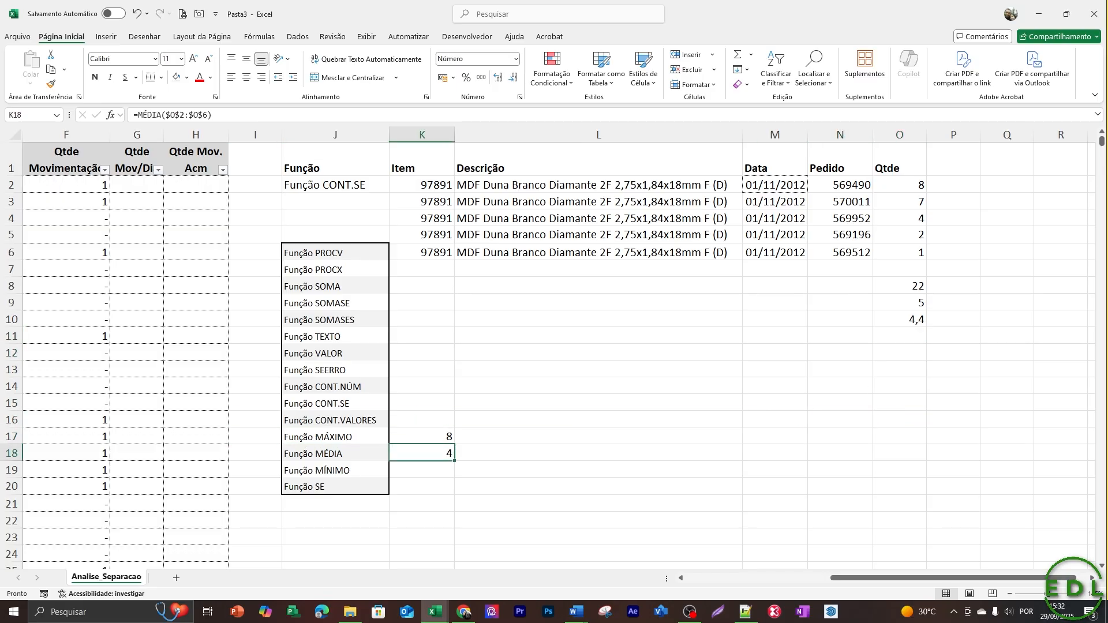
{"action": "key", "text": "ctrl+1"}
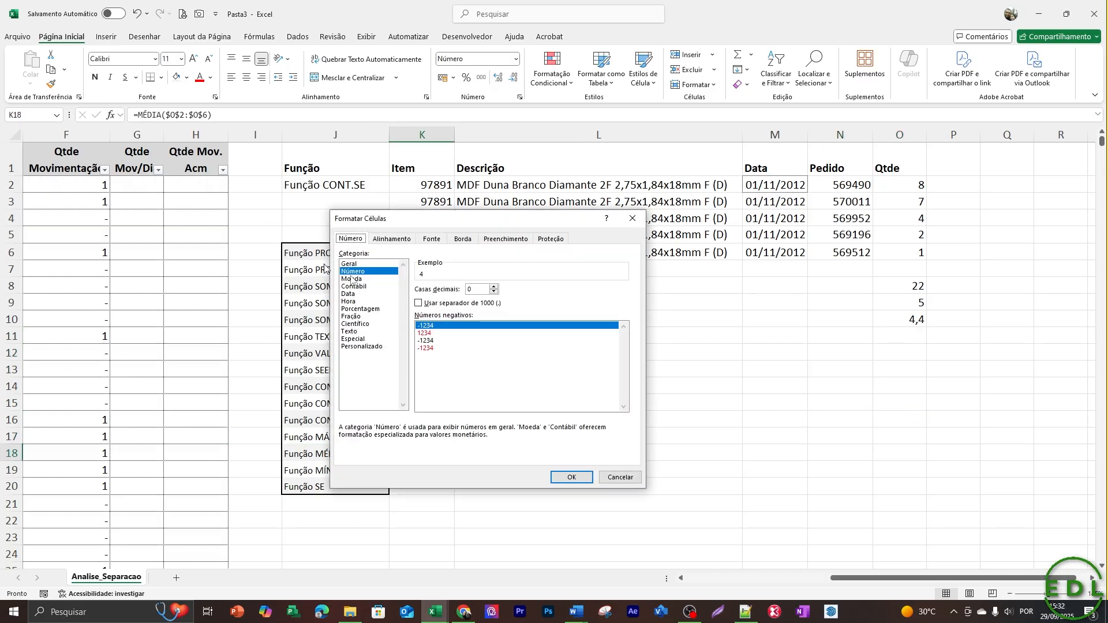
{"action": "left_click", "coordinate": [494, 287]}
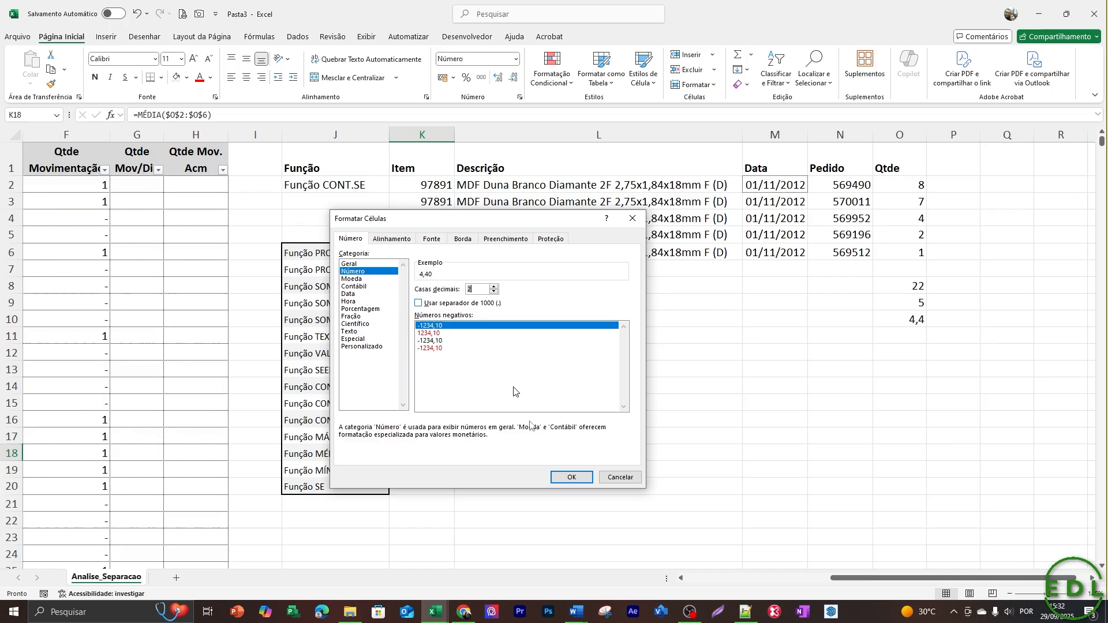
{"action": "left_click", "coordinate": [571, 476]}
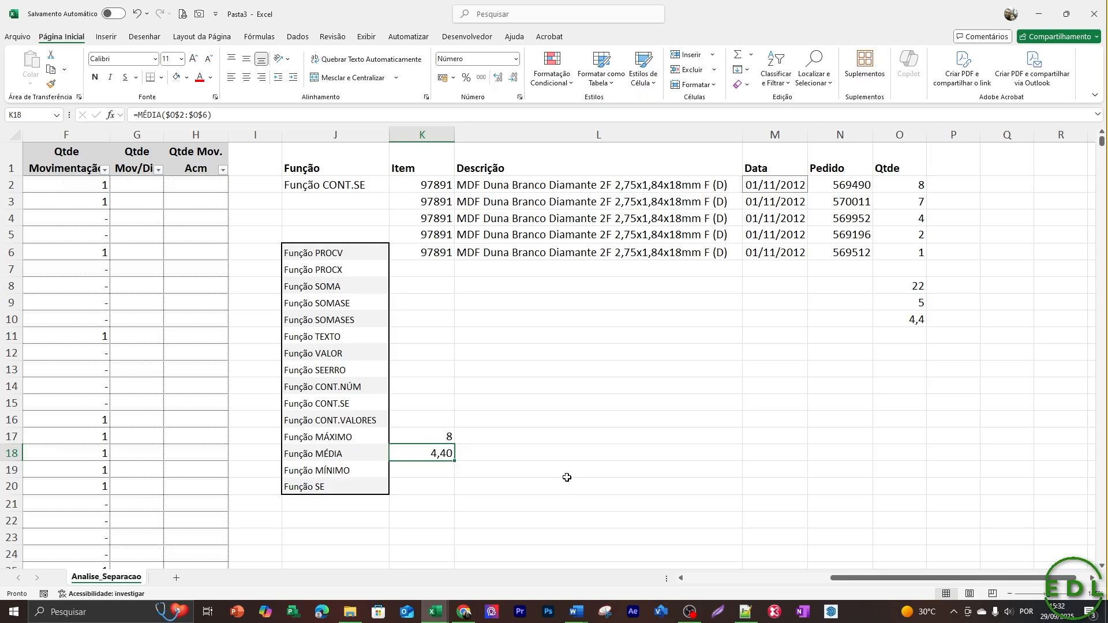
Enter =MÍNIMO(O2:O6) in K19 beside Função MÍNIMO and compare the result with the quantity in O6.
{"action": "key", "text": "Down"}
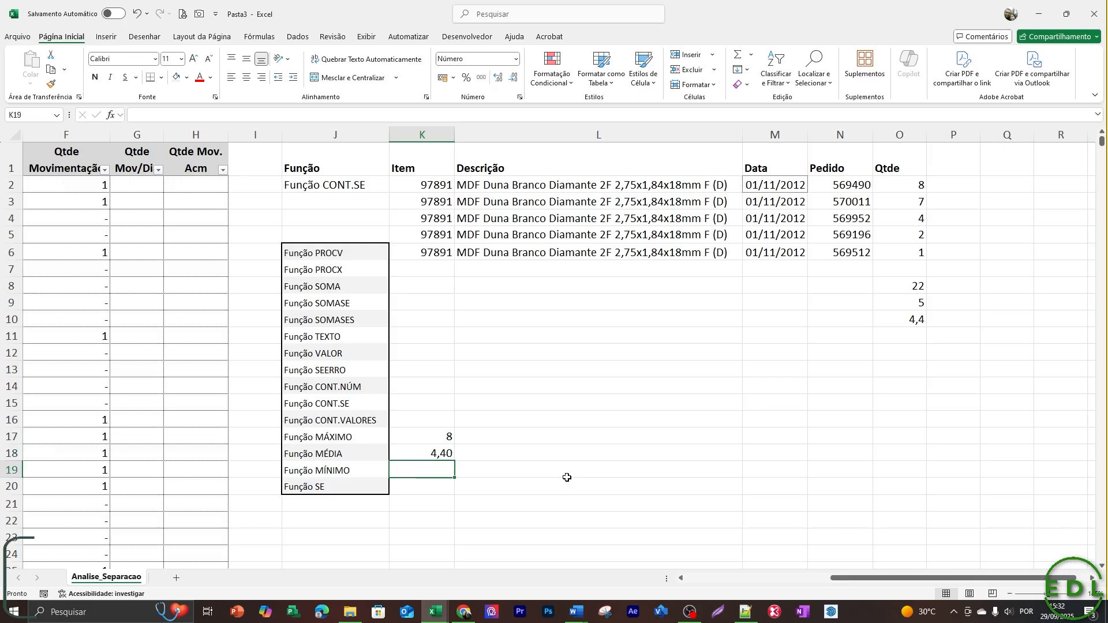
{"action": "type", "text": "=m´p"}
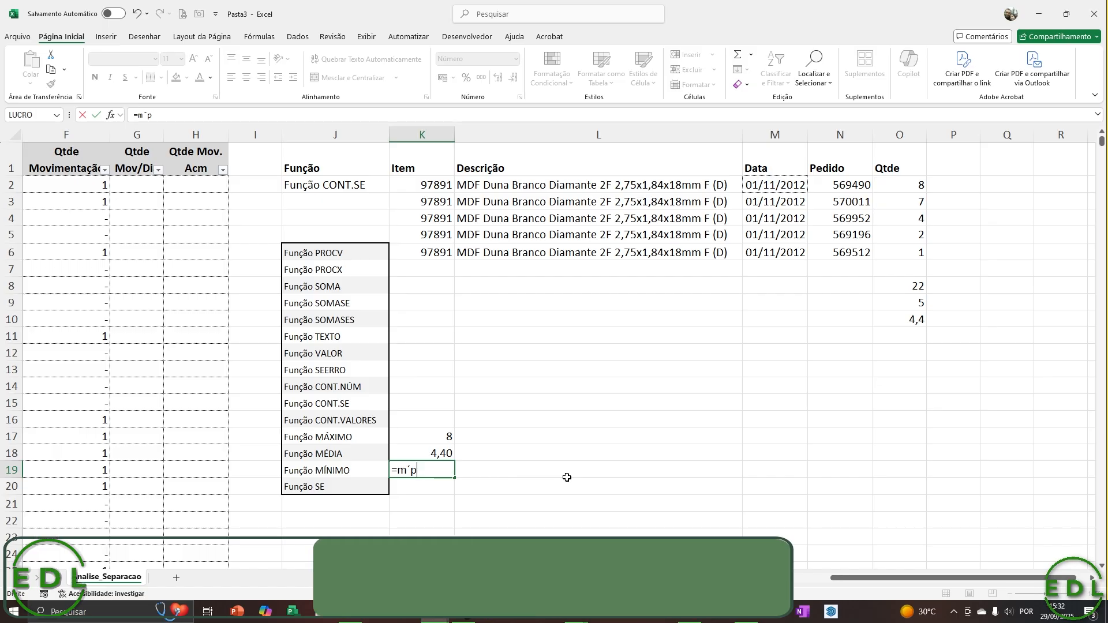
{"action": "key", "text": "BackSpace"}
{"action": "key", "text": "BackSpace"}
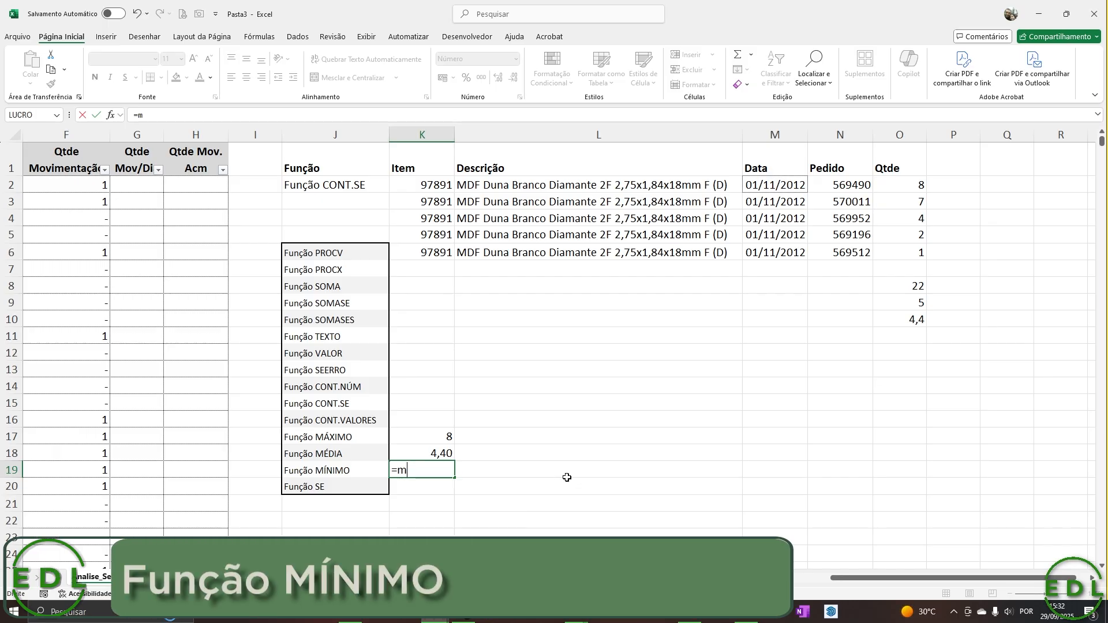
{"action": "type", "text": "í"}
{"action": "key", "text": "Tab"}
{"action": "key", "text": "Right"}
{"action": "key", "text": "Up"}
{"action": "key", "text": "Up"}
{"action": "key", "text": "Up"}
{"action": "key", "text": "Up"}
{"action": "key", "text": "Up"}
{"action": "key", "text": "Up"}
{"action": "key", "text": "Up"}
{"action": "key", "text": "Up"}
{"action": "key", "text": "Up"}
{"action": "key", "text": "Up"}
{"action": "key", "text": "Up"}
{"action": "key", "text": "Up"}
{"action": "key", "text": "Up"}
{"action": "key", "text": "Up"}
{"action": "key", "text": "Up"}
{"action": "key", "text": "Up"}
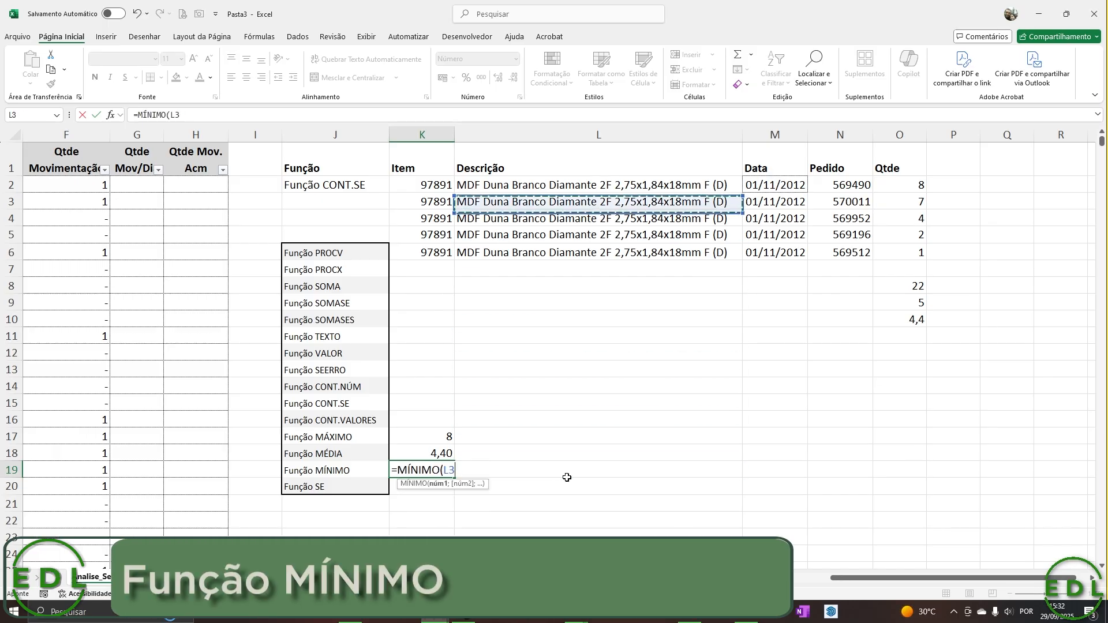
{"action": "key", "text": "Up"}
{"action": "key", "text": "Right"}
{"action": "key", "text": "Right"}
{"action": "key", "text": "Right"}
{"action": "key", "text": "shift+Down"}
{"action": "key", "text": "shift+Down"}
{"action": "key", "text": "shift+Down"}
{"action": "key", "text": "shift+Down"}
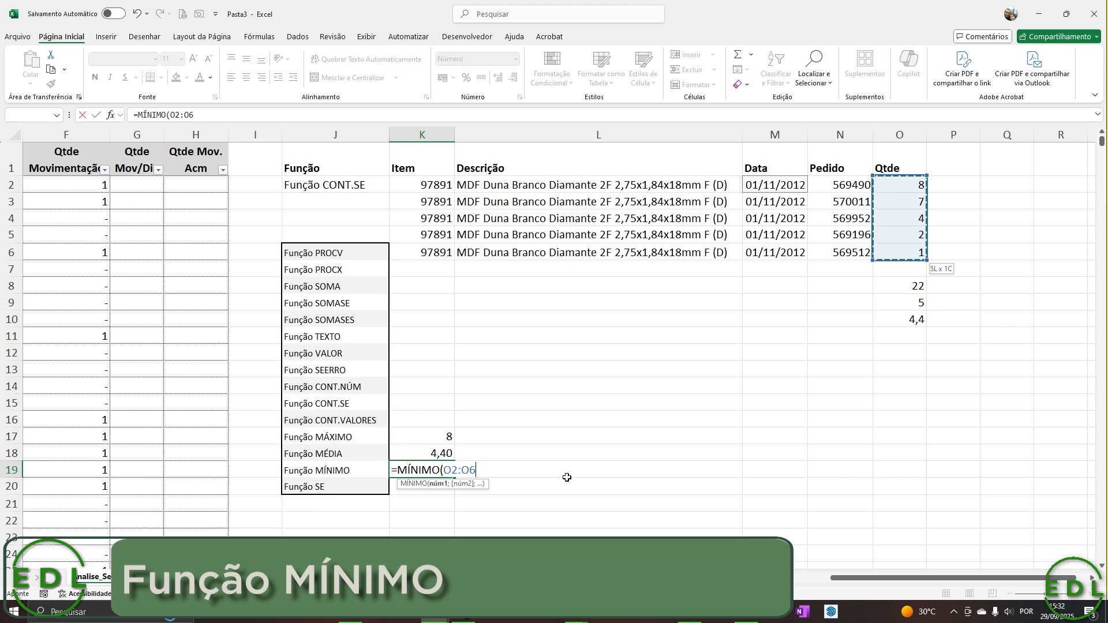
{"action": "key", "text": "Return"}
{"action": "key", "text": "Up"}
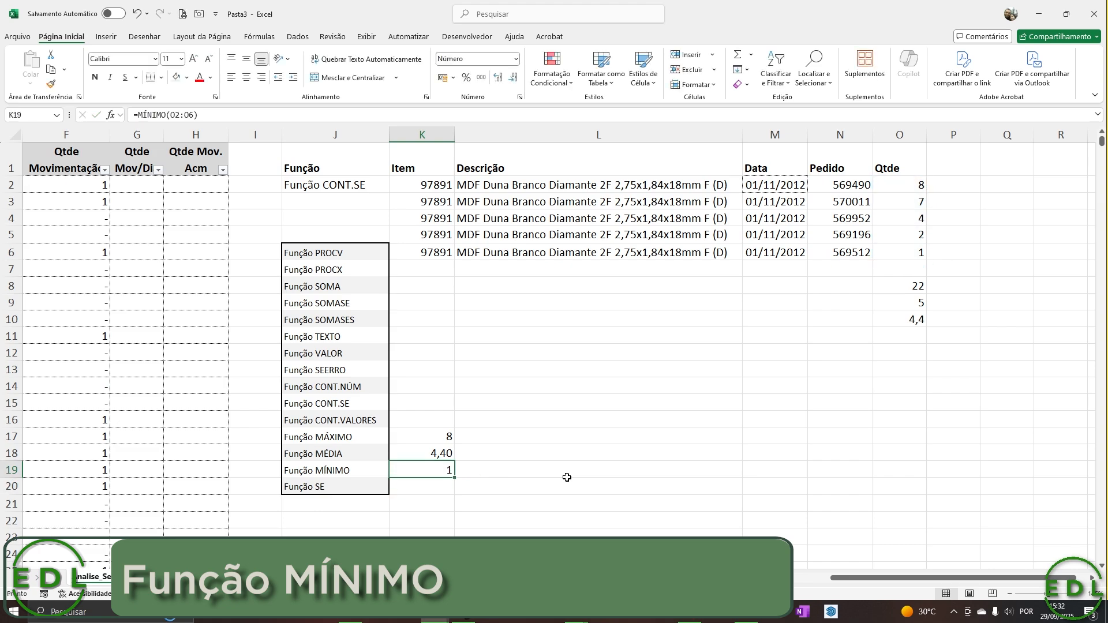
{"action": "left_click", "coordinate": [919, 252]}
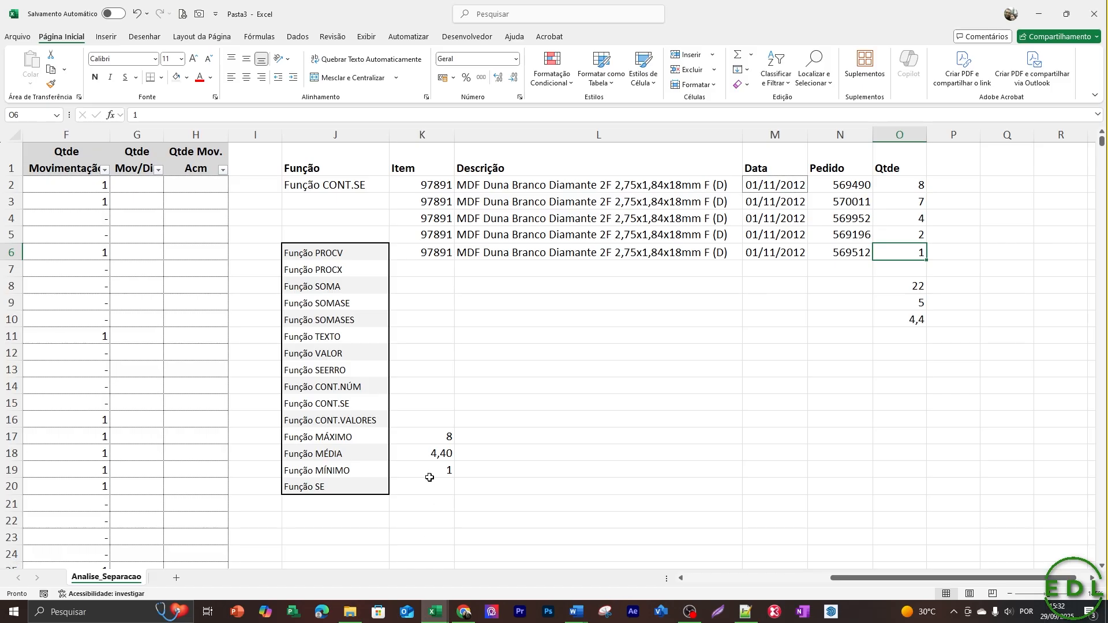
Clear the MÁXIMO, MÉDIA and MÍNIMO formulas from K17:K19.
{"action": "left_click_drag", "start_coordinate": [429, 477], "coordinate": [444, 488]}
{"action": "key", "text": "Up"}
{"action": "key", "text": "Up"}
{"action": "key", "text": "shift+Down"}
{"action": "key", "text": "shift+Down"}
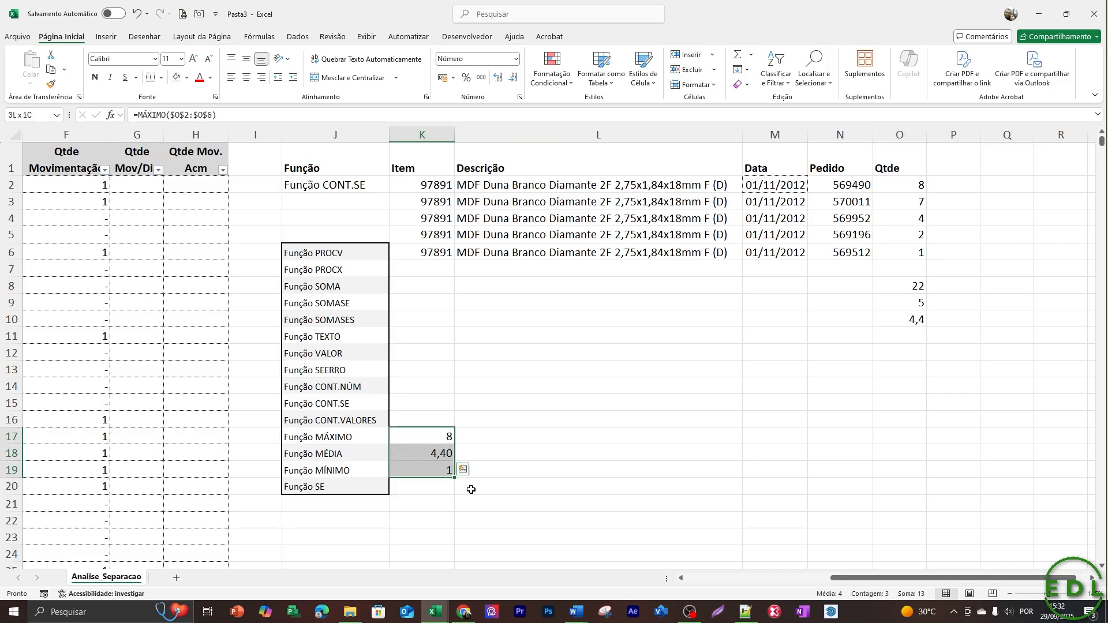
{"action": "key", "text": "shift+Right"}
{"action": "key", "text": "Delete"}
Clear the manual average check calculations from O8:O10 below the Qtde column.
{"action": "key", "text": "Right"}
{"action": "key", "text": "Right"}
{"action": "key", "text": "Right"}
{"action": "key", "text": "Right"}
{"action": "key", "text": "Right"}
{"action": "key", "text": "Right"}
{"action": "key", "text": "Right"}
{"action": "key", "text": "Up"}
{"action": "key", "text": "Up"}
{"action": "key", "text": "Up"}
{"action": "key", "text": "Up"}
{"action": "key", "text": "Up"}
{"action": "key", "text": "Up"}
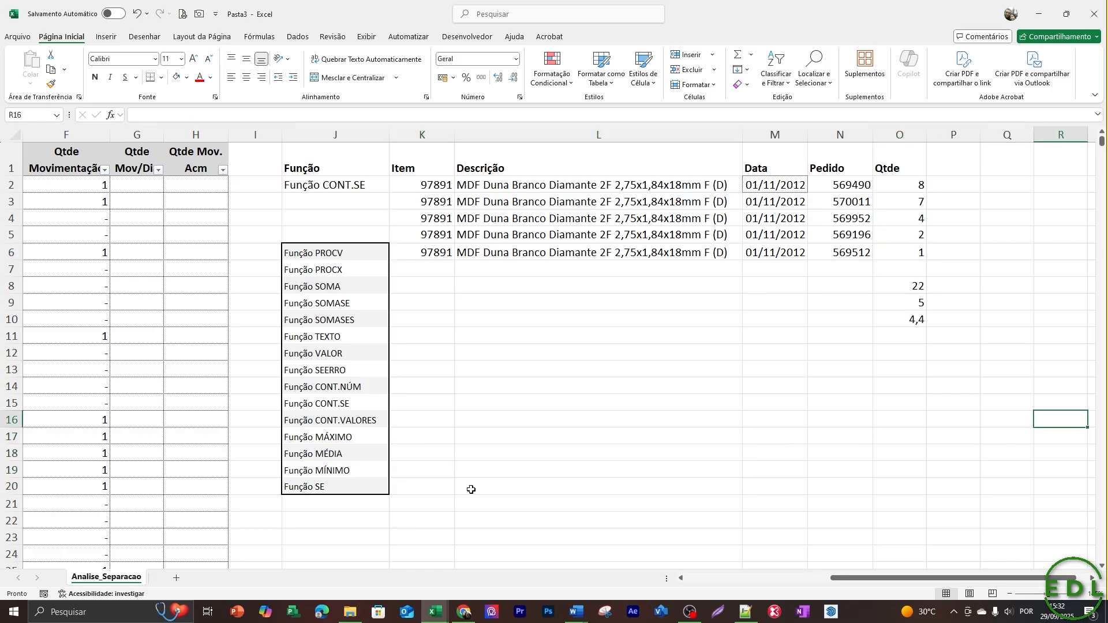
{"action": "key", "text": "Left"}
{"action": "key", "text": "Left"}
{"action": "key", "text": "Up"}
{"action": "key", "text": "Up"}
{"action": "key", "text": "Left"}
{"action": "key", "text": "Up"}
{"action": "key", "text": "Up"}
{"action": "key", "text": "Down"}
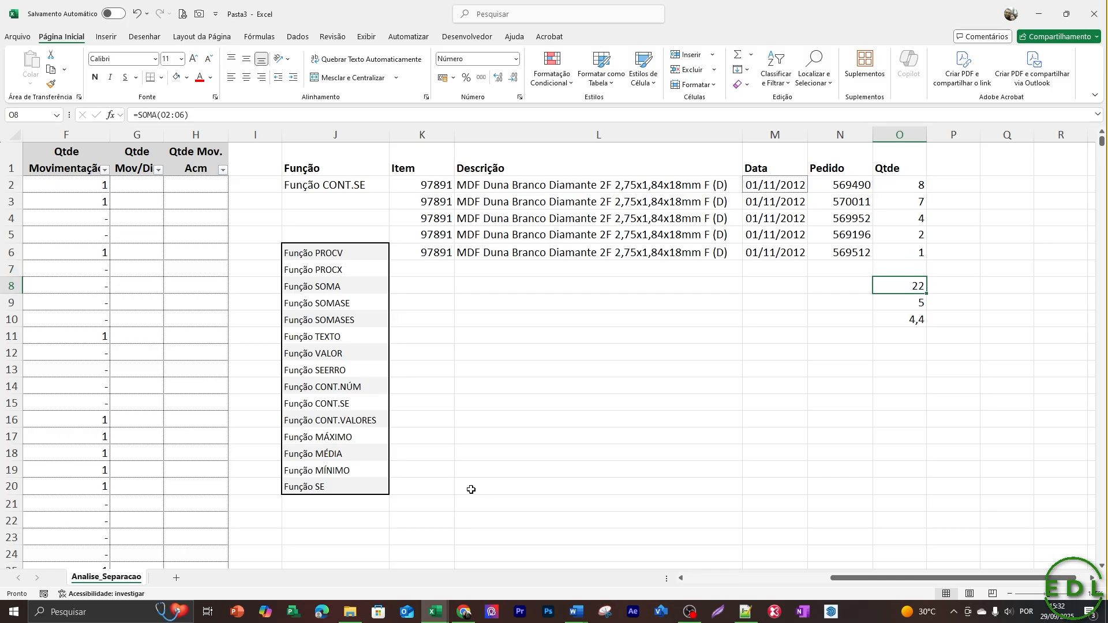
{"action": "key", "text": "shift+Down"}
{"action": "key", "text": "shift+Down"}
Go through the function list in column J down to Função SE in J20.
{"action": "key", "text": "Down"}
{"action": "key", "text": "Down"}
{"action": "key", "text": "Left"}
{"action": "key", "text": "Left"}
{"action": "key", "text": "Left"}
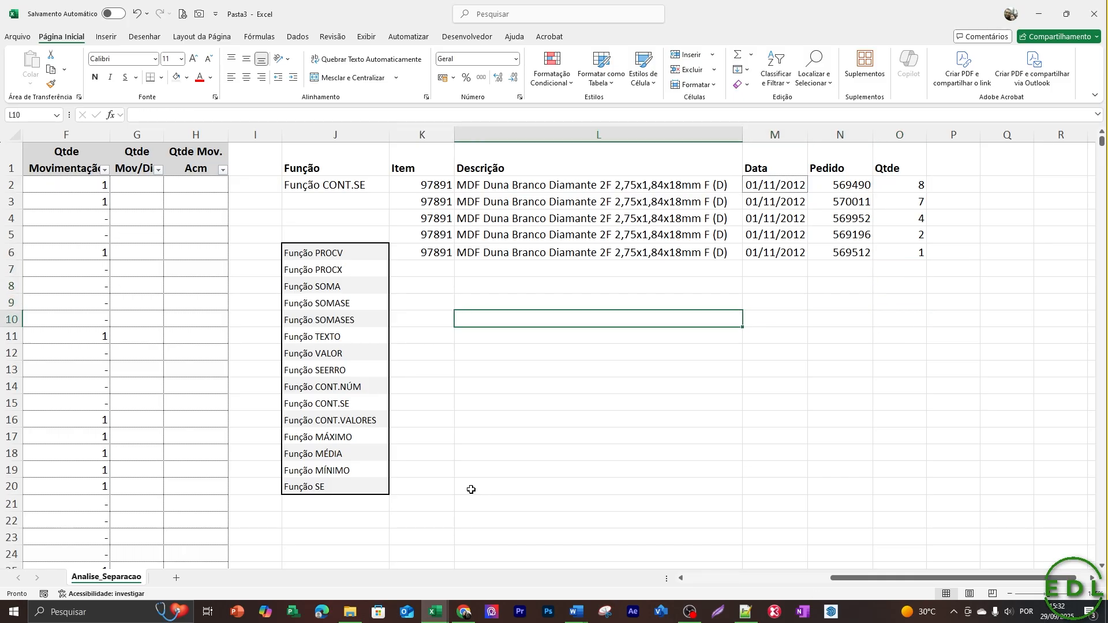
{"action": "key", "text": "Left"}
{"action": "key", "text": "Down"}
{"action": "key", "text": "Down"}
{"action": "key", "text": "Left"}
{"action": "key", "text": "Down"}
{"action": "key", "text": "Down"}
{"action": "key", "text": "ctrl+Down"}
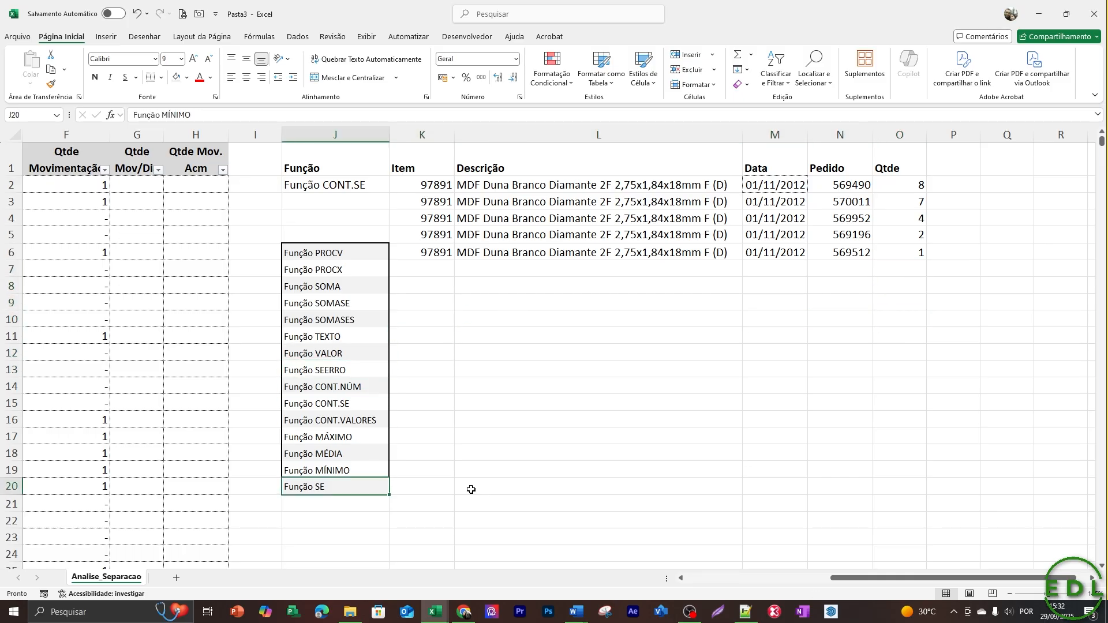
{"action": "key", "text": "Down"}
{"action": "key", "text": "Up"}
{"action": "key", "text": "Up"}
{"action": "key", "text": "Up"}
{"action": "key", "text": "Up"}
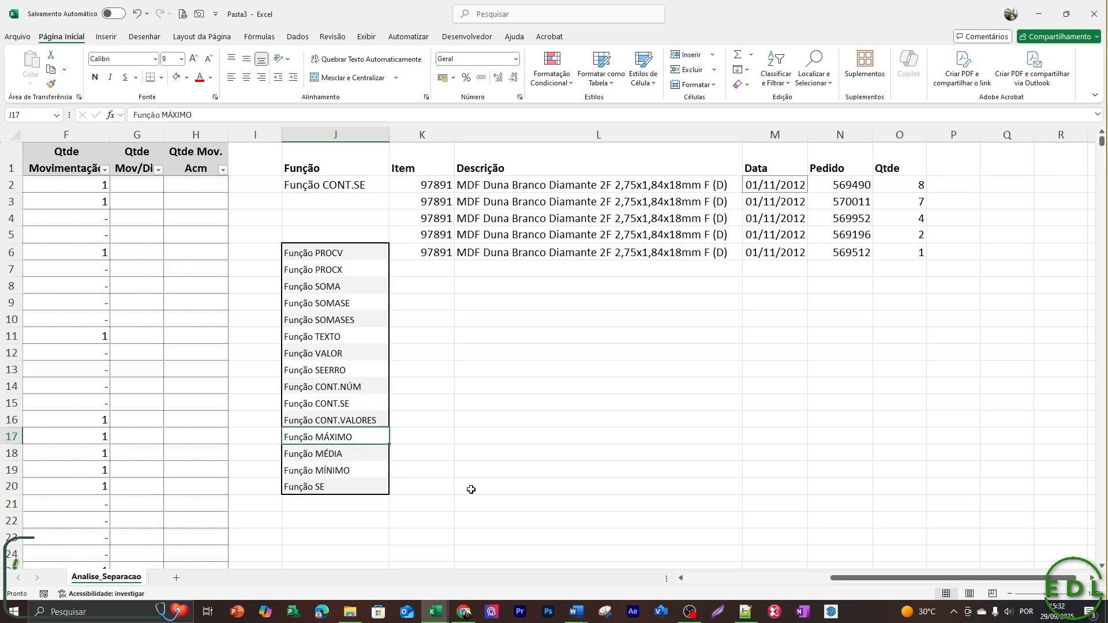
Clear the existing SE formulas from the Qtde Movimentação column, from F2 down to the end of the data.
{"action": "key", "text": "ctrl+Up"}
{"action": "key", "text": "Left"}
{"action": "key", "text": "Left"}
{"action": "key", "text": "Left"}
{"action": "key", "text": "Left"}
{"action": "key", "text": "Left"}
{"action": "key", "text": "Left"}
{"action": "key", "text": "Left"}
{"action": "key", "text": "Left"}
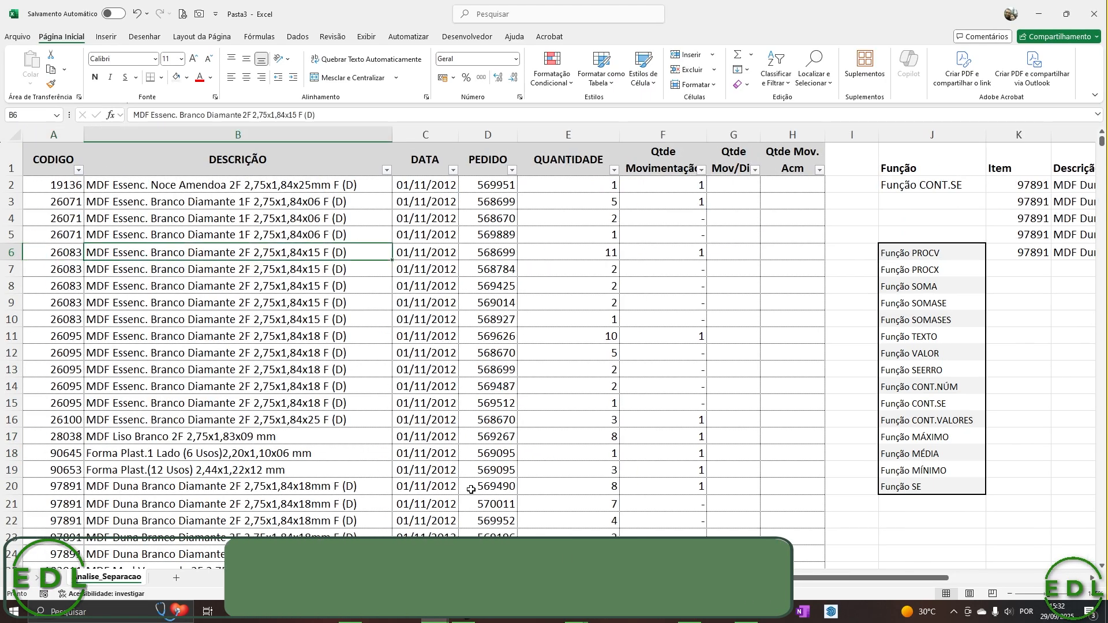
{"action": "key", "text": "Right"}
{"action": "key", "text": "Right"}
{"action": "key", "text": "Right"}
{"action": "key", "text": "Up"}
{"action": "key", "text": "Up"}
{"action": "key", "text": "Up"}
{"action": "key", "text": "Up"}
{"action": "key", "text": "Right"}
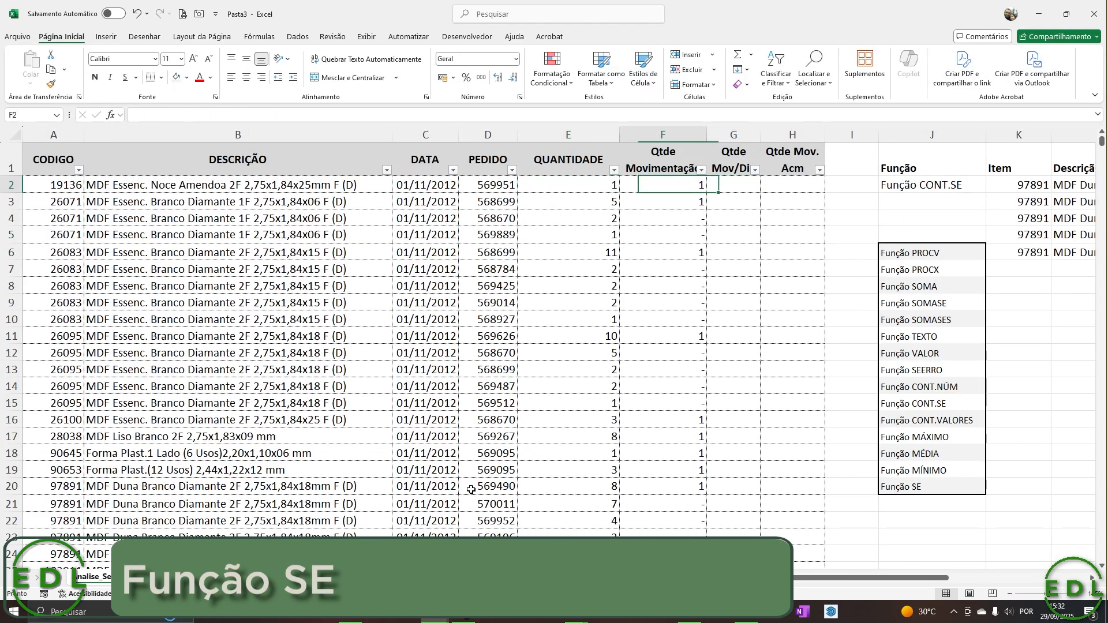
{"action": "key", "text": "Left"}
{"action": "key", "text": "Right"}
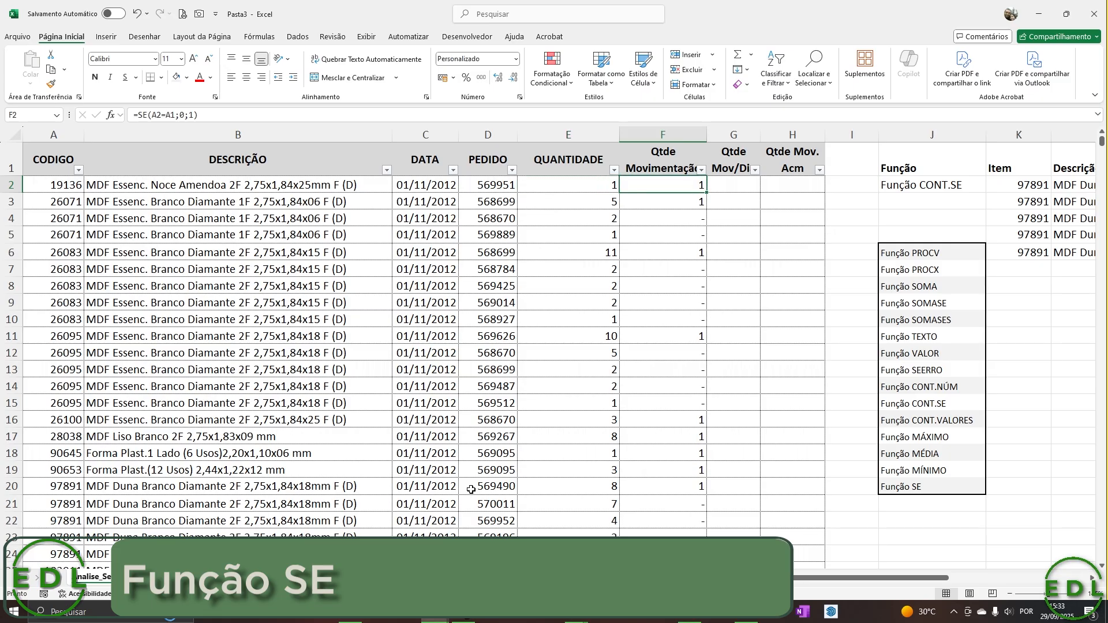
{"action": "key", "text": "ctrl+shift+Down"}
{"action": "key", "text": "Delete"}
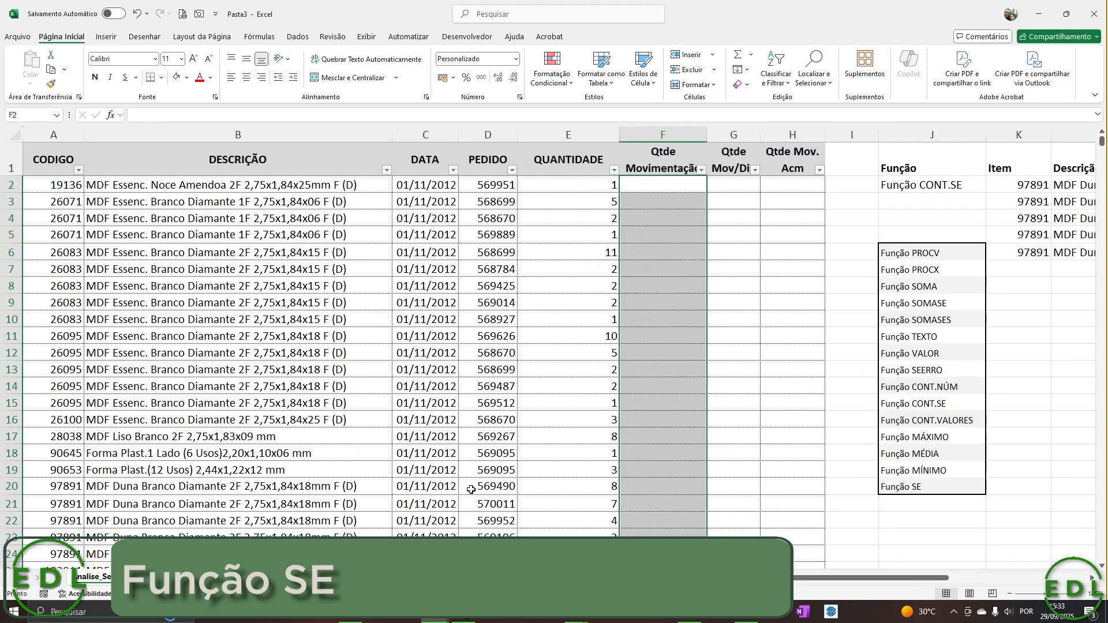
{"action": "key", "text": "ctrl+shift+Up"}
{"action": "key", "text": "ctrl+Down"}
{"action": "key", "text": "ctrl+Up"}
{"action": "key", "text": "Down"}
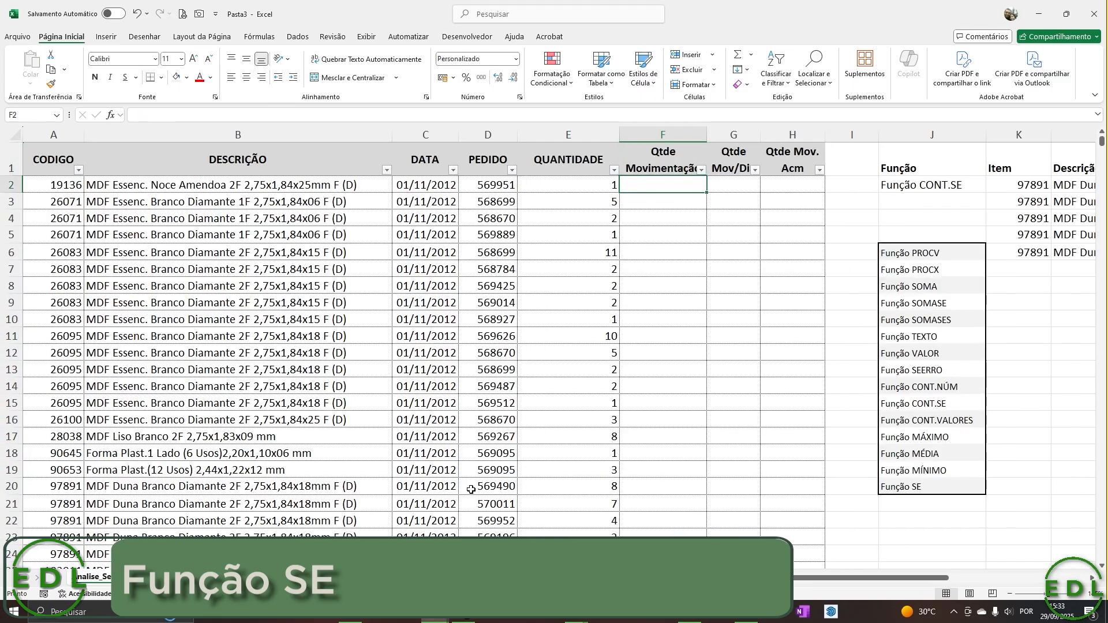
Compare the item codes in A2 and A3 of the CODIGO column and look across the row of A3.
{"action": "key", "text": "Left"}
{"action": "key", "text": "Left"}
{"action": "key", "text": "Left"}
{"action": "key", "text": "Left"}
{"action": "key", "text": "Left"}
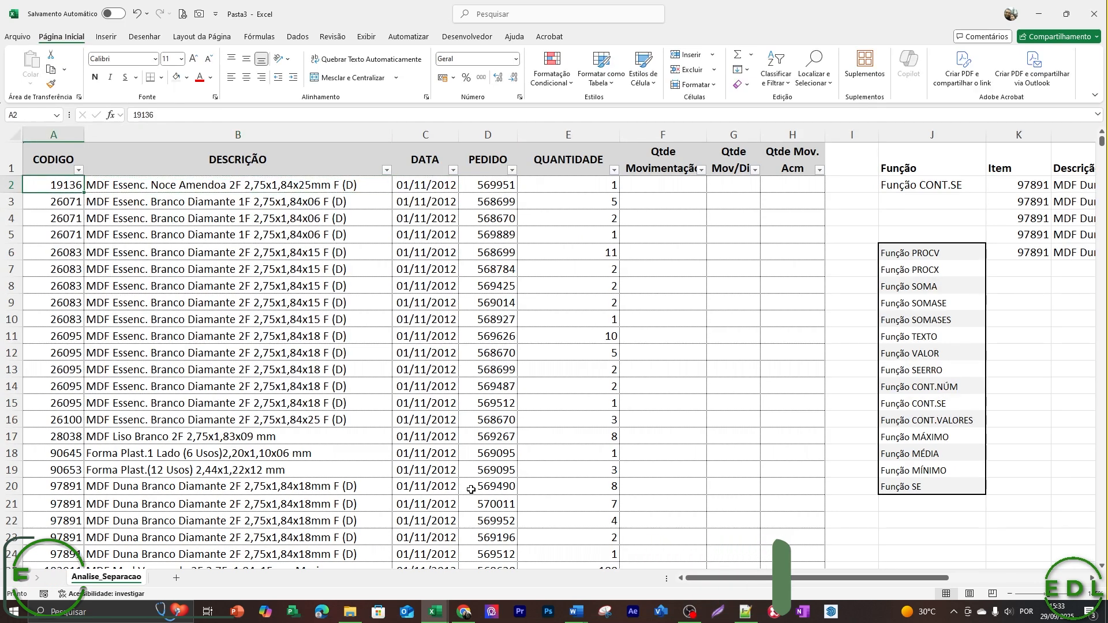
{"action": "key", "text": "Down"}
{"action": "key", "text": "Up"}
{"action": "key", "text": "Down"}
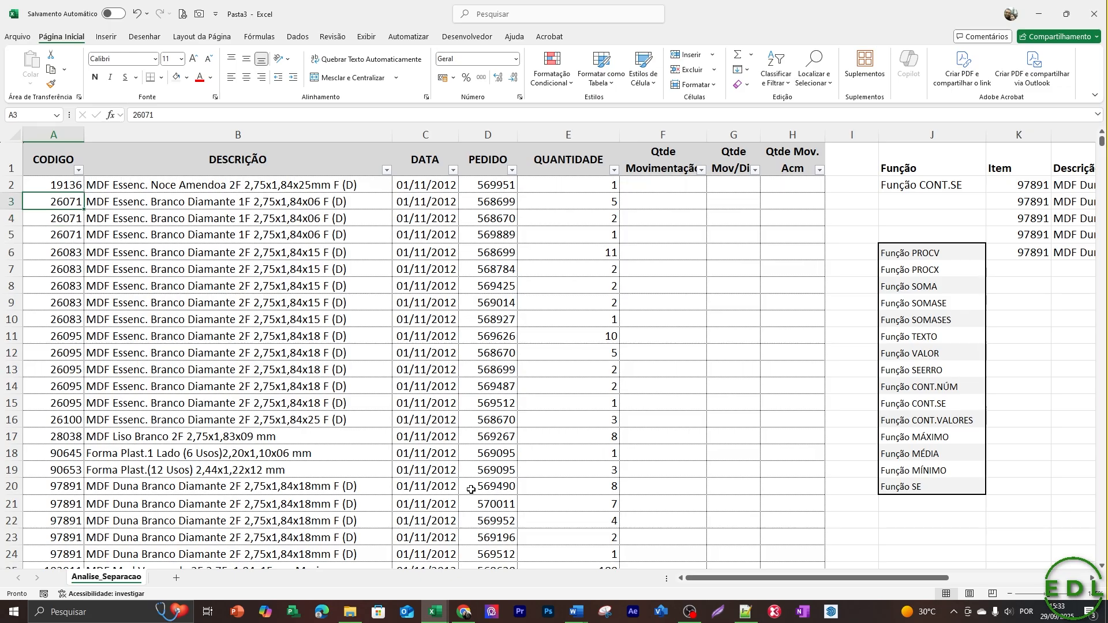
{"action": "key", "text": "Right"}
{"action": "key", "text": "Right"}
{"action": "key", "text": "Right"}
{"action": "key", "text": "Right"}
{"action": "key", "text": "Left"}
{"action": "key", "text": "Left"}
{"action": "key", "text": "Left"}
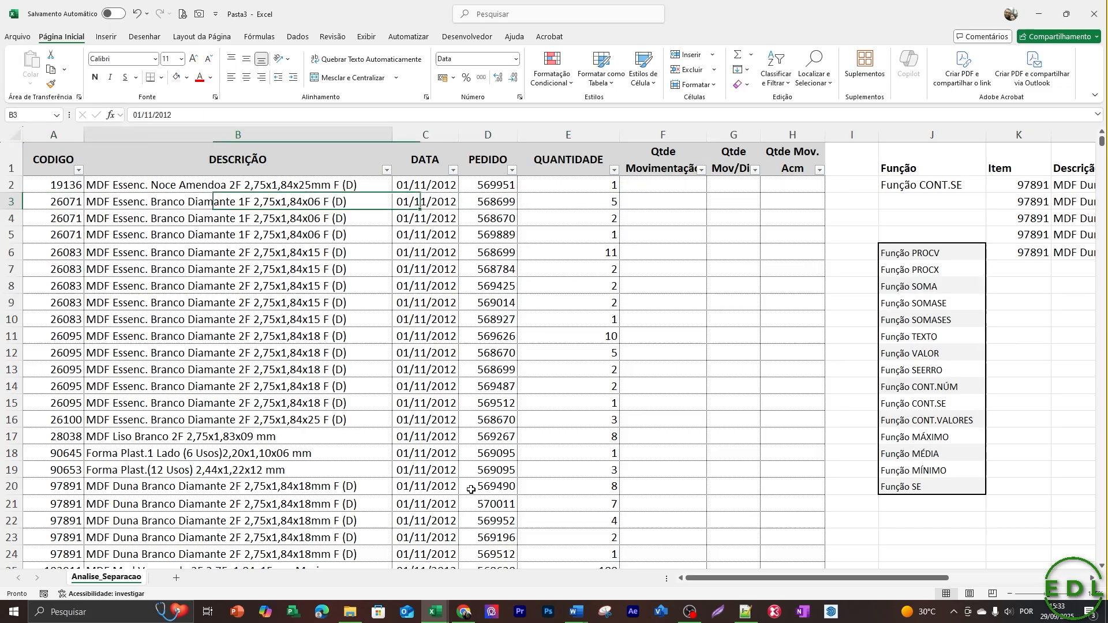
{"action": "key", "text": "Left"}
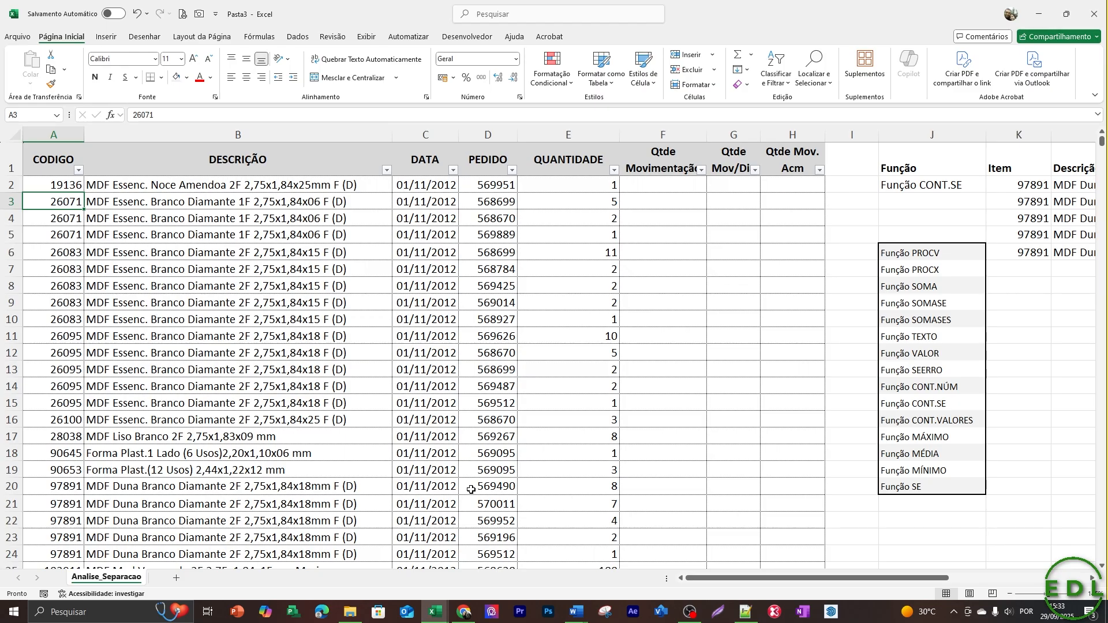
Enter =SE(A2=A1;0;1) in F2 of the Qtde Movimentação column.
{"action": "key", "text": "Up"}
{"action": "key", "text": "Right"}
{"action": "key", "text": "Right"}
{"action": "key", "text": "Right"}
{"action": "key", "text": "Right"}
{"action": "key", "text": "Right"}
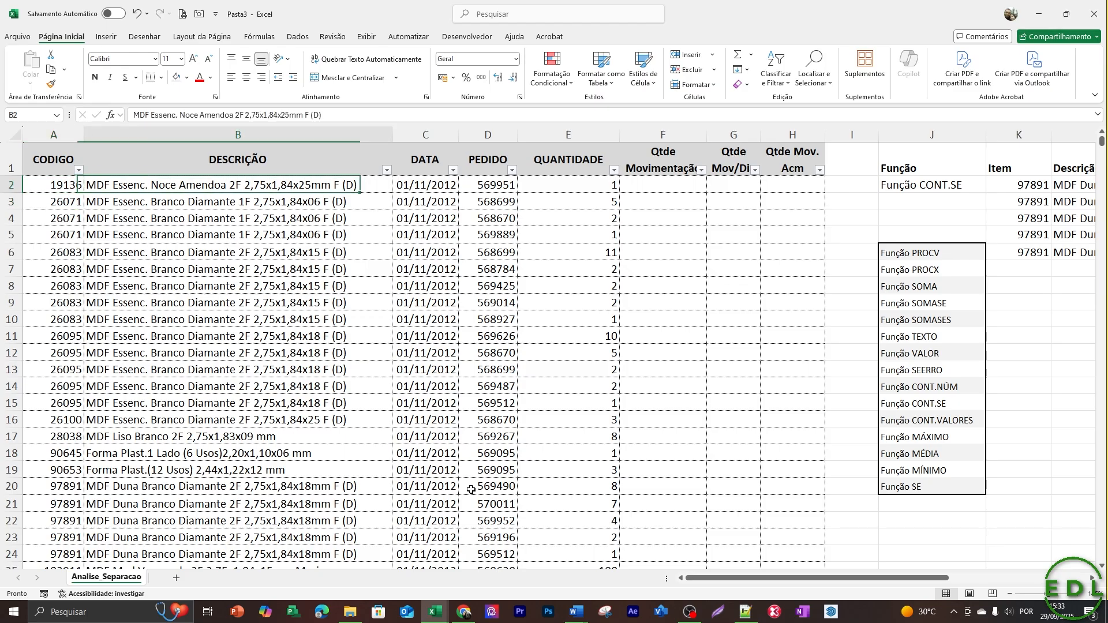
{"action": "type", "text": "="}
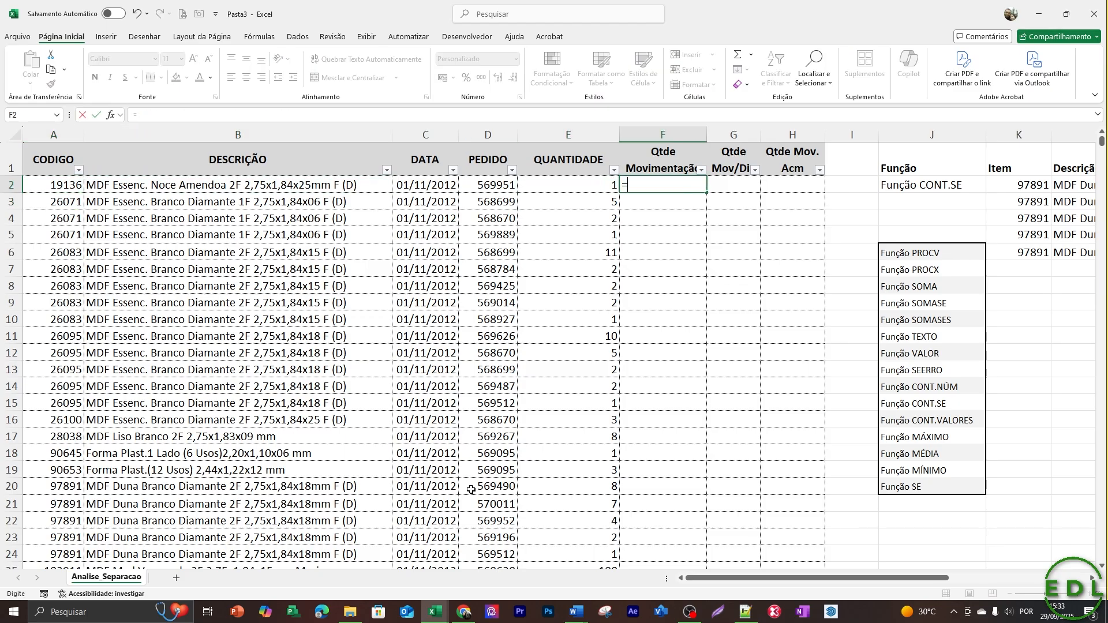
{"action": "type", "text": "se("}
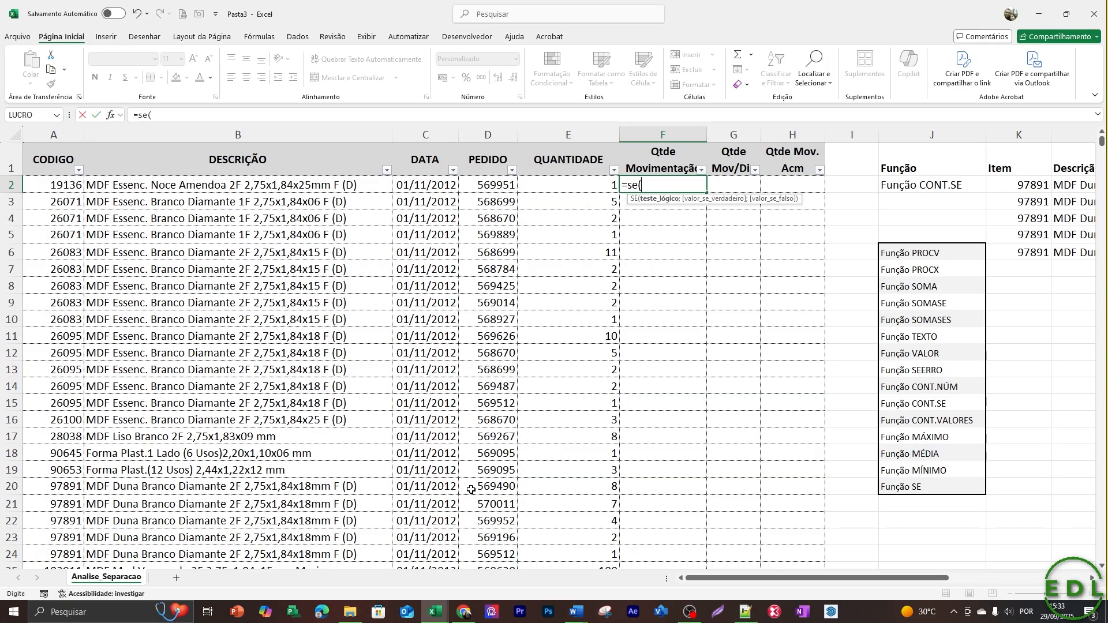
{"action": "key", "text": "Left"}
{"action": "key", "text": "Left"}
{"action": "key", "text": "Left"}
{"action": "key", "text": "Left"}
{"action": "key", "text": "Left"}
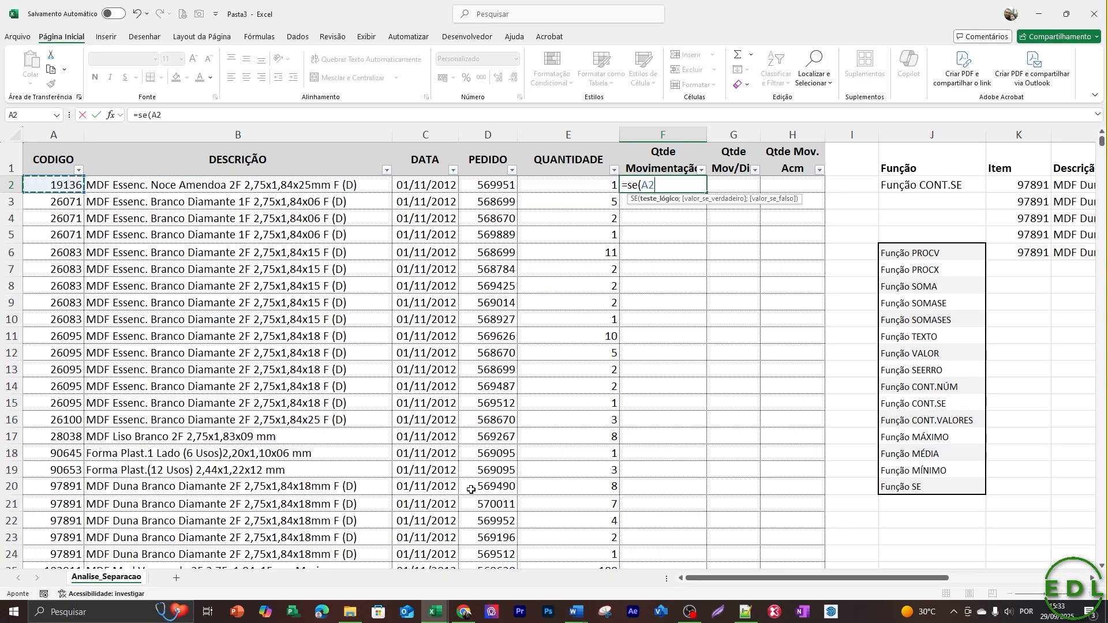
{"action": "type", "text": "="}
{"action": "key", "text": "Left"}
{"action": "key", "text": "Left"}
{"action": "key", "text": "Left"}
{"action": "key", "text": "Left"}
{"action": "key", "text": "Left"}
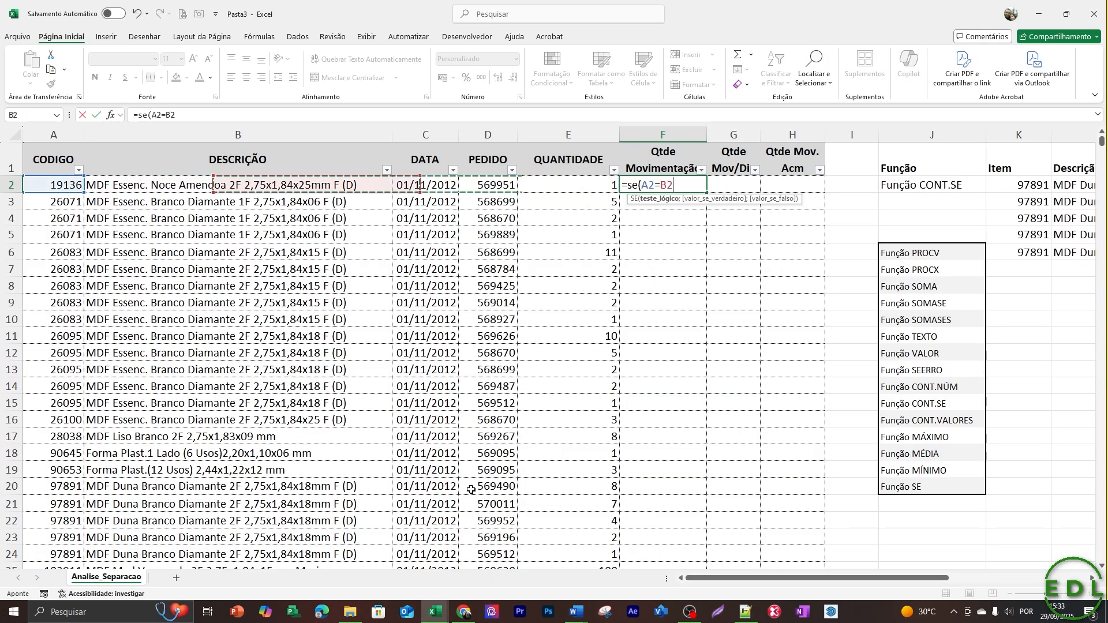
{"action": "key", "text": "Up"}
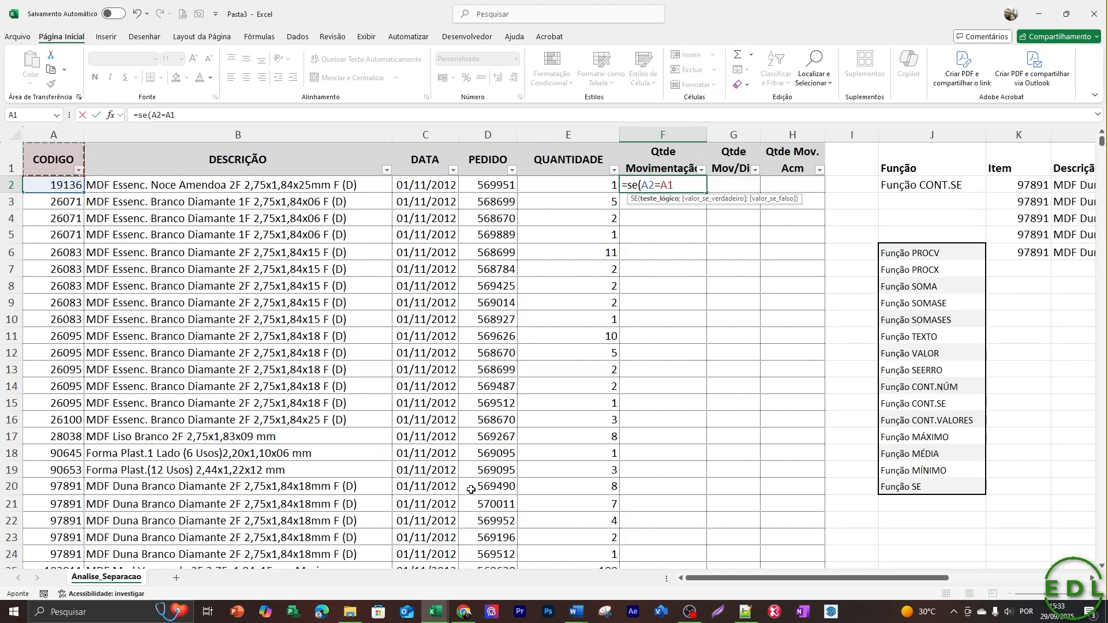
{"action": "type", "text": ";"}
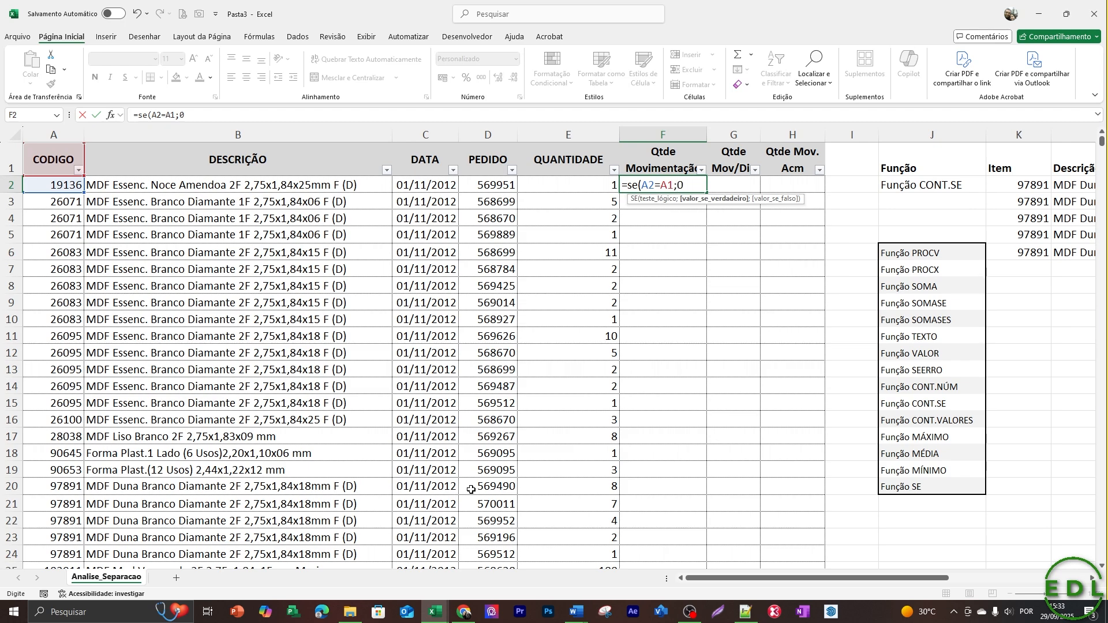
{"action": "type", "text": "0;1"}
{"action": "key", "text": "Return"}
Copy the SE formula from F2 down to F3:F8.
{"action": "key", "text": "Up"}
{"action": "key", "text": "ctrl+c"}
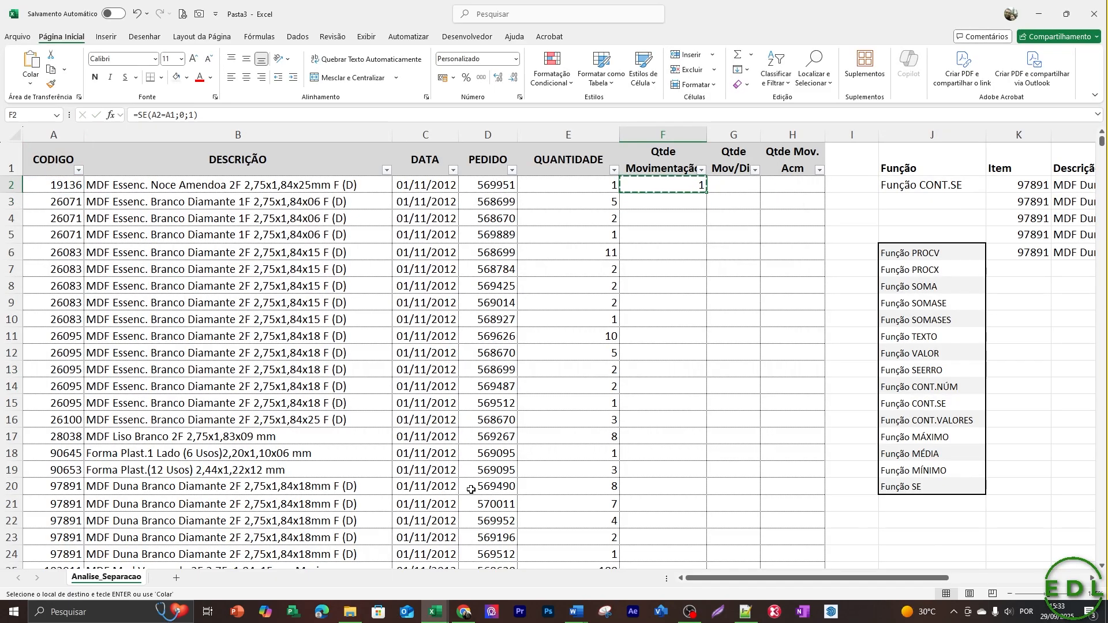
{"action": "key", "text": "Down"}
{"action": "key", "text": "shift+Left"}
{"action": "key", "text": "shift+Right"}
{"action": "key", "text": "shift+Down"}
{"action": "key", "text": "shift+Down"}
{"action": "key", "text": "shift+Down"}
{"action": "key", "text": "shift+Down"}
{"action": "key", "text": "shift+Down"}
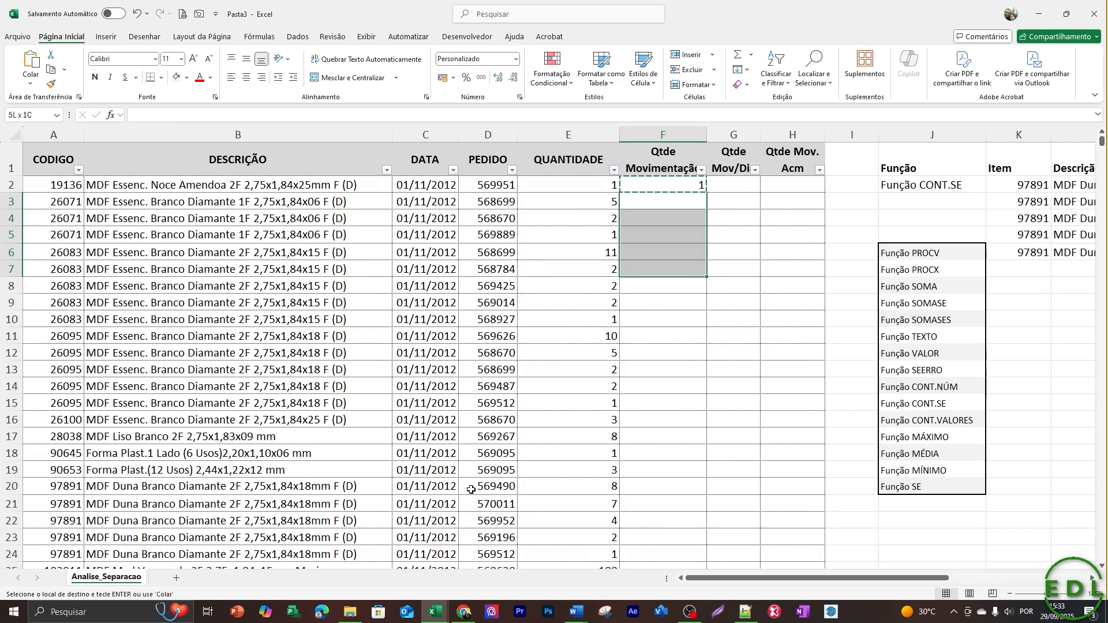
{"action": "key", "text": "Return"}
Extend the SE formula from F8 down to F12.
{"action": "key", "text": "Down"}
{"action": "key", "text": "Down"}
{"action": "key", "text": "Down"}
{"action": "key", "text": "Down"}
{"action": "key", "text": "Down"}
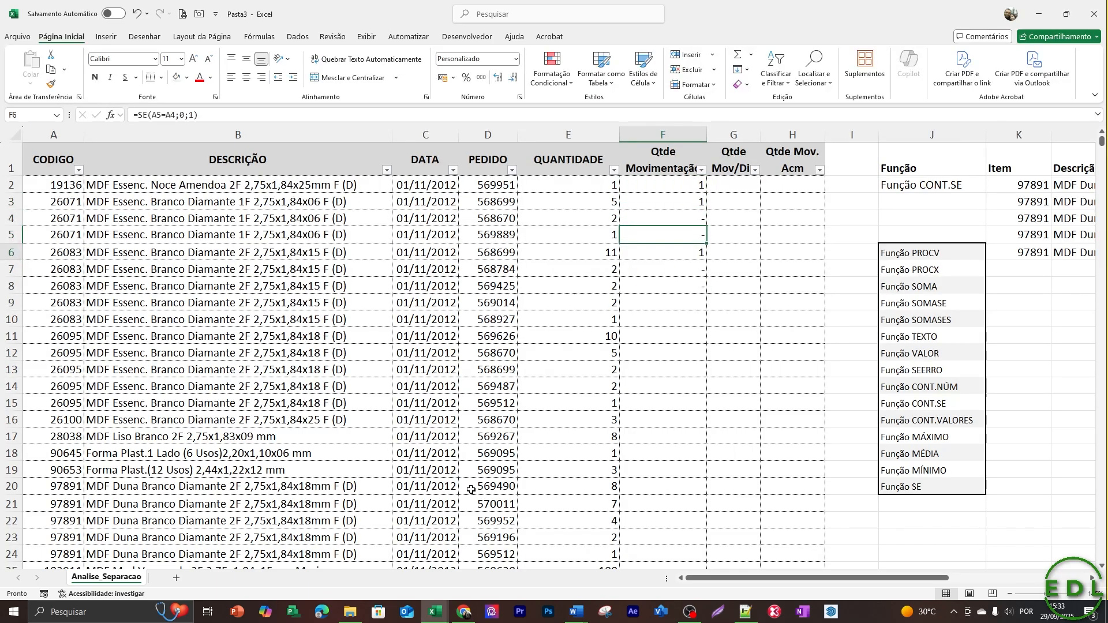
{"action": "key", "text": "shift+Down"}
{"action": "key", "text": "shift+Down"}
{"action": "key", "text": "shift+Down"}
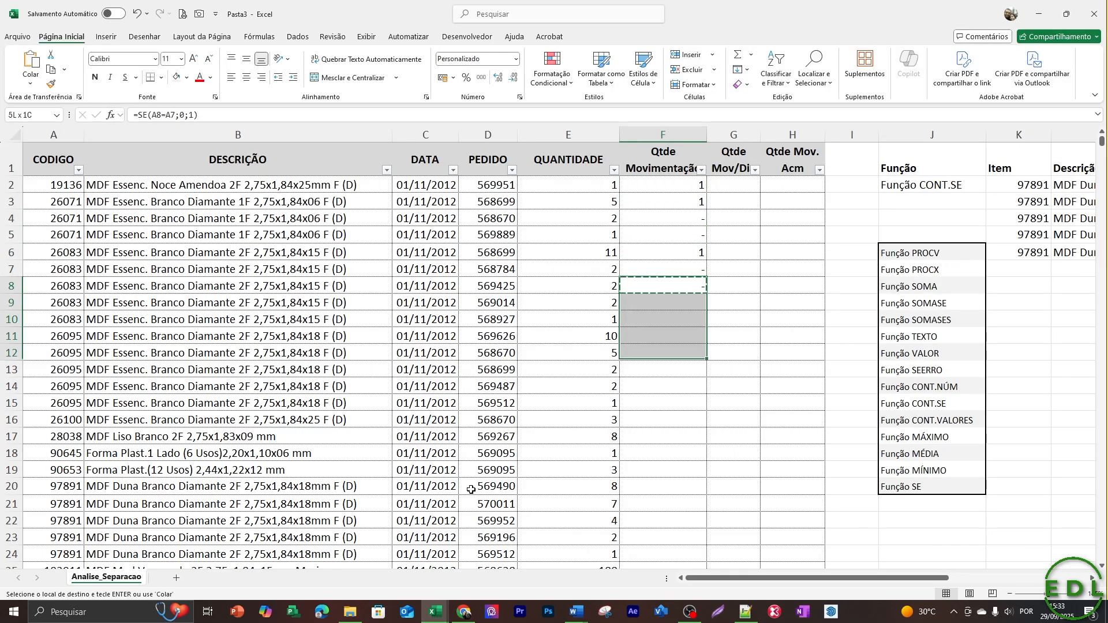
{"action": "key", "text": "Return"}
Examine the SE results in F3 and F4 and the custom number format applied to F4.
{"action": "key", "text": "Down"}
{"action": "key", "text": "Up"}
{"action": "key", "text": "Up"}
{"action": "key", "text": "Up"}
{"action": "key", "text": "Up"}
{"action": "key", "text": "Up"}
{"action": "key", "text": "Up"}
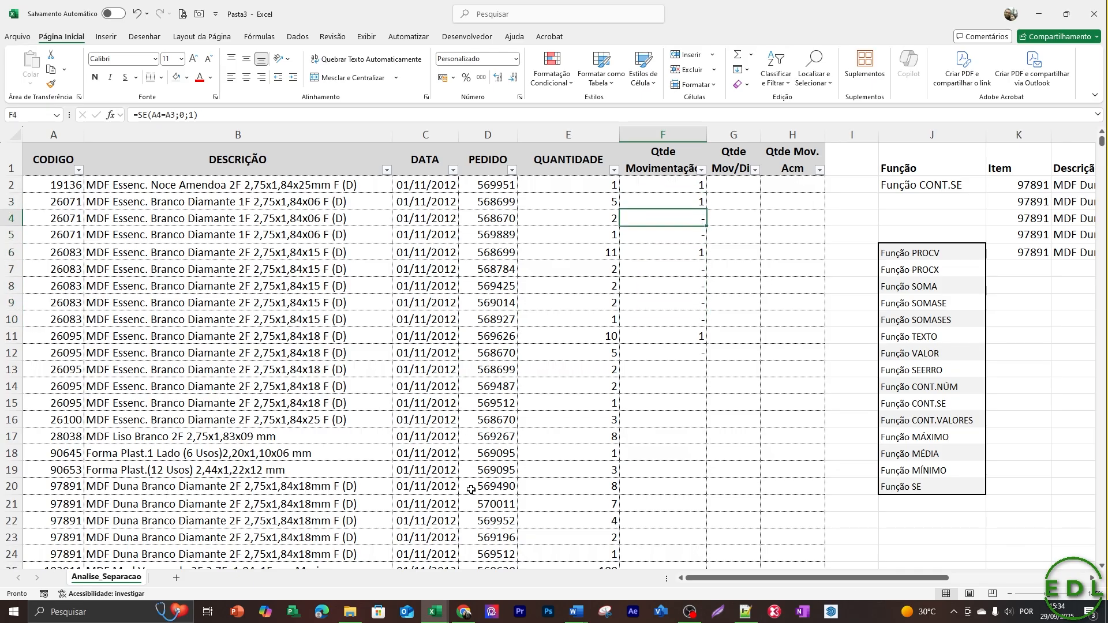
{"action": "key", "text": "Up"}
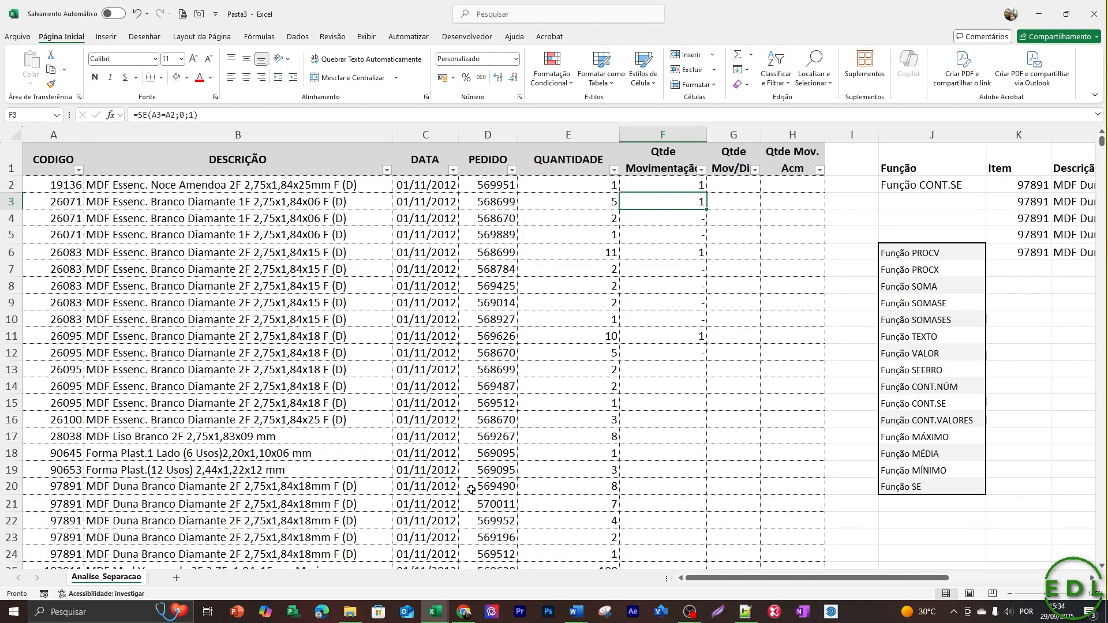
{"action": "key", "text": "Down"}
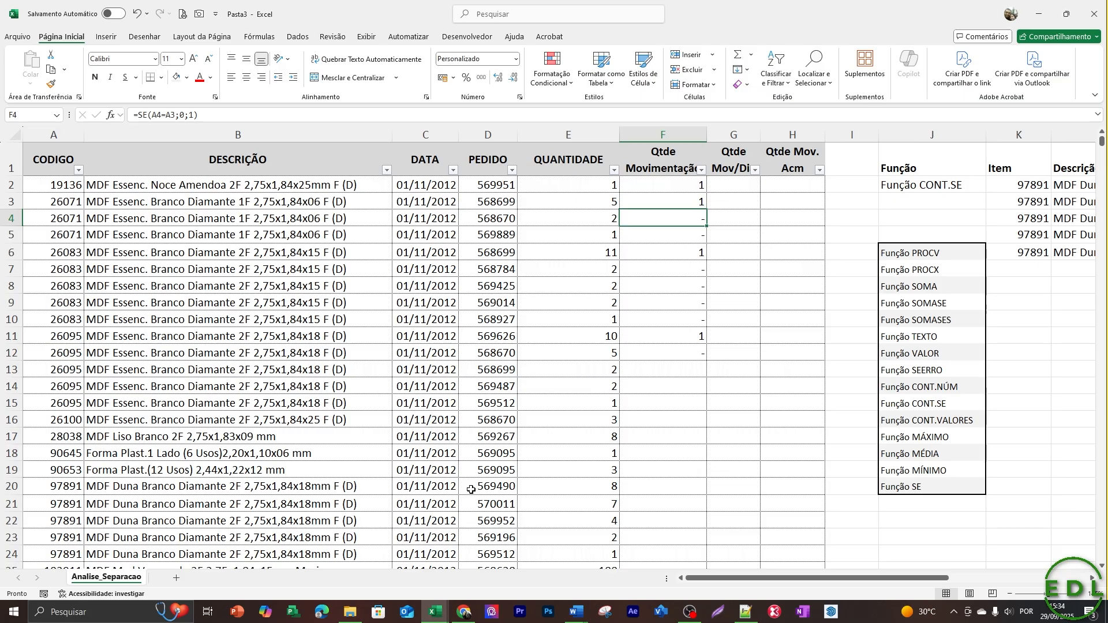
{"action": "key", "text": "ctrl+1"}
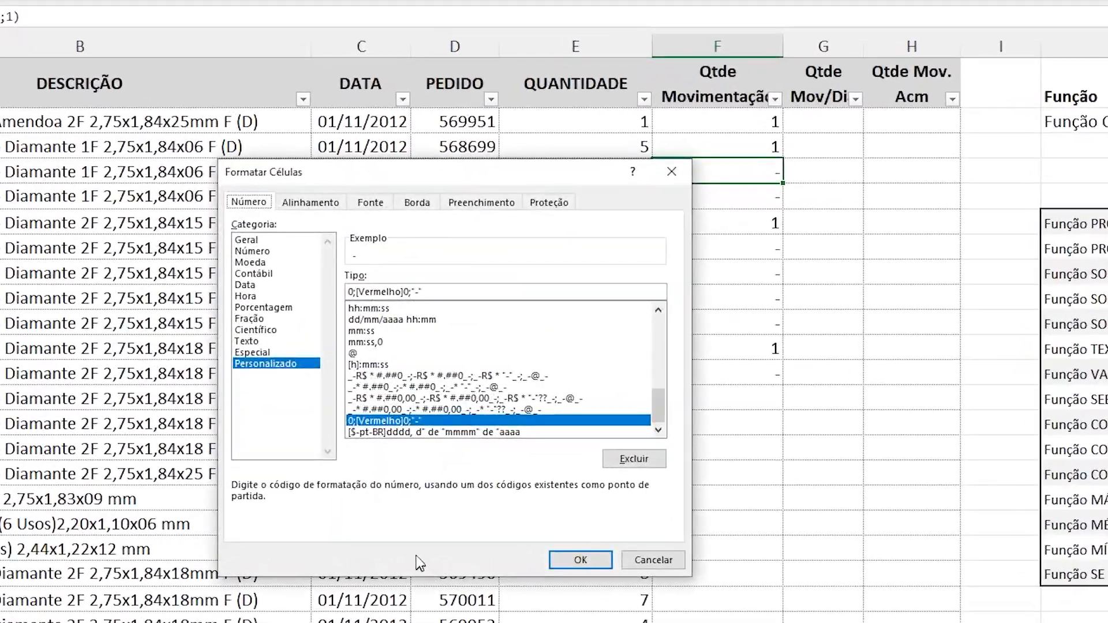
{"action": "left_click", "coordinate": [443, 292]}
{"action": "key", "text": "Return"}
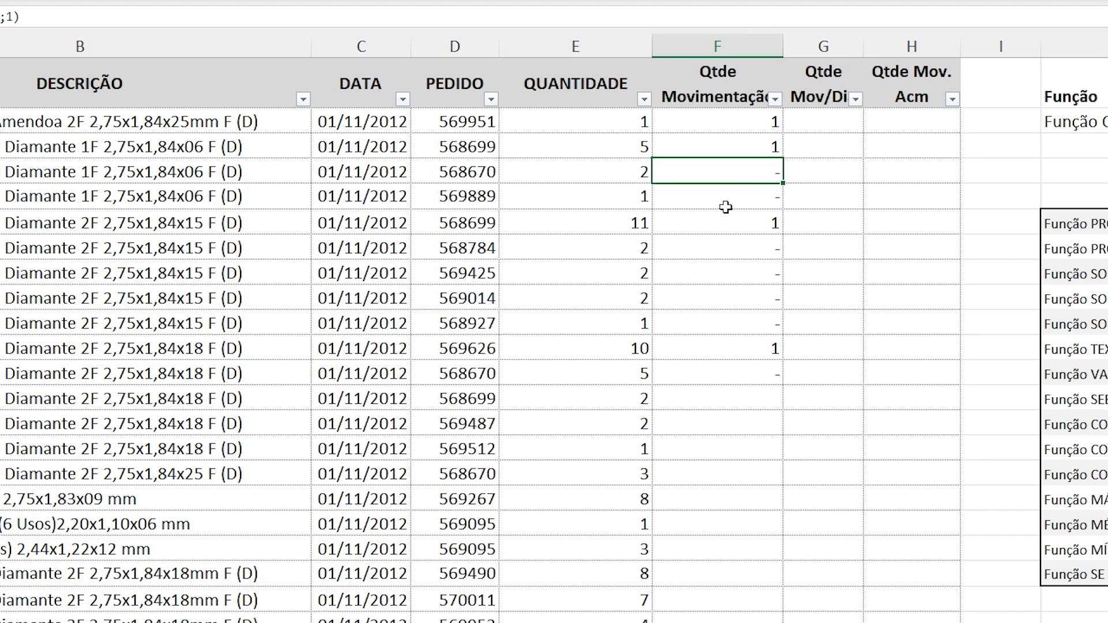
Format F4 with the Número category and 0 decimal places.
{"action": "key", "text": "ctrl+1"}
{"action": "left_click", "coordinate": [254, 251]}
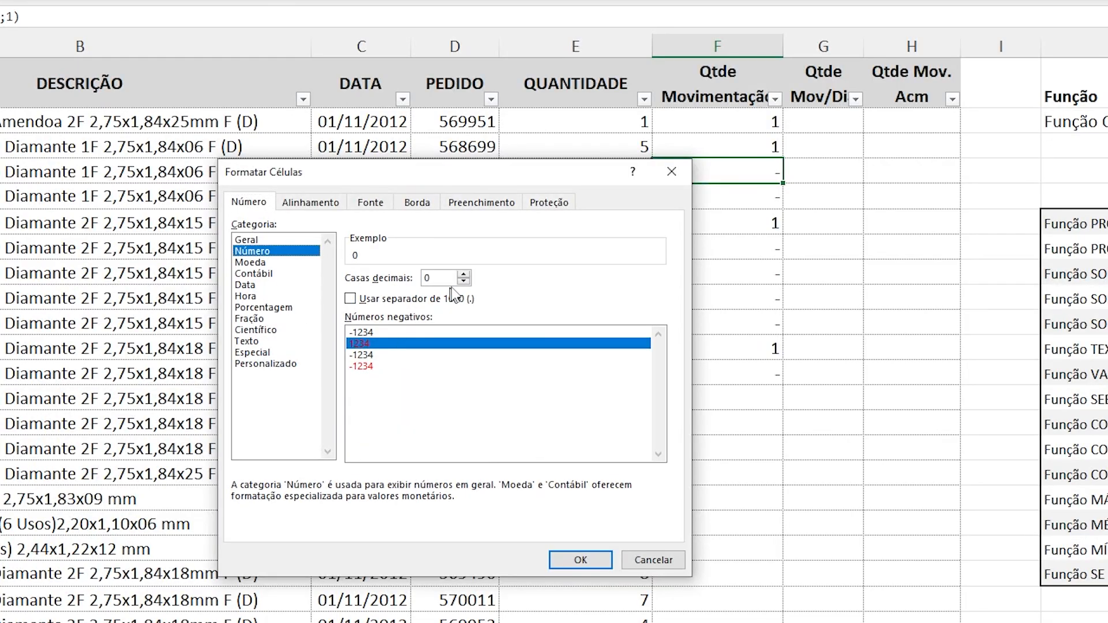
{"action": "left_click", "coordinate": [576, 559]}
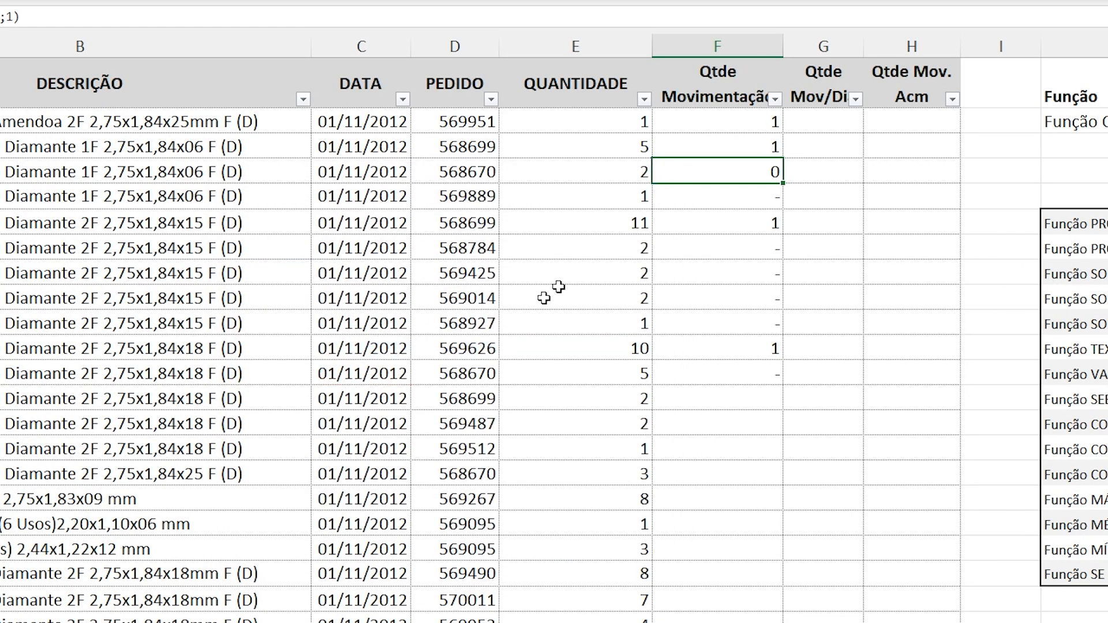
Copy F4 with its number format over the other filled cells of the Qtde Movimentação column, through F12.
{"action": "left_click_drag", "start_coordinate": [736, 230], "coordinate": [746, 240]}
{"action": "key", "text": "Up"}
{"action": "key", "text": "Up"}
{"action": "key", "text": "Up"}
{"action": "key", "text": "Down"}
{"action": "key", "text": "ctrl+c"}
{"action": "key", "text": "shift+Down"}
{"action": "key", "text": "shift+Down"}
{"action": "key", "text": "shift+Down"}
{"action": "key", "text": "shift+Down"}
{"action": "key", "text": "shift+Down"}
{"action": "key", "text": "shift+Down"}
{"action": "key", "text": "shift+Down"}
{"action": "key", "text": "shift+Down"}
{"action": "key", "text": "ctrl+v"}
{"action": "key", "text": "Escape"}
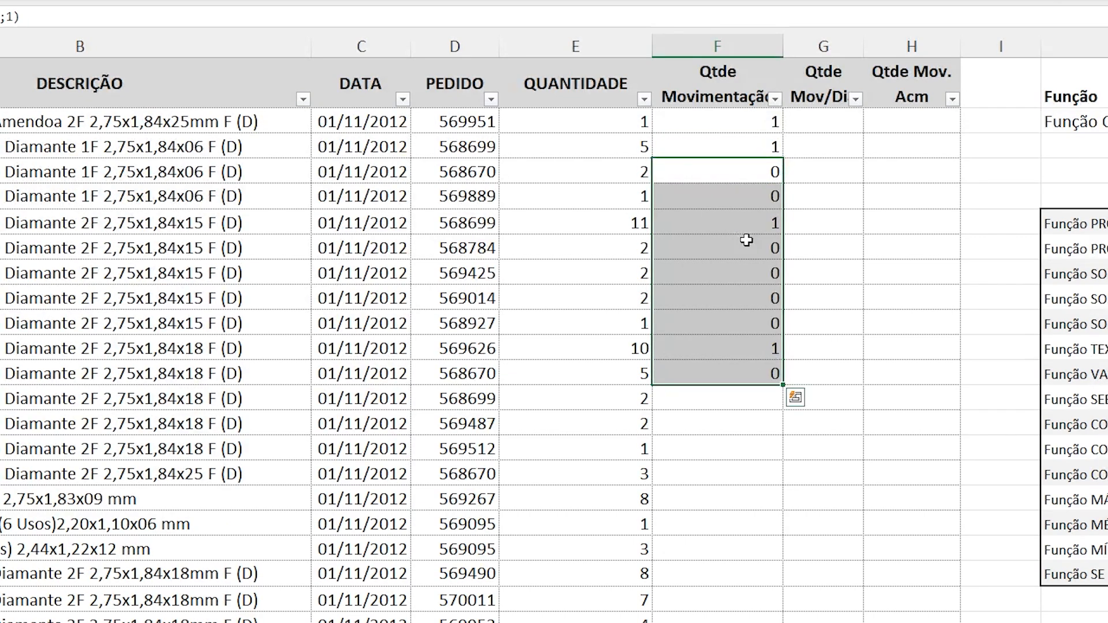
{"action": "key", "text": "shift+Up"}
{"action": "key", "text": "shift+Up"}
{"action": "key", "text": "shift+Up"}
{"action": "key", "text": "shift+Up"}
{"action": "key", "text": "shift+Up"}
{"action": "key", "text": "shift+Up"}
{"action": "key", "text": "shift+Up"}
{"action": "key", "text": "shift+Up"}
{"action": "key", "text": "shift+Up"}
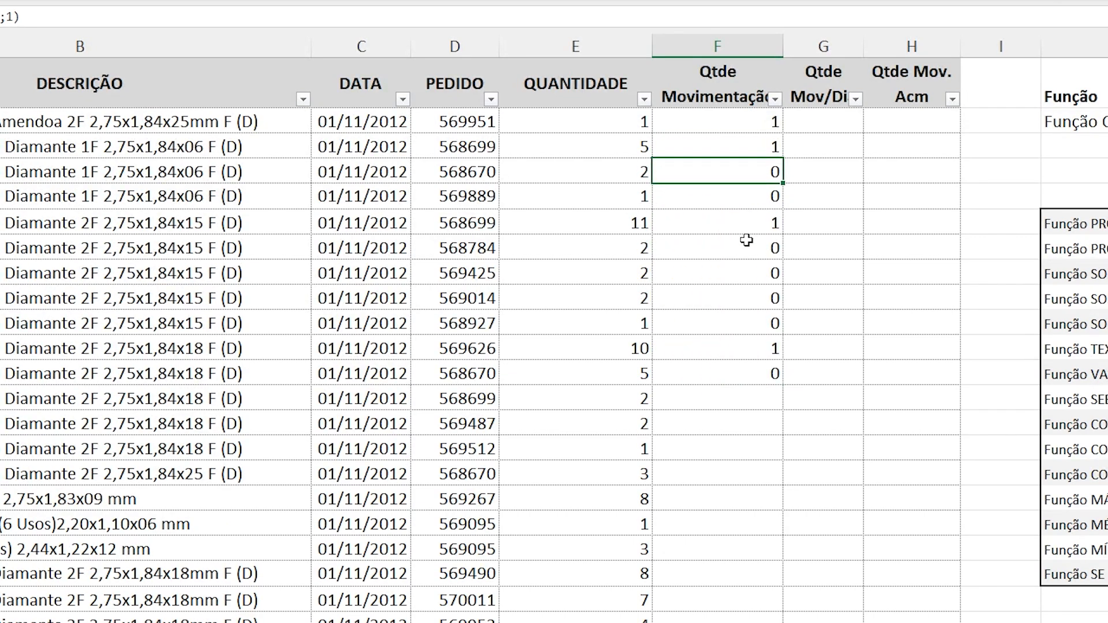
{"action": "key", "text": "ctrl+c"}
{"action": "key", "text": "shift+Up"}
{"action": "key", "text": "ctrl+v"}
{"action": "key", "text": "Escape"}
{"action": "key", "text": "Up"}
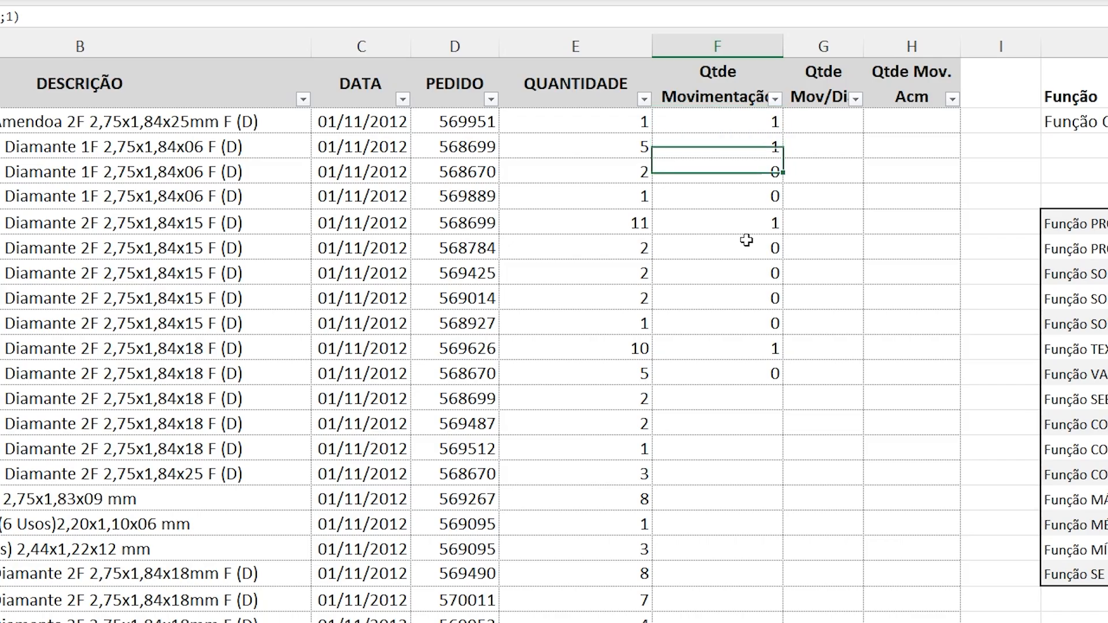
Apply the custom number format 0;[Vermelho]0;' to cell F4.
{"action": "key", "text": "Up"}
{"action": "key", "text": "Down"}
{"action": "key", "text": "Down"}
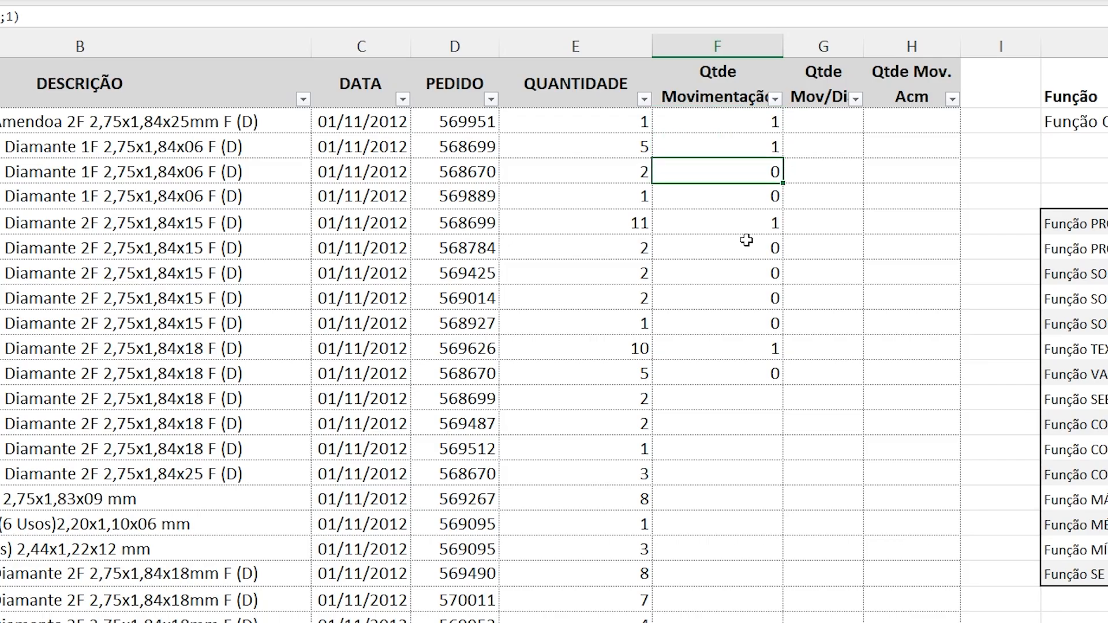
{"action": "key", "text": "ctrl+1"}
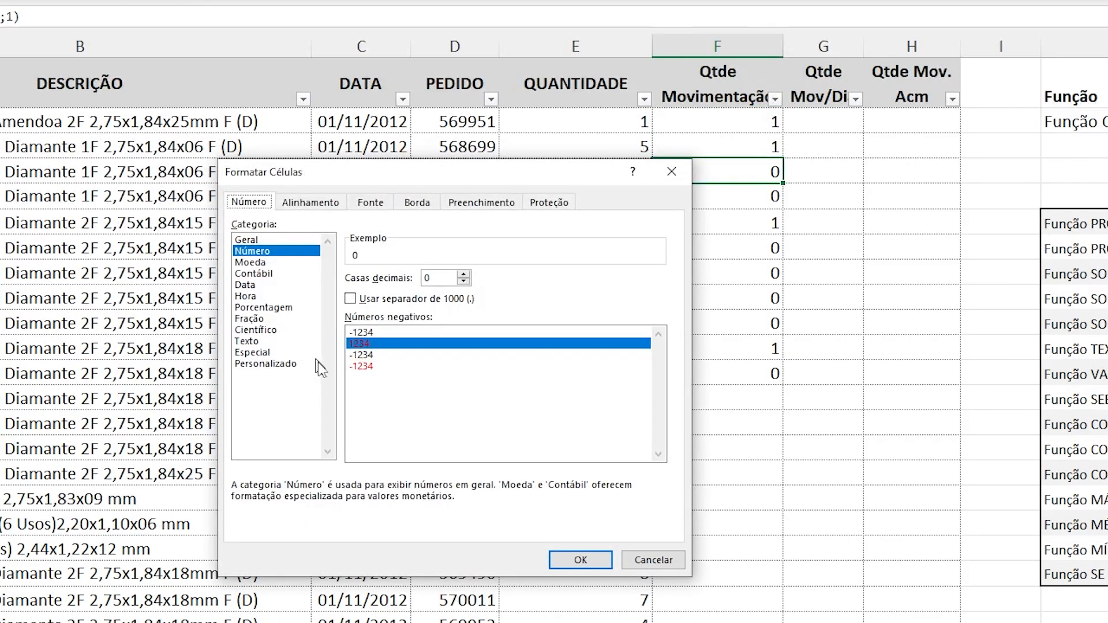
{"action": "left_click", "coordinate": [365, 344]}
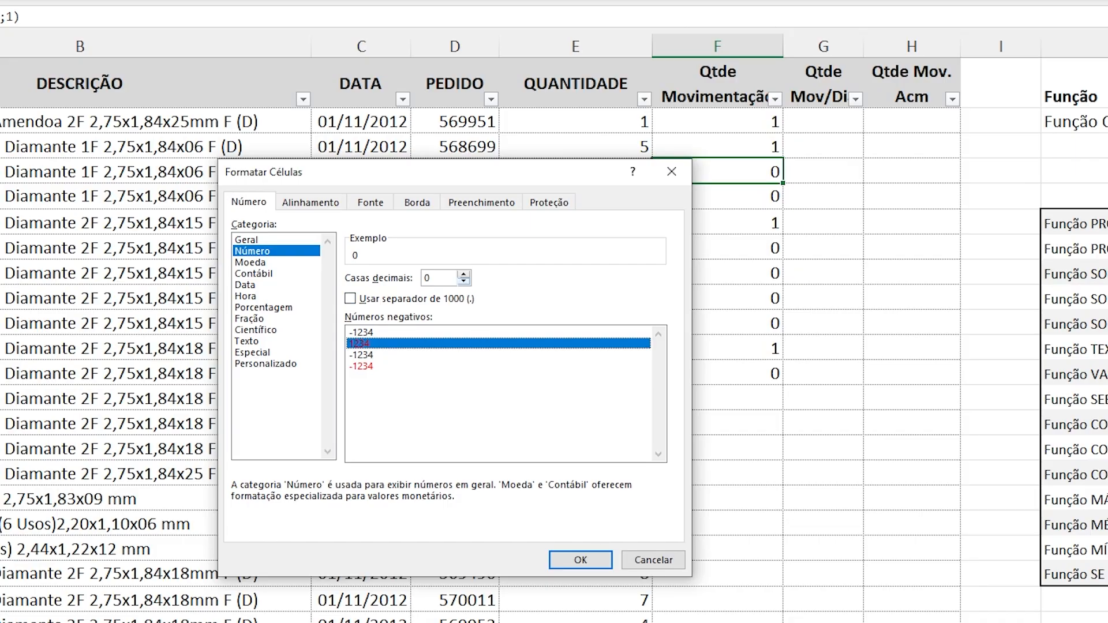
{"action": "left_click", "coordinate": [464, 283]}
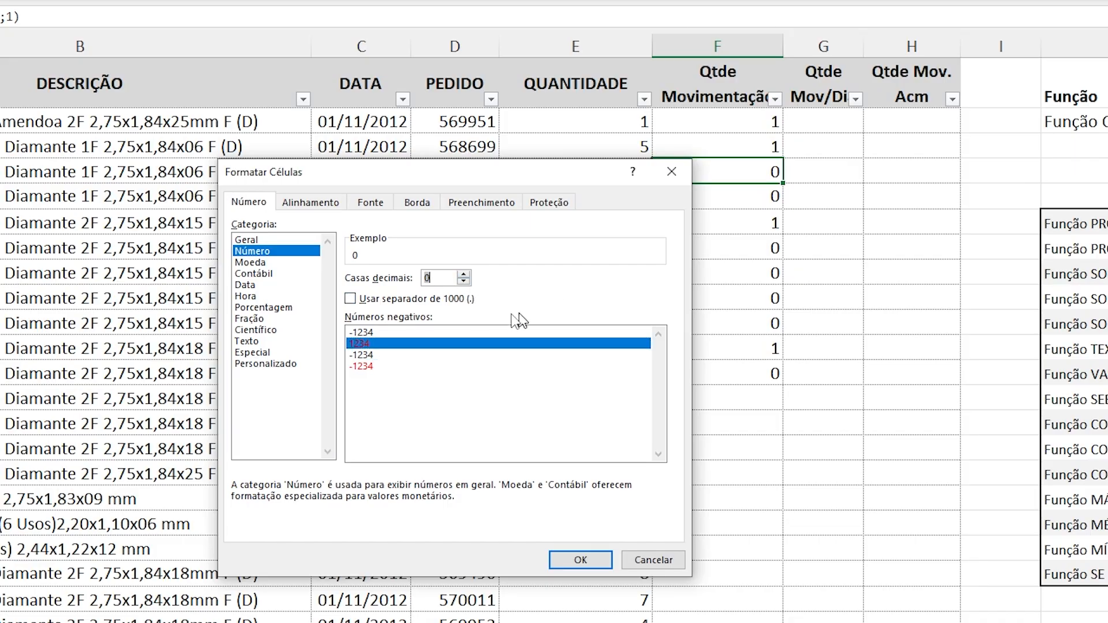
{"action": "left_click", "coordinate": [265, 364]}
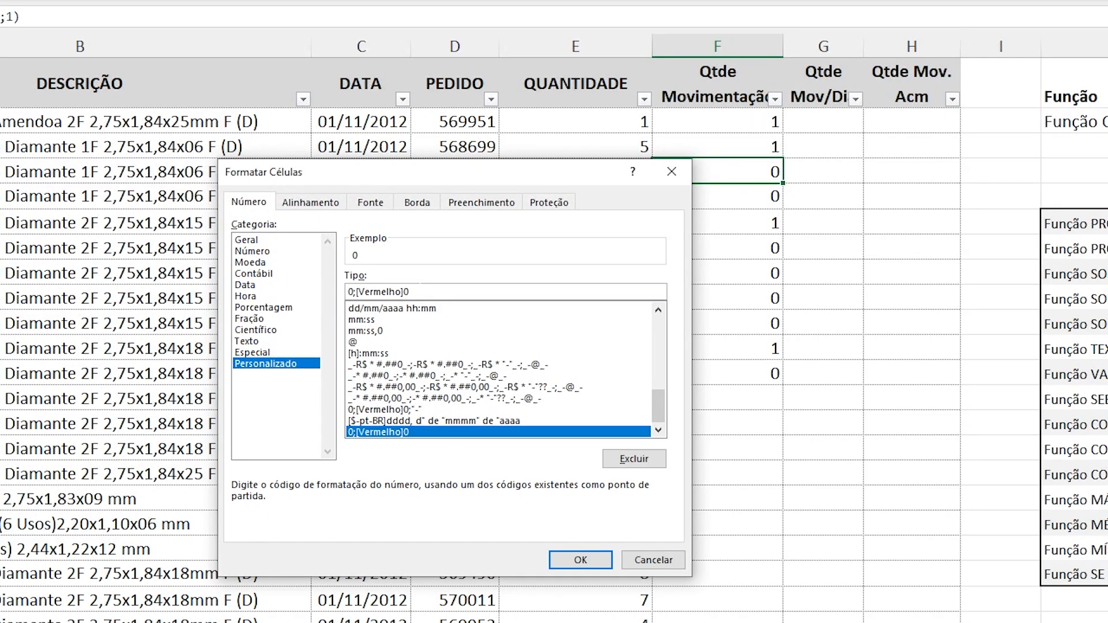
{"action": "type", "text": ";"}
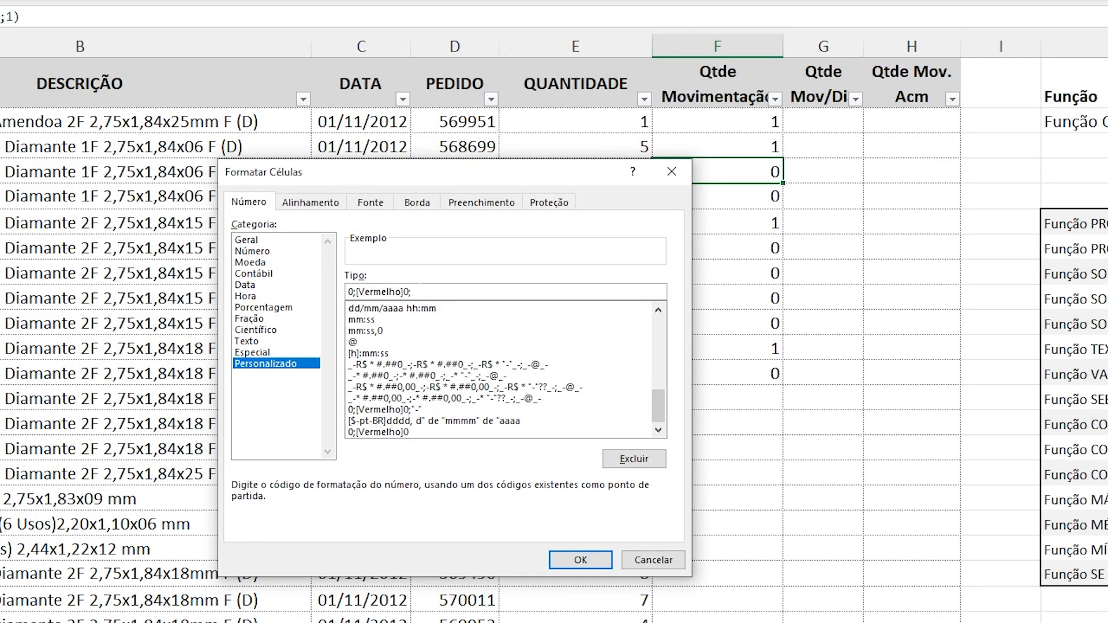
{"action": "key", "text": "Return"}
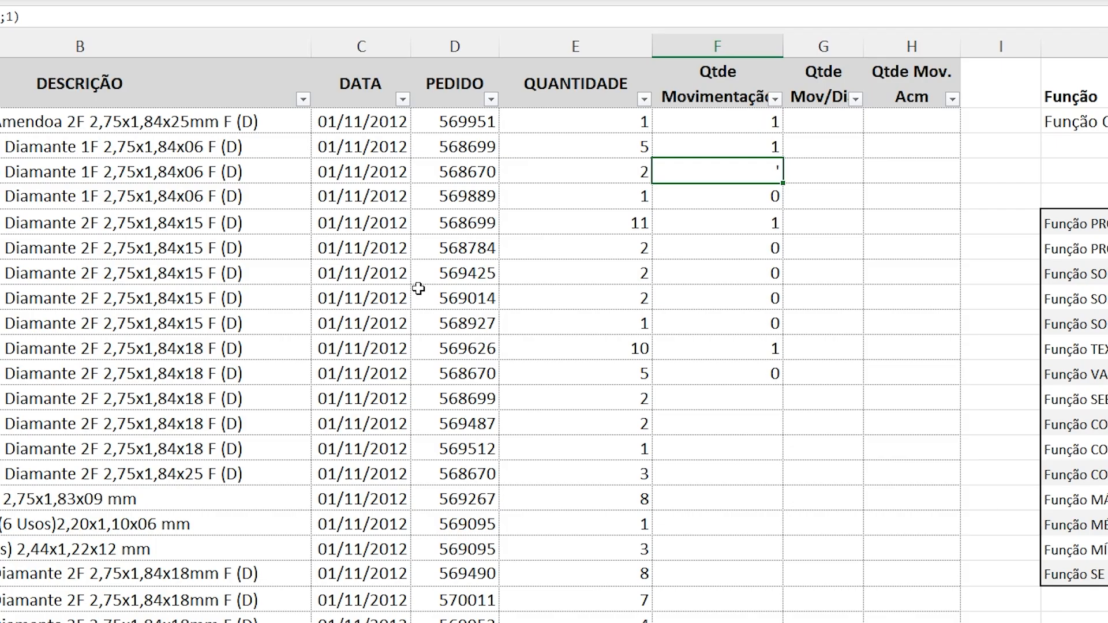
Correct the zero section of F4's custom number format so the code reads 0;[Vermelho]0;"-".
{"action": "key", "text": "ctrl+1"}
{"action": "left_click", "coordinate": [433, 292]}
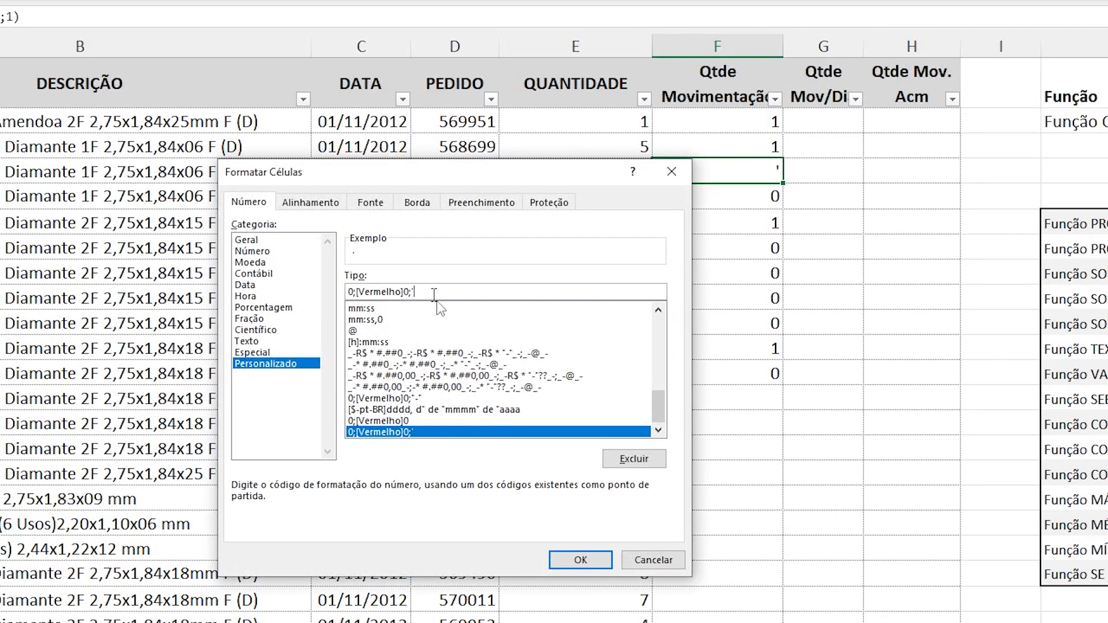
{"action": "key", "text": "BackSpace"}
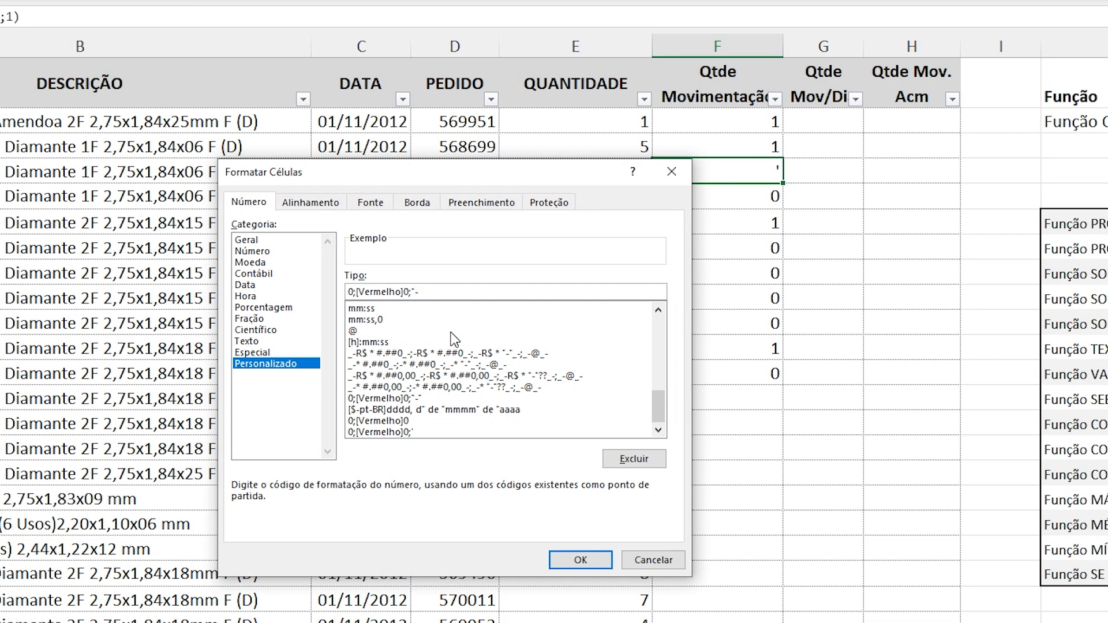
{"action": "key", "text": "Return"}
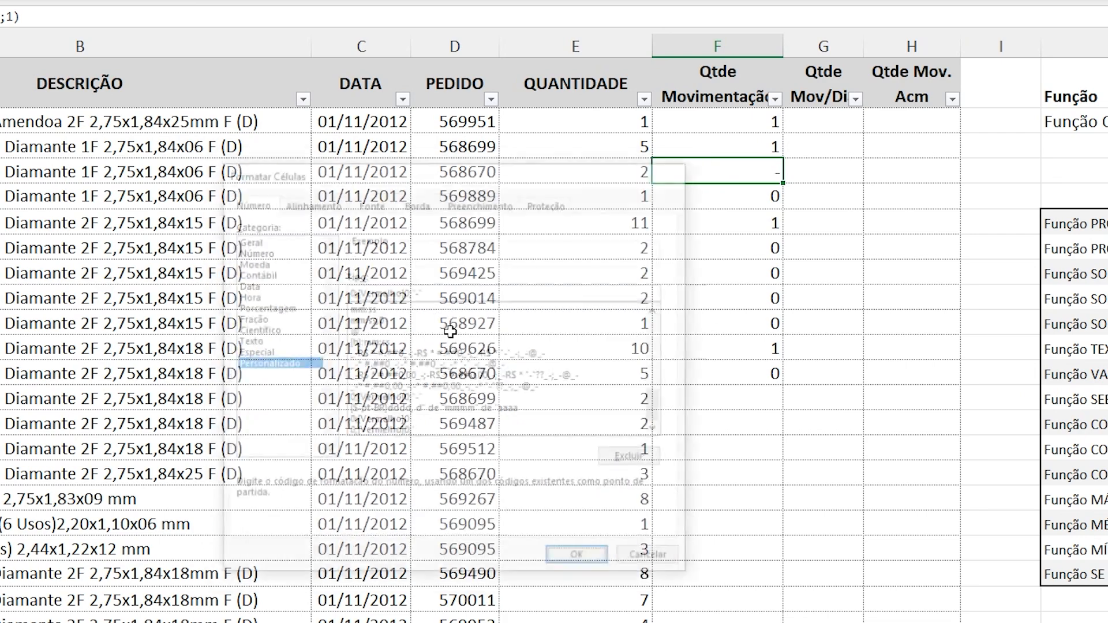
{"action": "key", "text": "Return"}
{"action": "key", "text": "Up"}
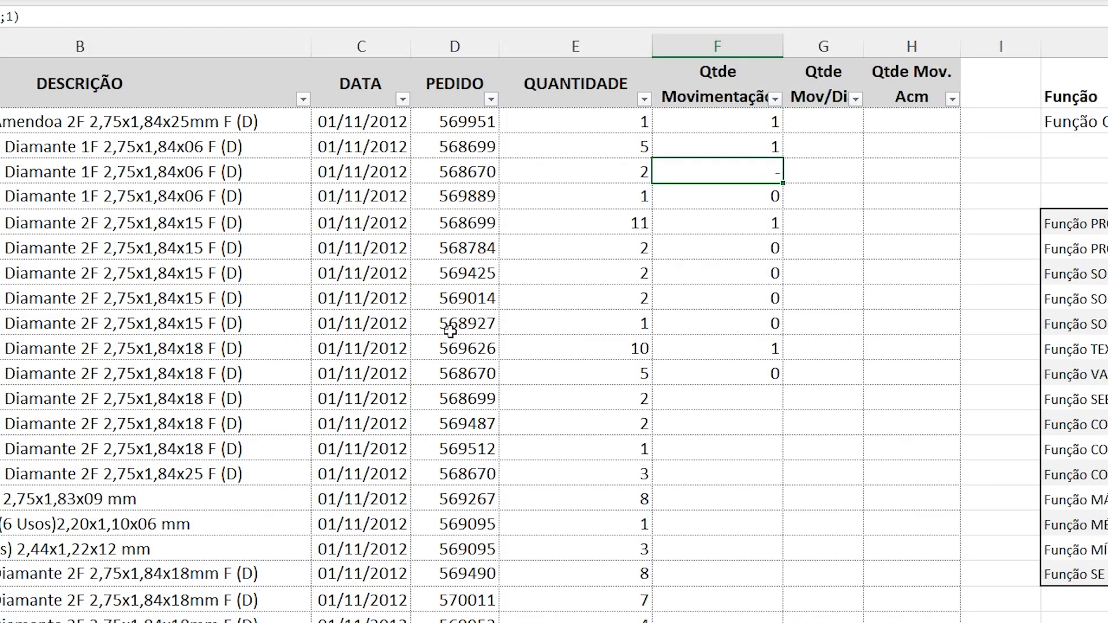
Copy F4 with its custom number format over the filled Qtde Movimentação cells, F2 through F12.
{"action": "key", "text": "ctrl+c"}
{"action": "key", "text": "Up"}
{"action": "key", "text": "Up"}
{"action": "key", "text": "ctrl+shift+Down"}
{"action": "key", "text": "ctrl+v"}
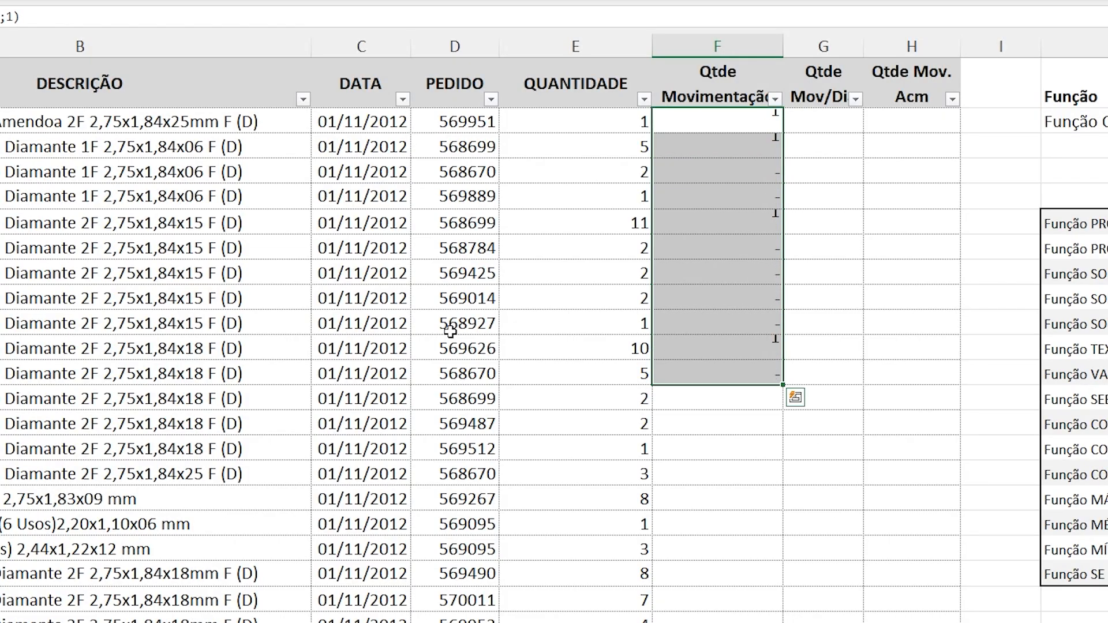
{"action": "key", "text": "Down"}
{"action": "key", "text": "Down"}
{"action": "key", "text": "Down"}
{"action": "key", "text": "Down"}
{"action": "key", "text": "Down"}
{"action": "key", "text": "Down"}
{"action": "key", "text": "Down"}
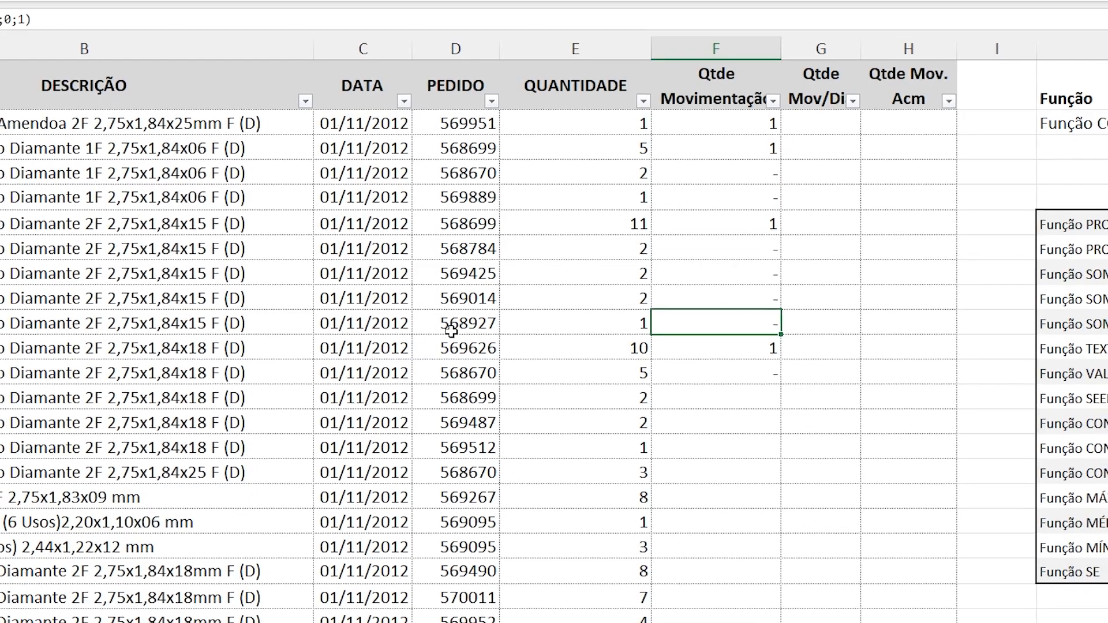
{"action": "key", "text": "Down"}
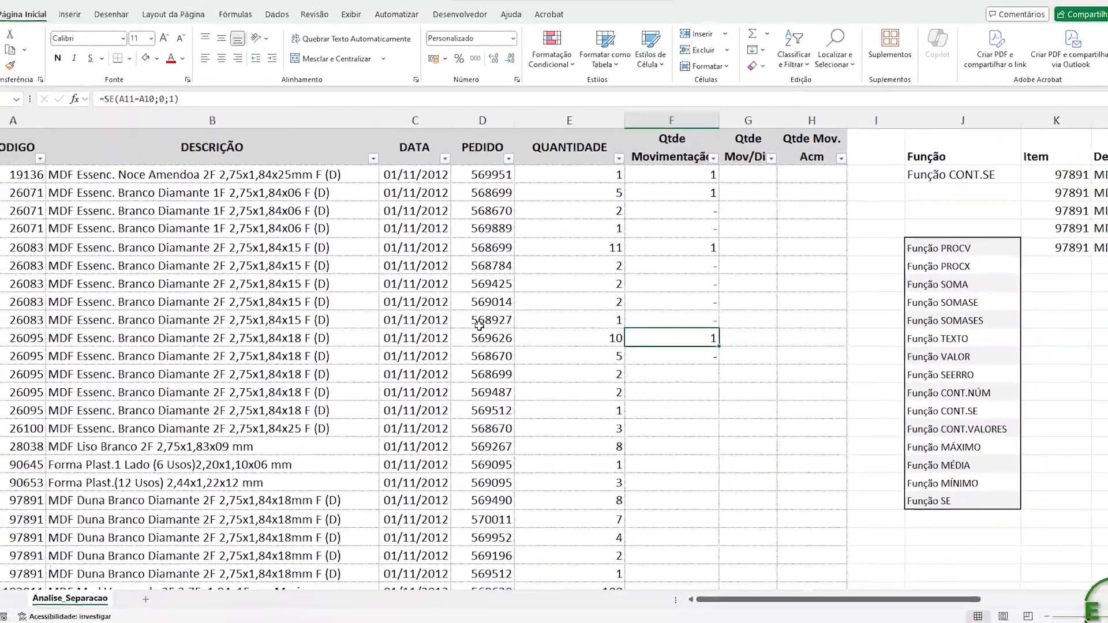
{"action": "key", "text": "Right"}
{"action": "key", "text": "Right"}
{"action": "key", "text": "Right"}
{"action": "key", "text": "Right"}
{"action": "key", "text": "Right"}
{"action": "key", "text": "Right"}
{"action": "key", "text": "Right"}
{"action": "key", "text": "Right"}
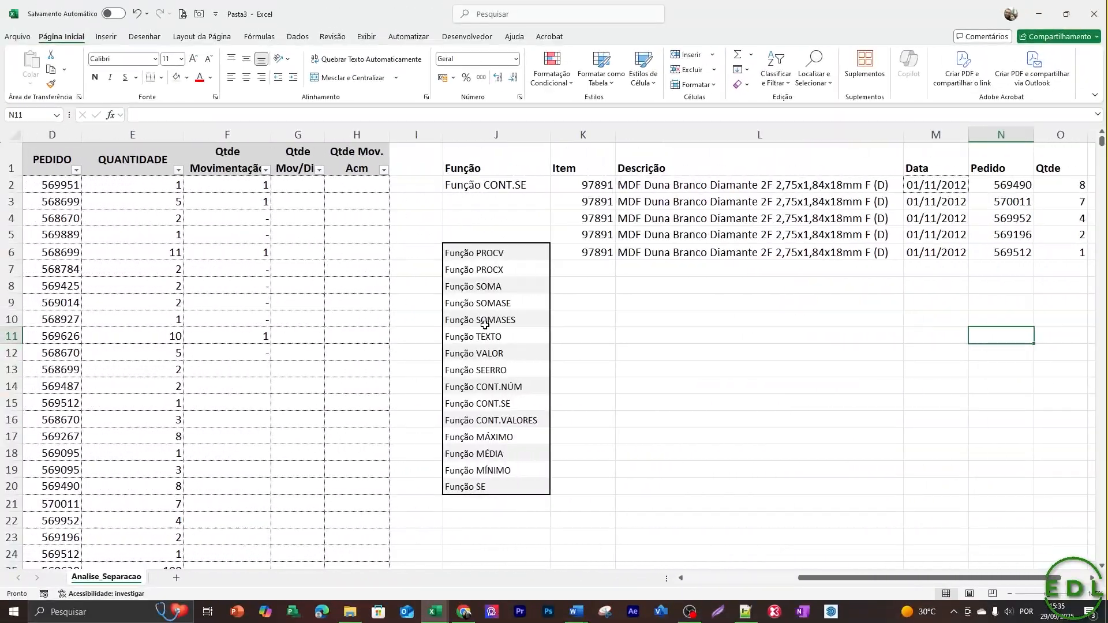
{"action": "key", "text": "Right"}
{"action": "key", "text": "Left"}
{"action": "key", "text": "Left"}
{"action": "key", "text": "Left"}
{"action": "key", "text": "Left"}
{"action": "key", "text": "Left"}
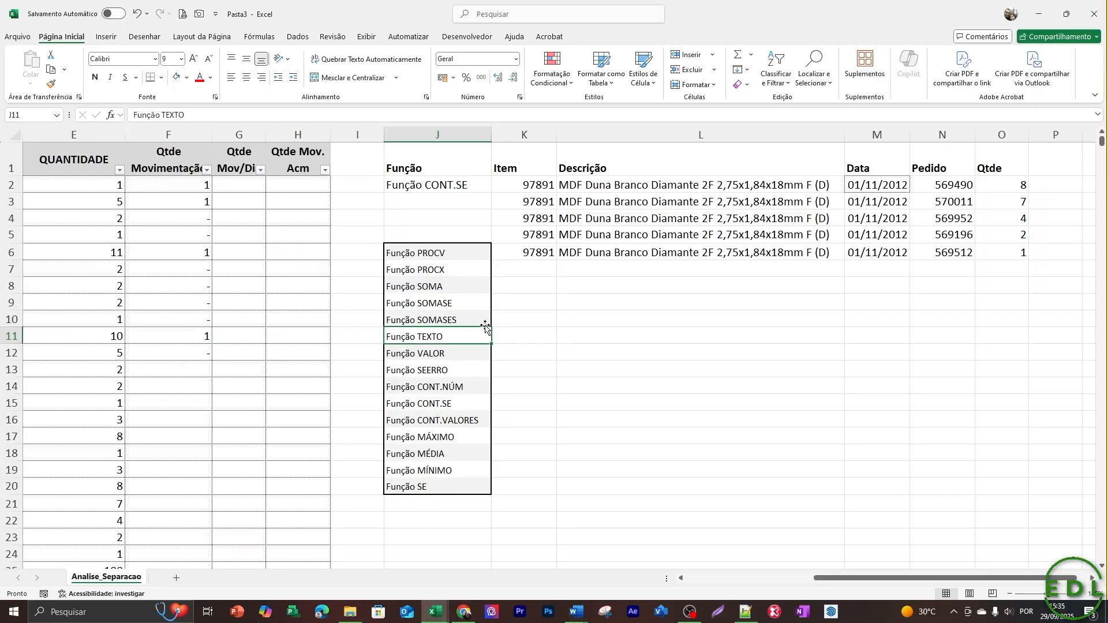
{"action": "key", "text": "Down"}
{"action": "key", "text": "Down"}
{"action": "key", "text": "Down"}
{"action": "key", "text": "Down"}
{"action": "key", "text": "Up"}
{"action": "key", "text": "Up"}
{"action": "key", "text": "Up"}
{"action": "key", "text": "Up"}
{"action": "key", "text": "Up"}
{"action": "key", "text": "Up"}
{"action": "key", "text": "Up"}
{"action": "key", "text": "Up"}
{"action": "key", "text": "Up"}
{"action": "key", "text": "Up"}
{"action": "key", "text": "Up"}
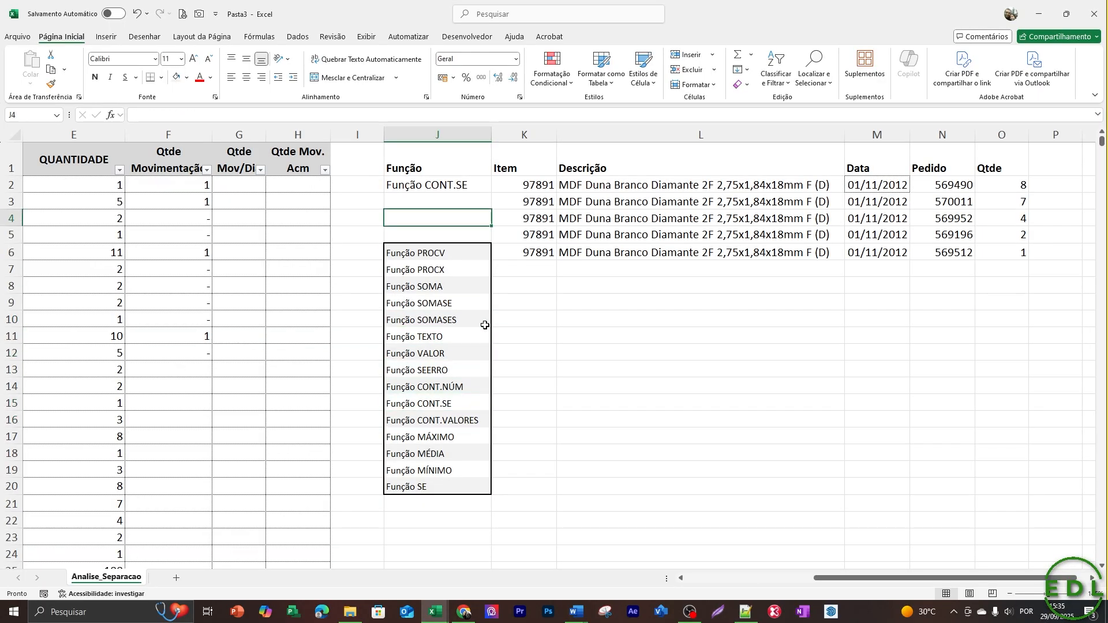
{"action": "key", "text": "Down"}
{"action": "key", "text": "Down"}
{"action": "key", "text": "Left"}
{"action": "key", "text": "Left"}
{"action": "key", "text": "Left"}
{"action": "key", "text": "Left"}
{"action": "key", "text": "Up"}
{"action": "key", "text": "Up"}
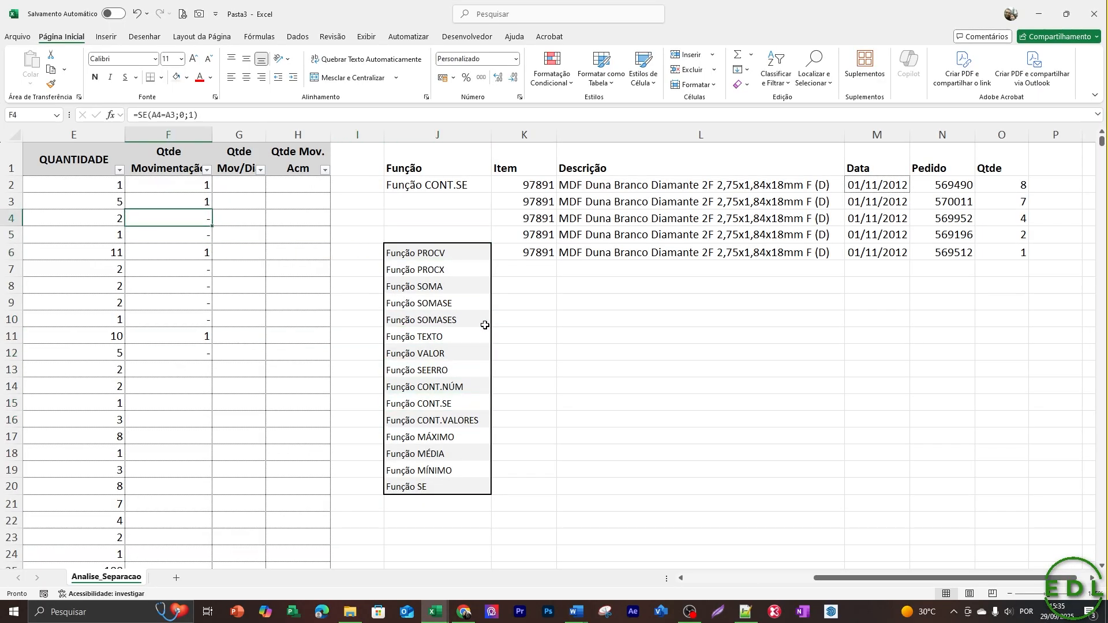
{"action": "key", "text": "Up"}
{"action": "key", "text": "Up"}
{"action": "key", "text": "Down"}
{"action": "key", "text": "Down"}
{"action": "key", "text": "Down"}
{"action": "key", "text": "Down"}
{"action": "key", "text": "Down"}
{"action": "key", "text": "Down"}
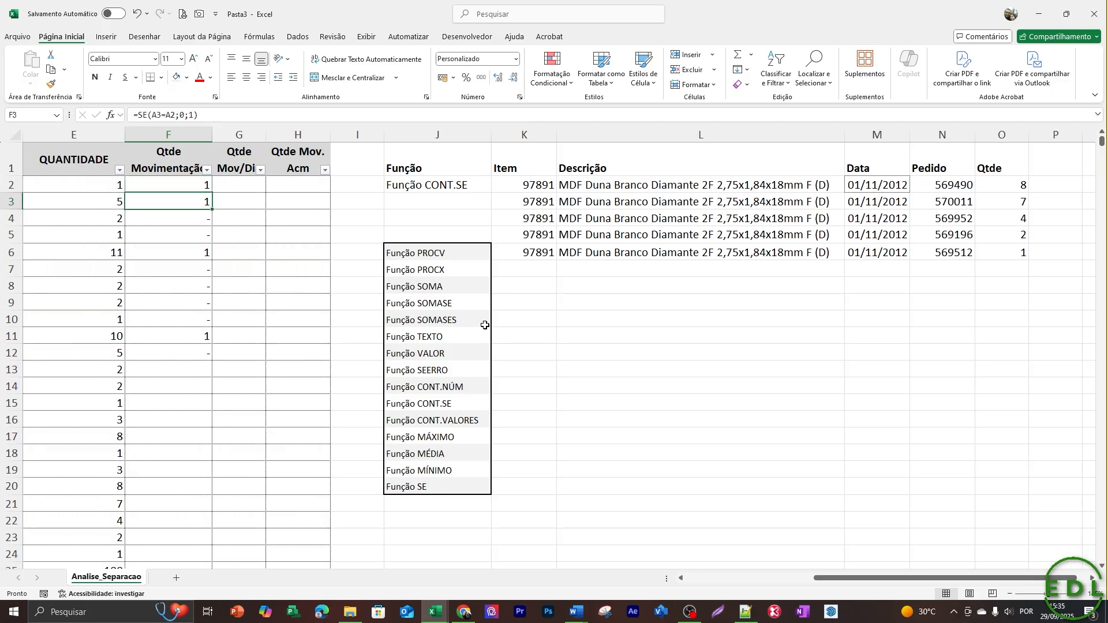
{"action": "key", "text": "Up"}
{"action": "key", "text": "Left"}
{"action": "key", "text": "Left"}
{"action": "key", "text": "Left"}
{"action": "key", "text": "Left"}
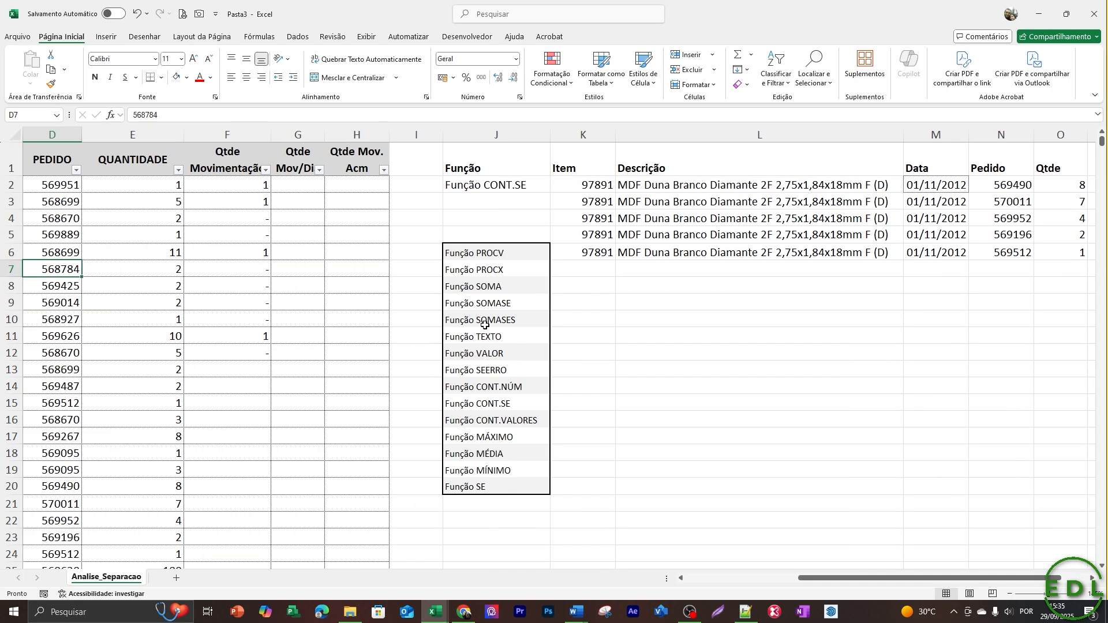
{"action": "key", "text": "Right"}
{"action": "key", "text": "Down"}
{"action": "key", "text": "Down"}
{"action": "key", "text": "Down"}
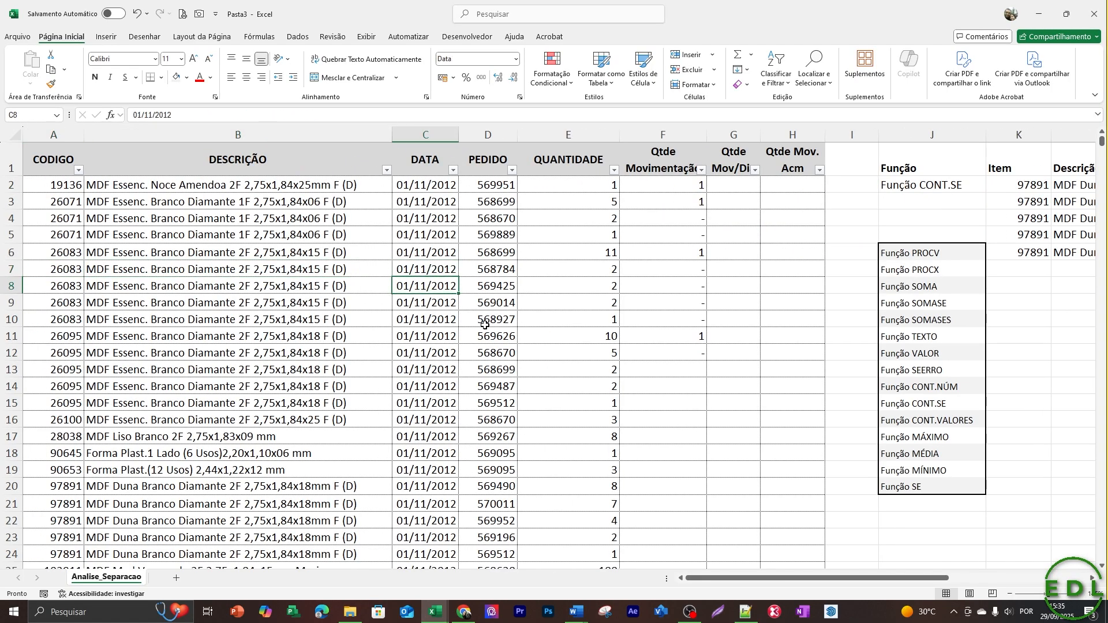
{"action": "key", "text": "Right"}
{"action": "key", "text": "Right"}
{"action": "key", "text": "Right"}
{"action": "key", "text": "Left"}
{"action": "key", "text": "Left"}
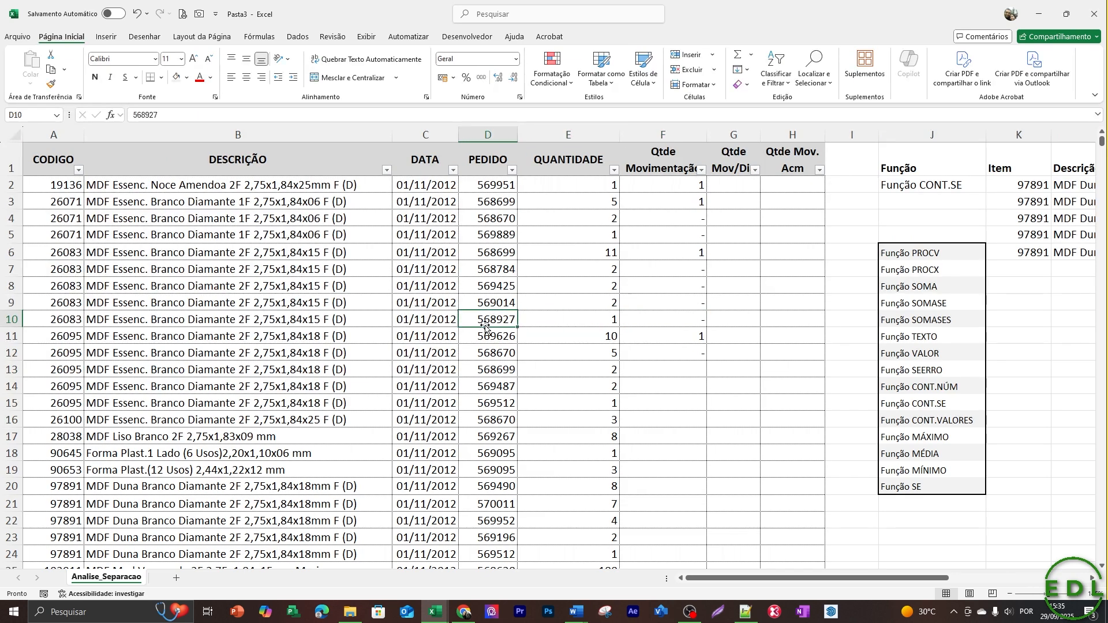
{"action": "key", "text": "Down"}
{"action": "key", "text": "Down"}
{"action": "key", "text": "Left"}
{"action": "key", "text": "Down"}
{"action": "key", "text": "Down"}
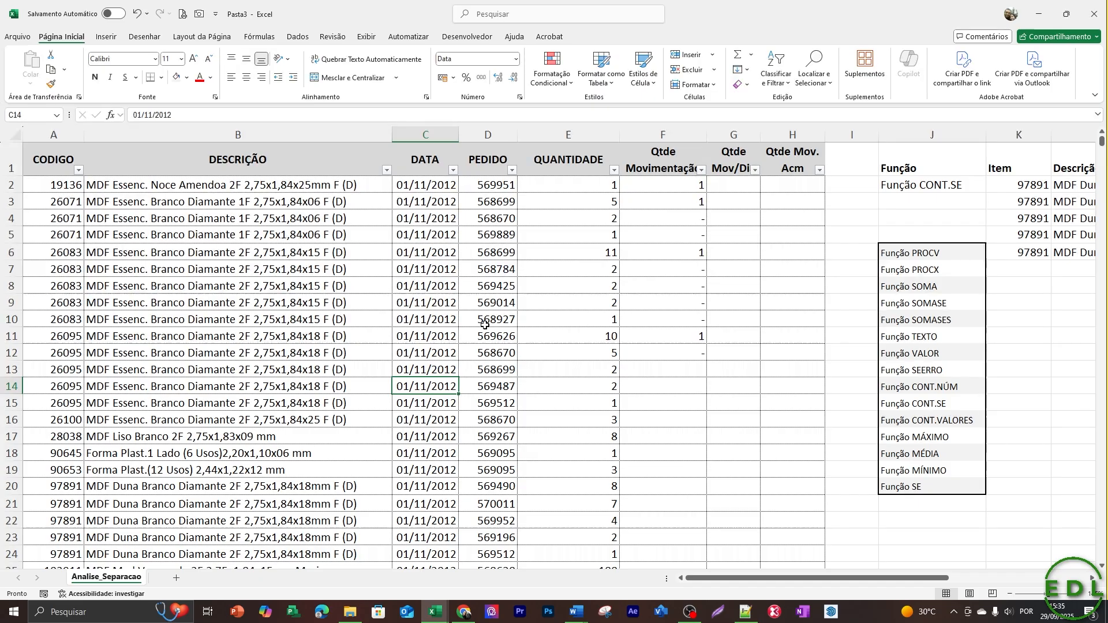
{"action": "key", "text": "Right"}
{"action": "key", "text": "Right"}
{"action": "key", "text": "Right"}
{"action": "key", "text": "Right"}
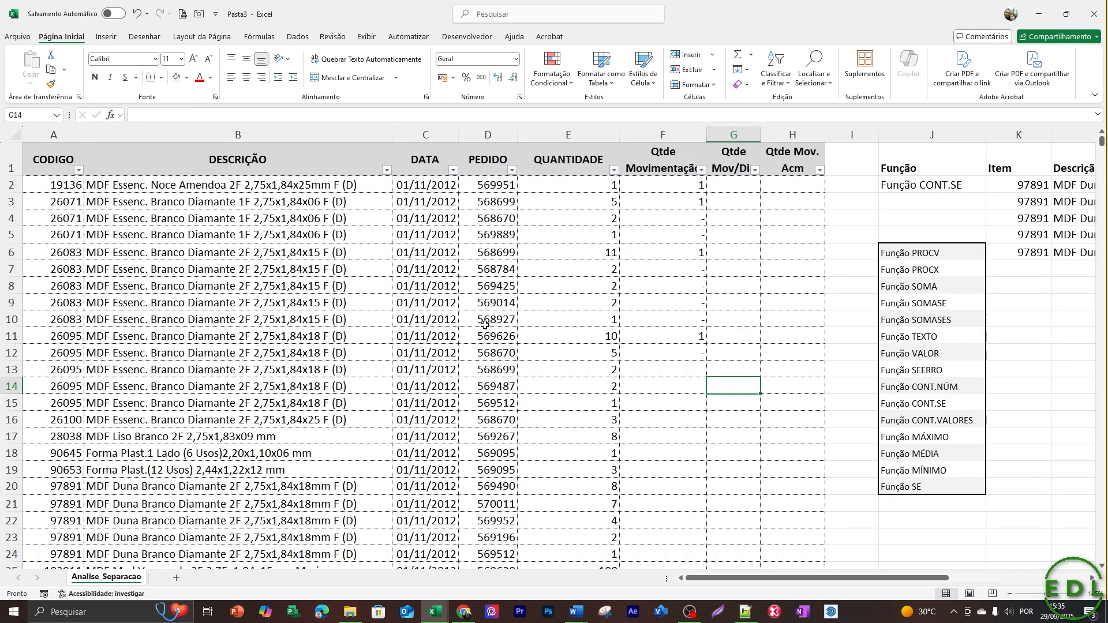
{"action": "key", "text": "Up"}
{"action": "key", "text": "Up"}
{"action": "key", "text": "Up"}
{"action": "key", "text": "Up"}
{"action": "key", "text": "Up"}
{"action": "key", "text": "Up"}
{"action": "key", "text": "Up"}
{"action": "key", "text": "Up"}
{"action": "key", "text": "Up"}
{"action": "key", "text": "Up"}
{"action": "key", "text": "Up"}
{"action": "key", "text": "Up"}
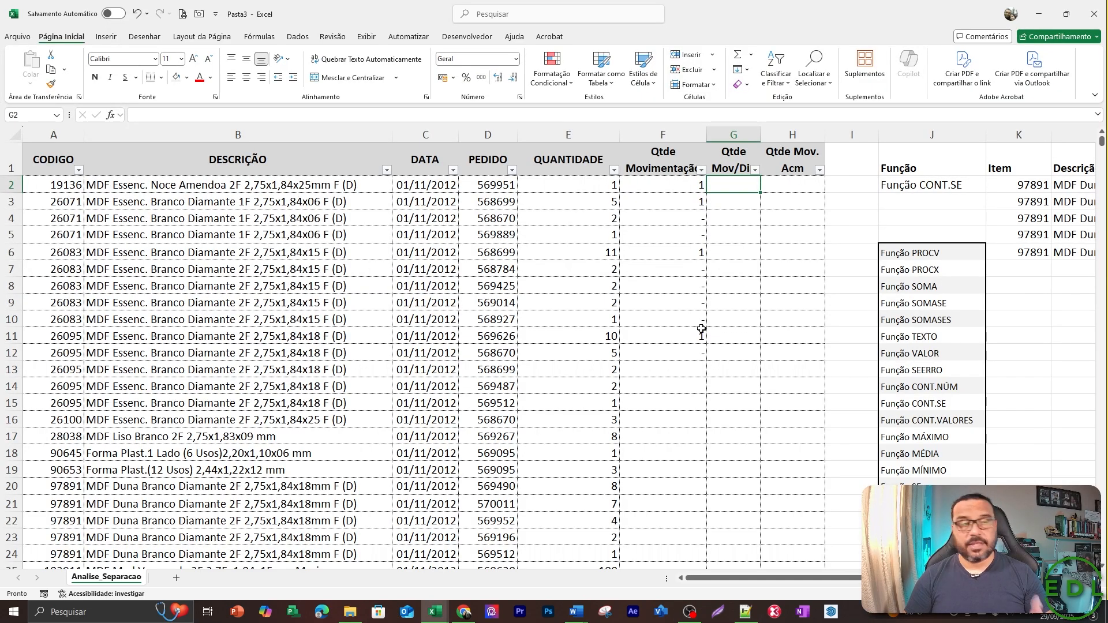
{"action": "key", "text": "Right"}
{"action": "key", "text": "Right"}
{"action": "key", "text": "Right"}
{"action": "key", "text": "Right"}
{"action": "key", "text": "Right"}
{"action": "key", "text": "Right"}
{"action": "key", "text": "Right"}
{"action": "key", "text": "Right"}
{"action": "key", "text": "Right"}
{"action": "key", "text": "Right"}
{"action": "key", "text": "Right"}
{"action": "key", "text": "Left"}
{"action": "key", "text": "Left"}
{"action": "key", "text": "Left"}
{"action": "key", "text": "Left"}
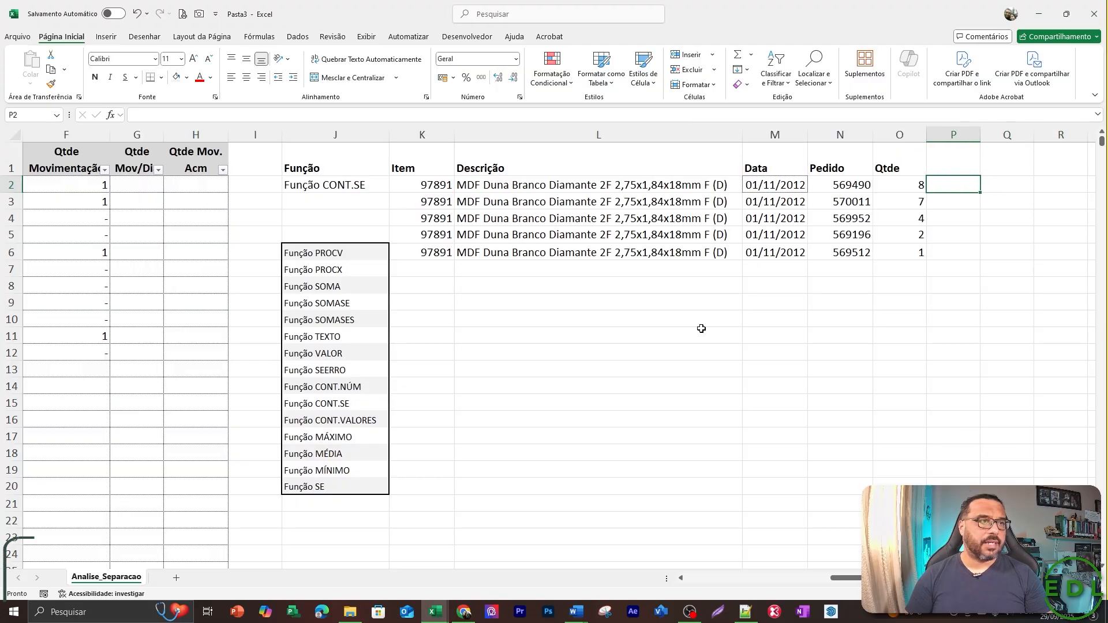
{"action": "key", "text": "Left"}
{"action": "key", "text": "Left"}
{"action": "key", "text": "Left"}
{"action": "key", "text": "Left"}
{"action": "key", "text": "Down"}
{"action": "key", "text": "Down"}
{"action": "key", "text": "Down"}
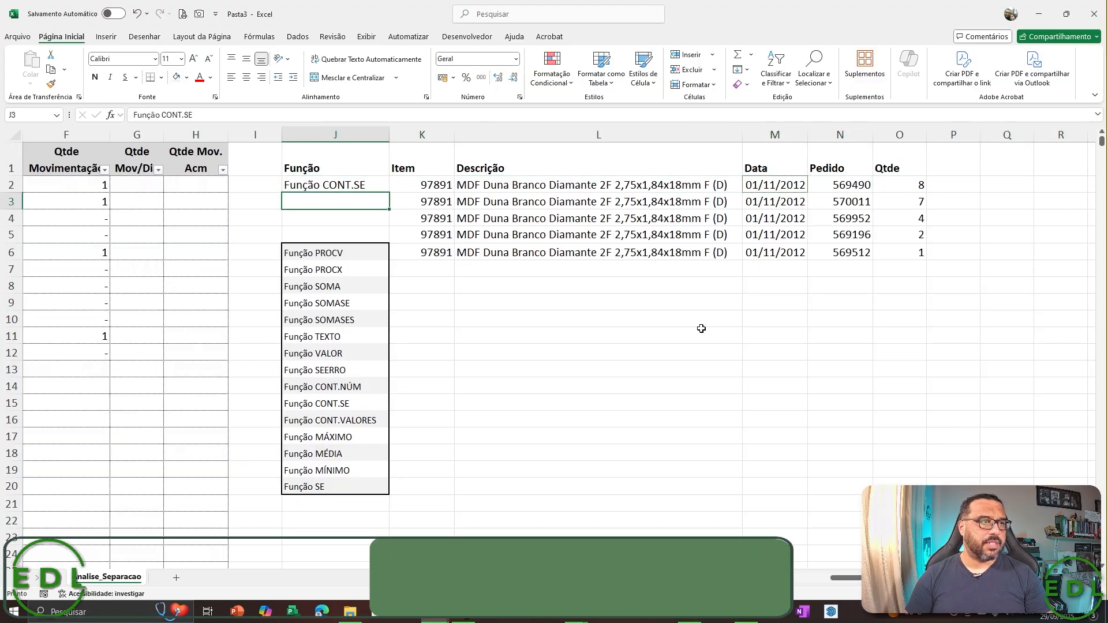
{"action": "key", "text": "Right"}
{"action": "key", "text": "Right"}
{"action": "key", "text": "Down"}
{"action": "key", "text": "Down"}
{"action": "key", "text": "Down"}
{"action": "key", "text": "Down"}
{"action": "key", "text": "Down"}
{"action": "key", "text": "Down"}
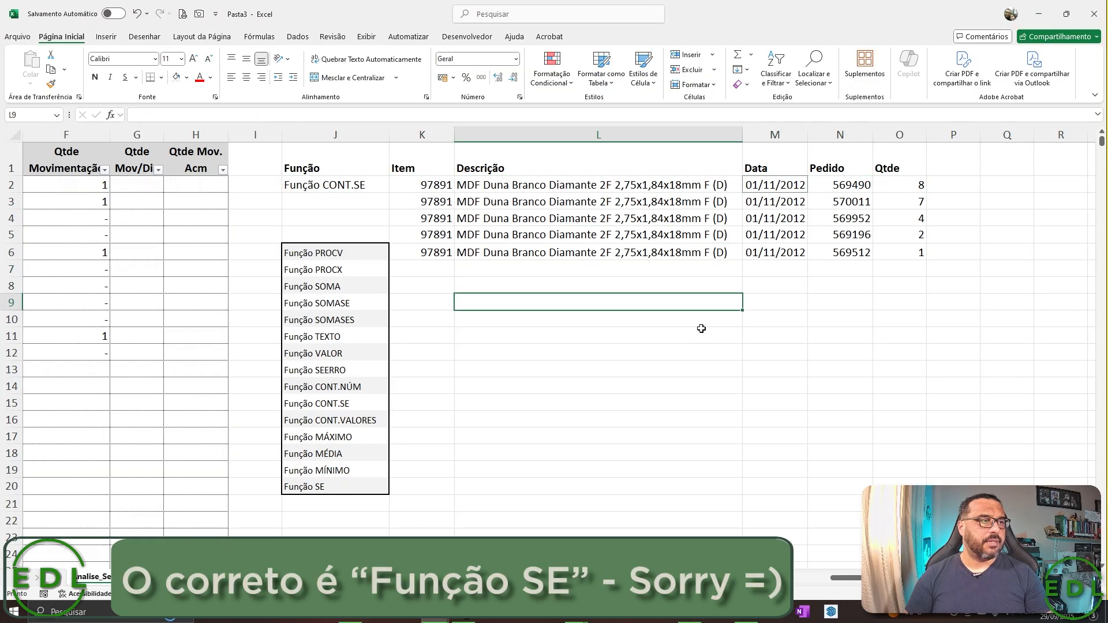
{"action": "key", "text": "Left"}
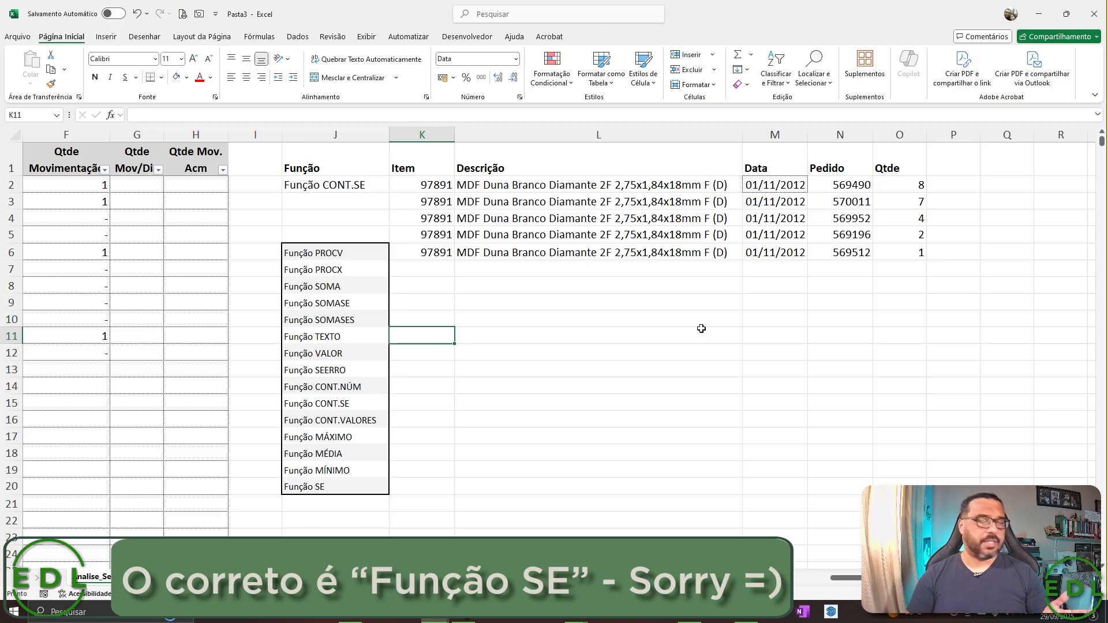